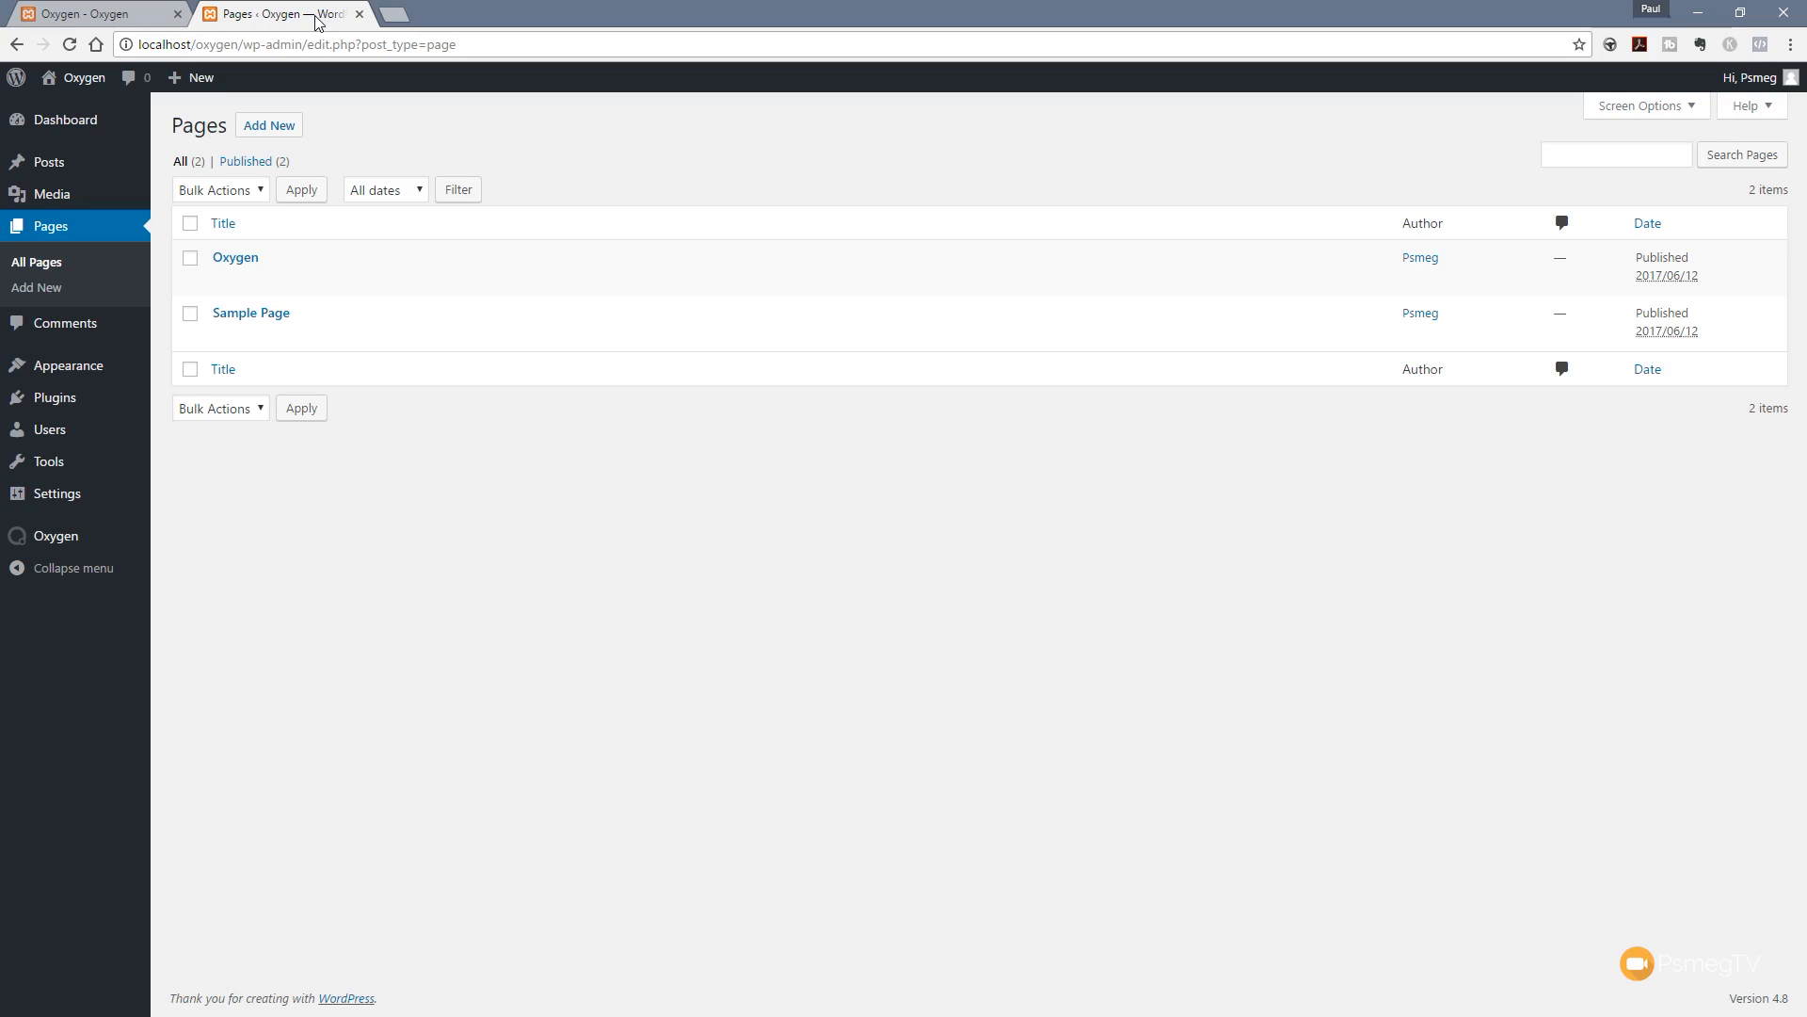
Step: Publish a new page titled Demo and open its custom design in the visual editor
left_click(288, 126)
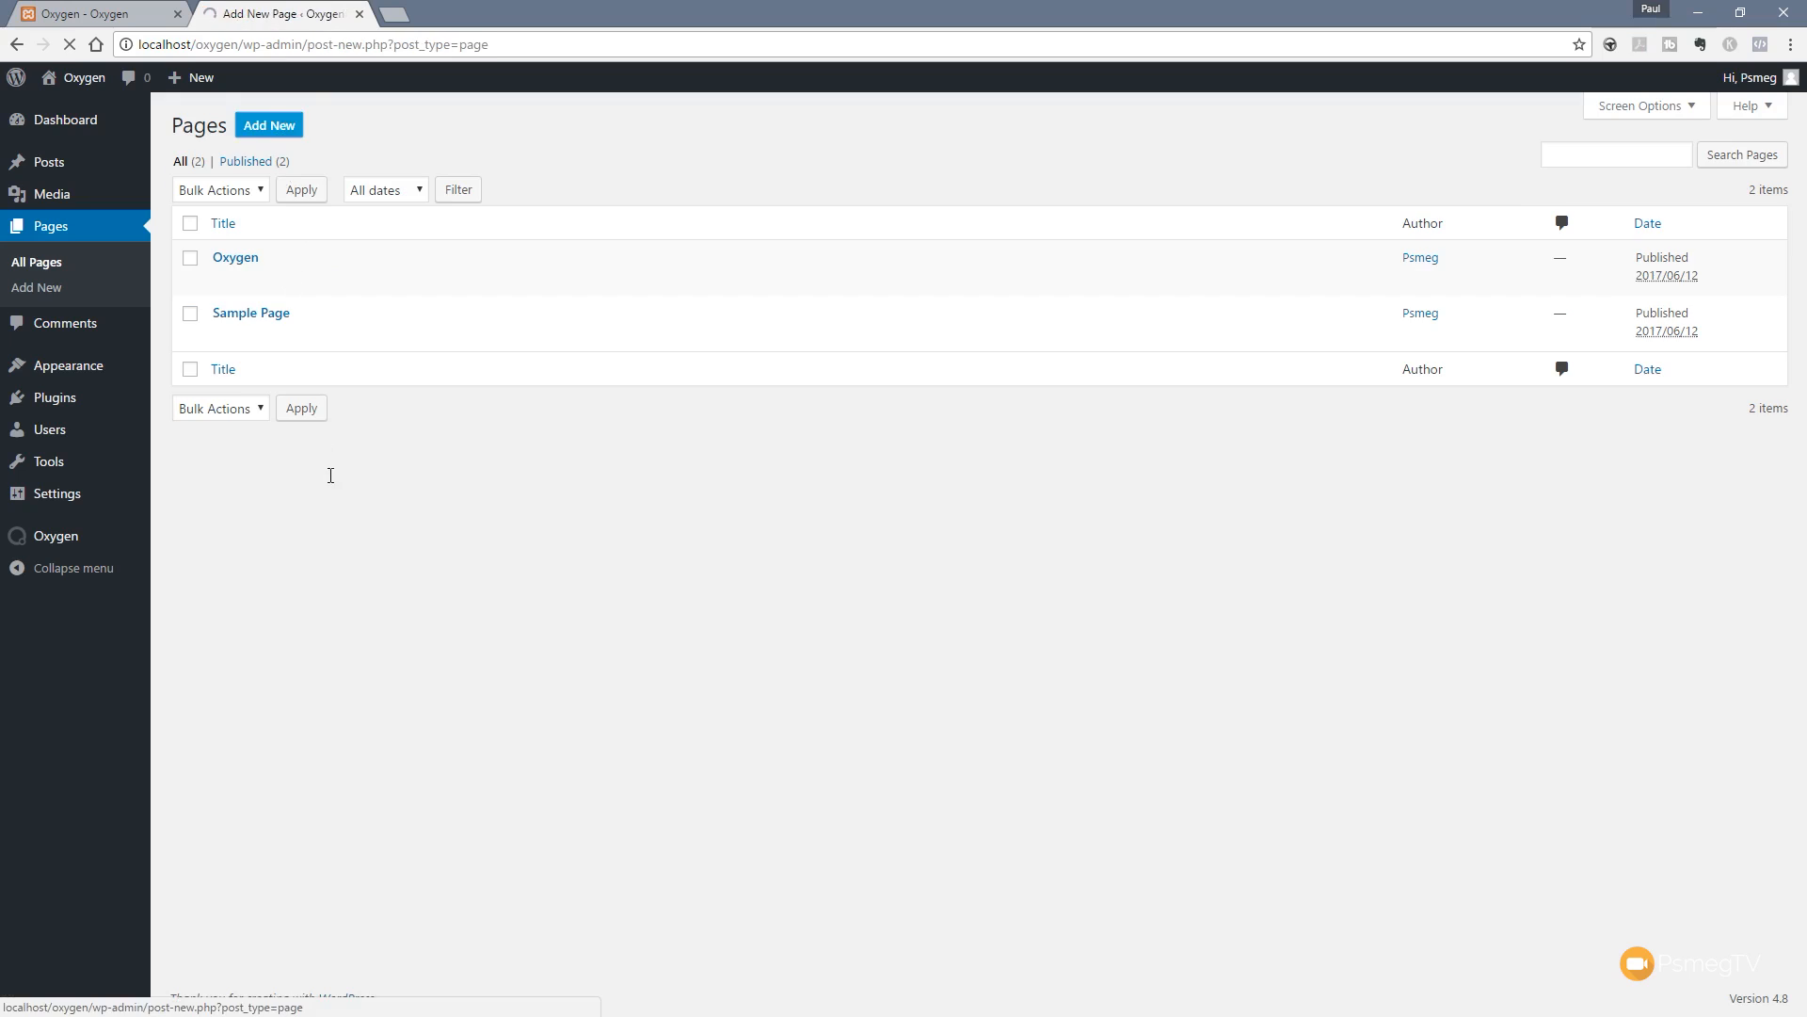
type("Demo")
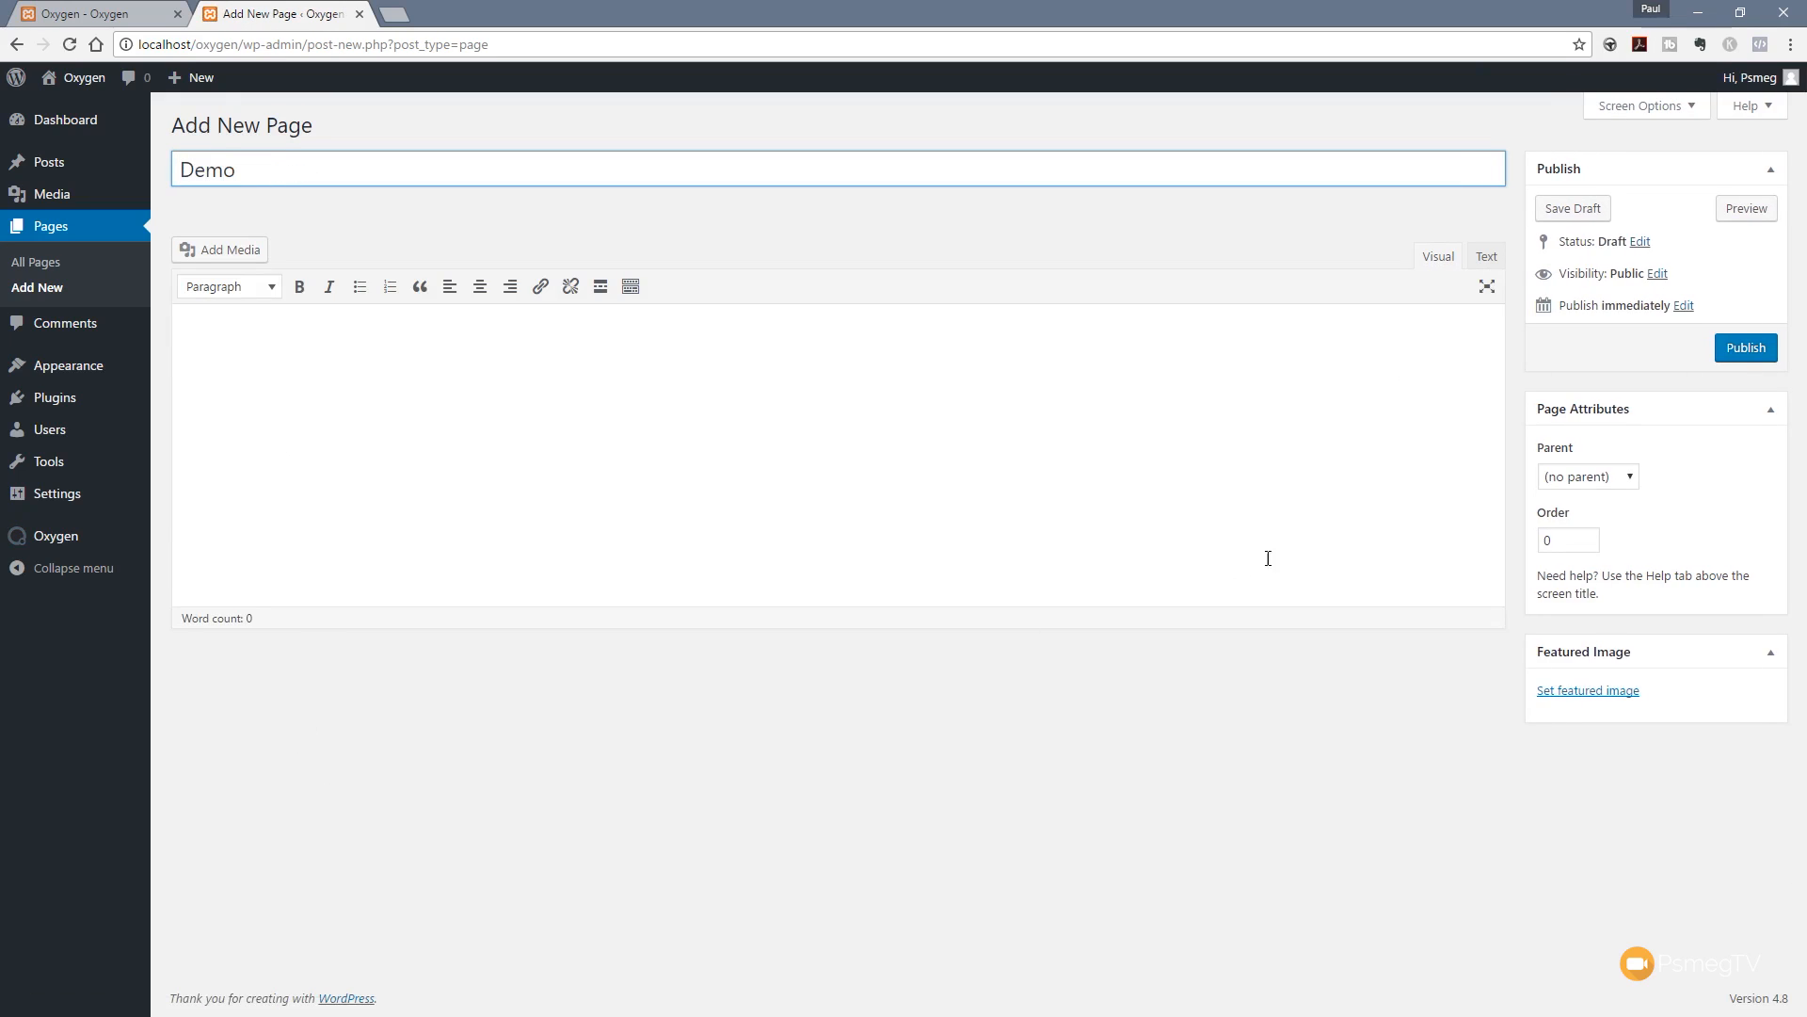
left_click(1742, 352)
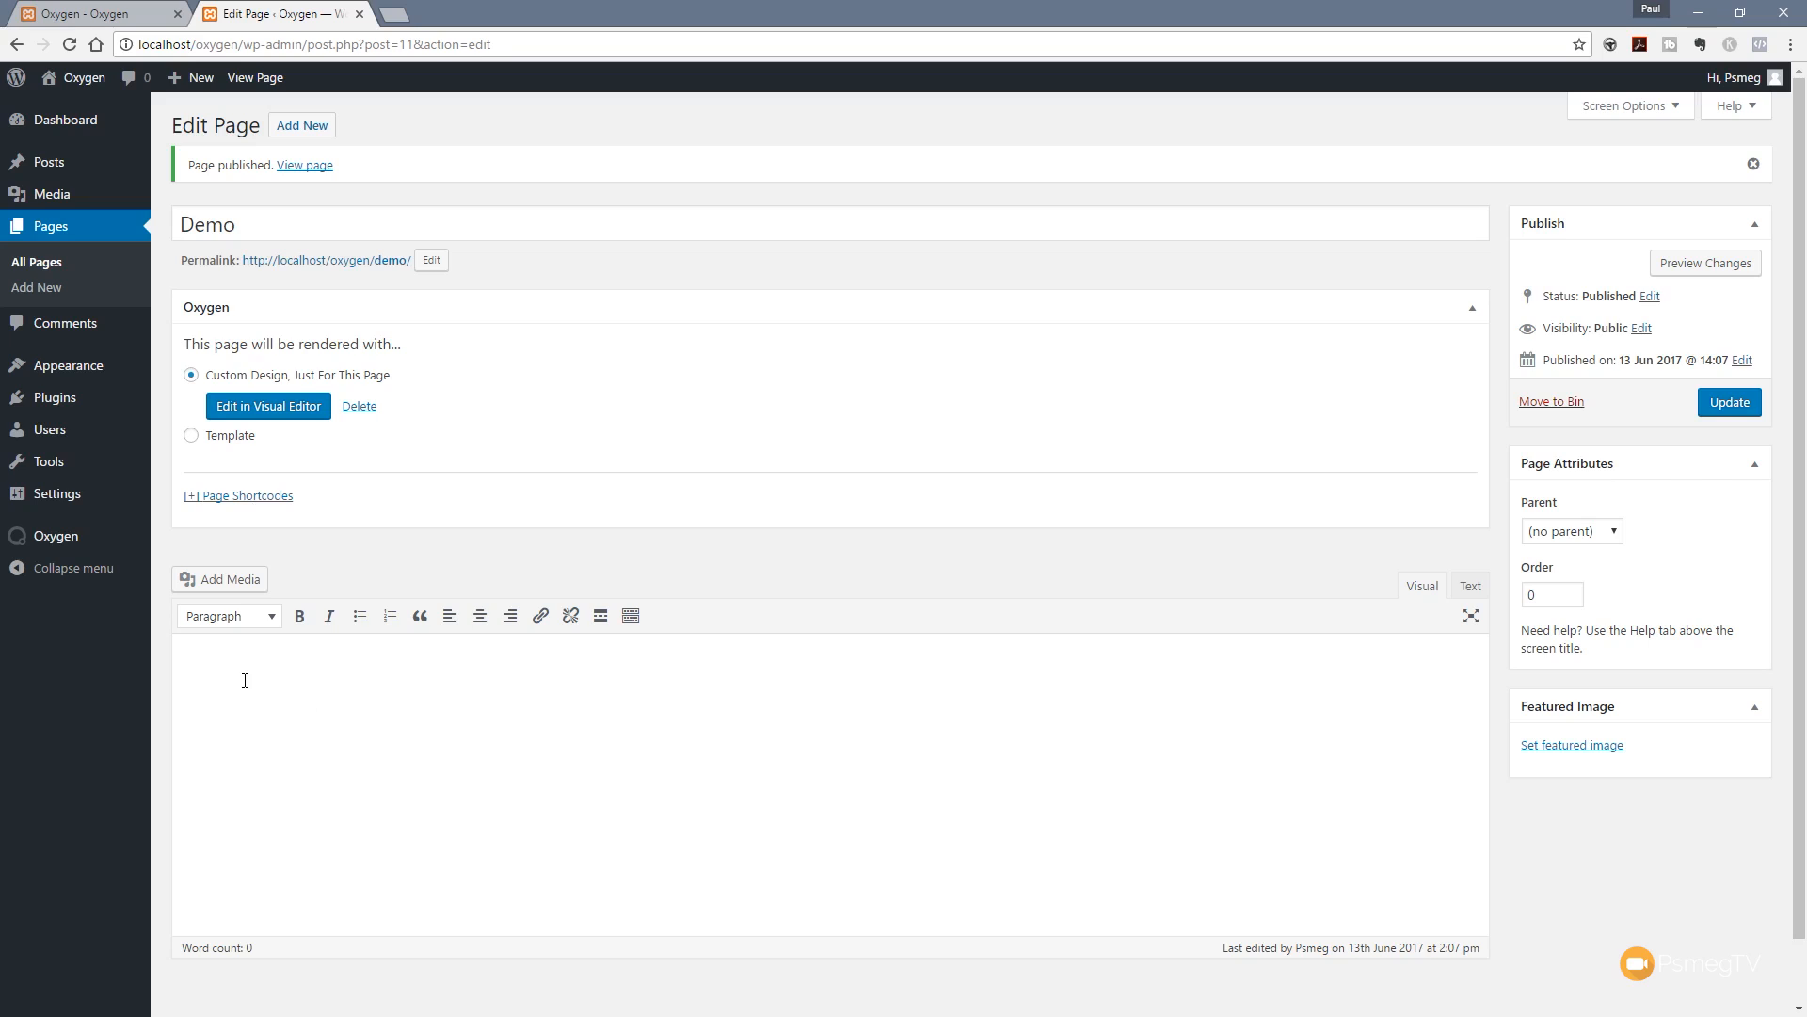
left_click(281, 415)
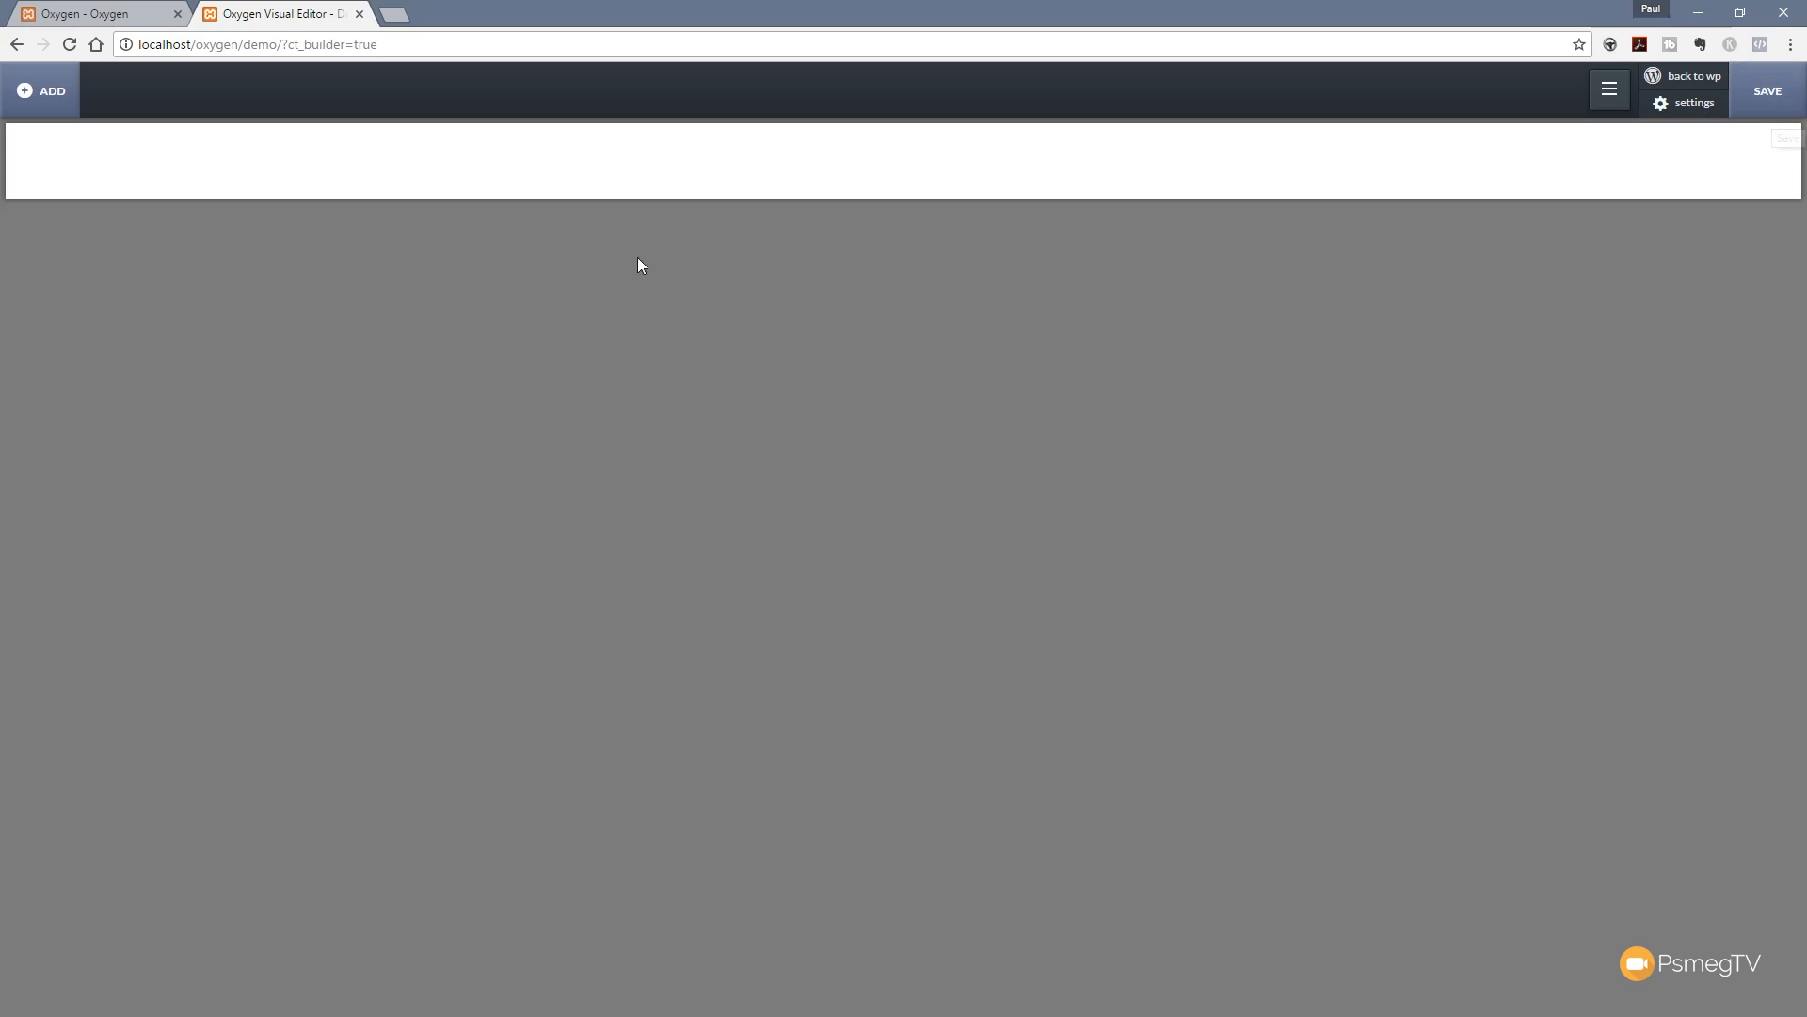
Step: Review the addable elements under Fundamentals, WordPress and its widgets, Re-usable, Components and Design Sets
left_click(49, 106)
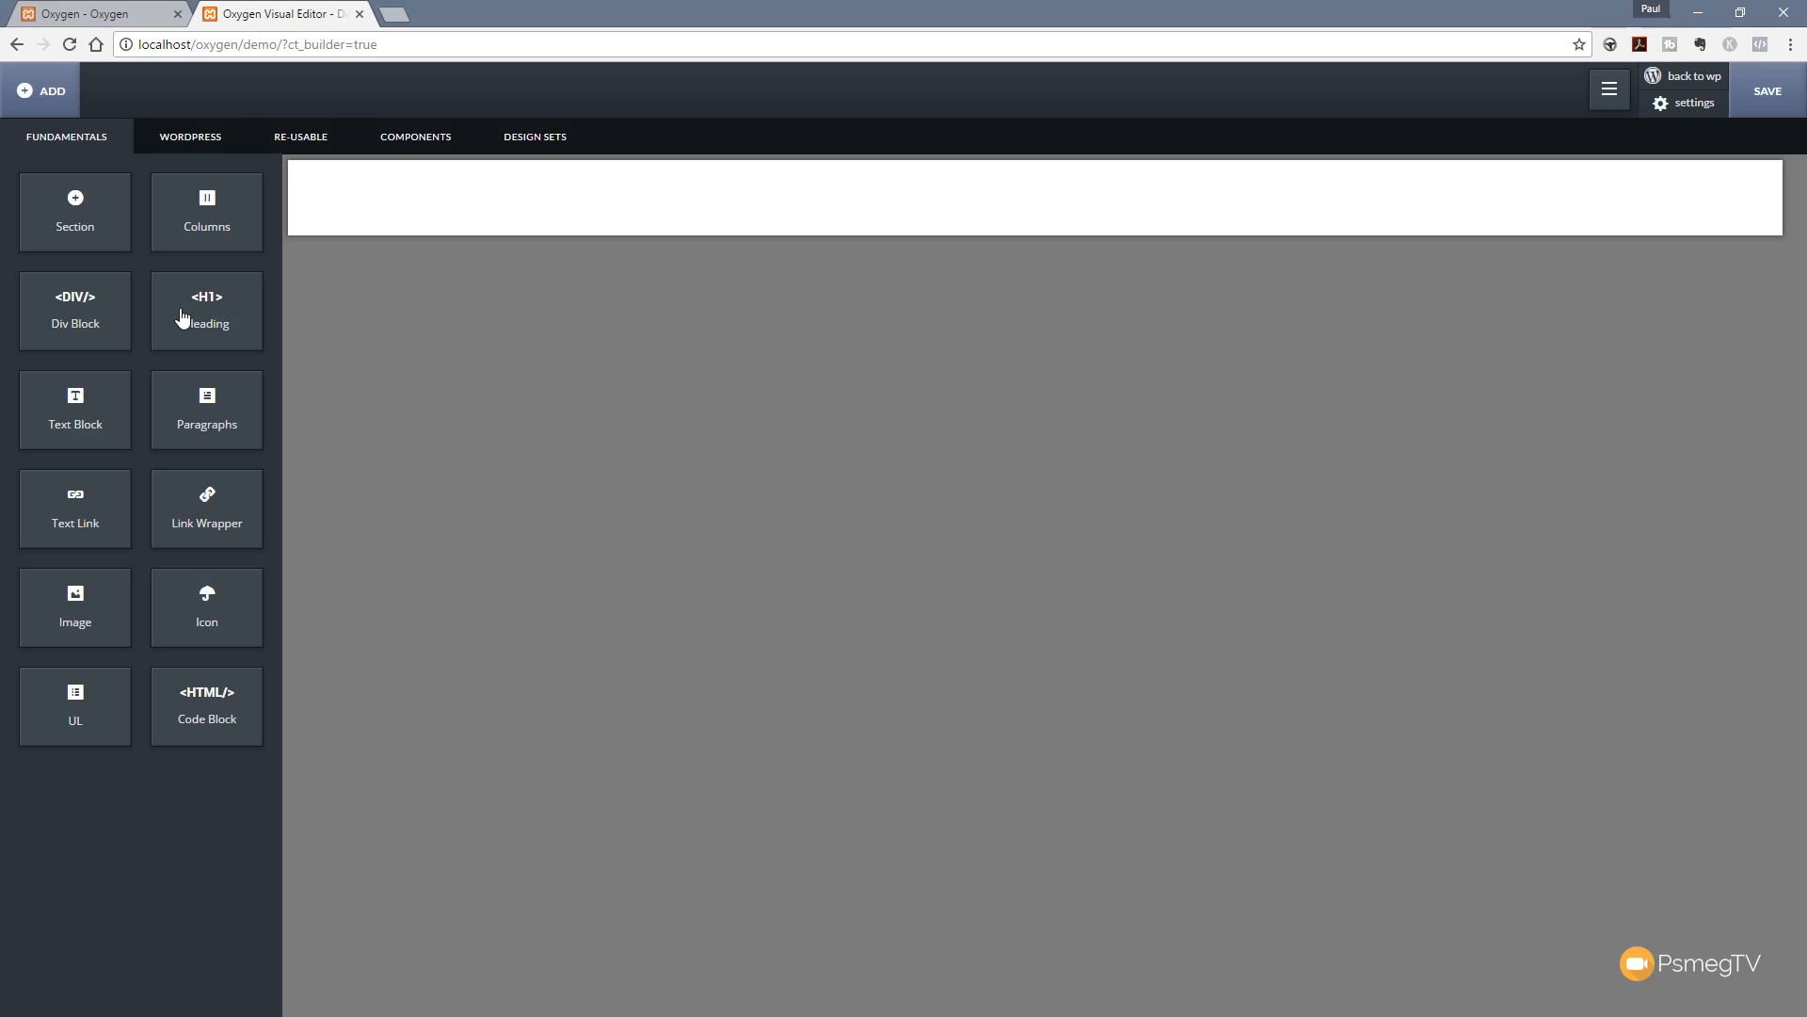
left_click(197, 148)
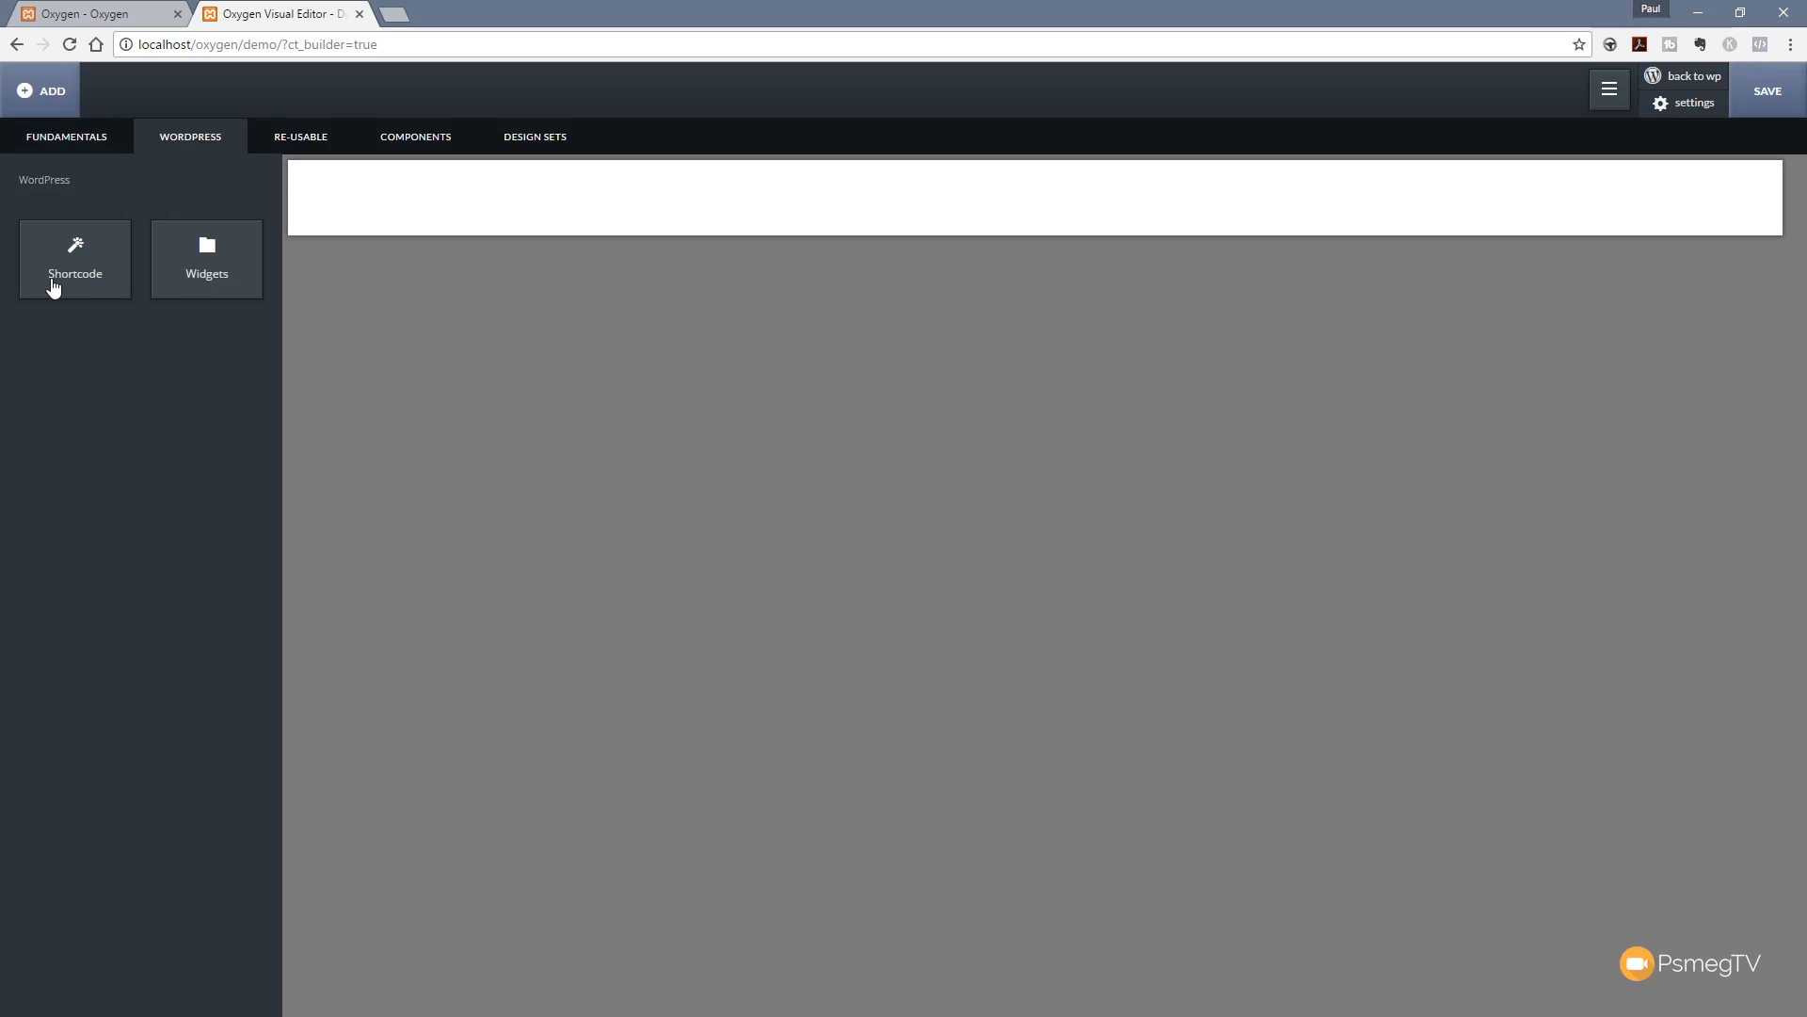
left_click(179, 289)
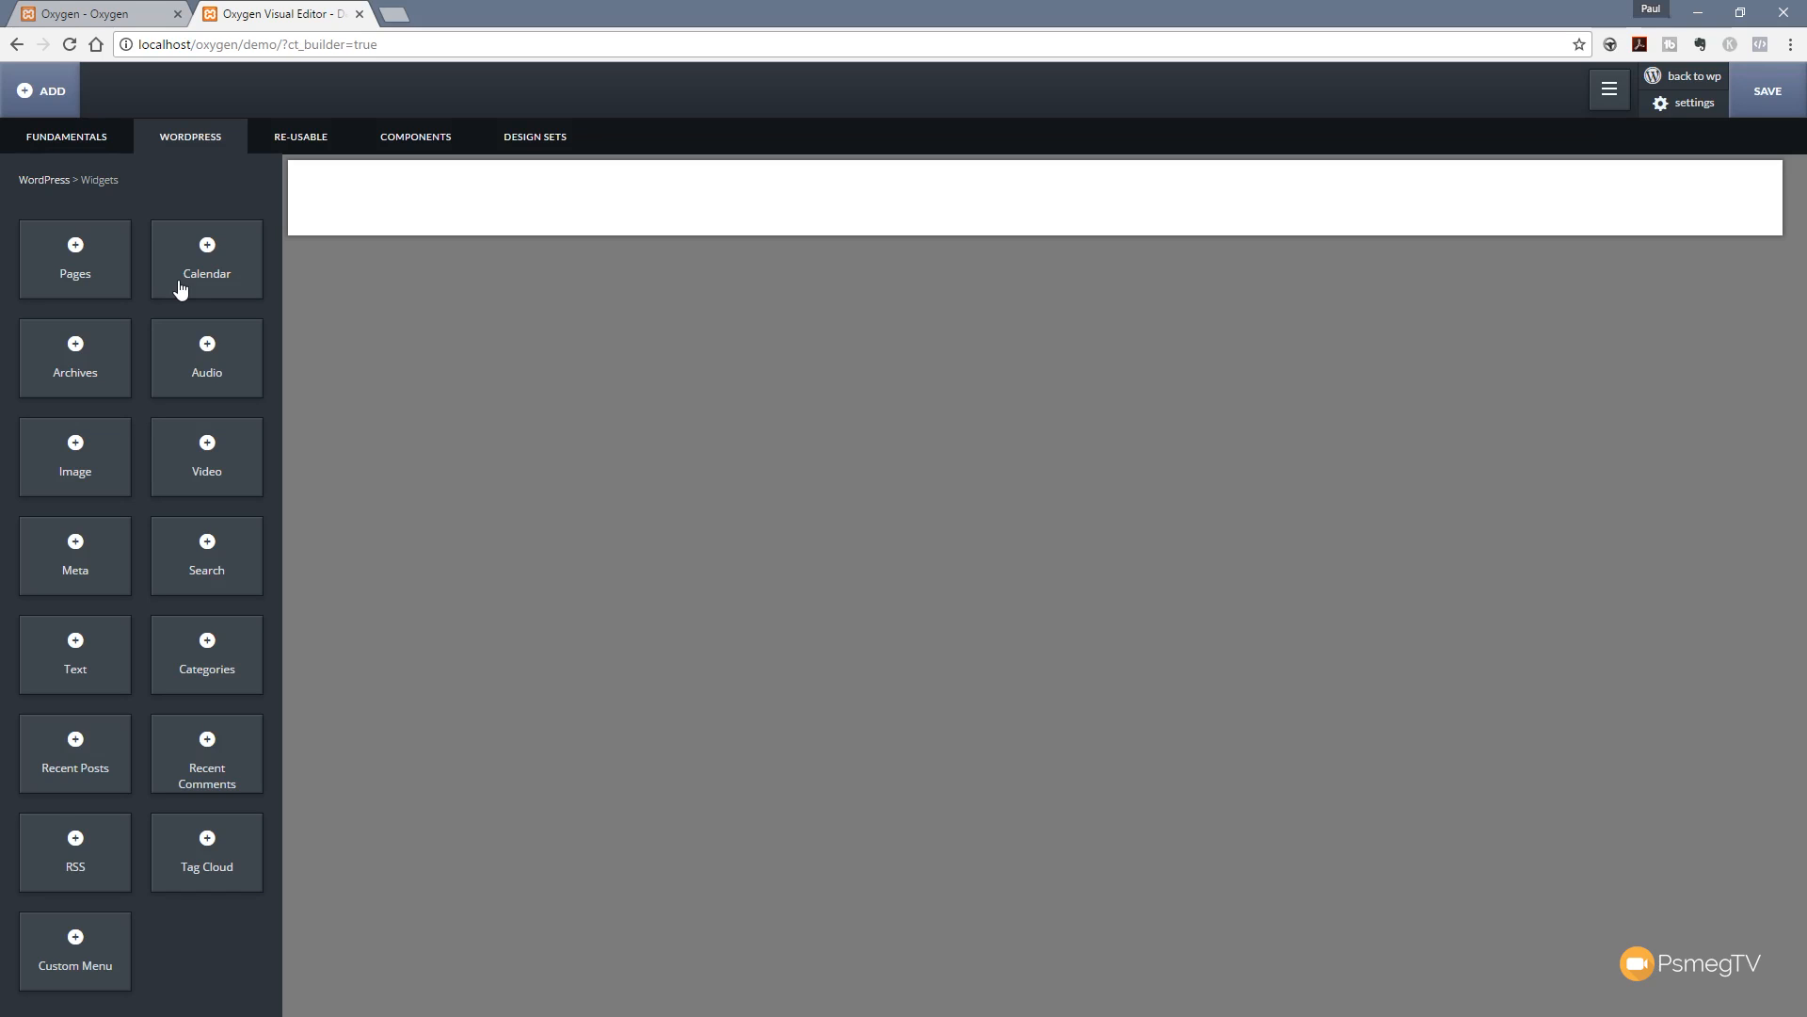
left_click(288, 139)
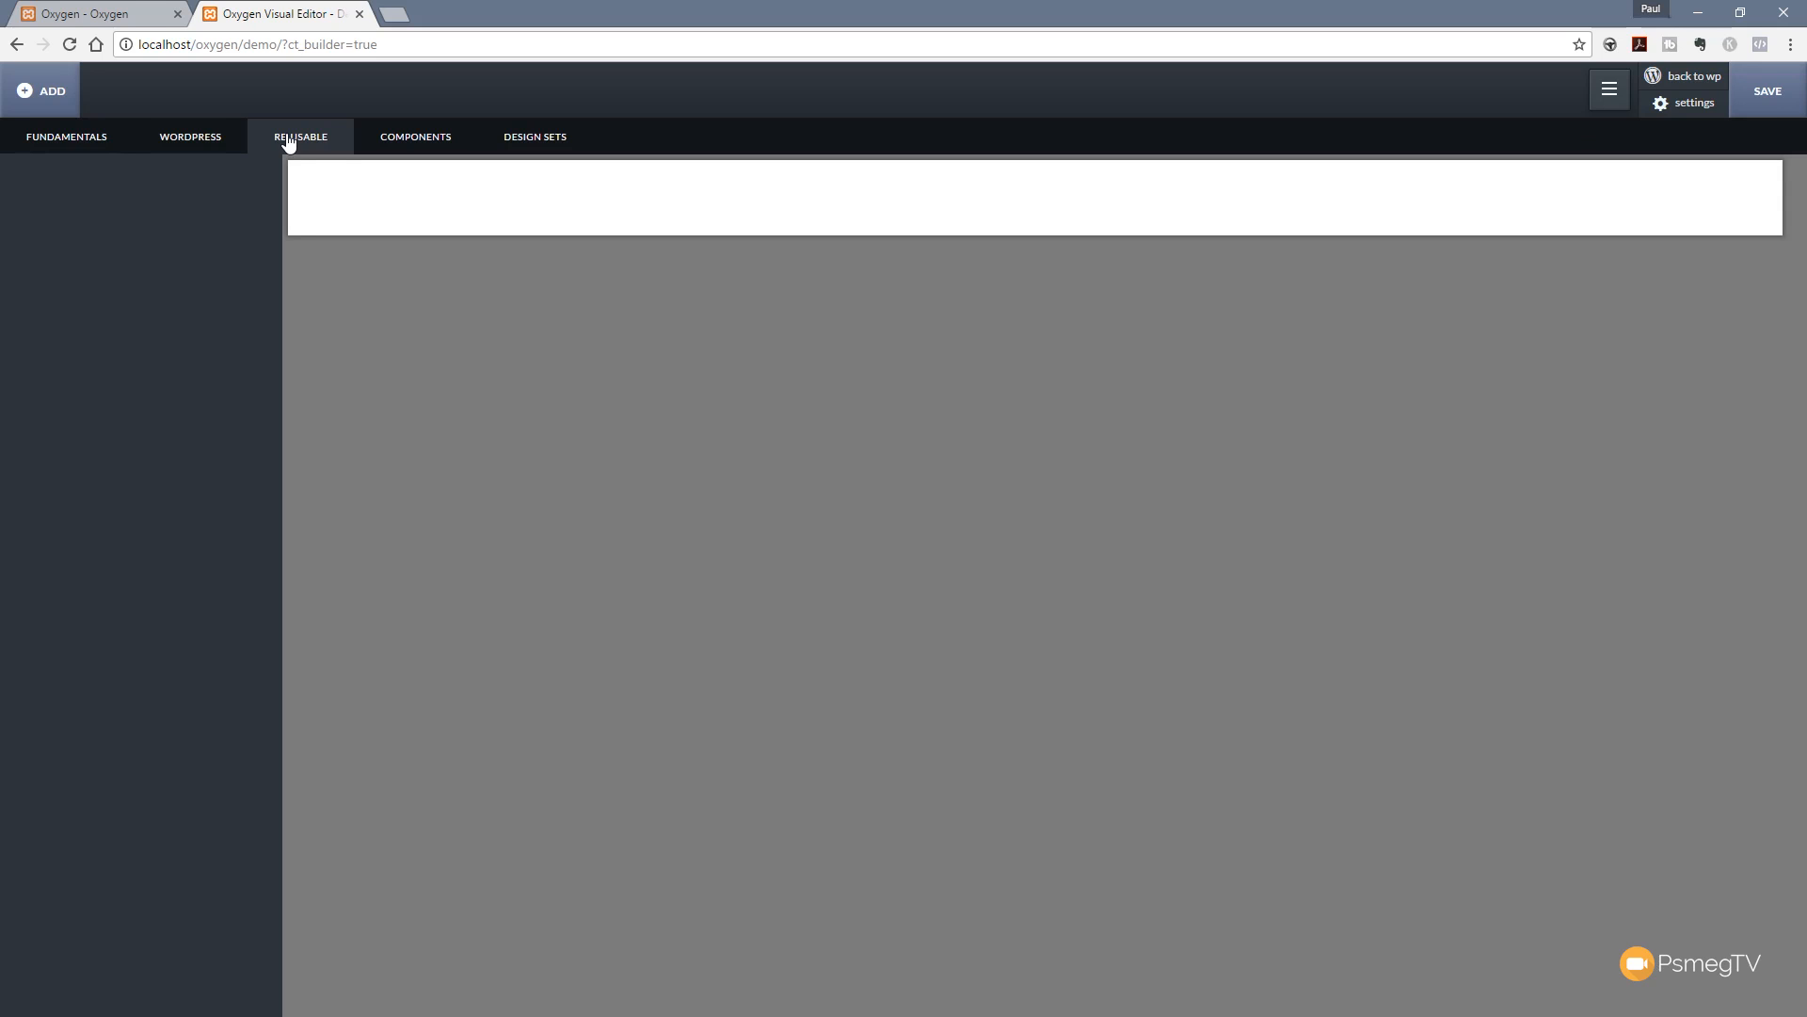
left_click(420, 142)
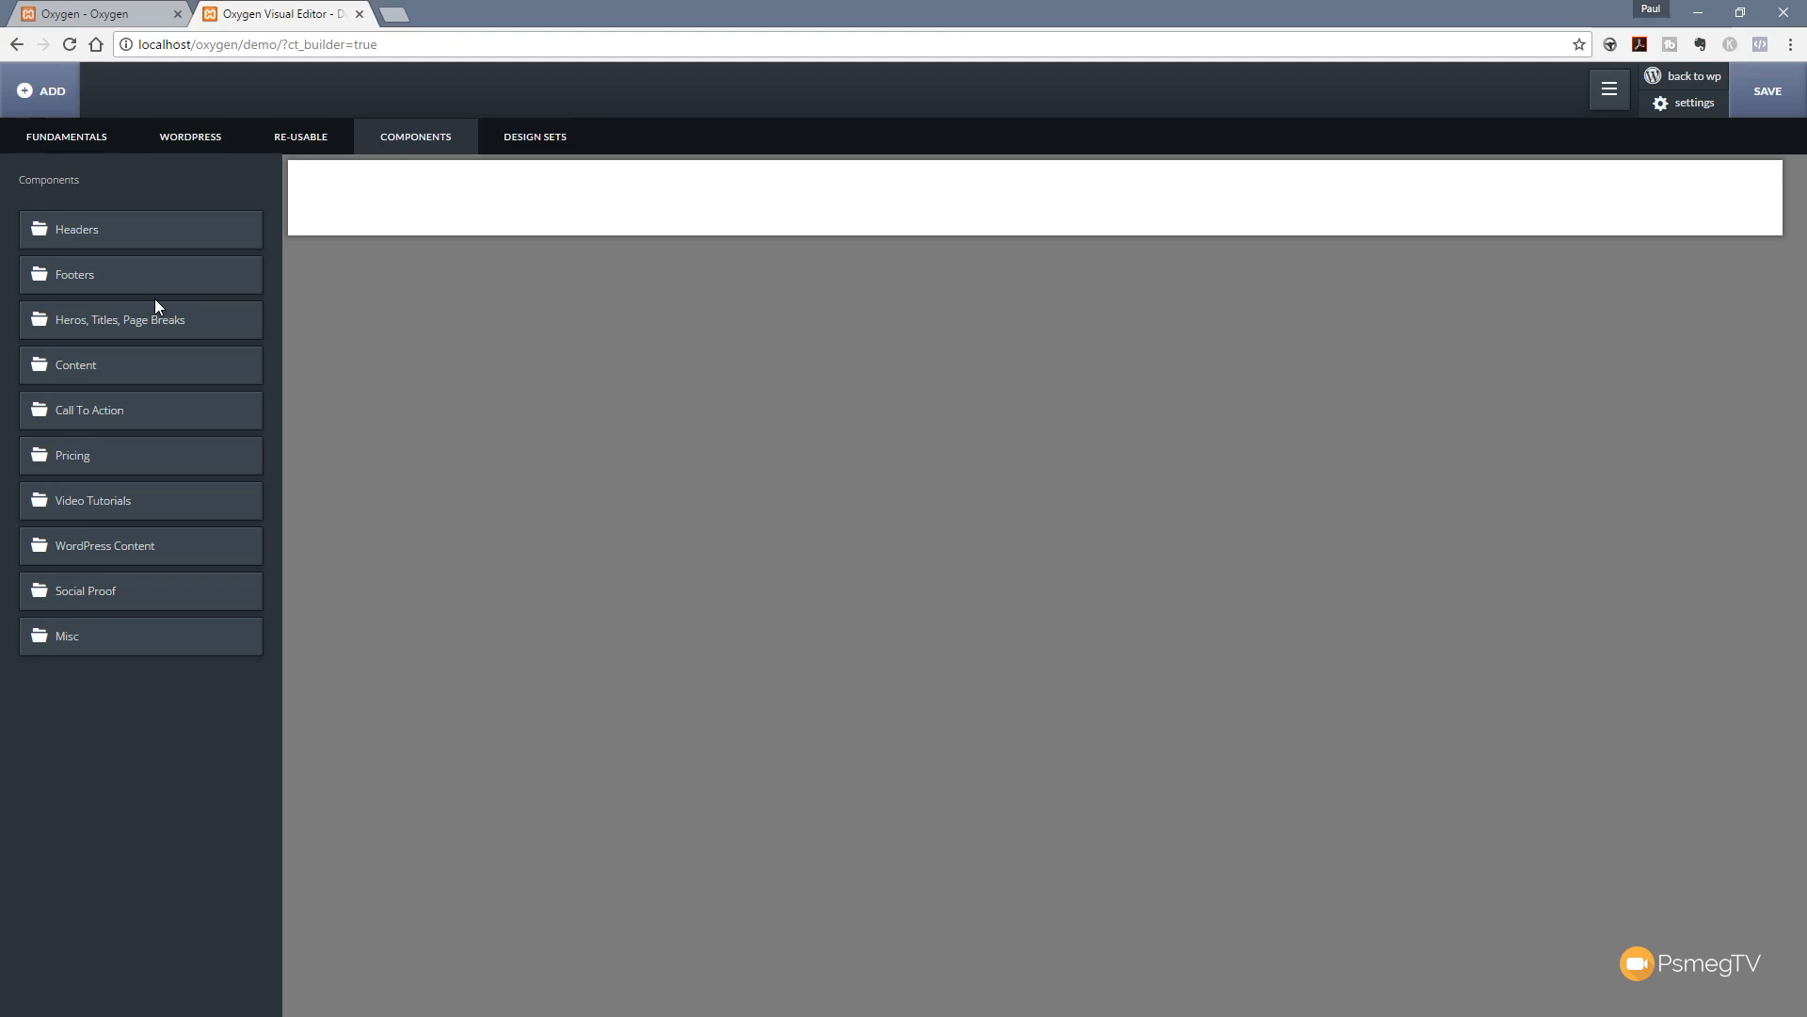
left_click(557, 144)
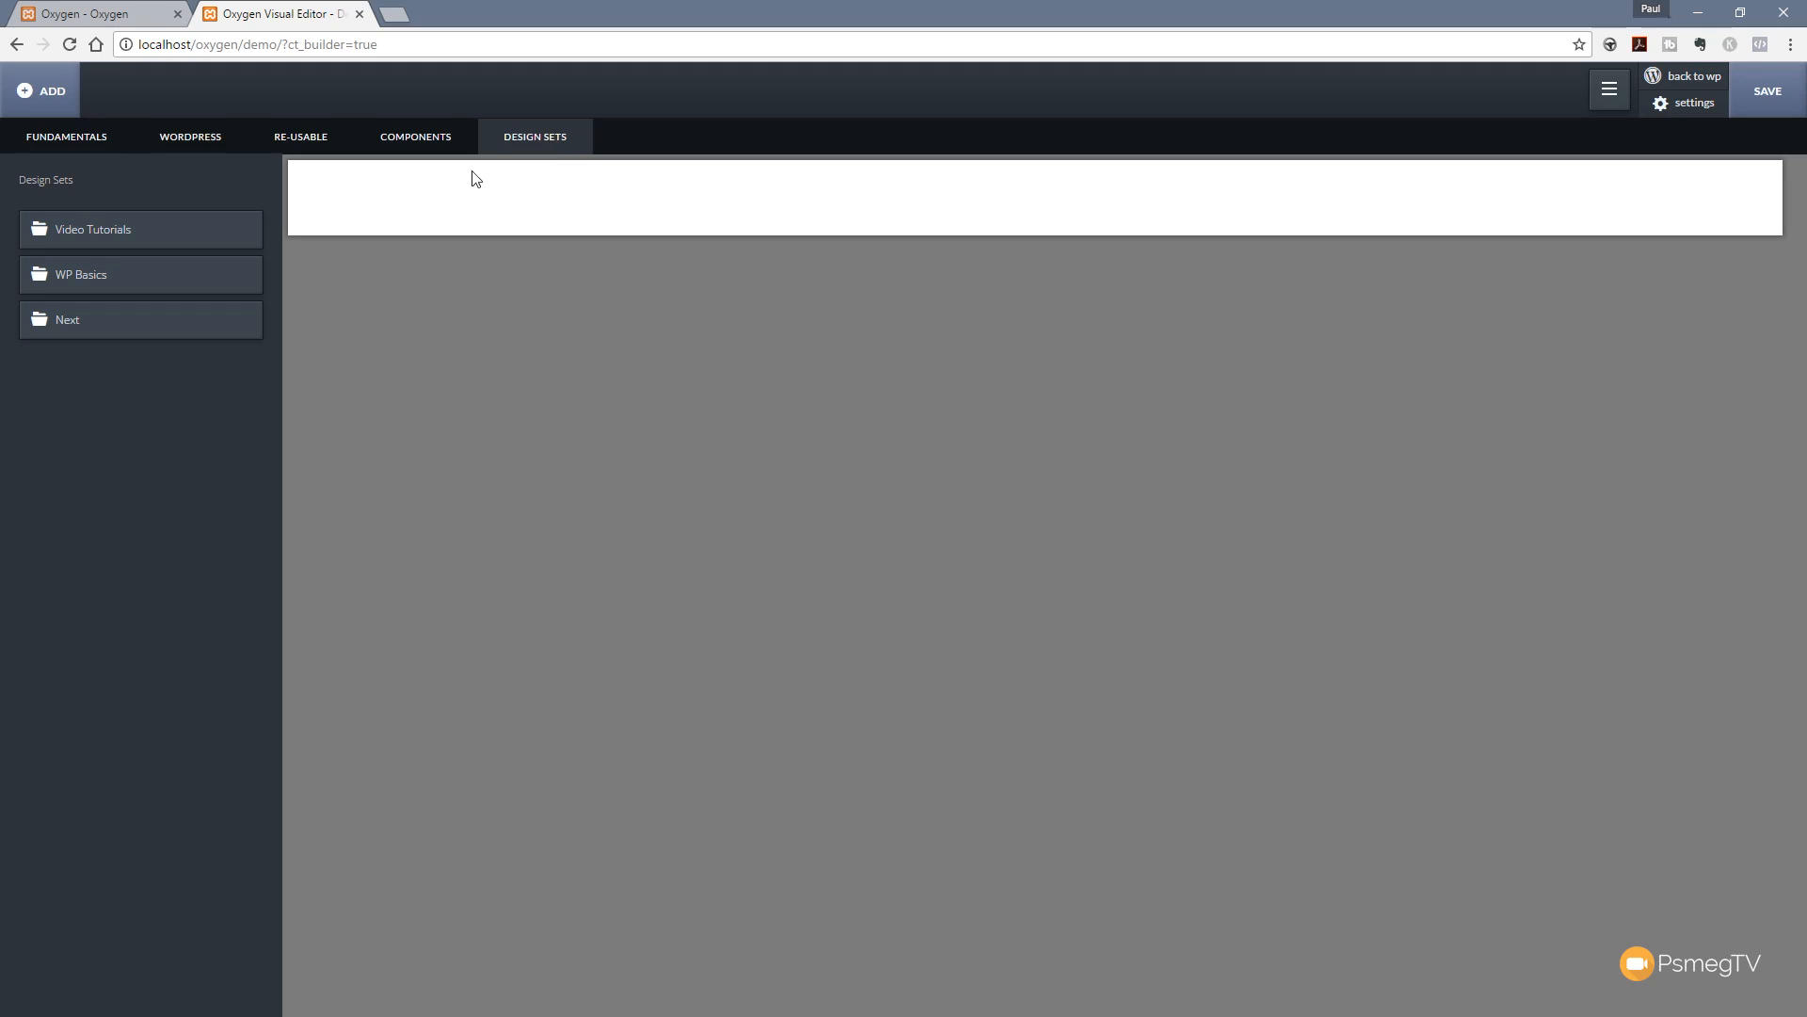
Step: Add the Header - Simple component from the Headers components to the empty page
left_click(429, 144)
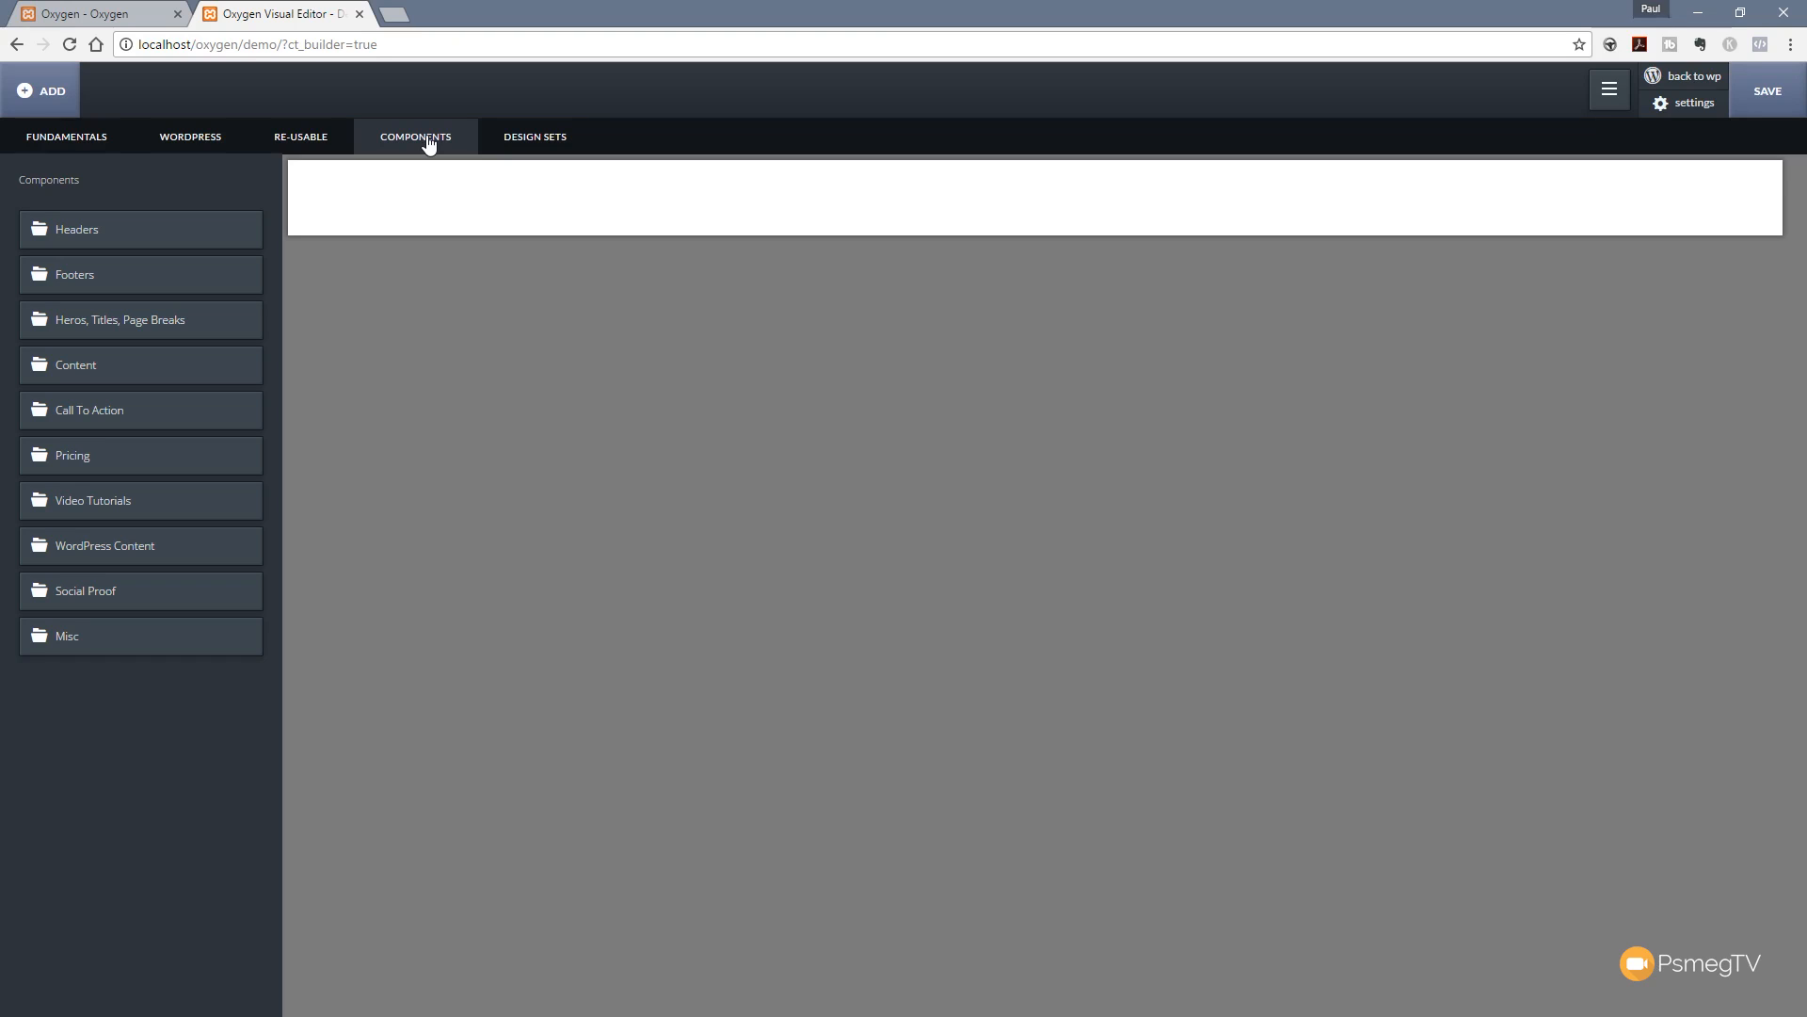
left_click(96, 234)
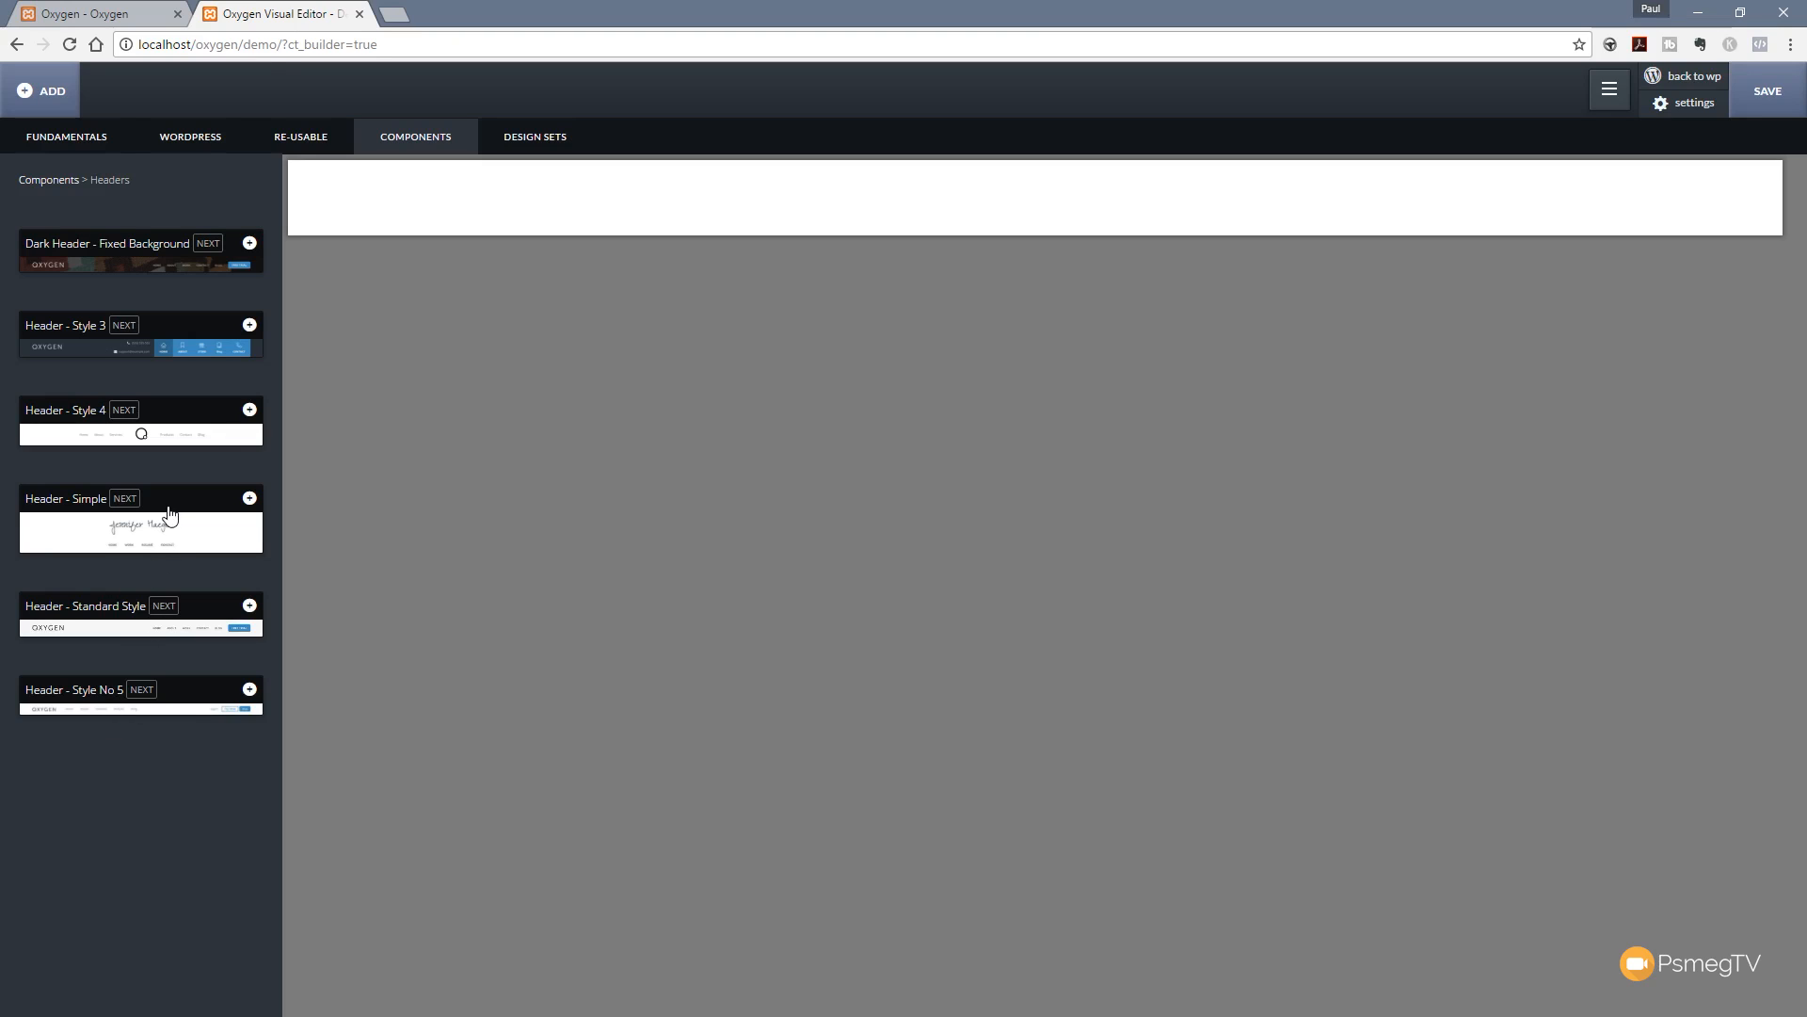
left_click(251, 501)
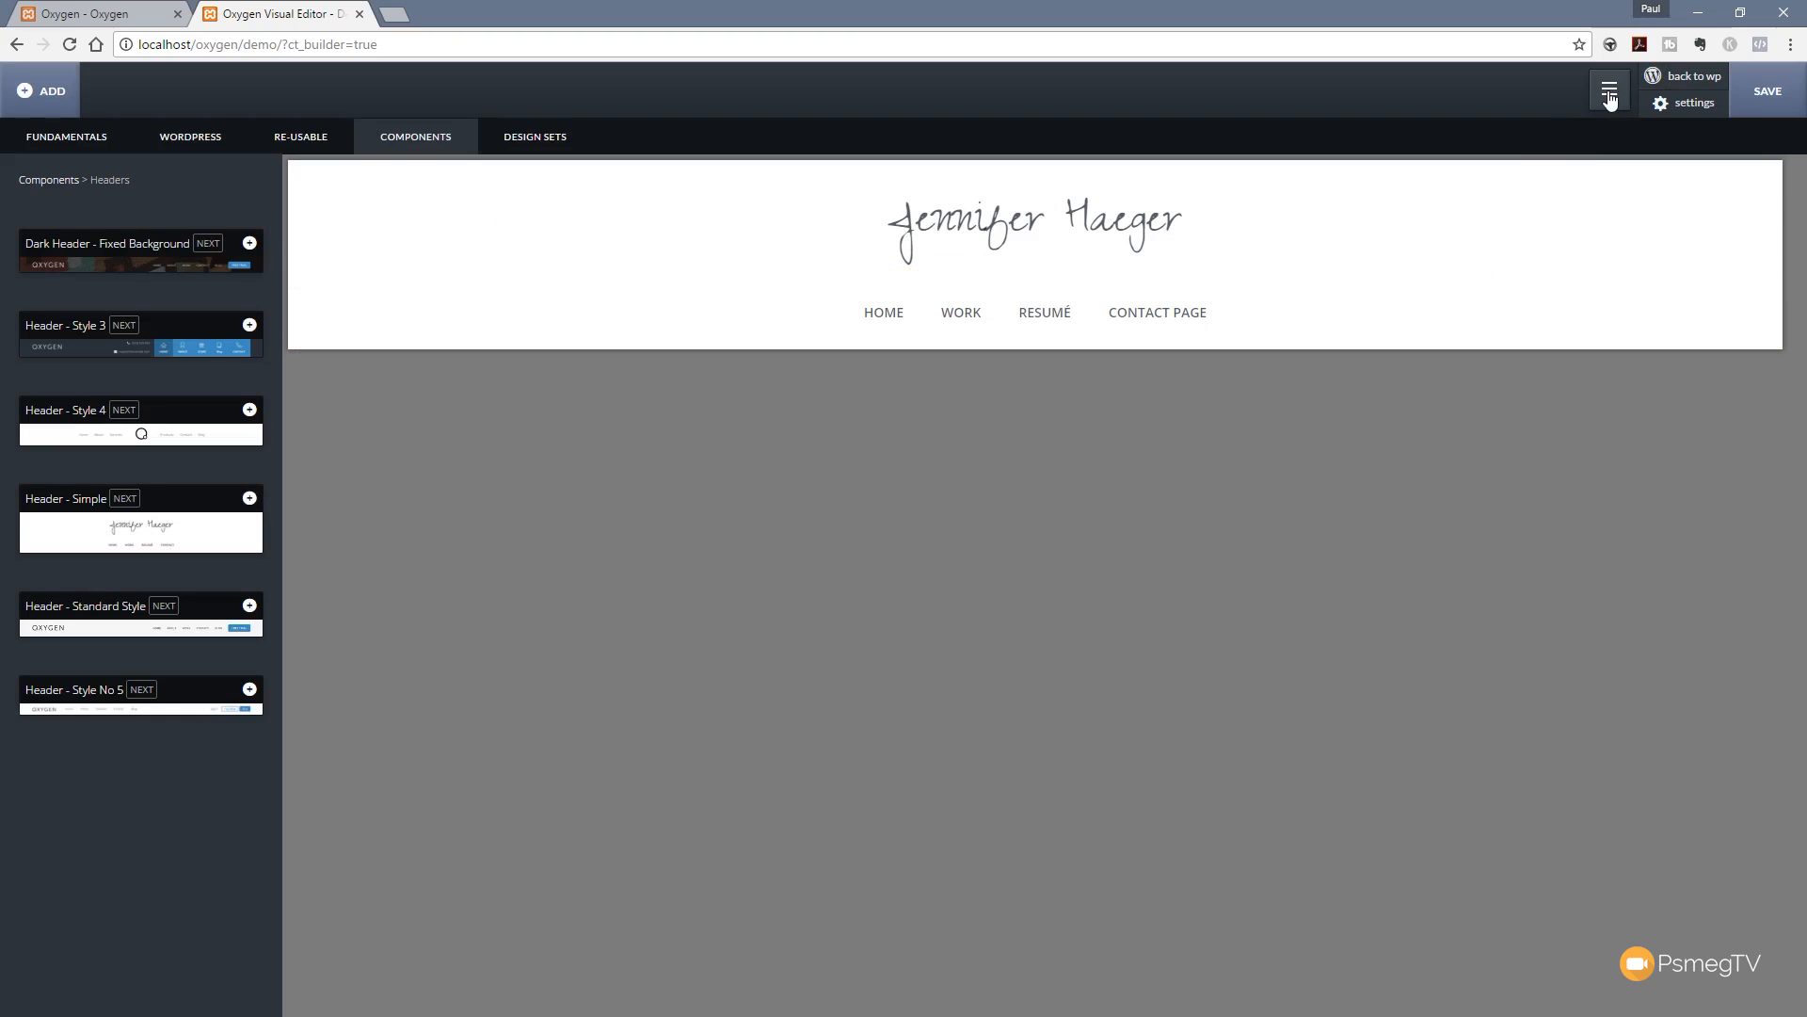
Step: Show the DOM tree, expand the header's div block and both of its sections, and select the heading
left_click(1609, 94)
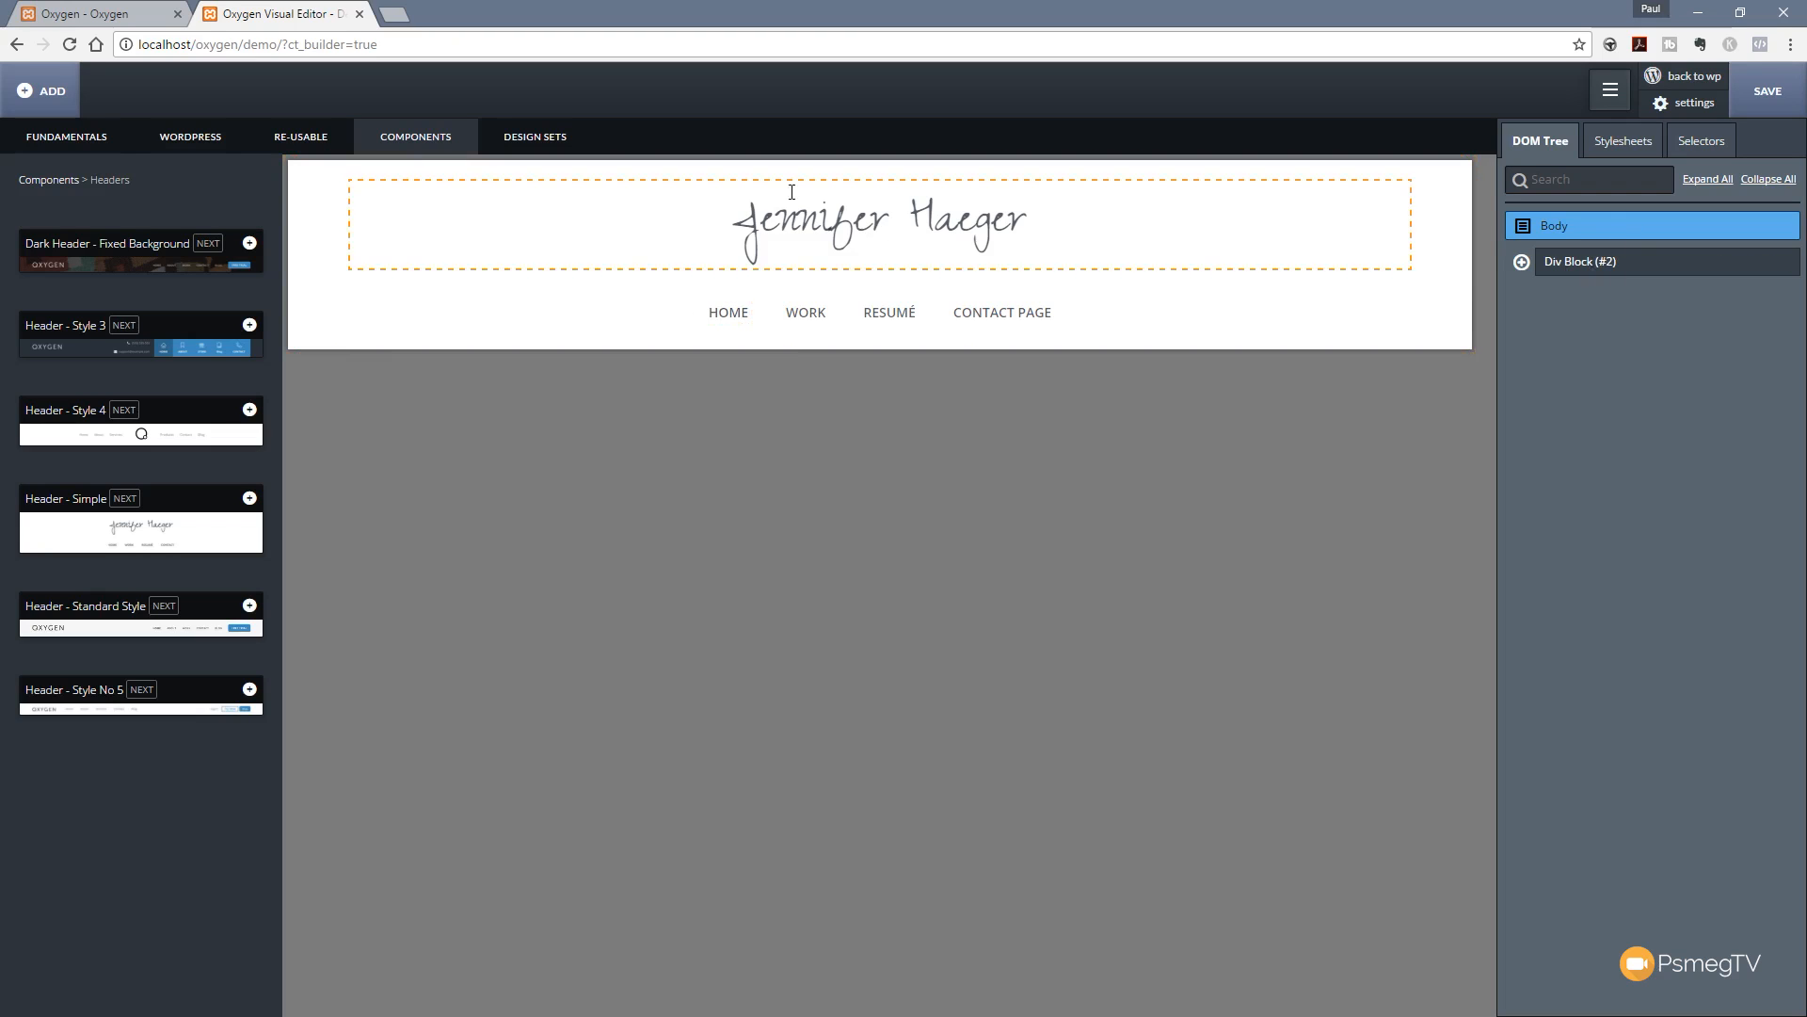
left_click(1522, 262)
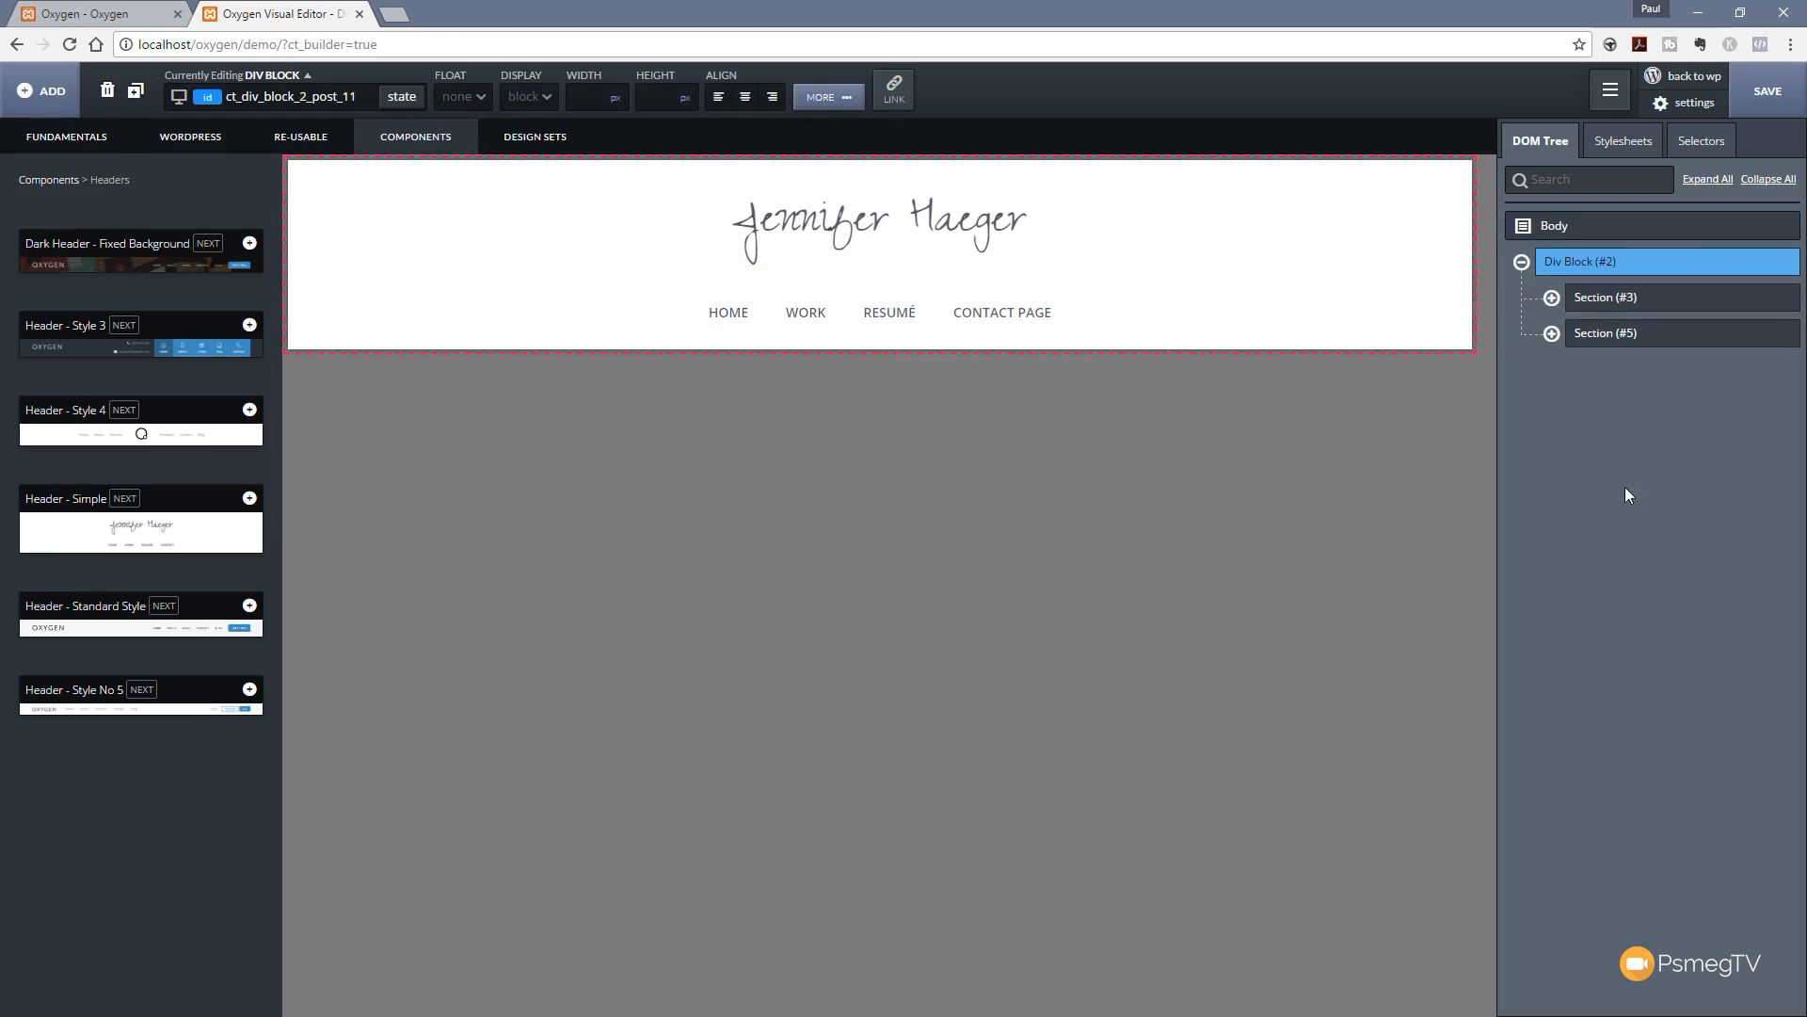
left_click(1552, 299)
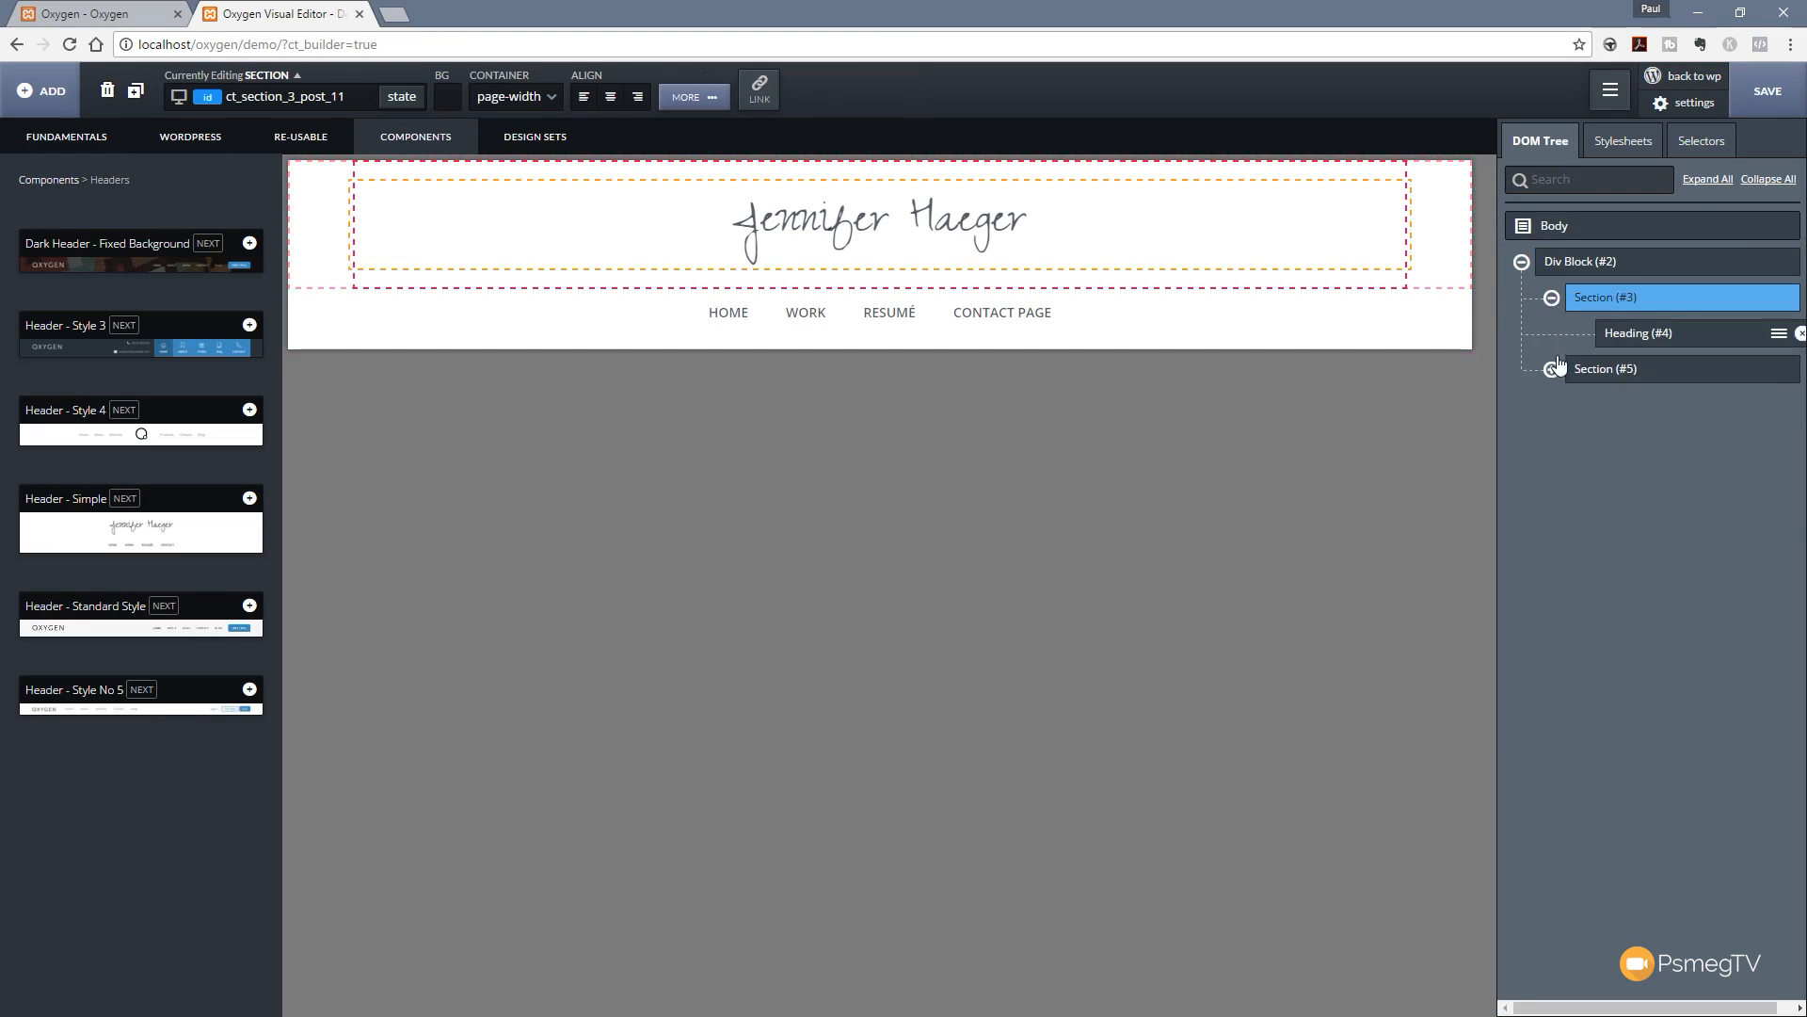
left_click(1553, 361)
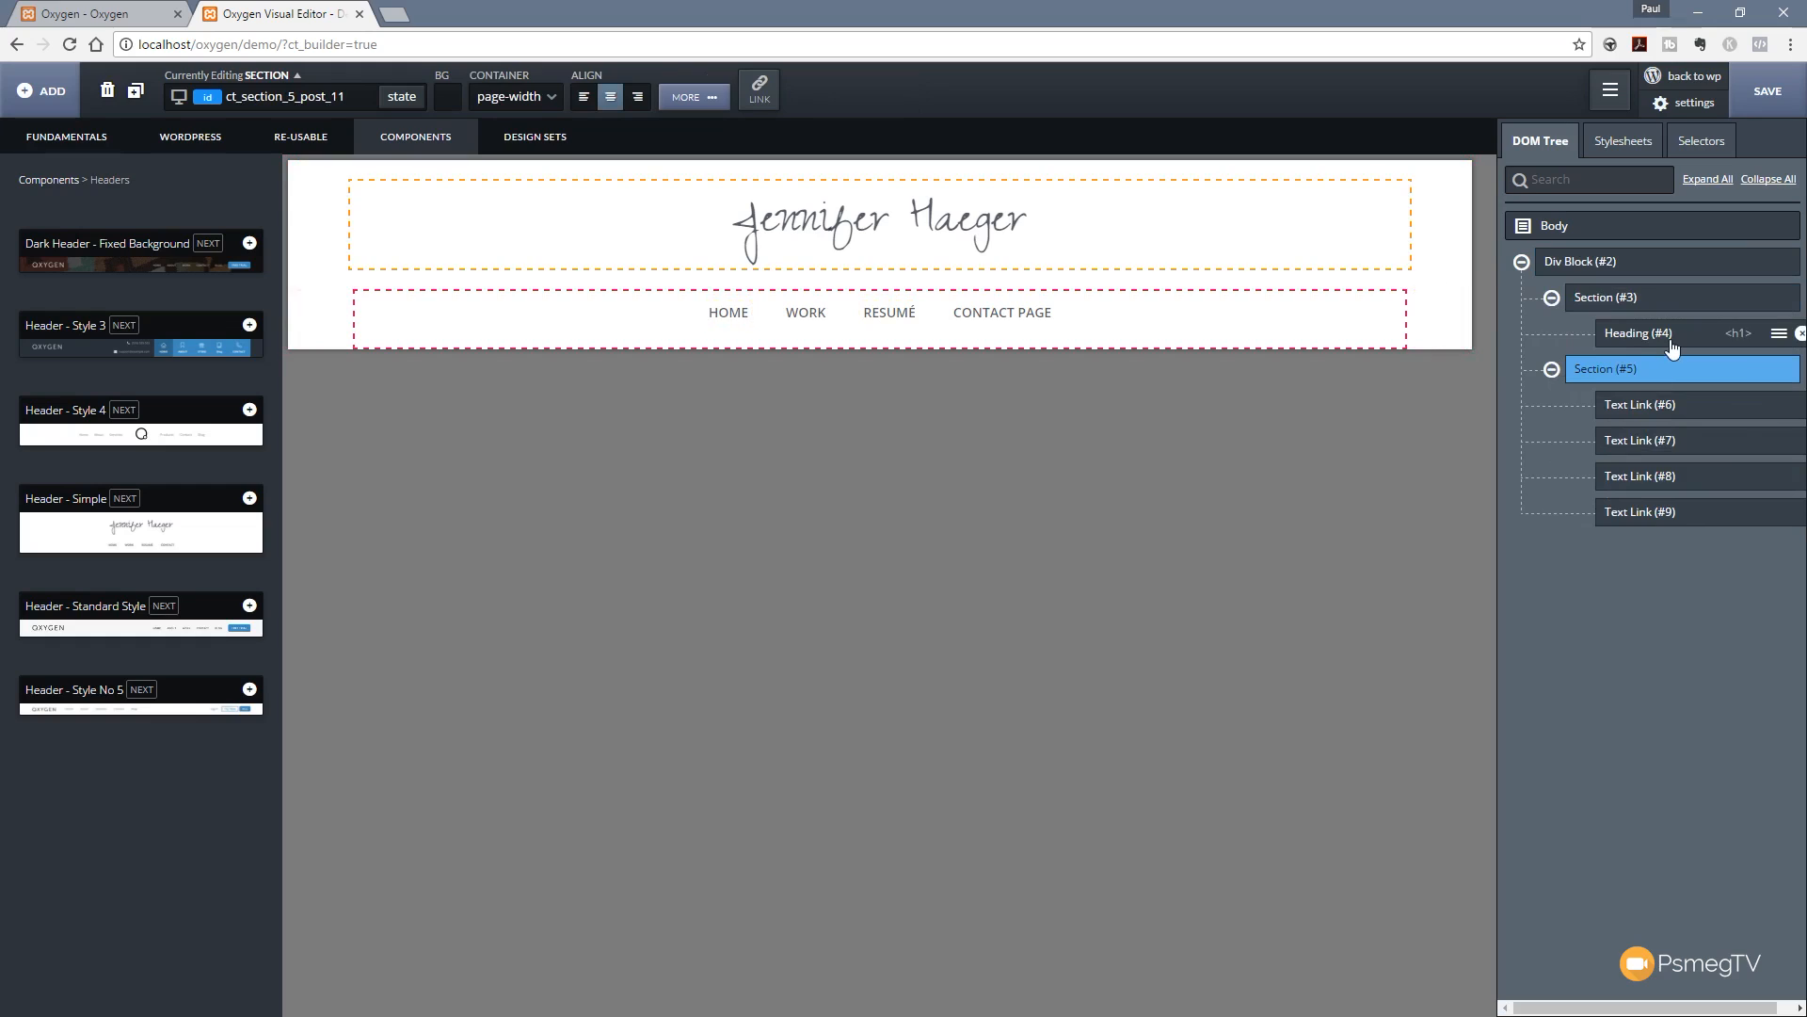
left_click(1671, 340)
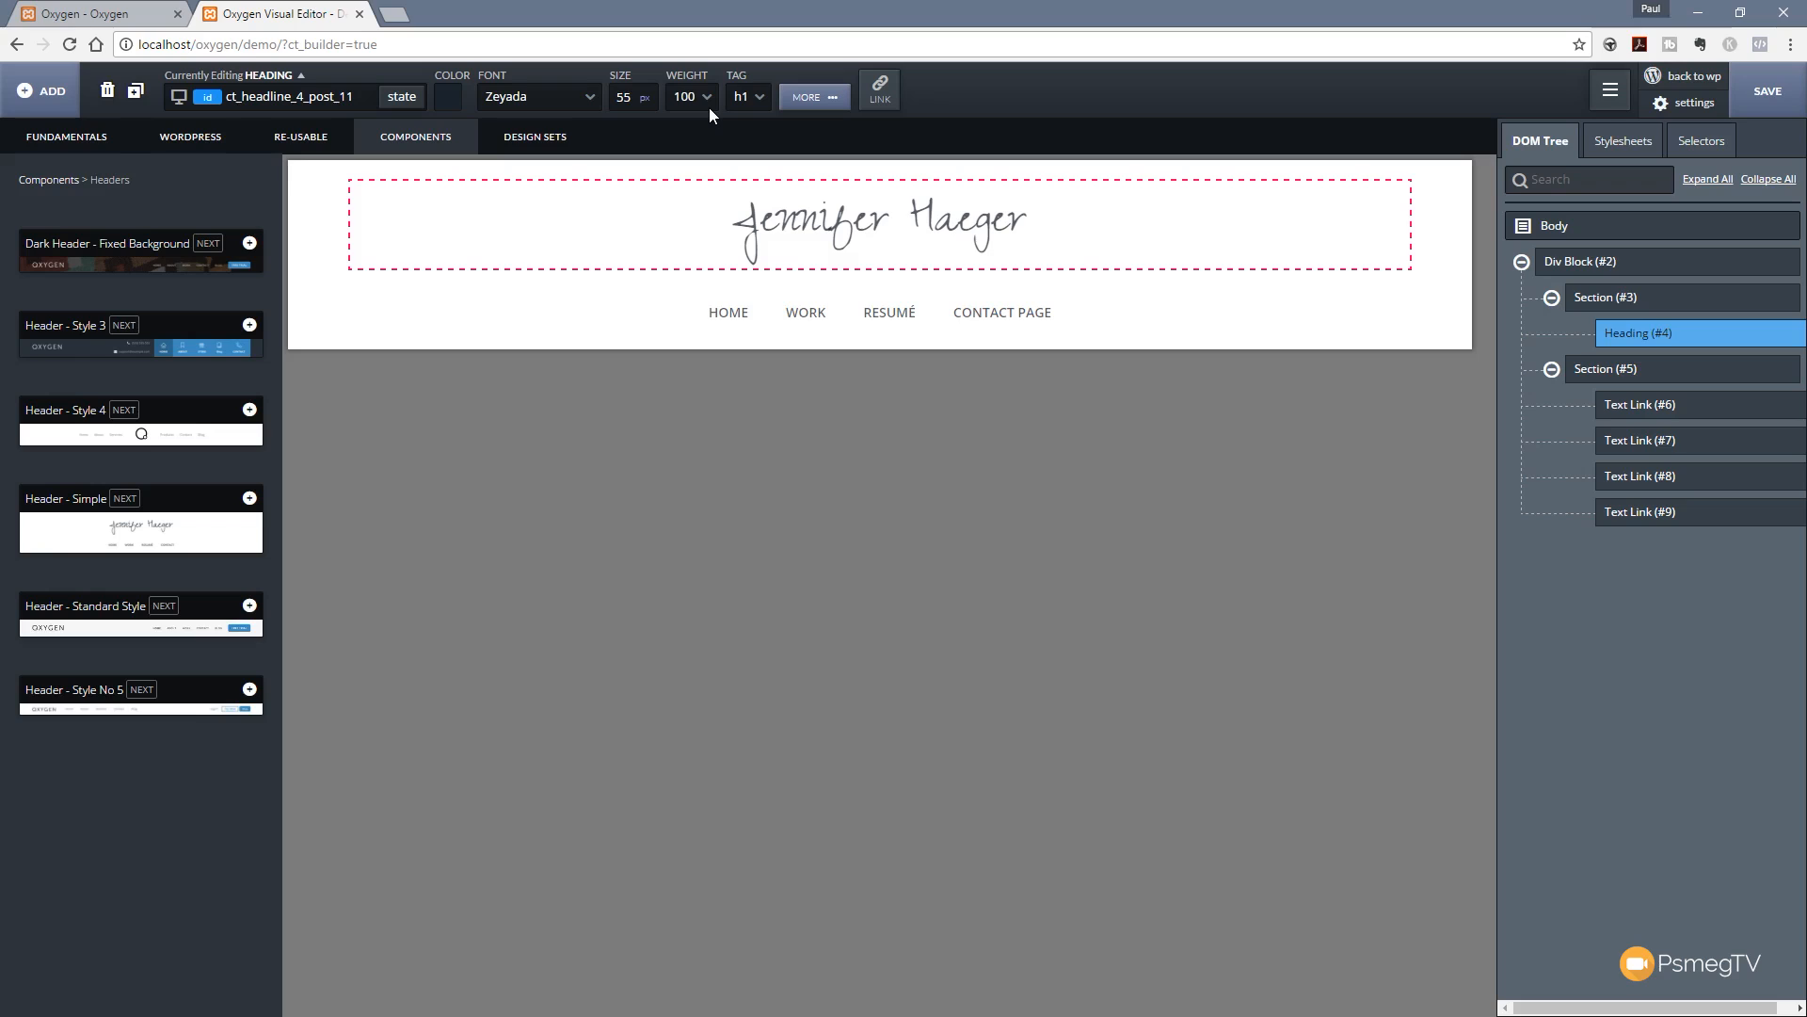
Step: Add the Hero - Centered - Alt component from Heros, Titles, Page Breaks to the page
left_click(412, 139)
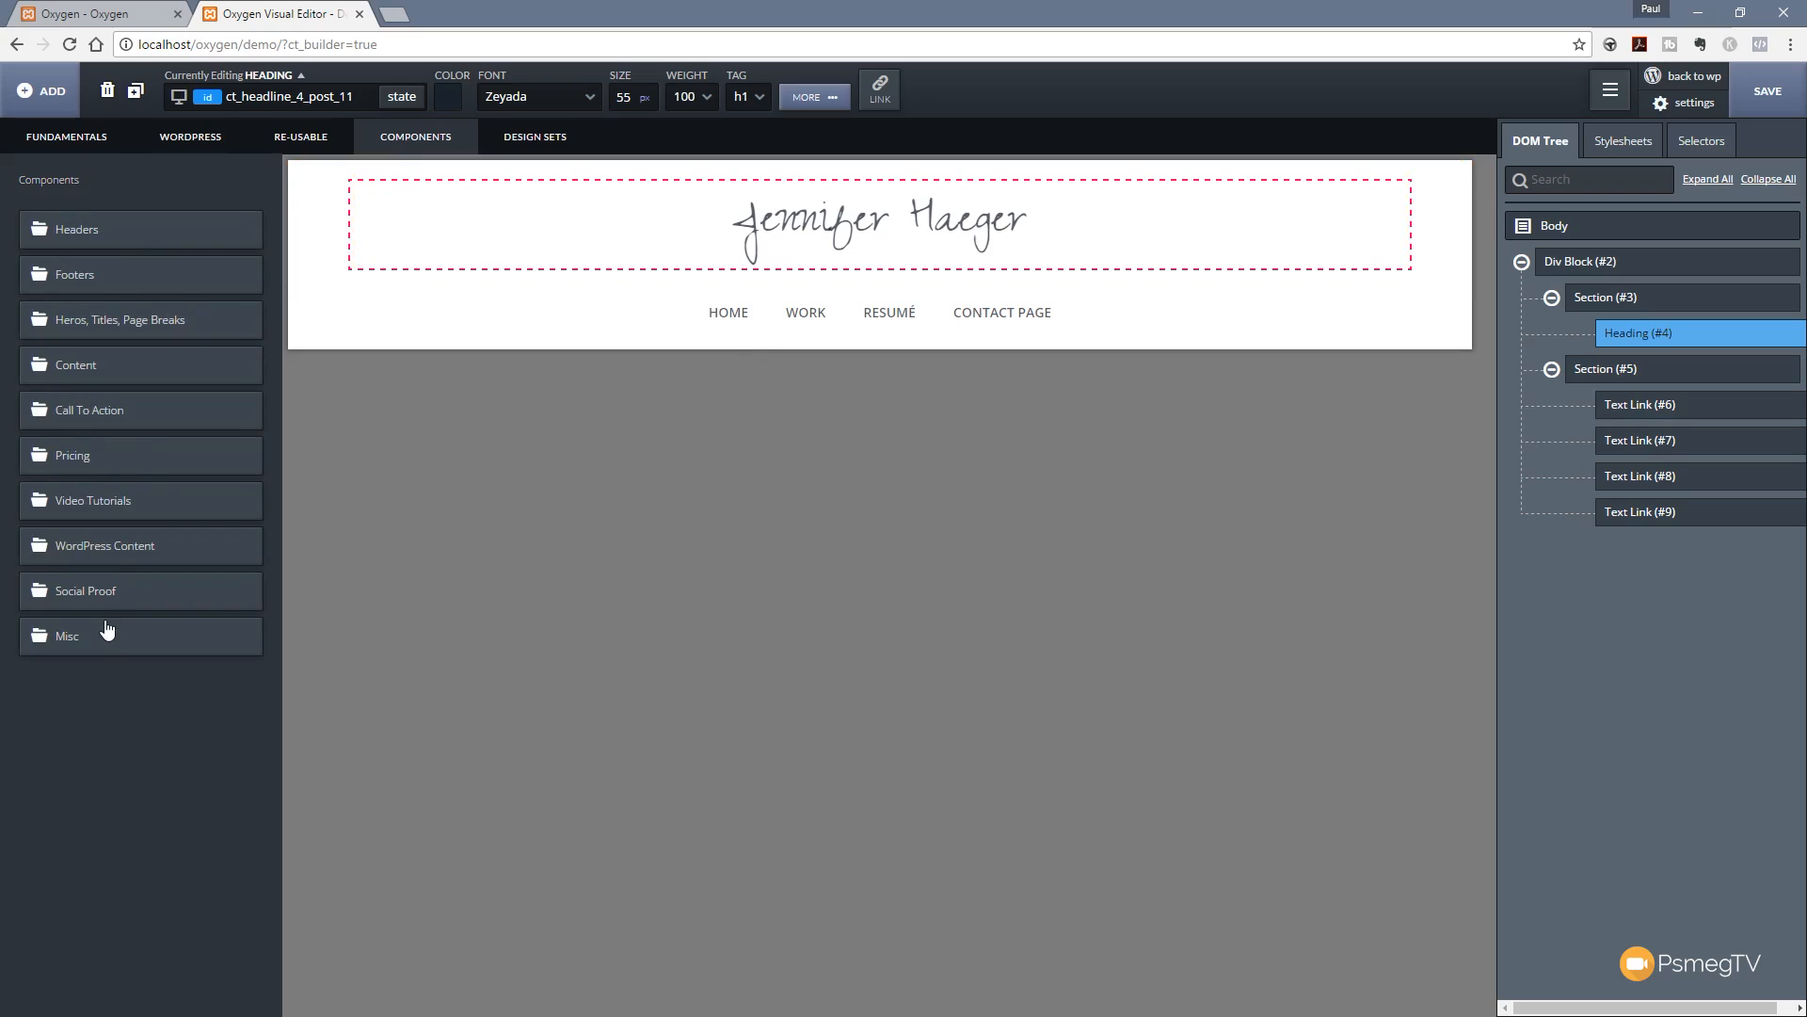
left_click(93, 337)
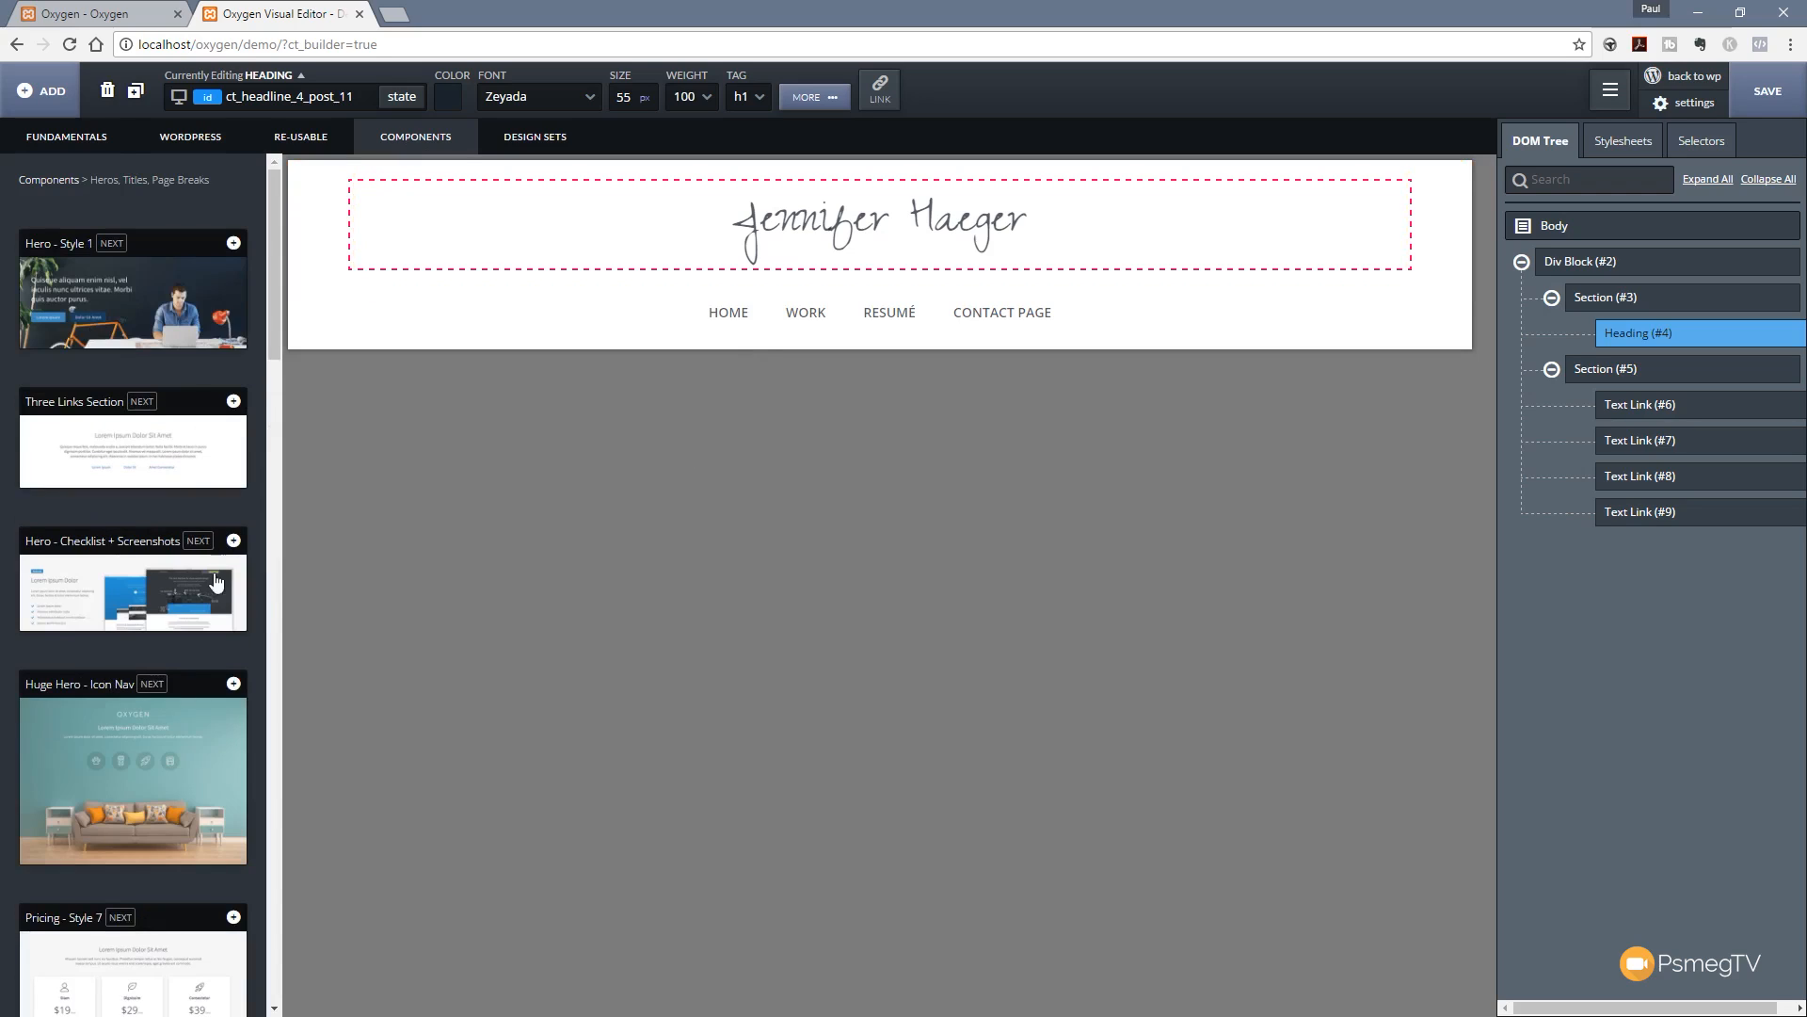
left_click_drag(280, 302, 269, 512)
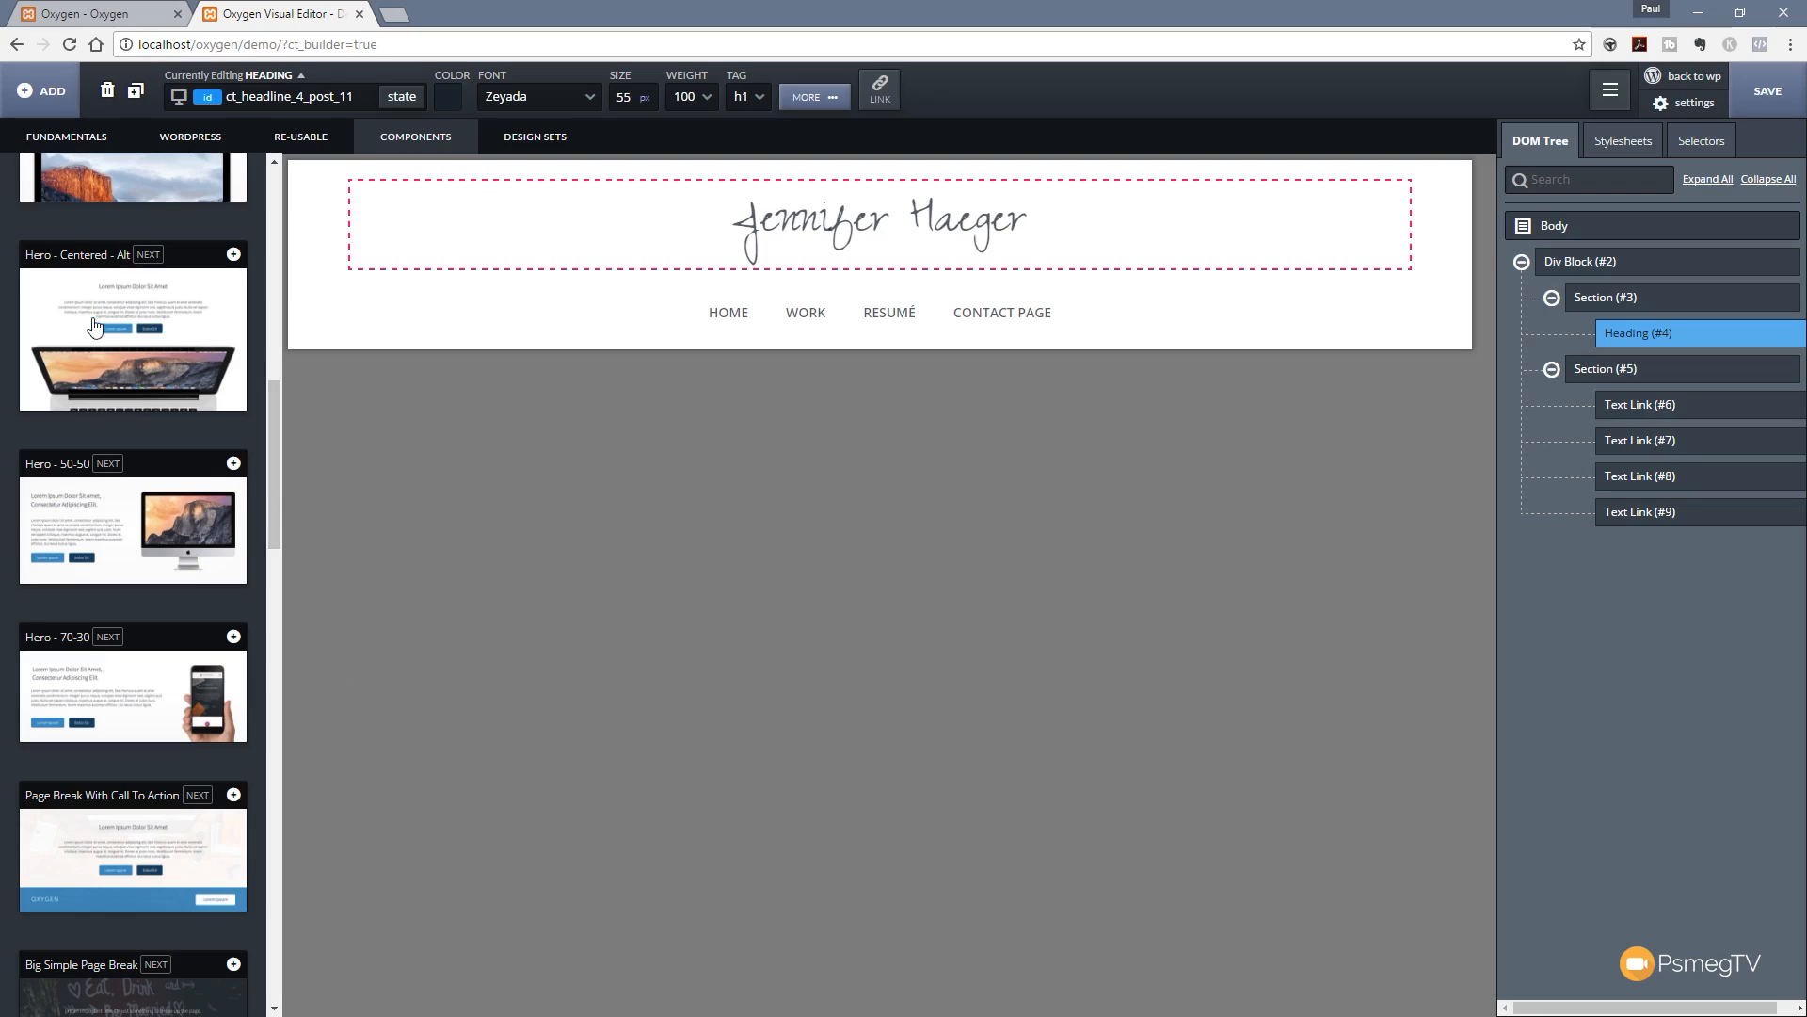
left_click(233, 256)
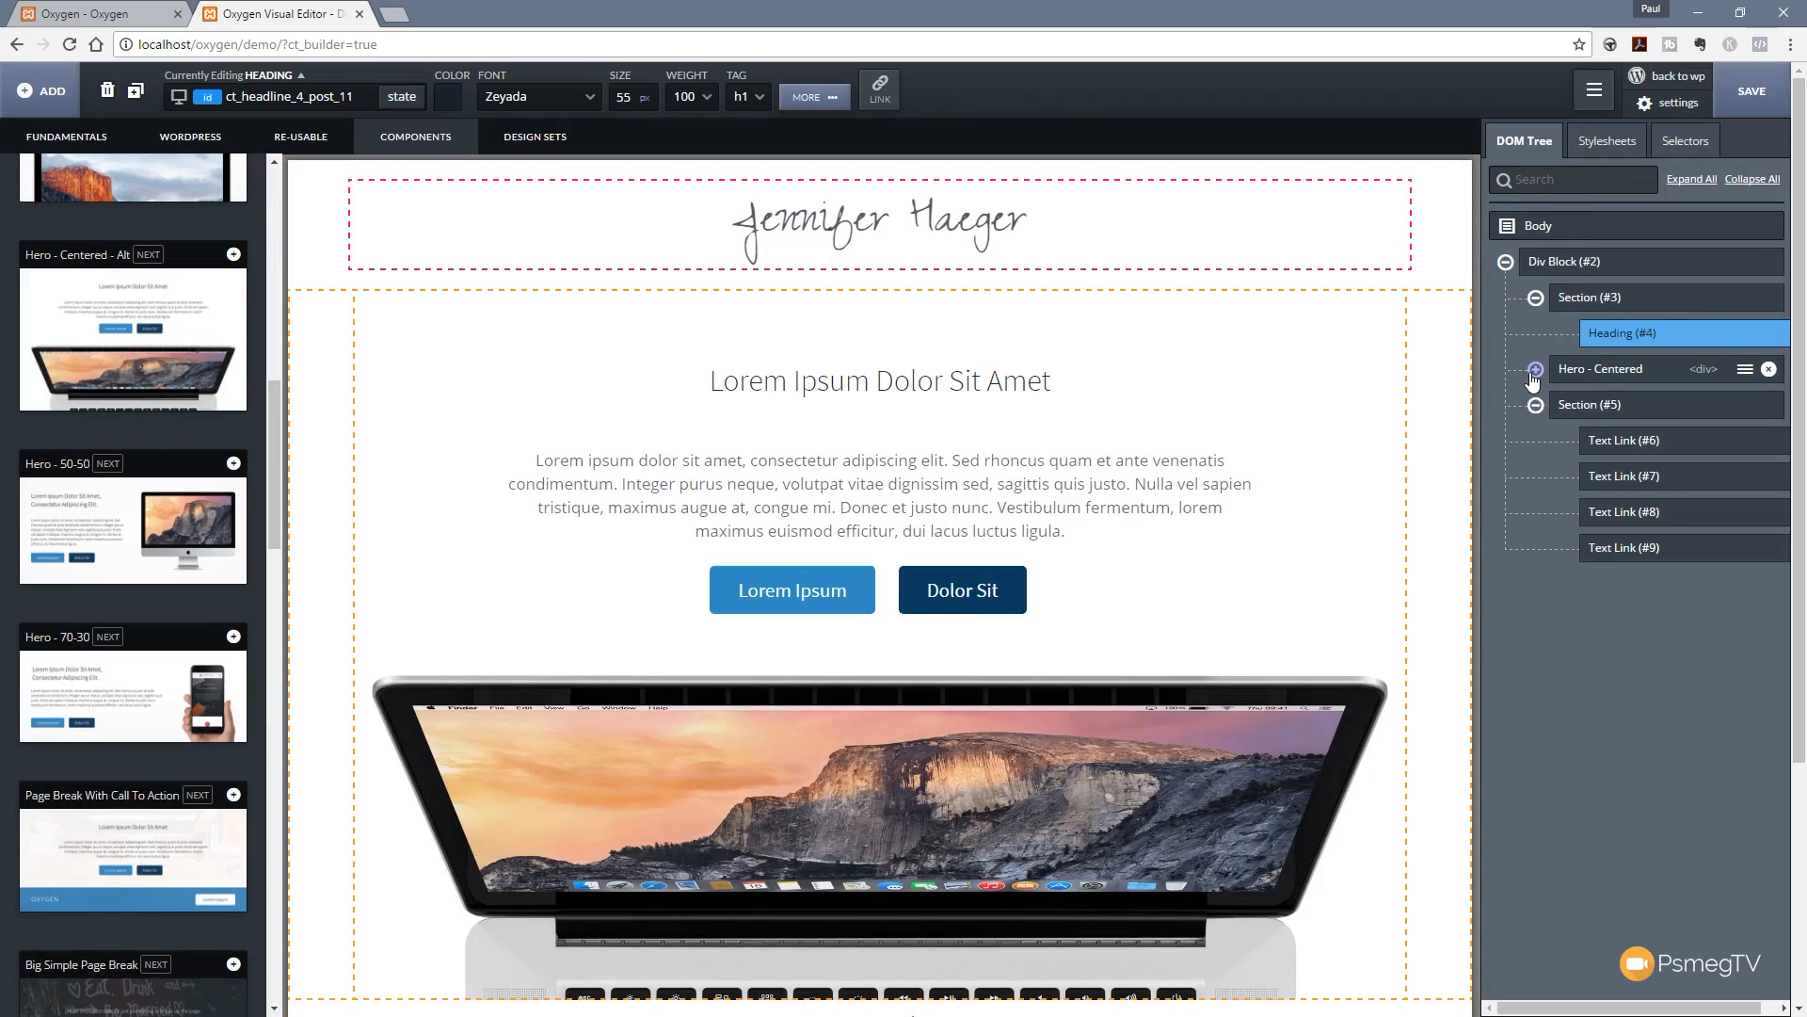
scroll(1308, 477, "down", 4)
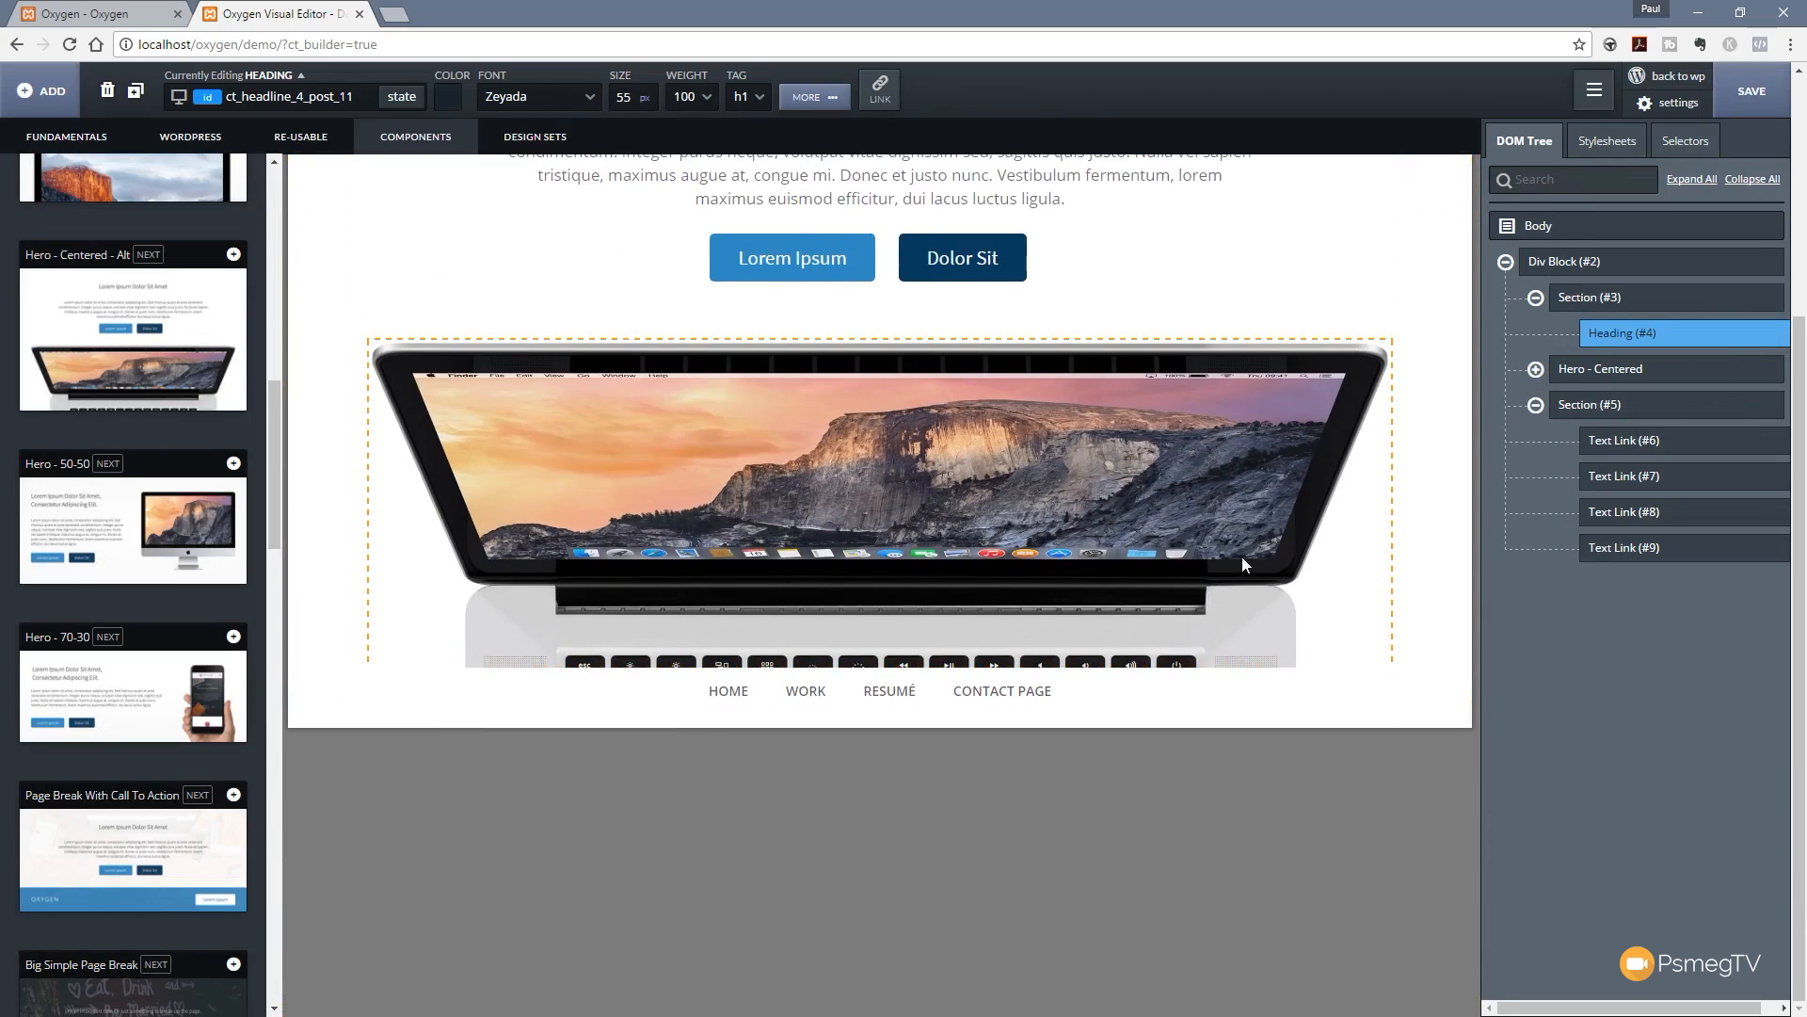
scroll(873, 540, "up", 4)
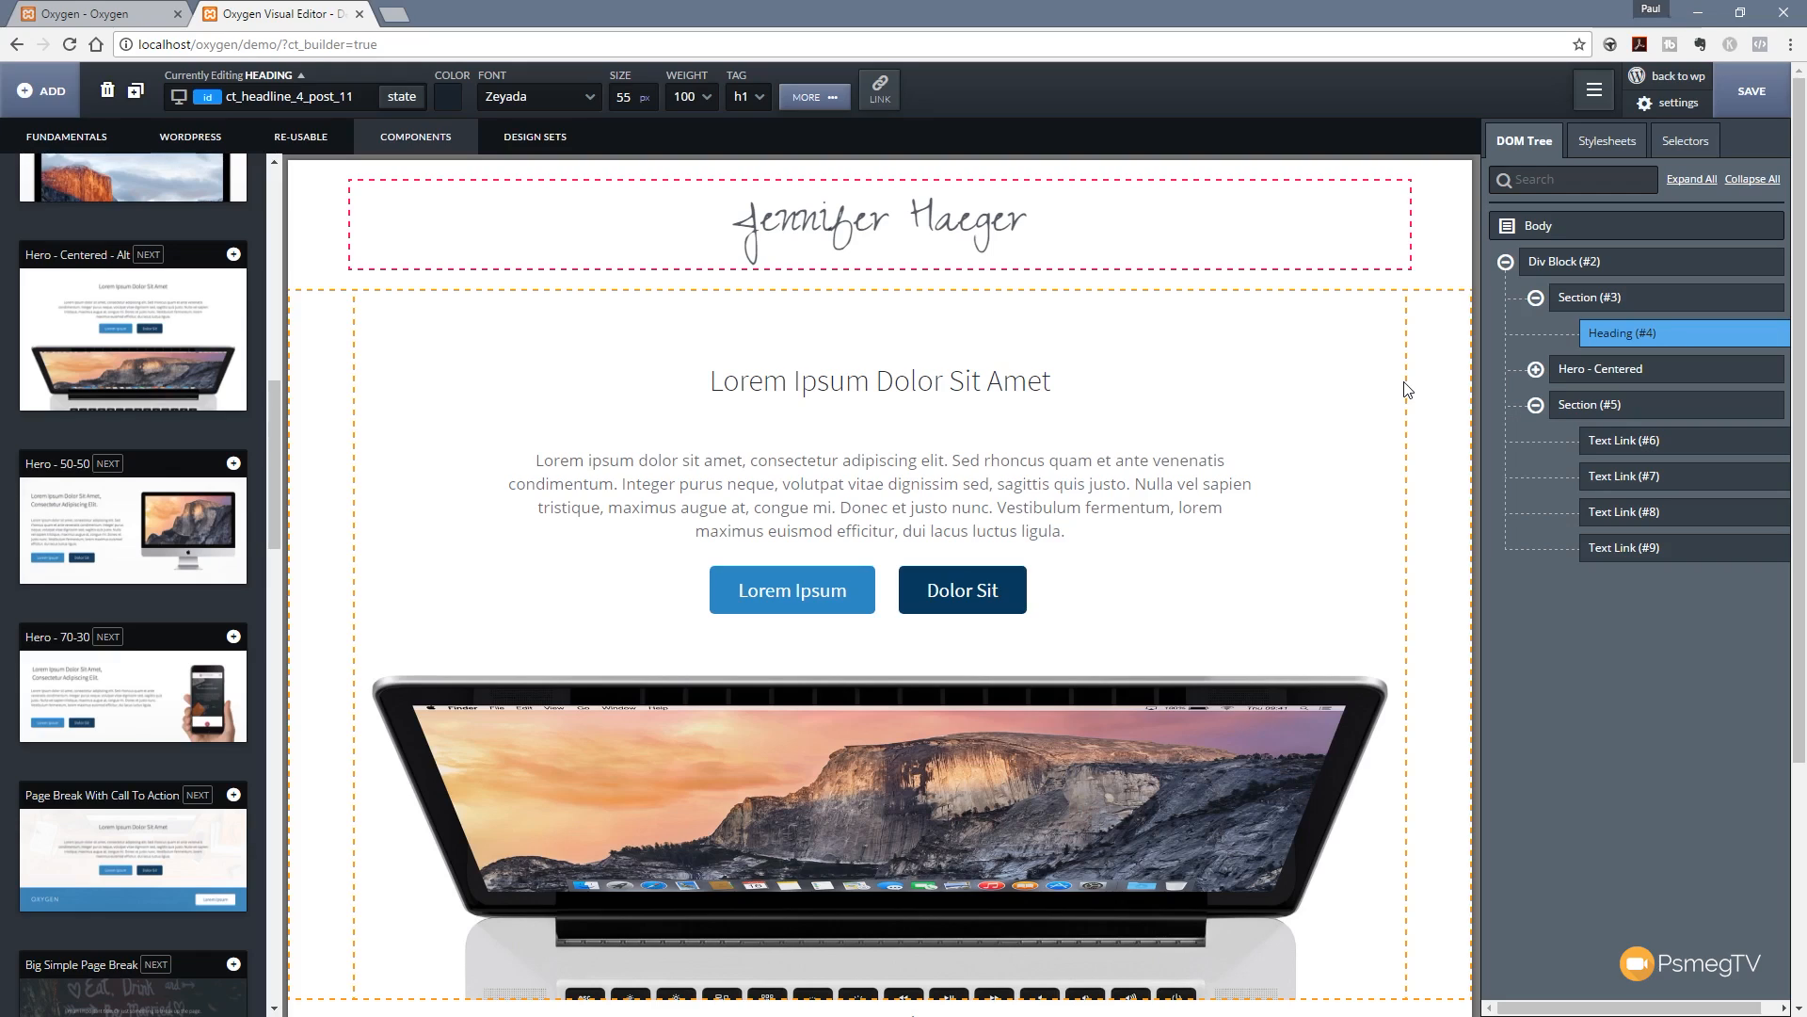
Step: Move the Hero - Centered section out of the header's div block so it sits below the navigation links
left_click(1406, 388)
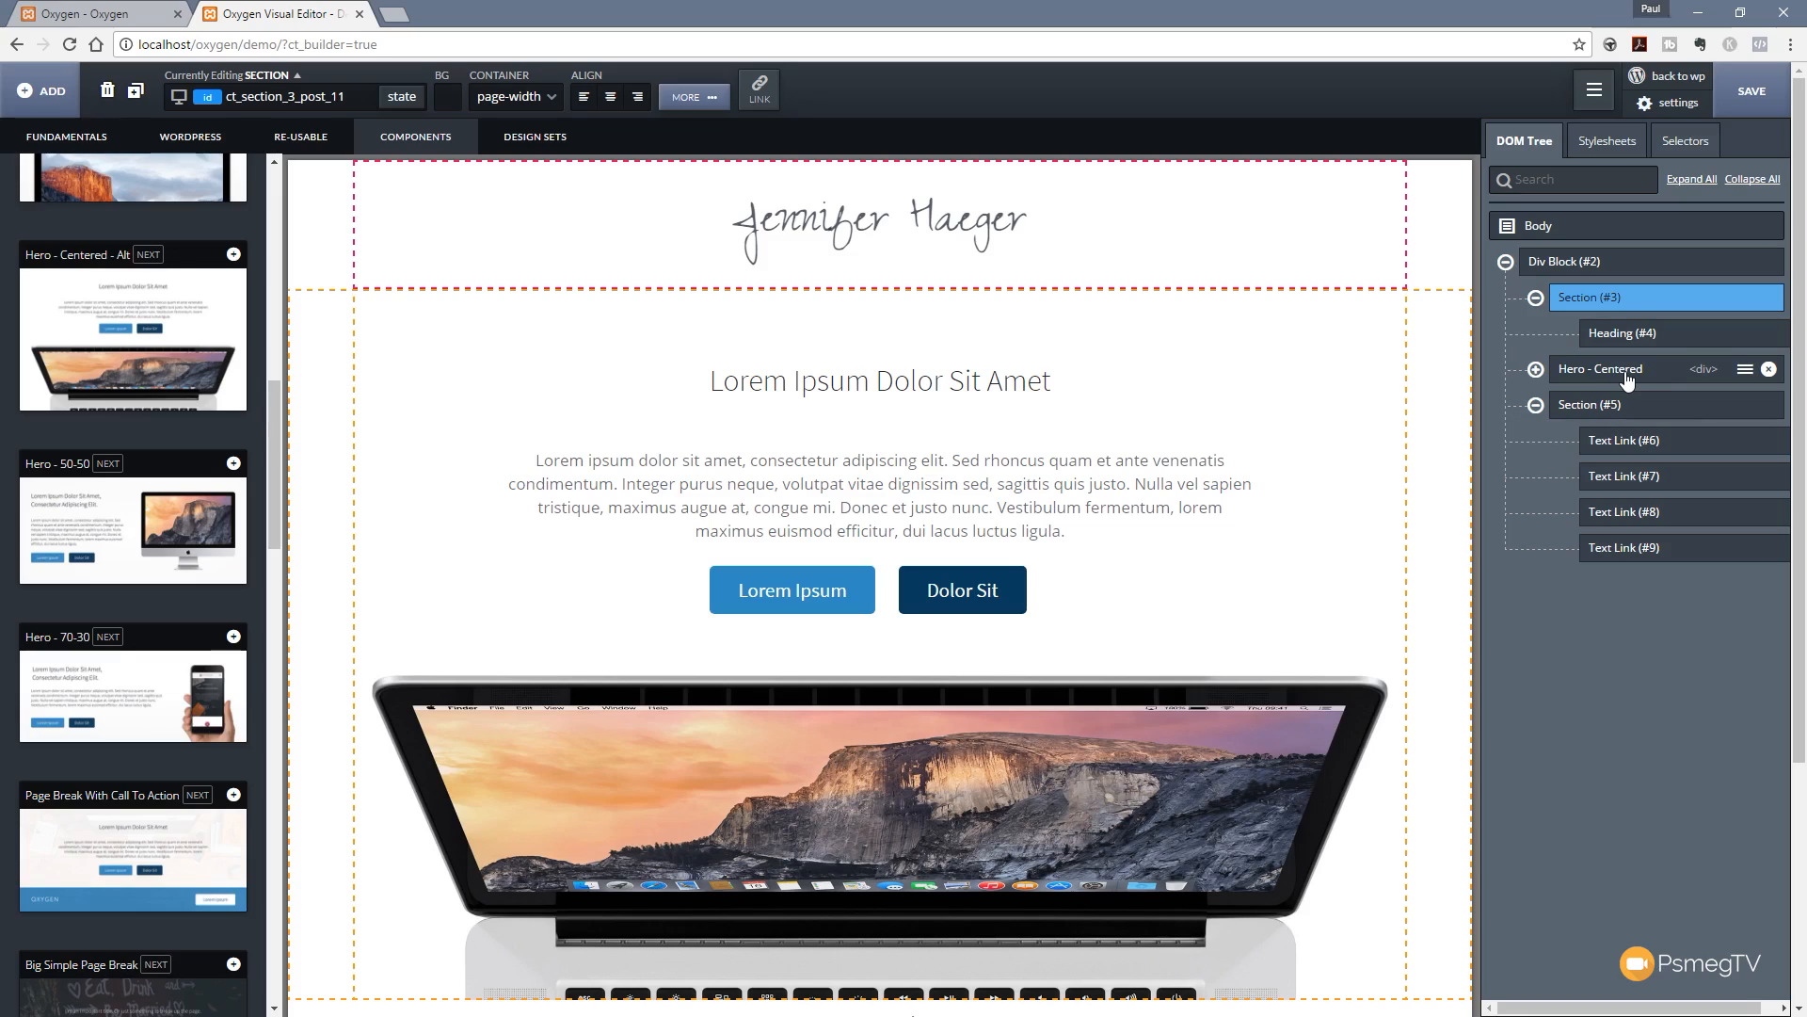
left_click_drag(1627, 380, 1567, 575)
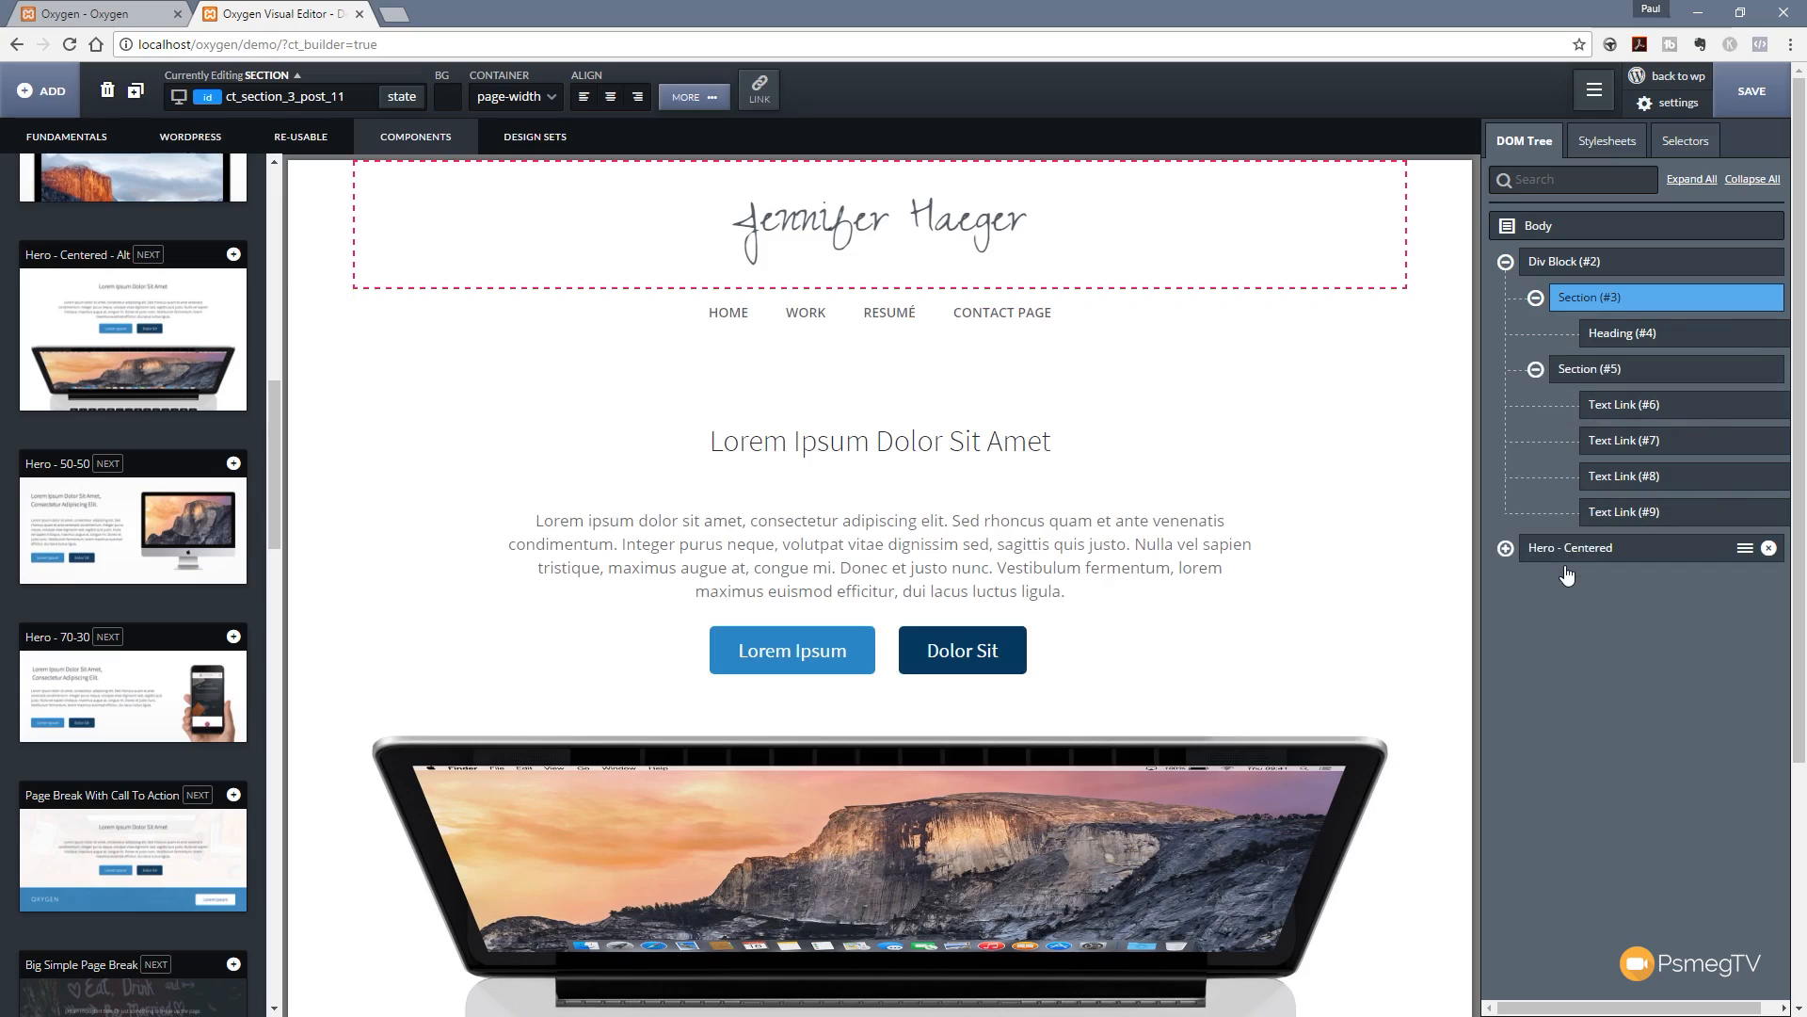
scroll(1054, 509, "down", 5)
scroll(1054, 575, "up", 5)
Step: Collapse the header's div block, expand the Hero - Centered section in the DOM tree and select its image
left_click(1505, 263)
left_click(1505, 298)
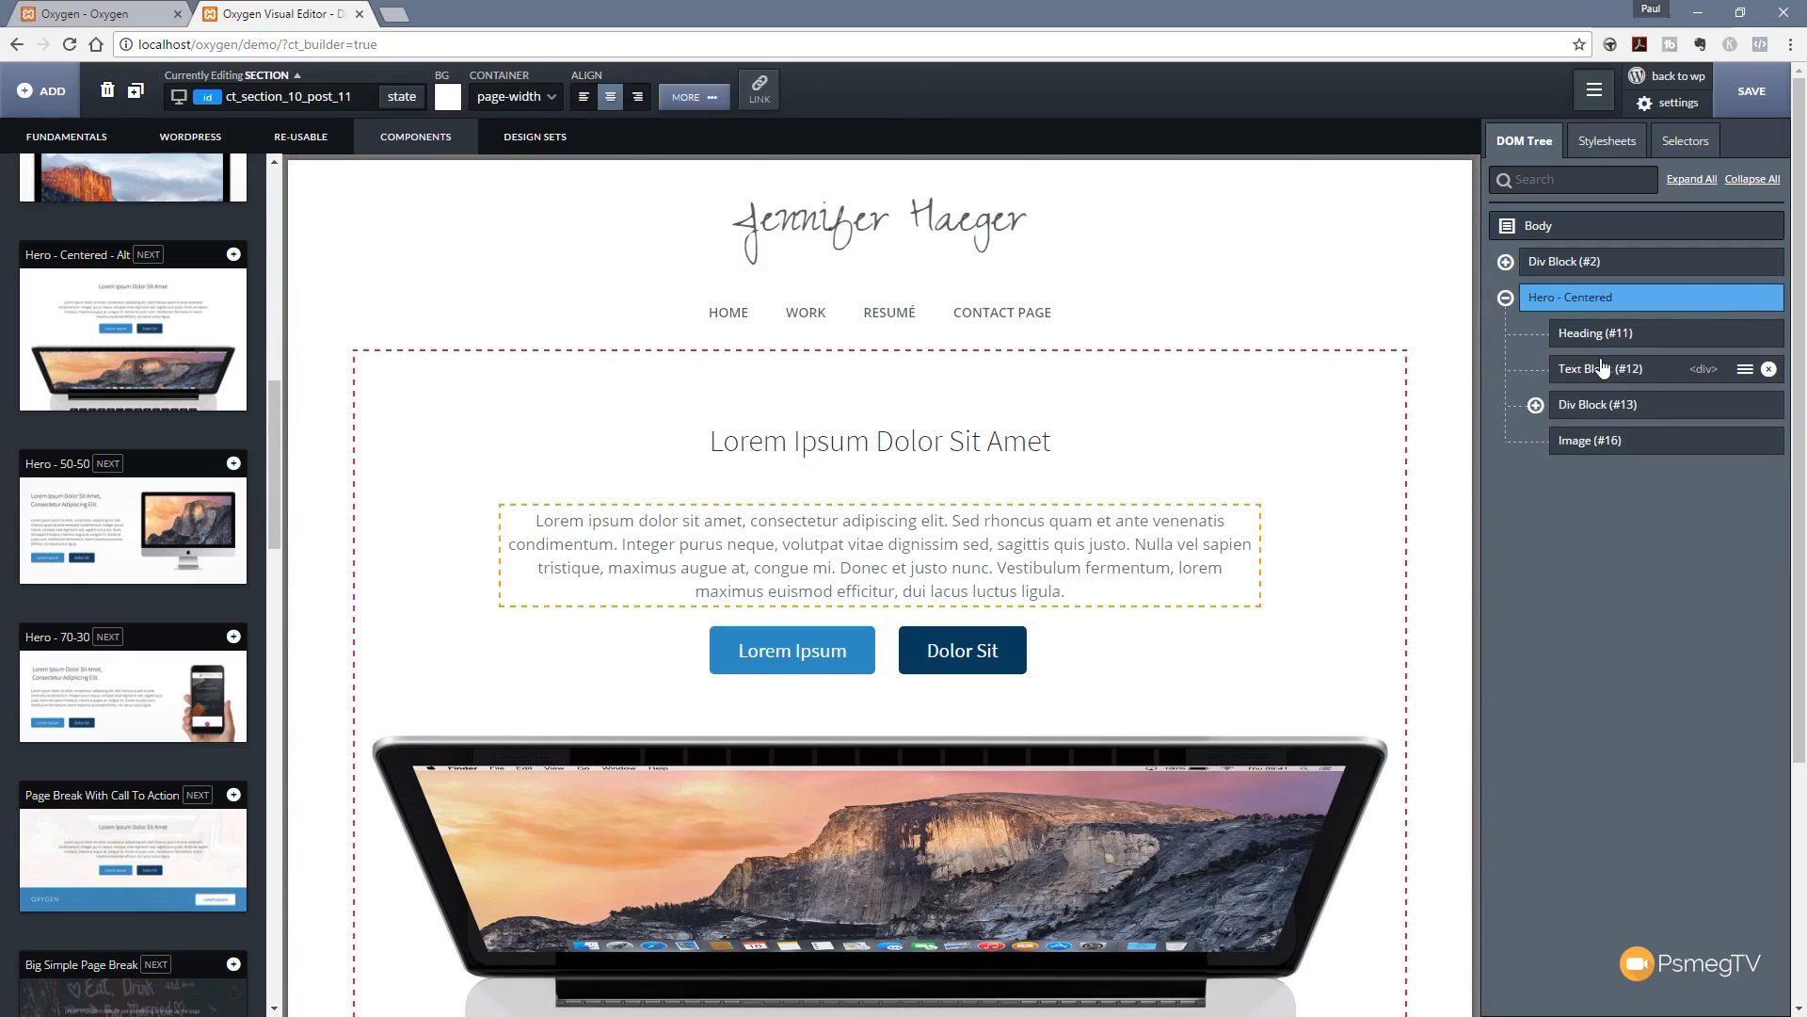
left_click(1625, 454)
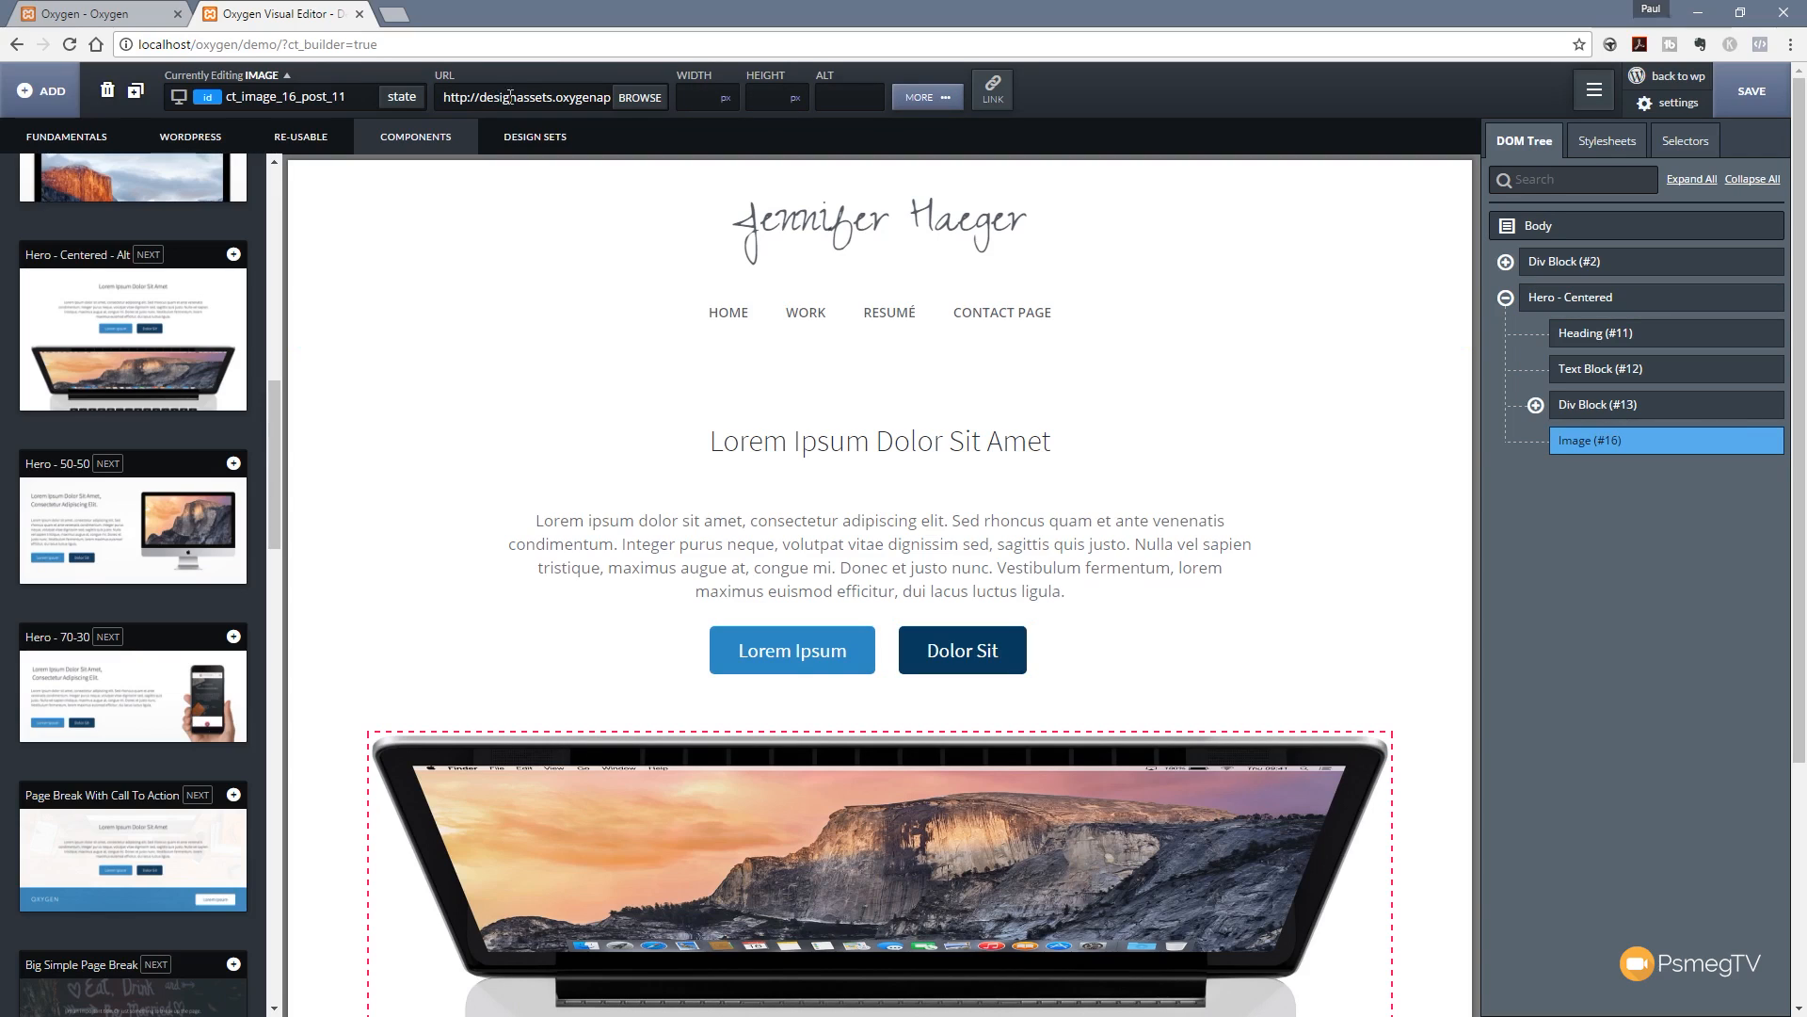
Step: Add the Call To Action - Three Boxes component below the hero section
left_click(435, 146)
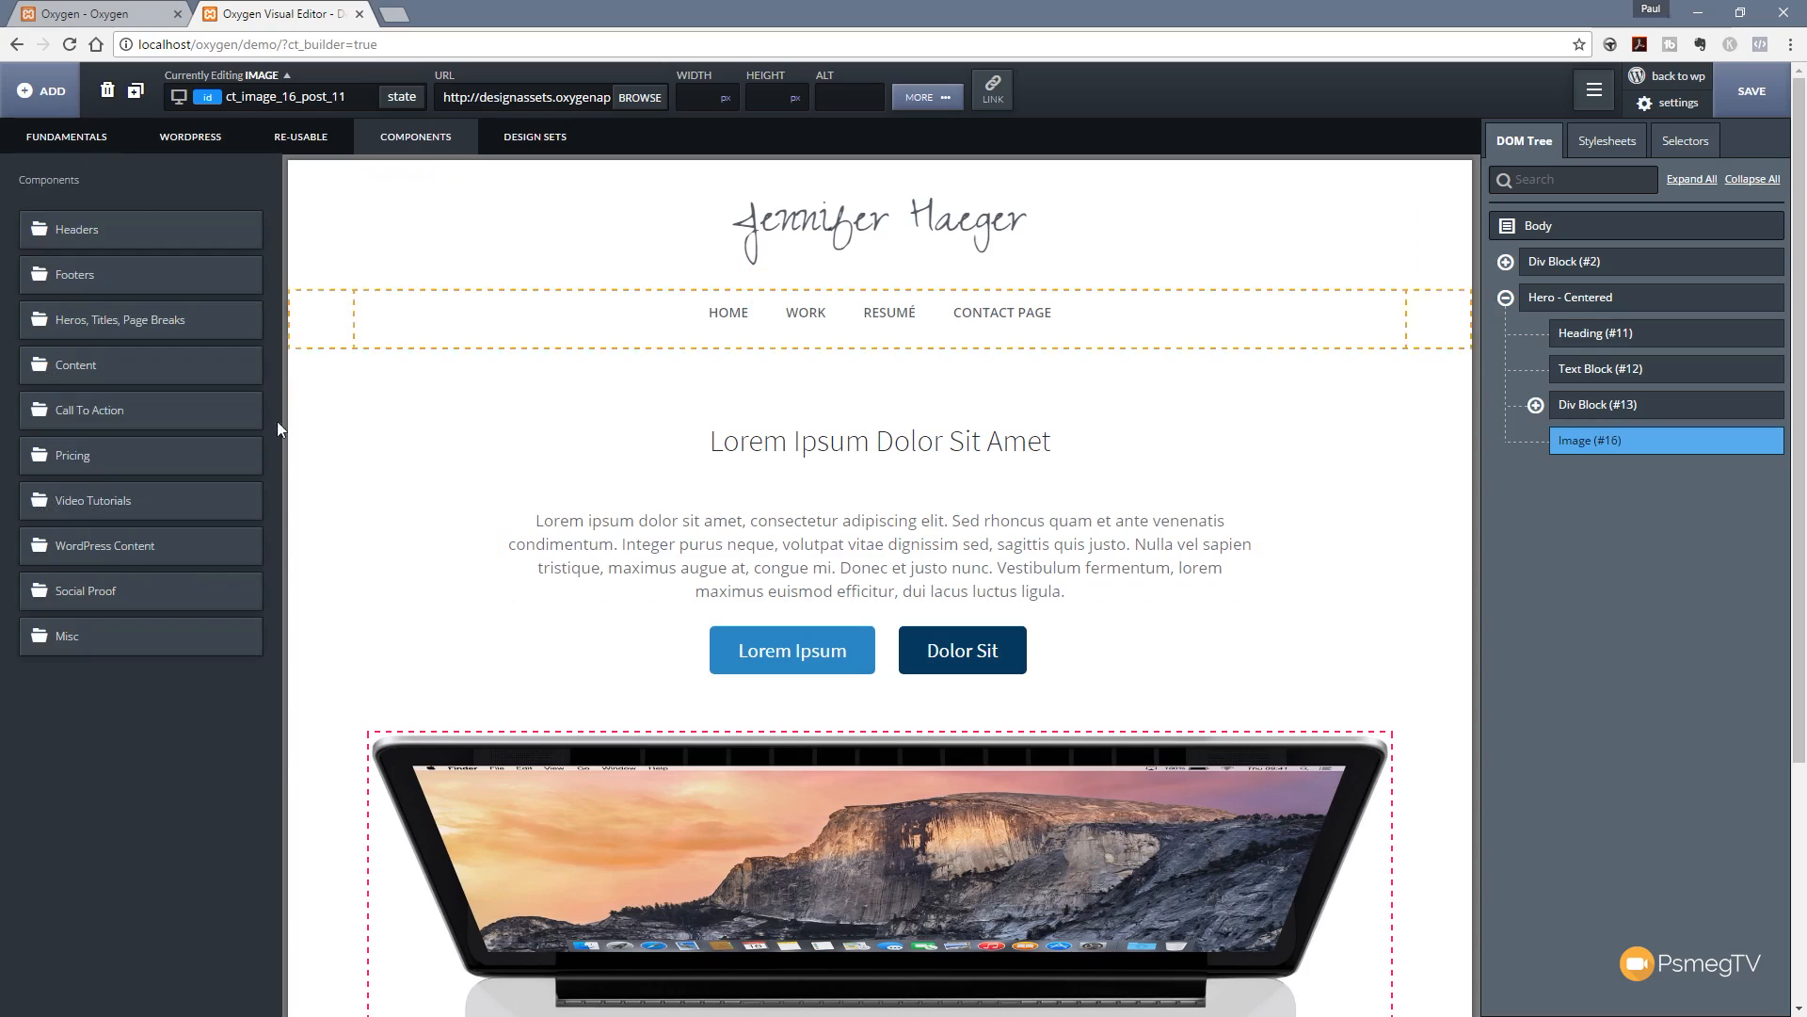
scroll(932, 744, "down", 4)
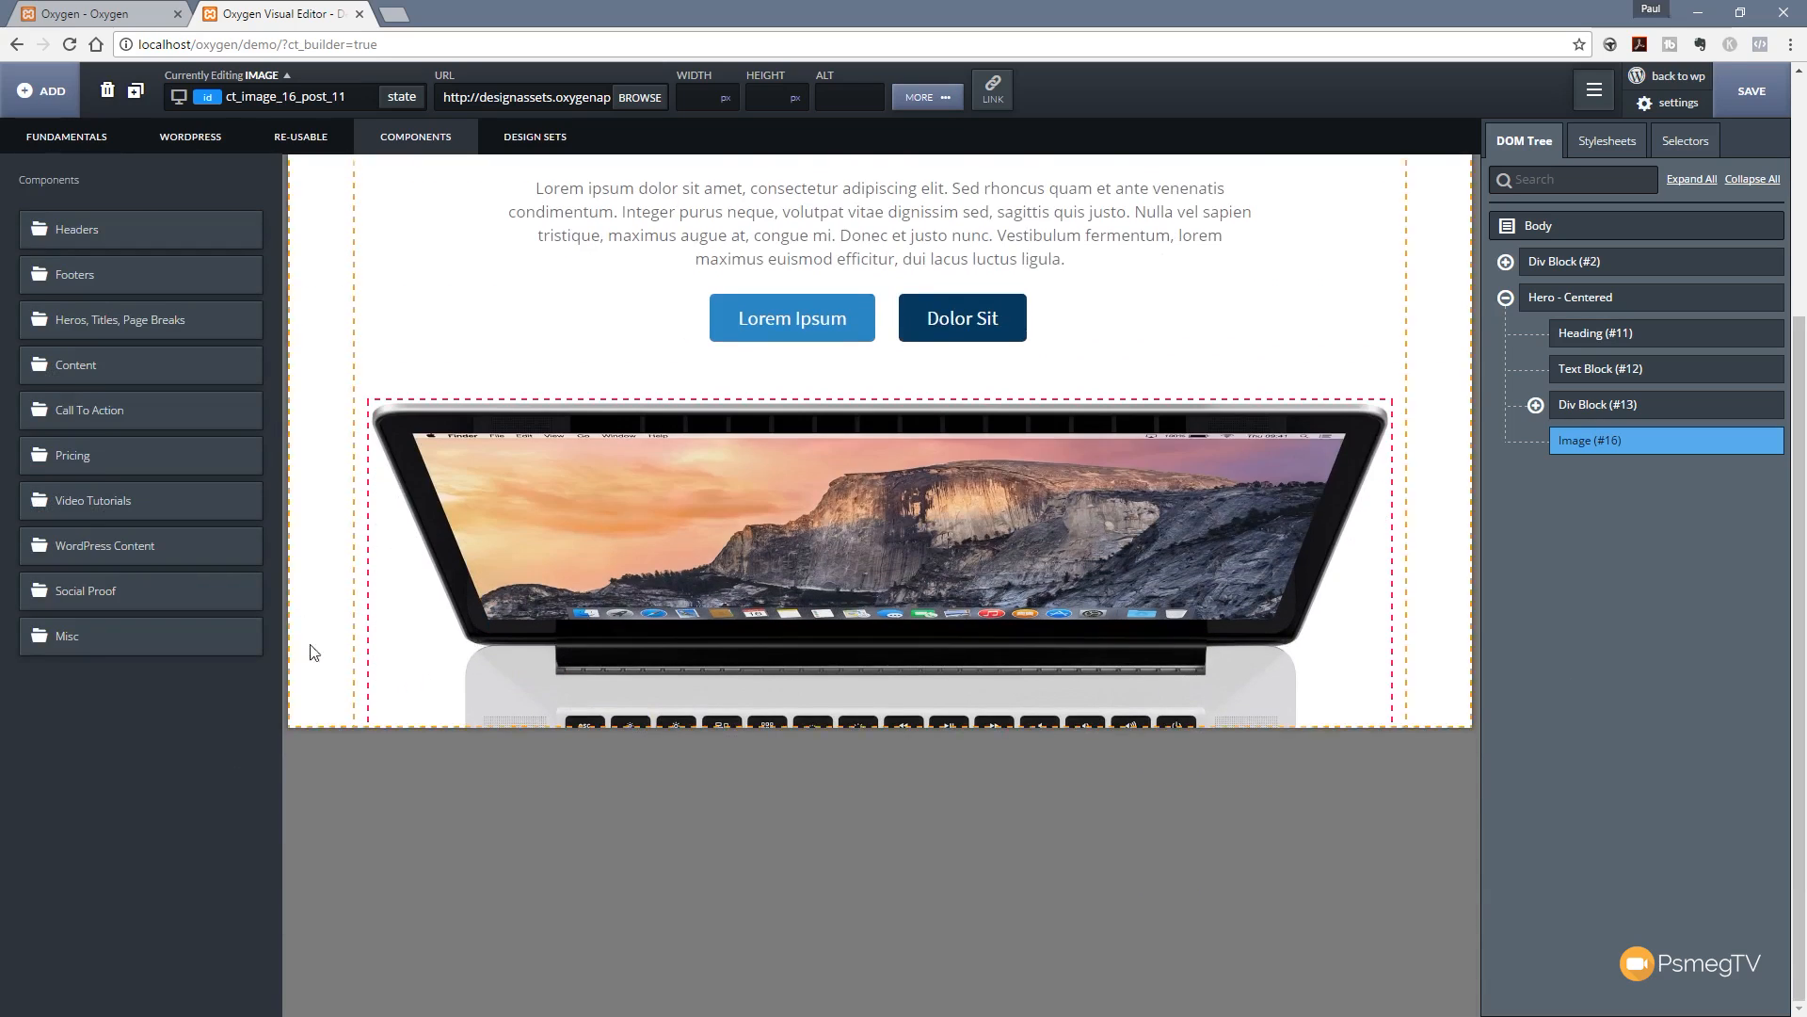
left_click(142, 419)
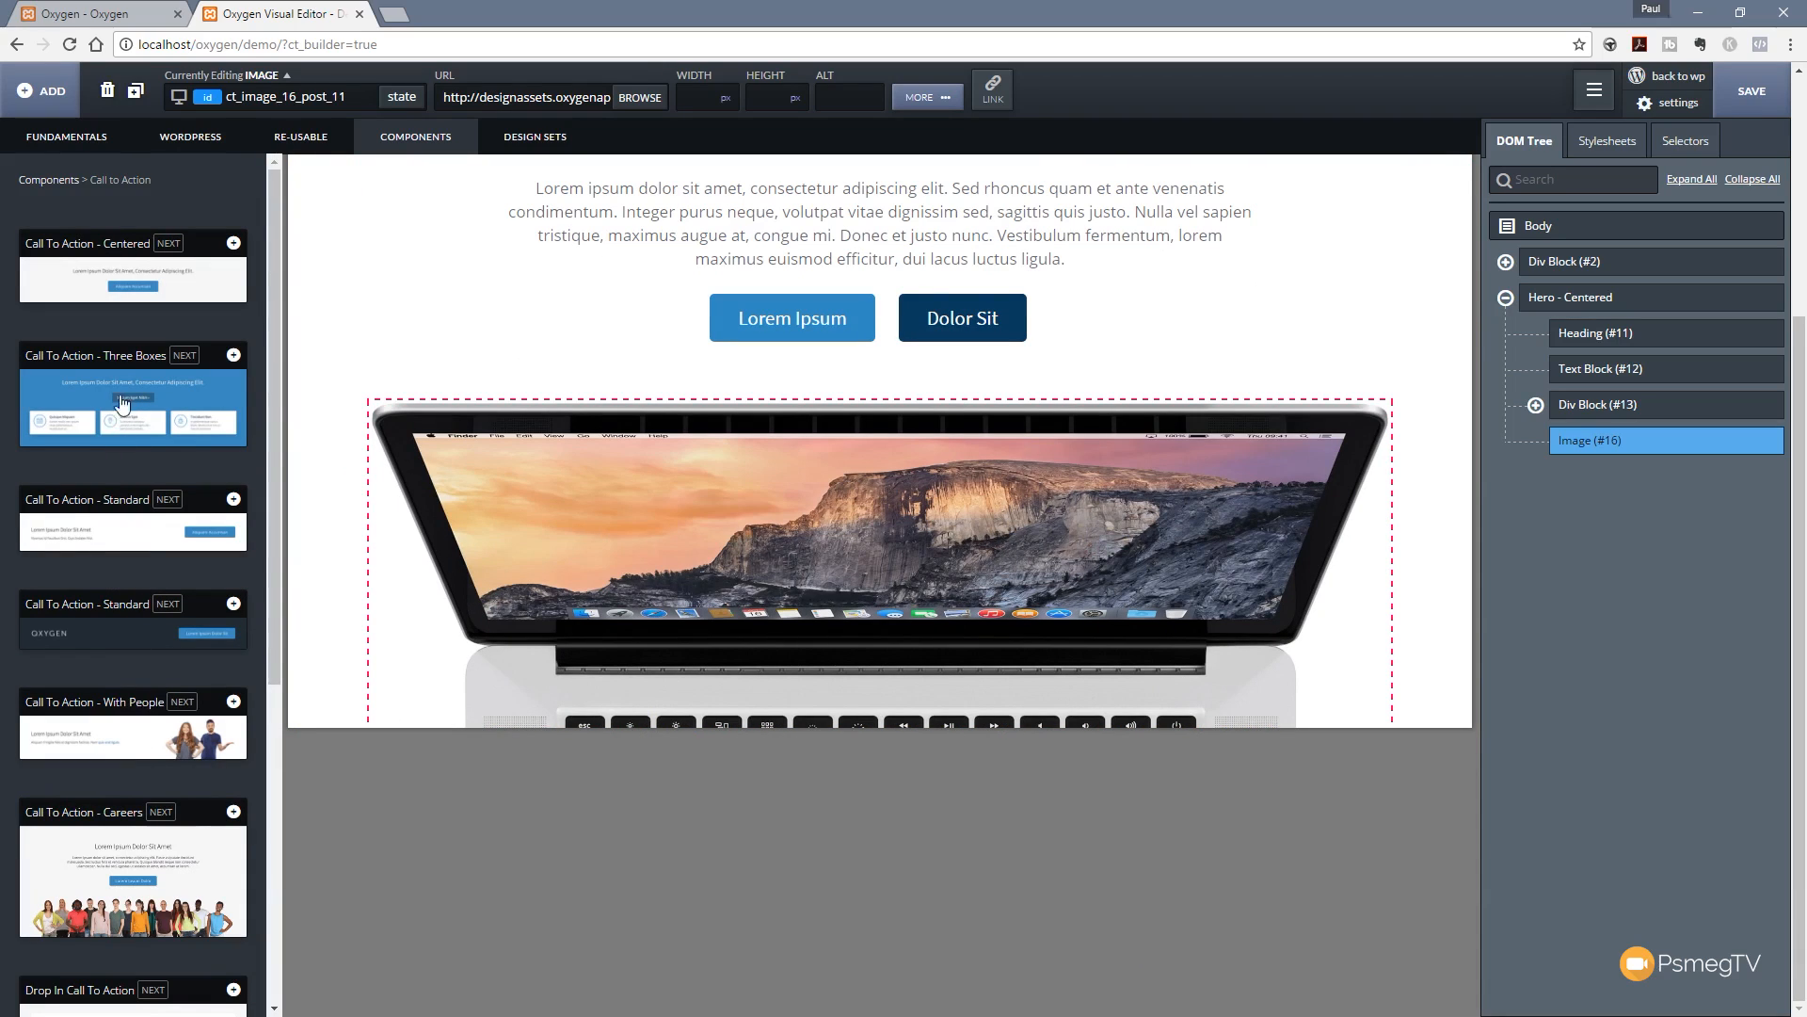
left_click(234, 358)
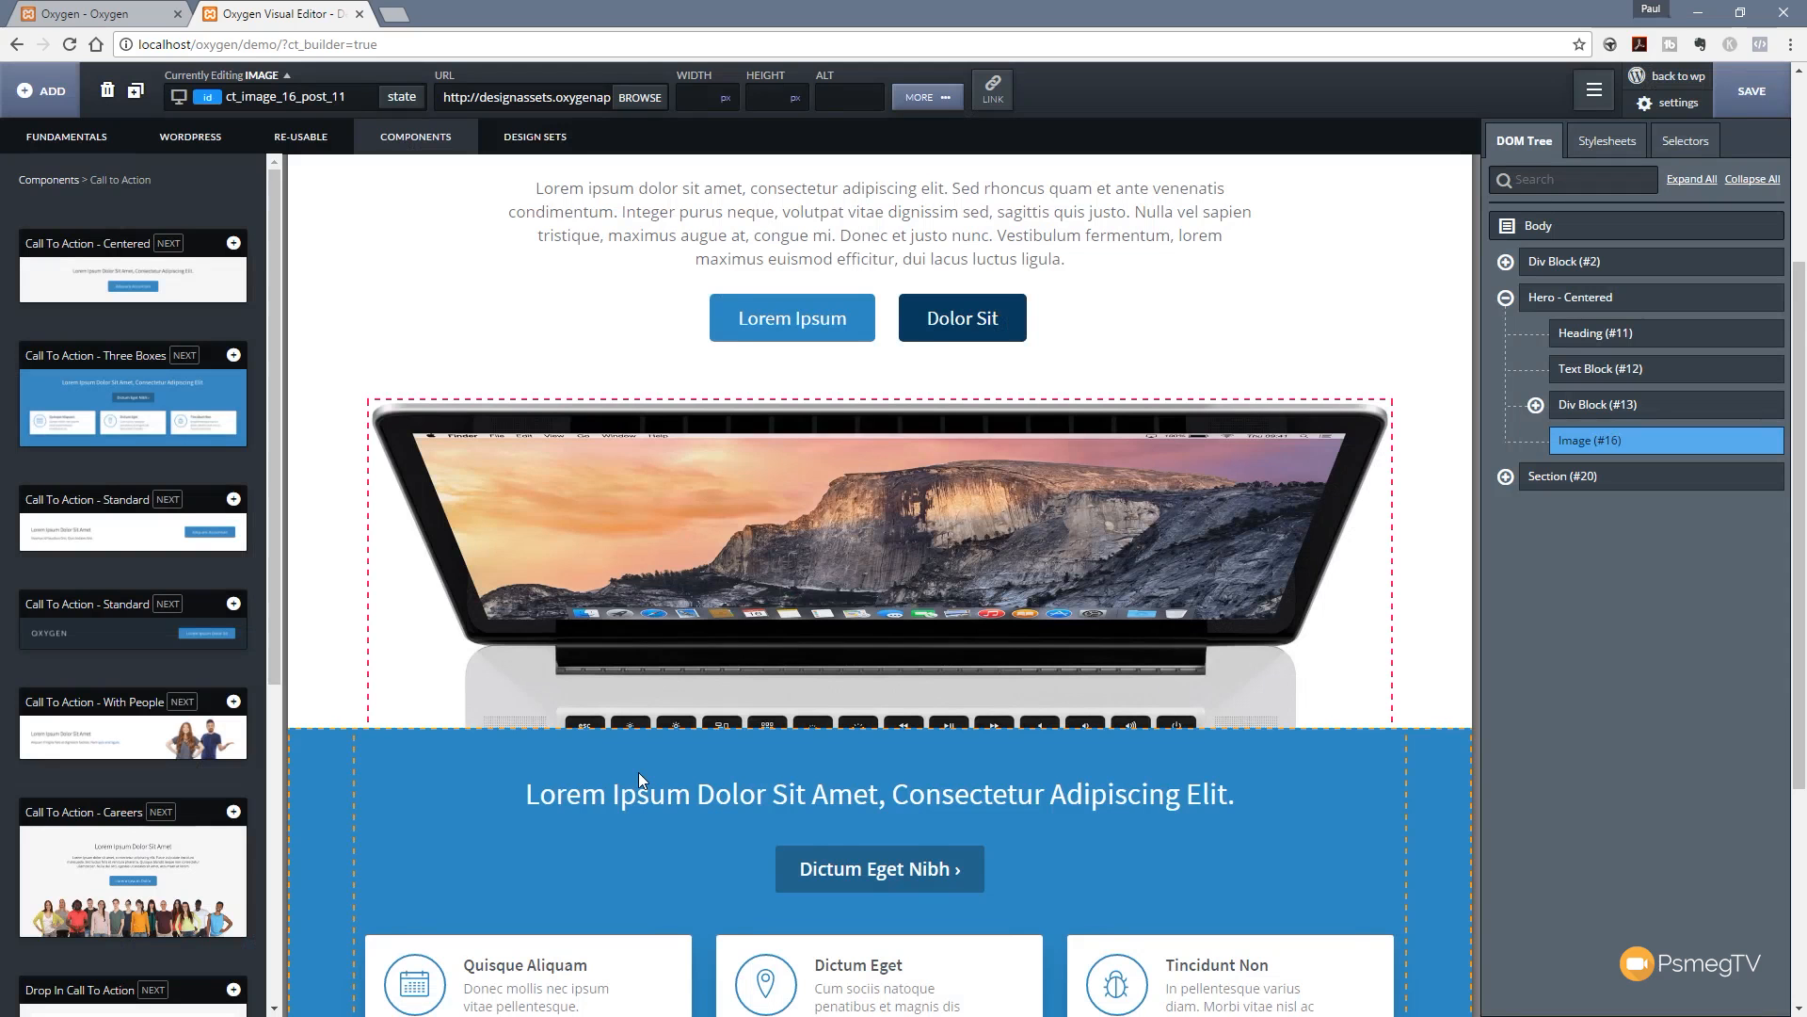
scroll(638, 772, "down", 4)
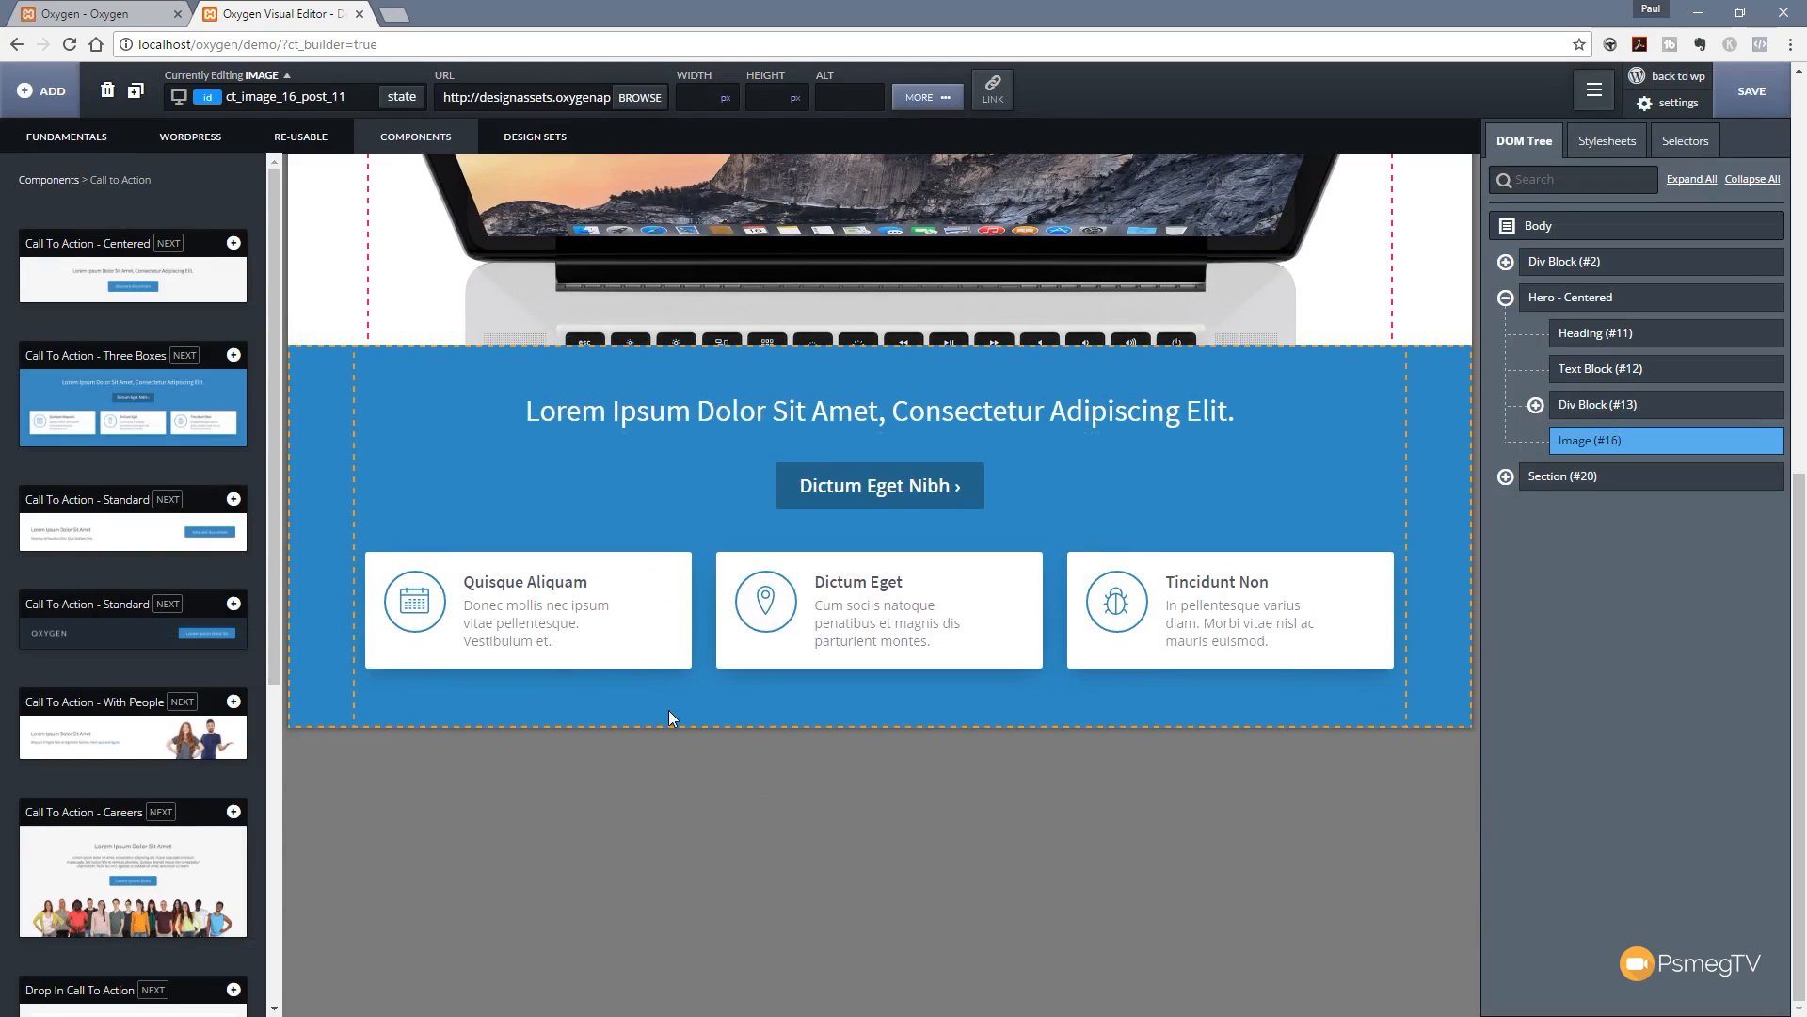
Step: Browse the ready-made components in the WordPress Content category
left_click(428, 141)
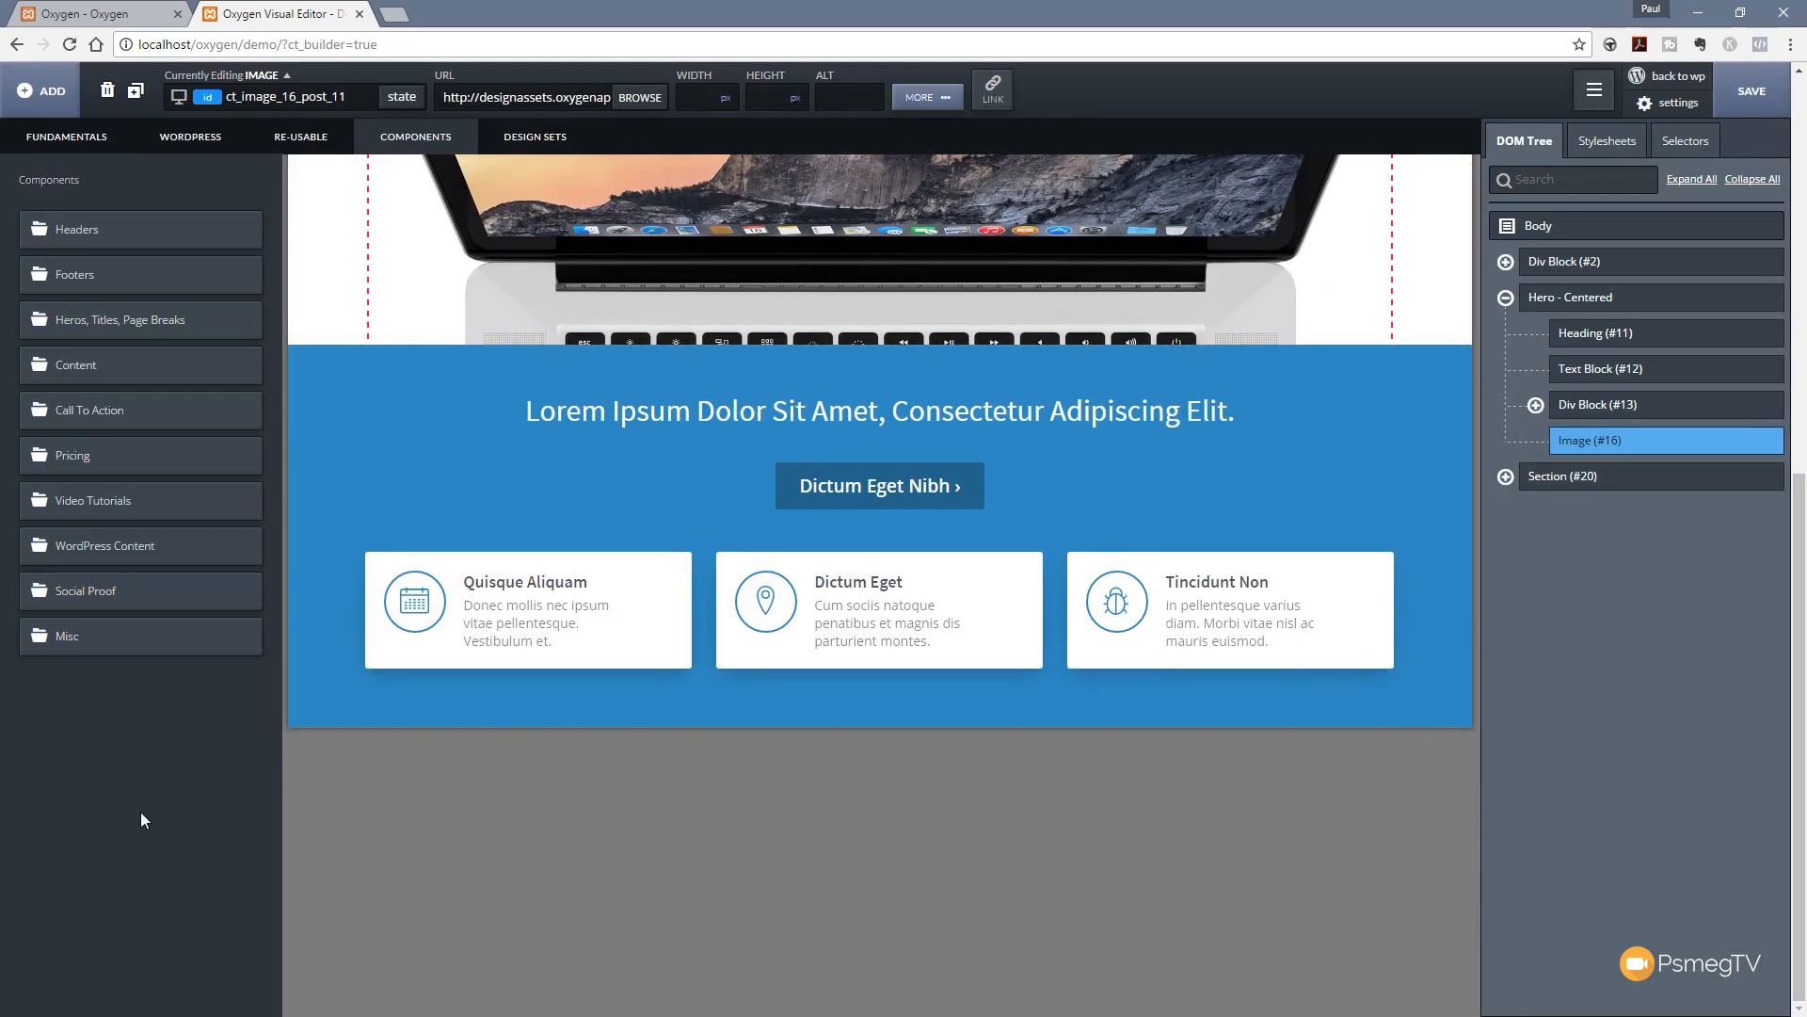
left_click(96, 546)
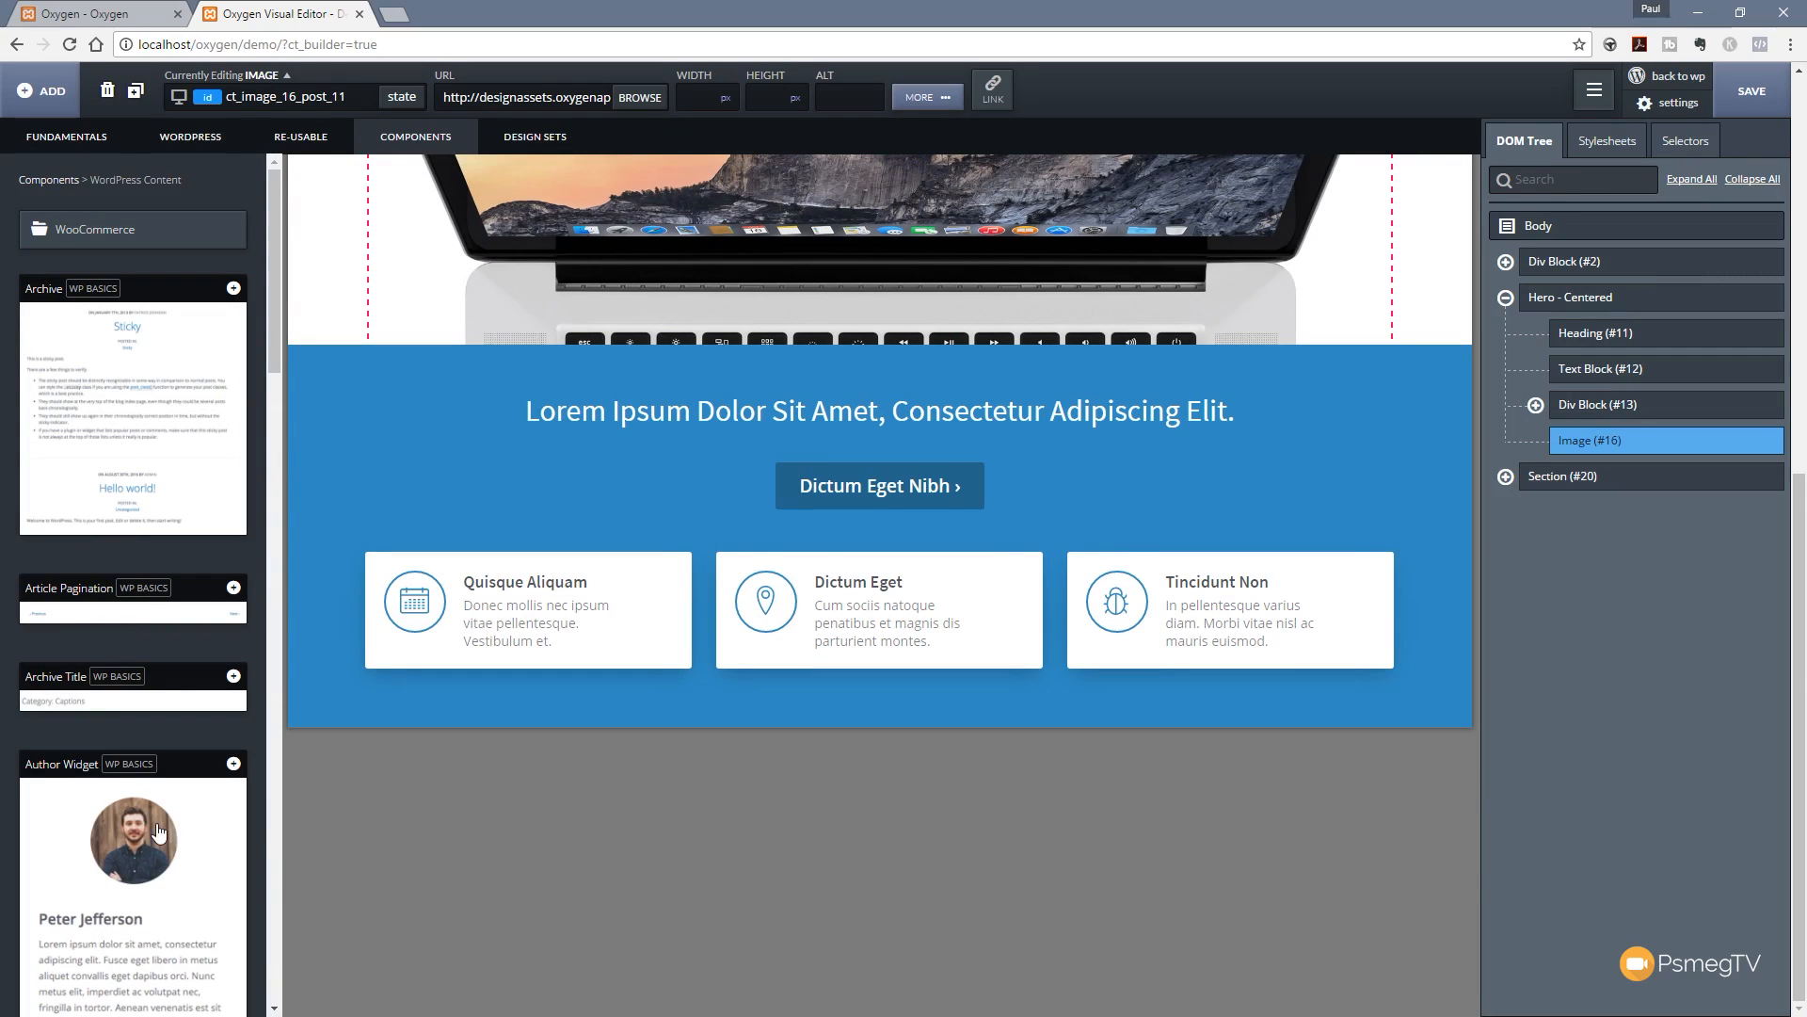
scroll(181, 732, "down", 10)
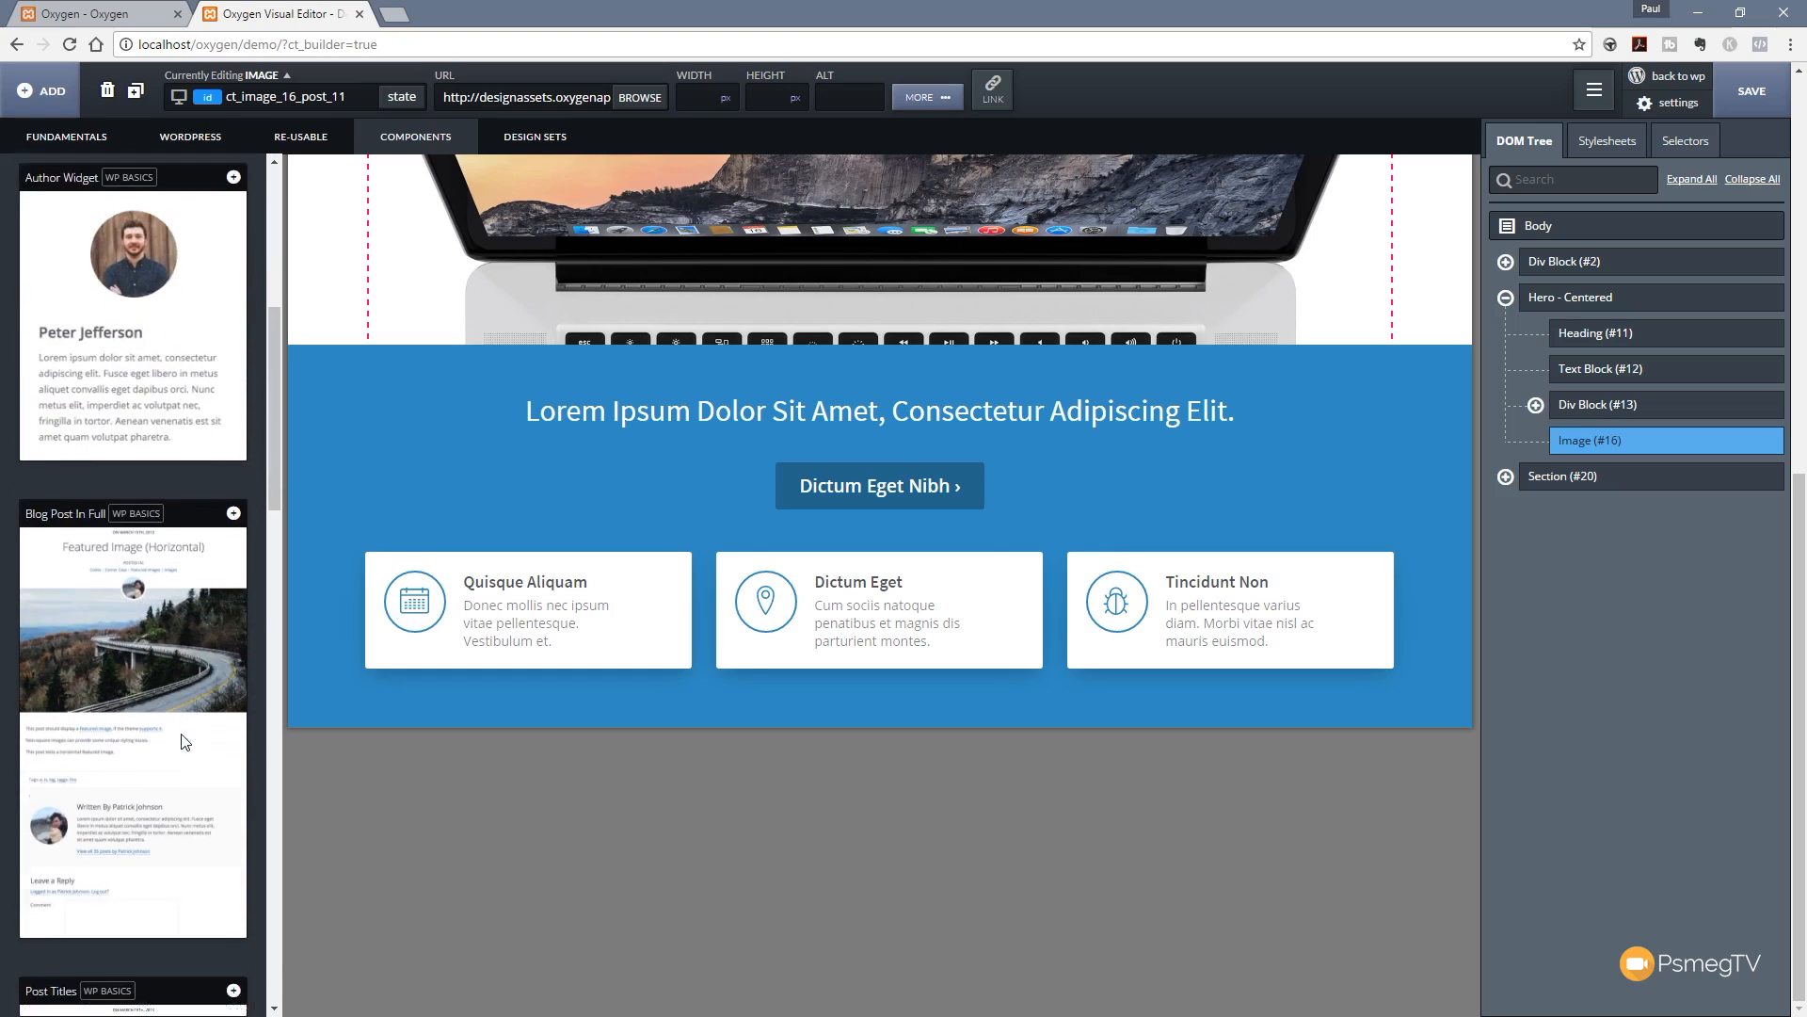
scroll(182, 742, "down", 5)
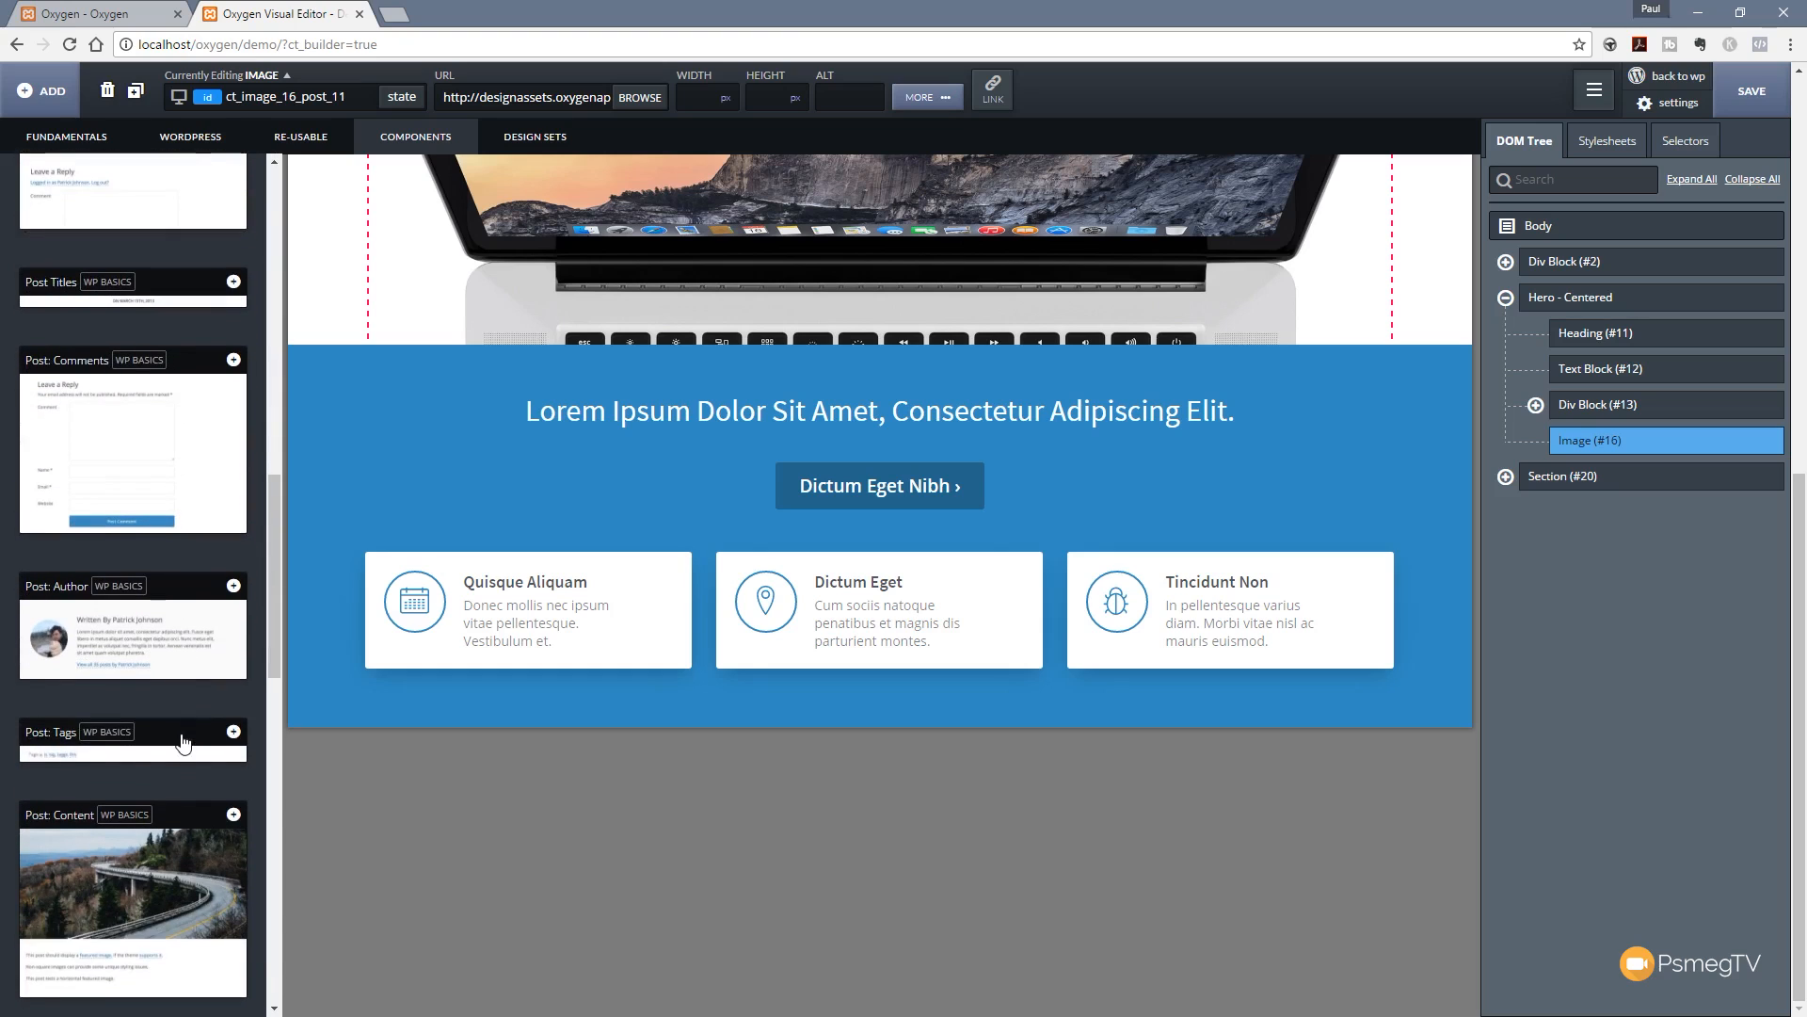
scroll(183, 744, "down", 6)
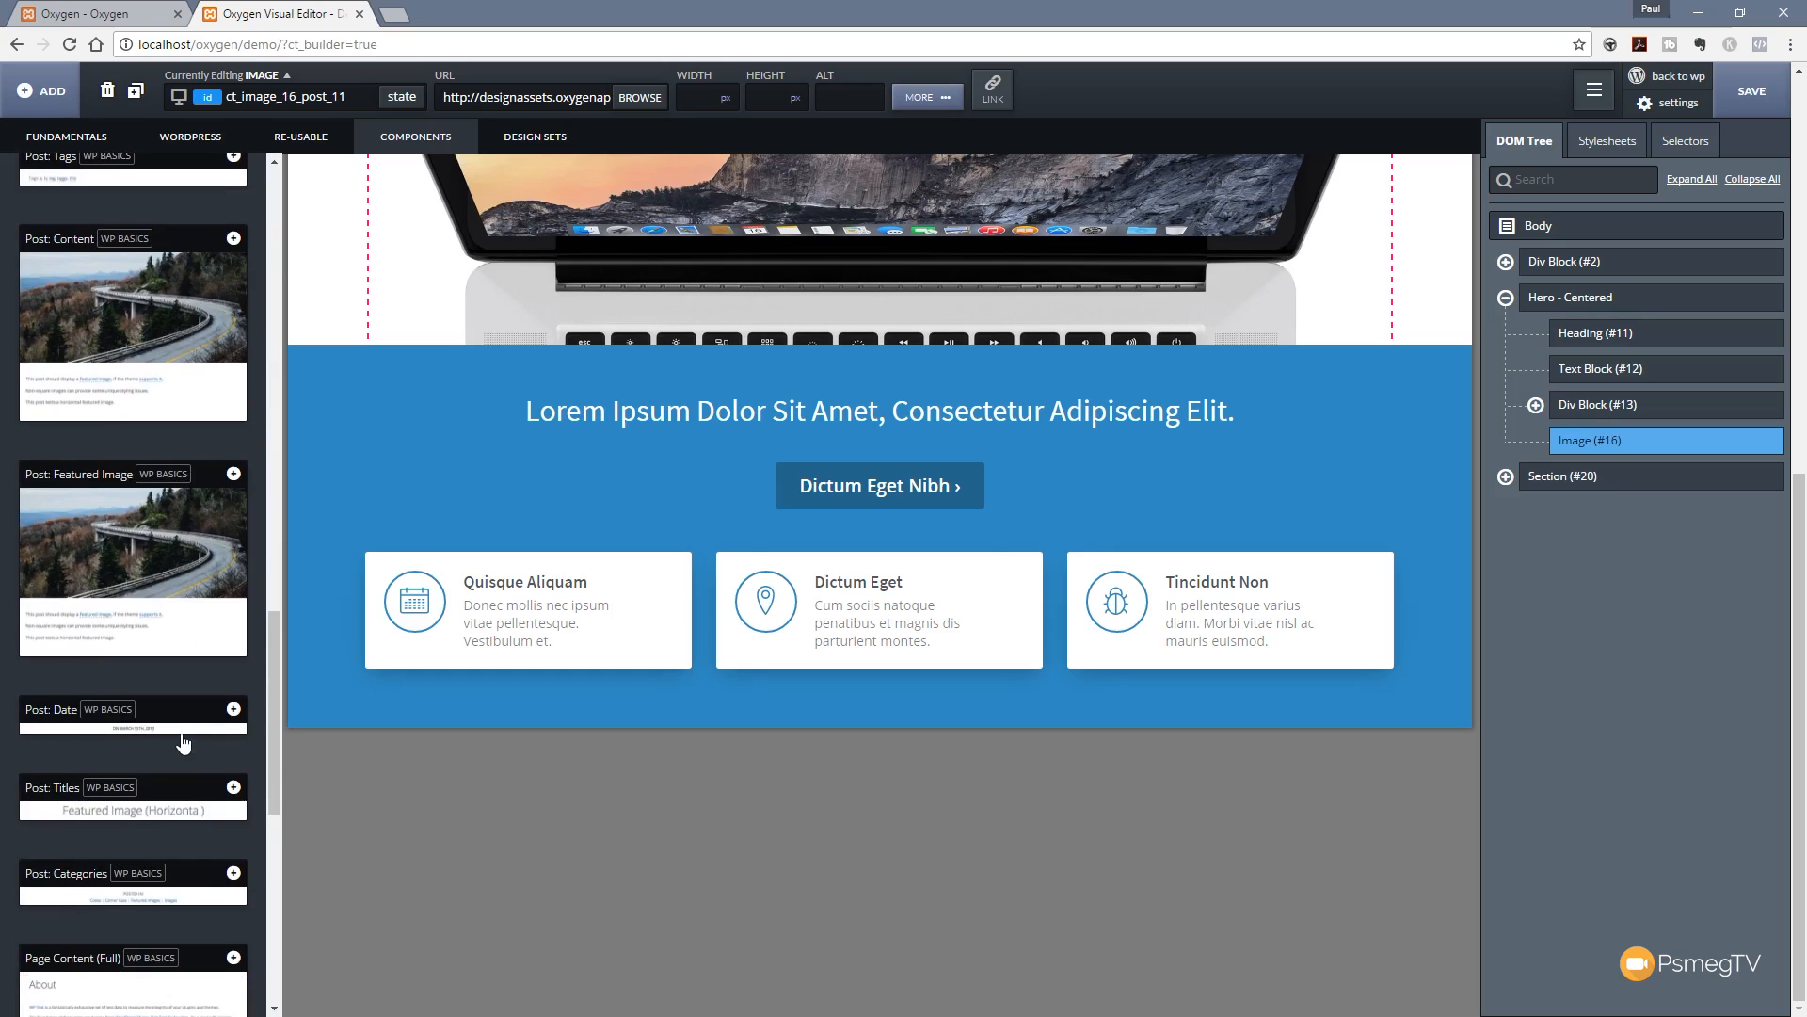
scroll(184, 744, "down", 5)
scroll(183, 744, "up", 20)
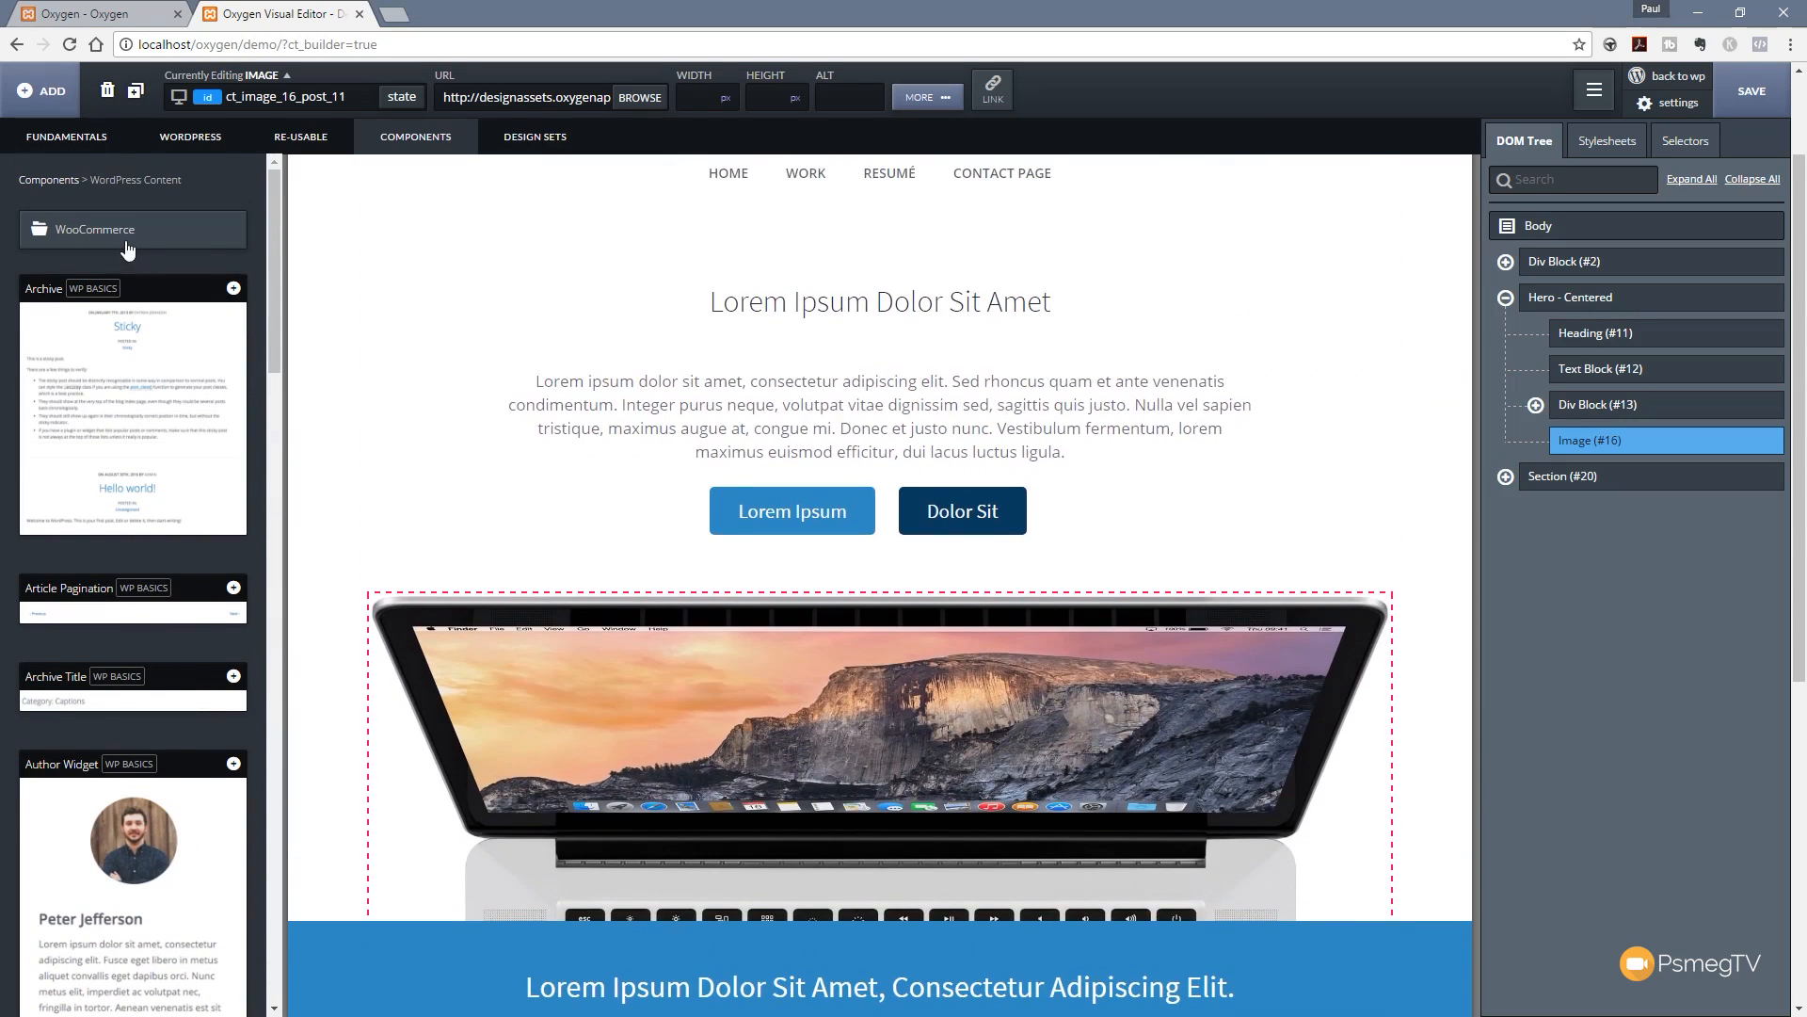
Step: Add the Footer - Style 1 component from the Footers category to the page
left_click(381, 128)
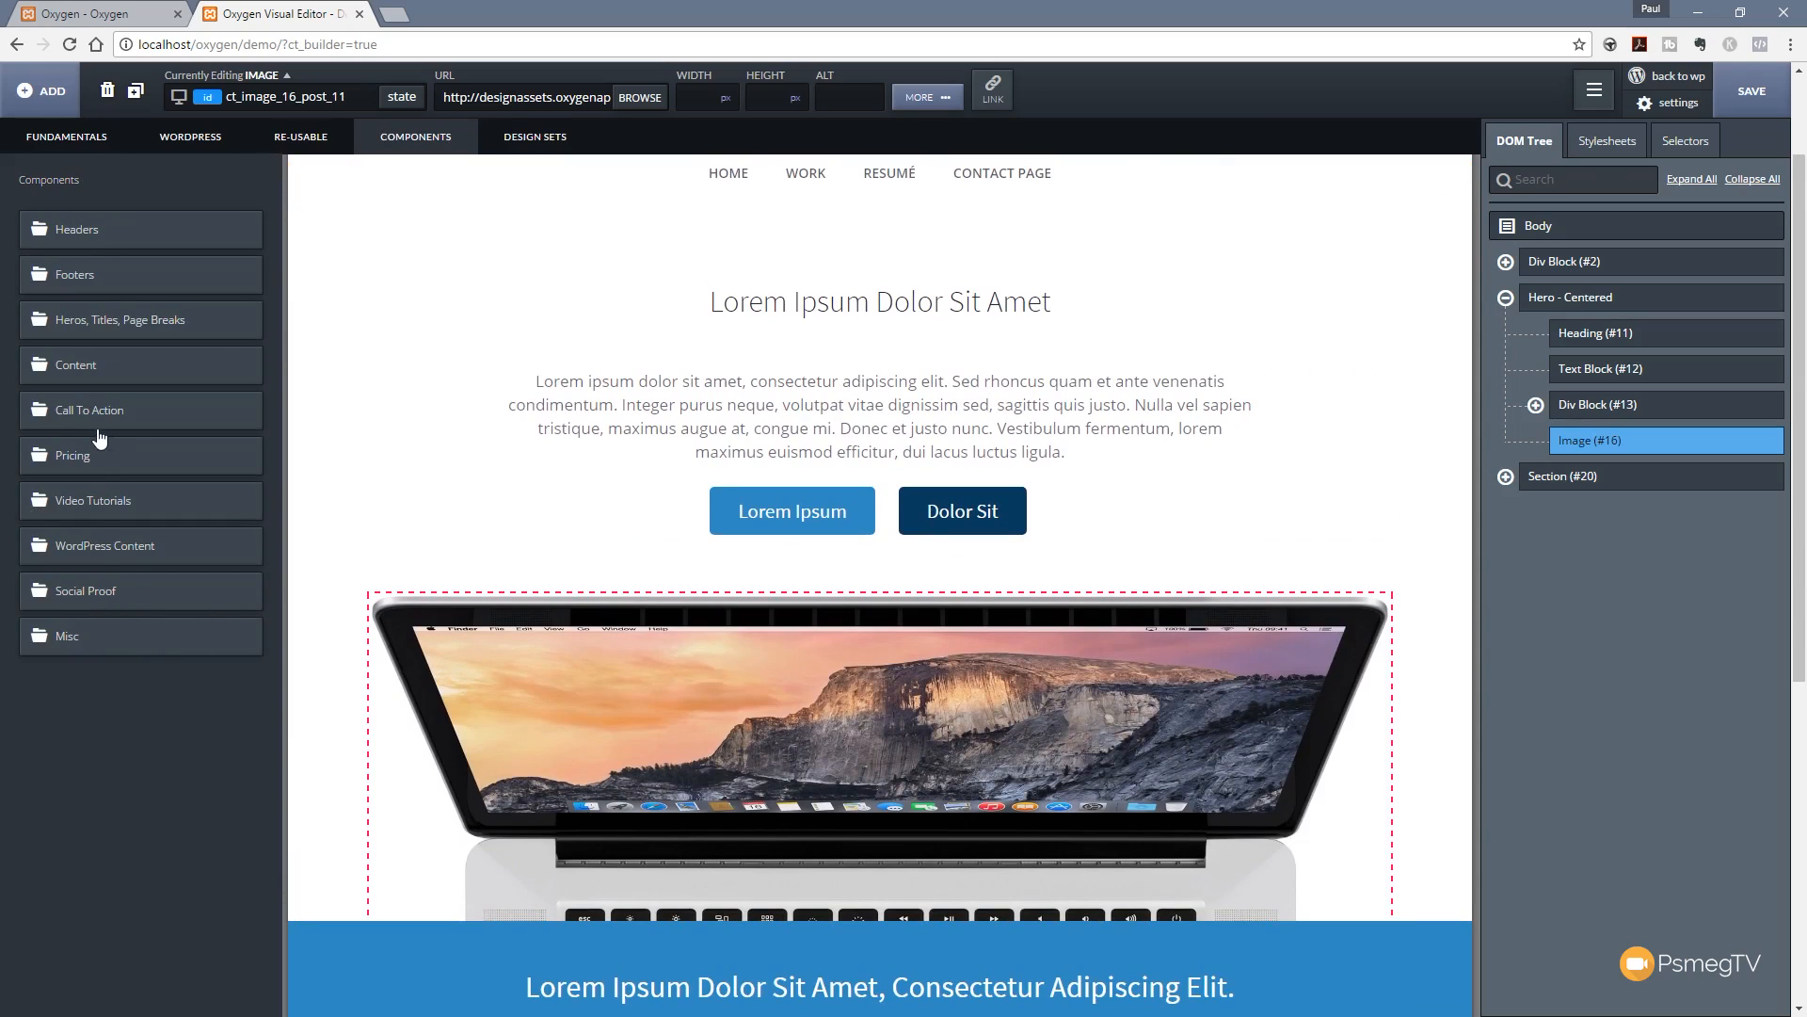
left_click(92, 283)
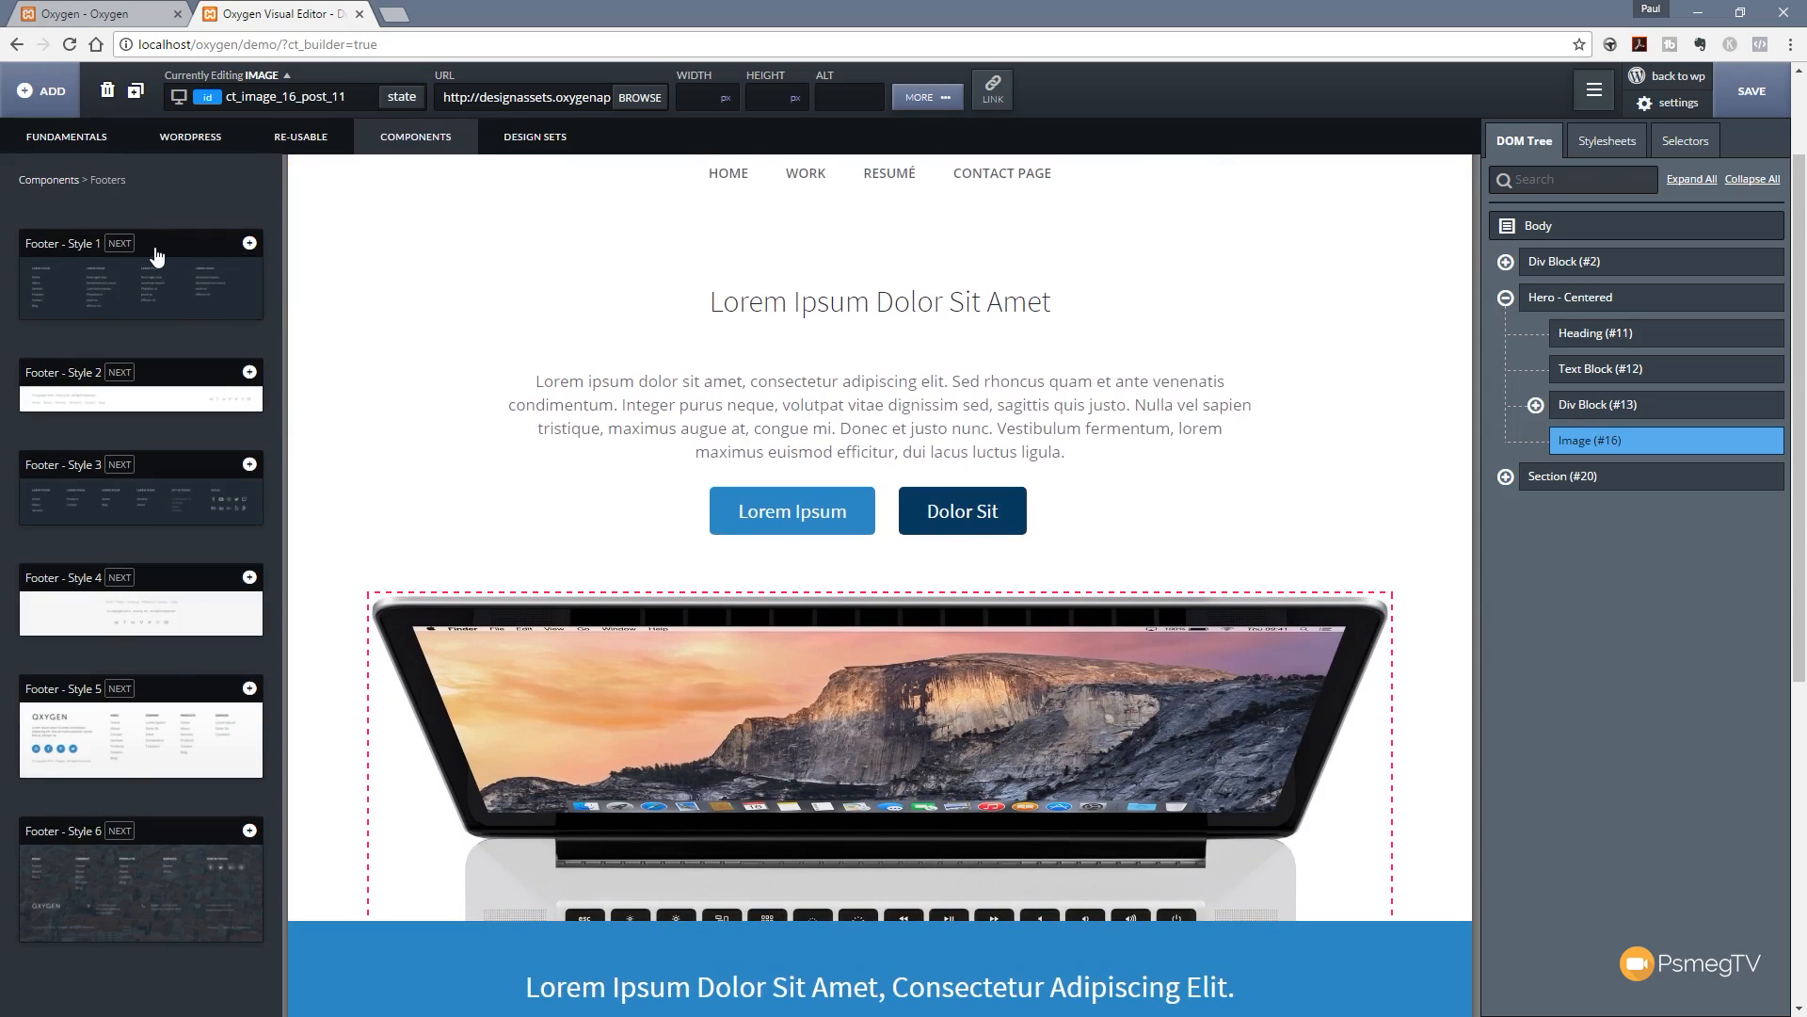
left_click(250, 244)
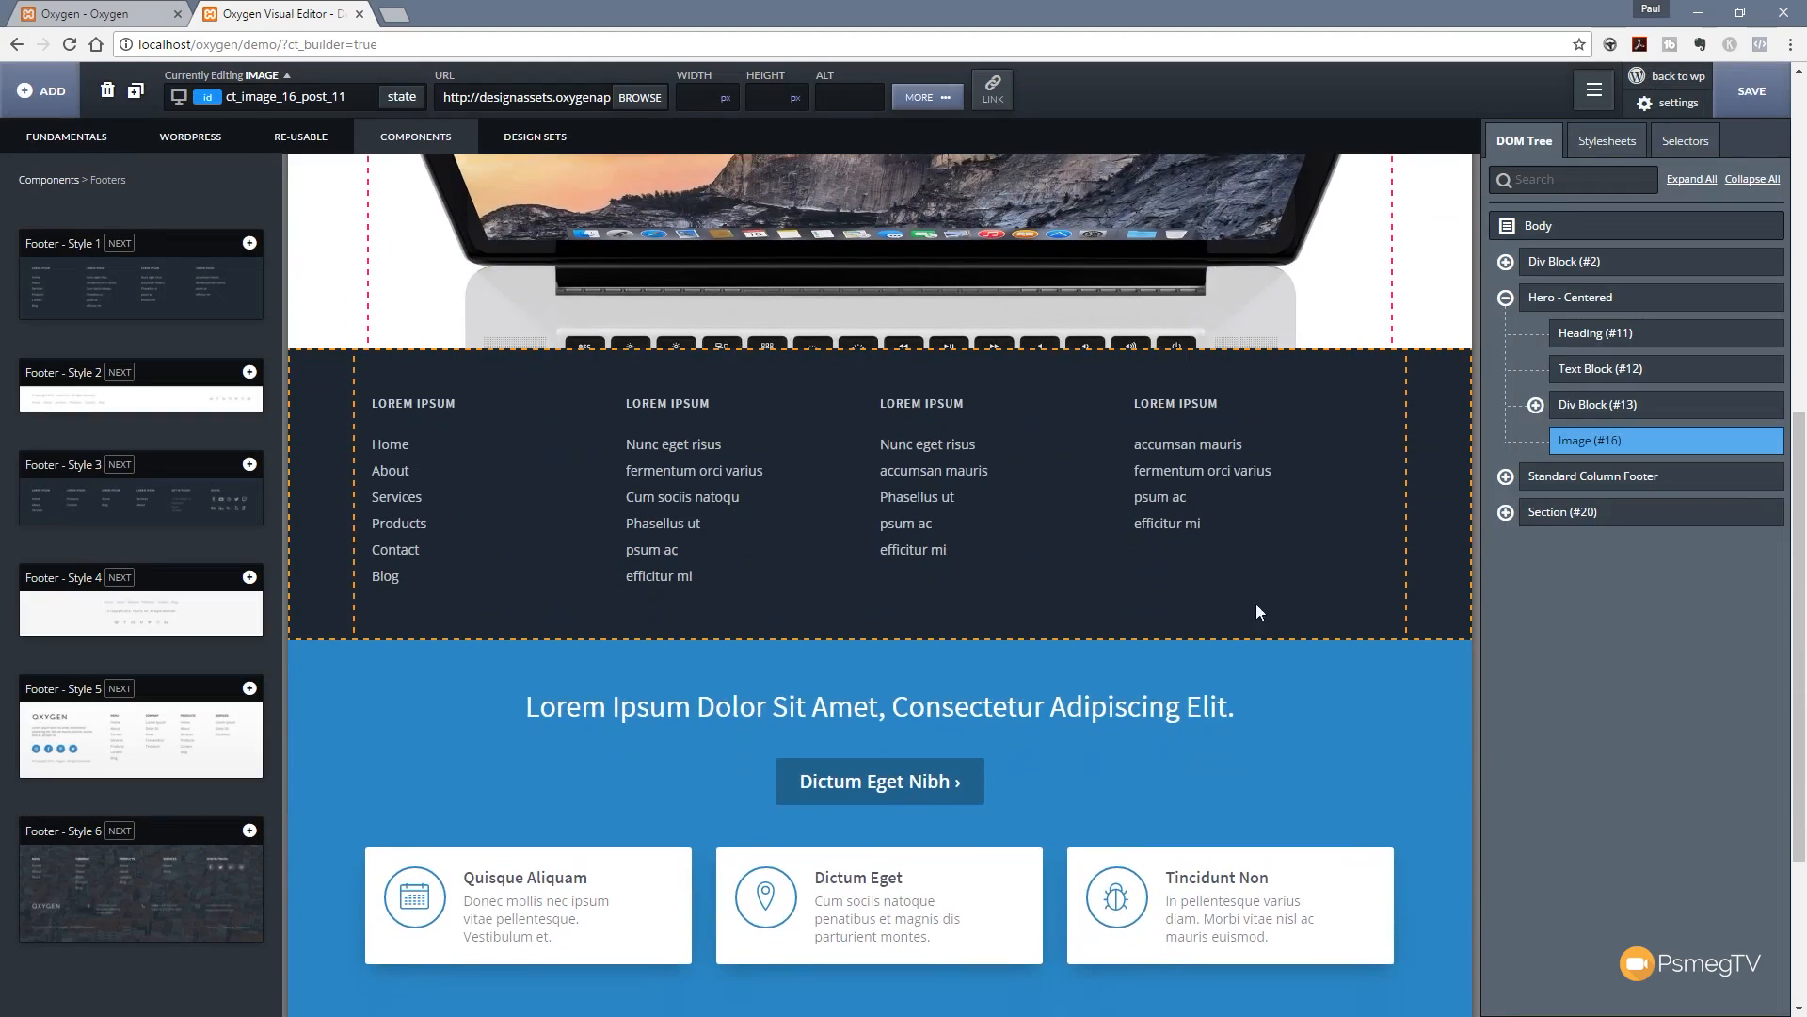
Step: Move the Standard Column Footer below the call-to-action section in the DOM tree
mouse_move(1591, 443)
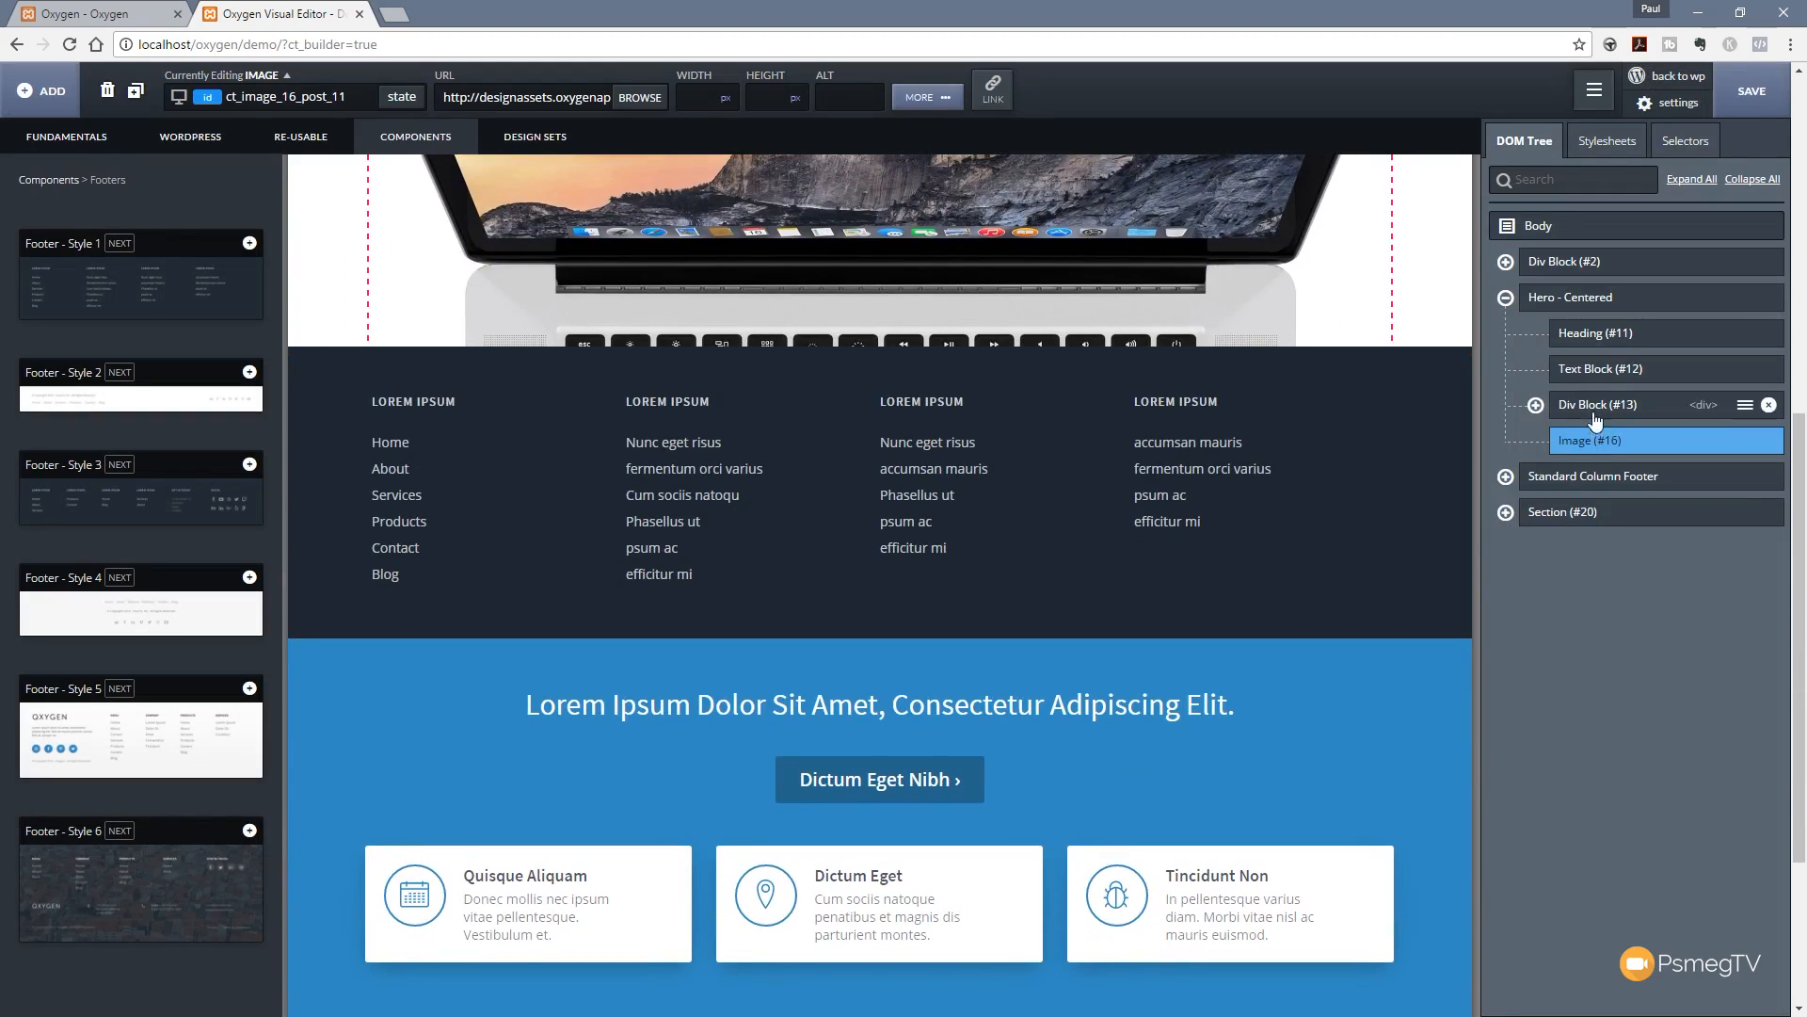
left_click_drag(1591, 479, 1577, 520)
scroll(1089, 860, "up", 7)
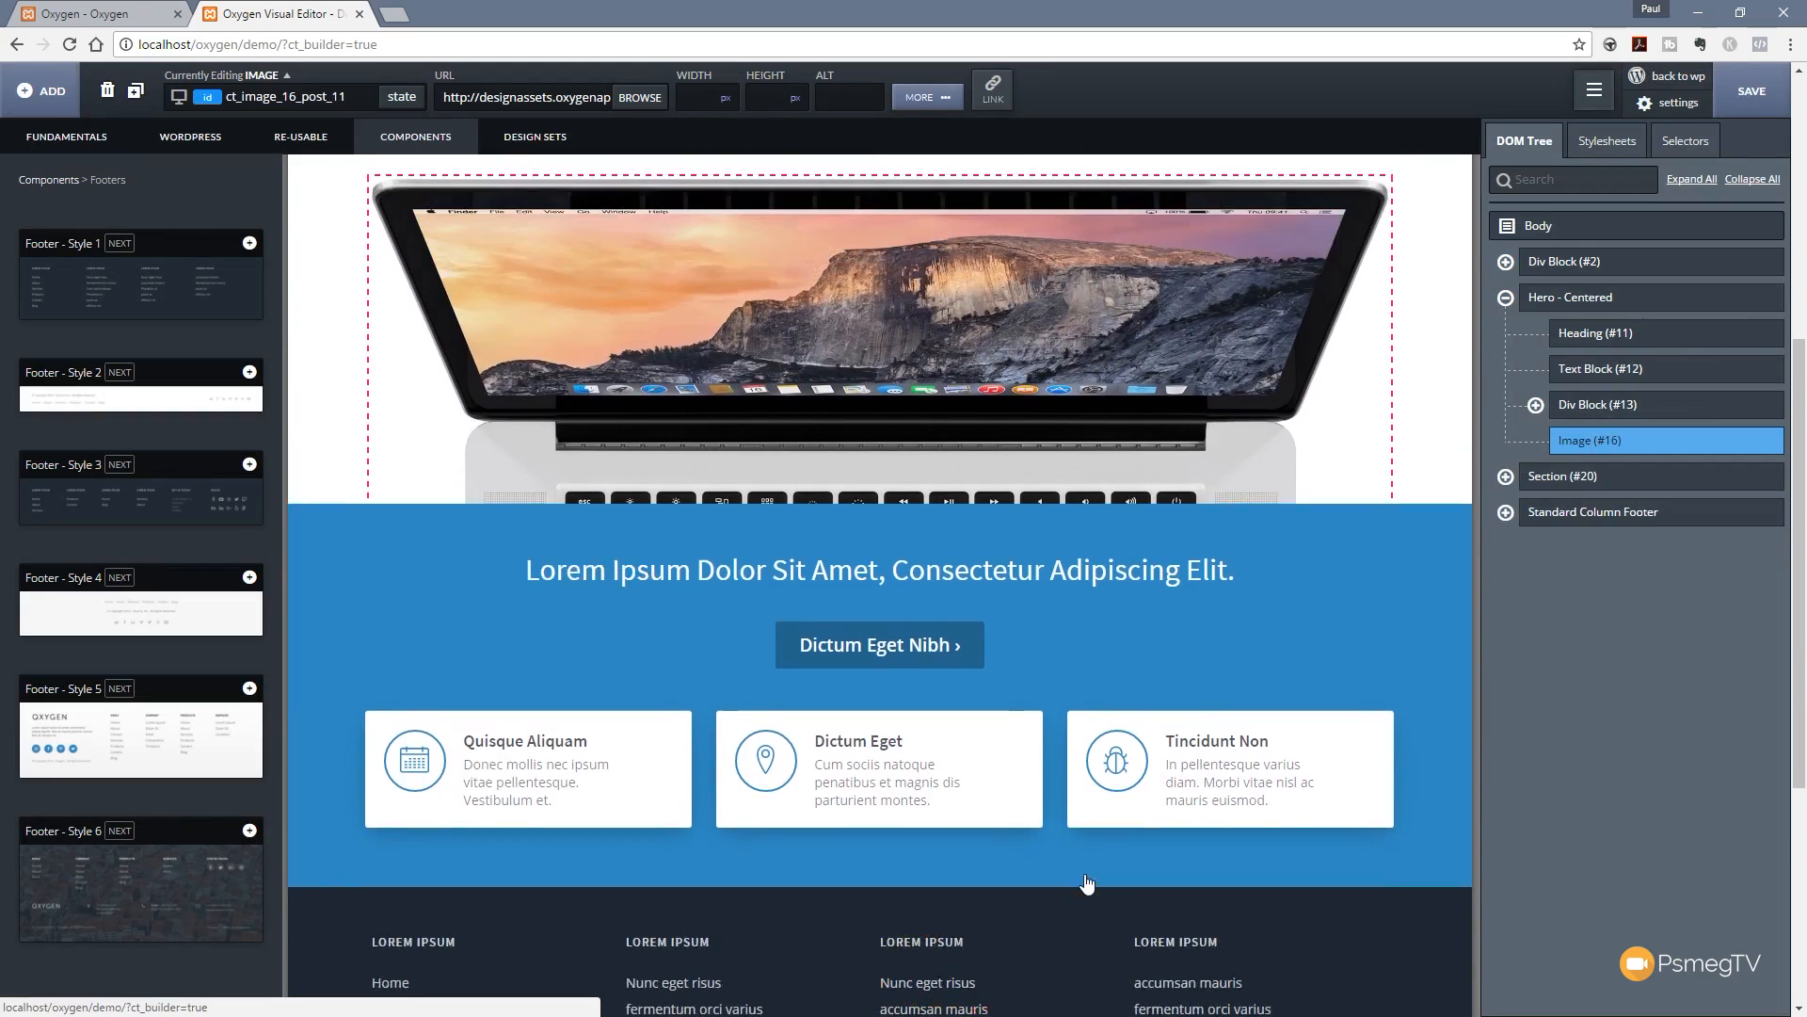
scroll(1168, 721, "down", 10)
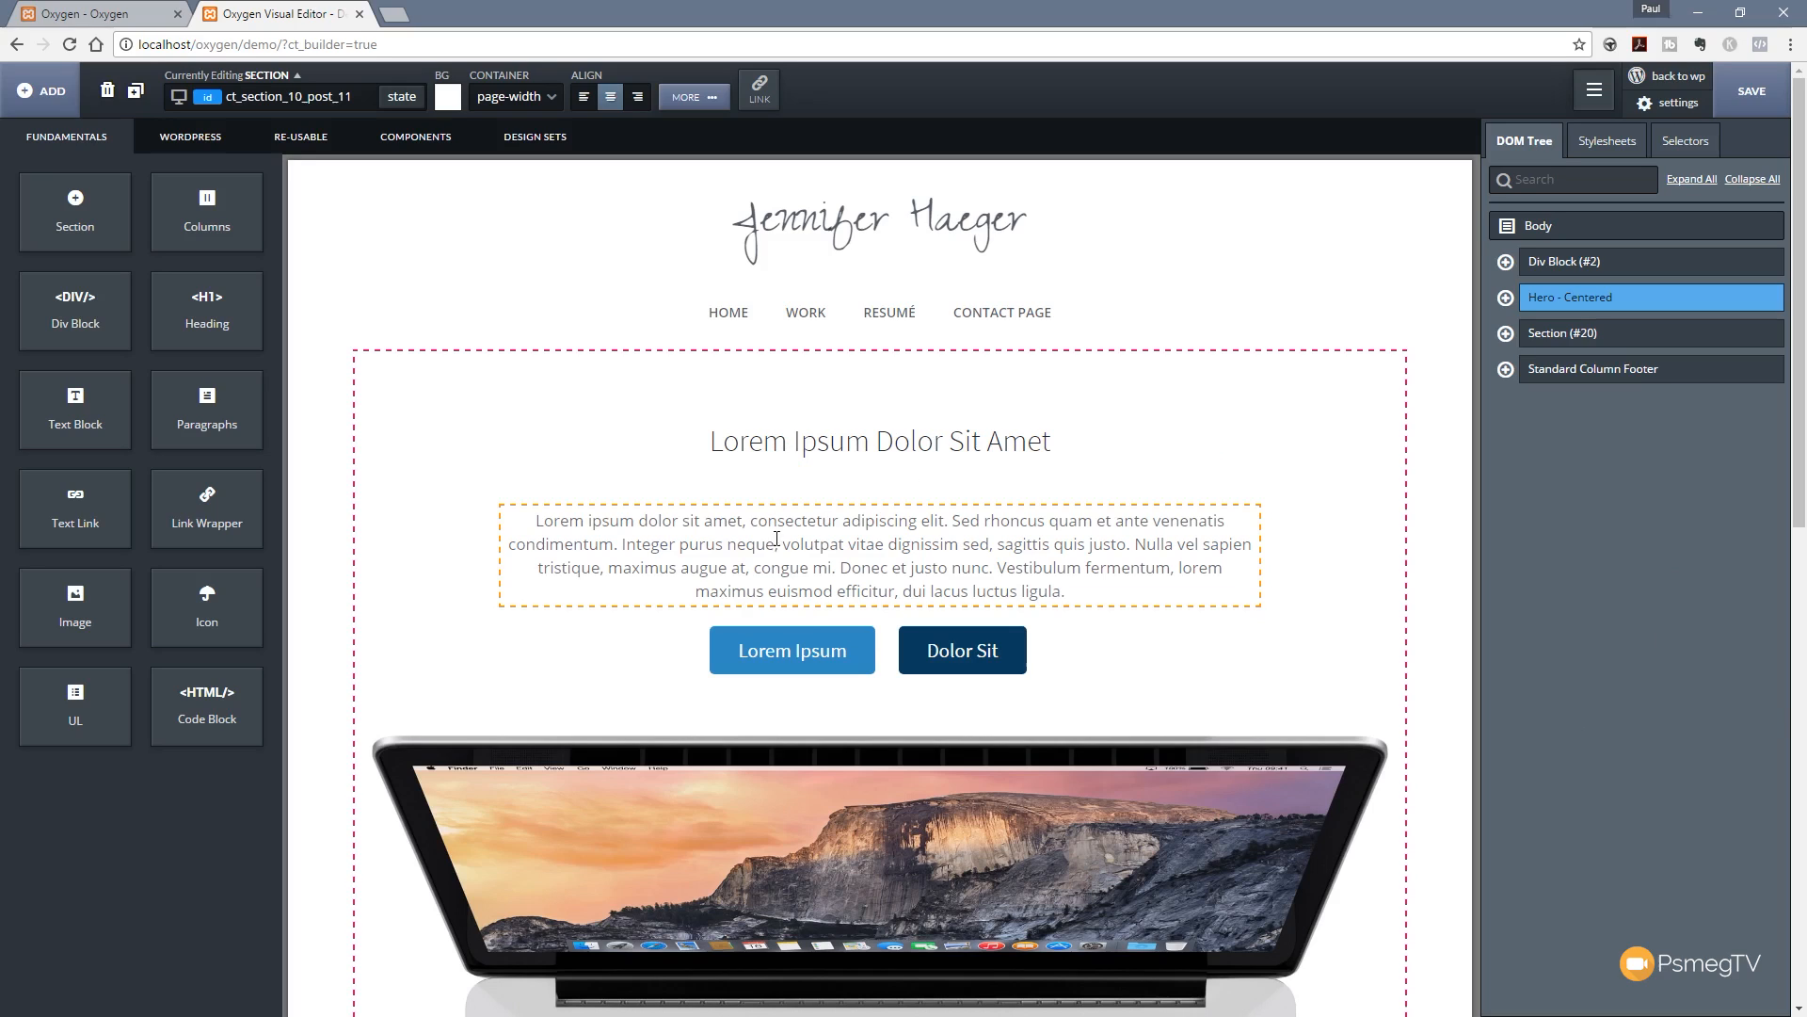
Step: Select the hero's text block and examine its device, state, color and font options
left_click(806, 574)
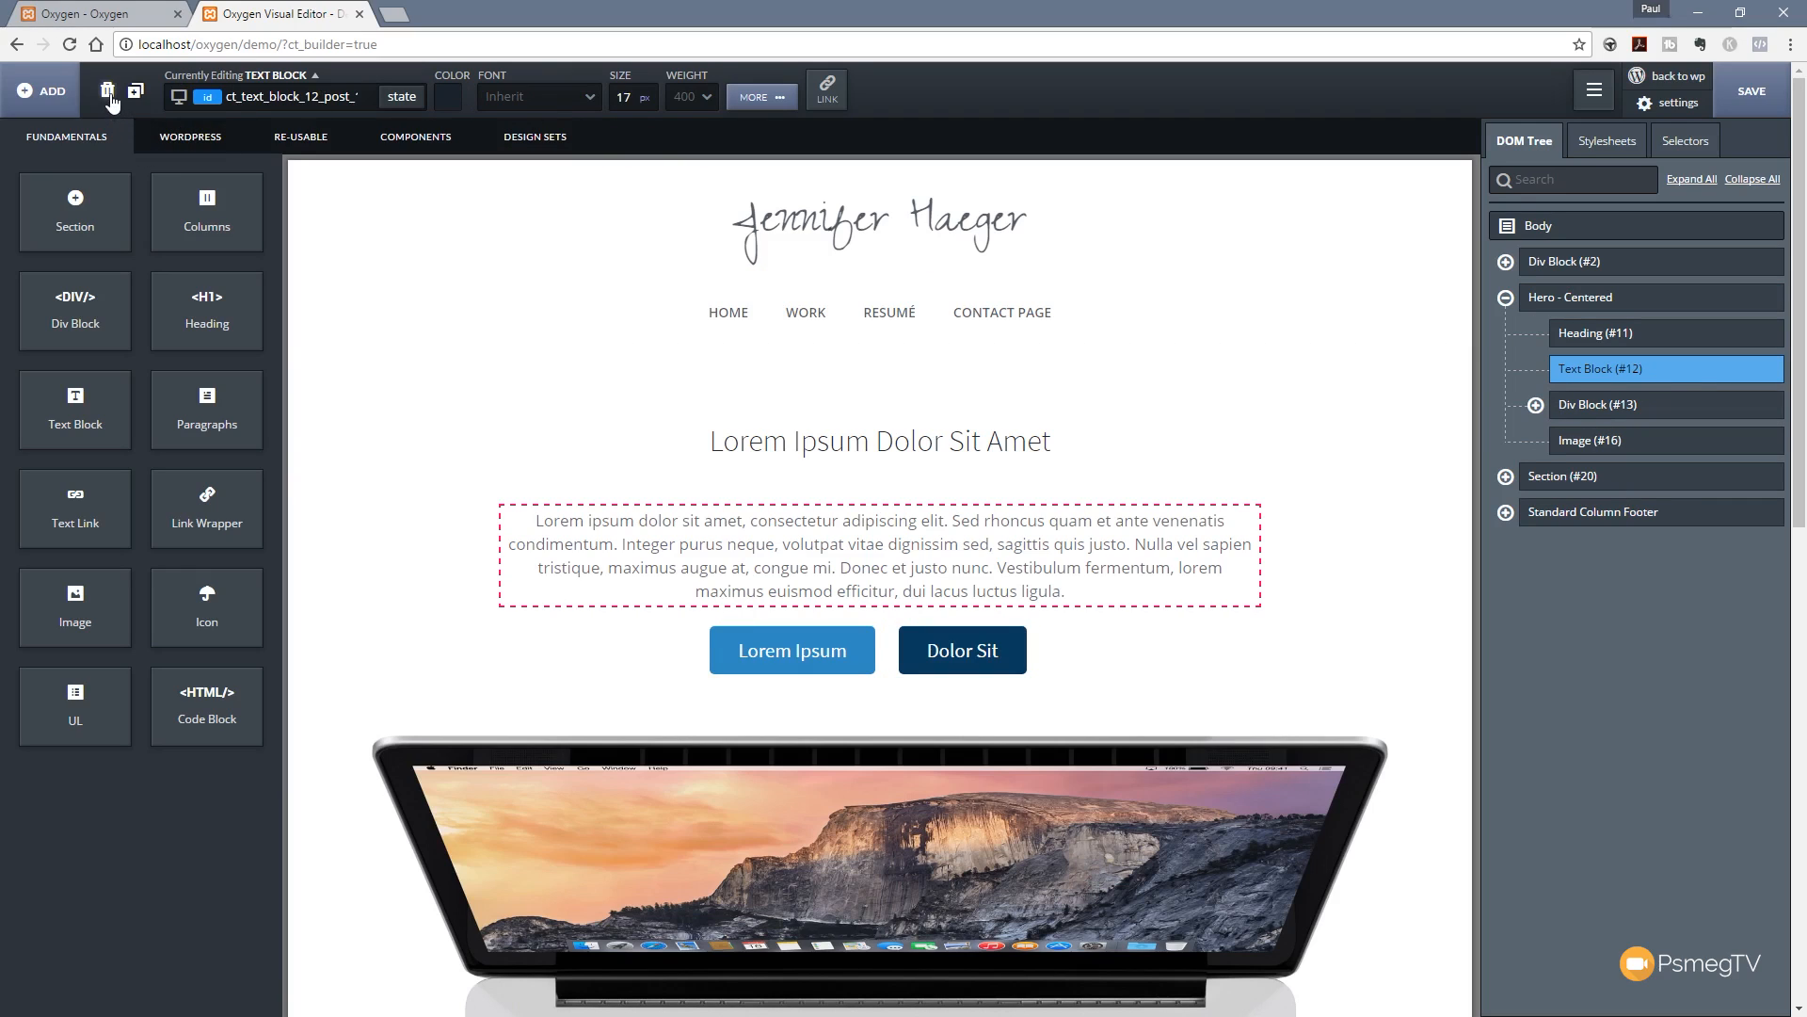
left_click(178, 99)
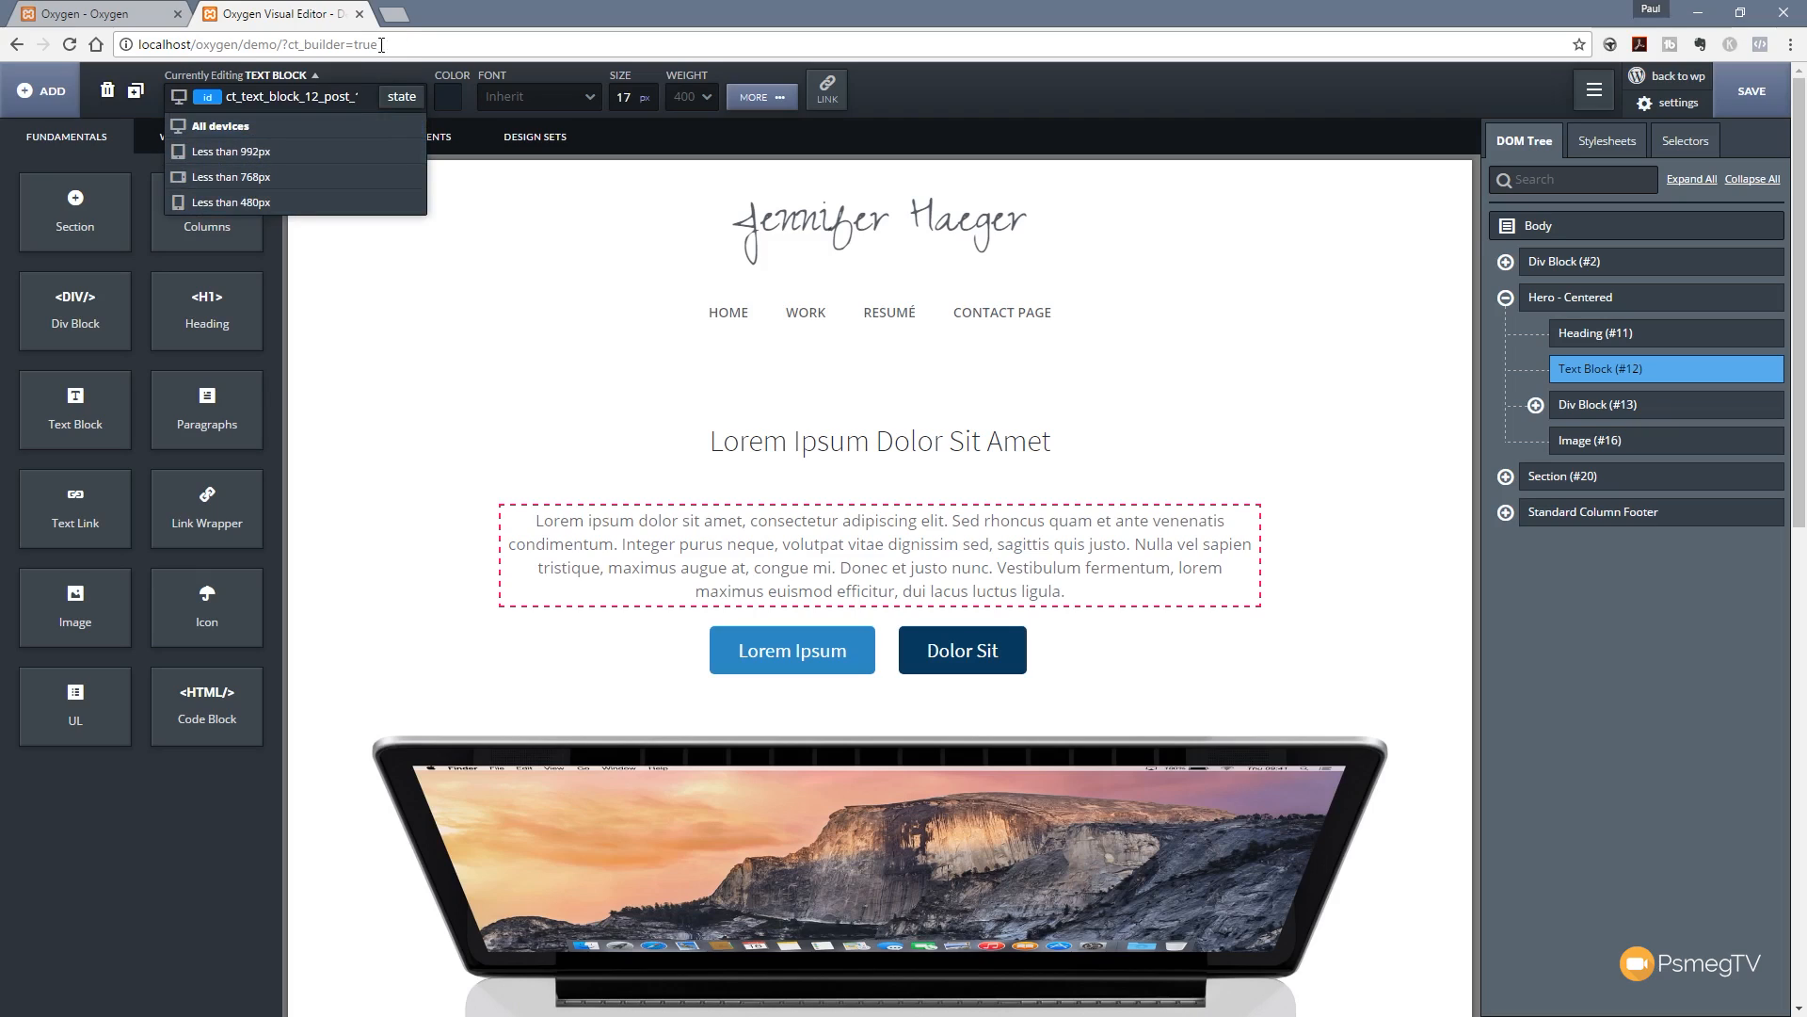
left_click(402, 96)
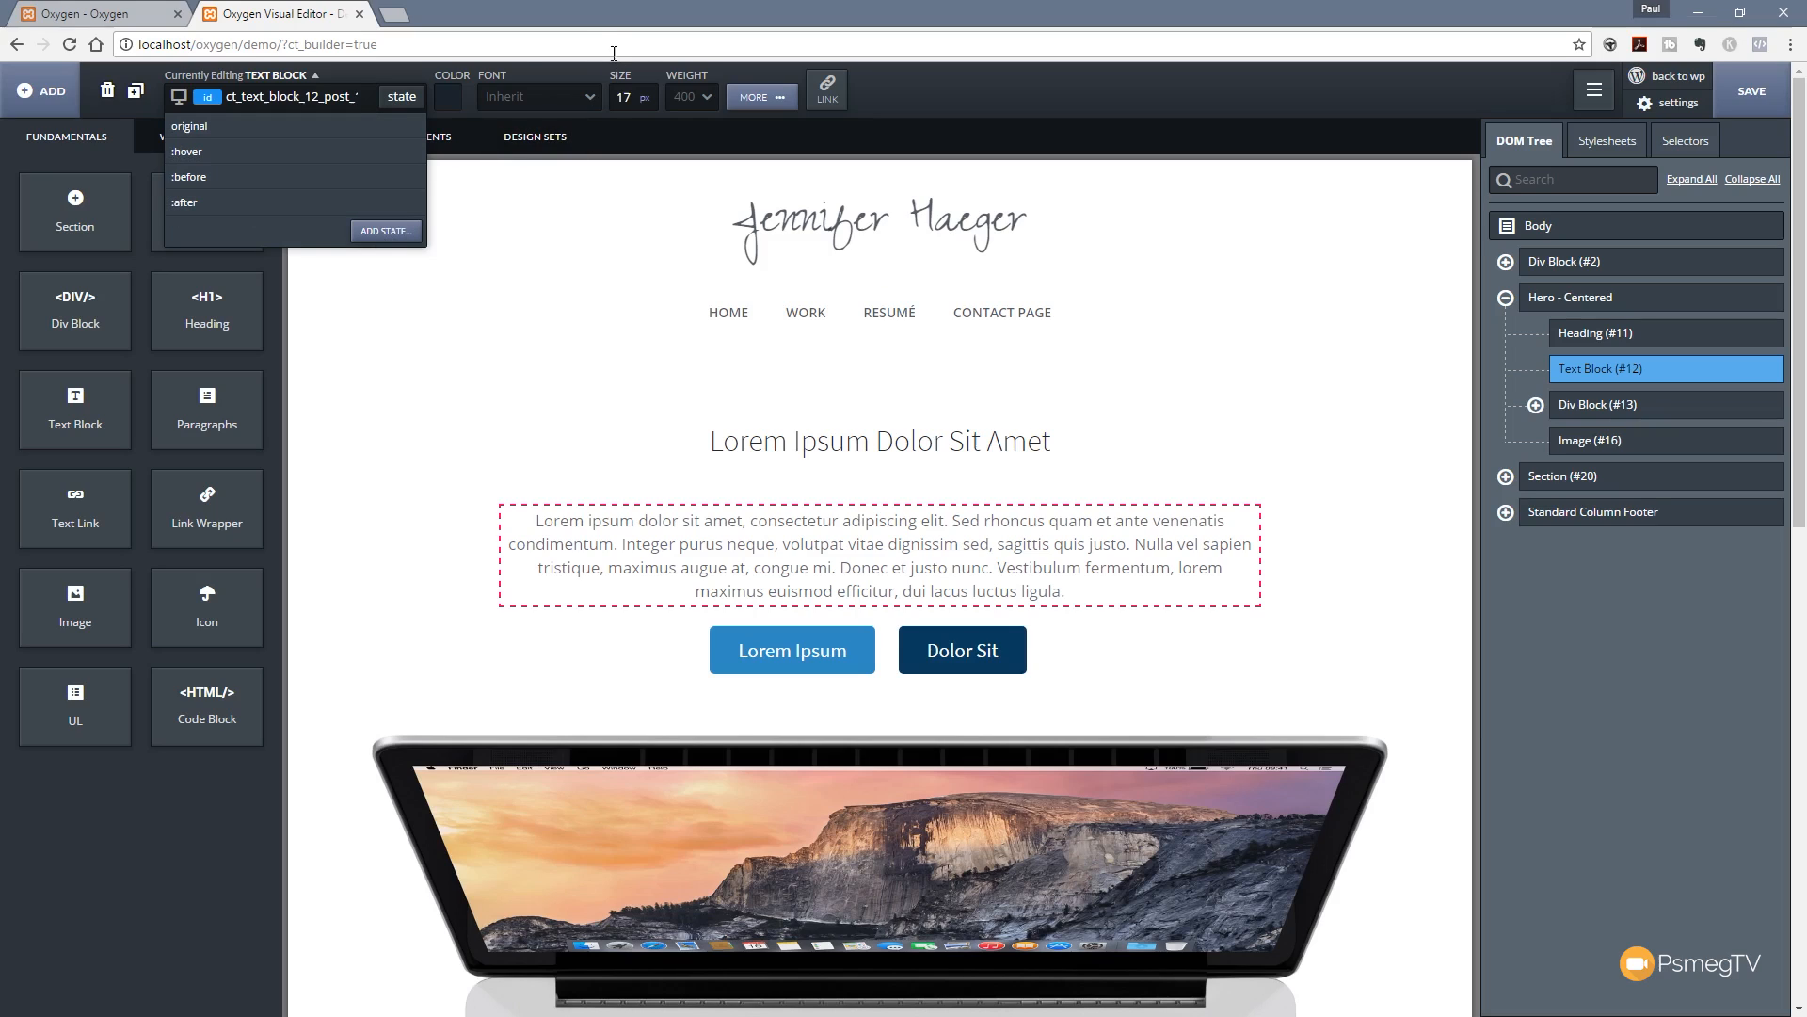
left_click(665, 138)
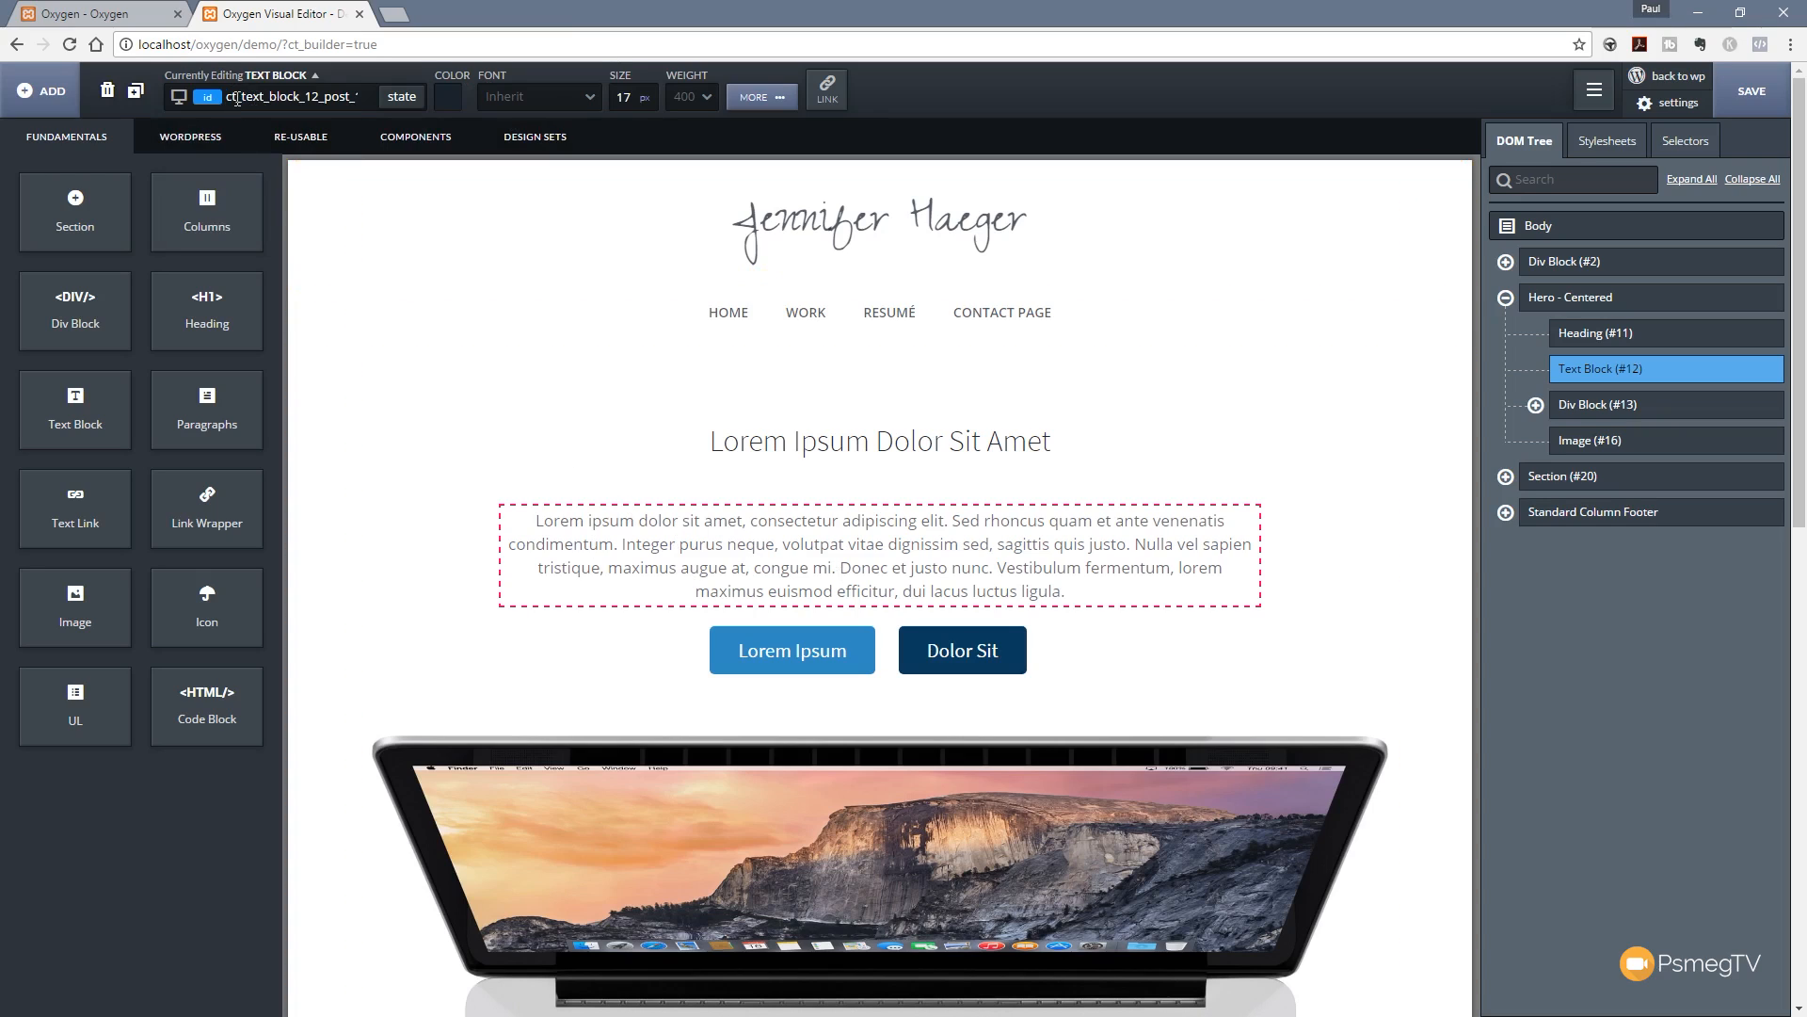
left_click(448, 96)
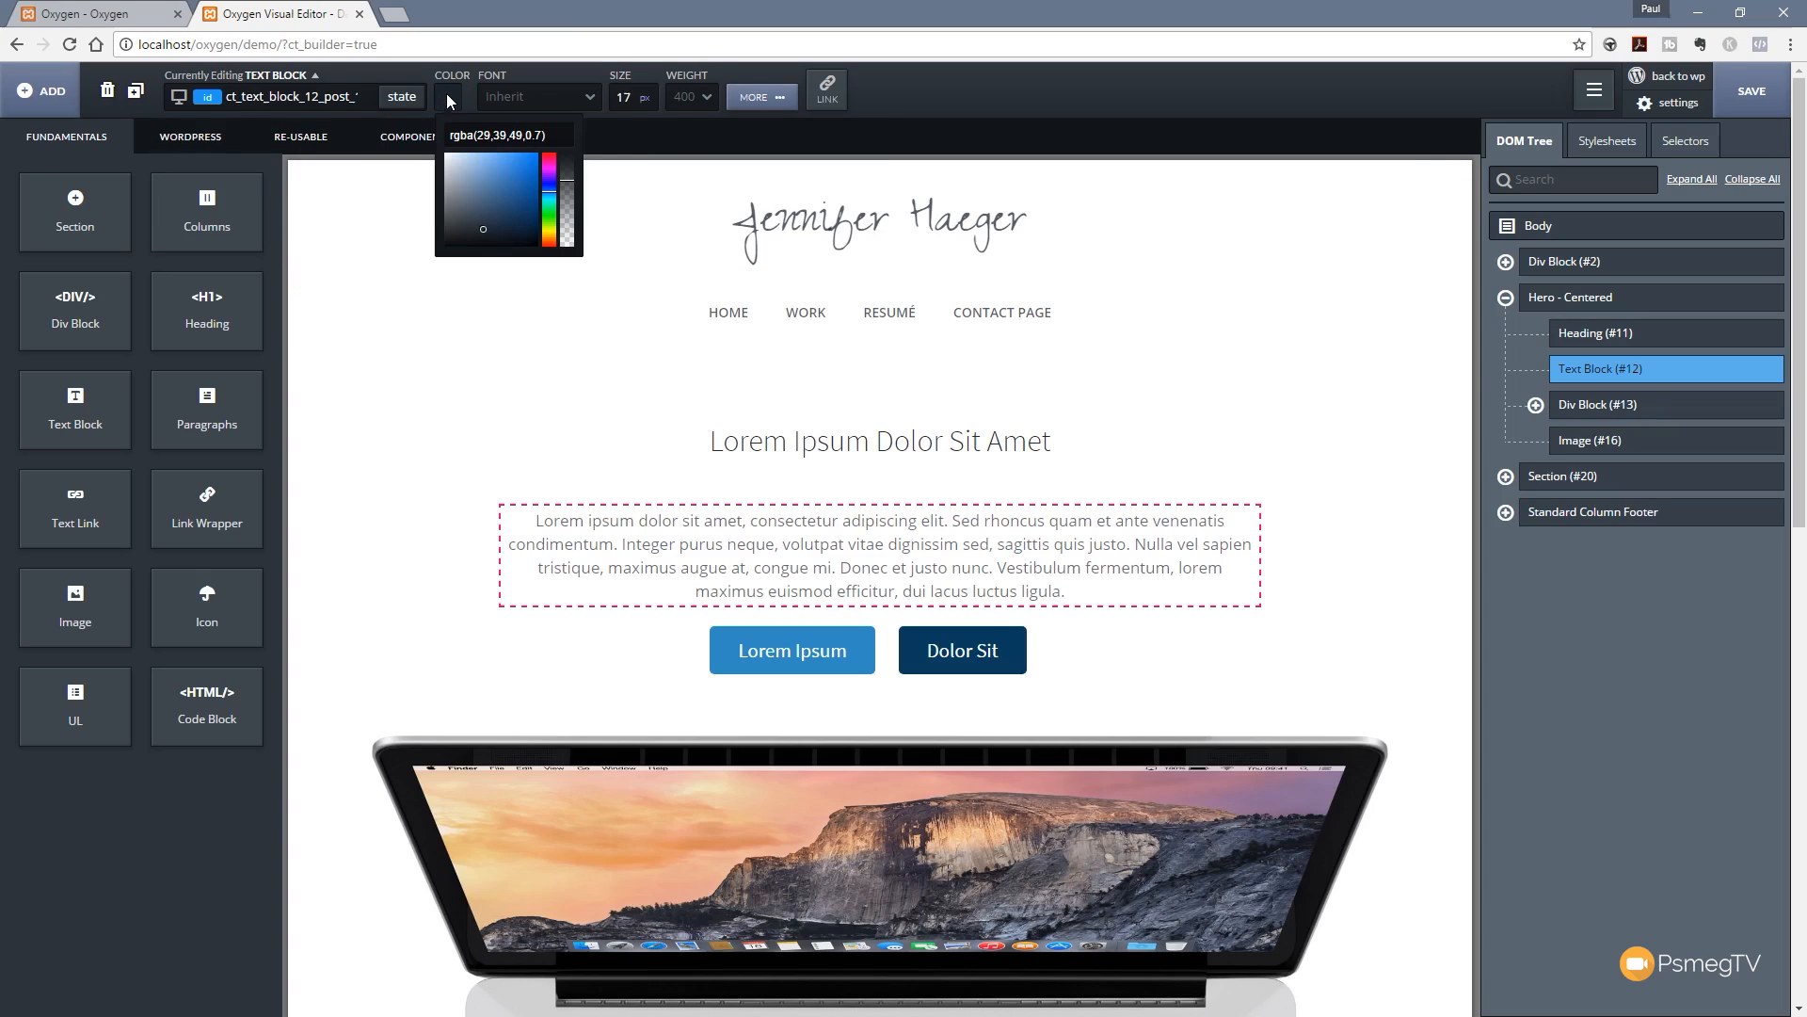
left_click(584, 98)
left_click(583, 98)
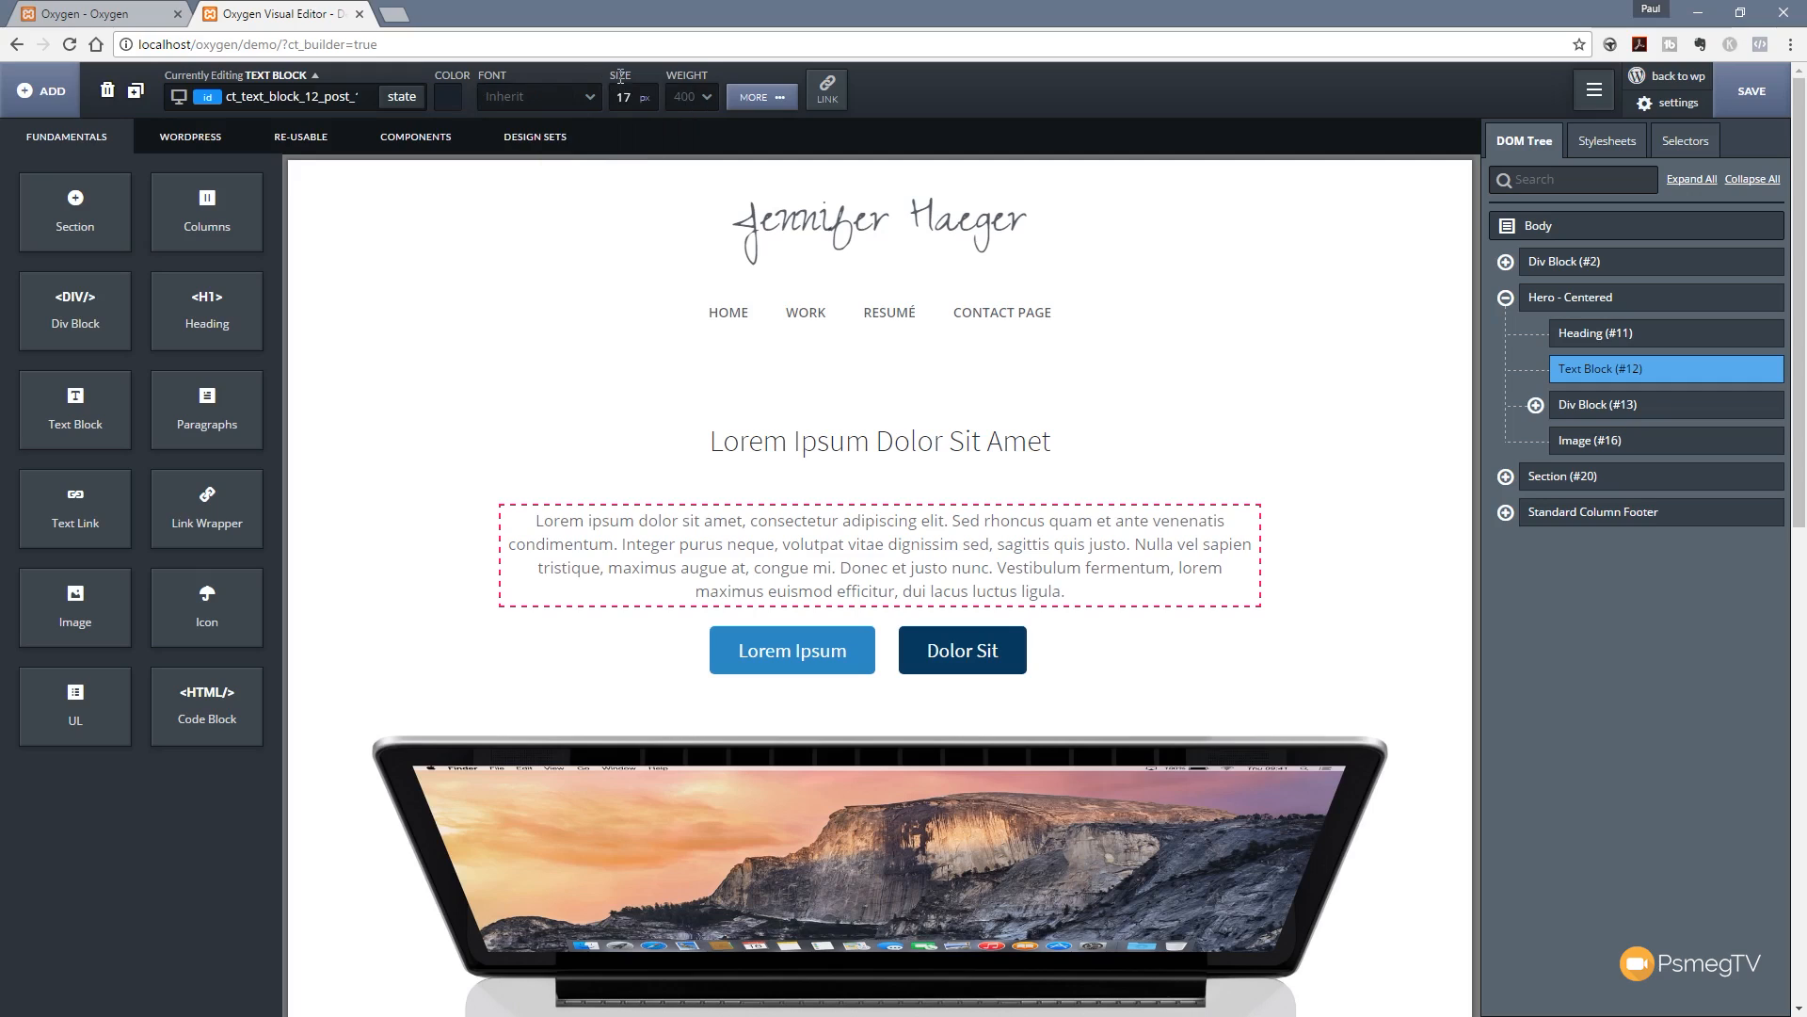
Step: Set the hero text block's font family to Nunito in its typography settings
left_click(788, 106)
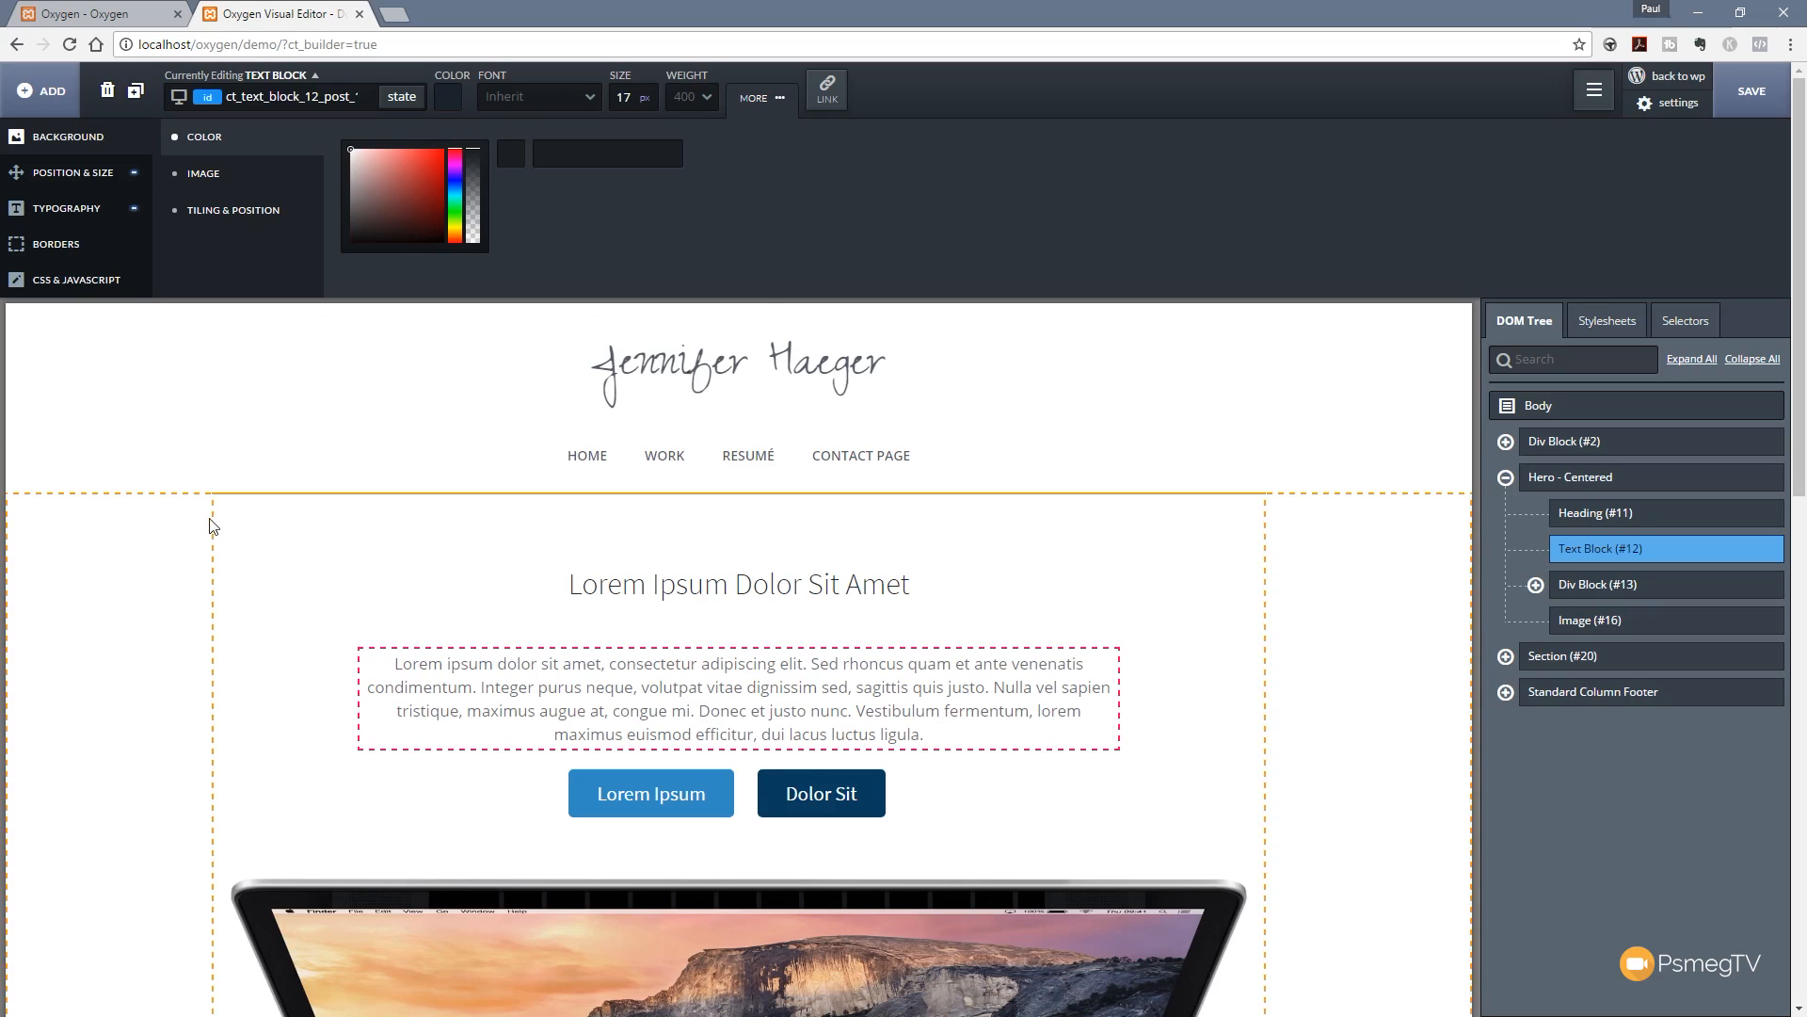
left_click(67, 211)
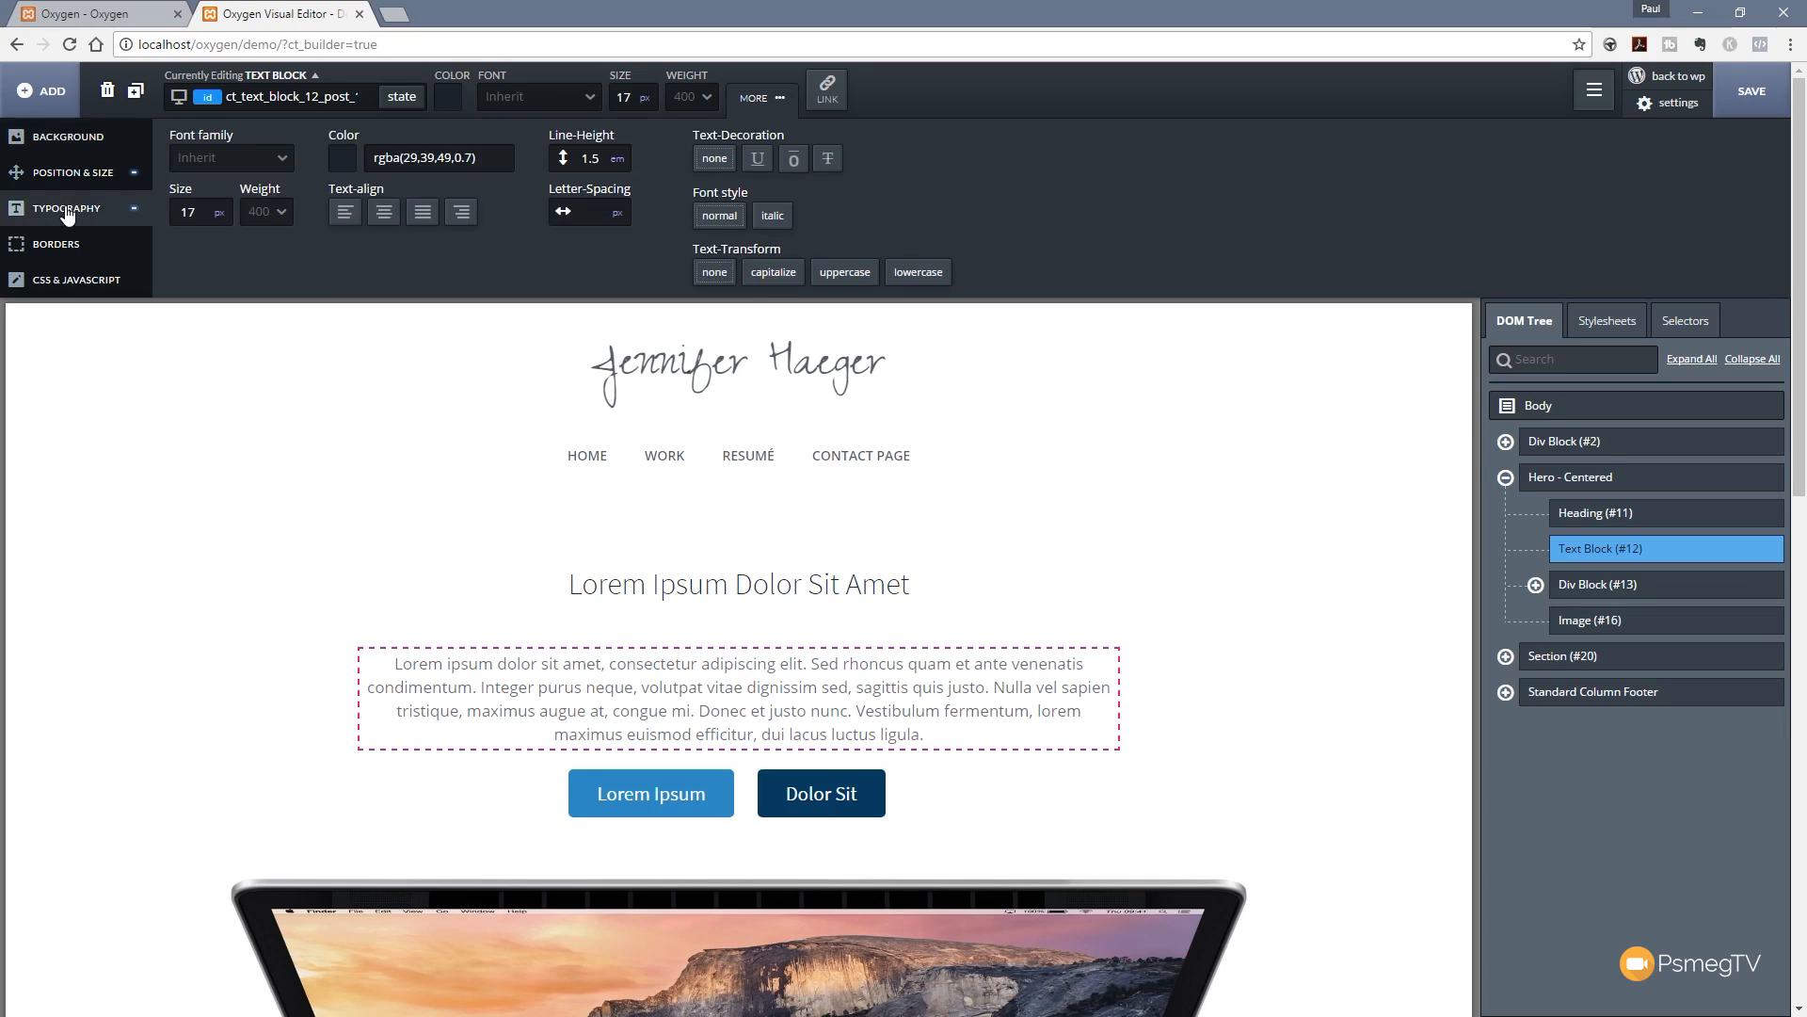
left_click(268, 165)
type("nuni")
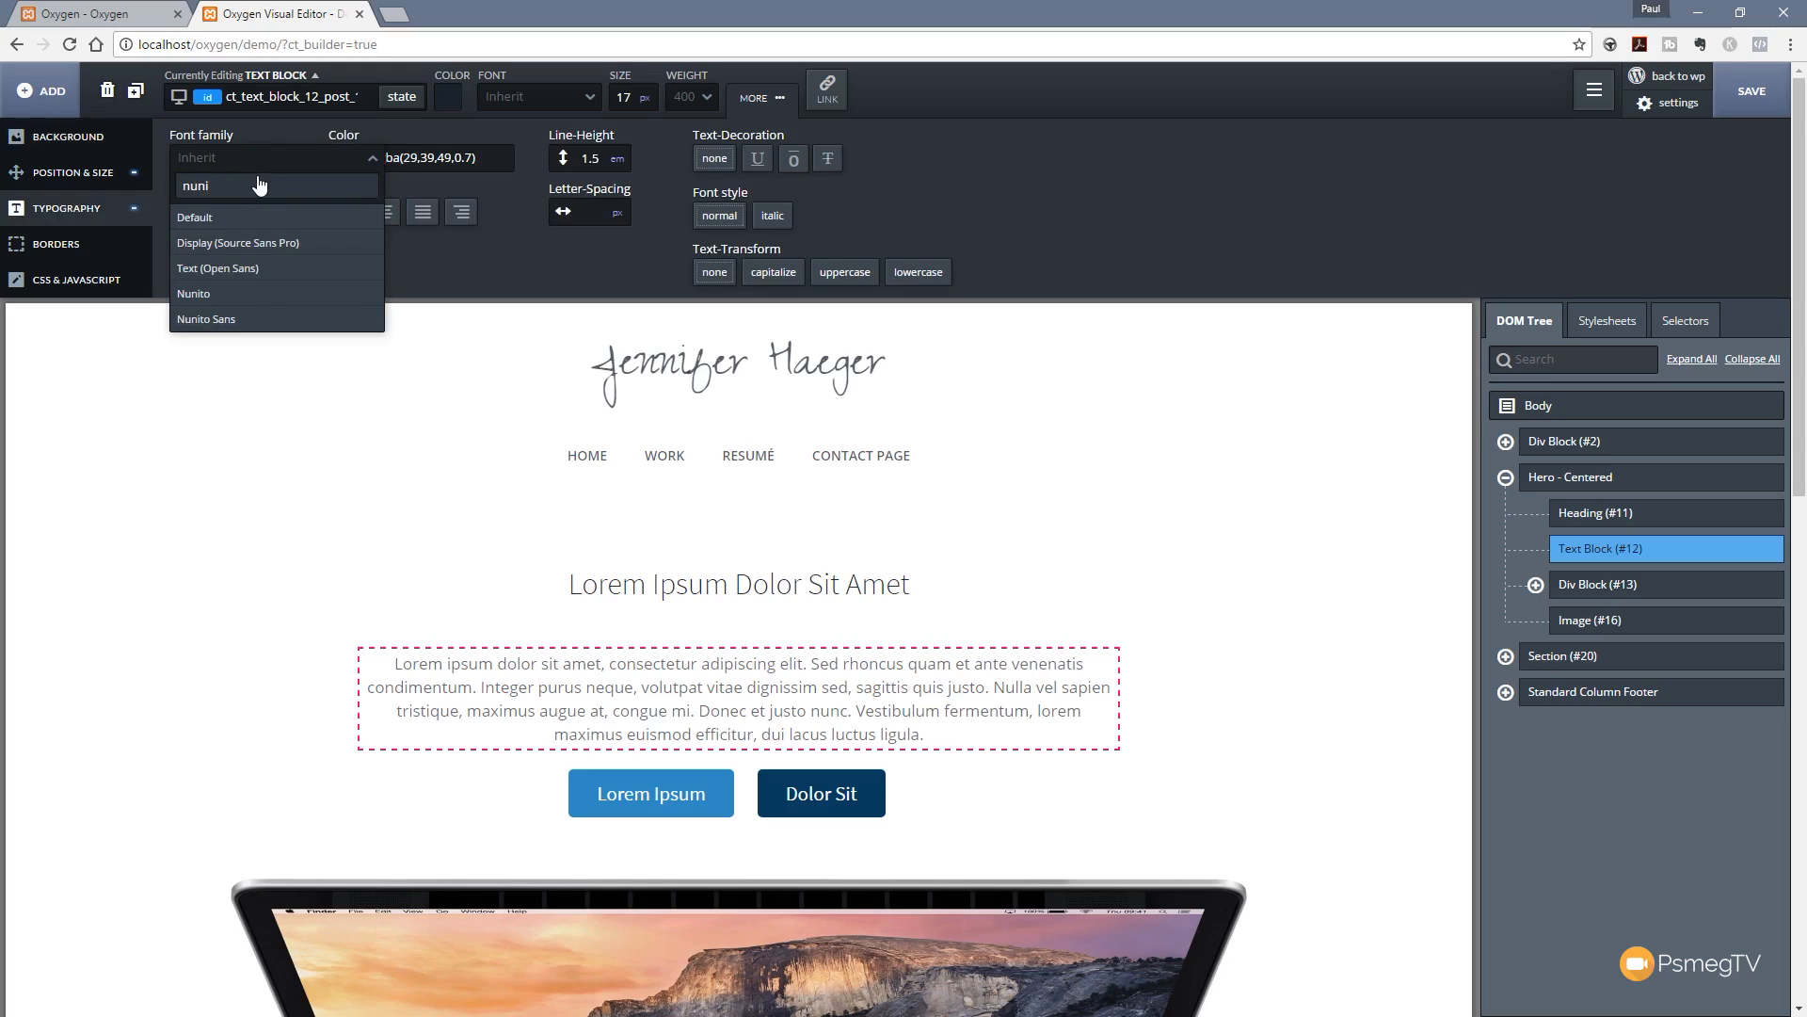
left_click(250, 293)
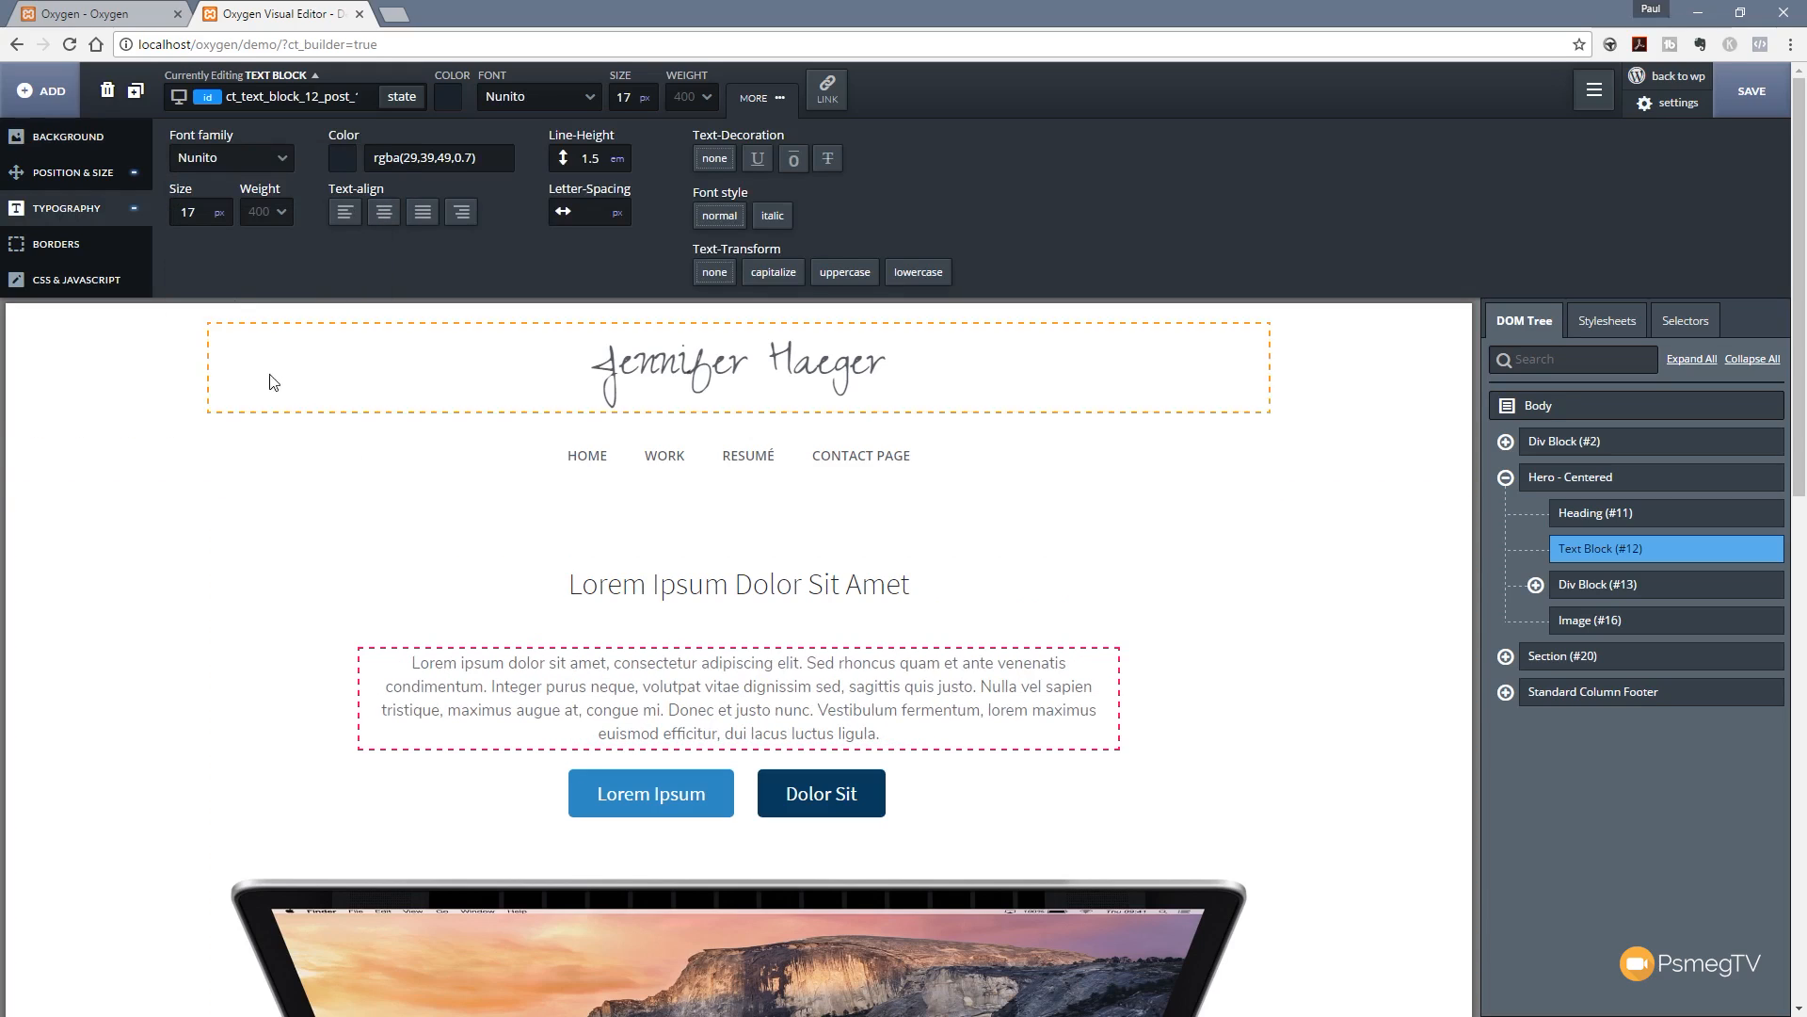
Step: Set the hero text block's font size to 22 px and its weight to 100
key("Up")
key("Up")
key("Up")
key("Up")
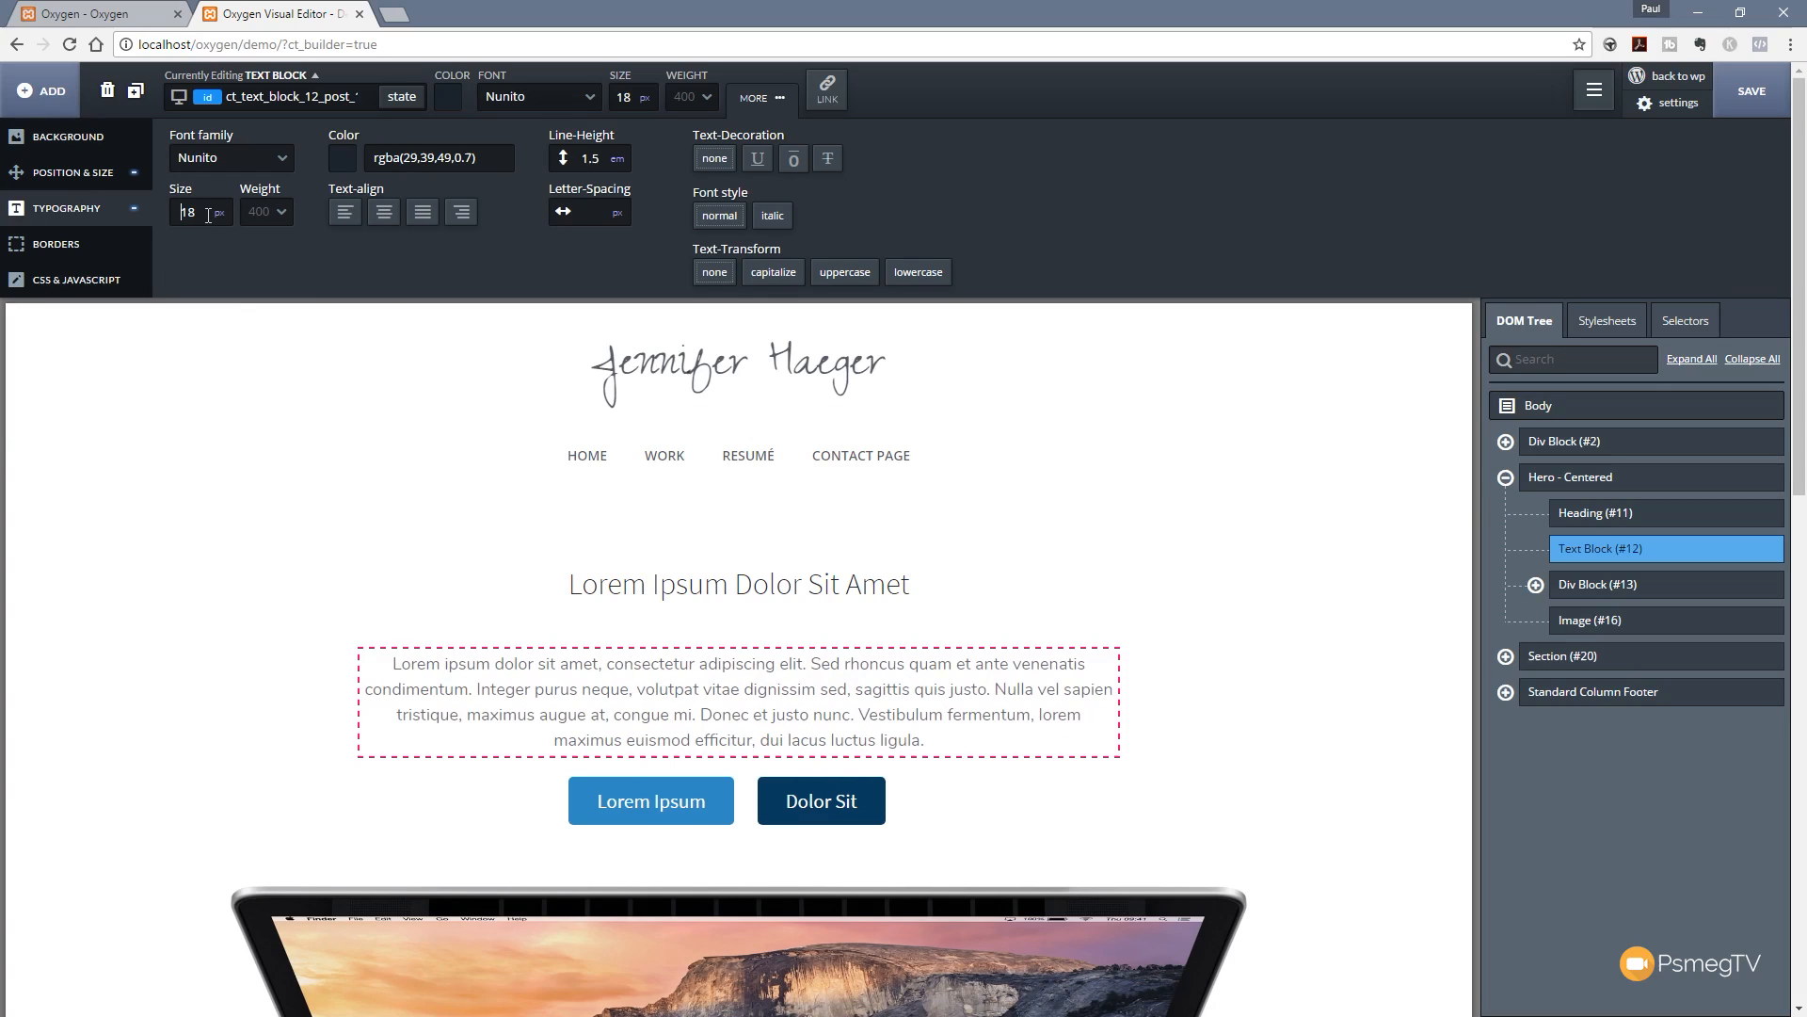
key("Up")
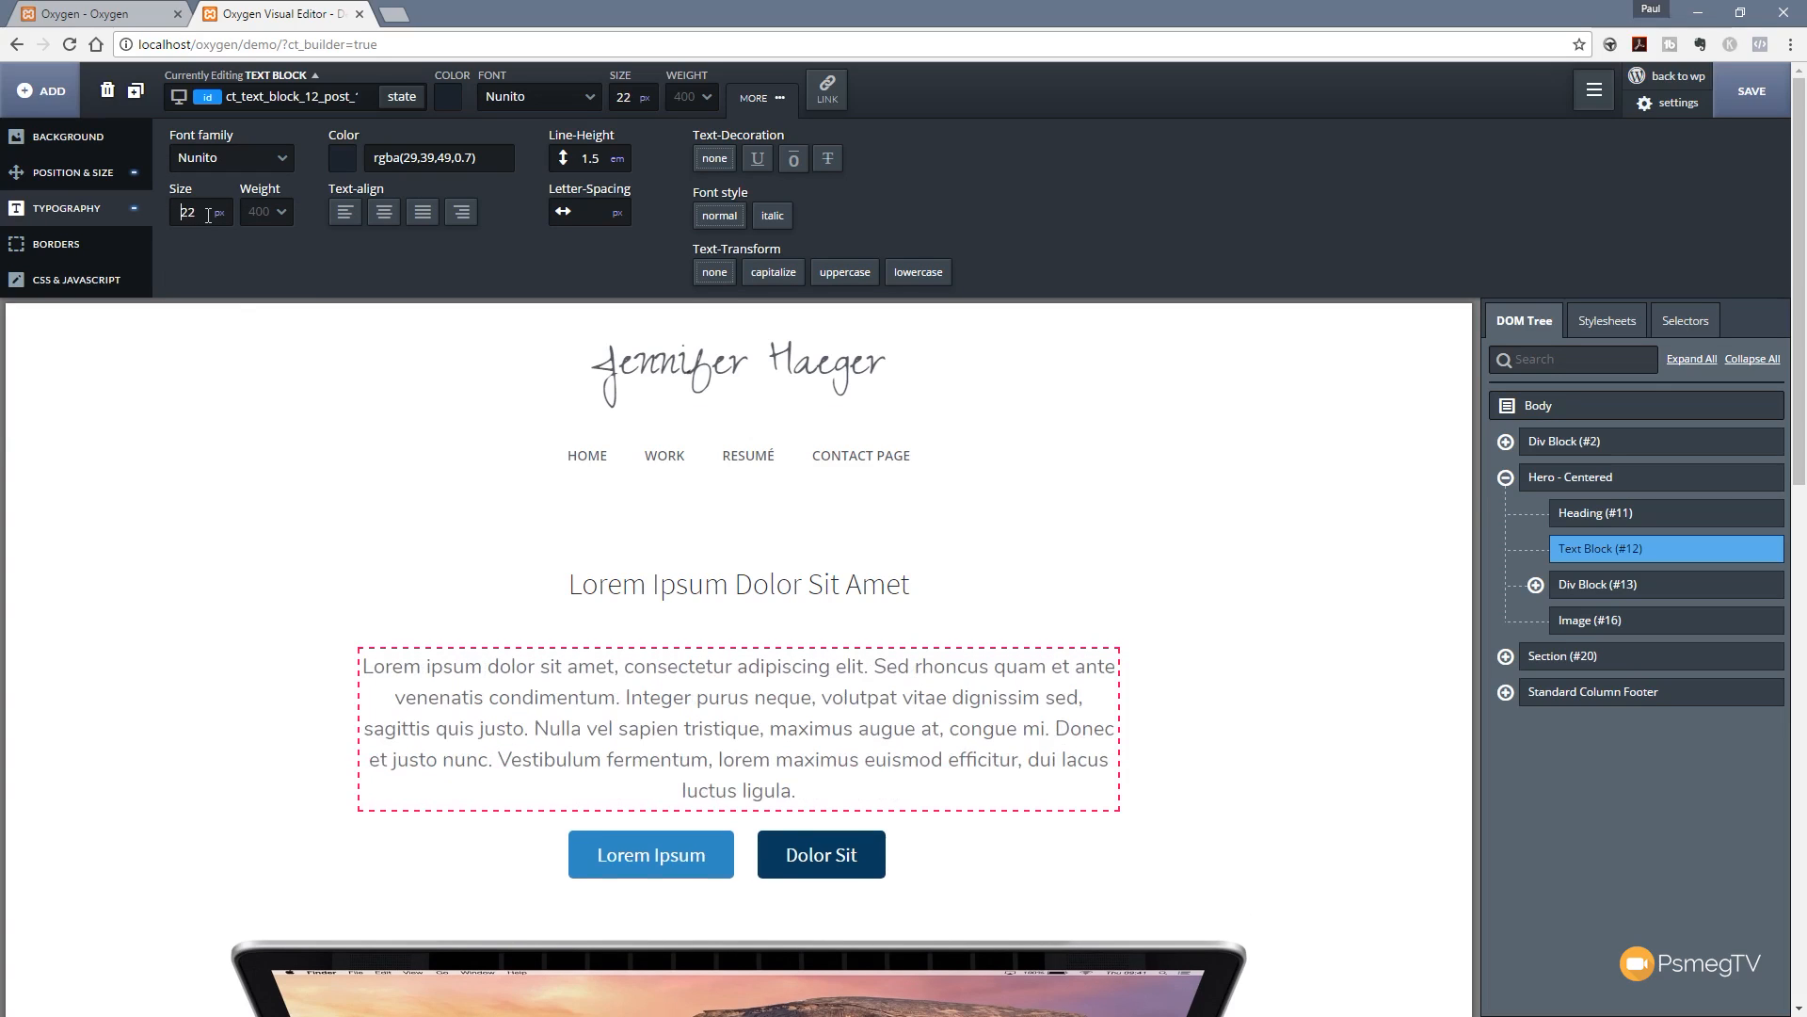
left_click(275, 212)
left_click(273, 273)
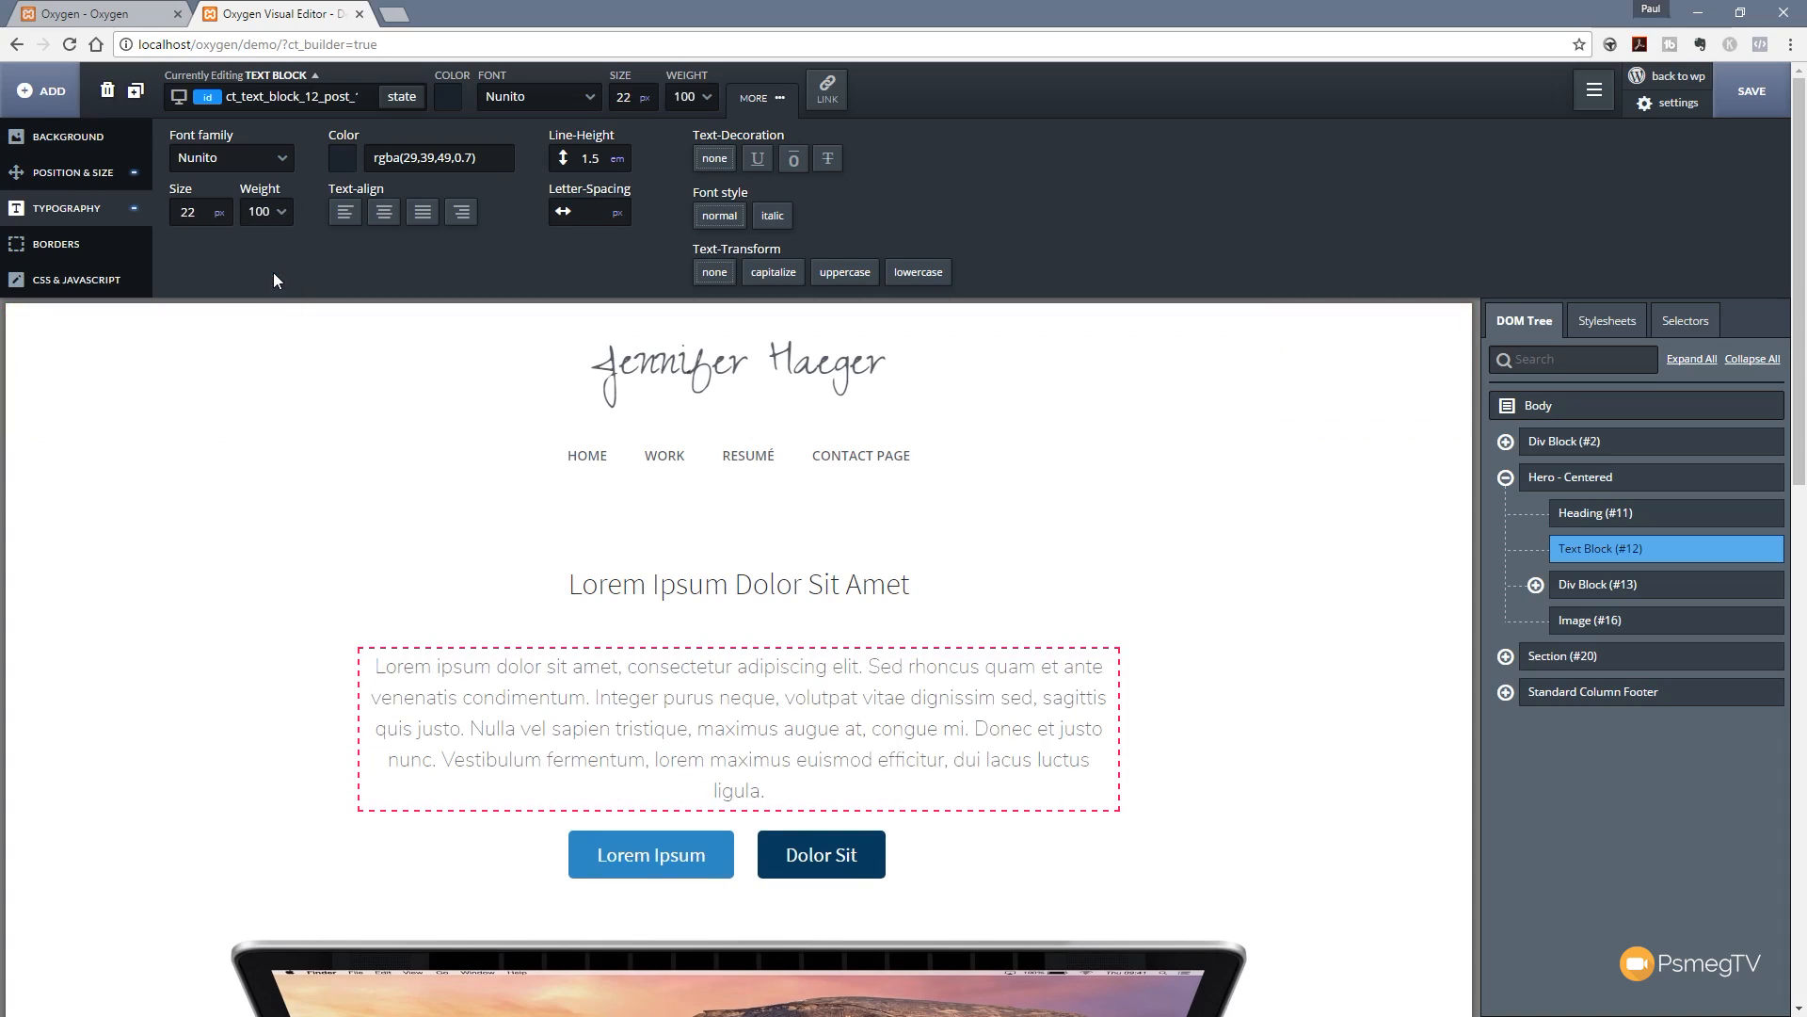
Step: Select the hero heading and increase its font size to 43 px
left_click(919, 590)
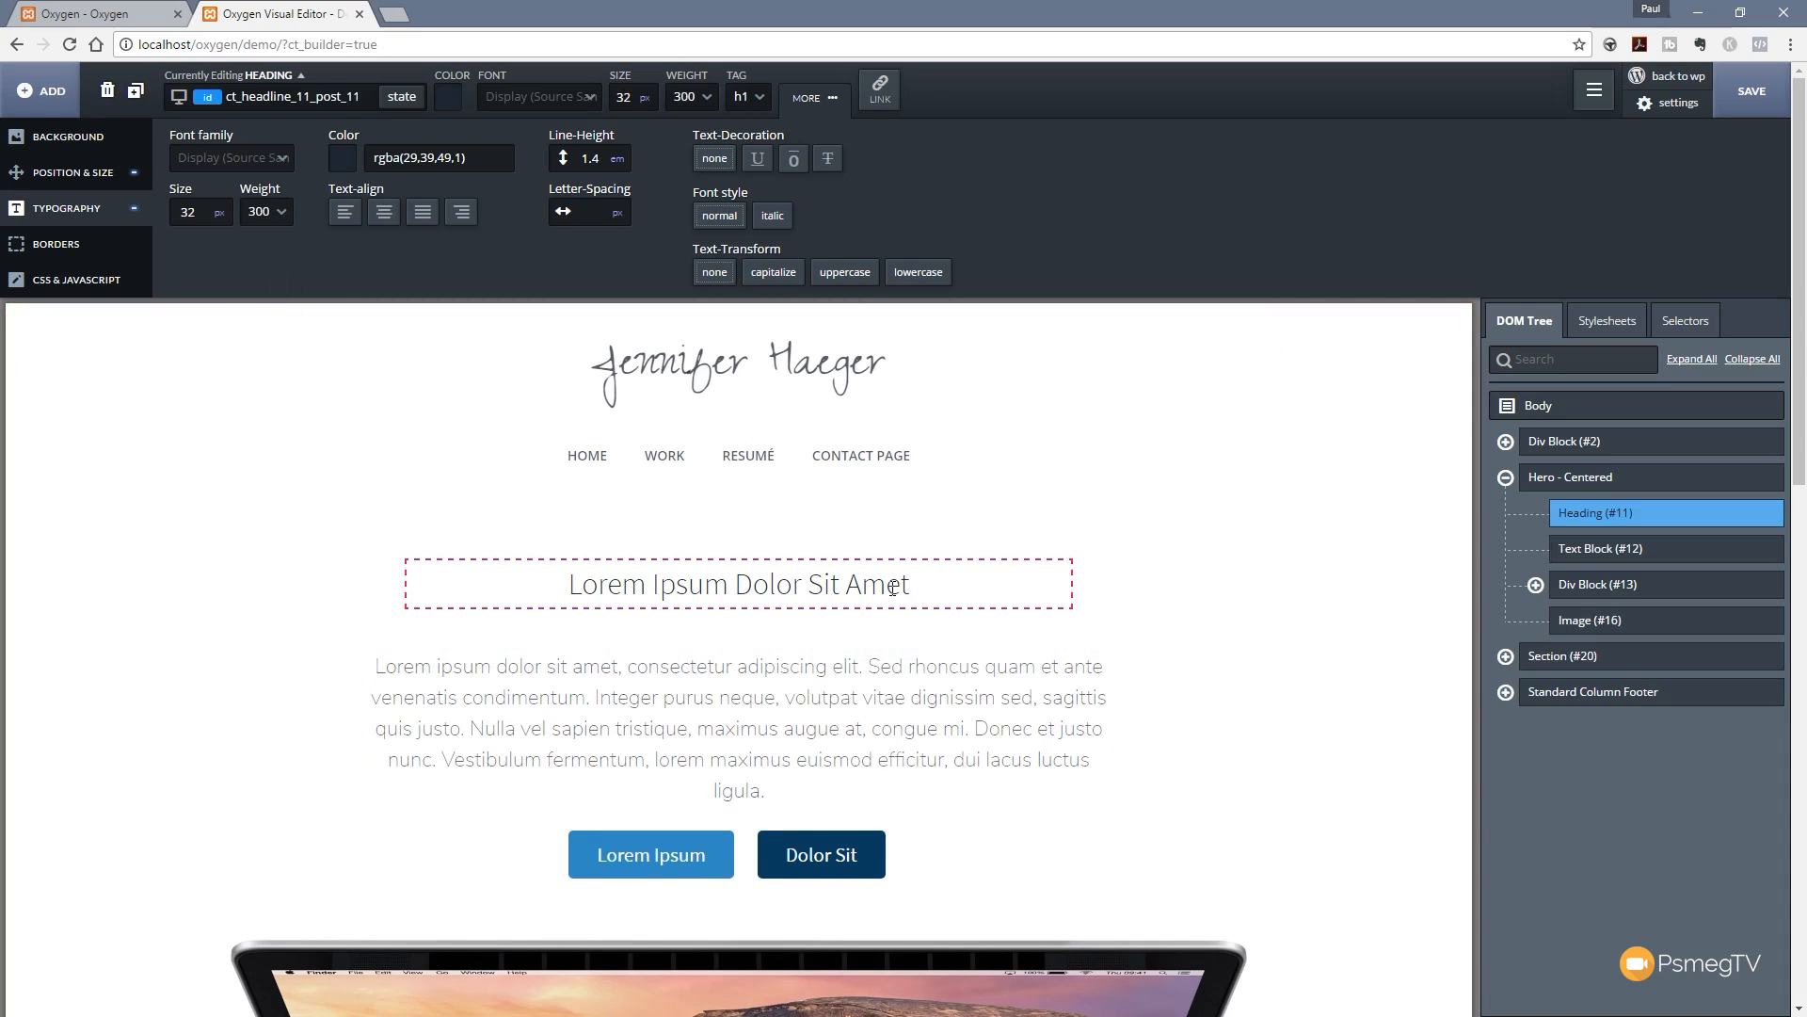
left_click_drag(932, 589, 488, 589)
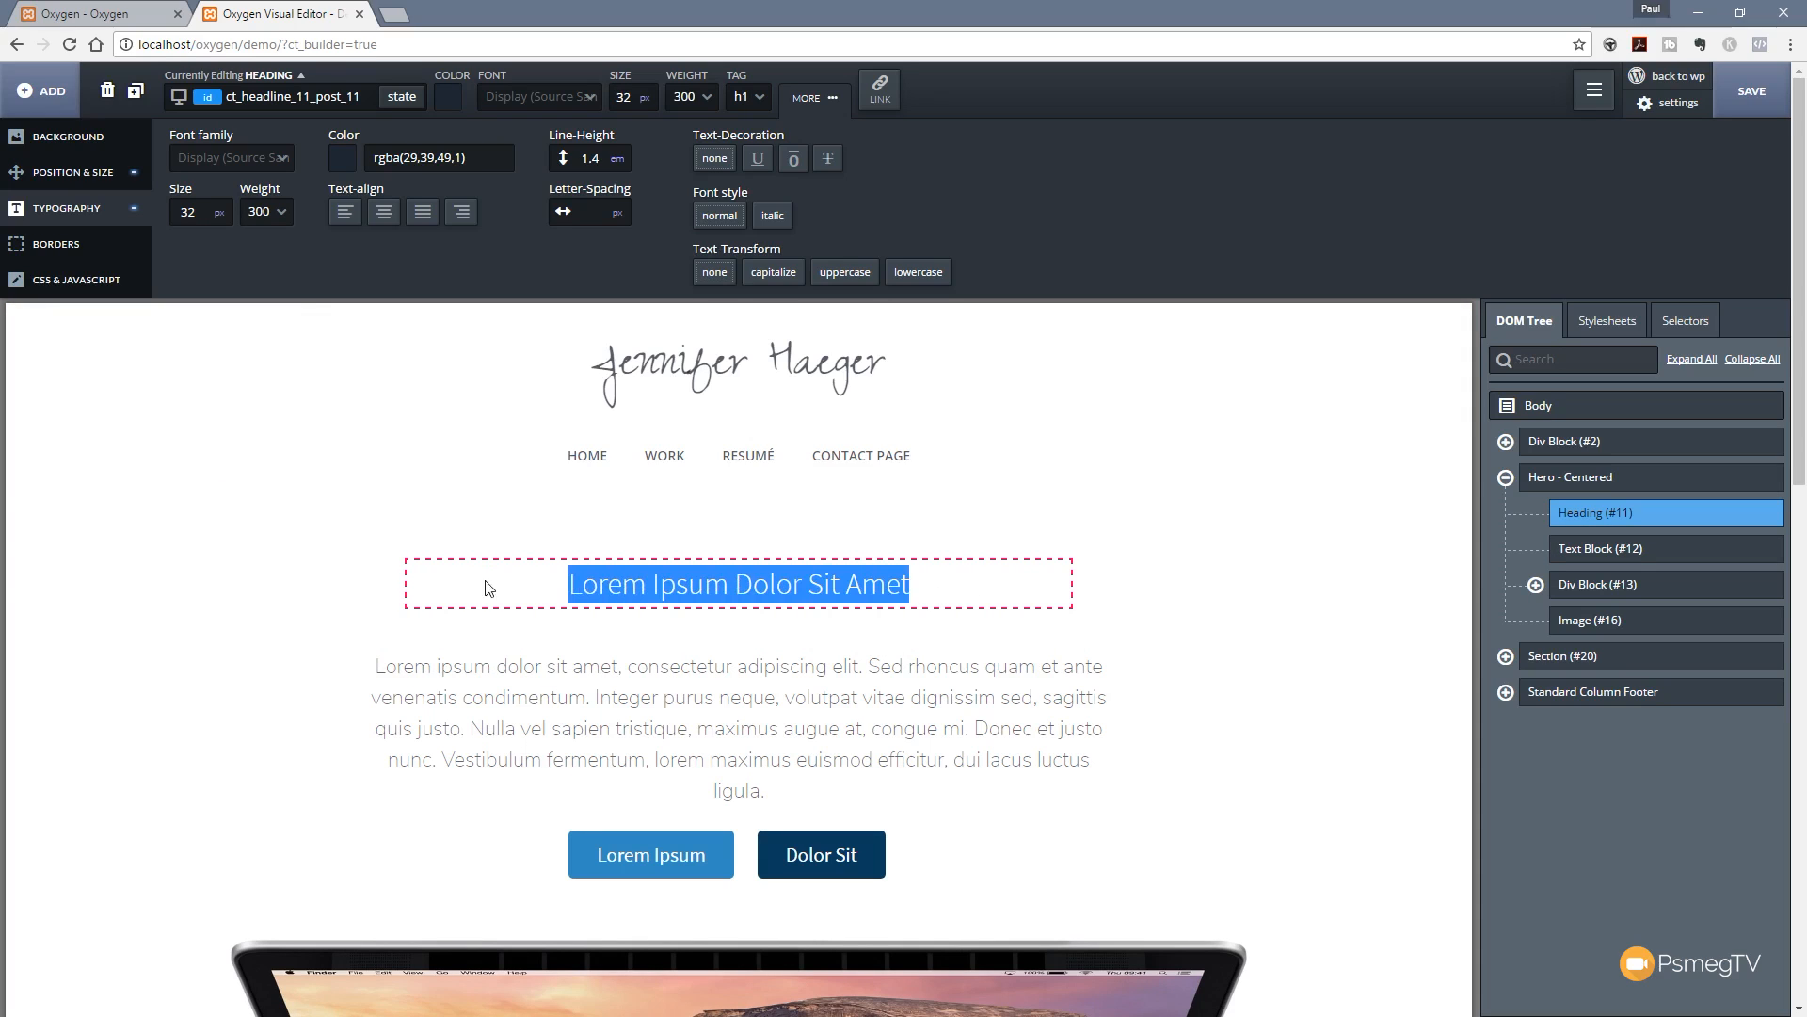
double_click(200, 213)
key("Up")
key("Up")
key("Up")
key("Up")
key("Up")
key("Up")
key("Up")
key("Up")
key("Up")
key("Up")
key("Up")
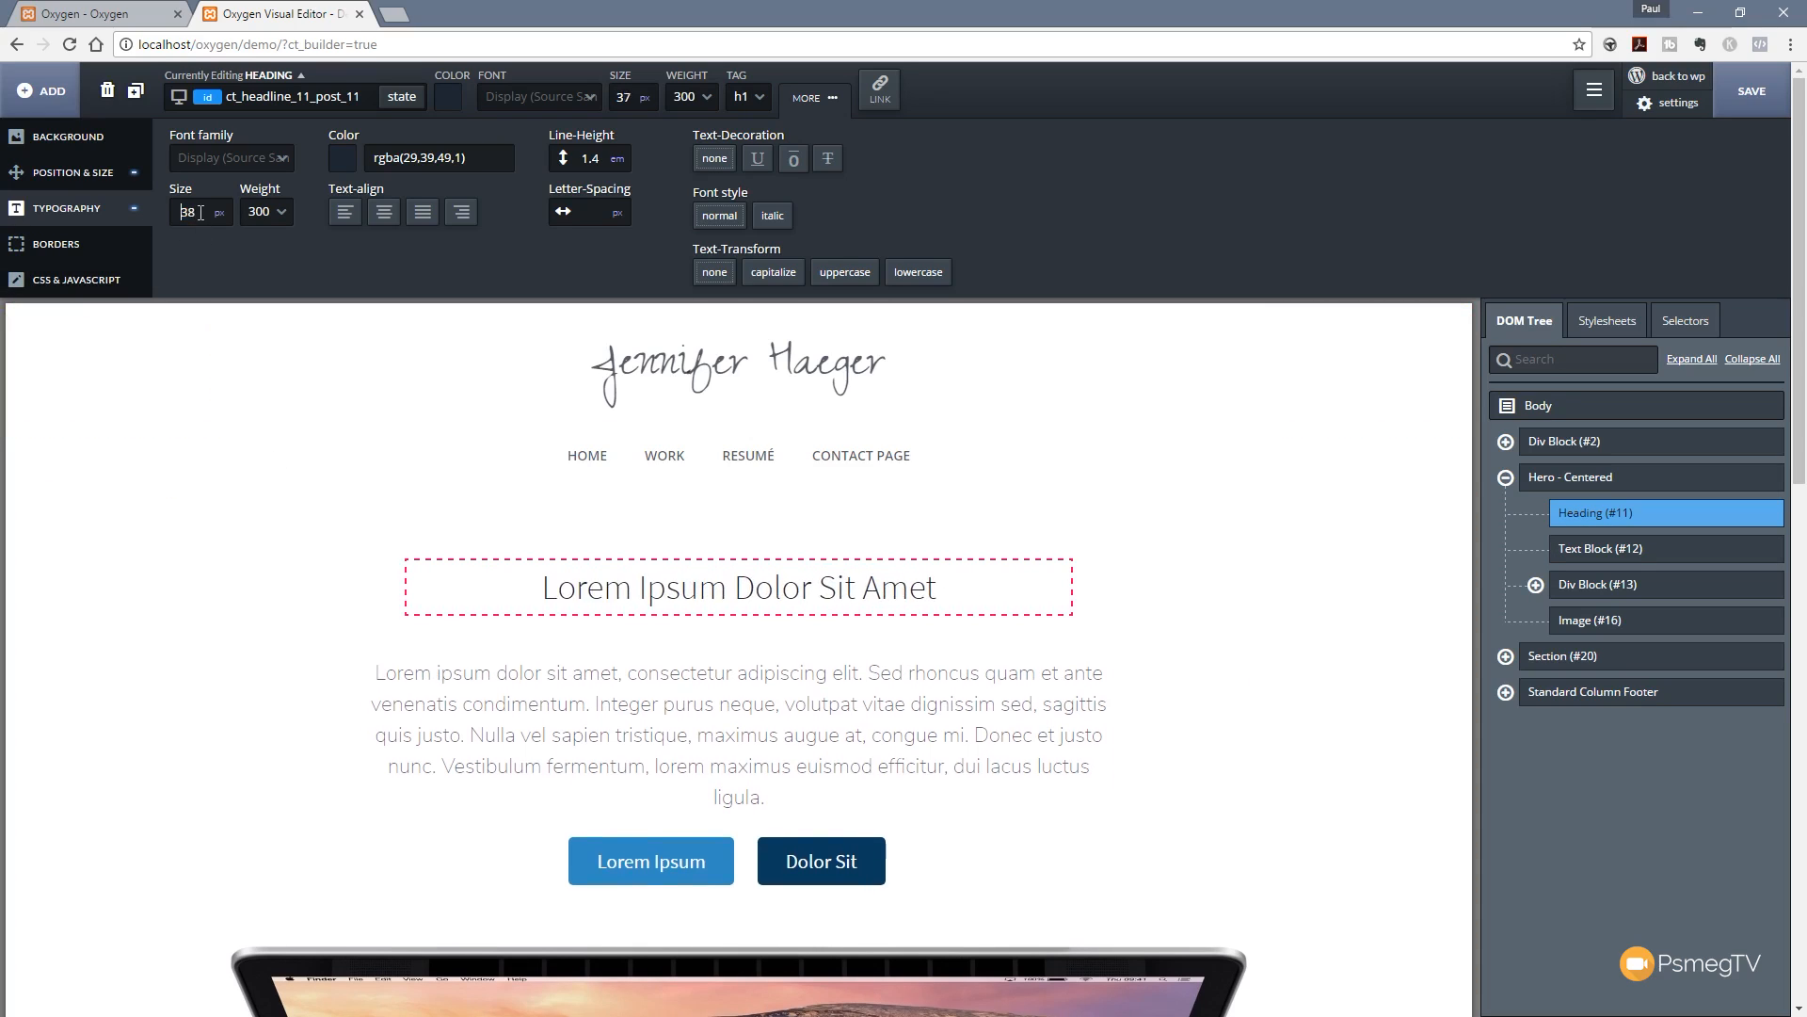
Step: Set the hero heading's font family to Nunito and its weight to 800
left_click(248, 158)
type("nuni")
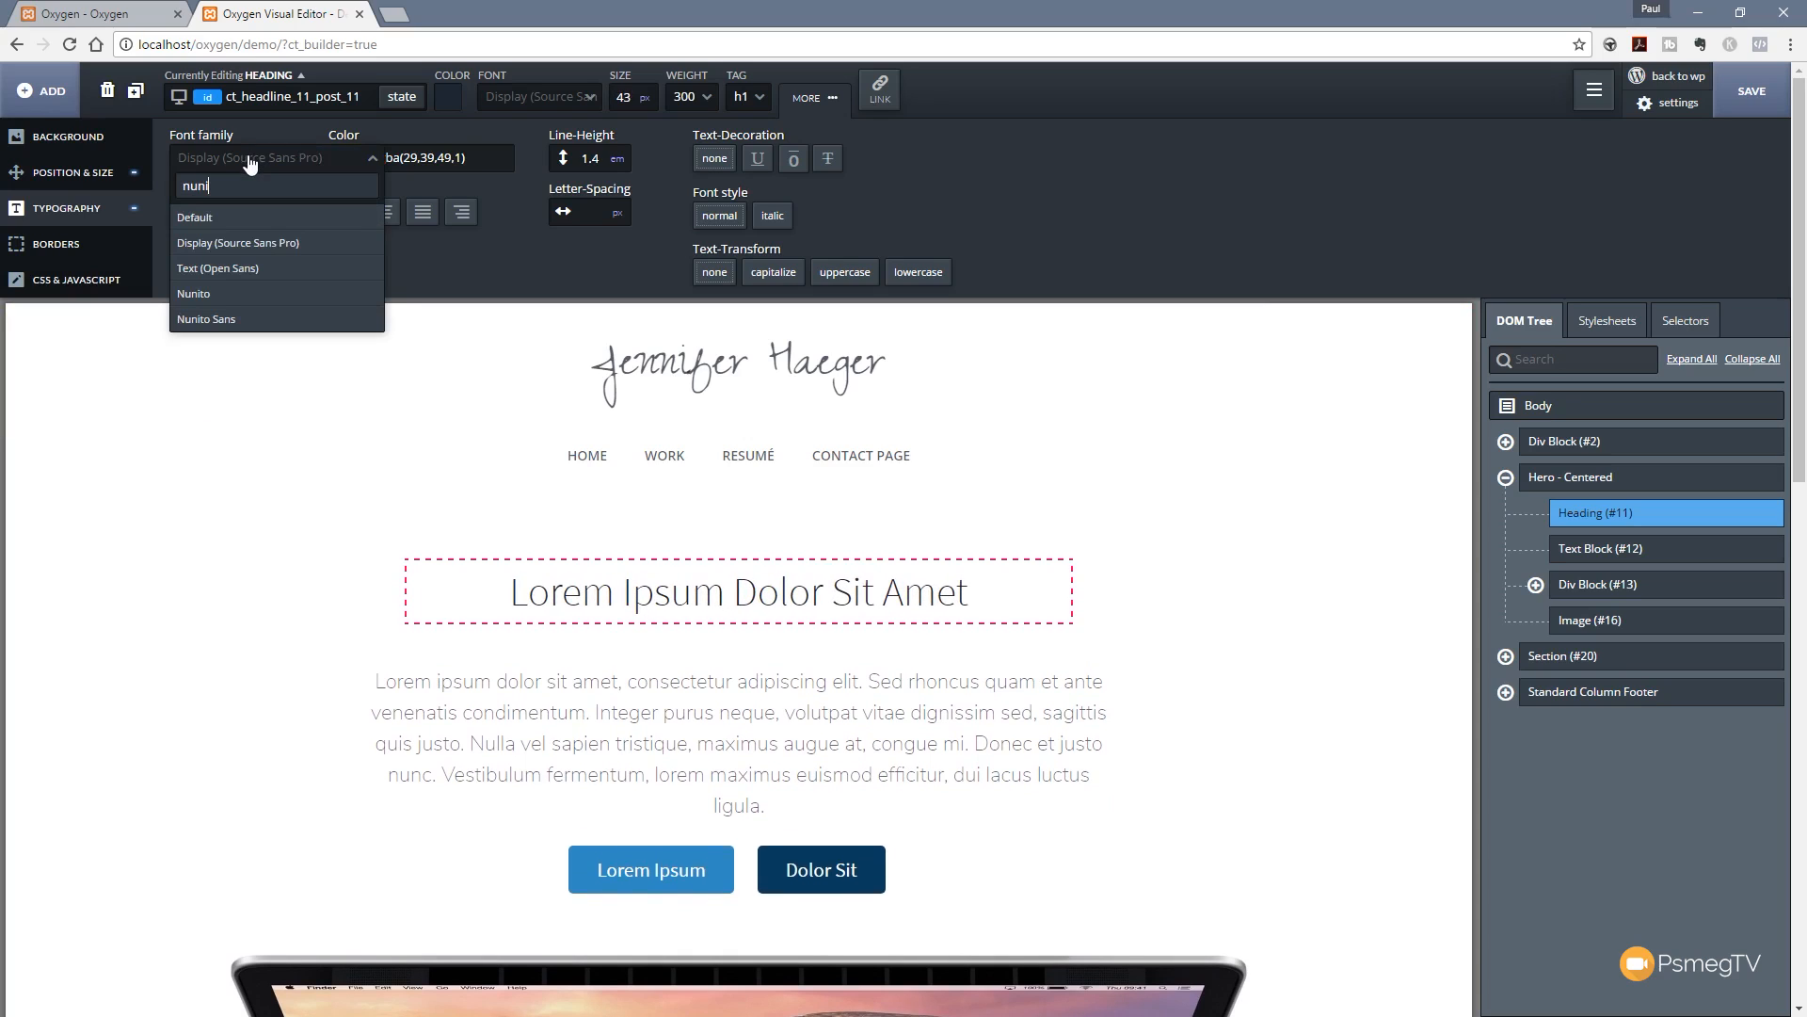
left_click(226, 294)
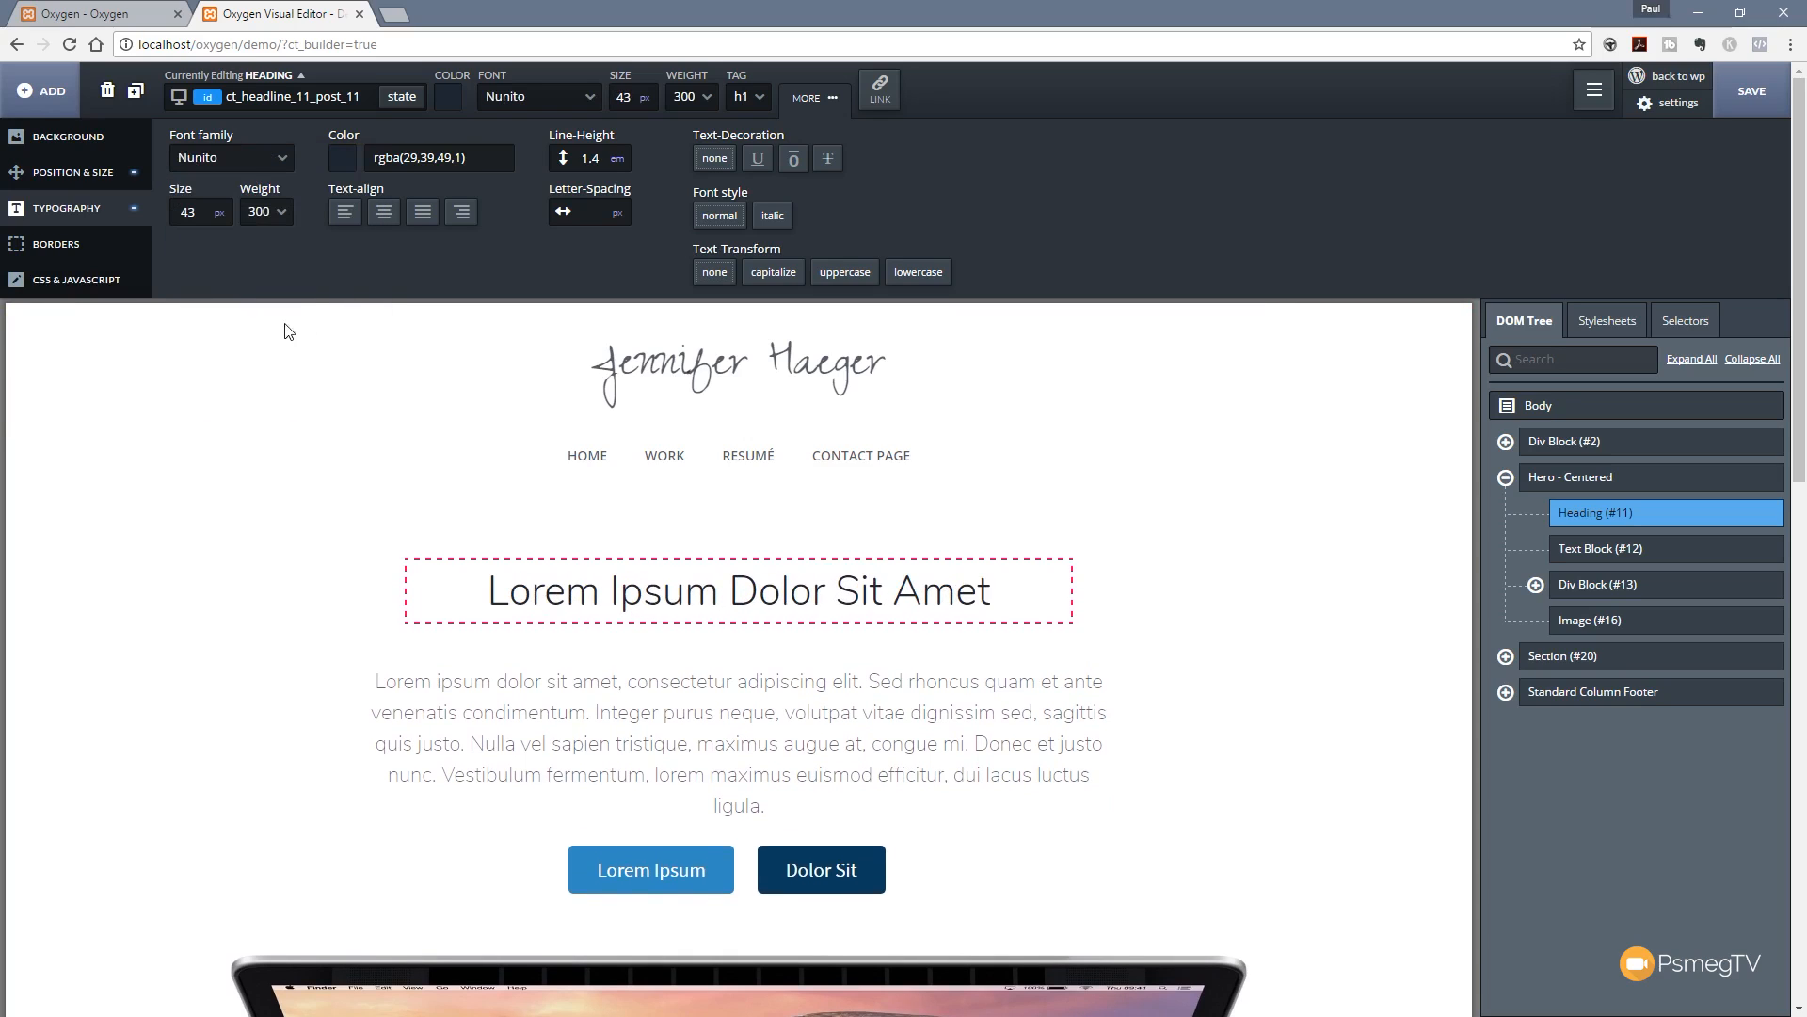
left_click(282, 213)
left_click(257, 442)
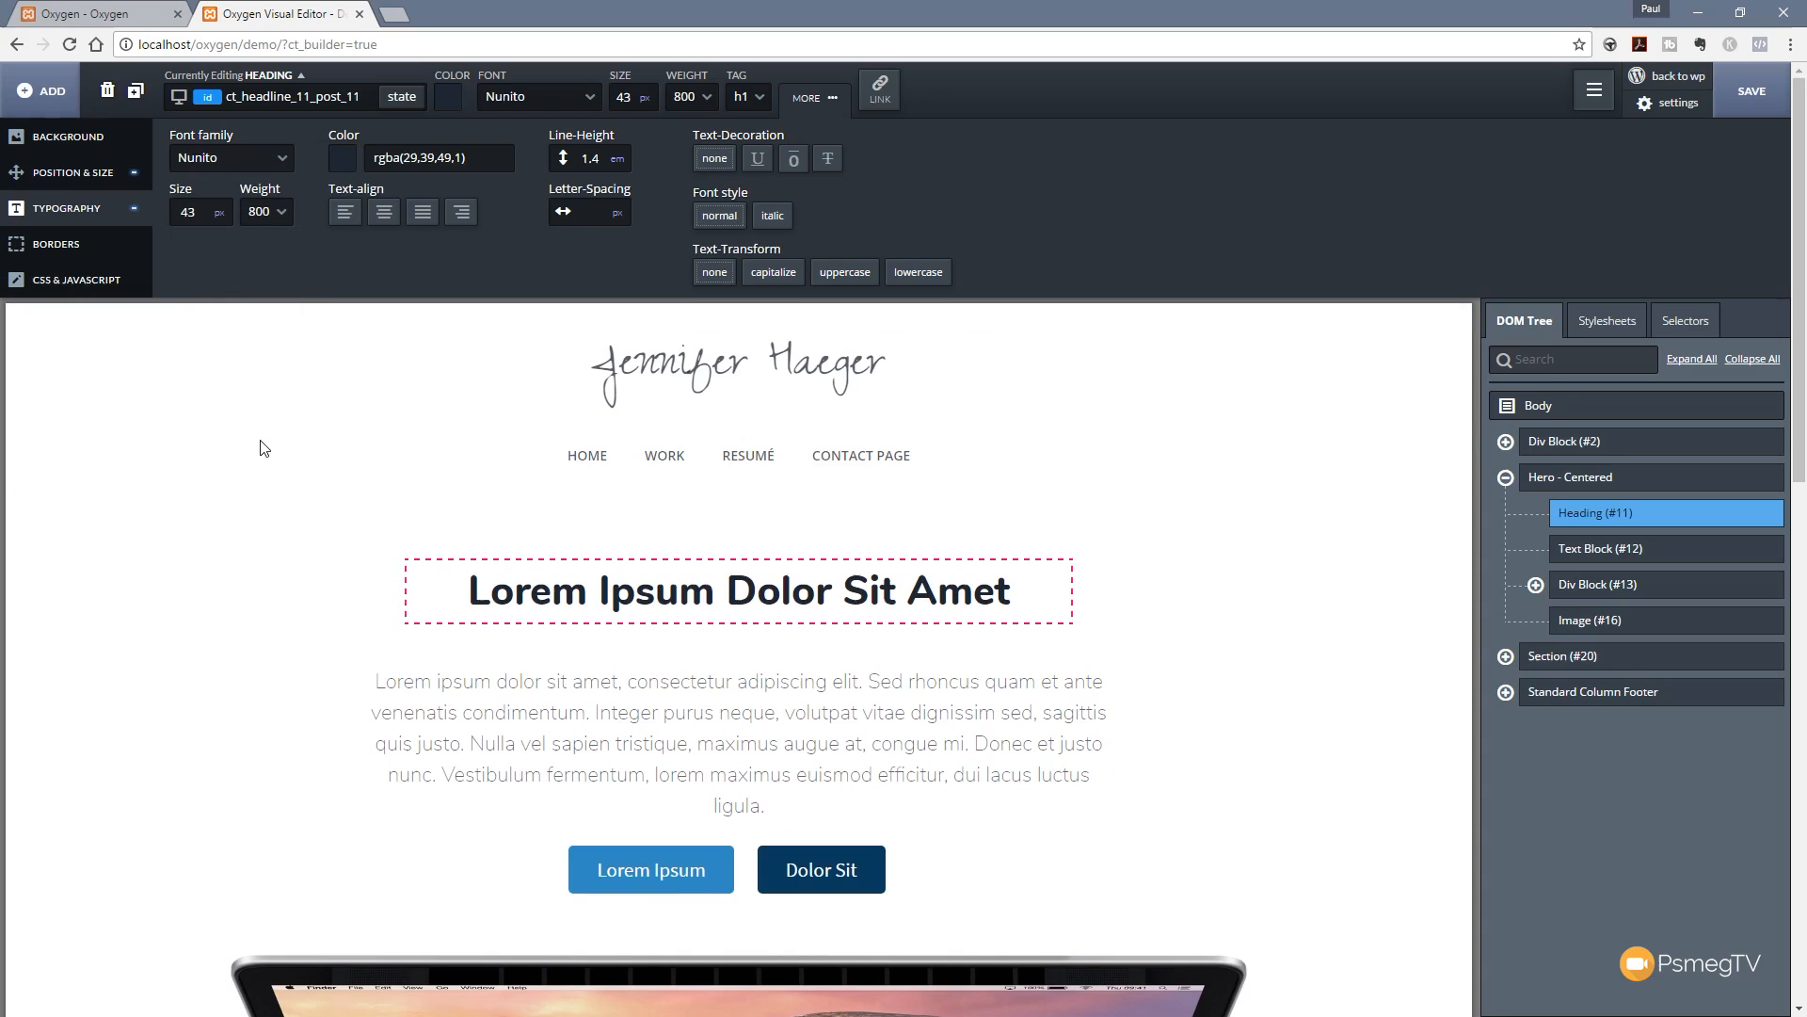
Step: Try a 56 px font size on the hero heading, then reduce it to 51 px
double_click(203, 213)
type("56")
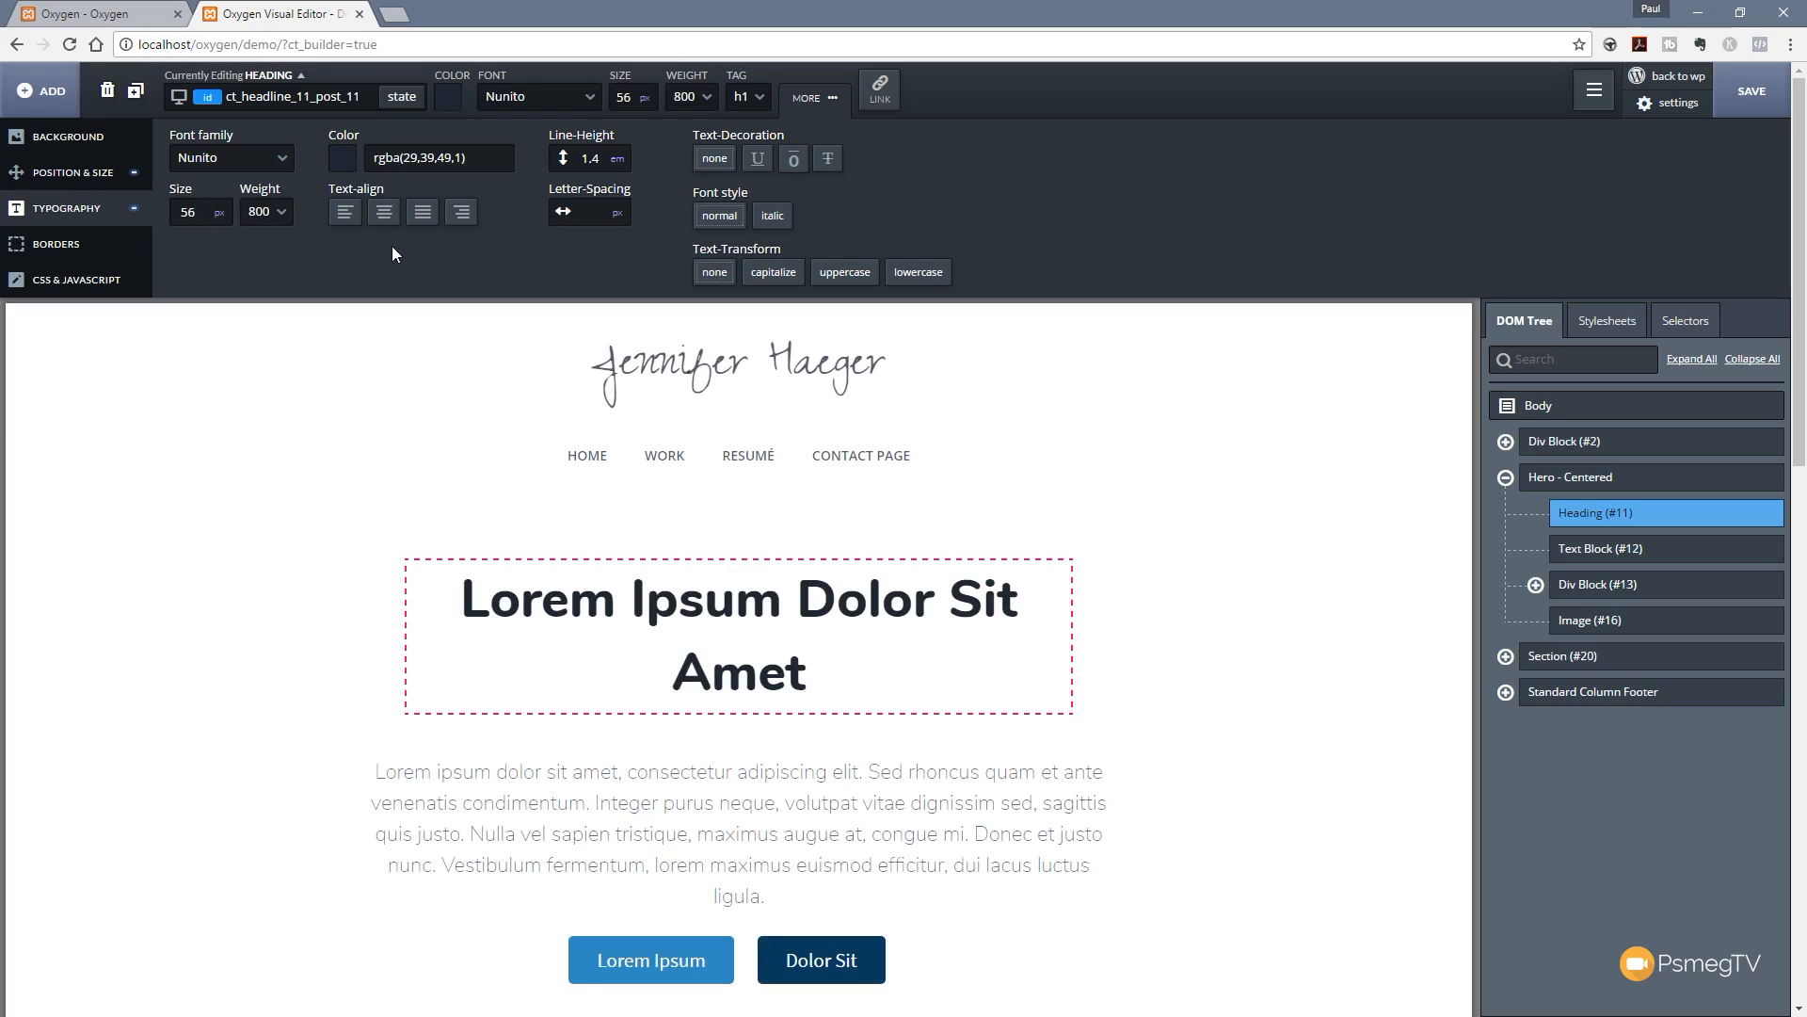
key("Down")
key("Down")
key("Down")
key("Down")
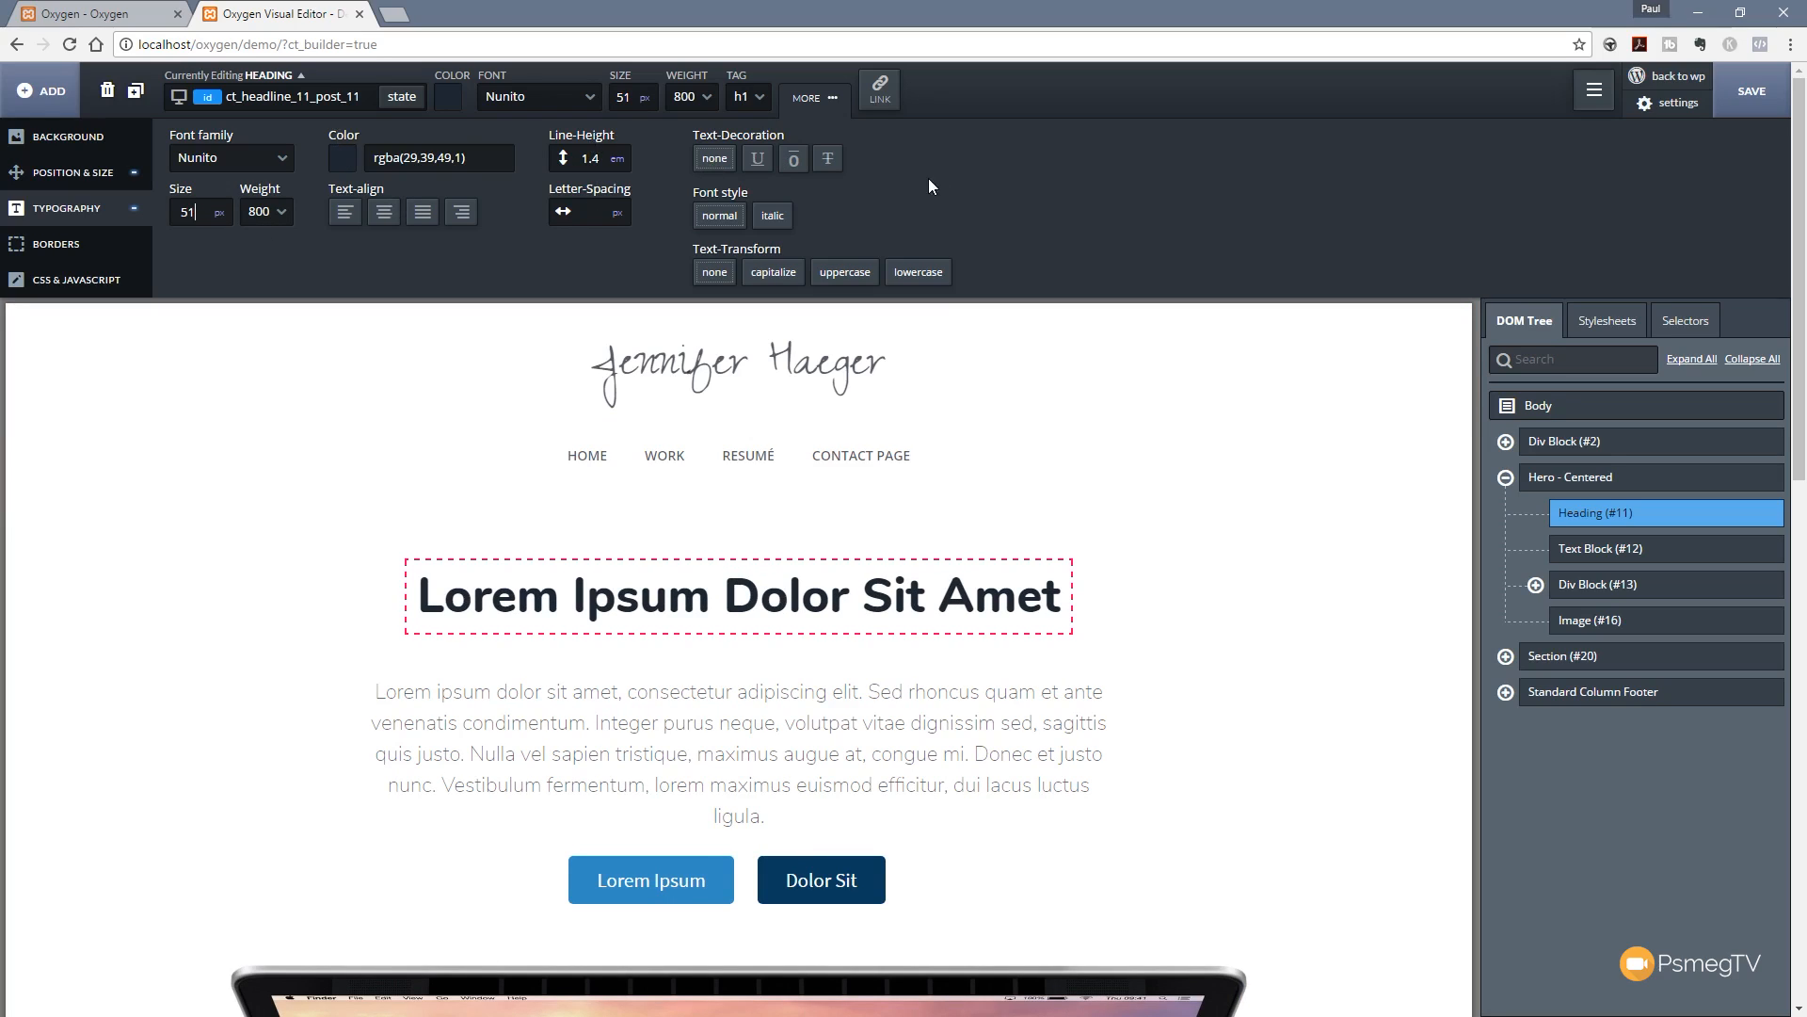
Step: Try the lowercase, uppercase and capitalize text transforms on the hero heading, then return it to none
left_click(915, 275)
left_click(844, 275)
left_click(778, 277)
left_click(723, 281)
Step: Give the hero heading a dashed 1 px border along its bottom edge in grey rgba(168,168,168,1.0)
left_click(63, 247)
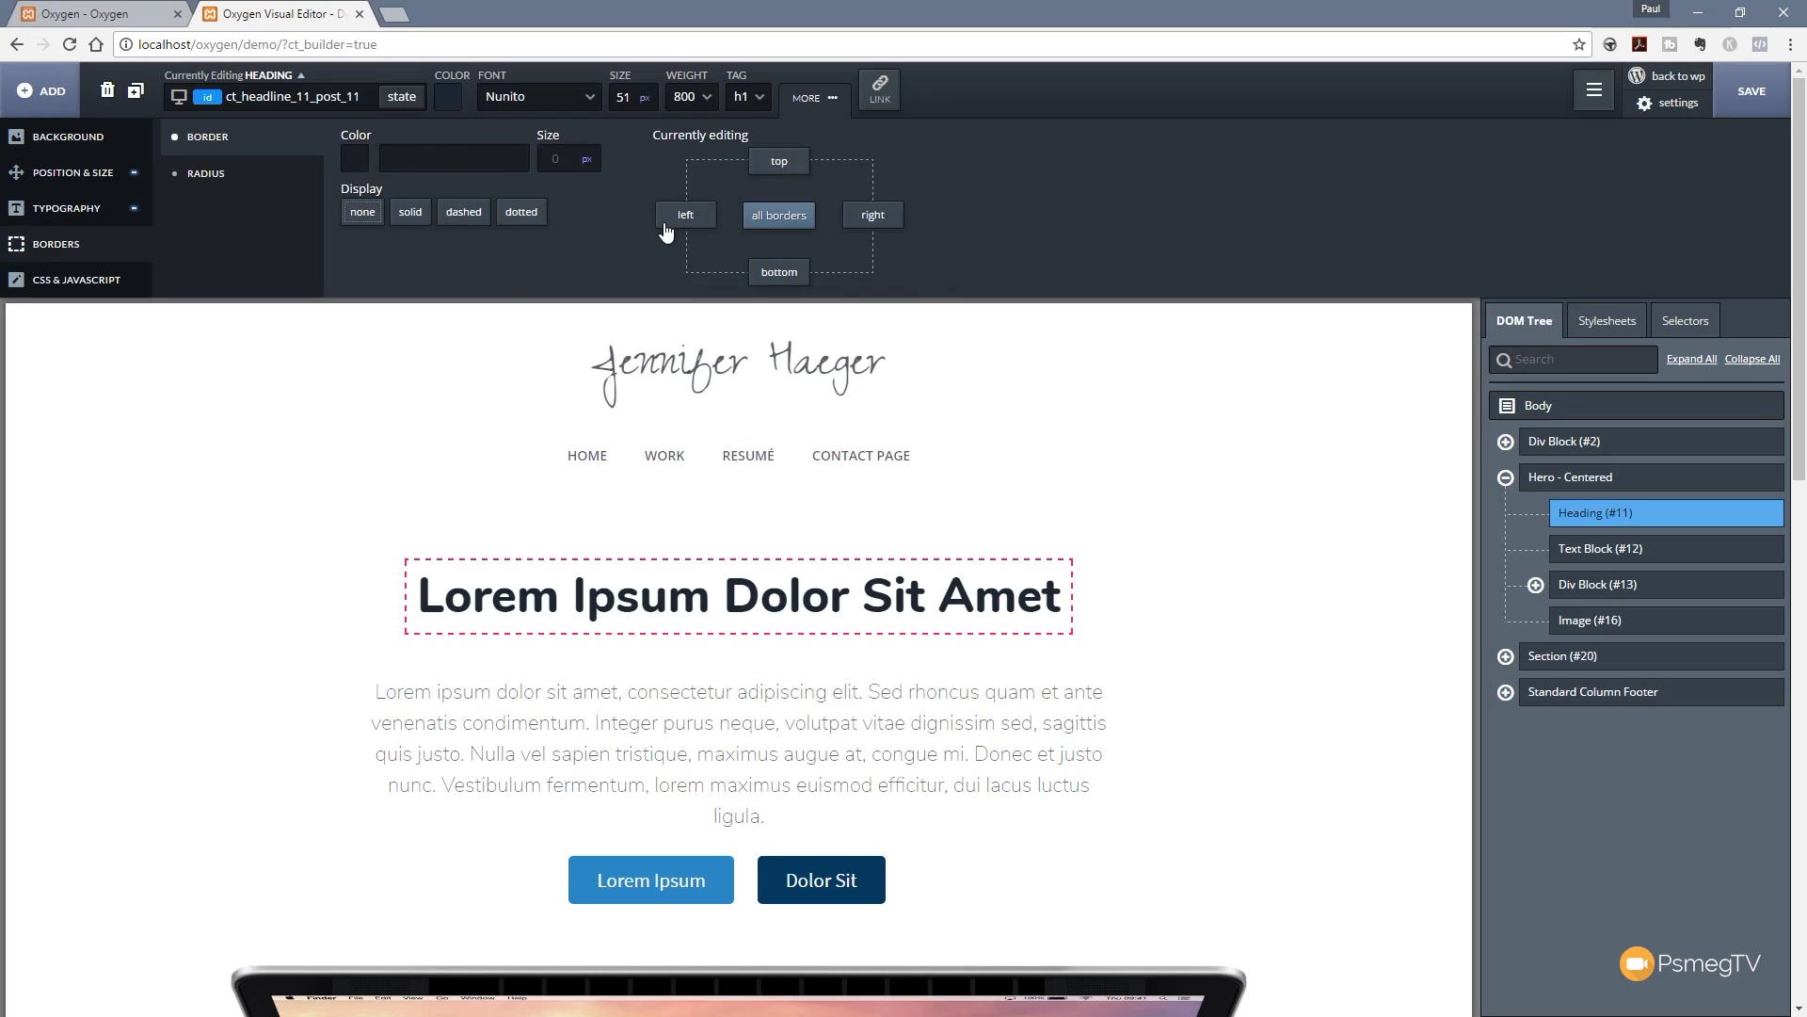
left_click(785, 275)
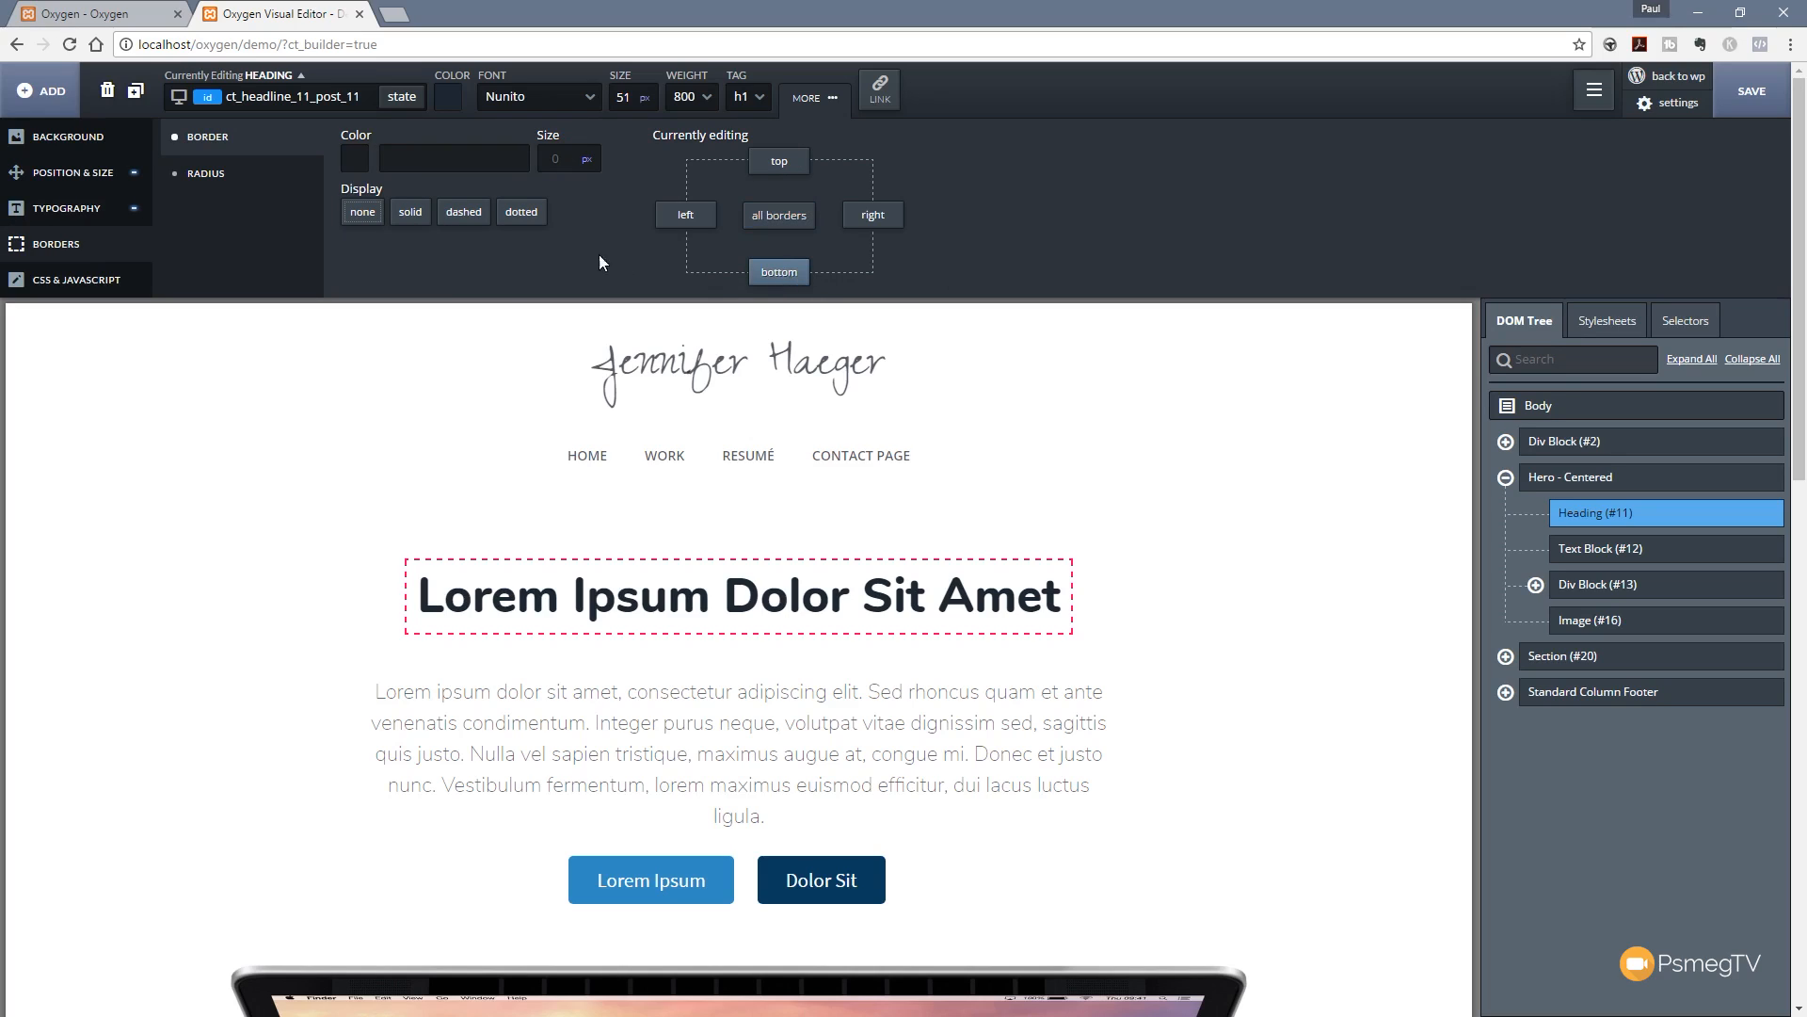
left_click(409, 213)
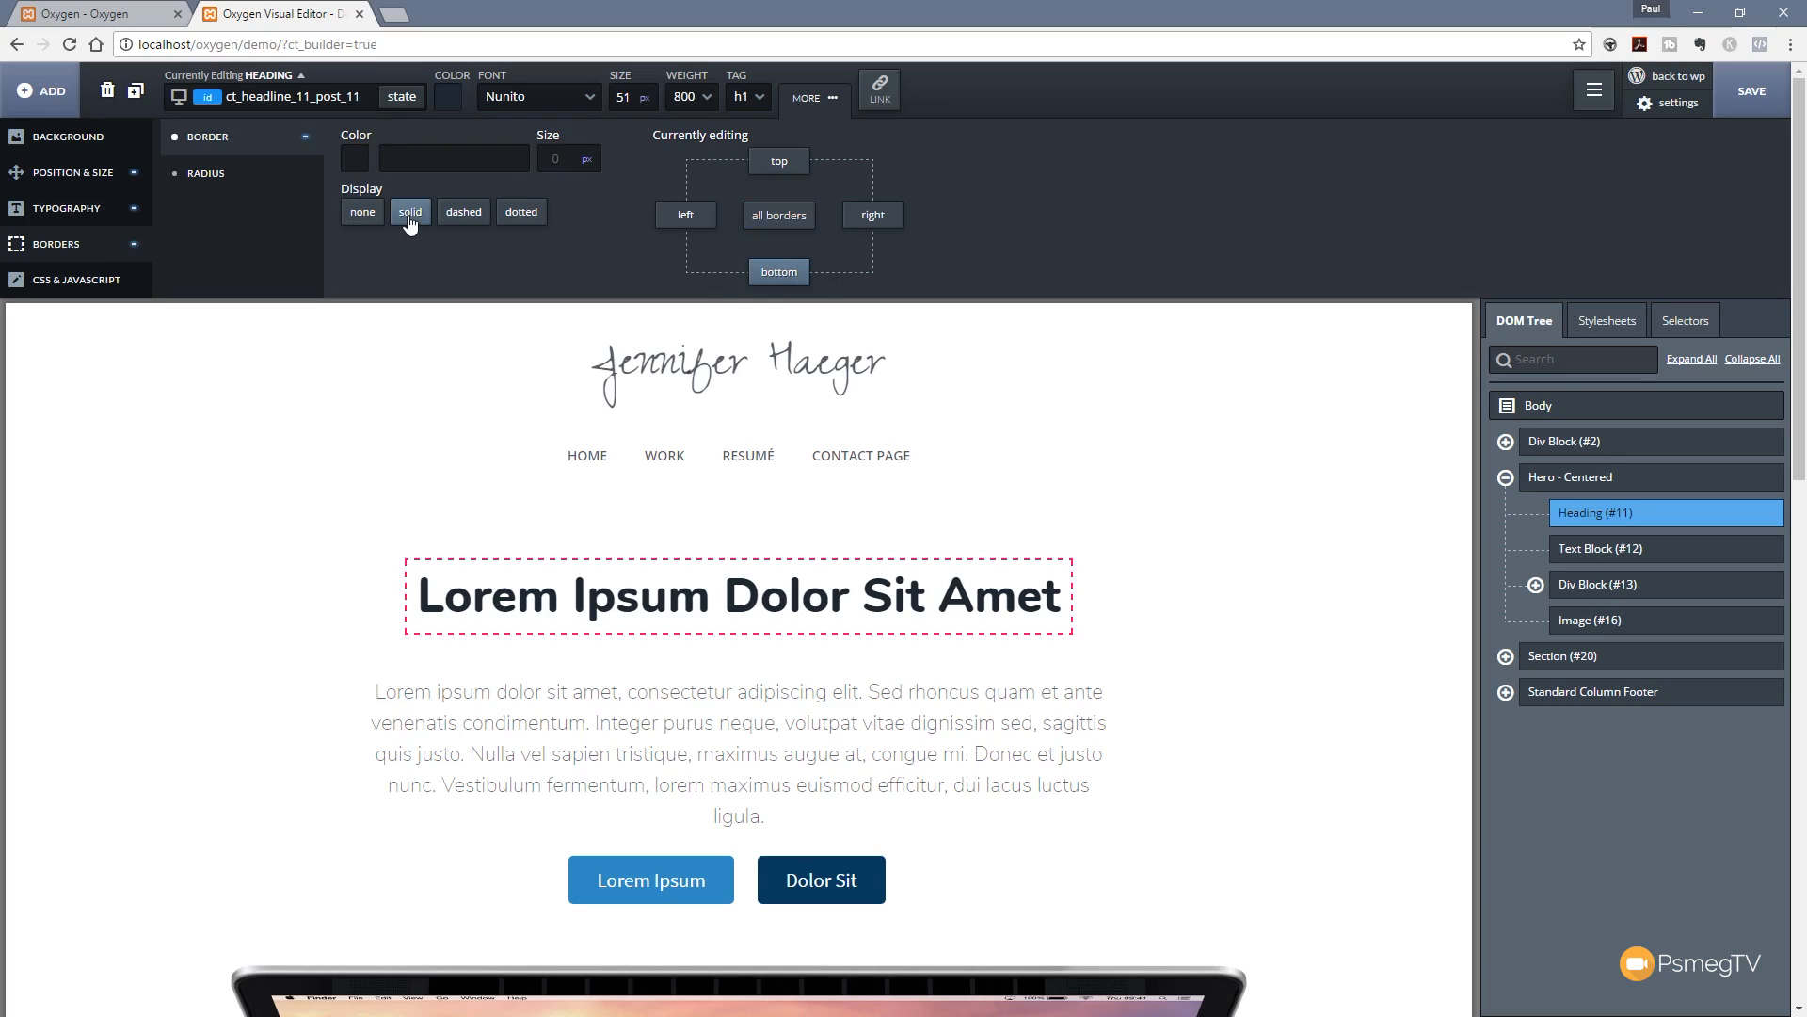
left_click(353, 158)
left_click_drag(404, 250, 337, 246)
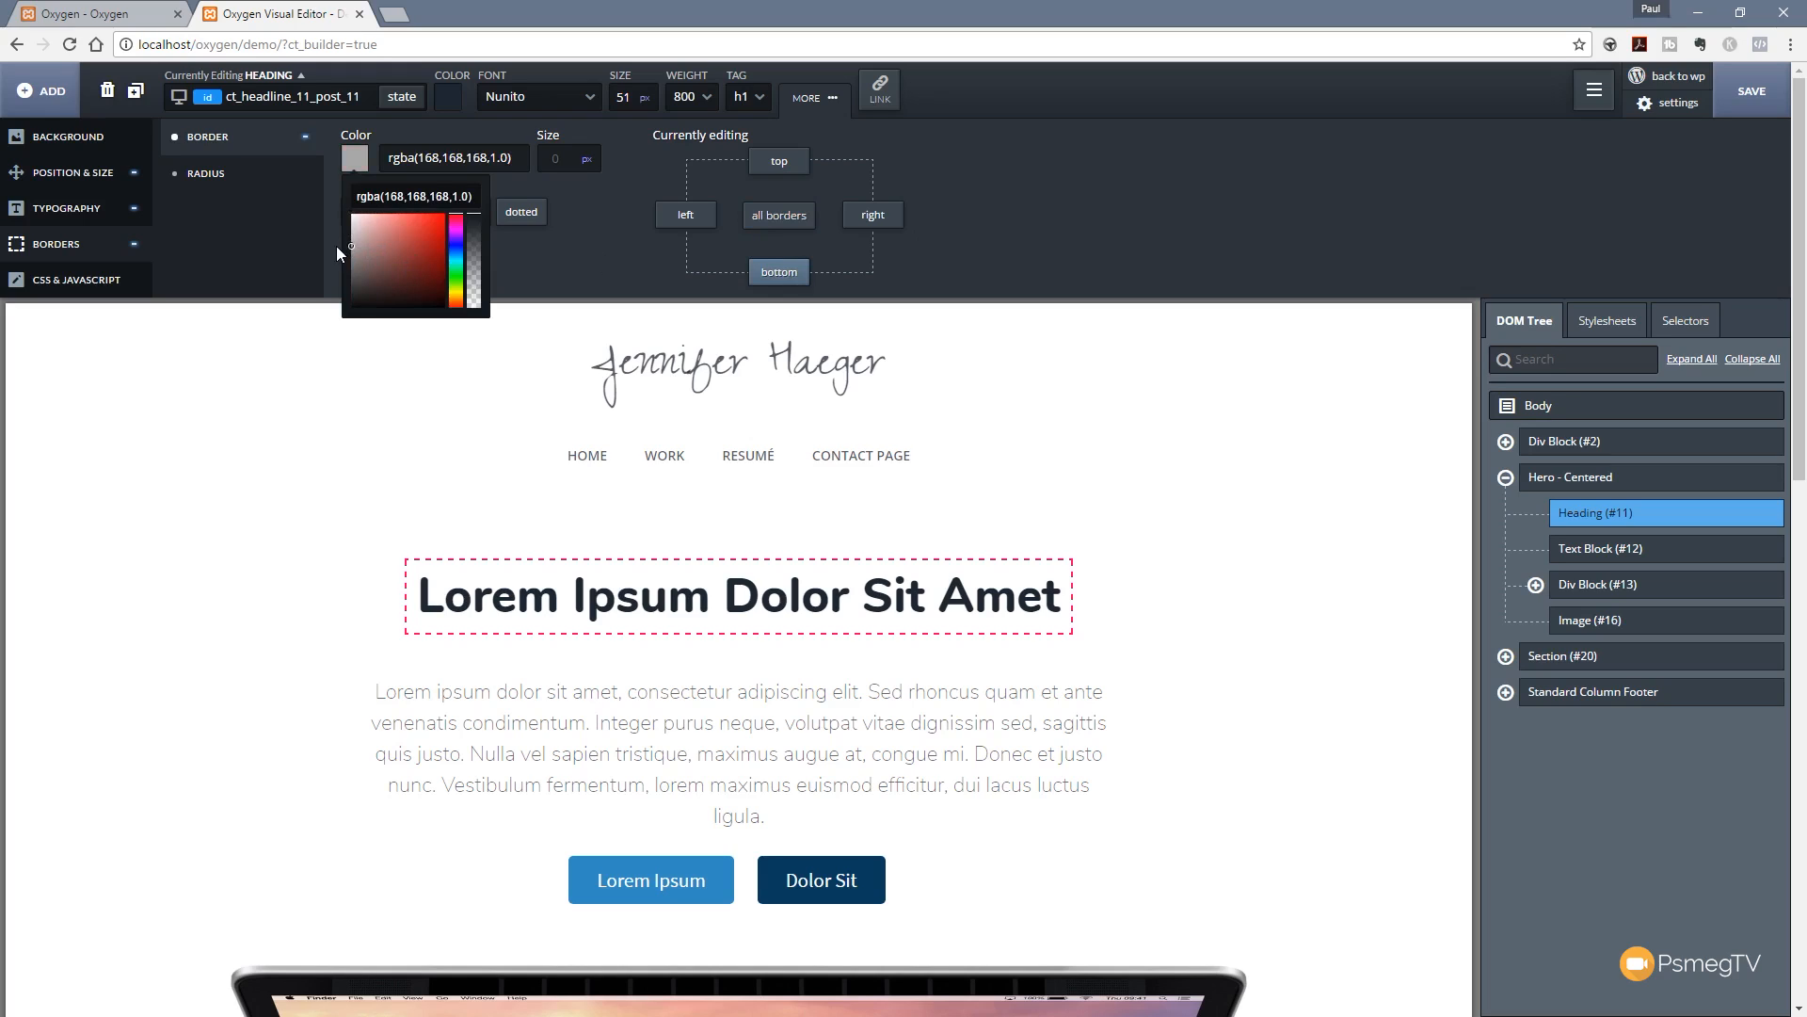
left_click(589, 224)
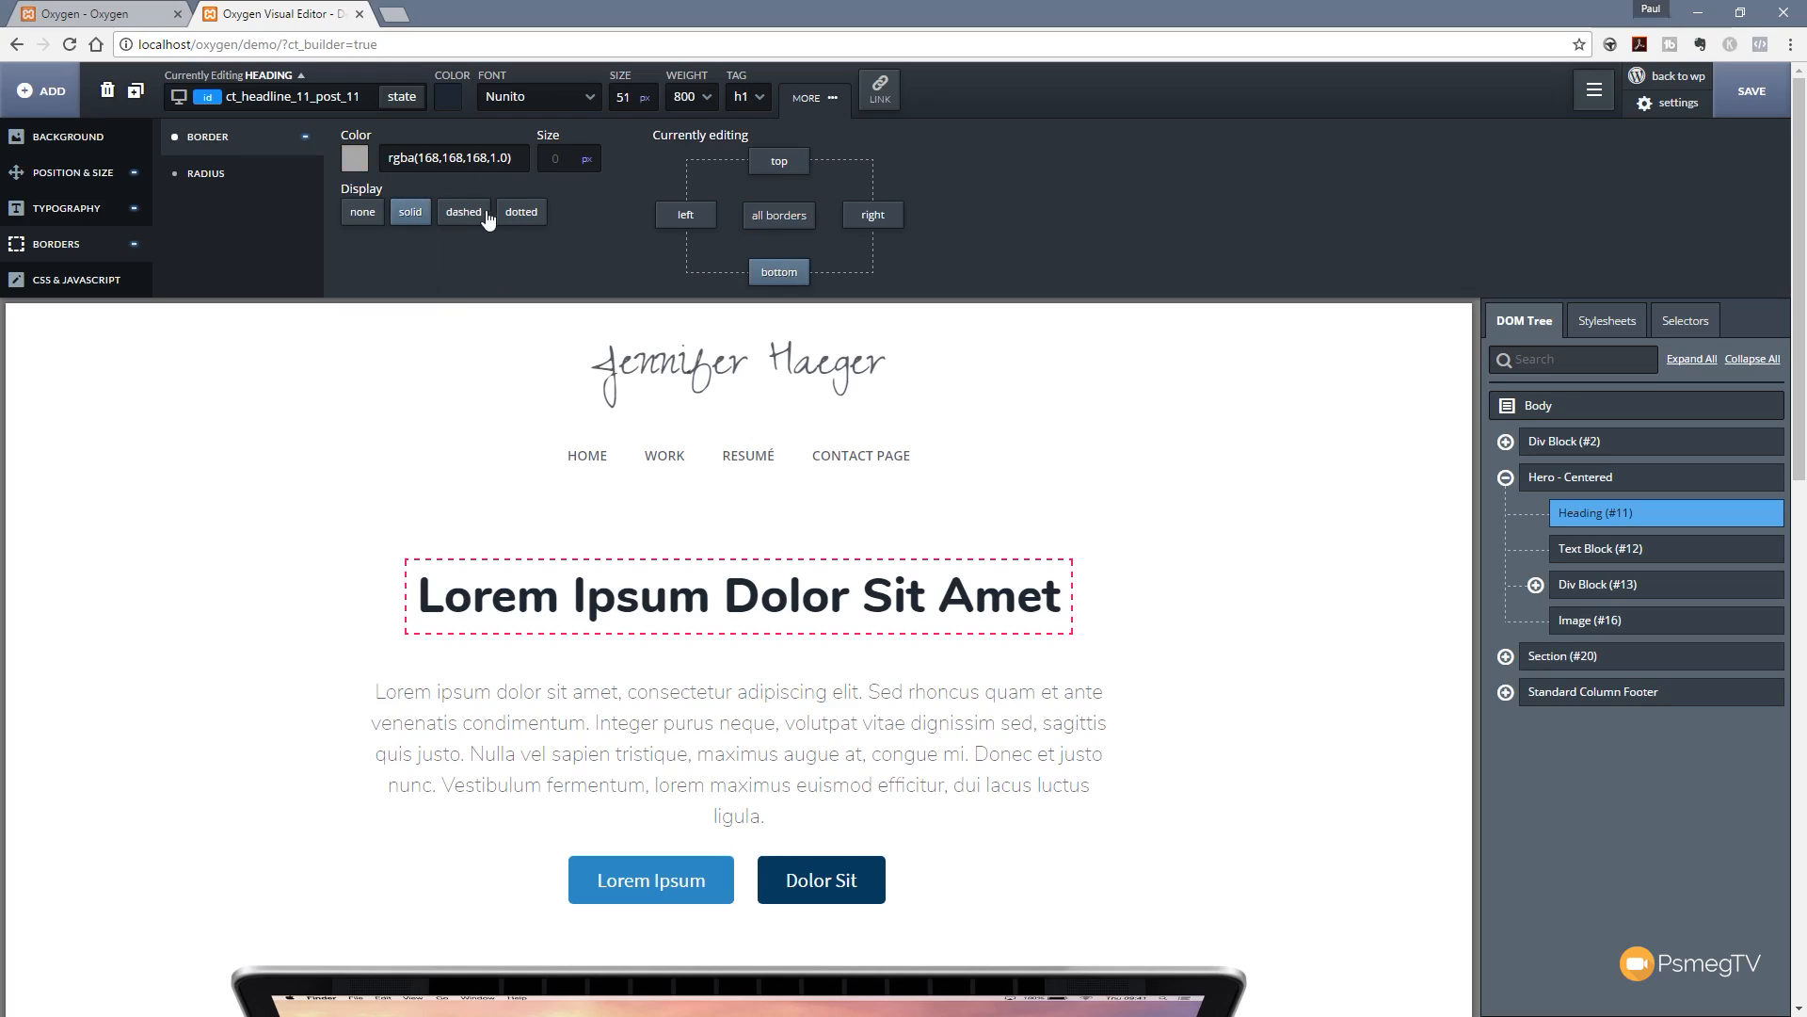
left_click(464, 213)
left_click(565, 158)
type("1")
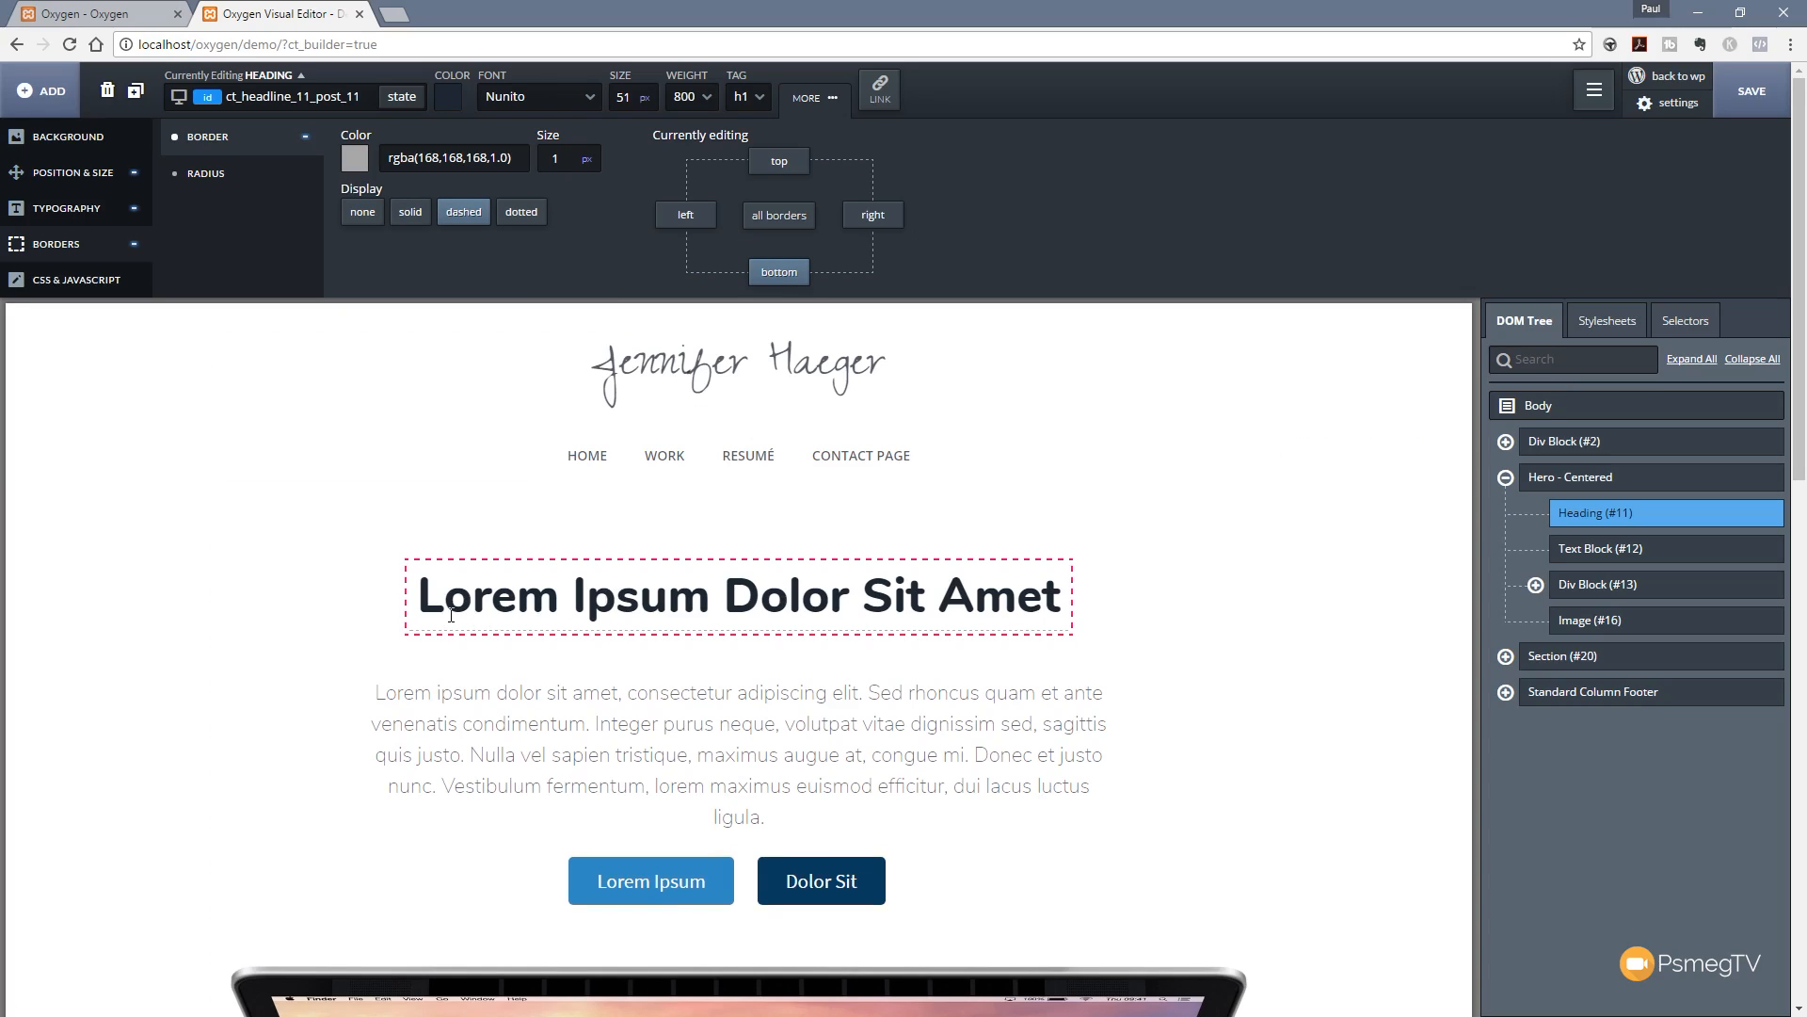
Step: Add the custom CSS rule color:black!important; to the hero's paragraph text block, then view its JavaScript settings
left_click(1102, 806)
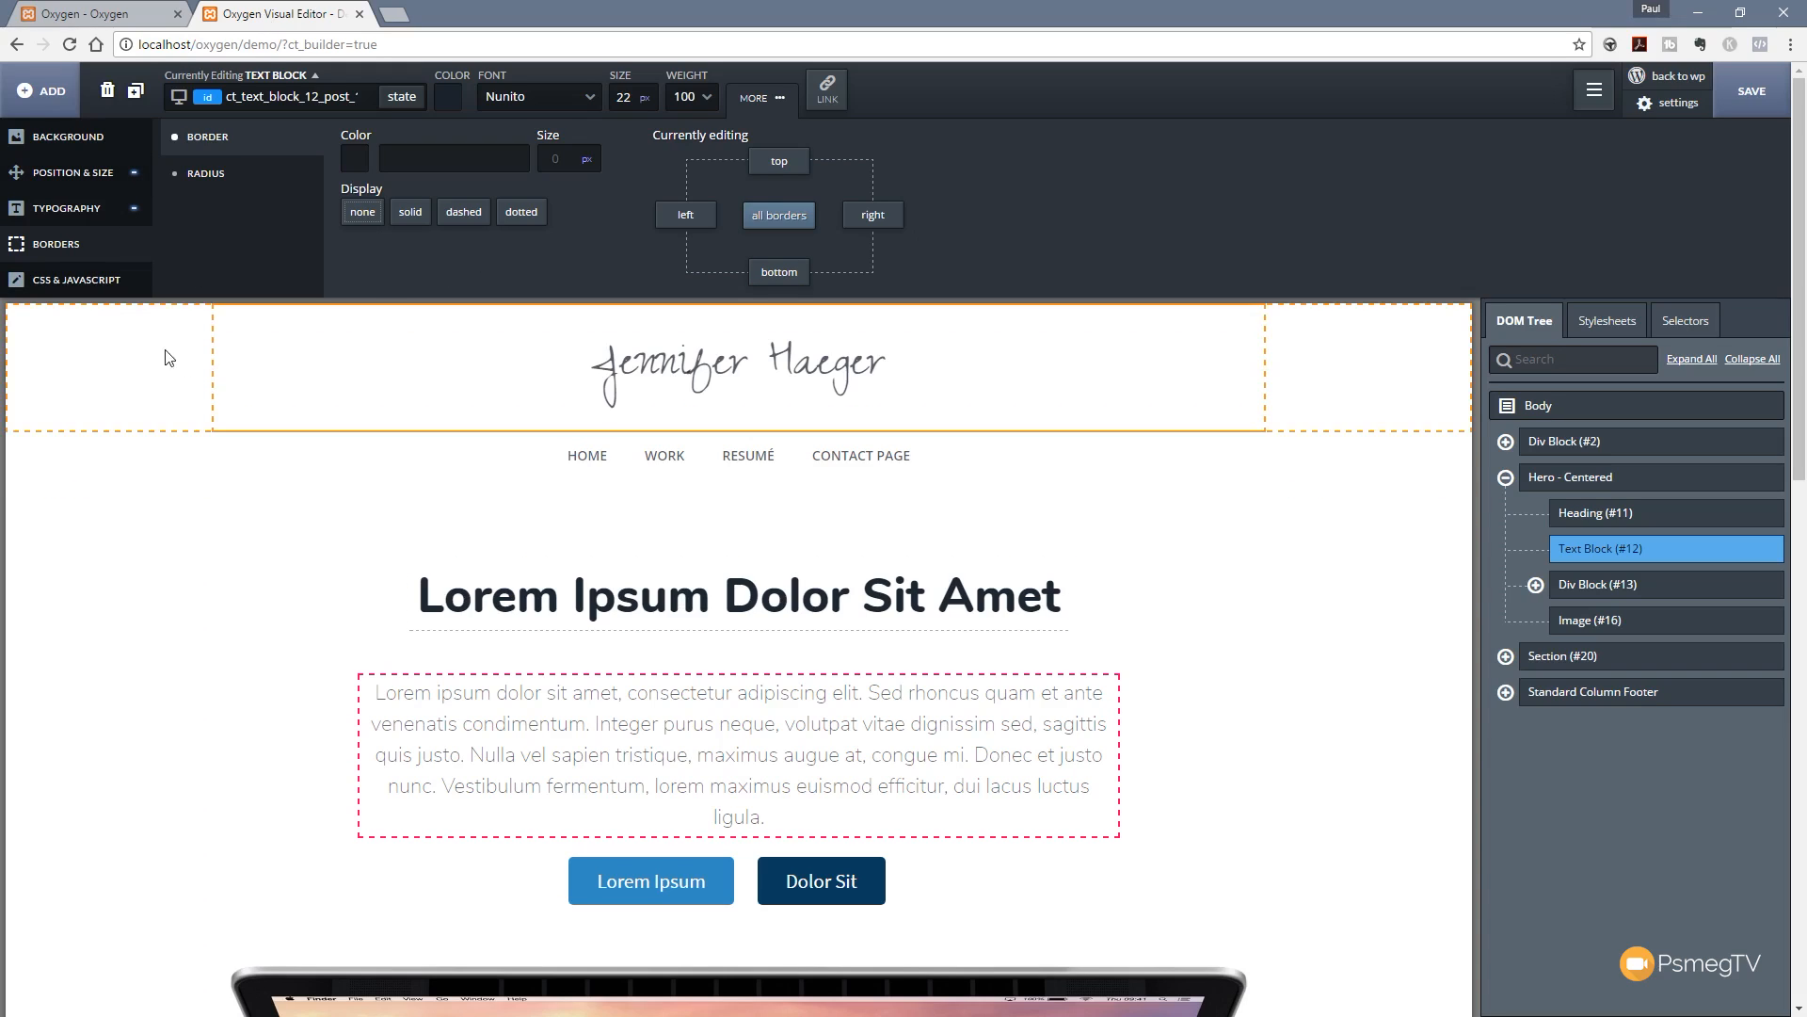
left_click(85, 285)
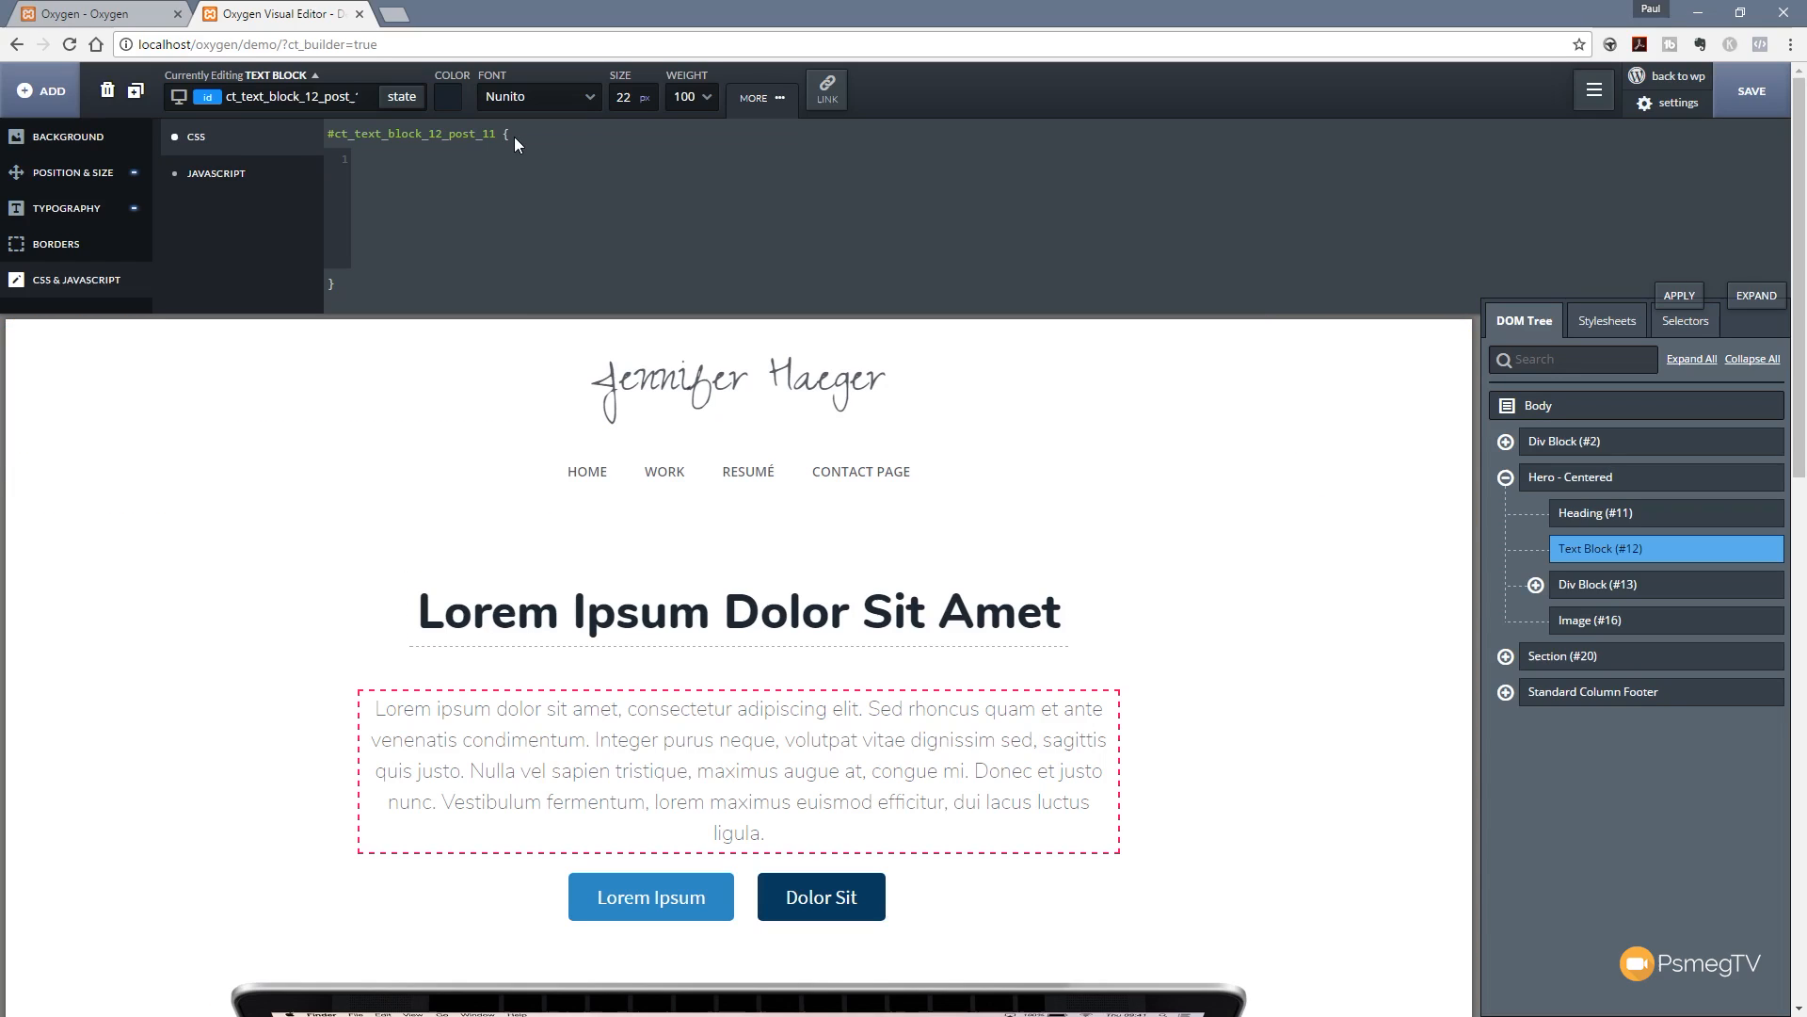
left_click(378, 166)
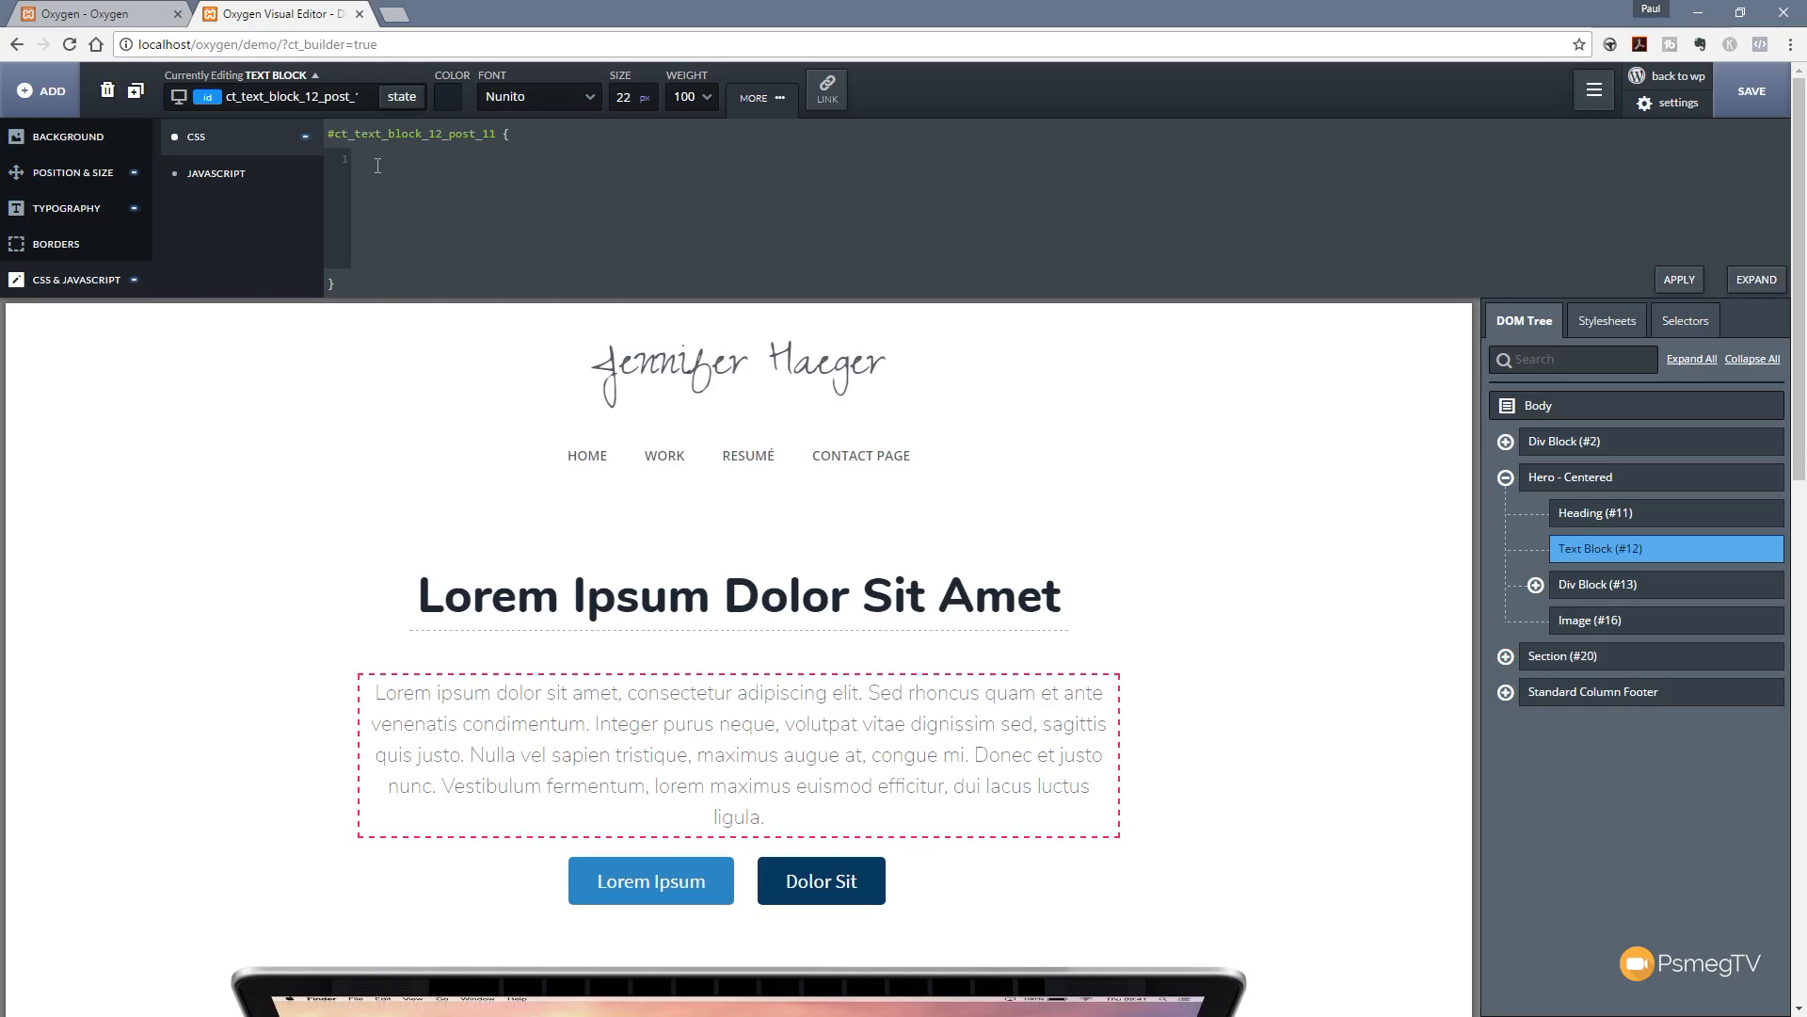
type("color:black!important;")
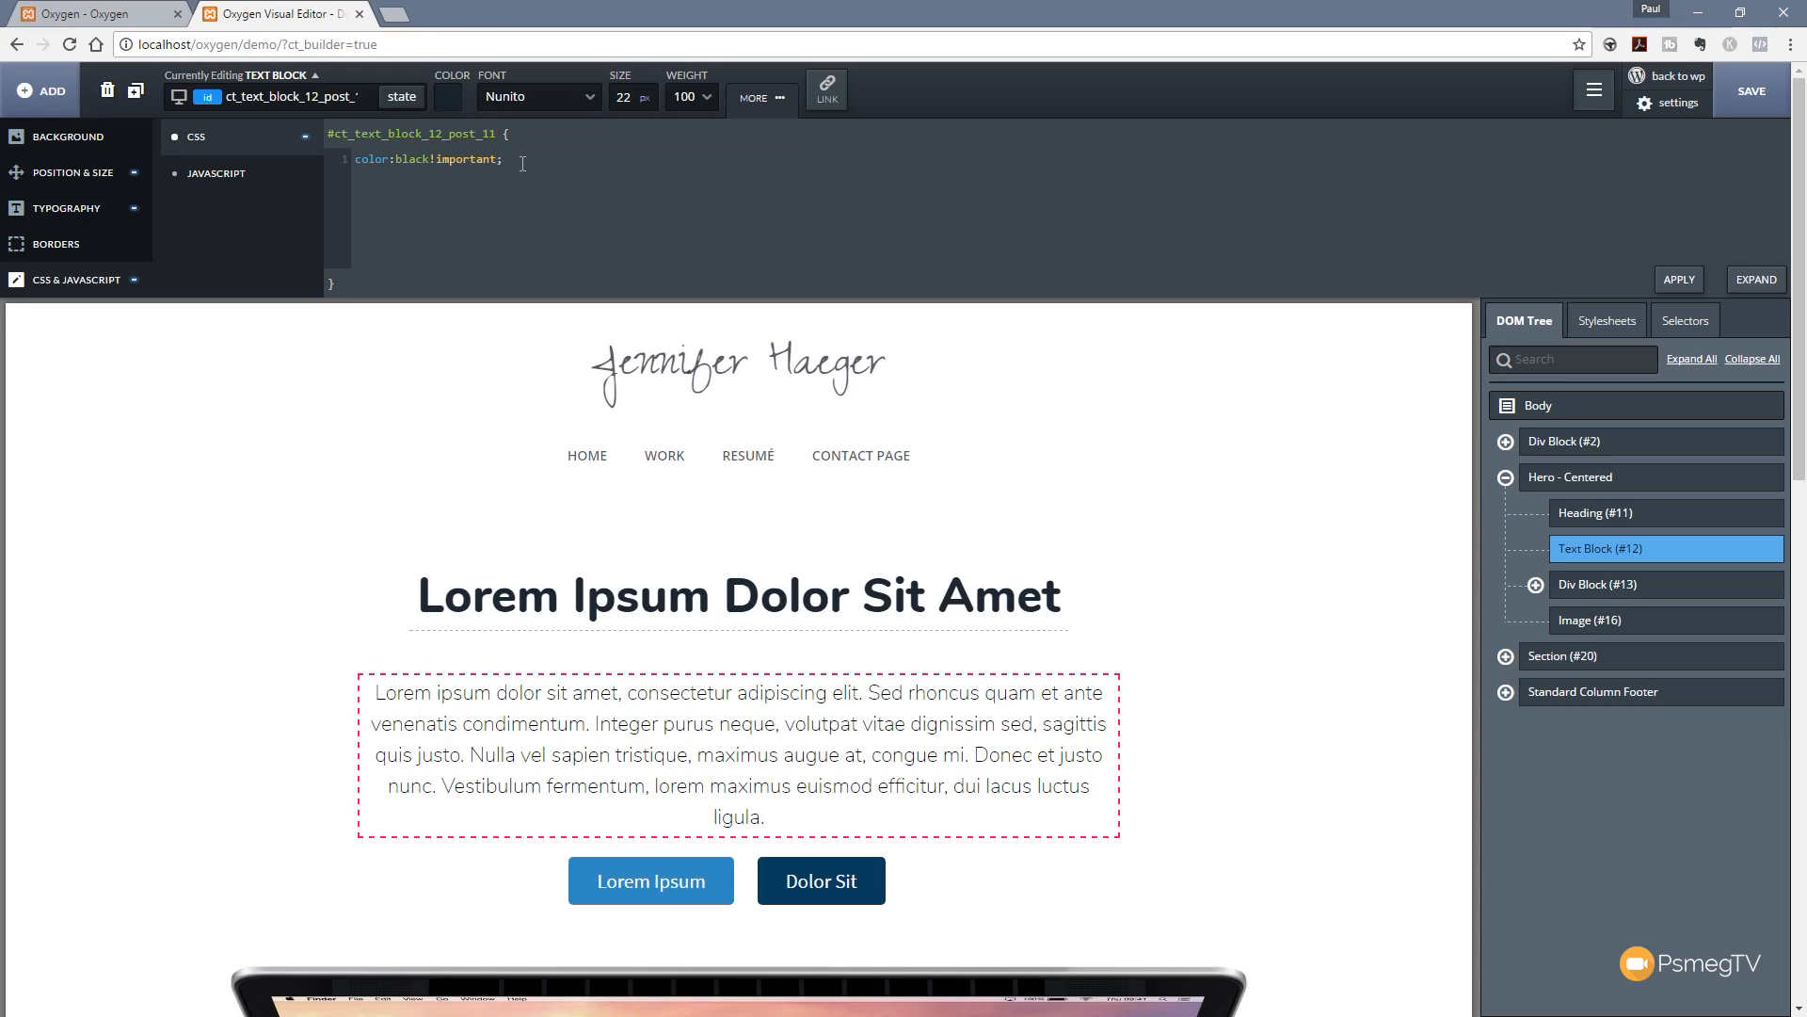
left_click(242, 184)
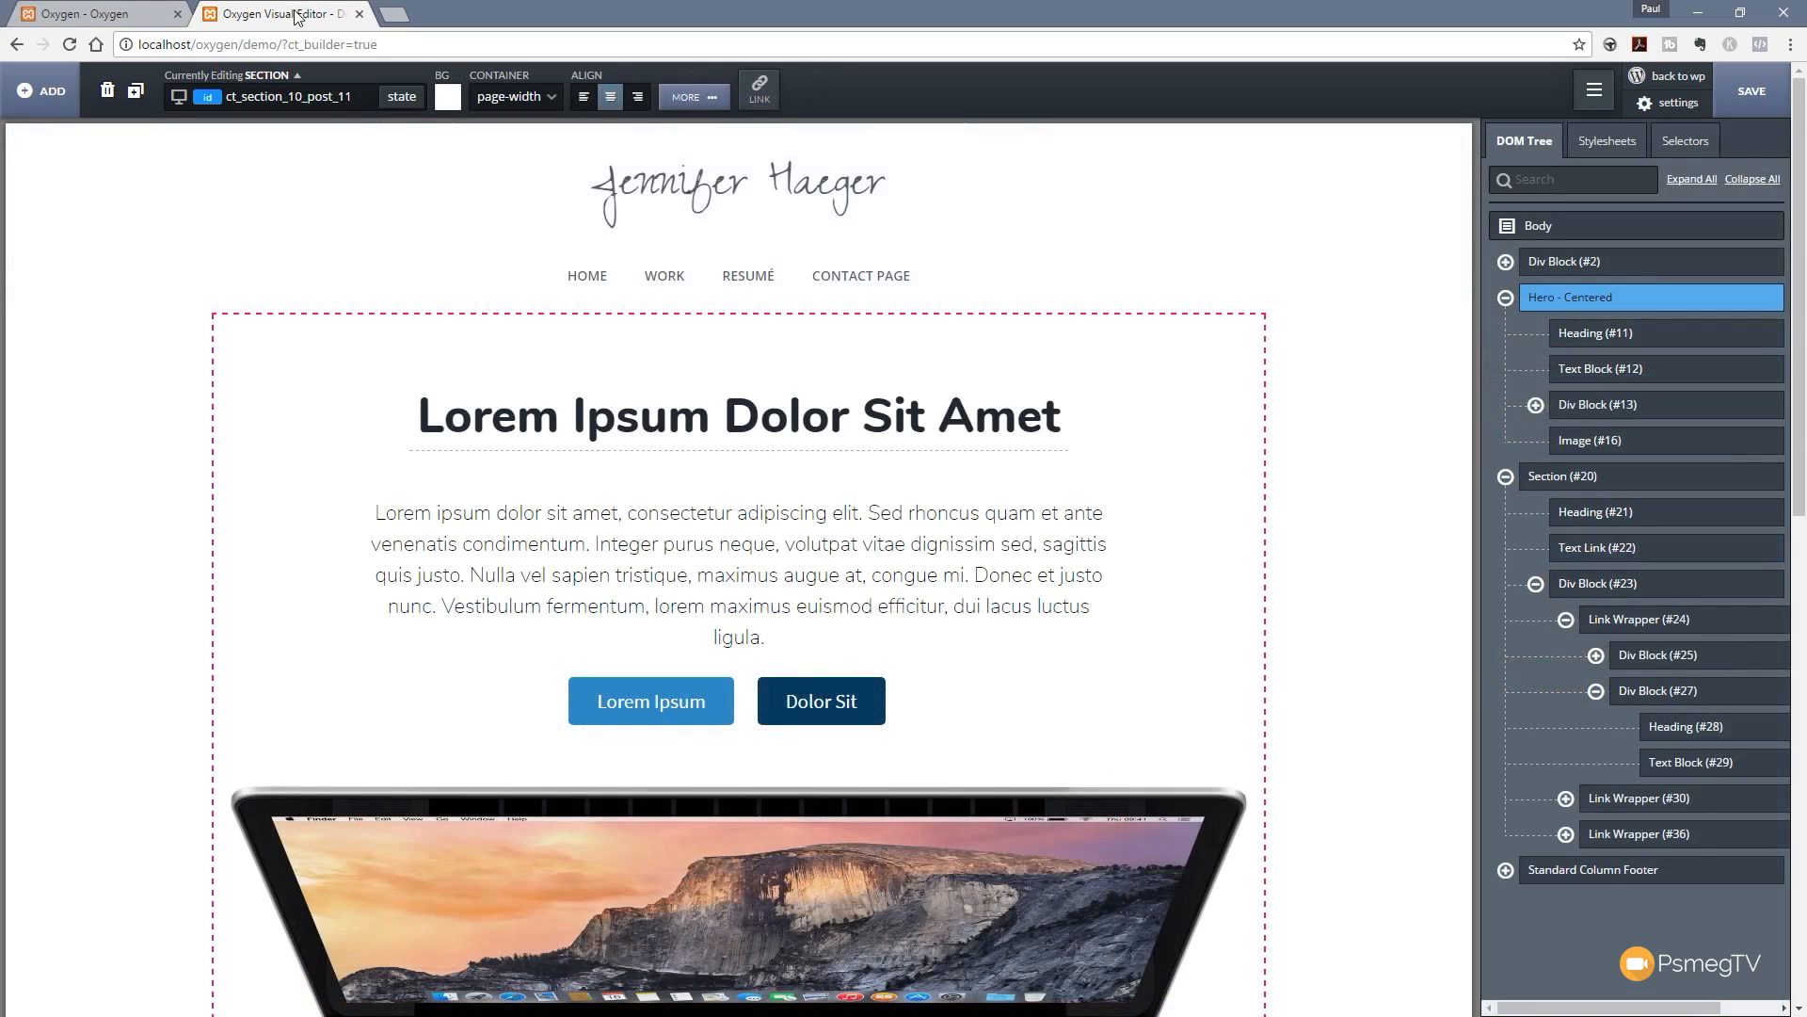
Step: Replace the hero's laptop image with Apple-MacBook-2015.jpg from the media library
scroll(138, 675, "down", 5)
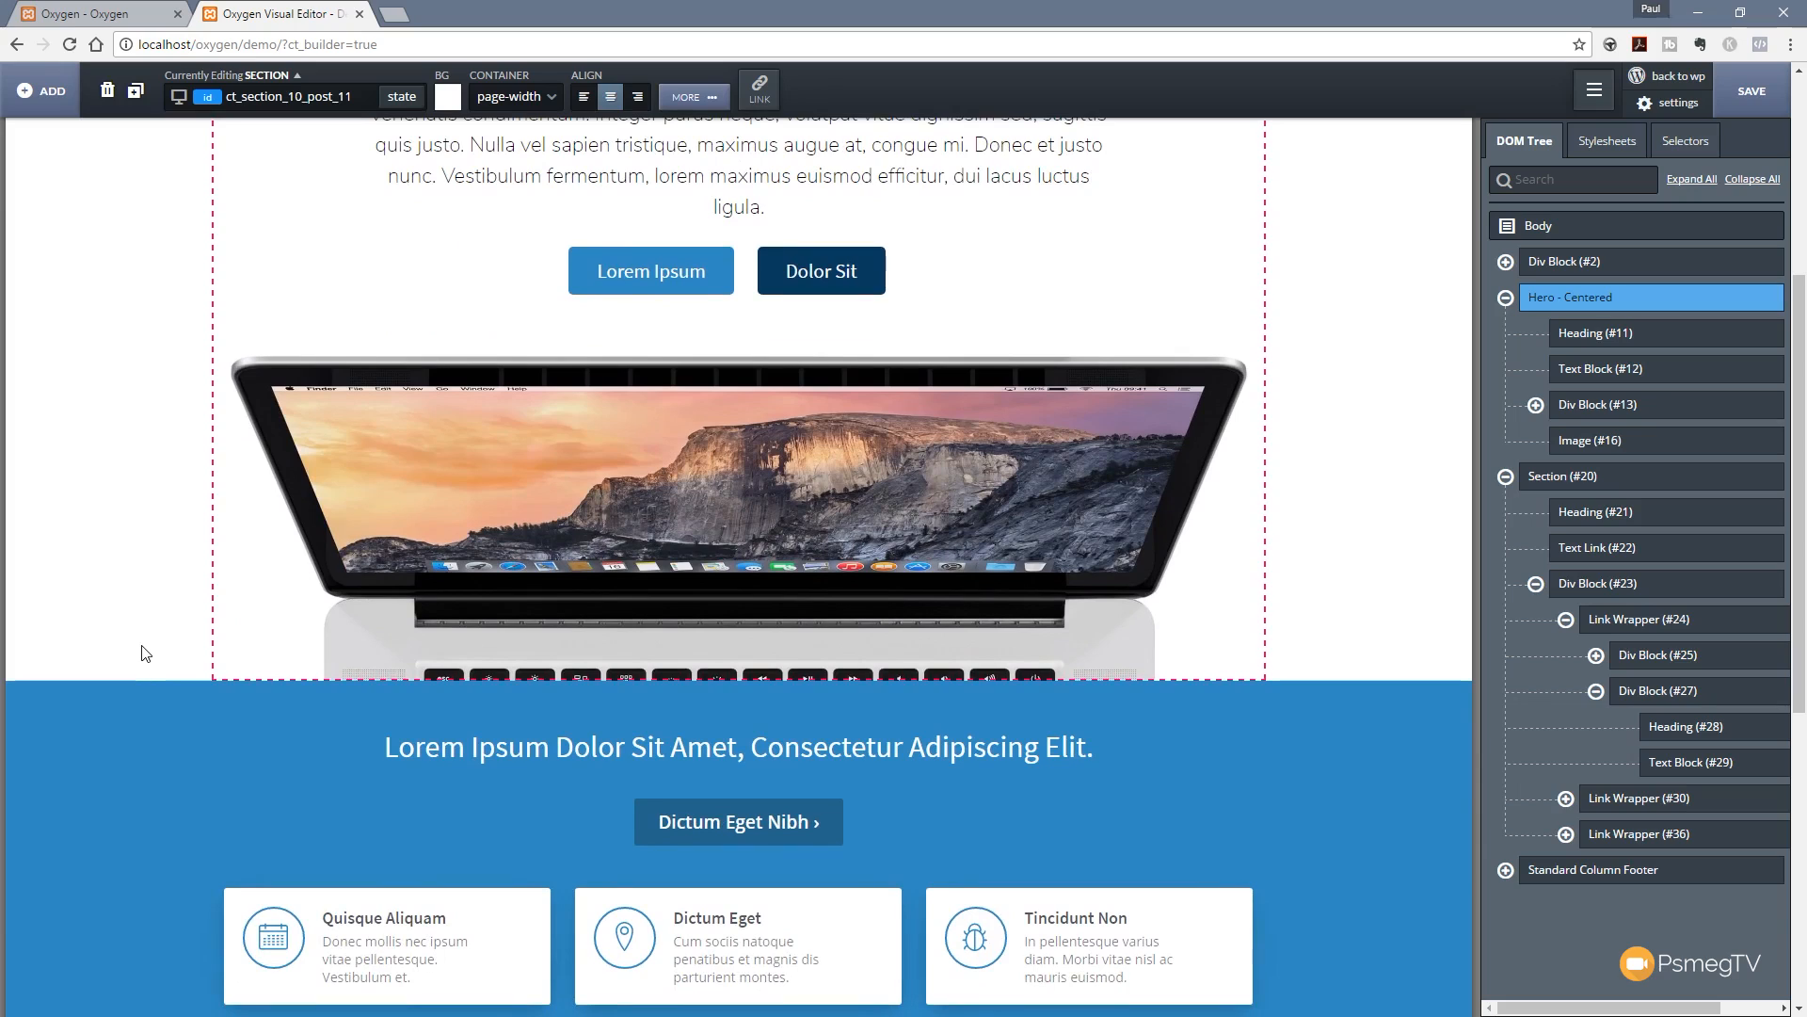
left_click(694, 465)
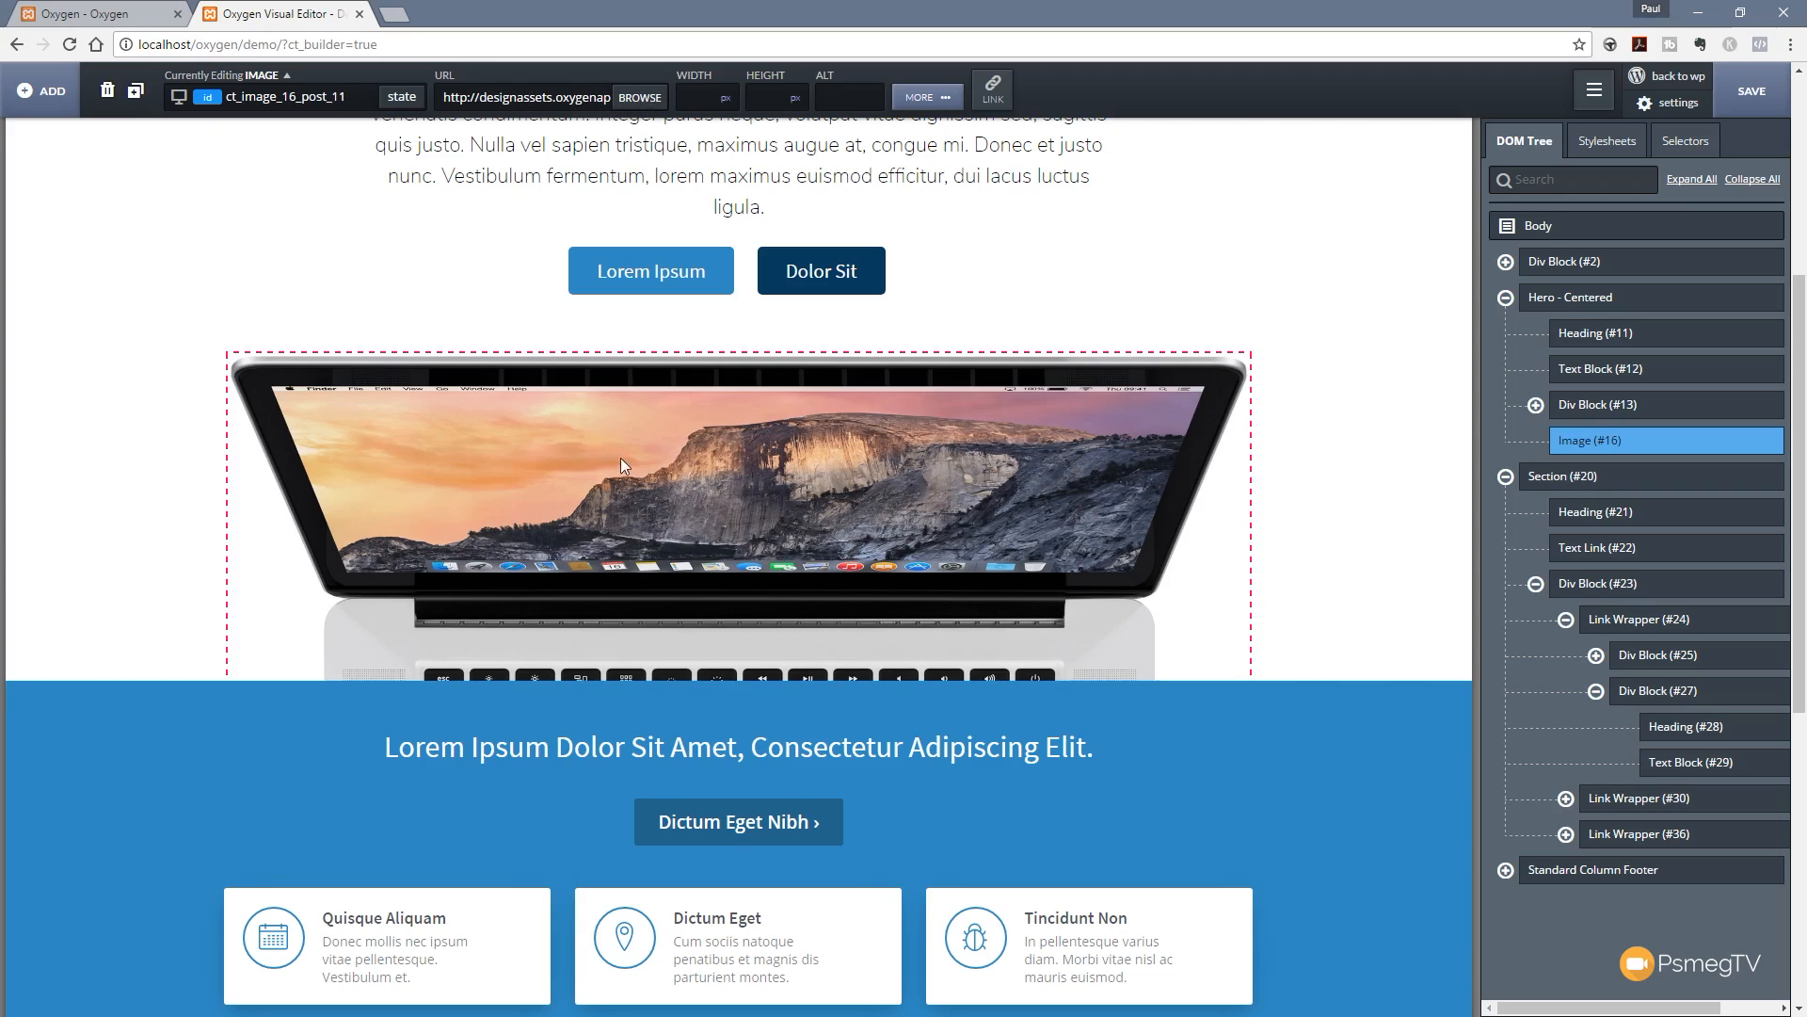
left_click(641, 98)
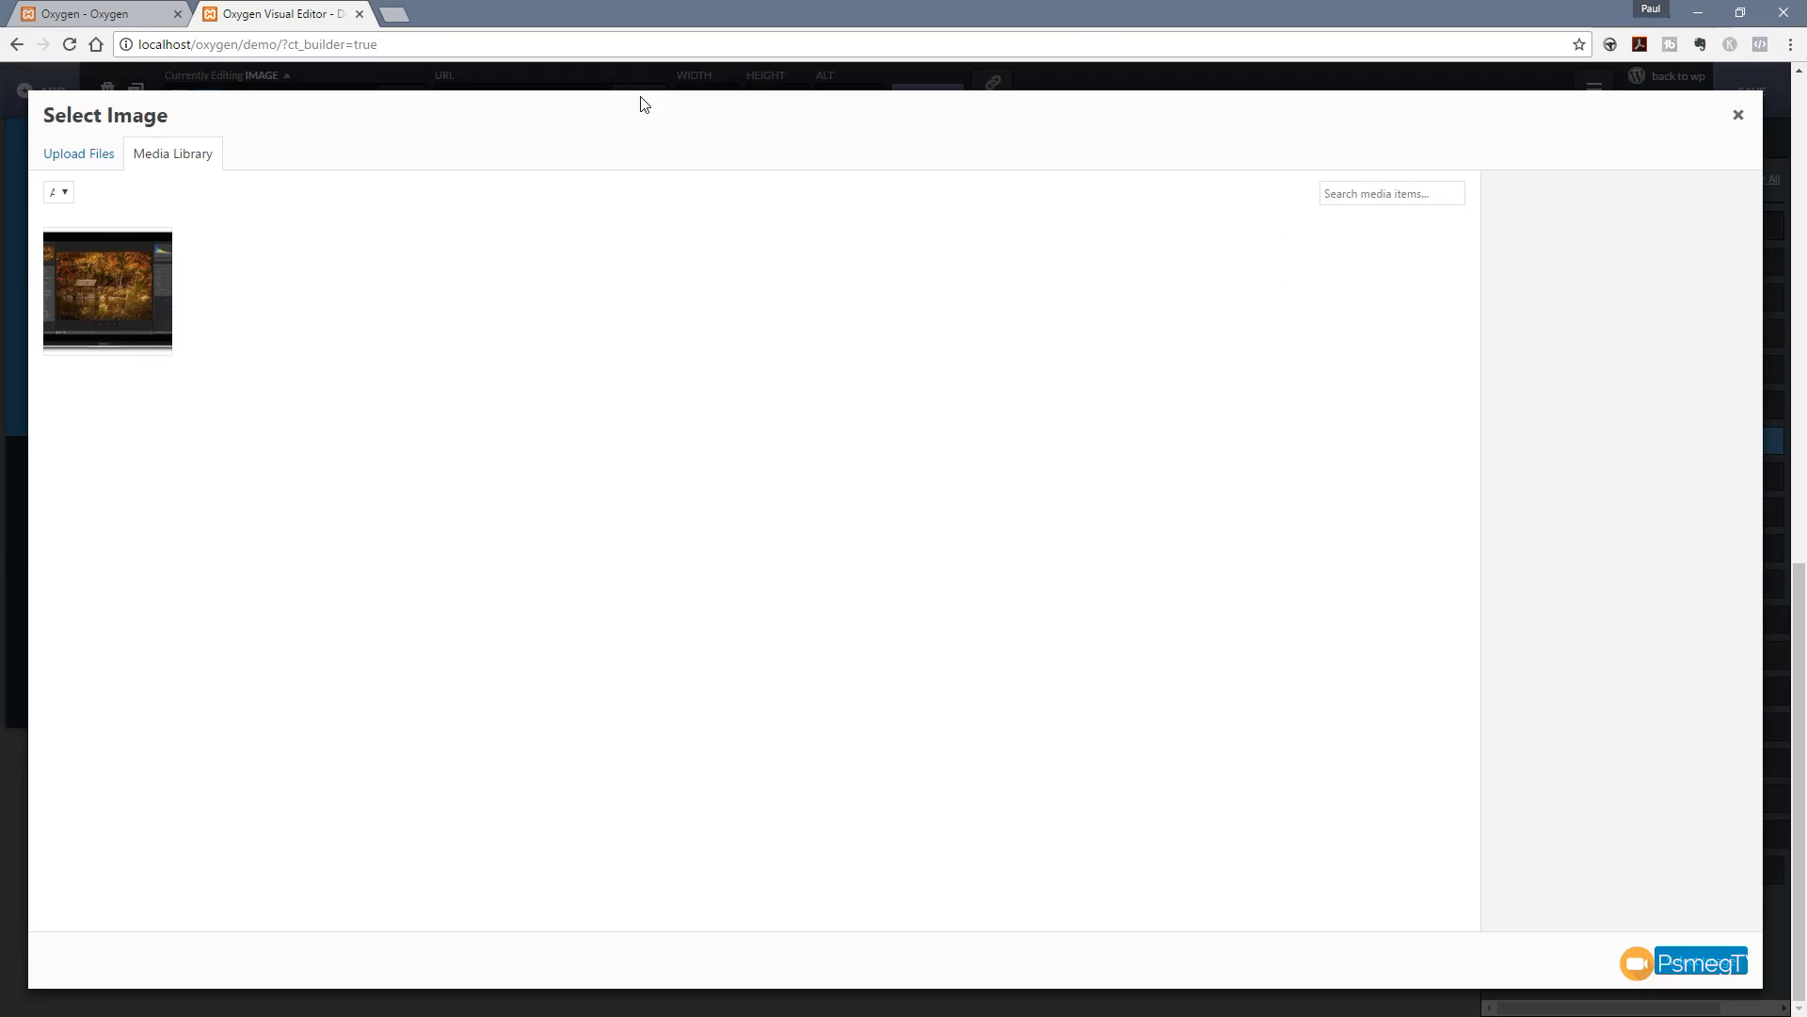
left_click(105, 311)
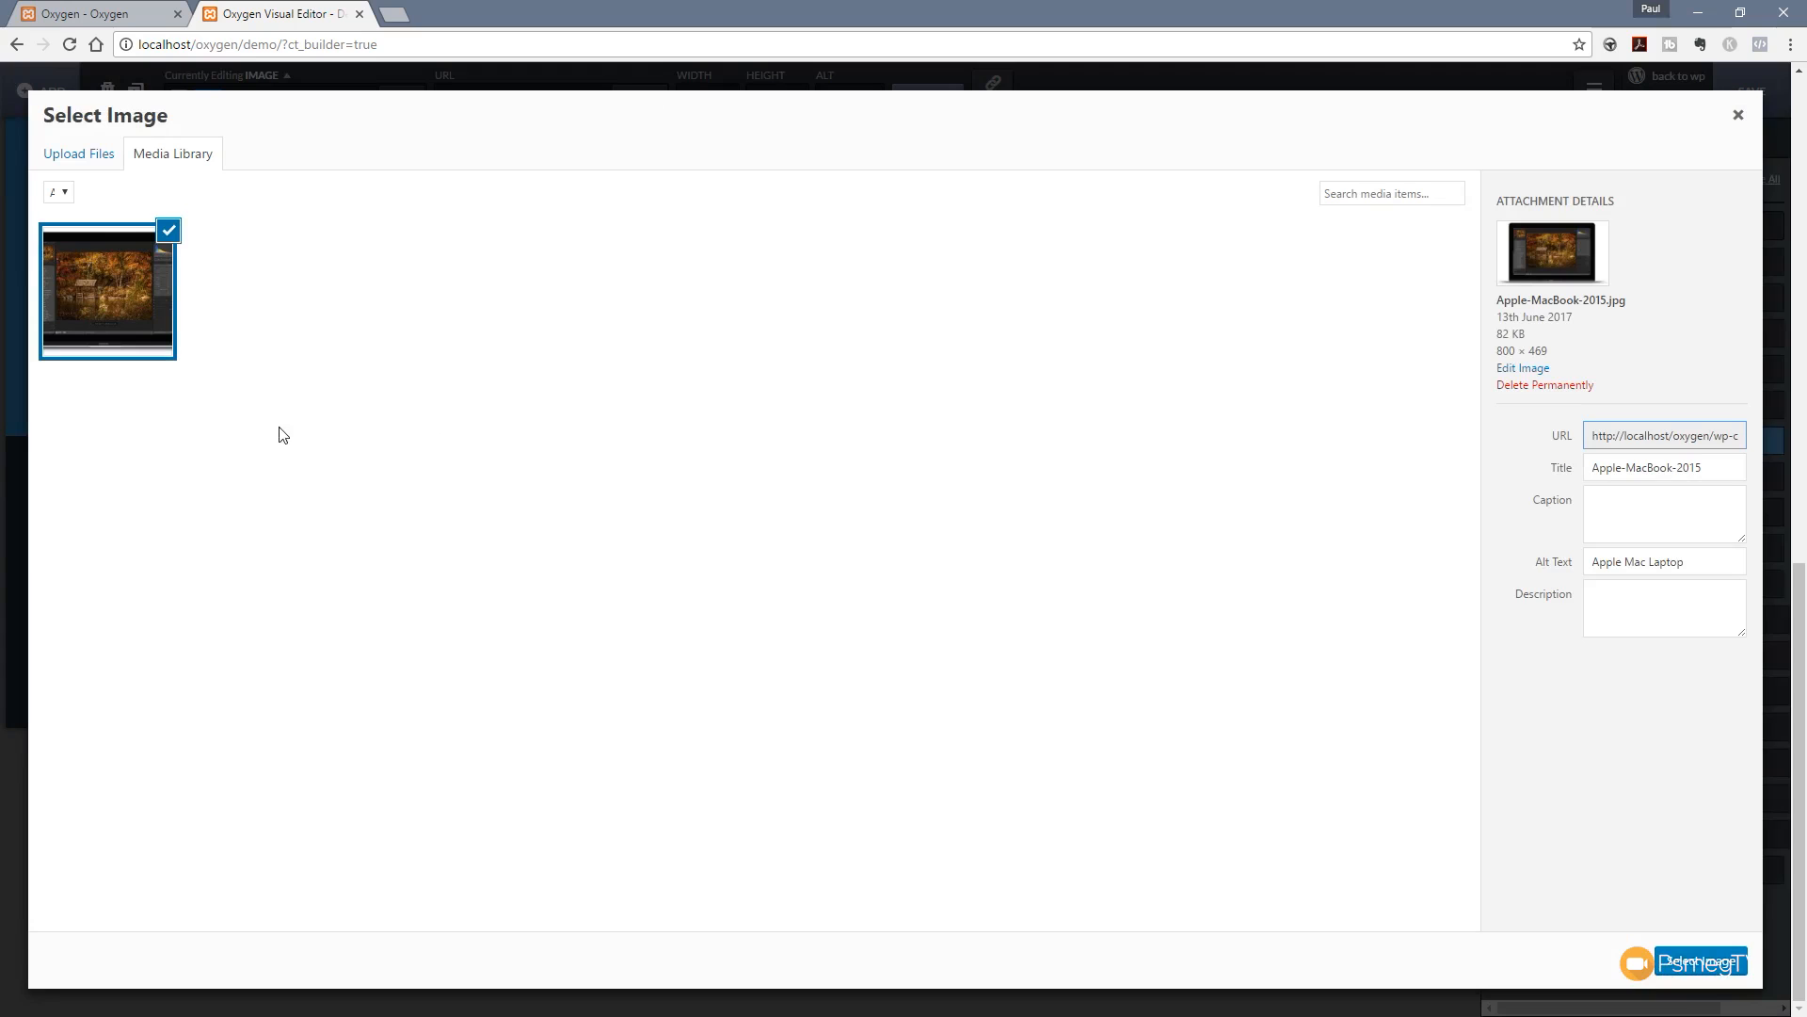
left_click(1702, 961)
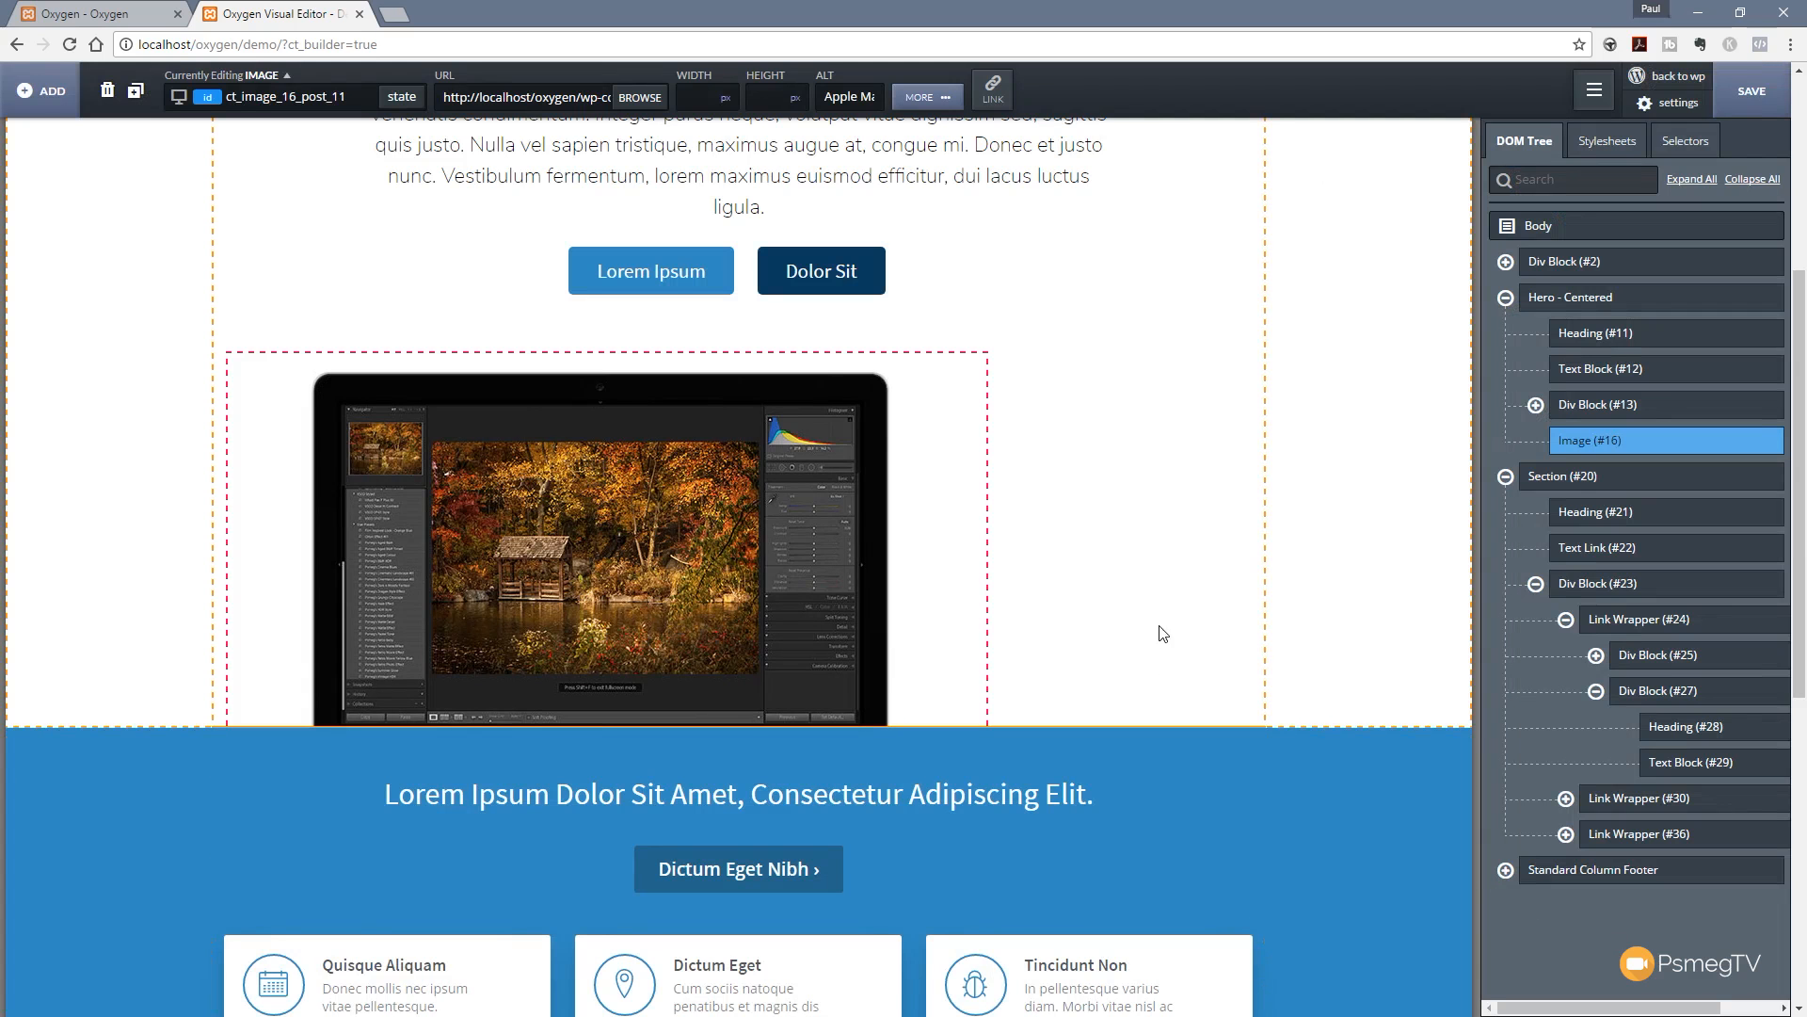
Step: Set the hero image's display mode to inline-block in its position settings
left_click(941, 102)
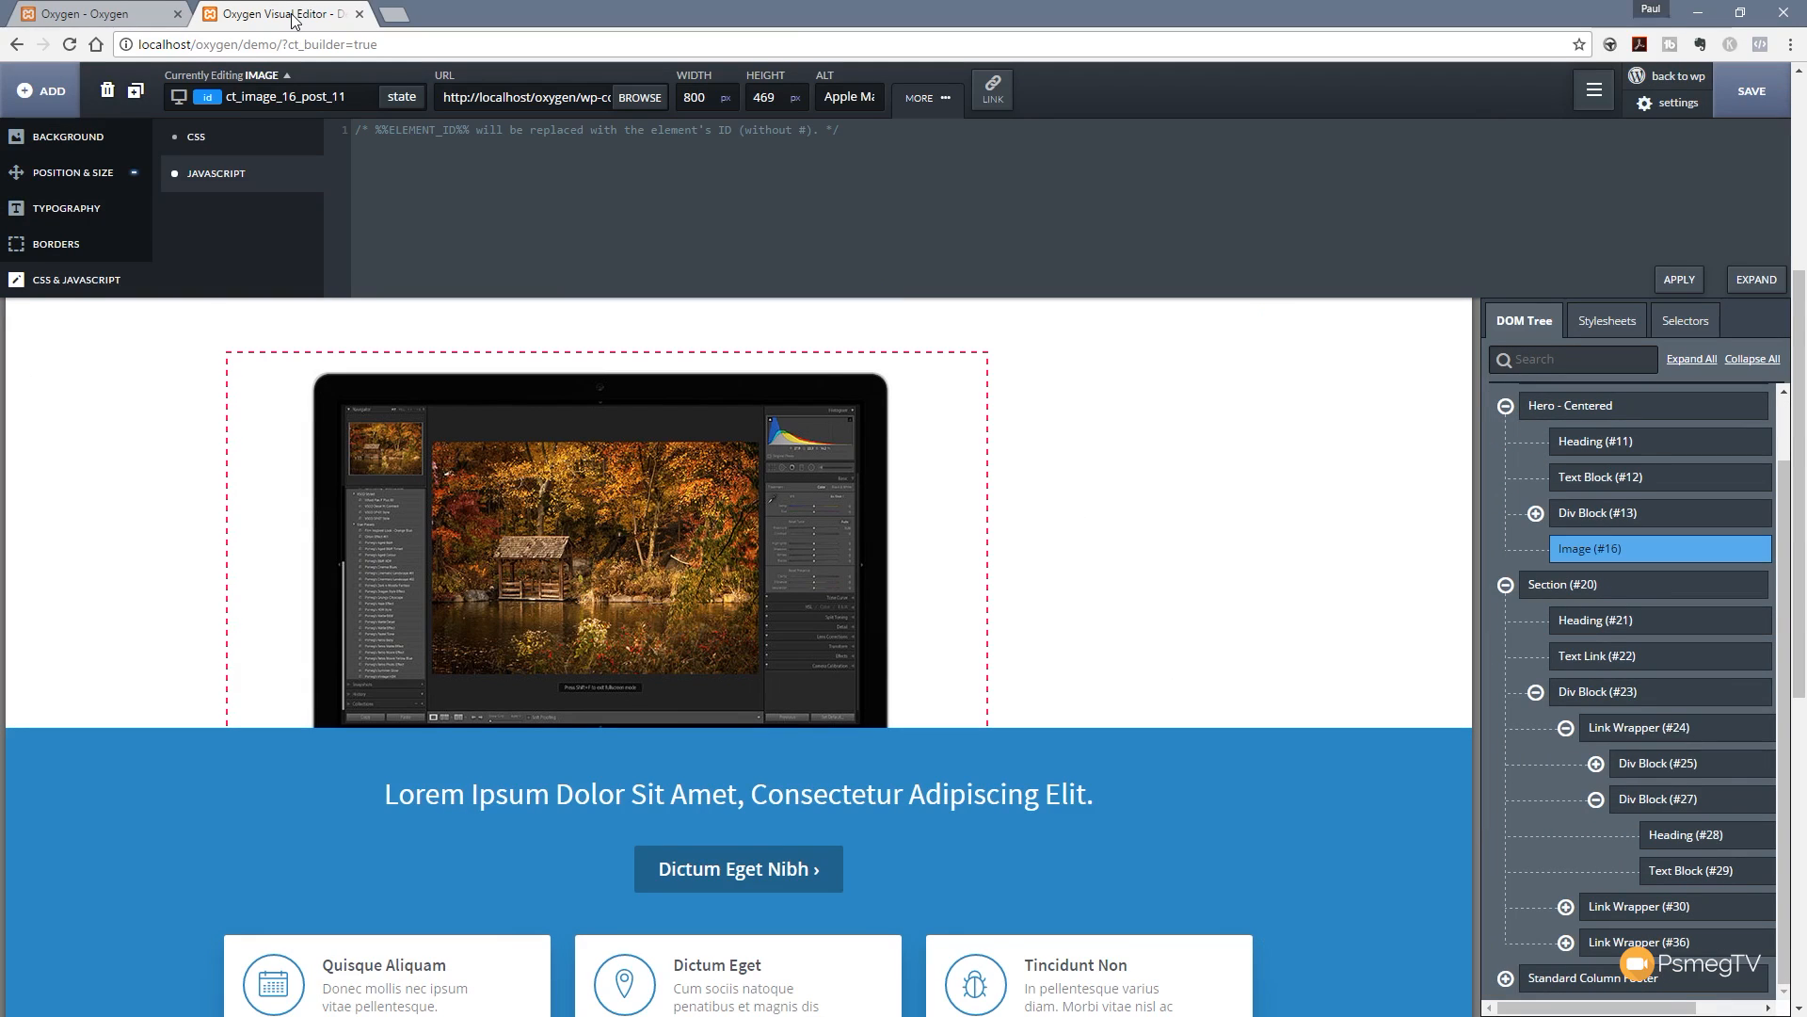
left_click(56, 177)
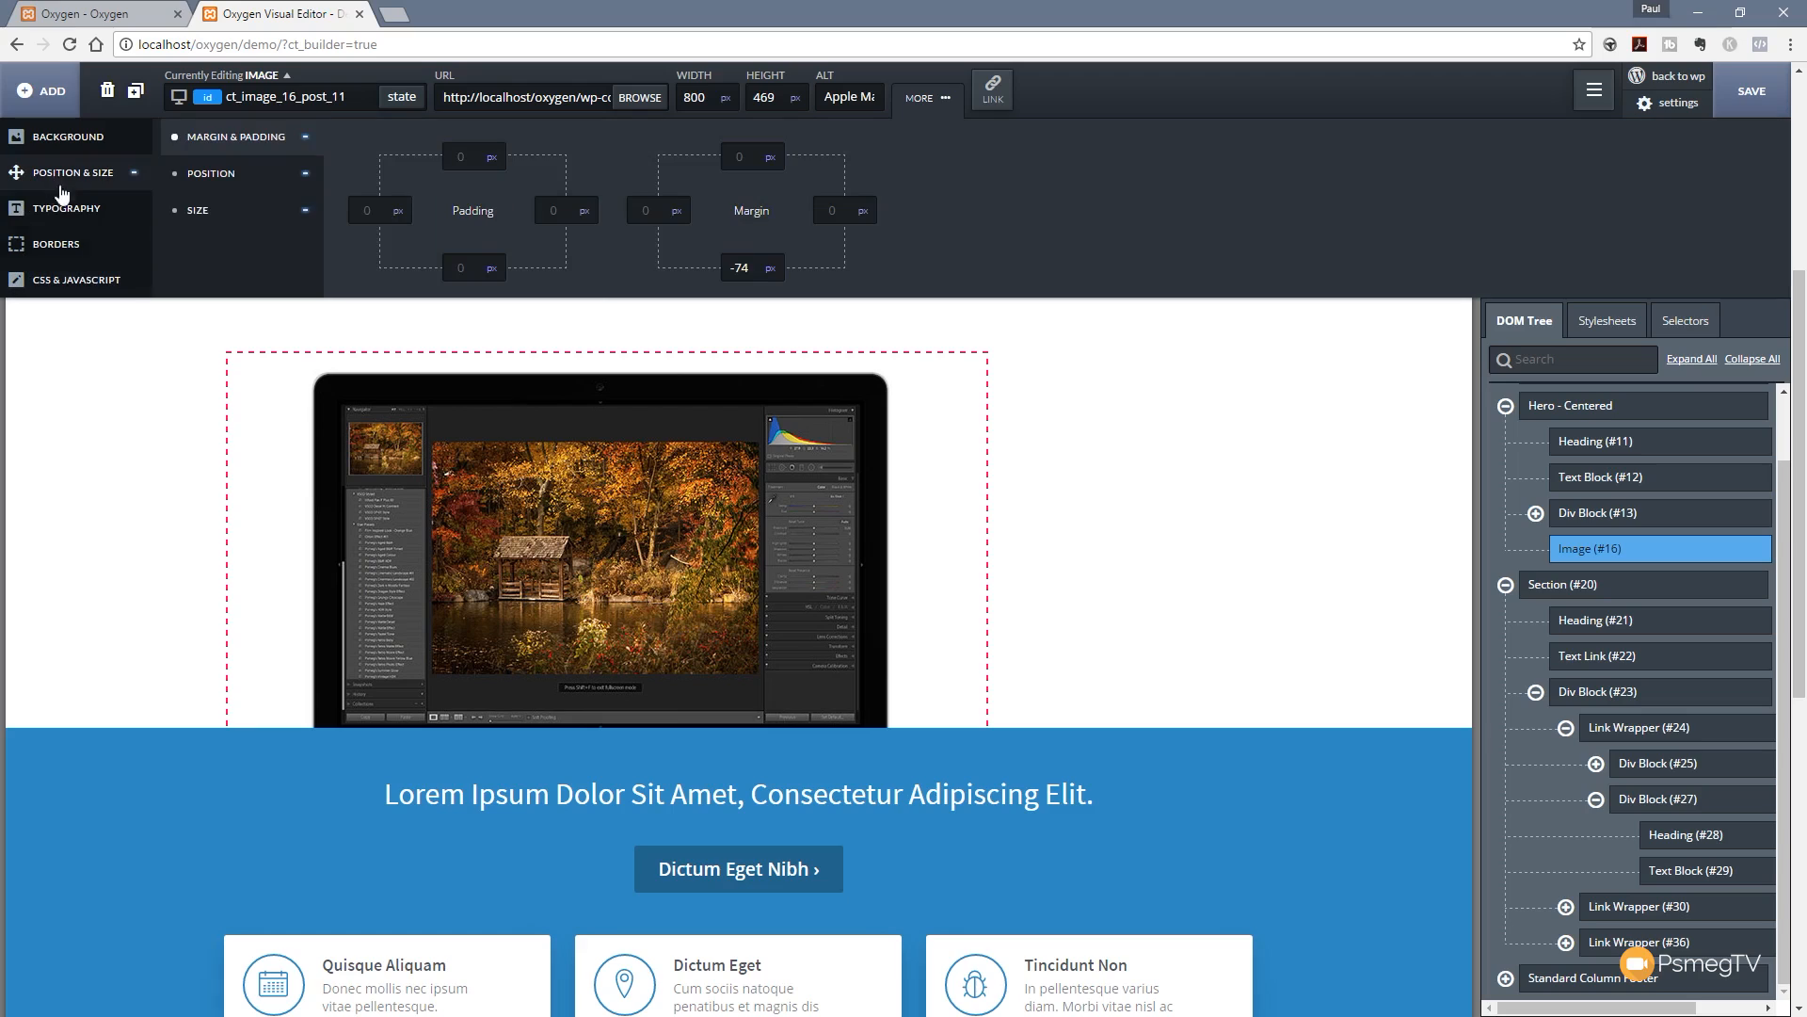
left_click(227, 173)
left_click(201, 210)
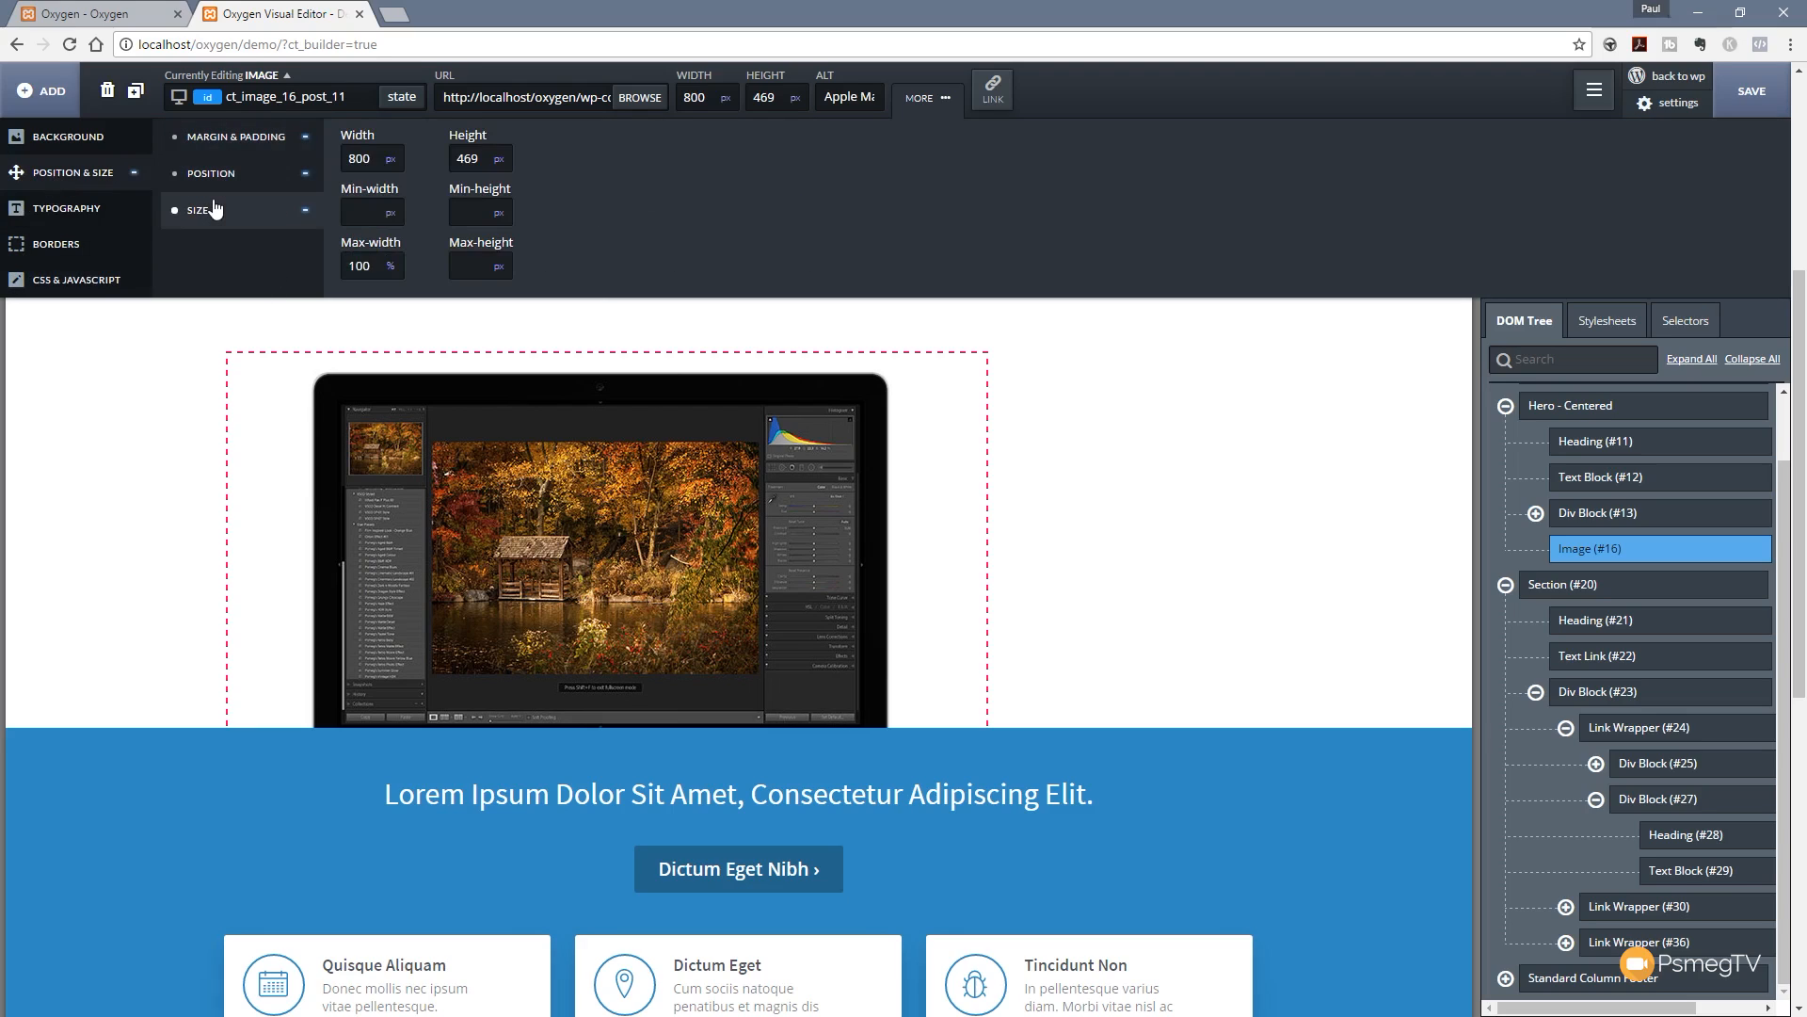
left_click(217, 184)
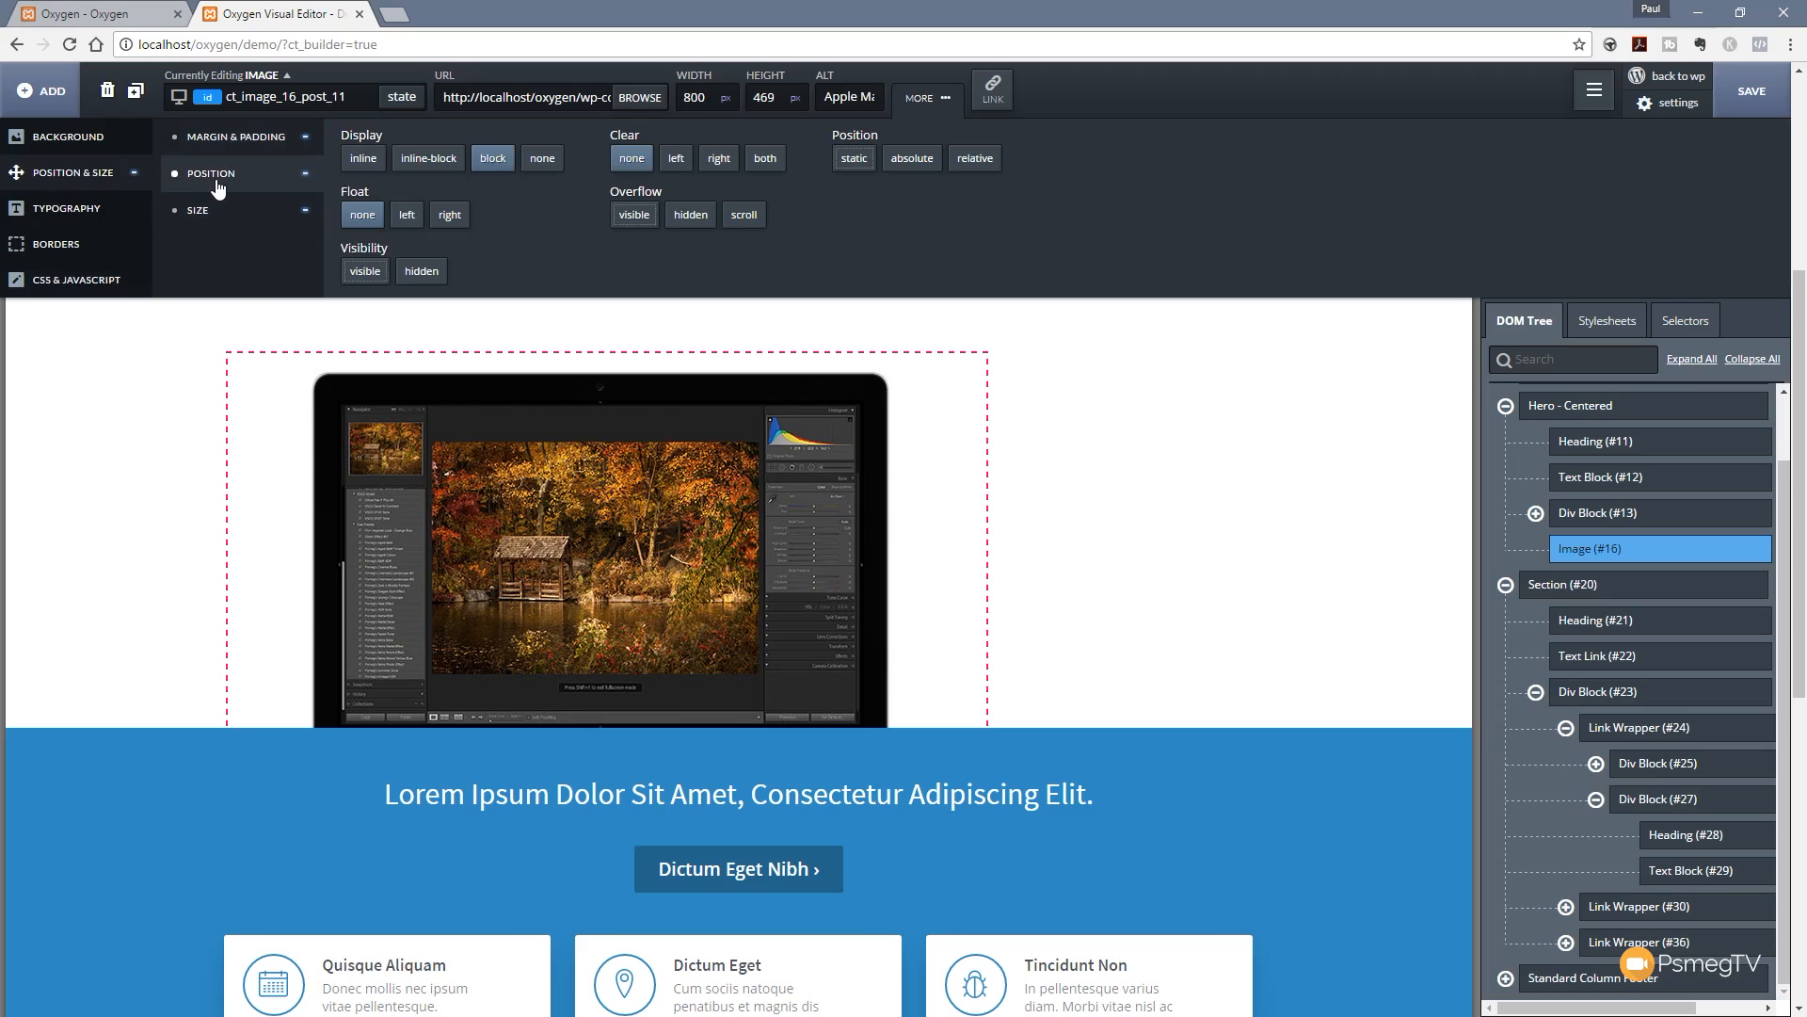
left_click(429, 162)
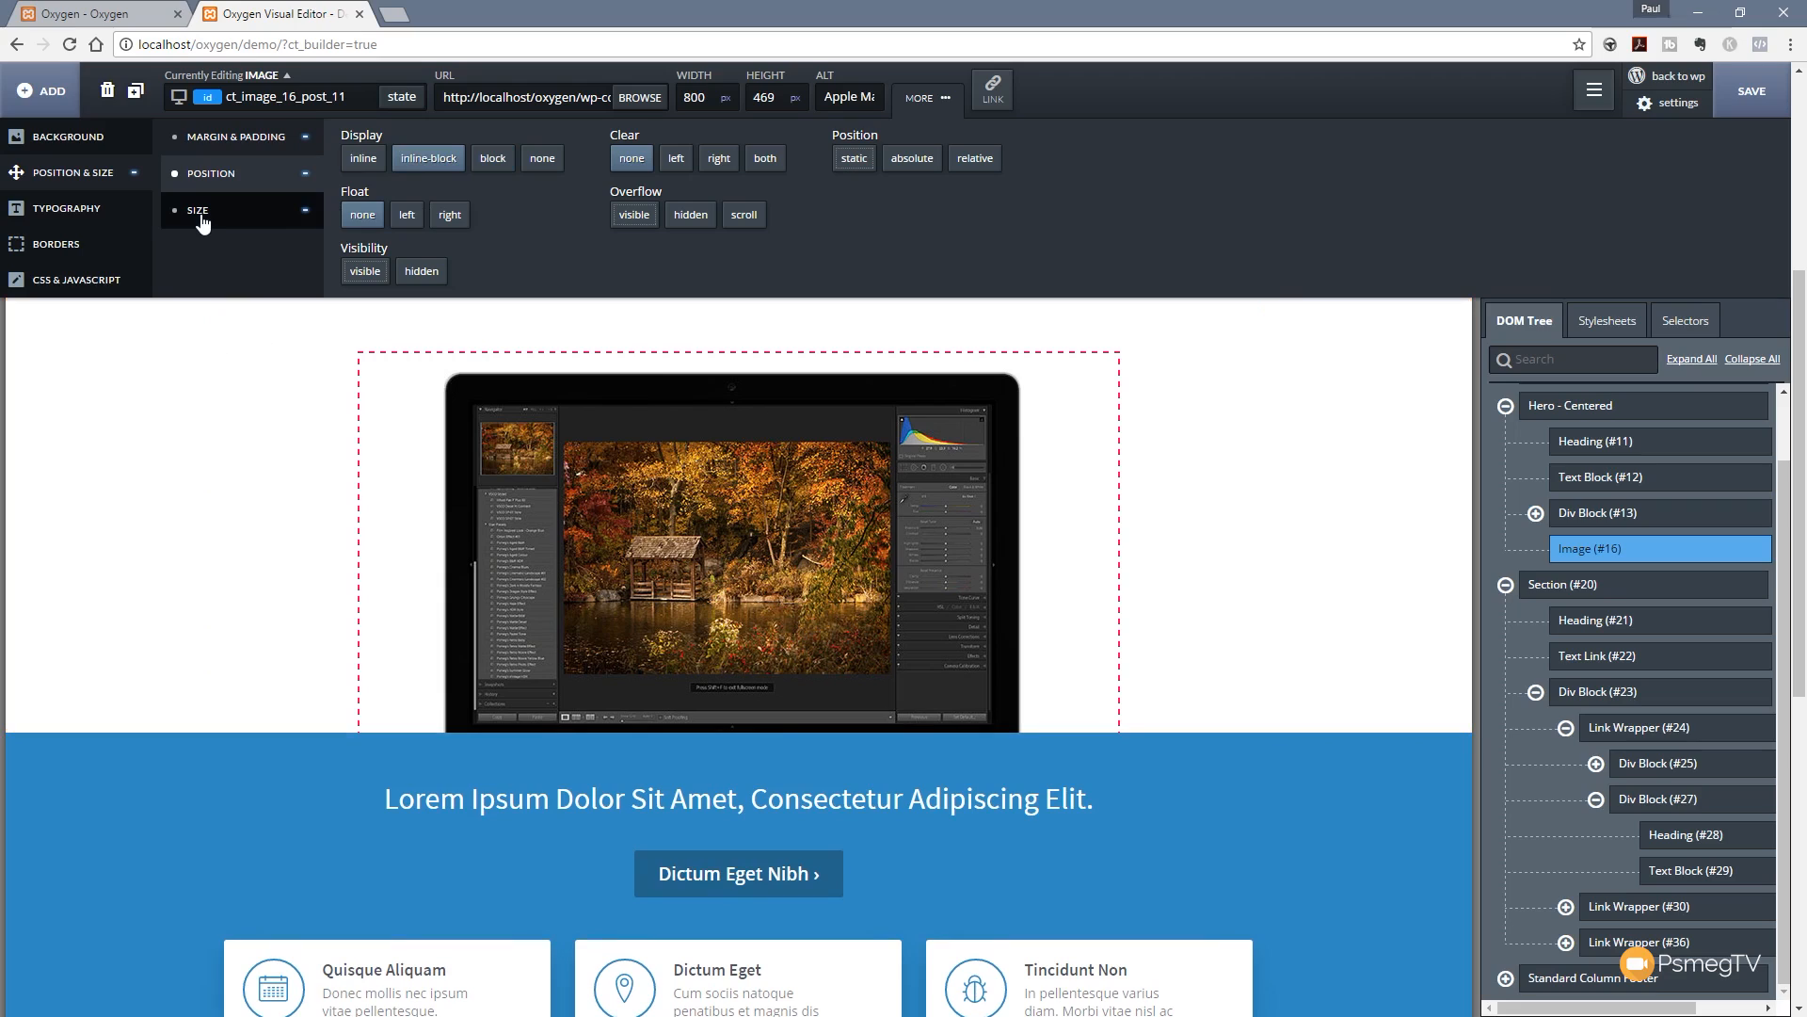
Step: Set the hero image's bottom margin to 0 px, then select the surrounding hero section
left_click(222, 138)
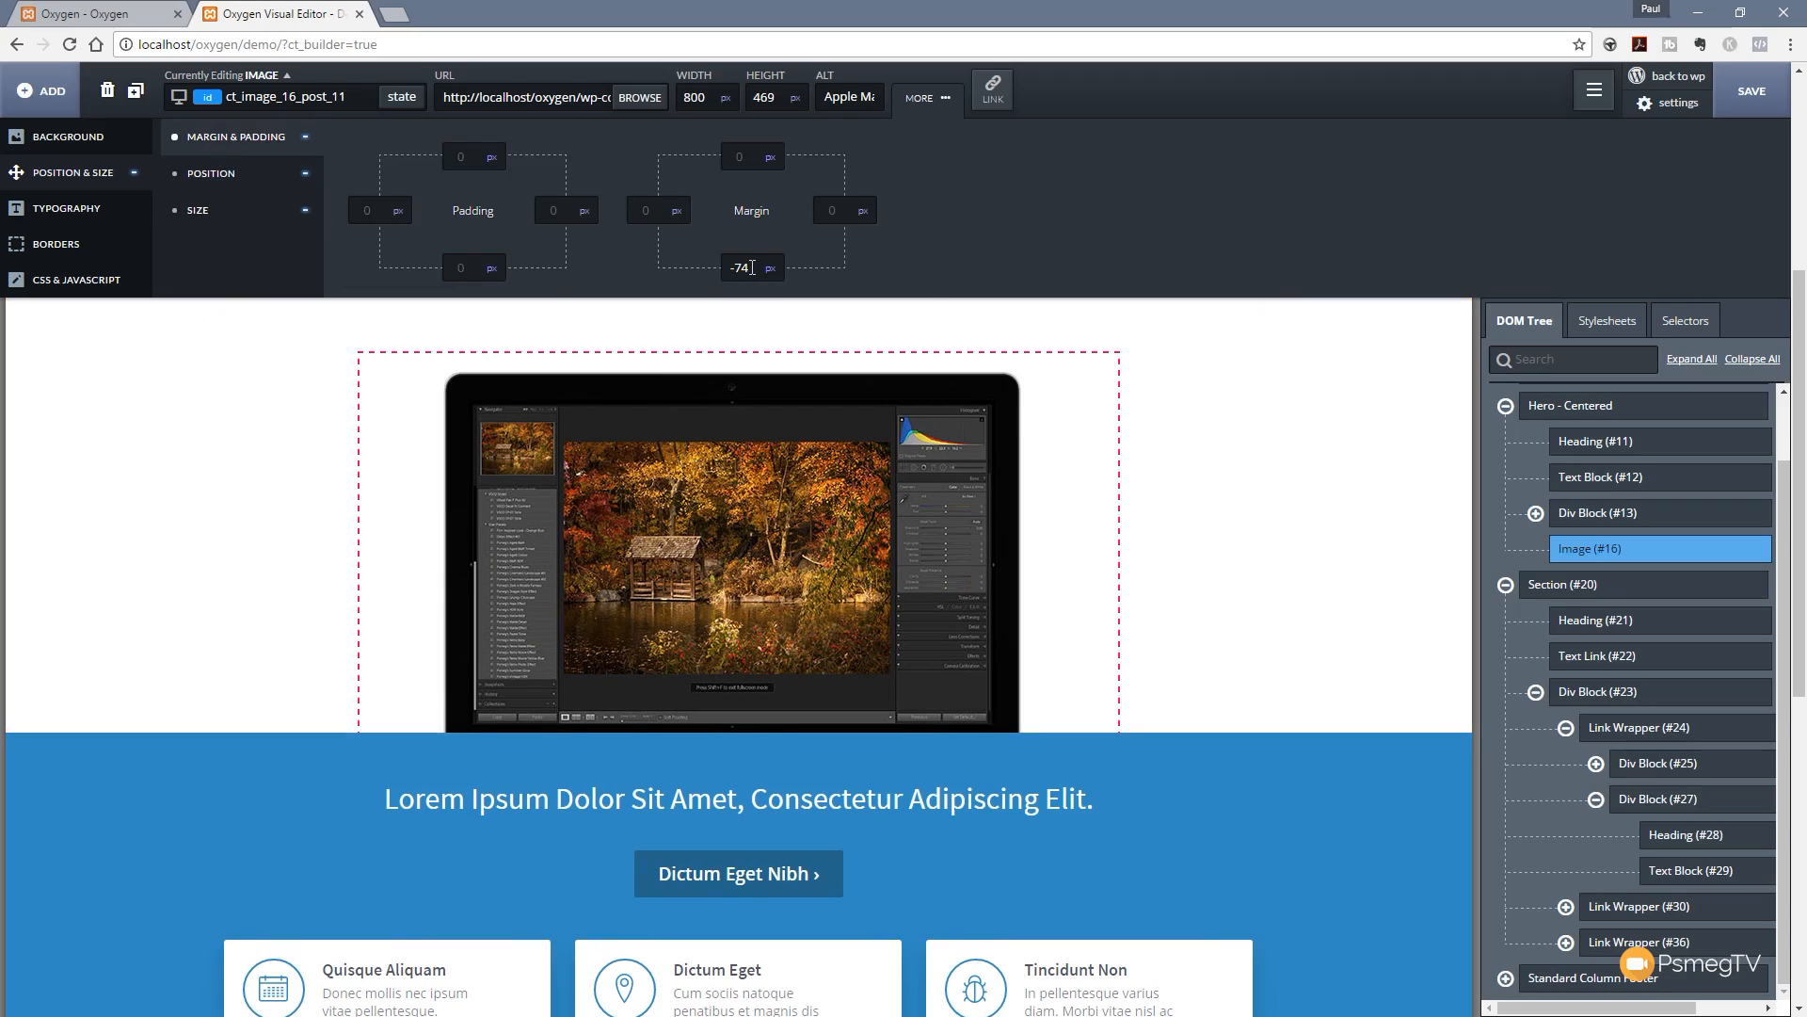
left_click(752, 267)
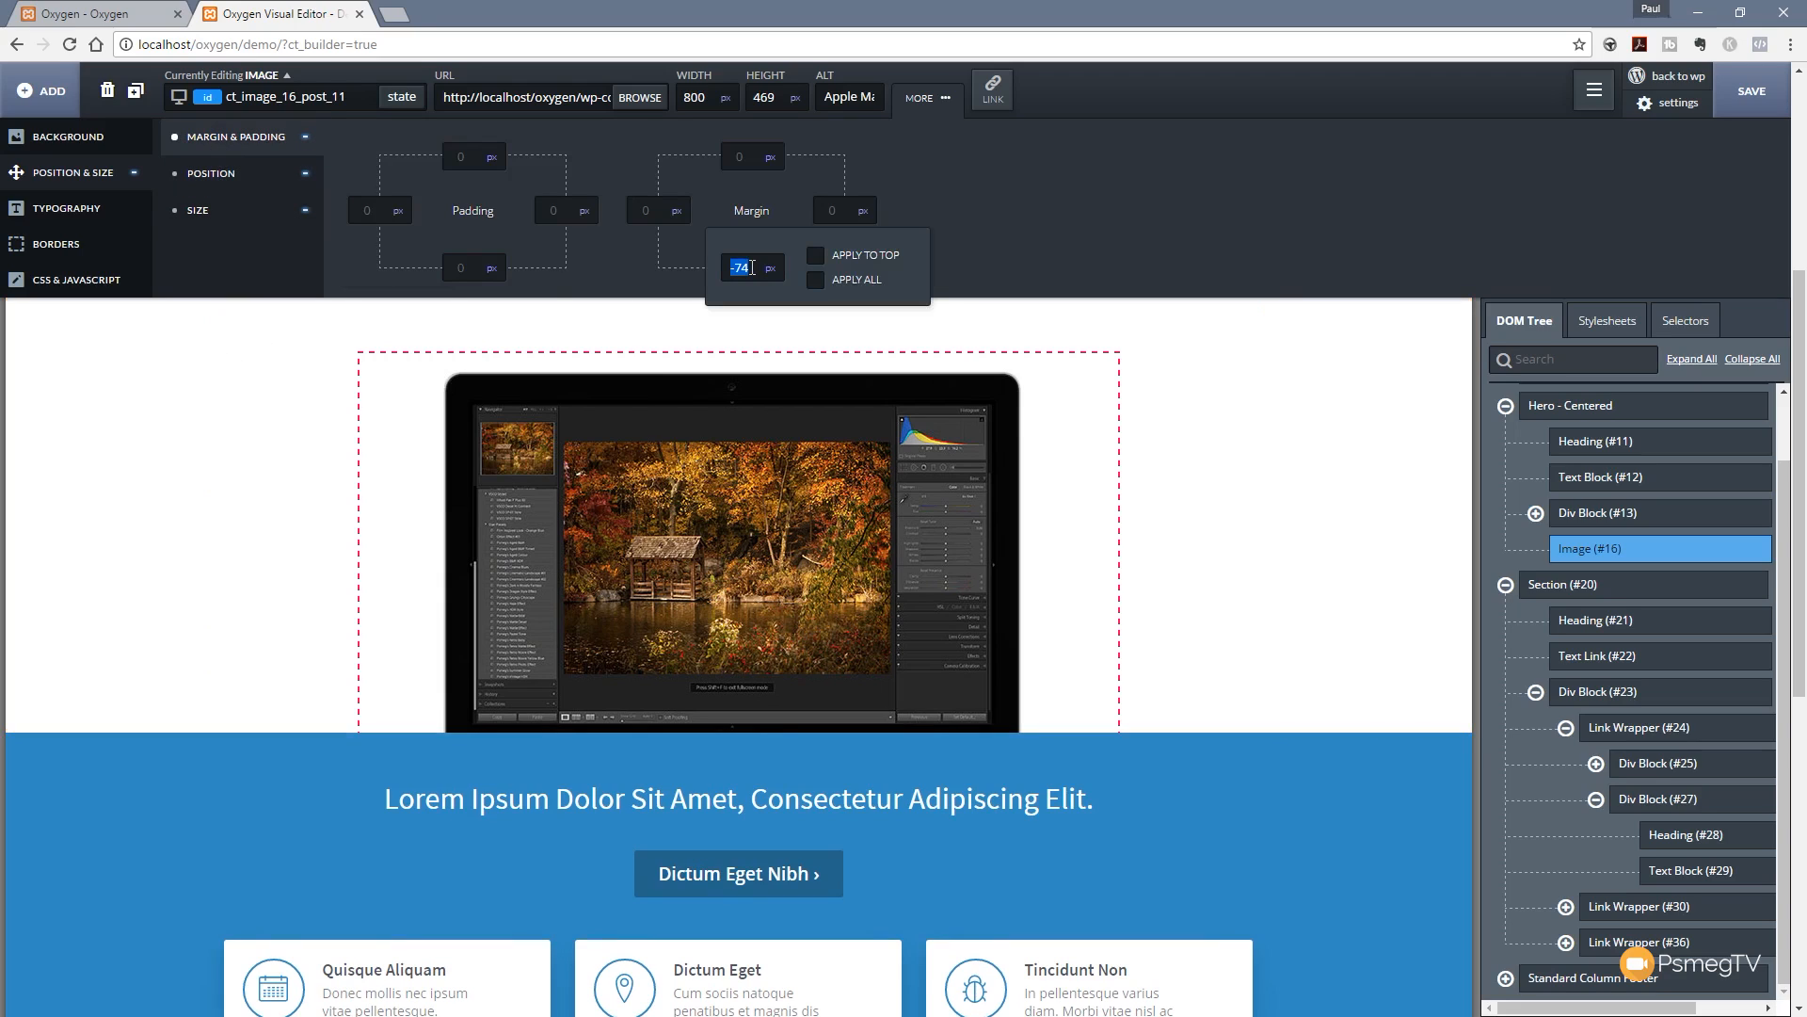
type("0")
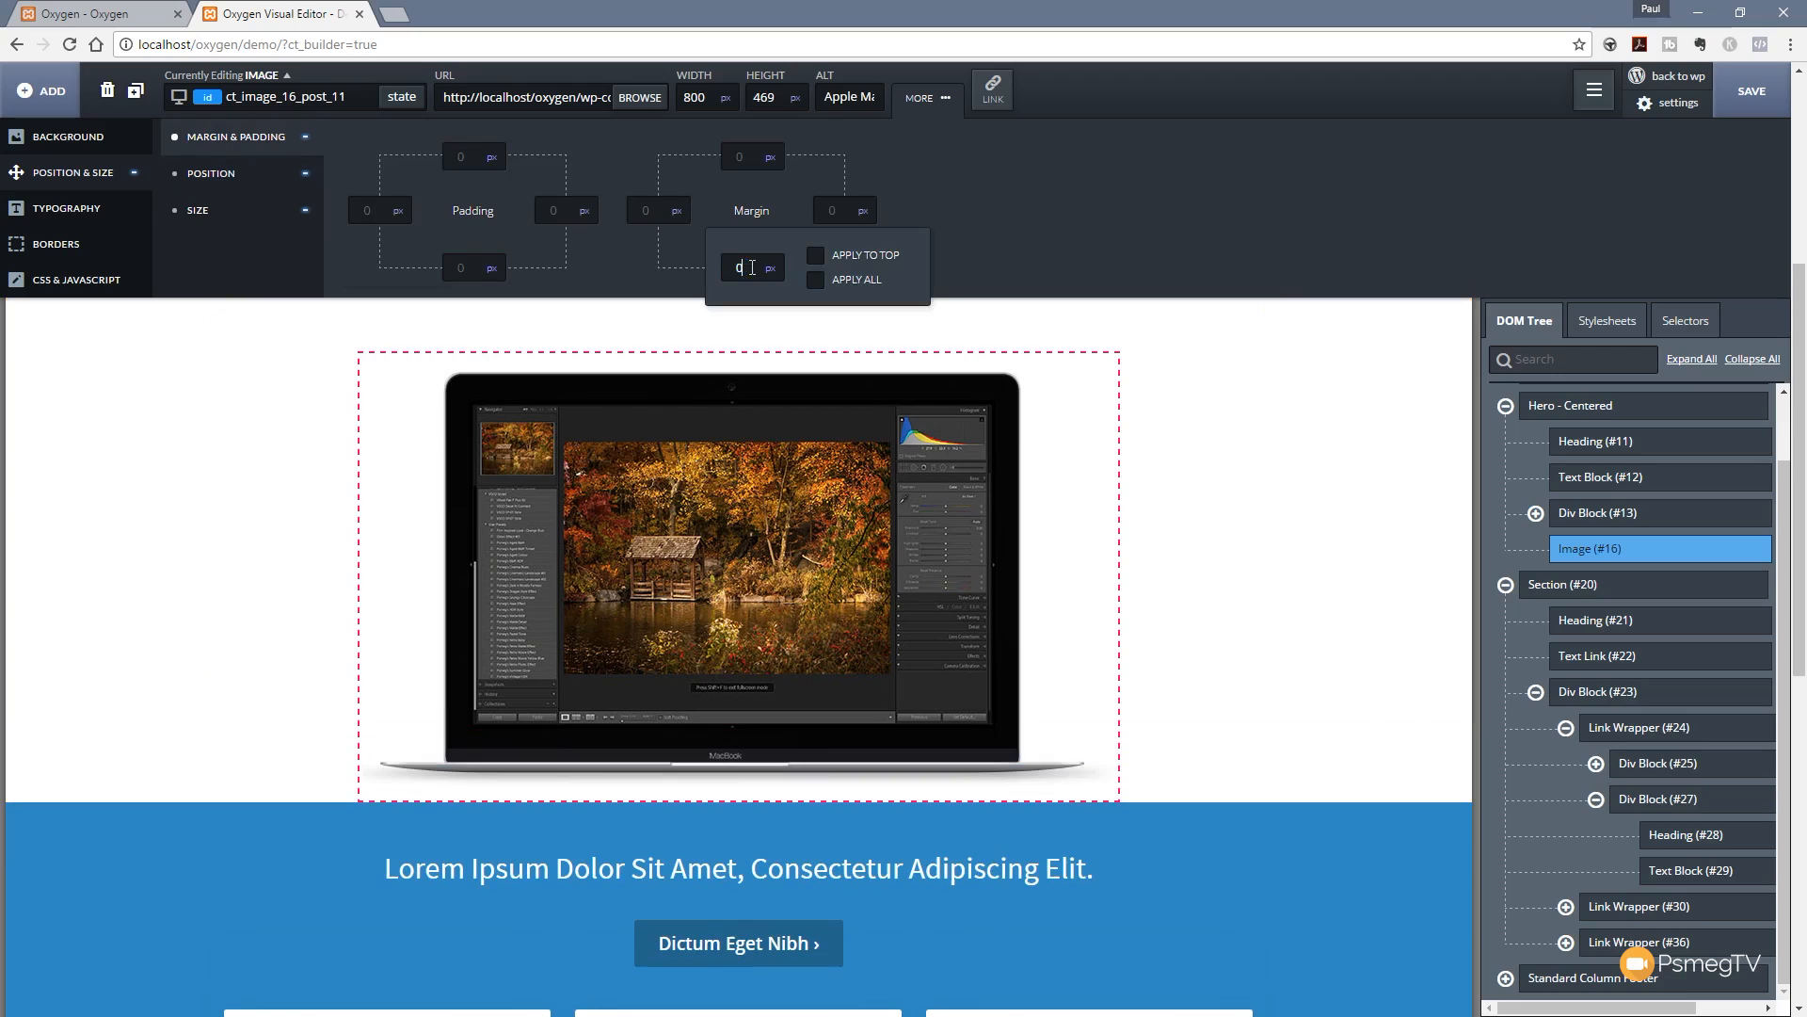
left_click(1060, 224)
left_click(1328, 536)
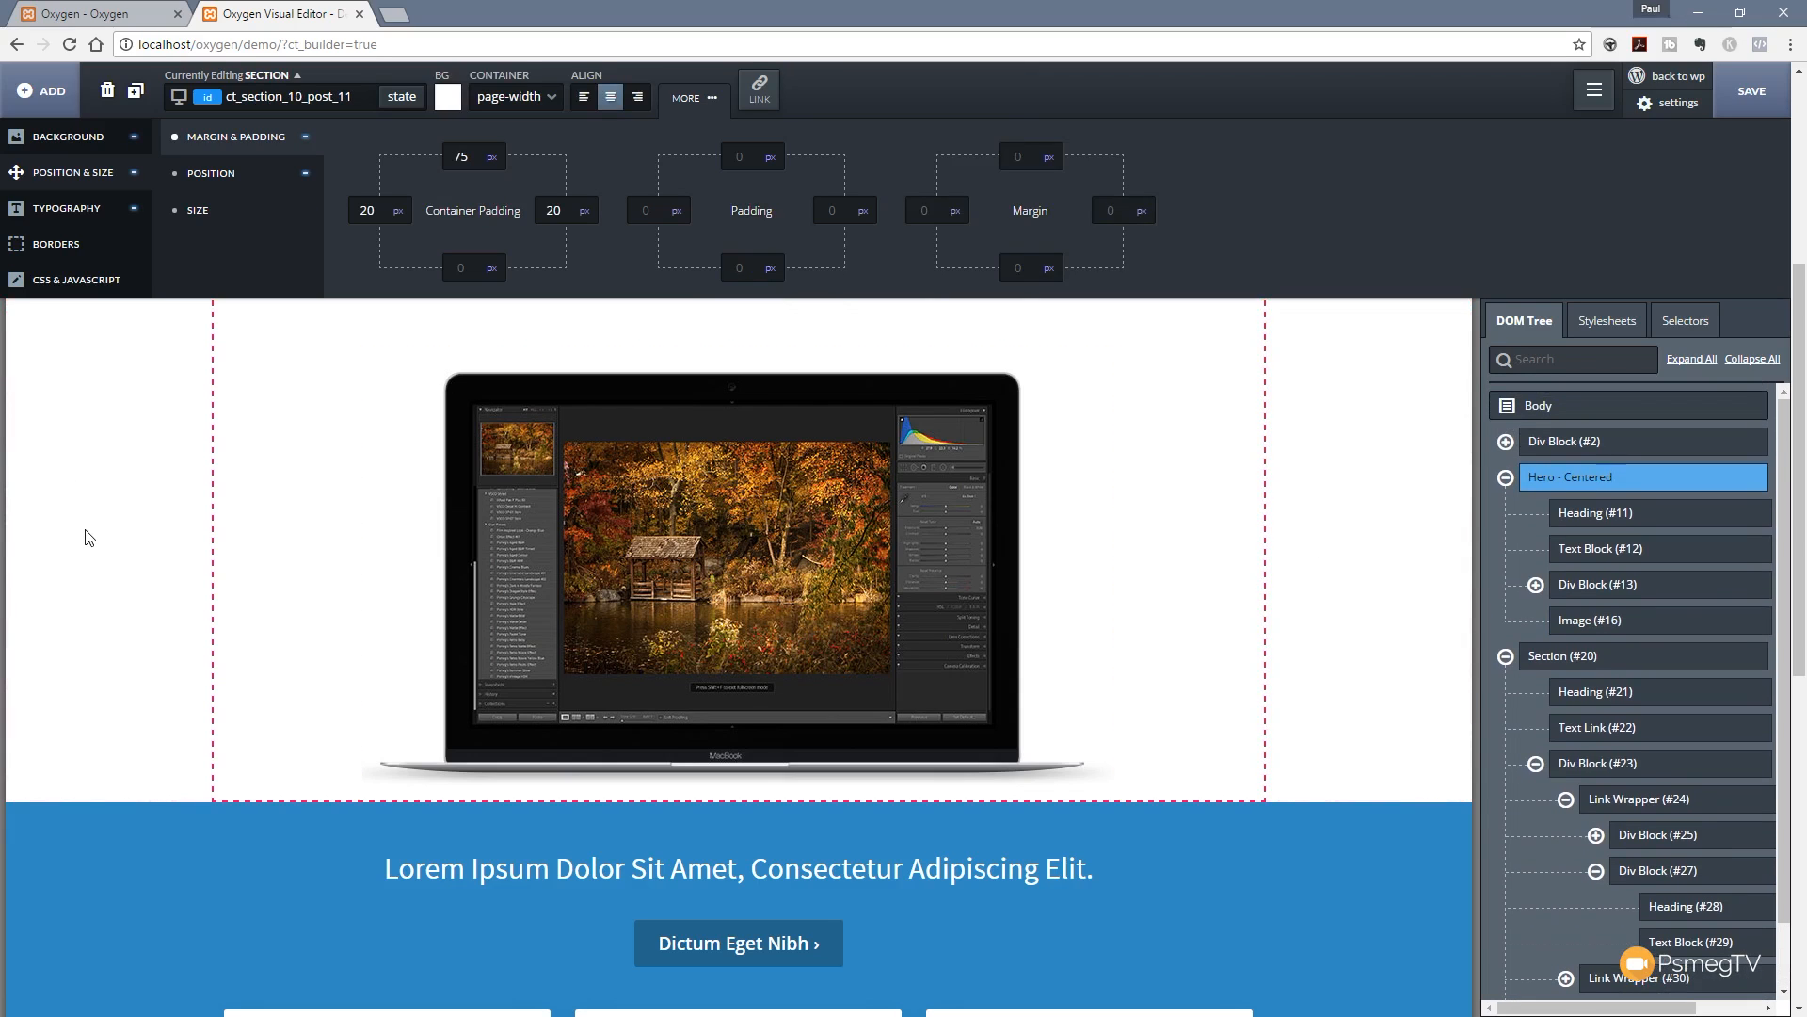
Step: Open the description text of the Quisque Aliquam card for editing and centre-align it
scroll(131, 570, "up", 6)
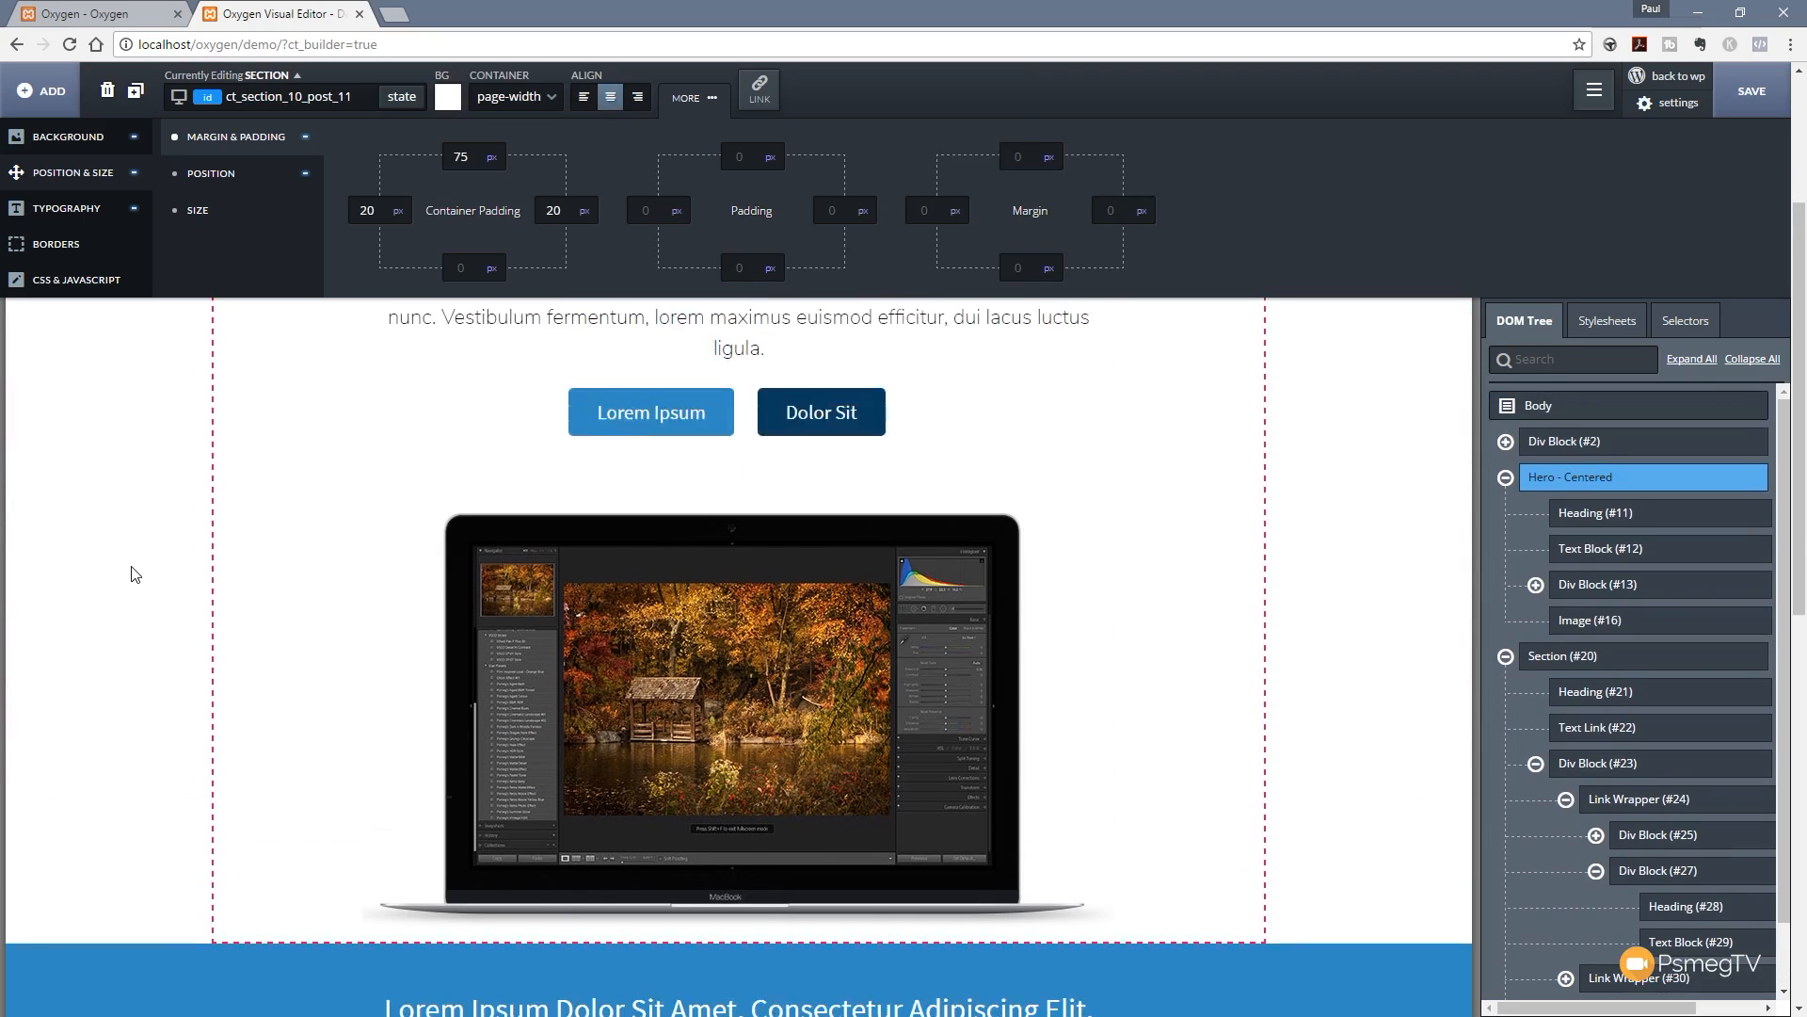
scroll(132, 571, "down", 10)
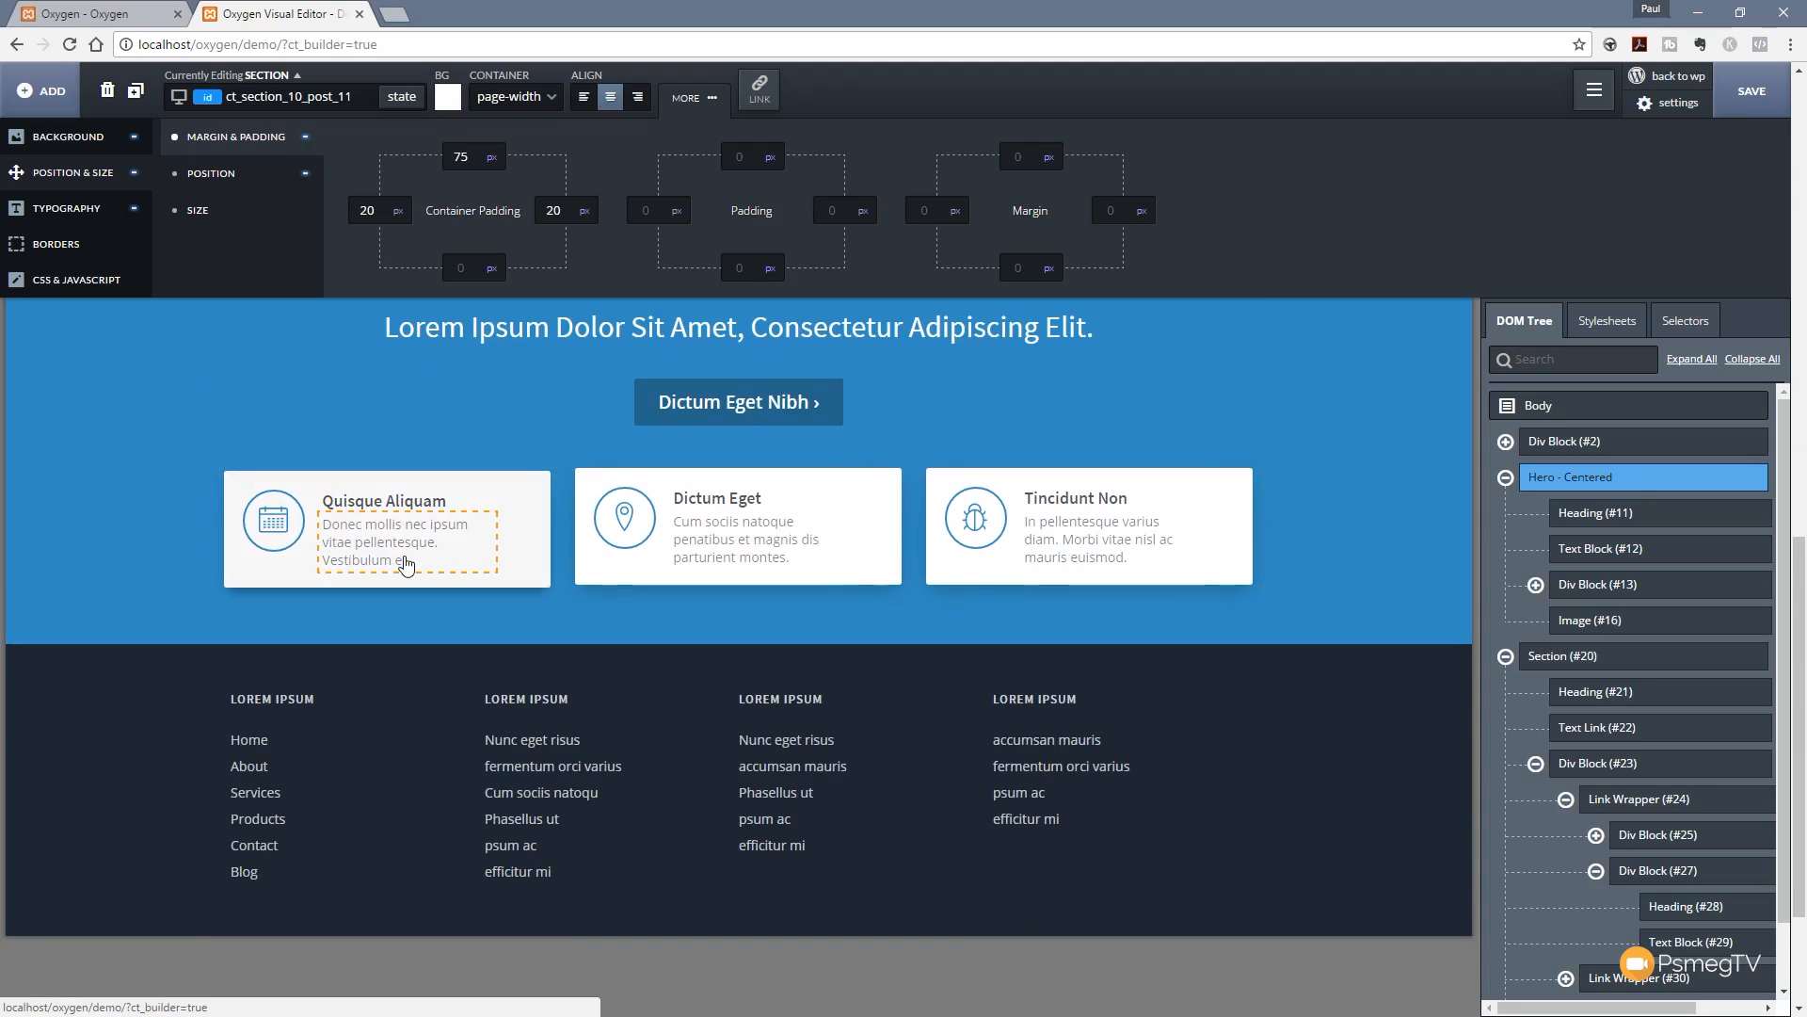
left_click(406, 564)
double_click(406, 564)
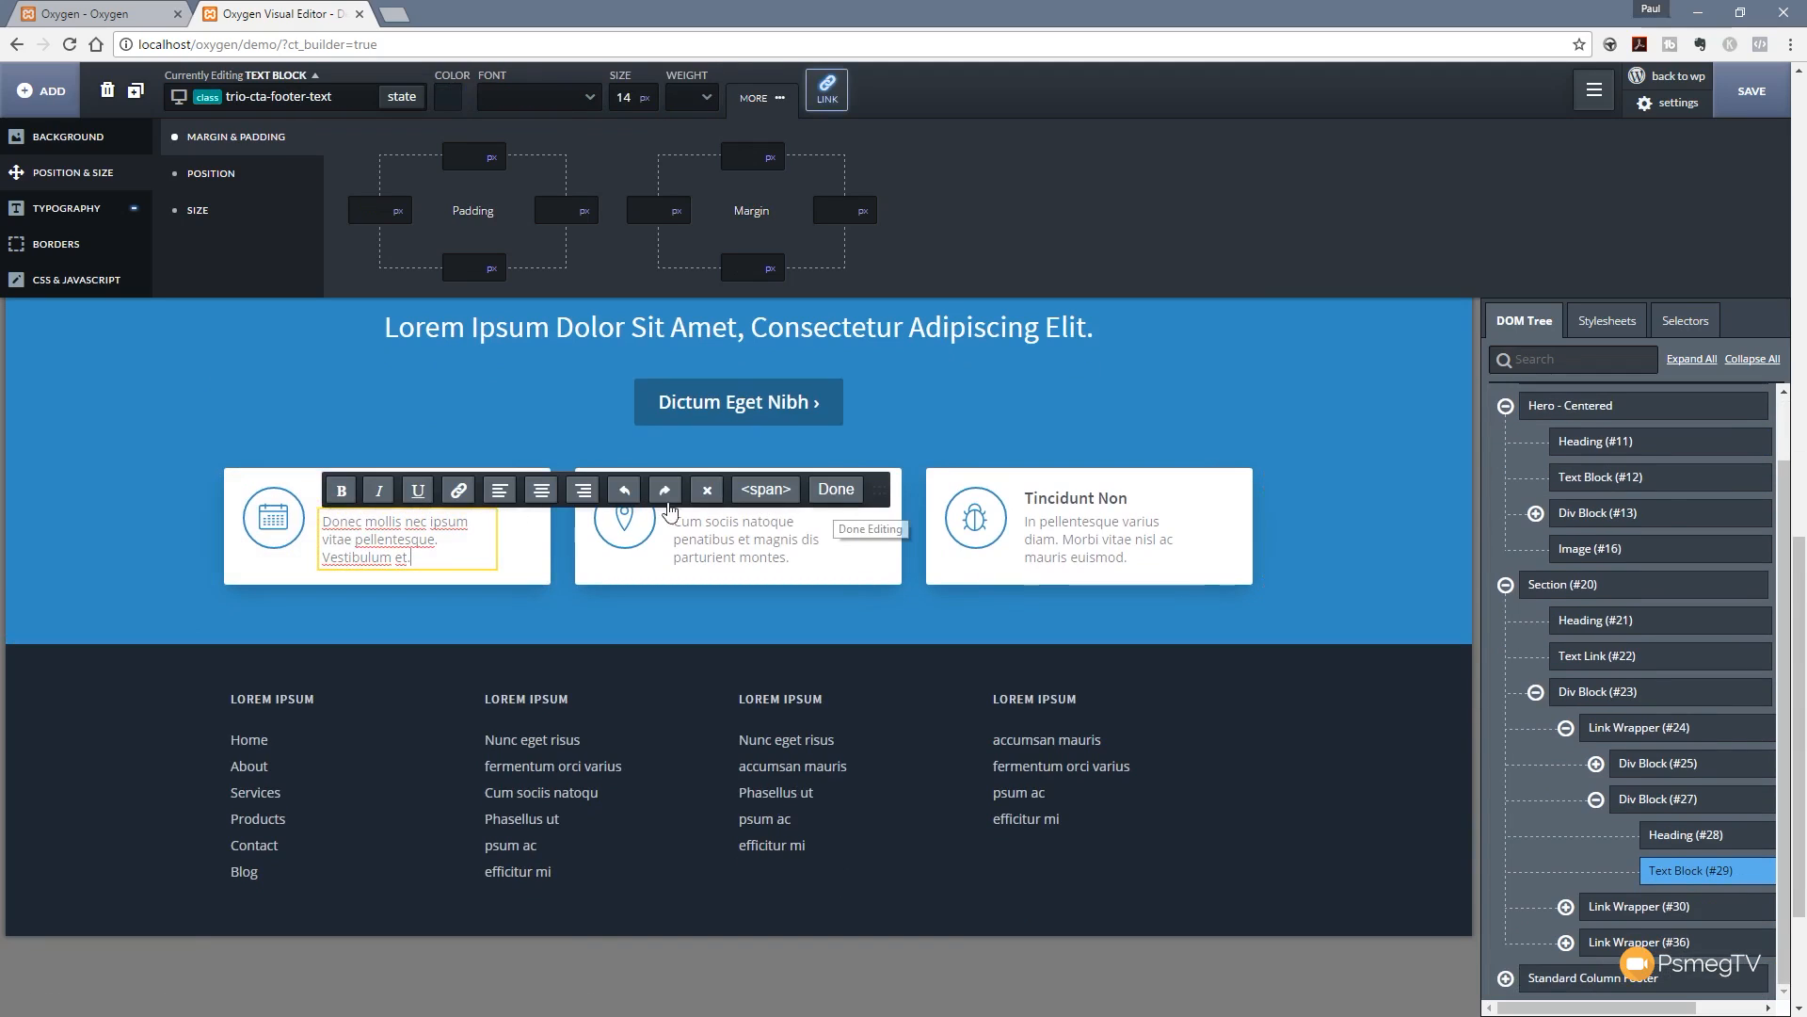
left_click_drag(417, 560, 309, 529)
double_click(420, 553)
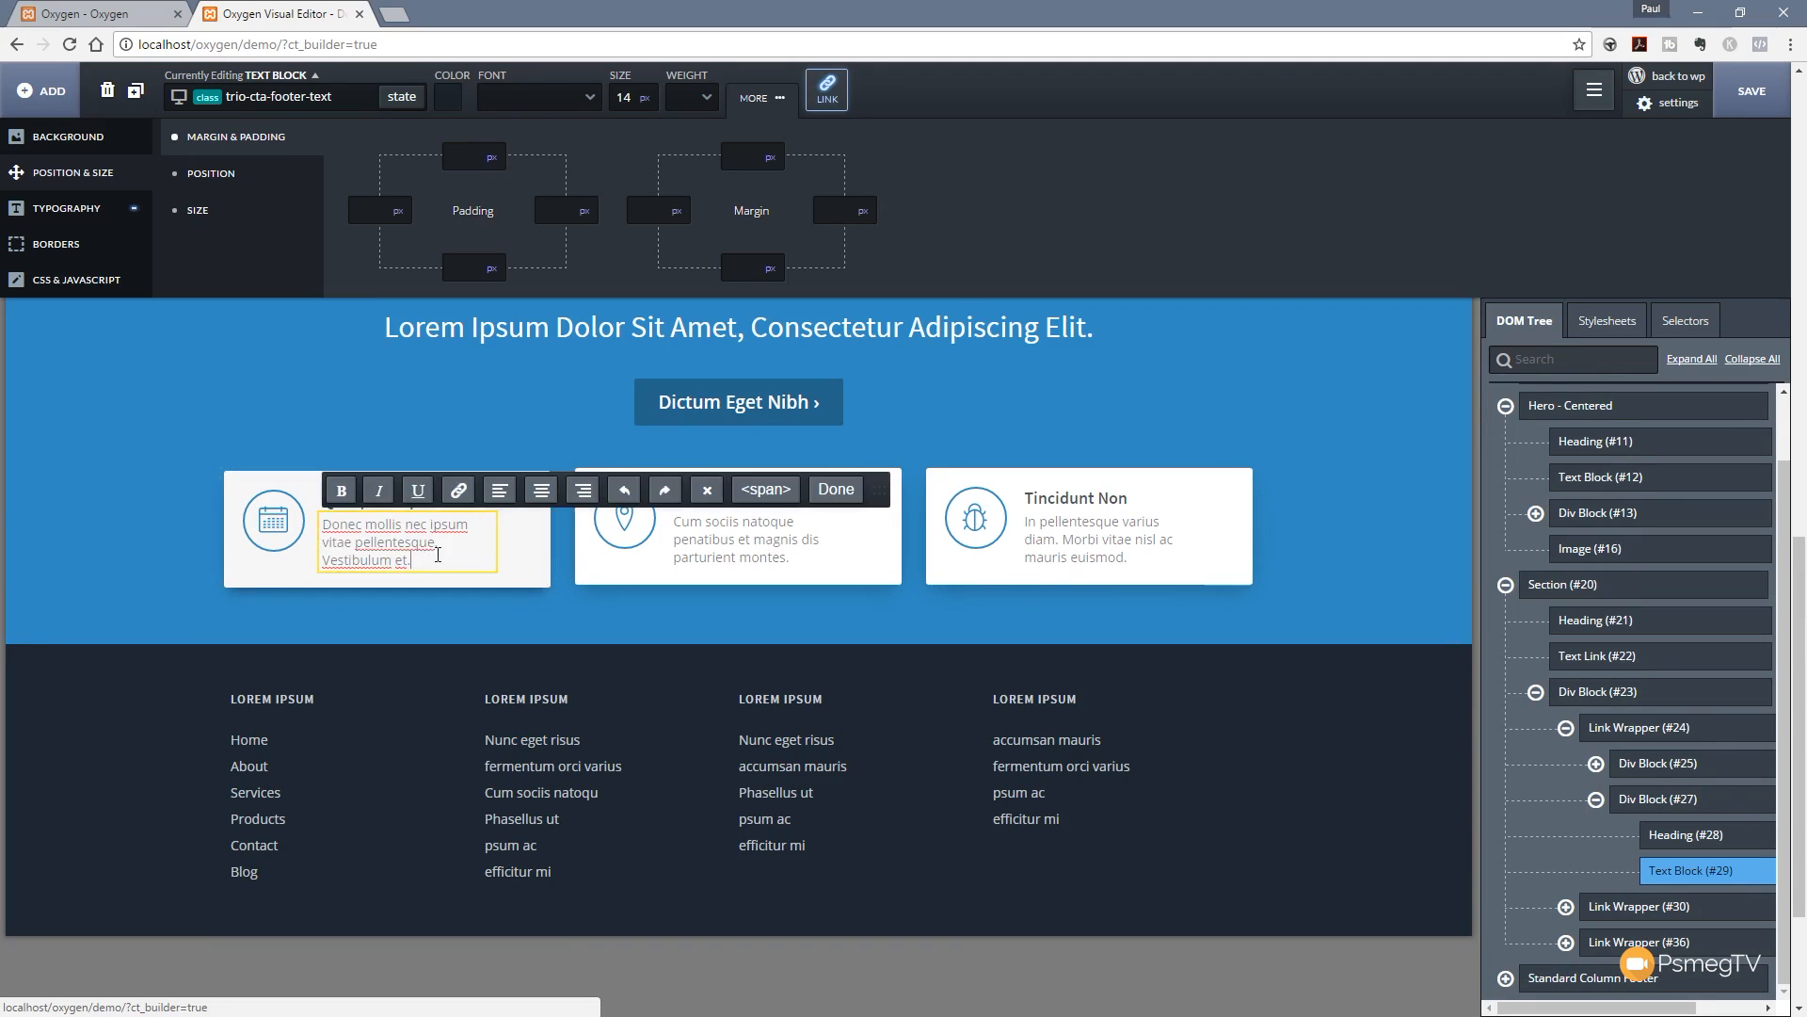
left_click(541, 490)
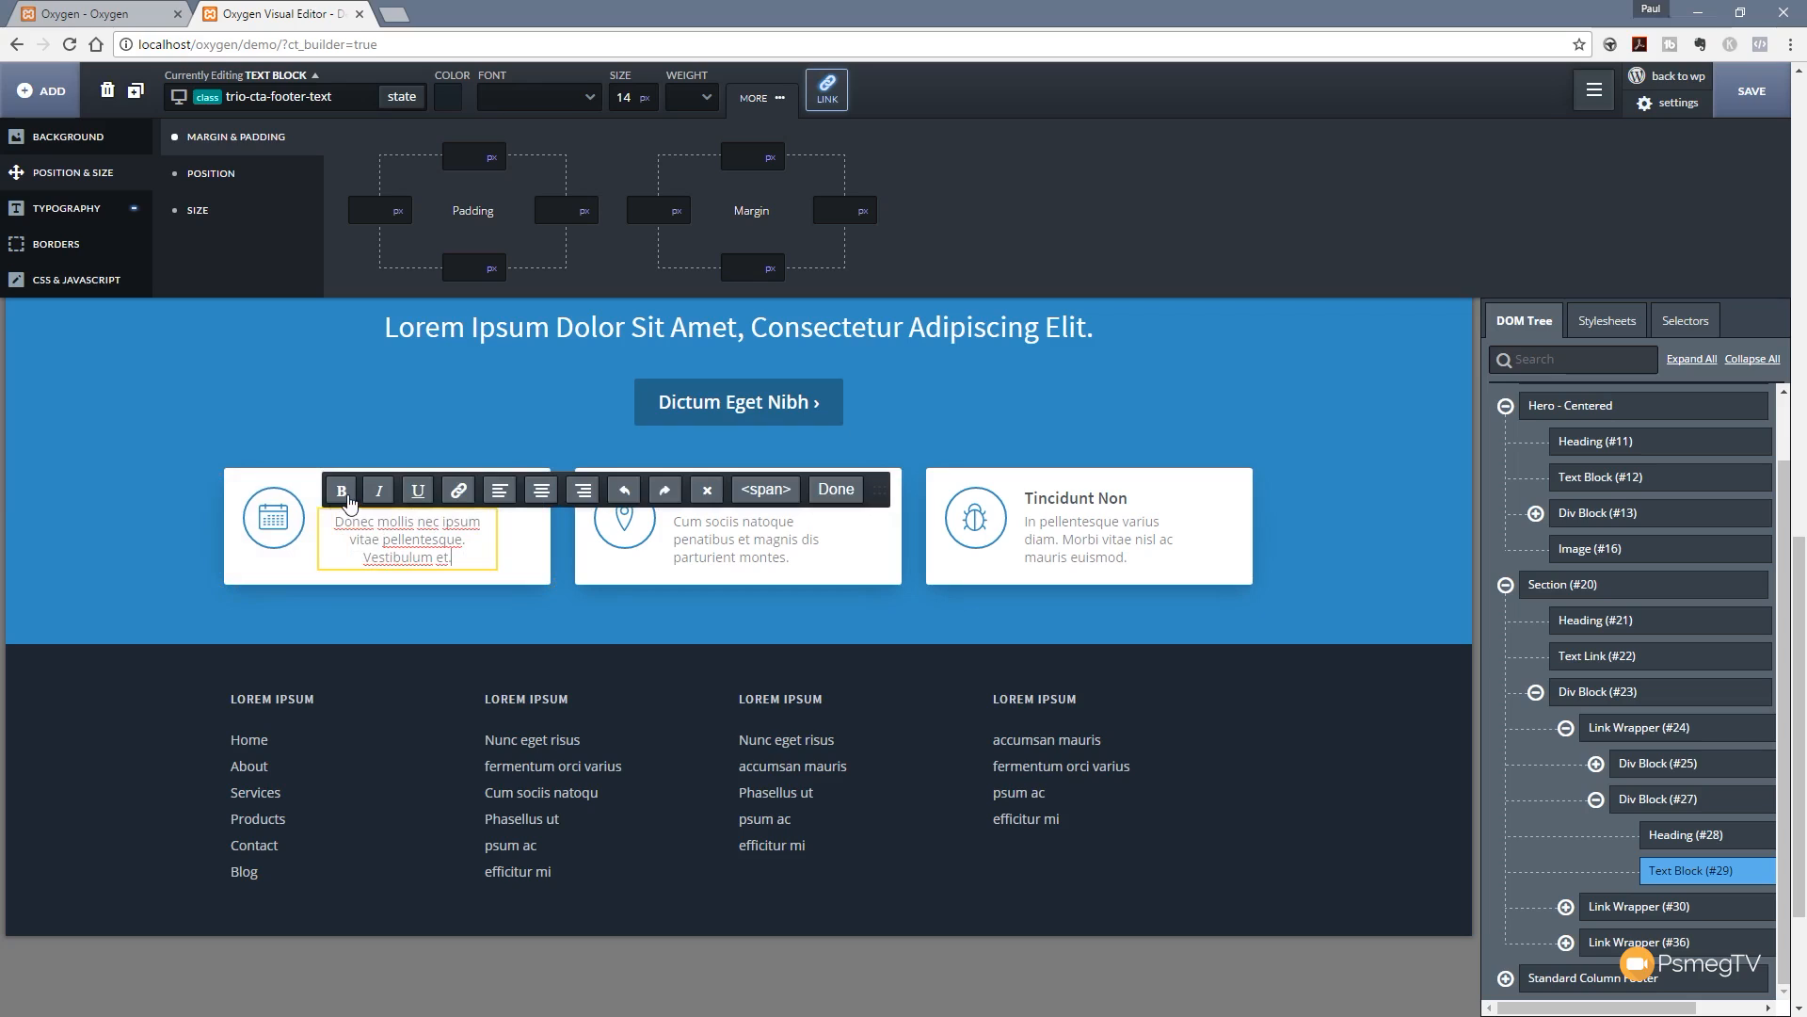
Step: Make the Quisque Aliquam card's whole description bold and finish editing the text
left_click_drag(453, 560, 336, 523)
left_click(342, 490)
left_click(477, 564)
left_click(836, 490)
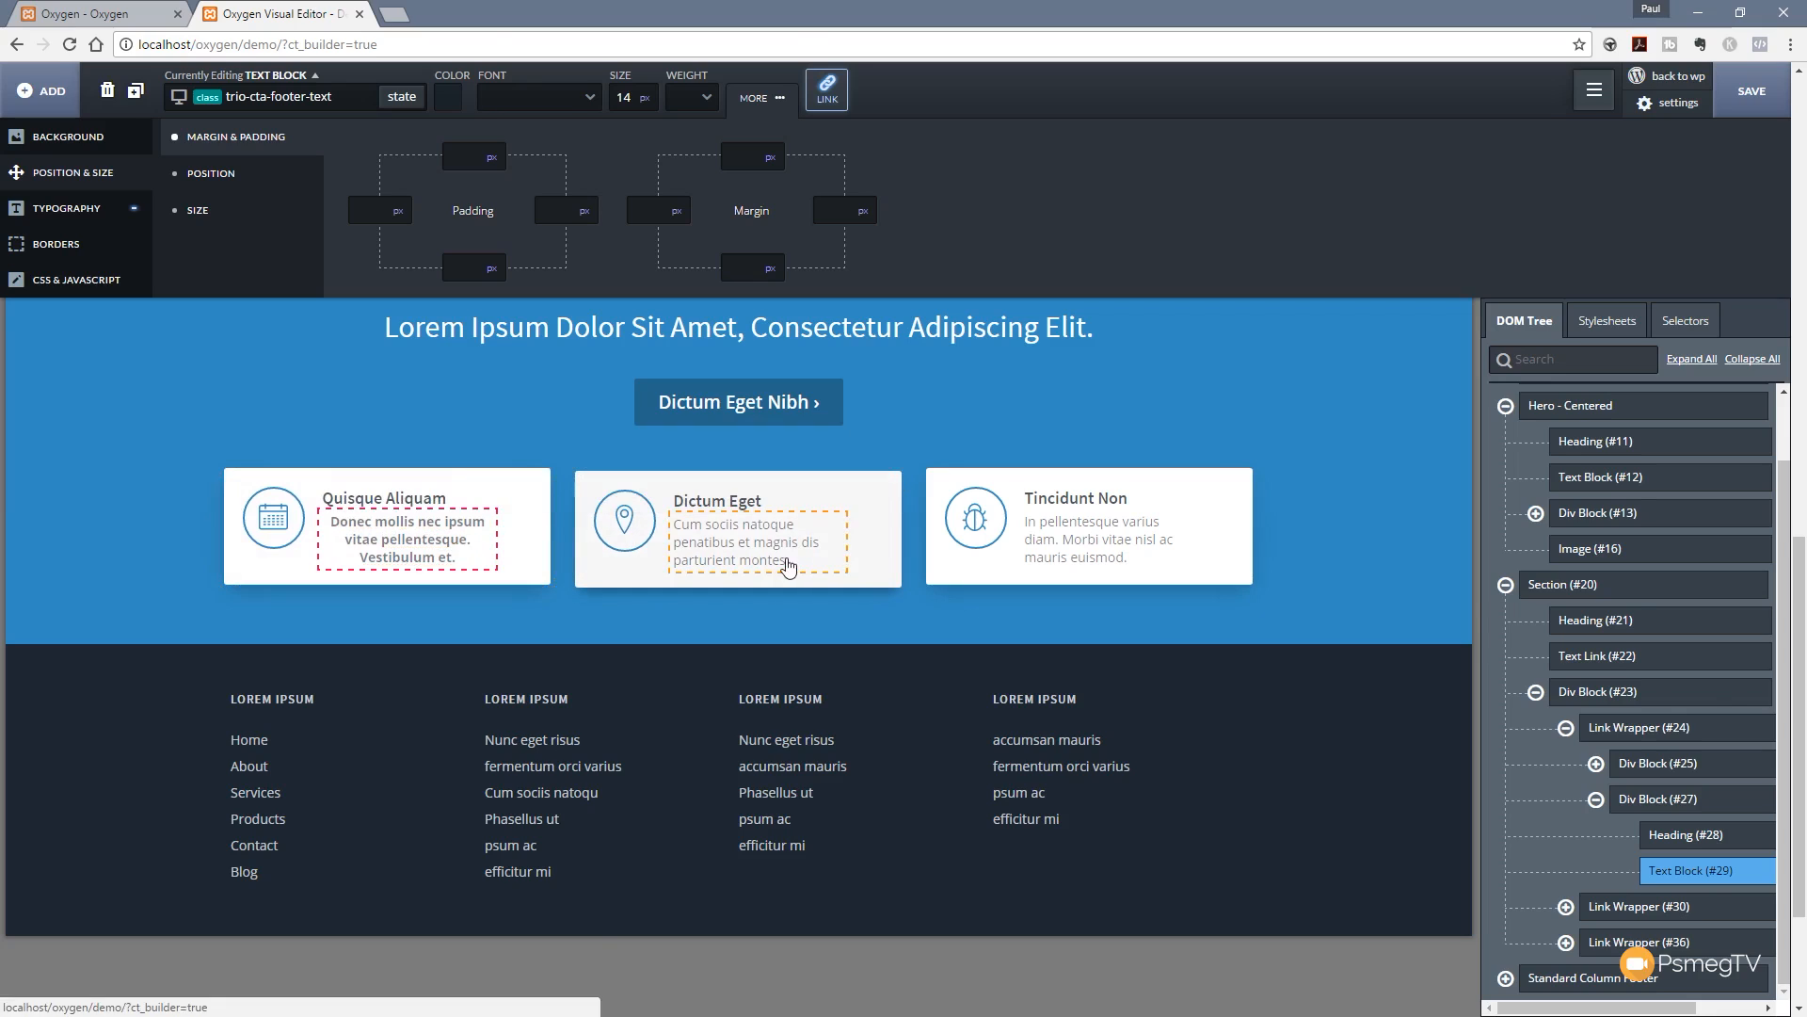
Step: Collapse the entire DOM tree and select the header's Div Block (#2)
left_click(783, 559)
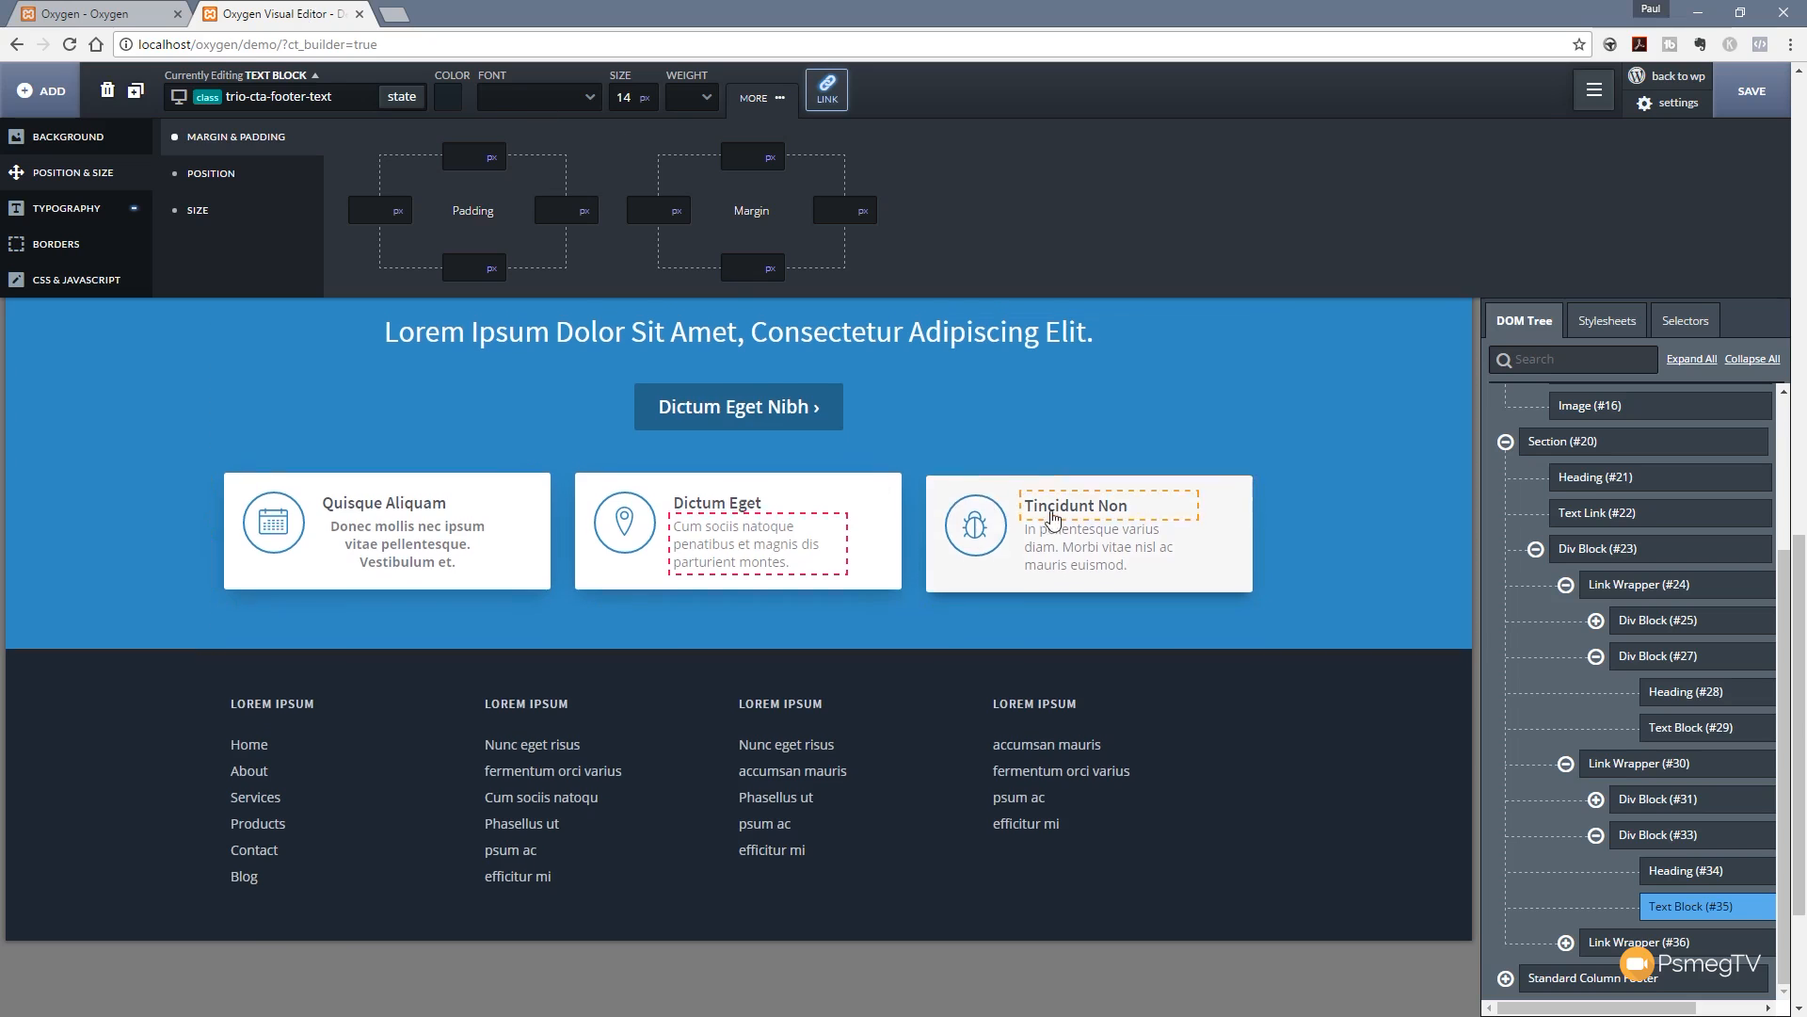
scroll(1185, 553, "up", 10)
scroll(1185, 554, "up", 3)
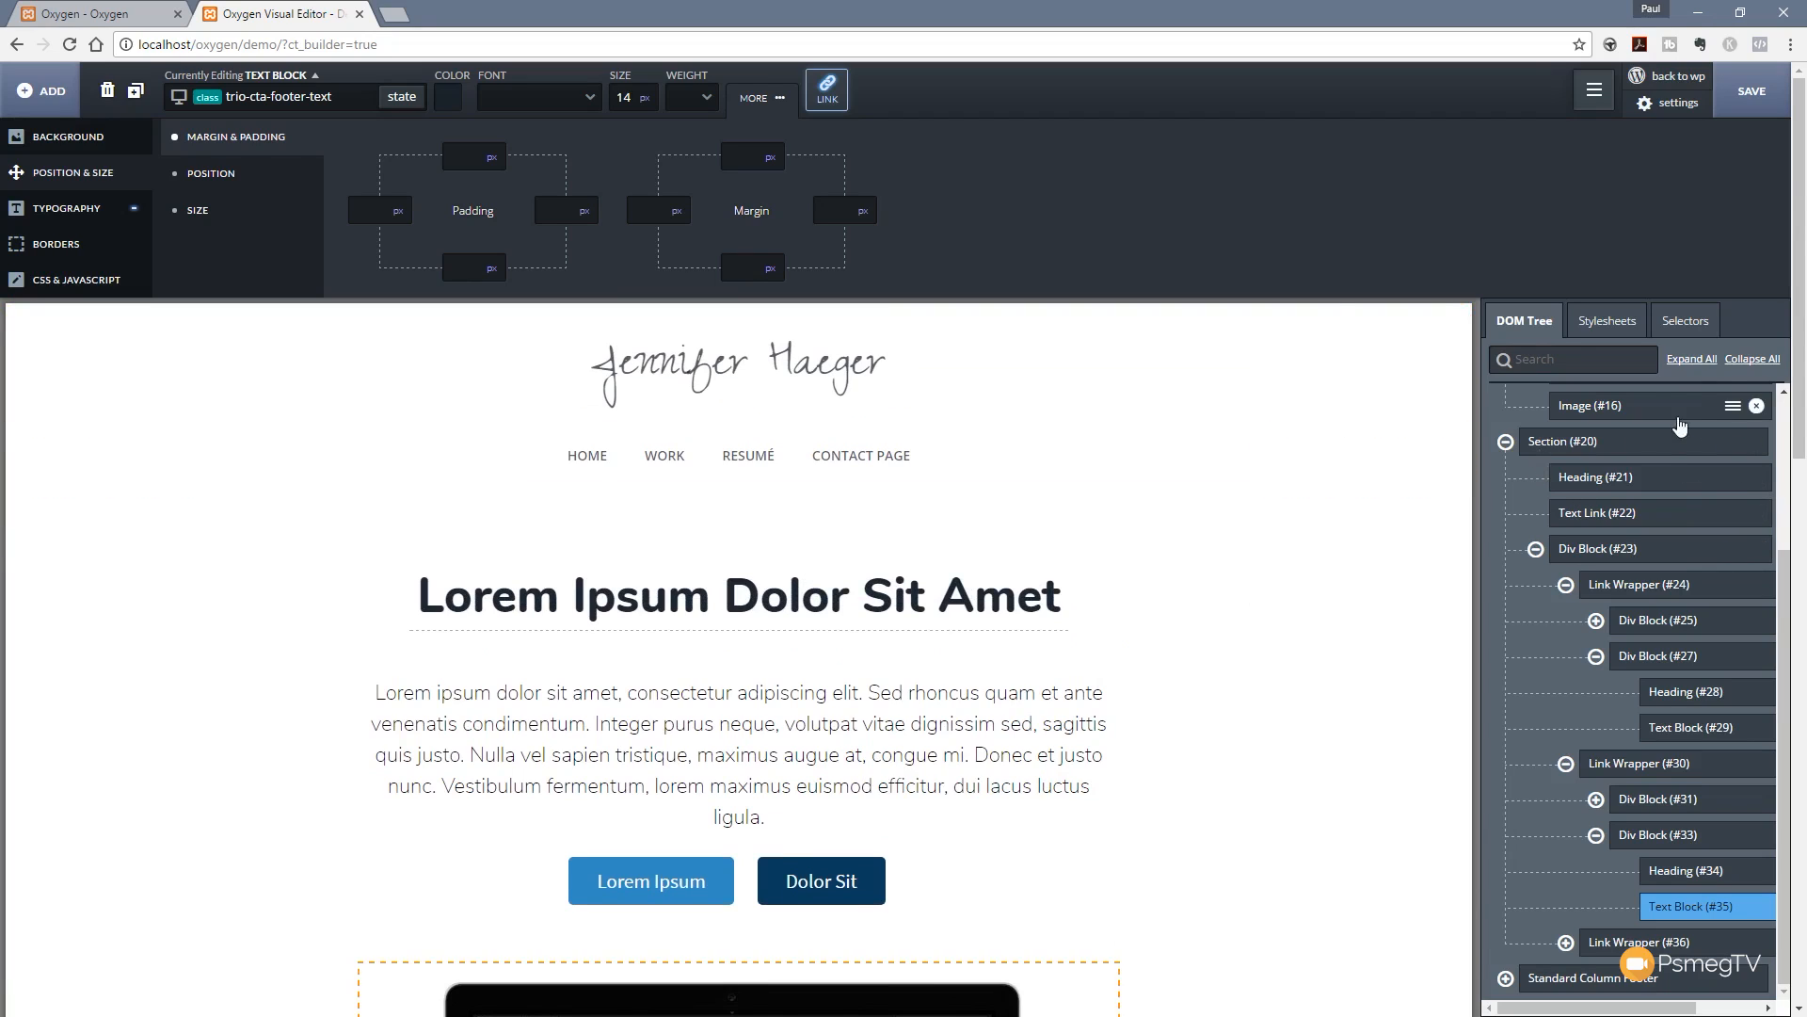
left_click(1749, 359)
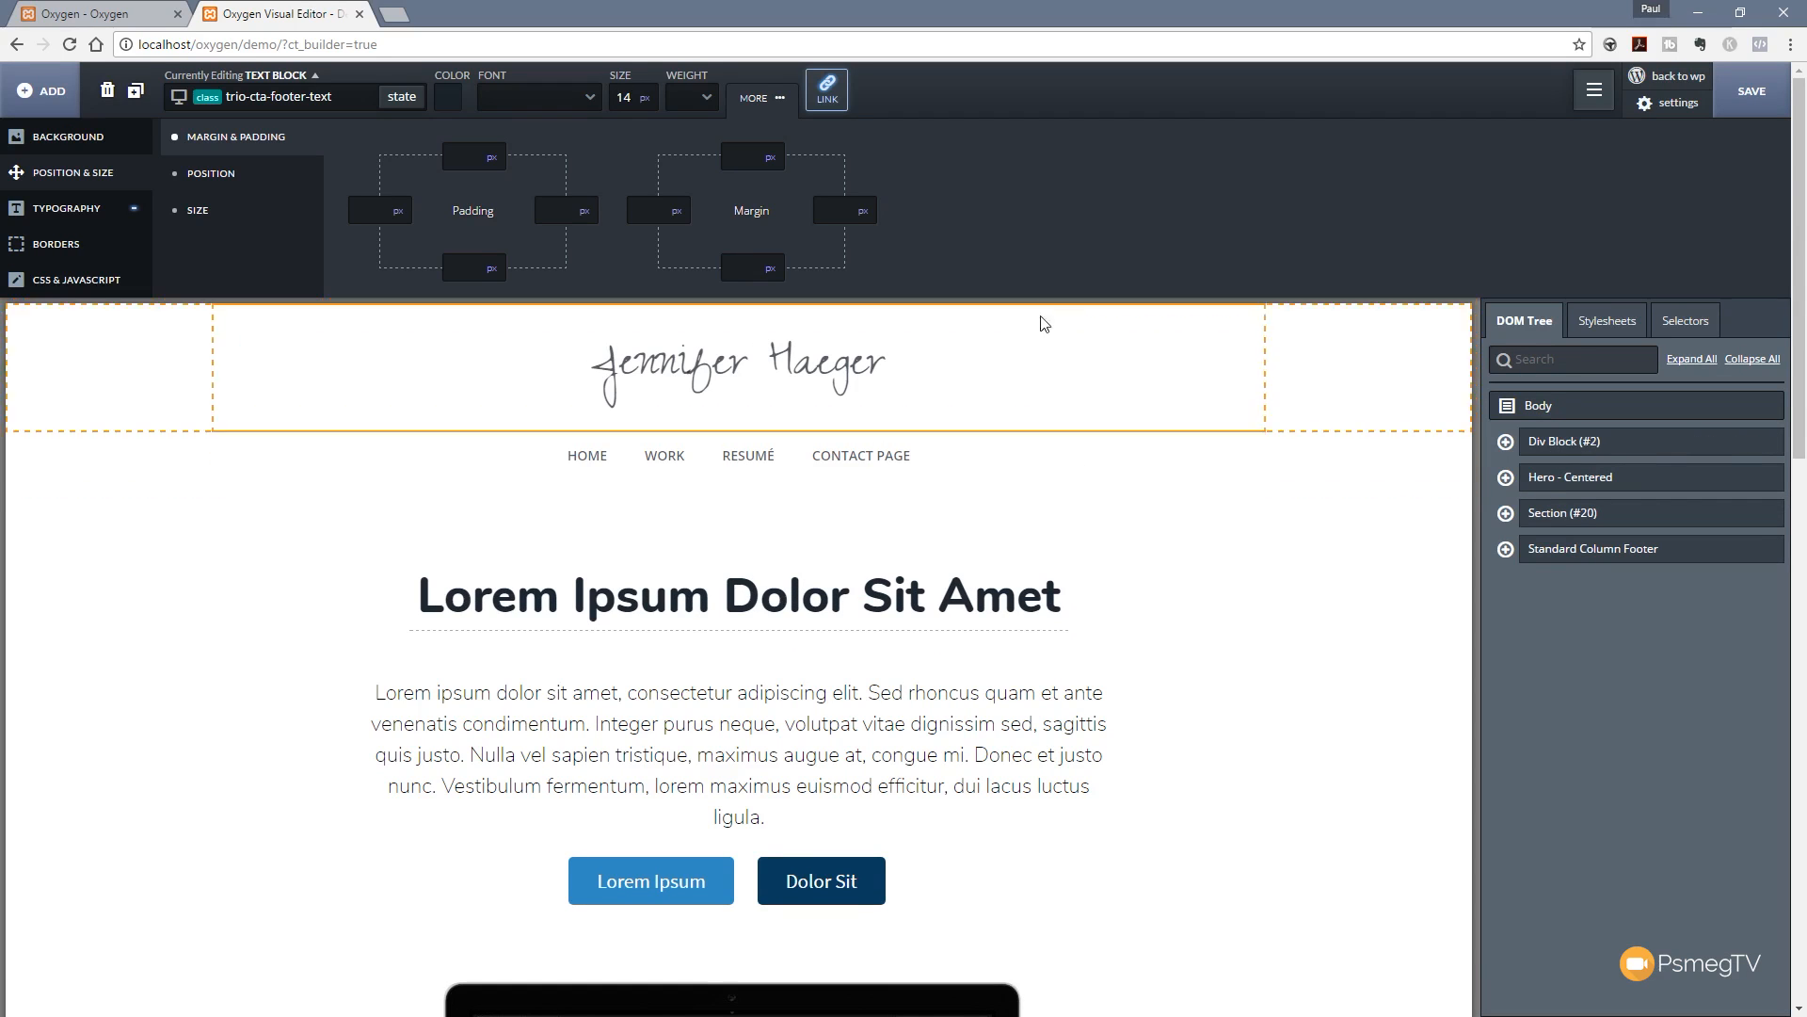
left_click(1552, 447)
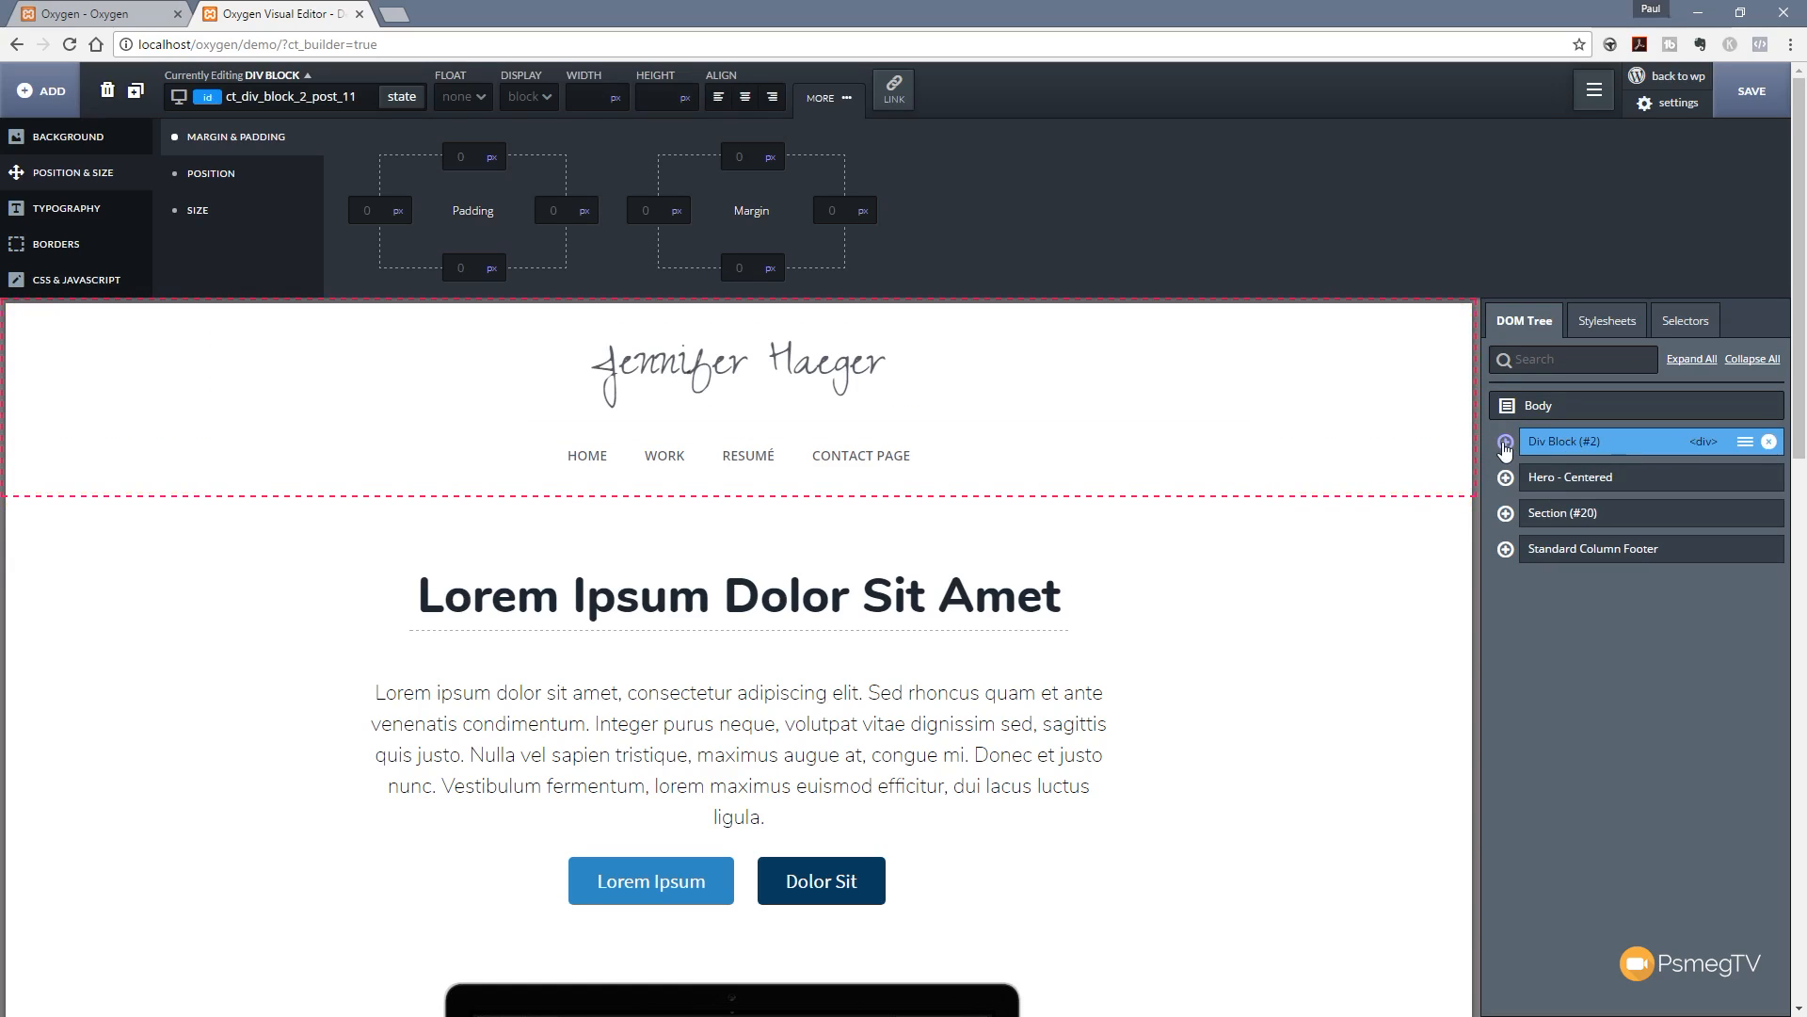
Step: Rename the Div Block (#2) in the DOM tree as Header (#2)
left_click(1744, 442)
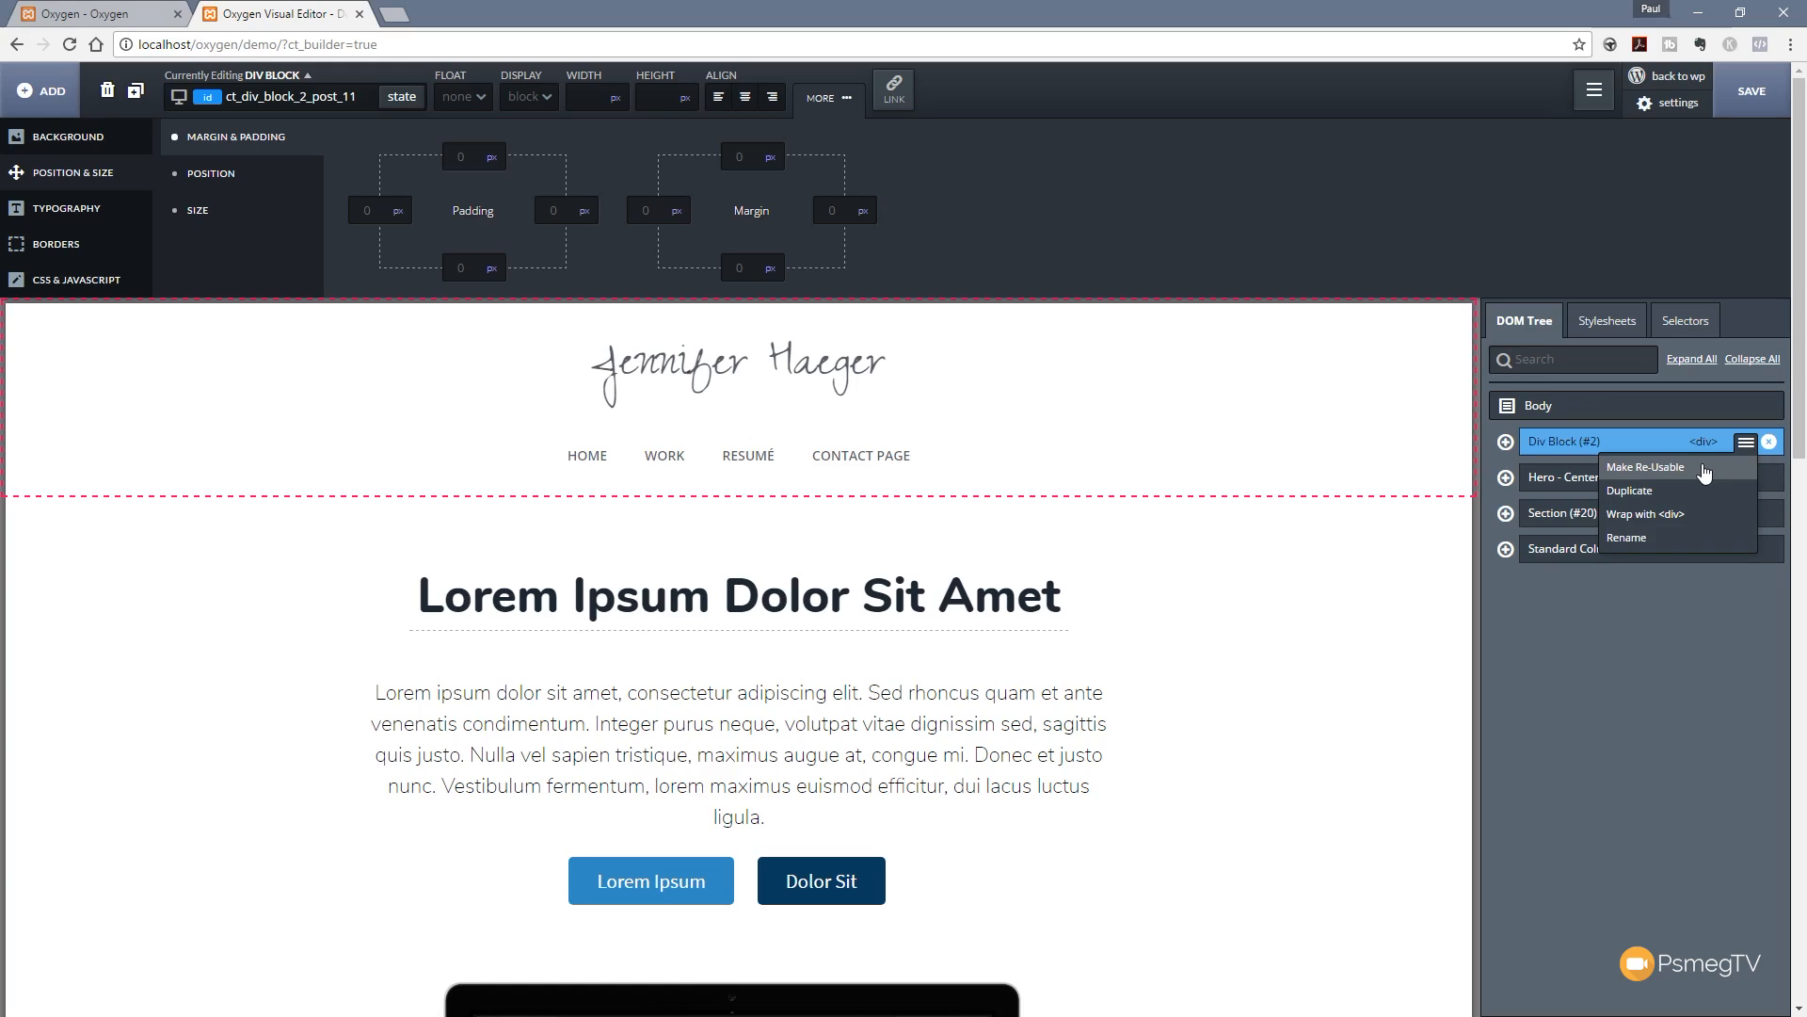
left_click(1665, 539)
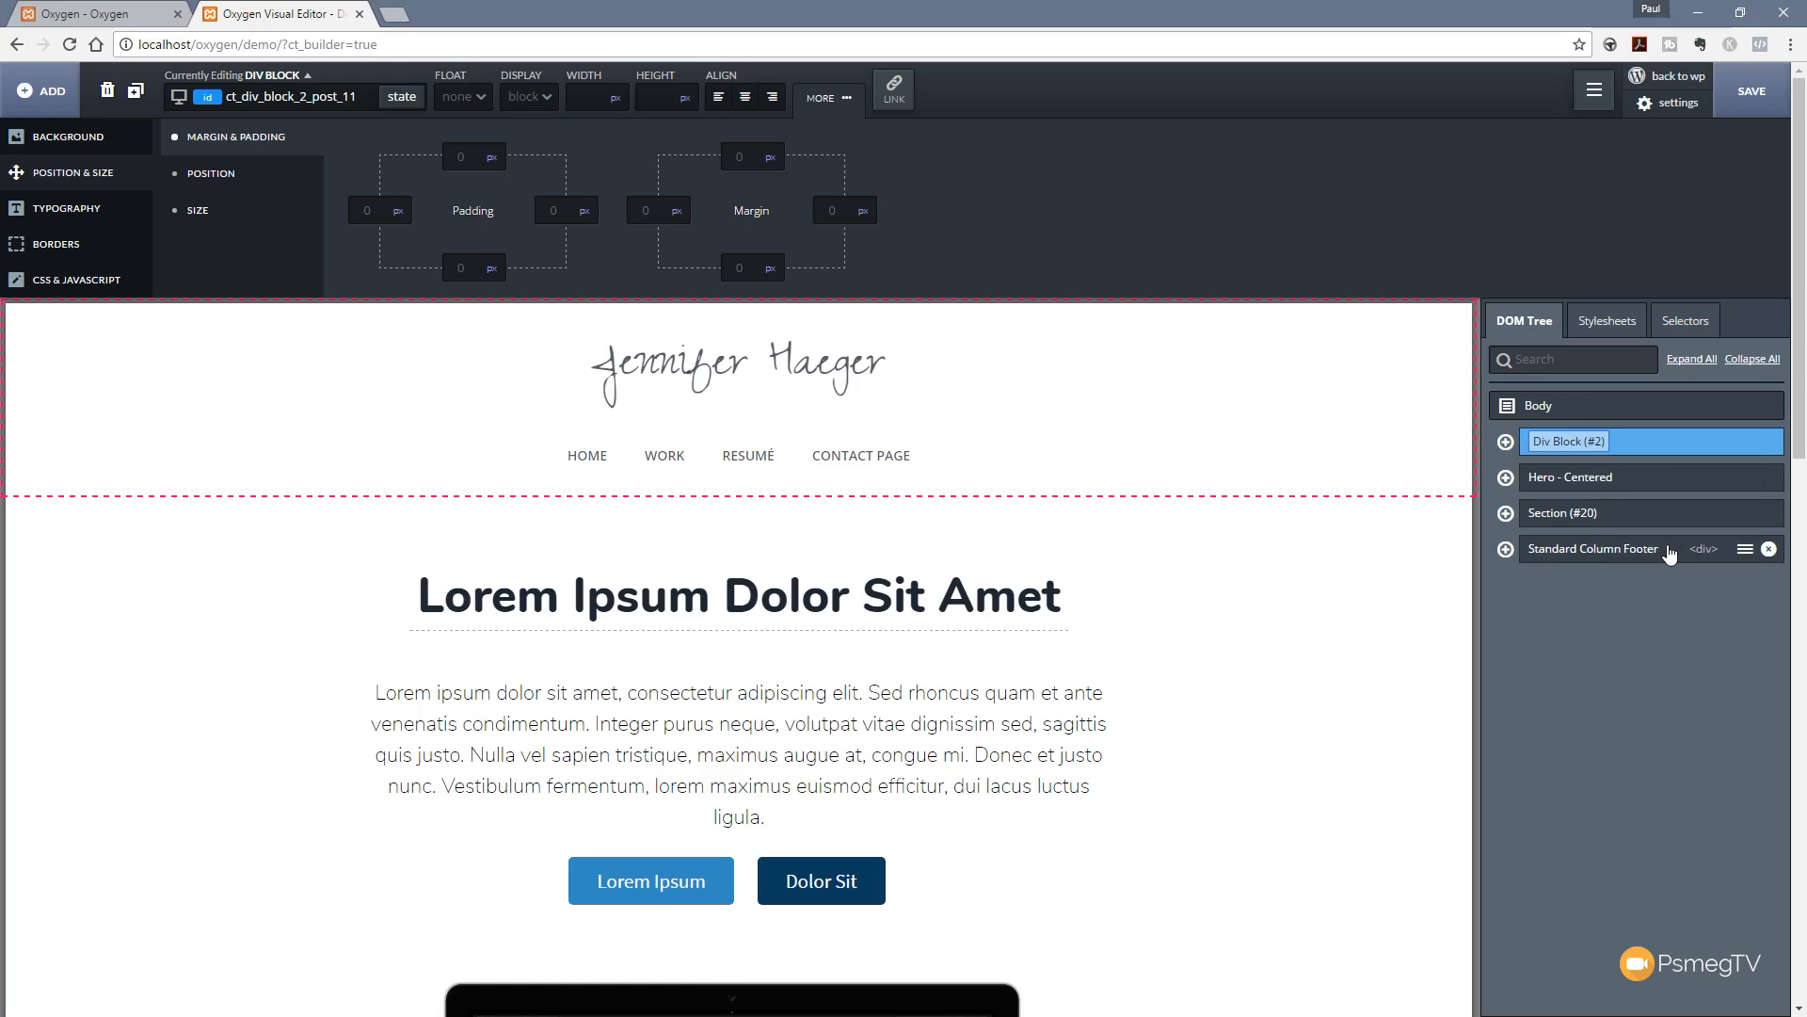
type("Header")
key("Delete")
key("Delete")
key("Delete")
key("Delete")
key("Delete")
key("Delete")
key("Delete")
key("Delete")
key("Delete")
key("Return")
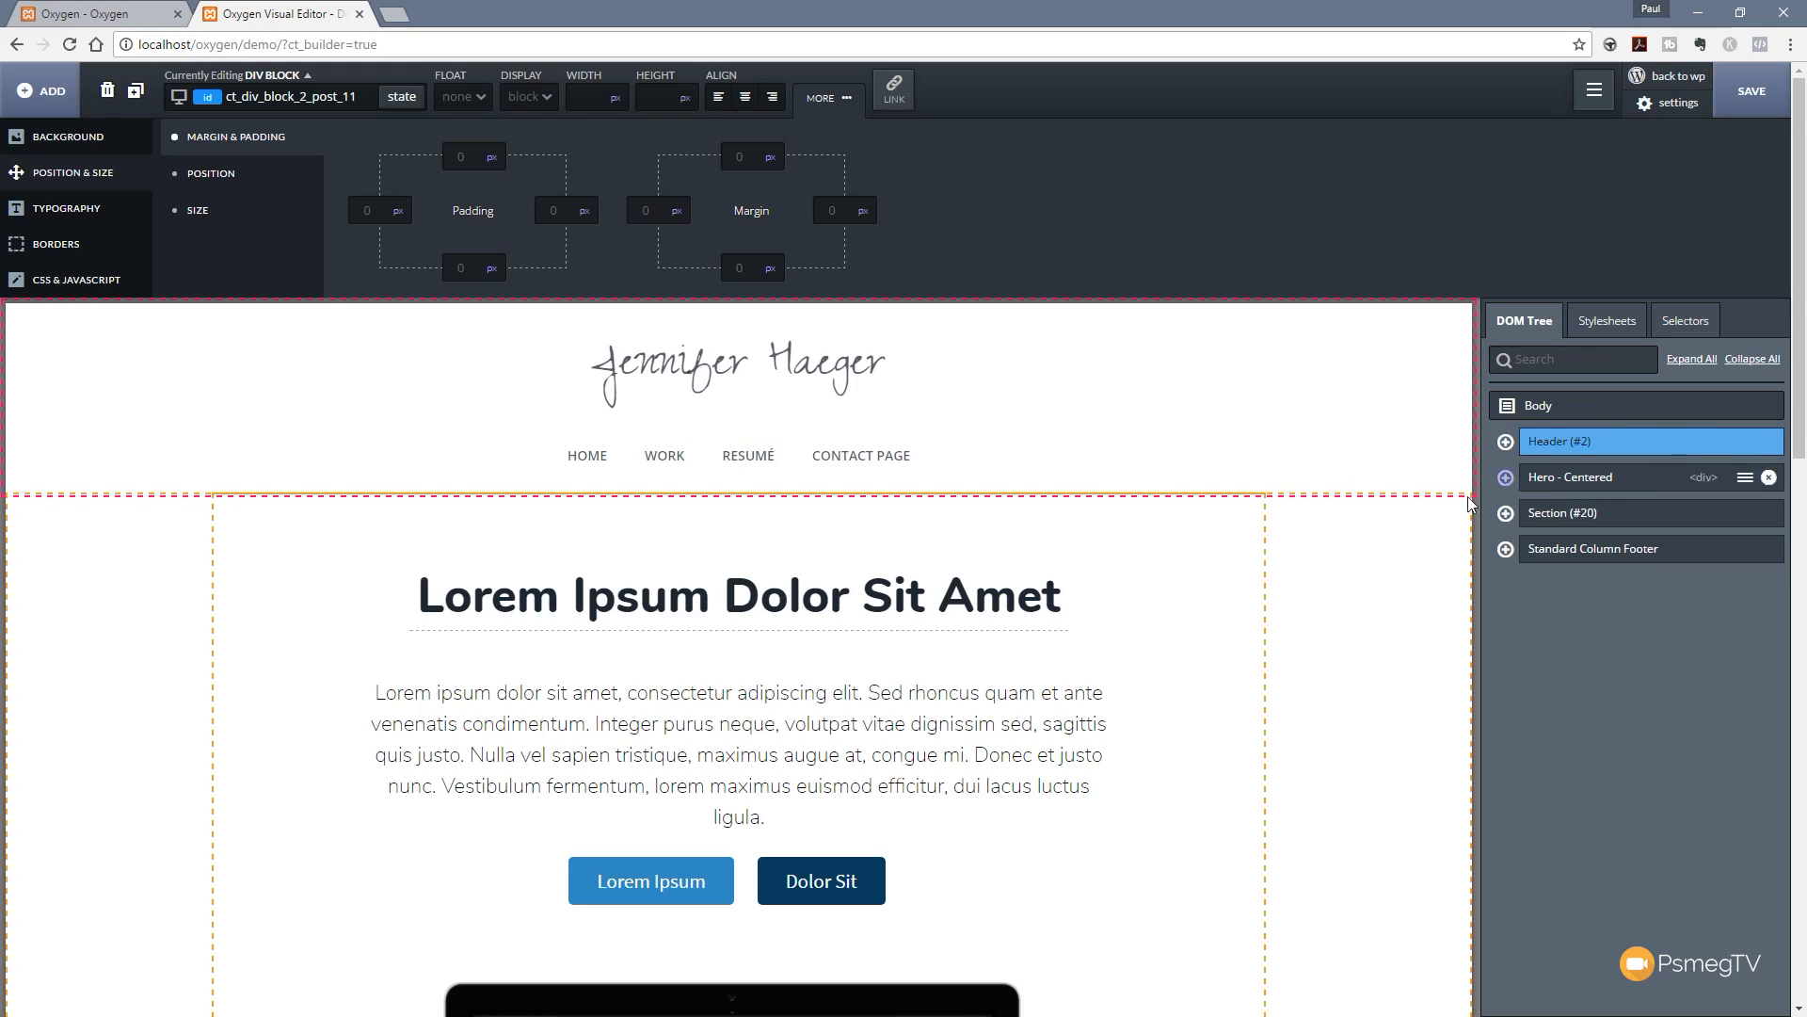
Step: Replace the RESUMÉ navigation link's text with PORTFOLIO and finish editing the text
left_click(750, 469)
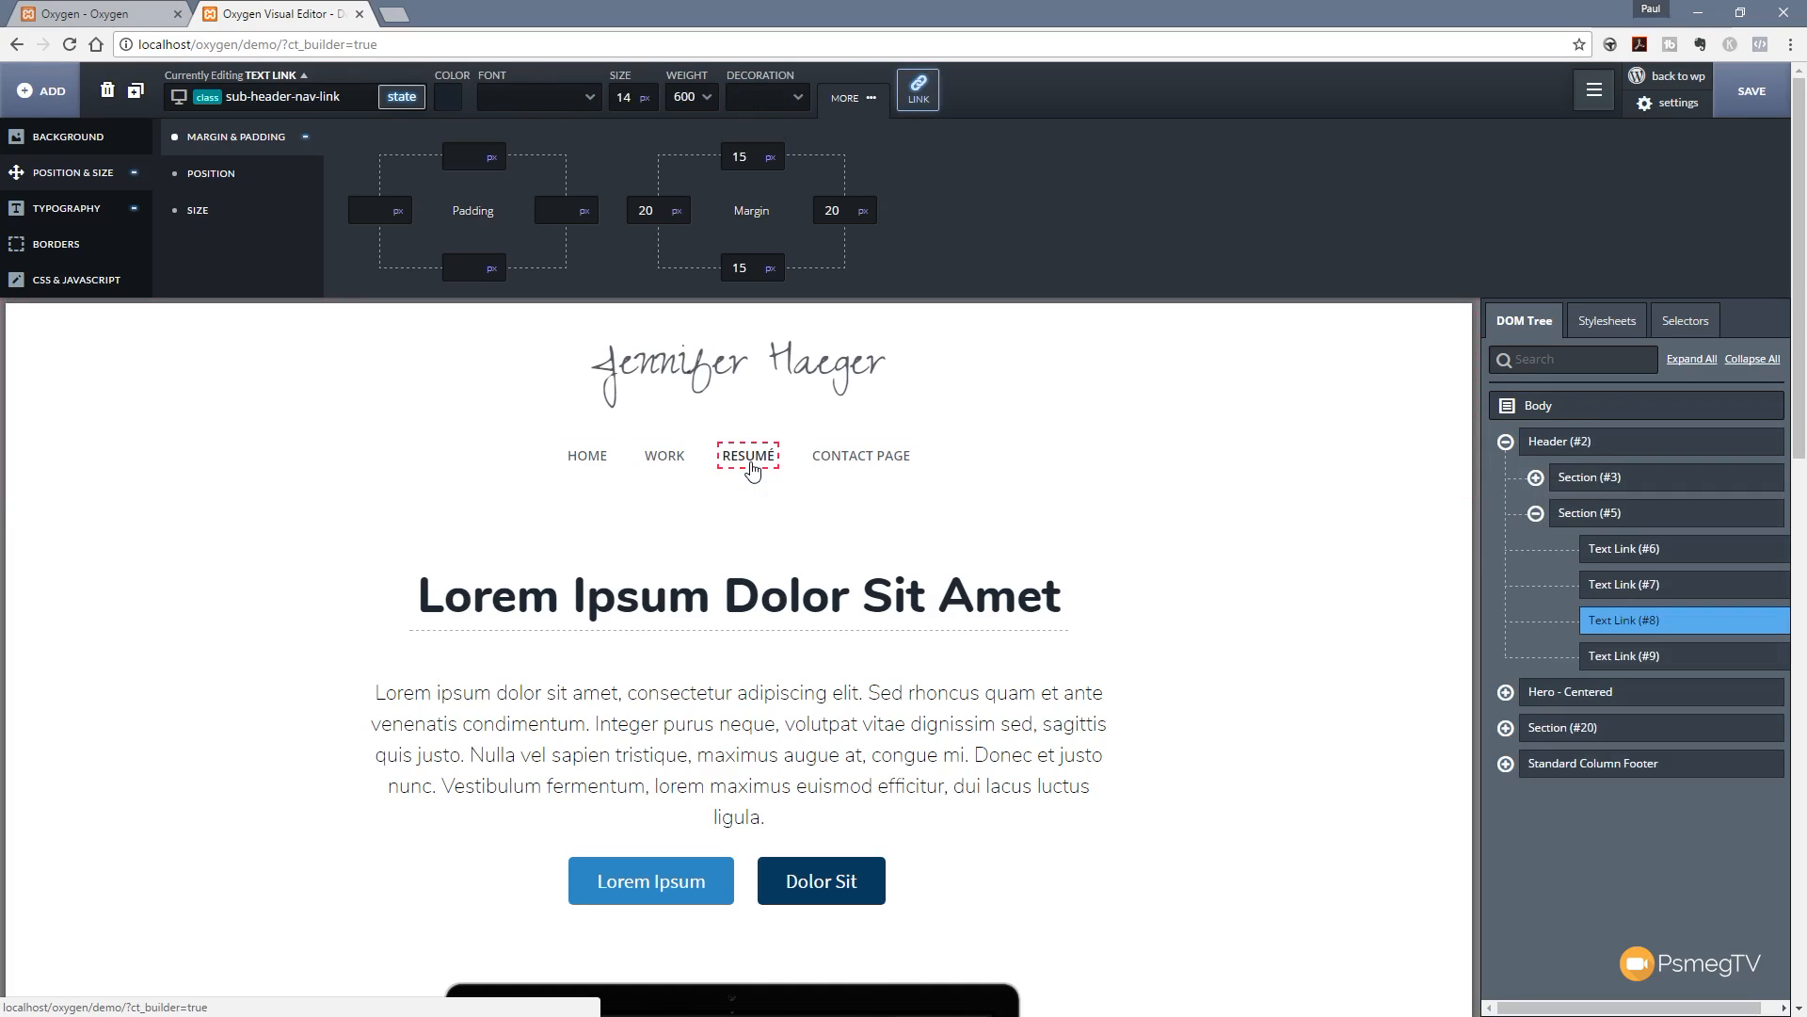
double_click(768, 458)
left_click_drag(773, 457, 723, 456)
type("PORTFOLIO")
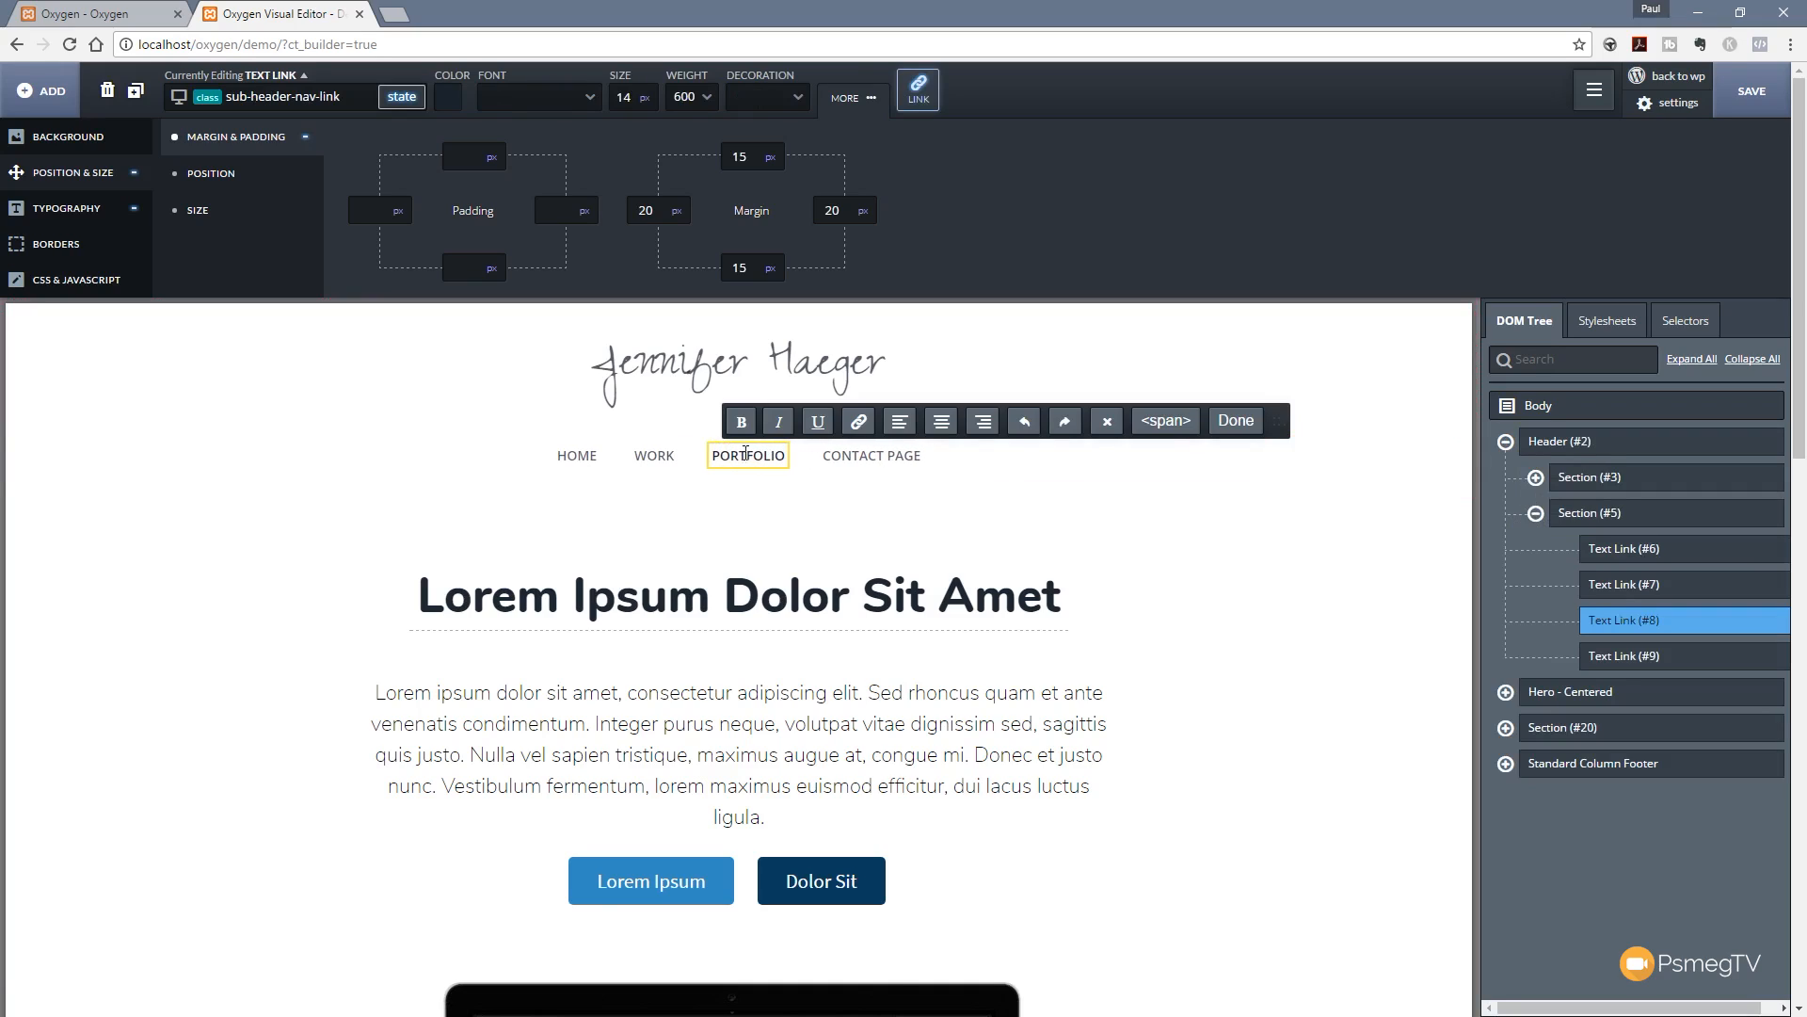
left_click(1229, 420)
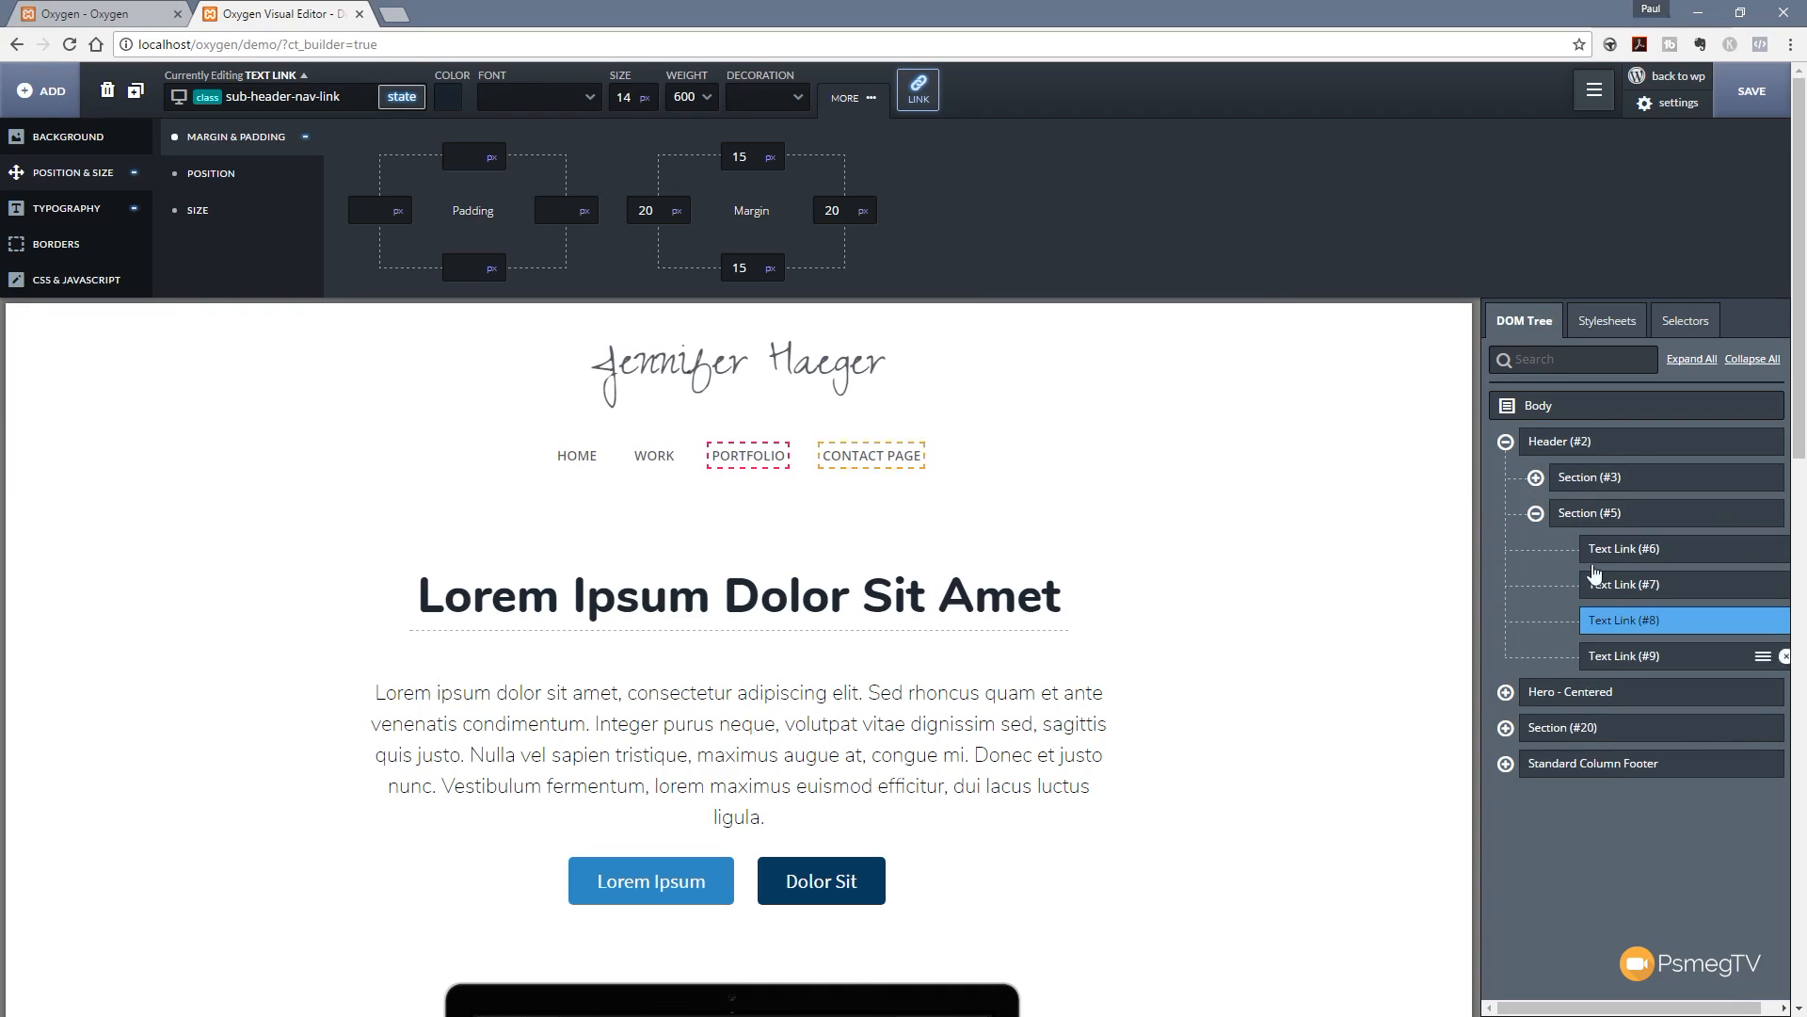
Step: Make the whole Header (#2) block a re-usable component named Header Demo
left_click(1633, 450)
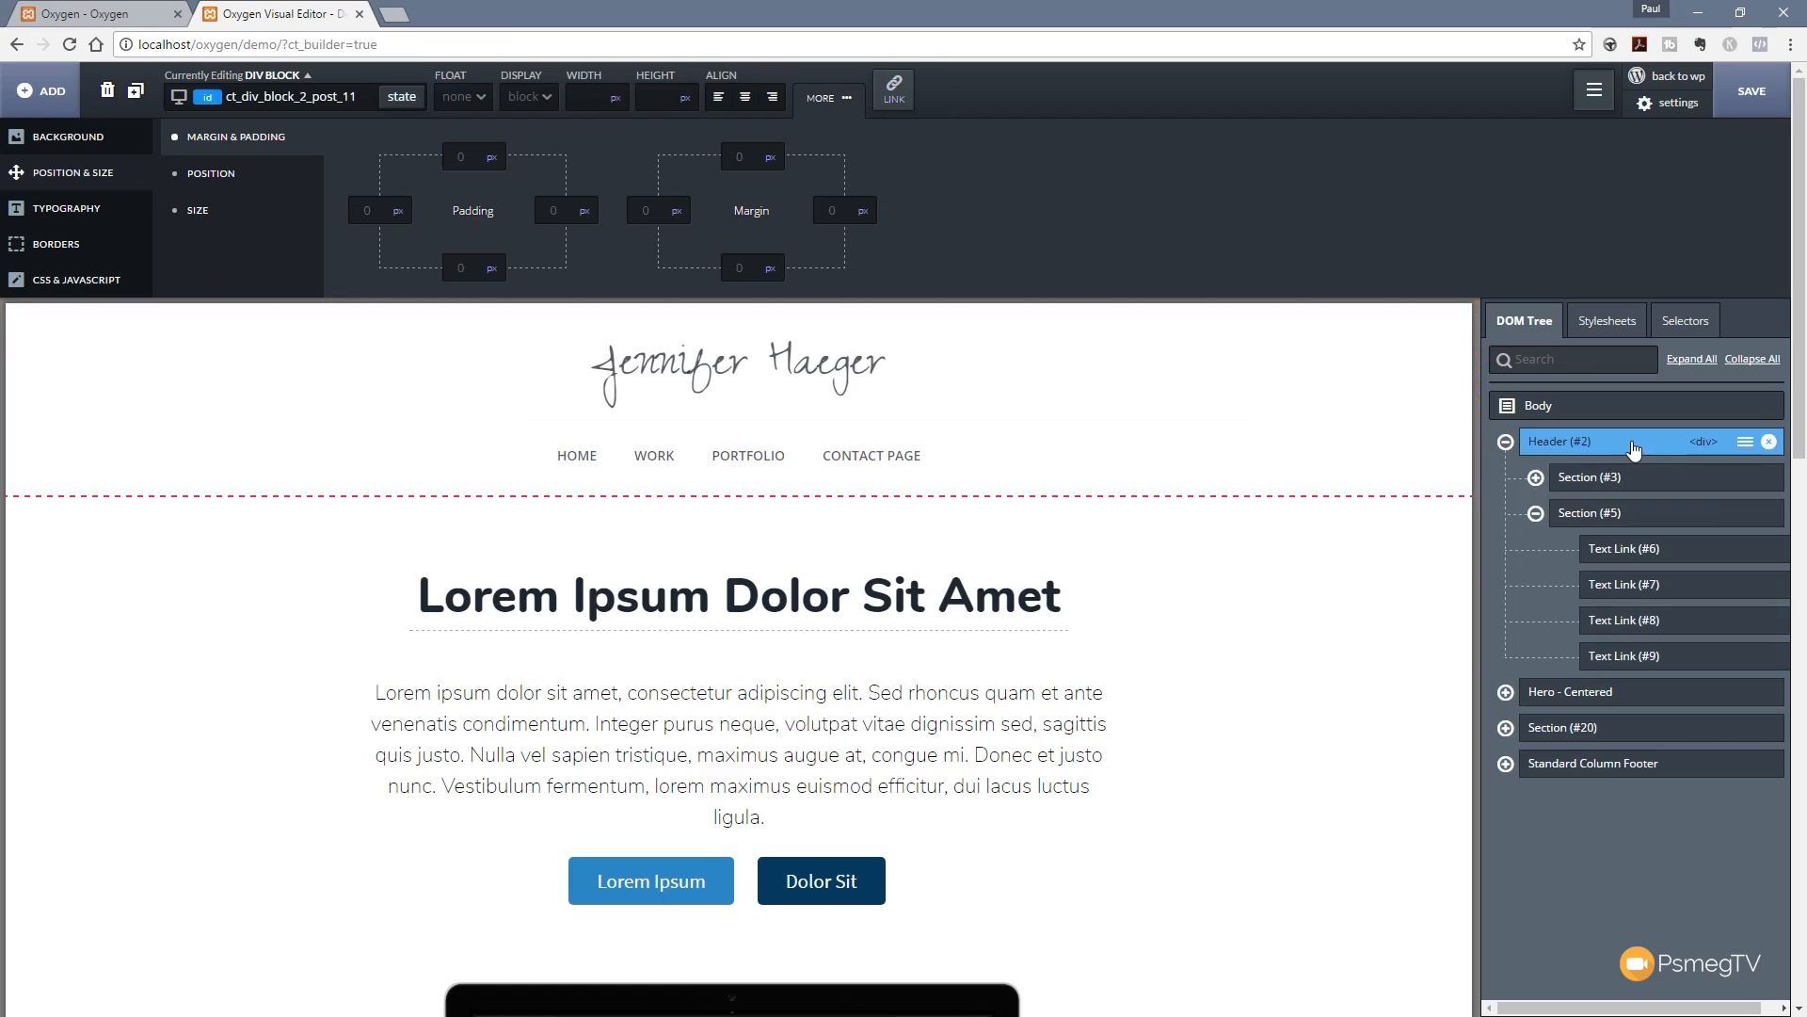
left_click(1747, 442)
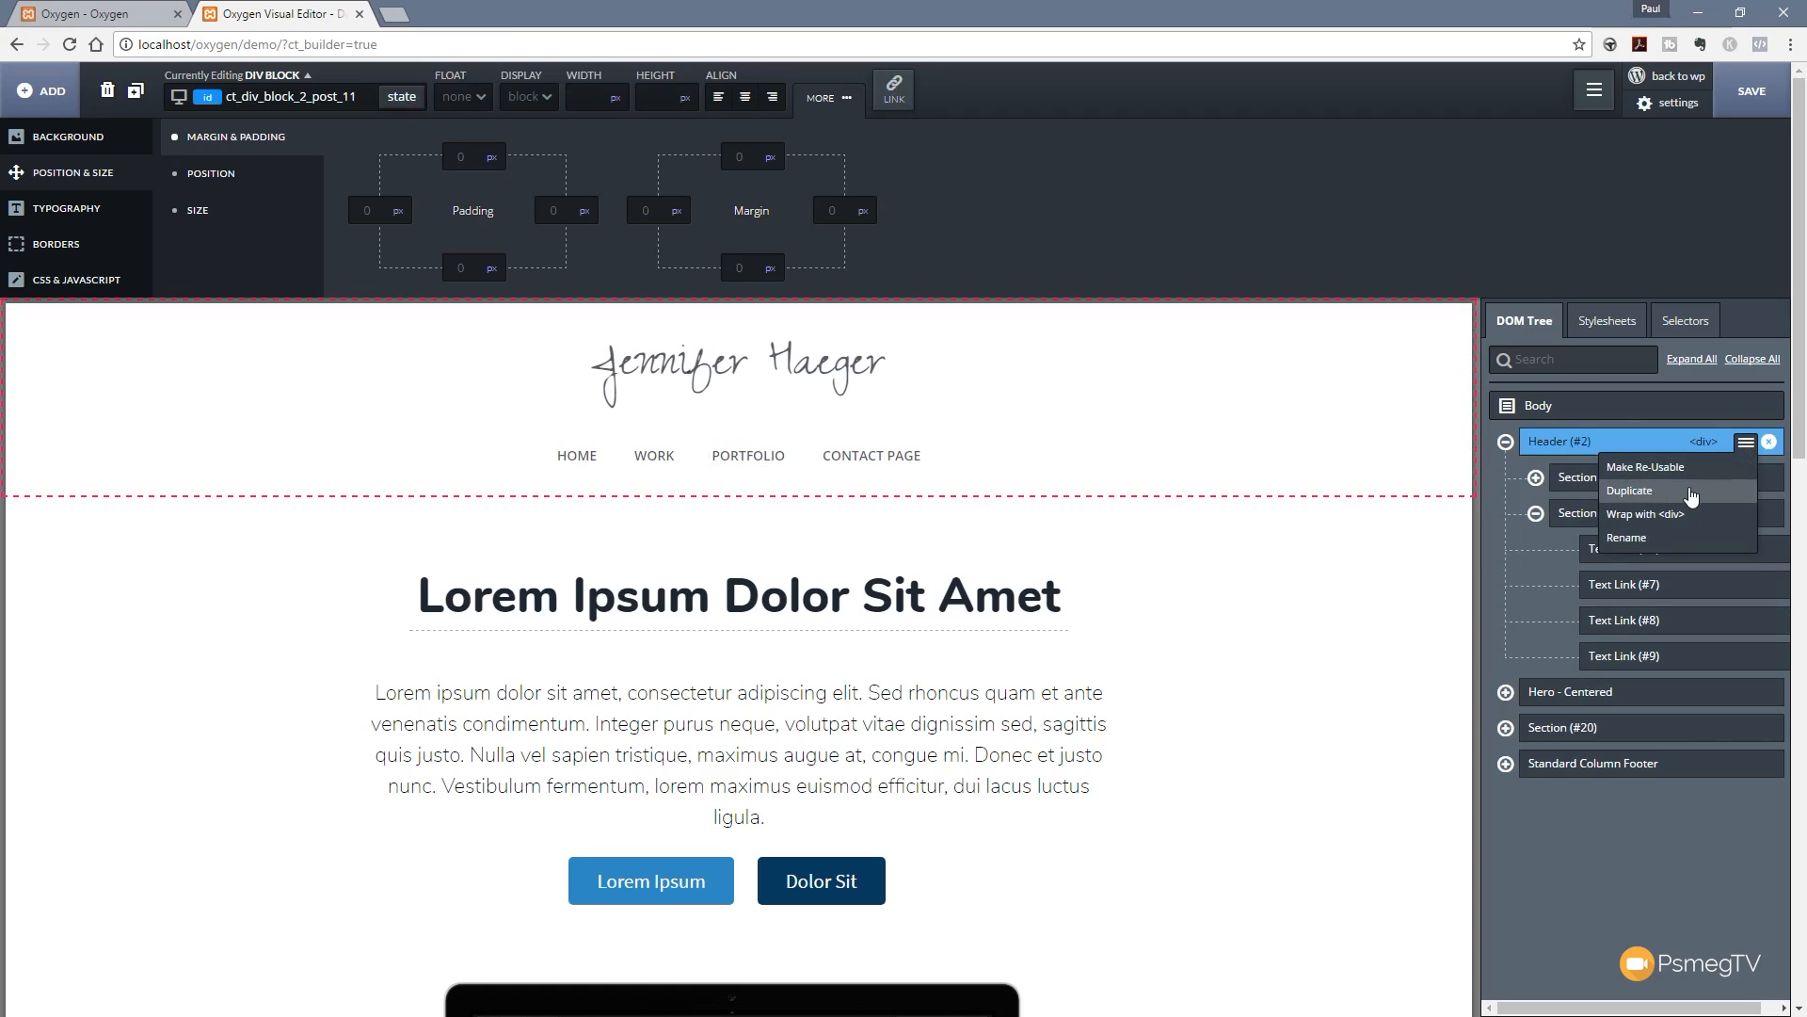
left_click(1646, 467)
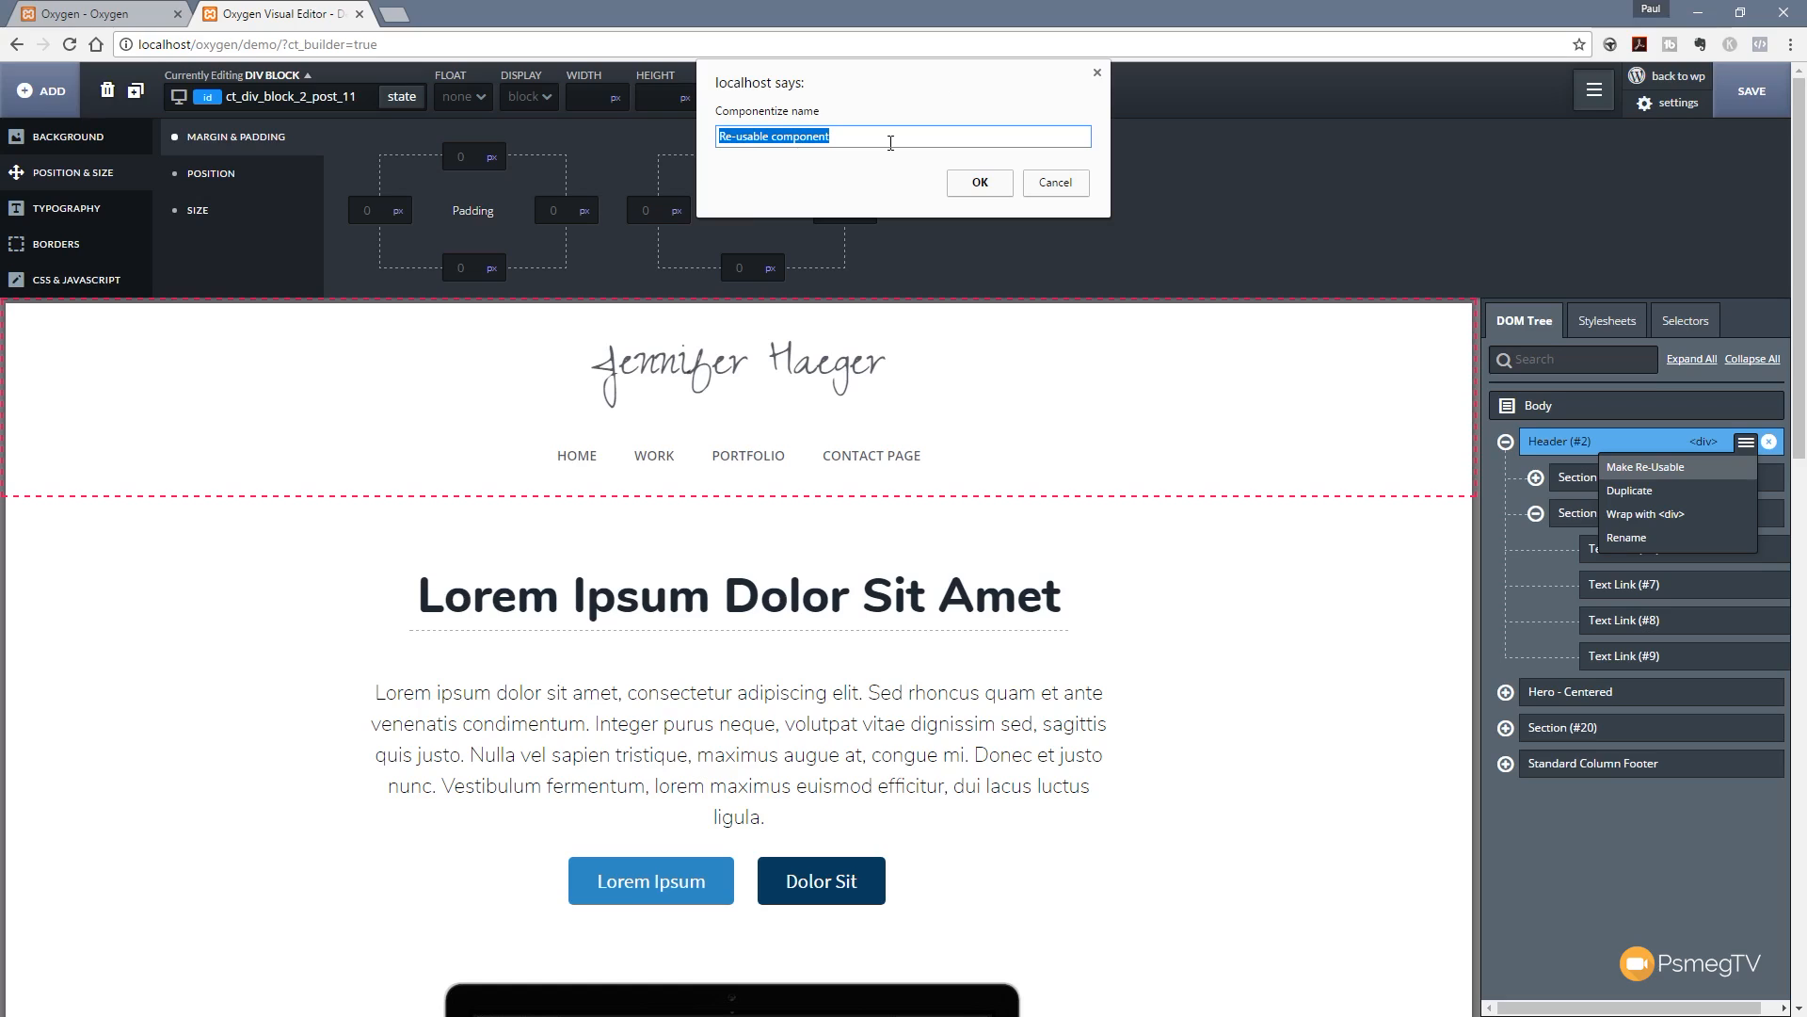
type("Header Demo")
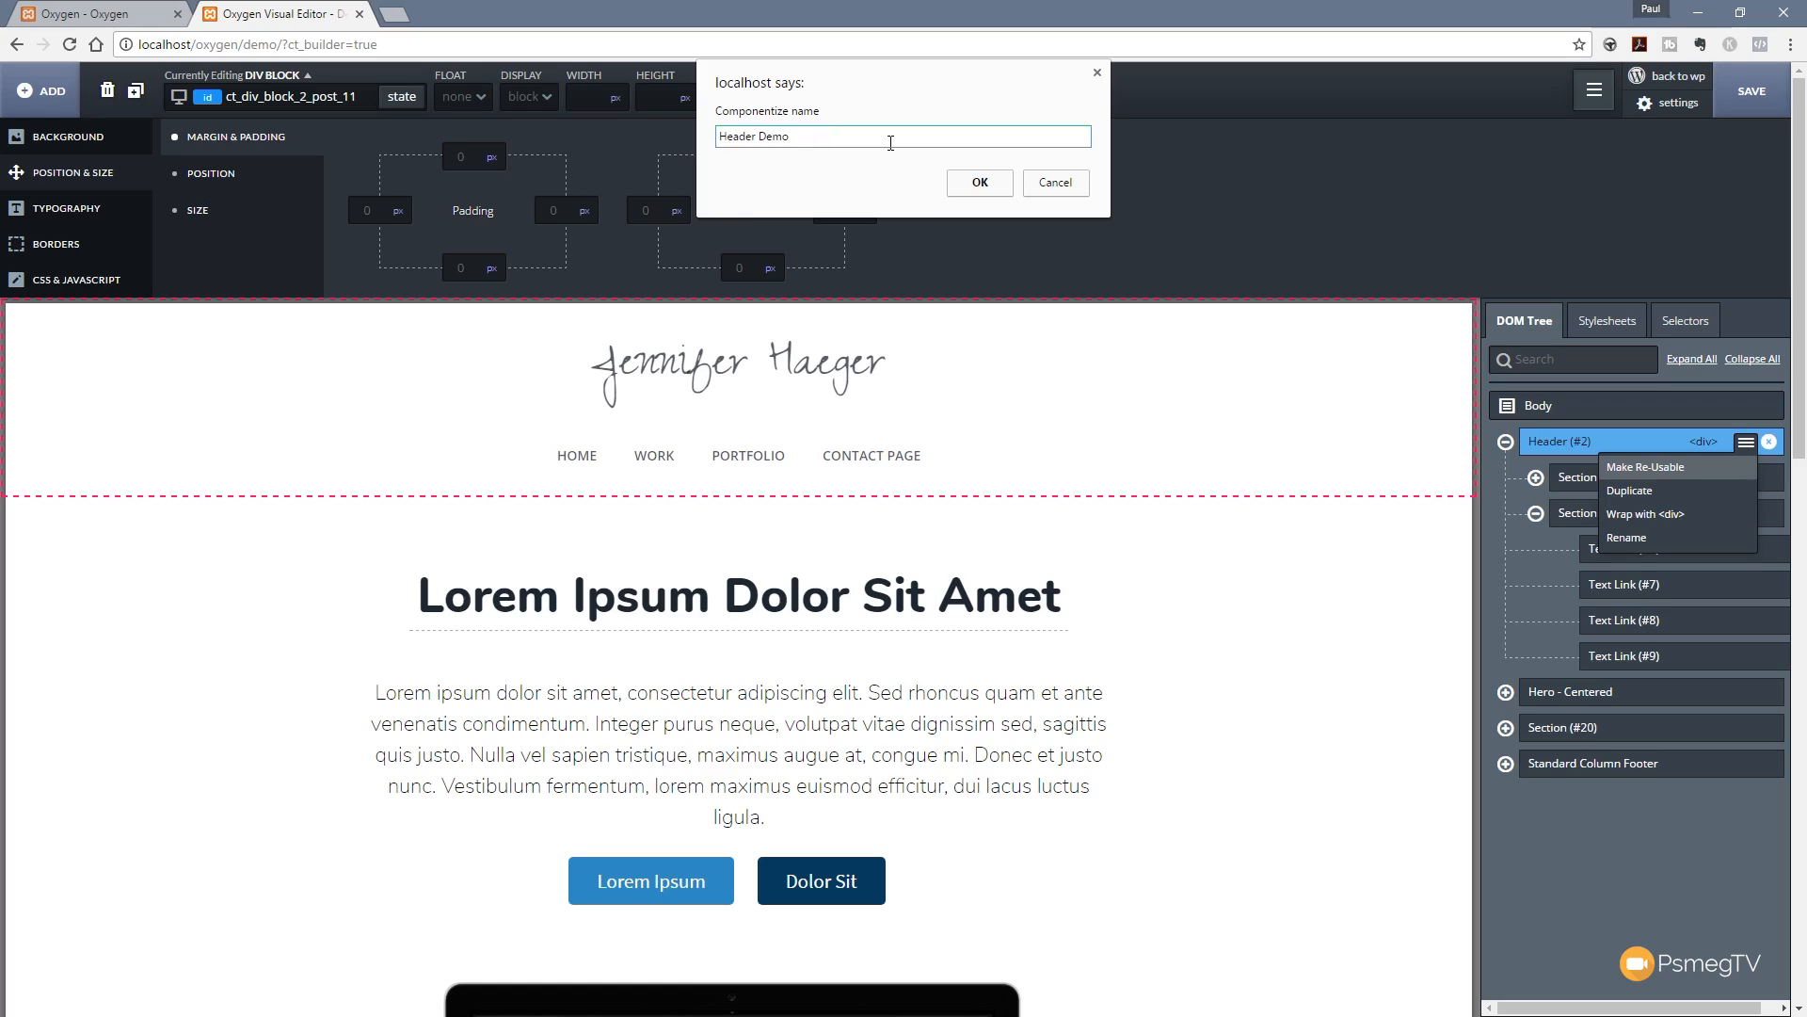
left_click(993, 185)
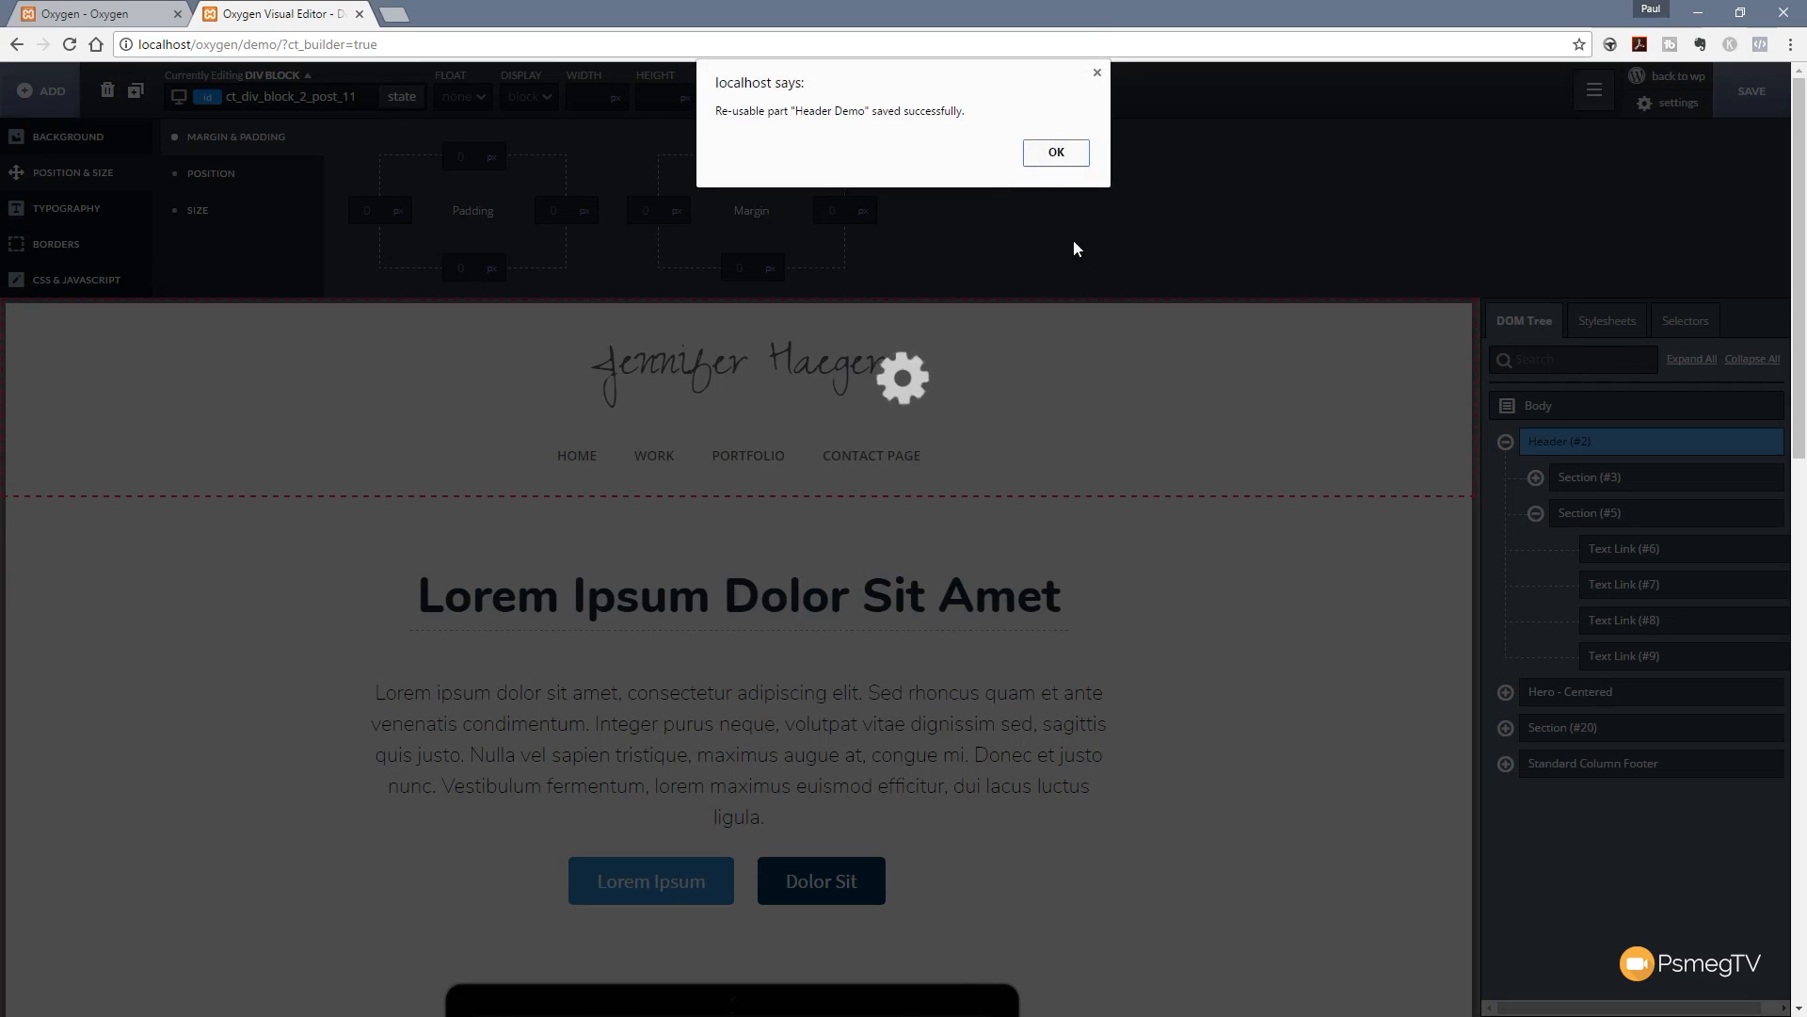
left_click(1057, 151)
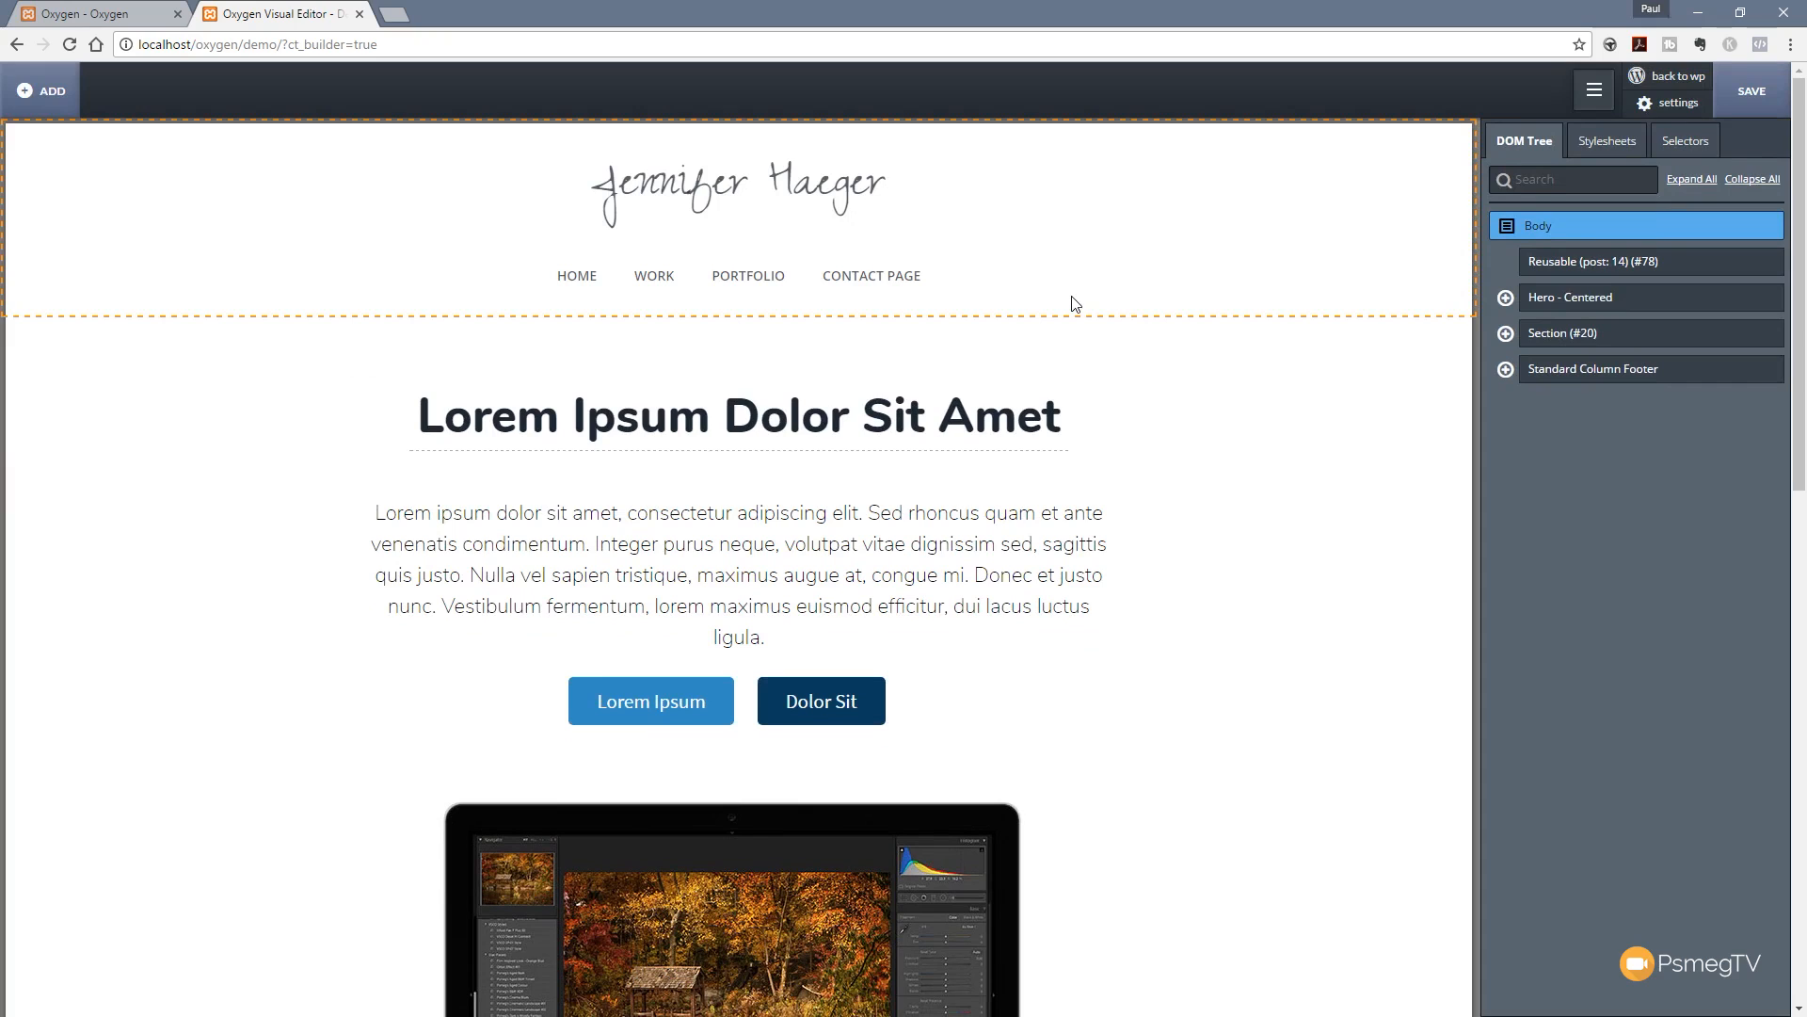
Step: Save the design, return to WordPress and update the Demo page
left_click(1768, 94)
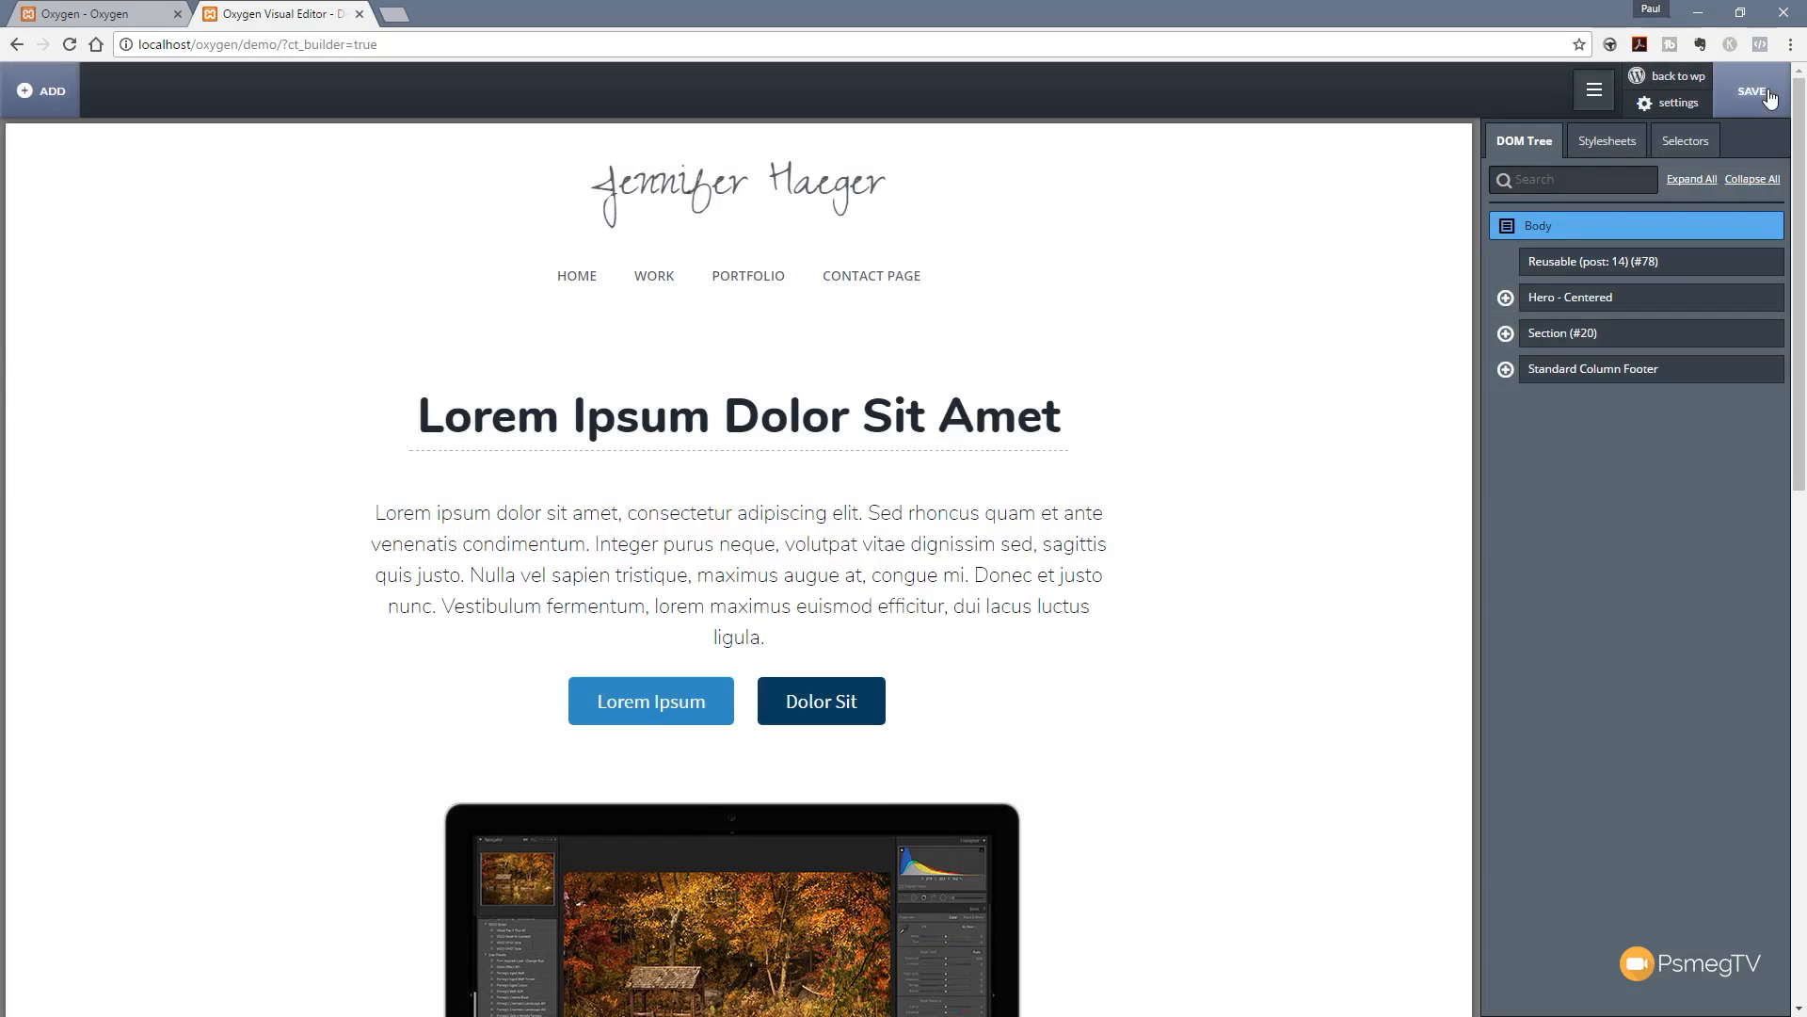
left_click(1682, 81)
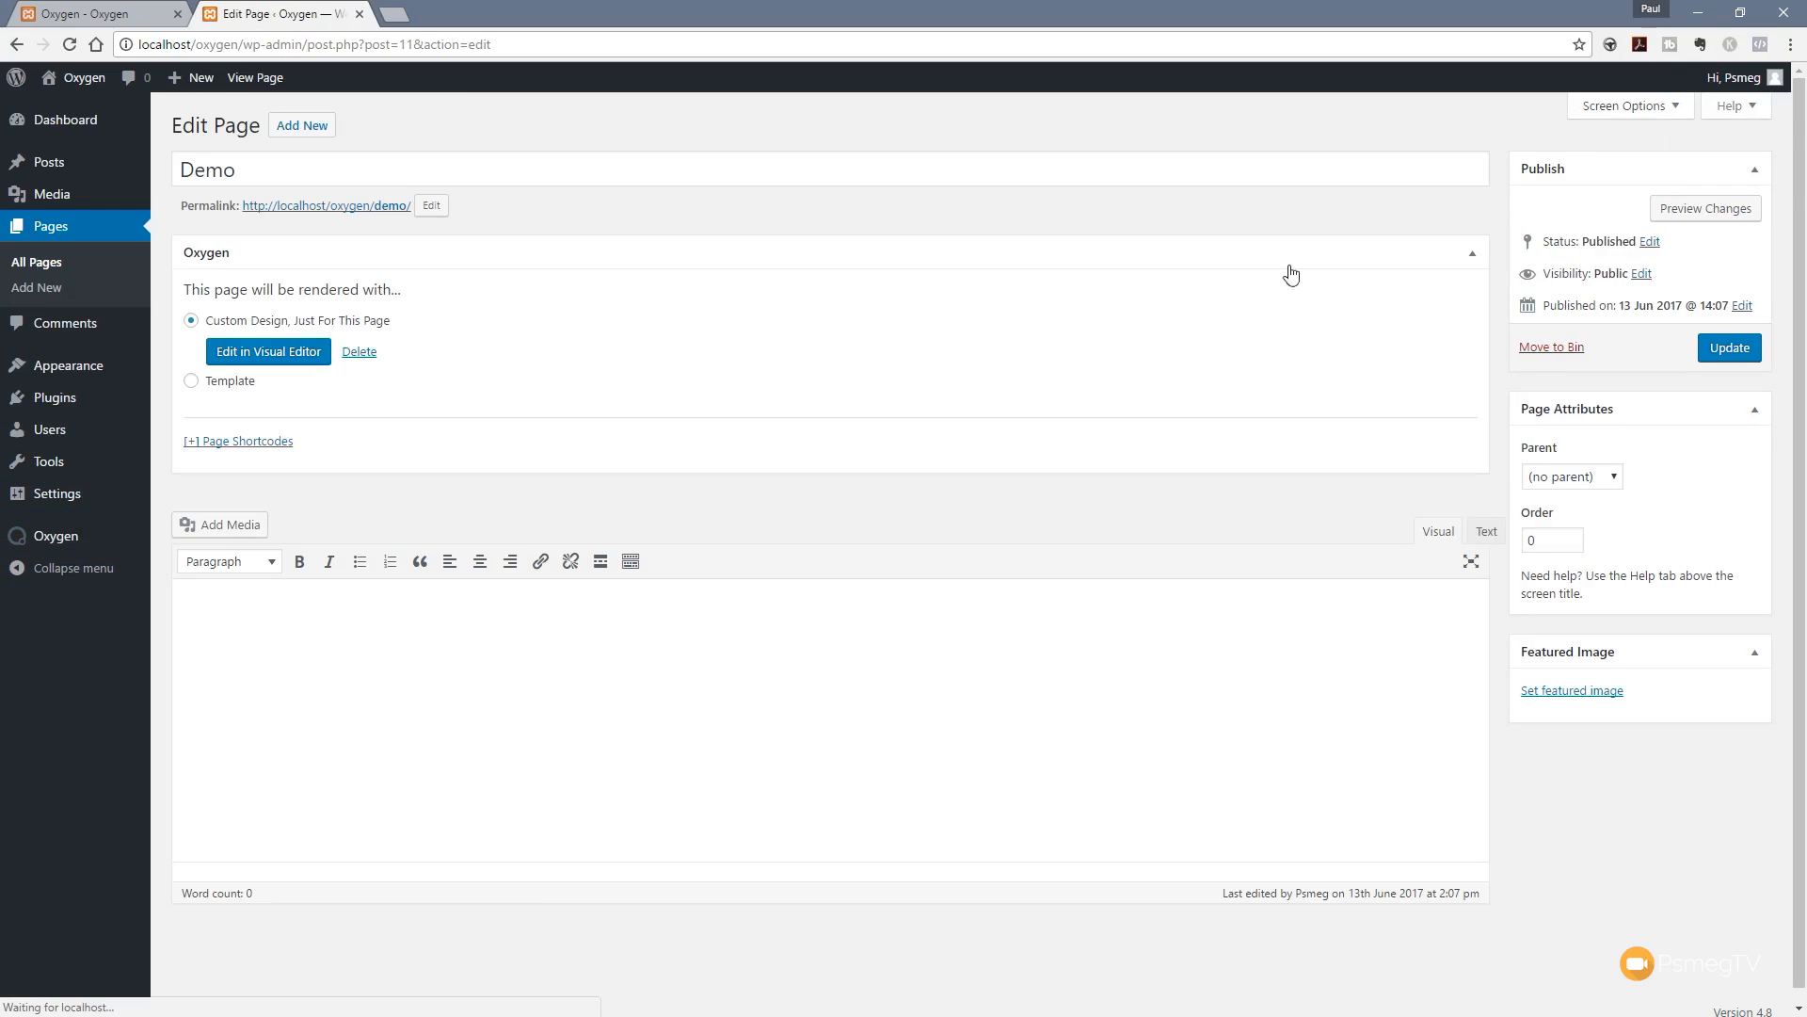
left_click(1729, 347)
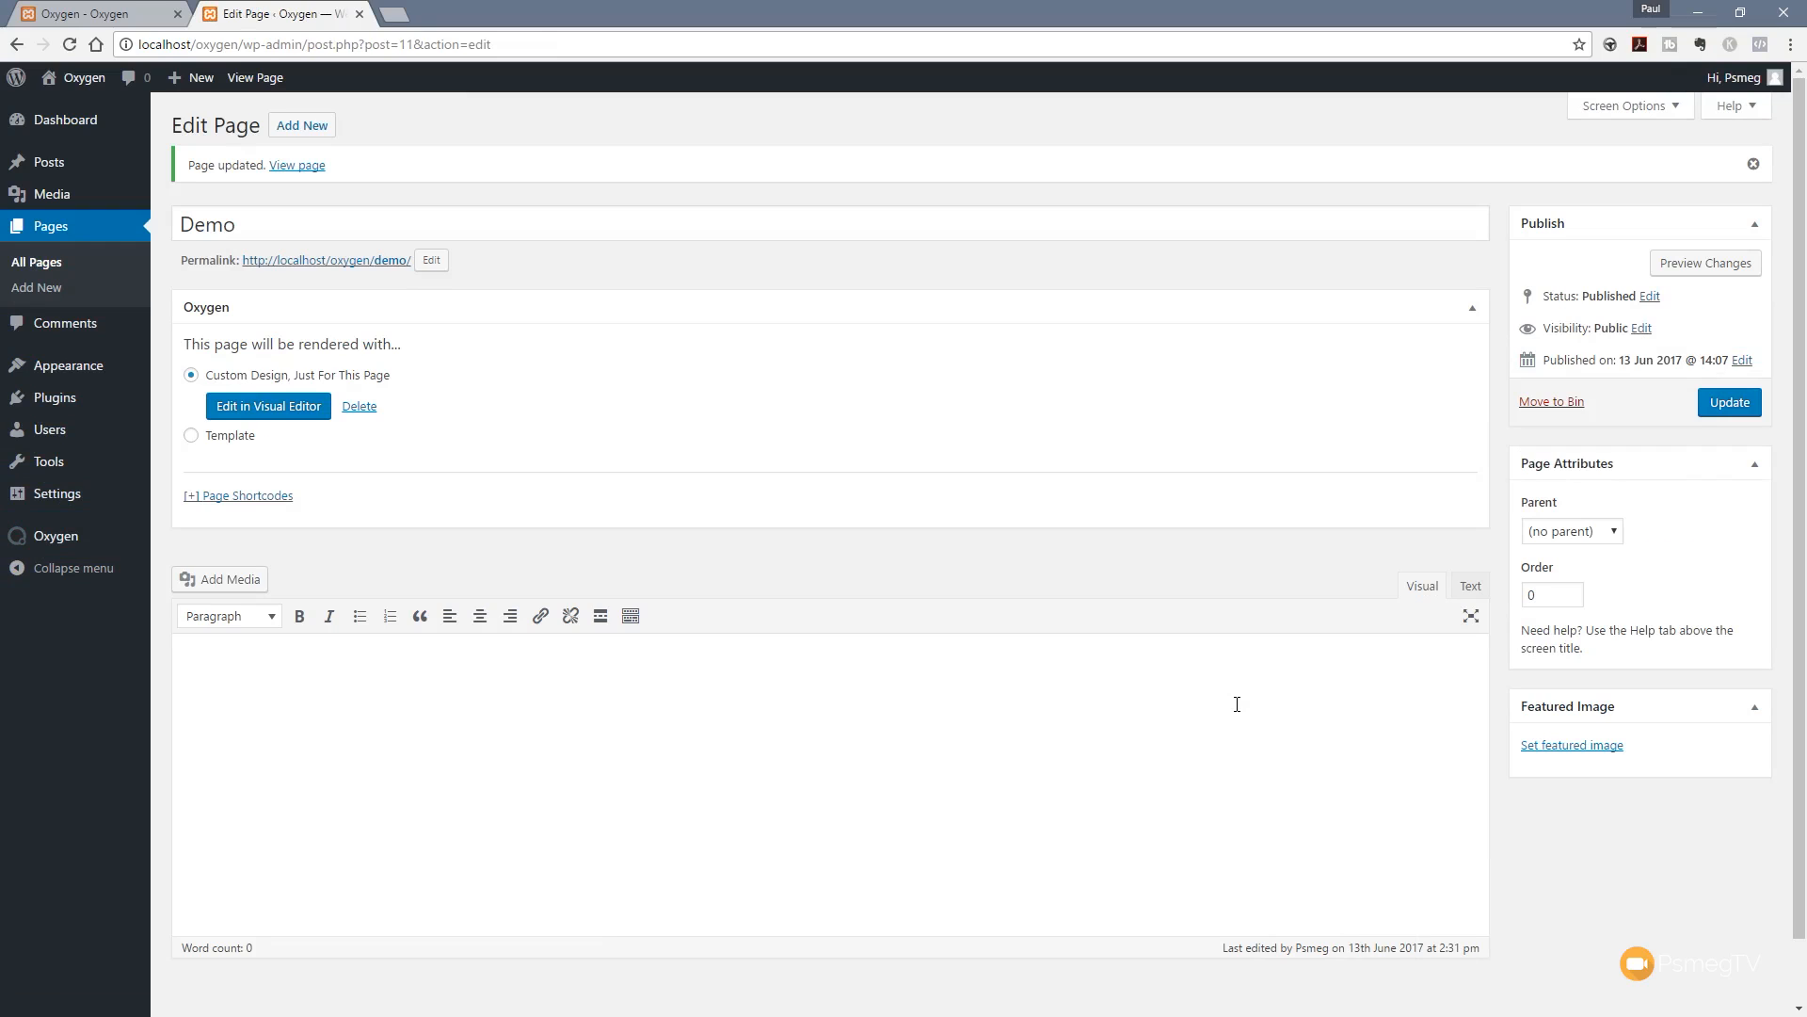
Step: Create and publish a new page titled Demo 2, and open it in the visual editor
left_click(304, 126)
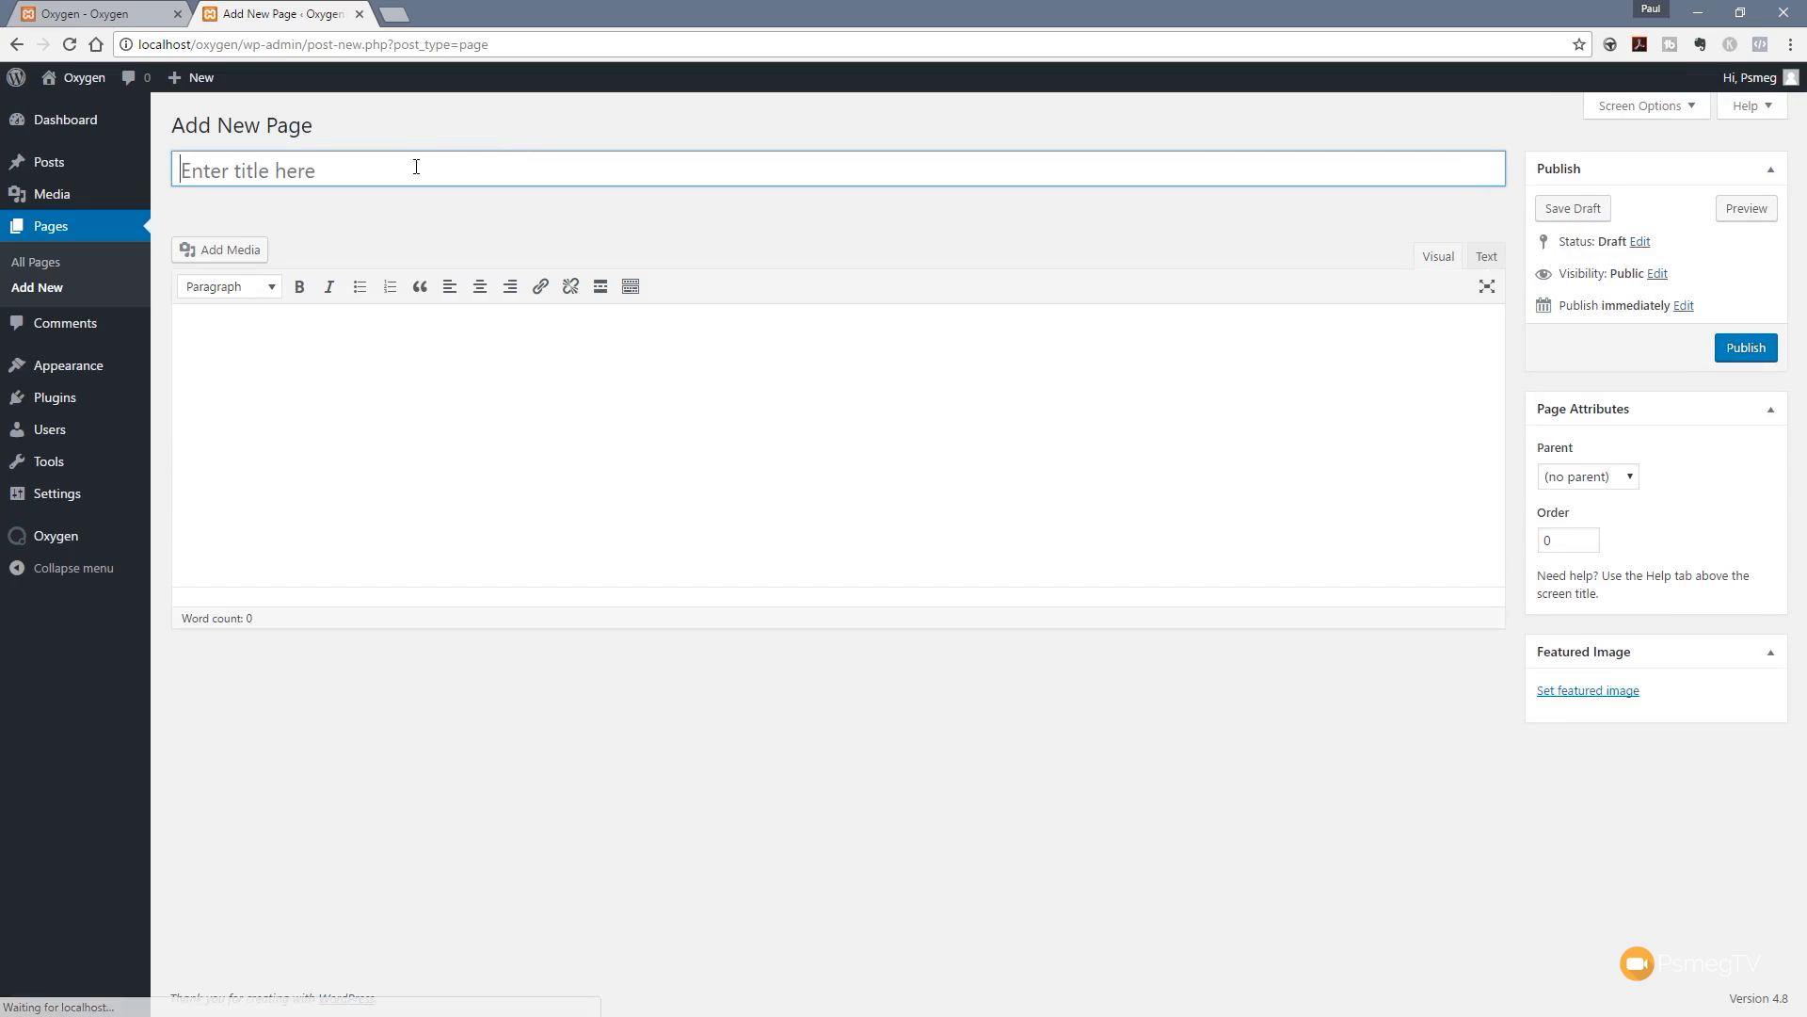
left_click(412, 167)
type("Demo 2")
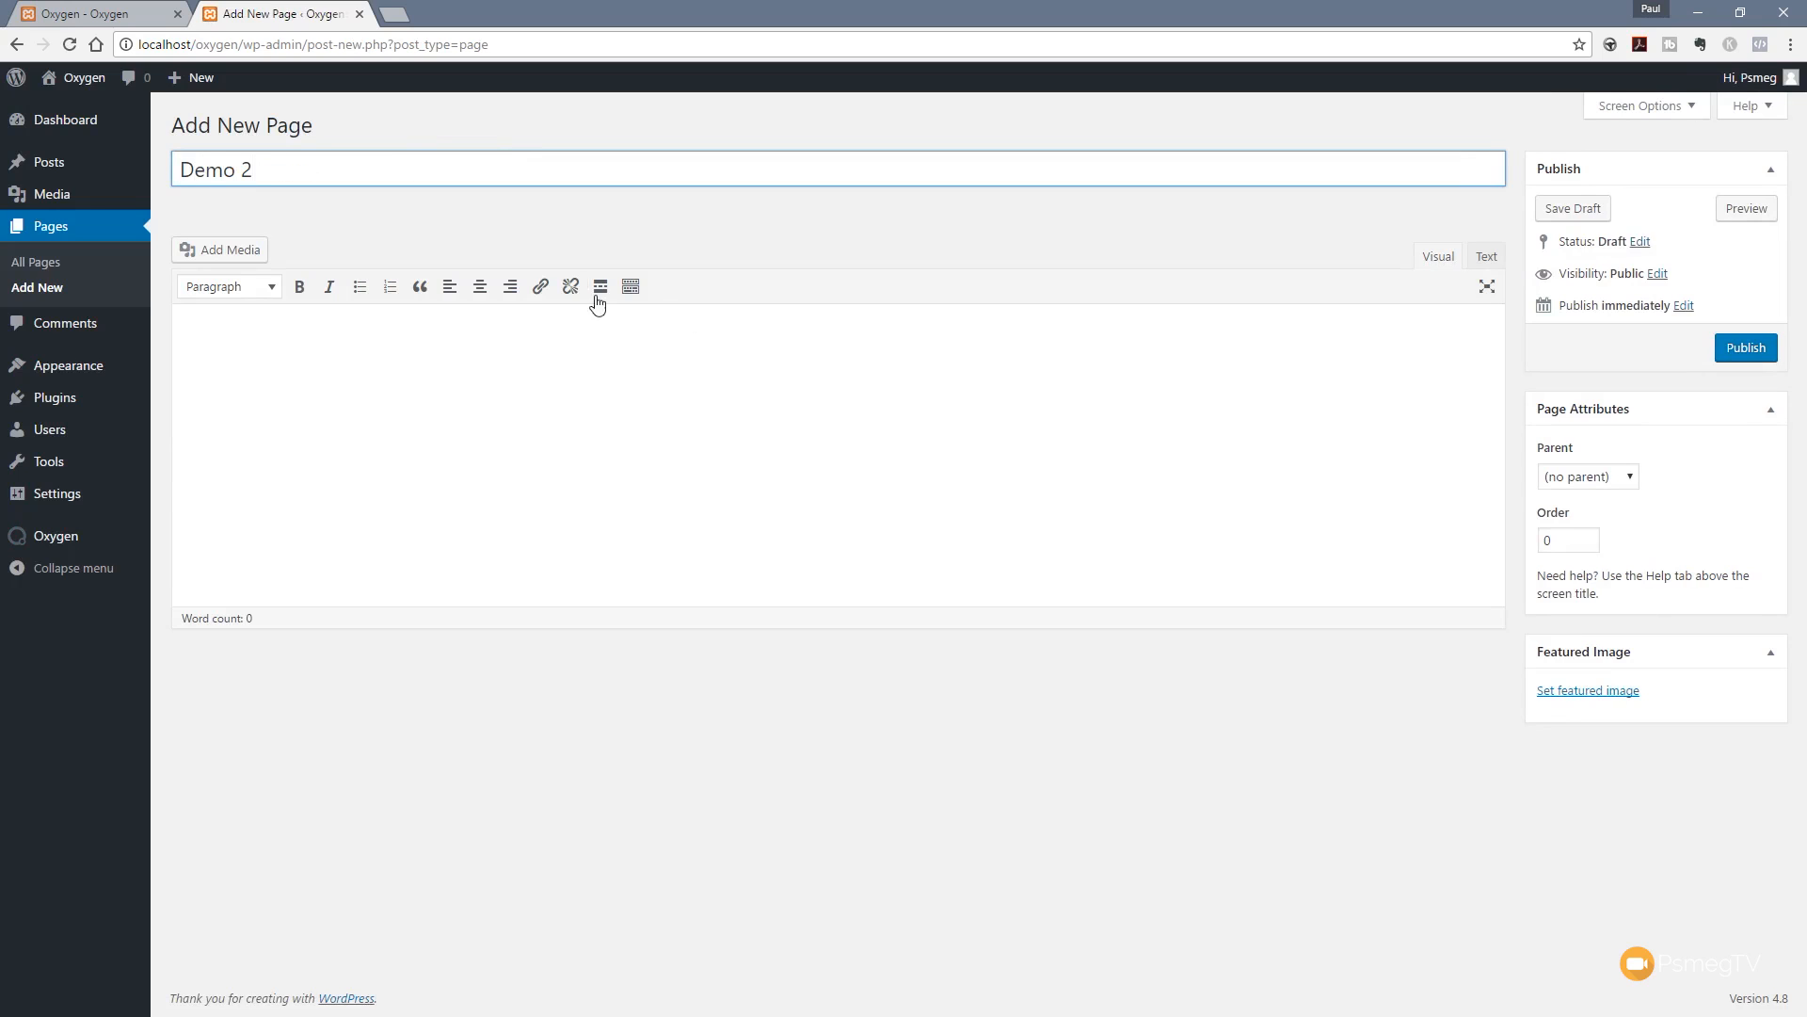
left_click(1736, 354)
left_click(258, 410)
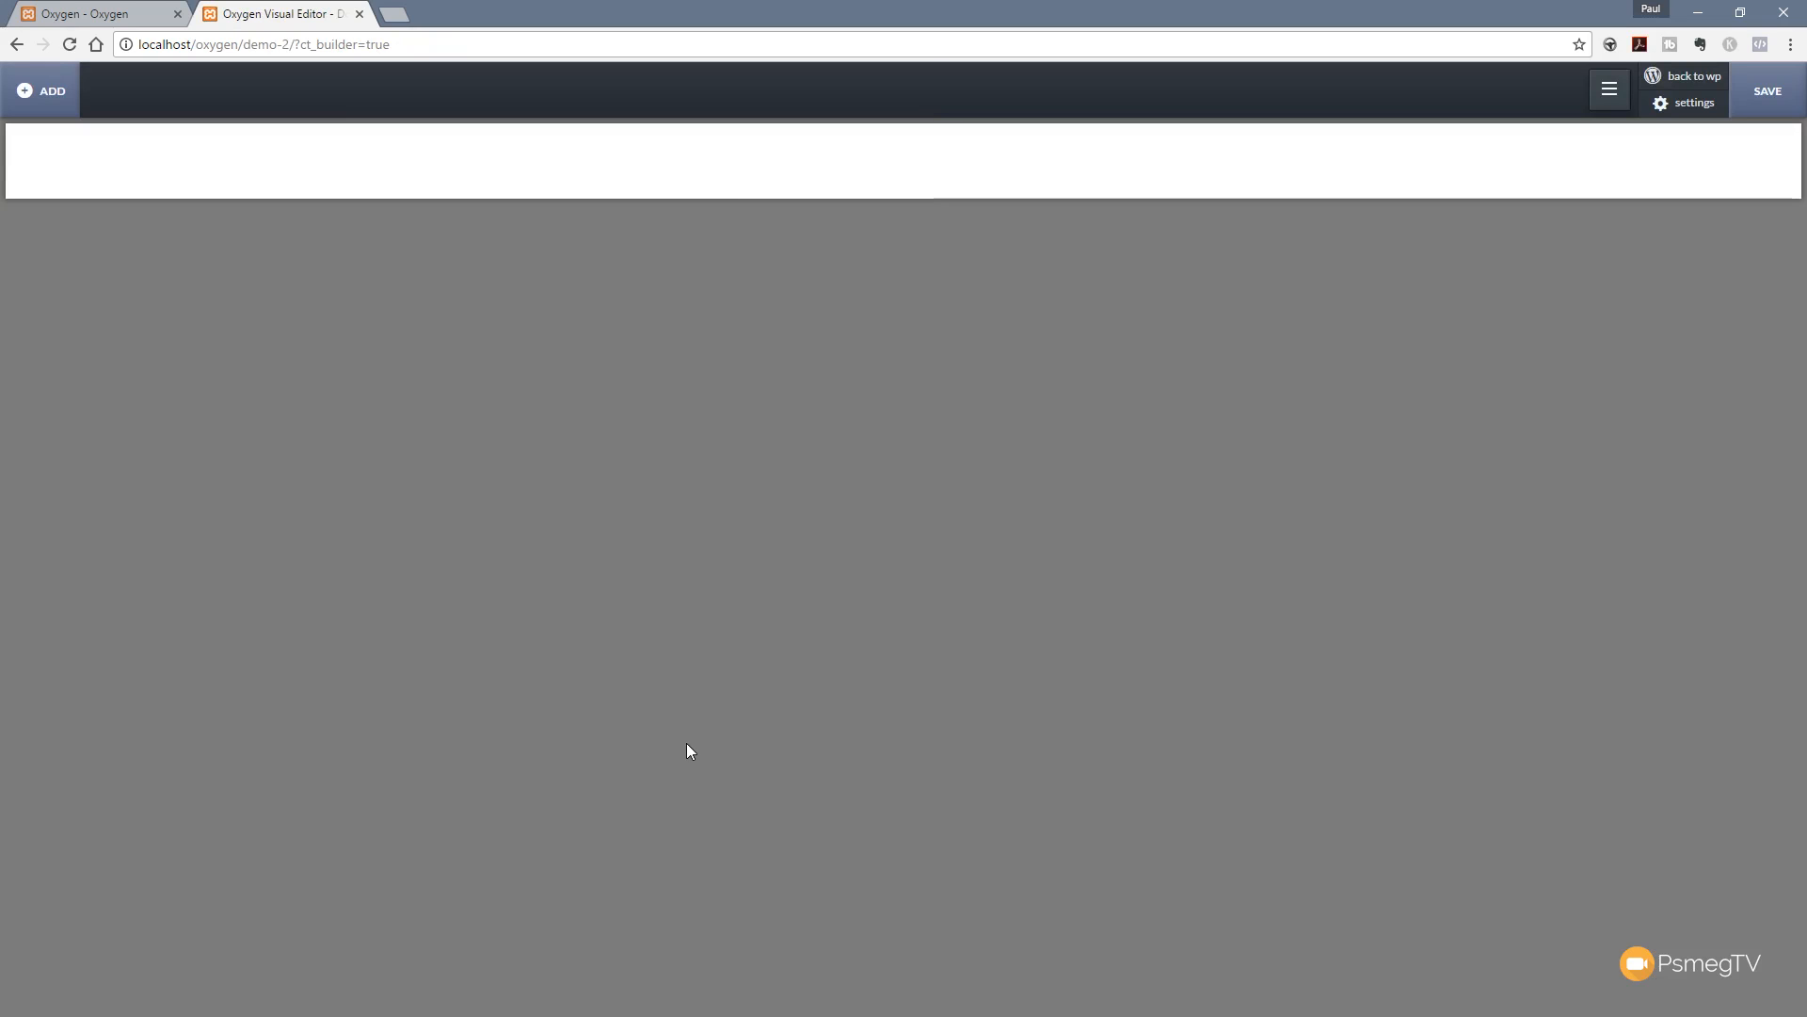
Step: Insert the re-usable Header Demo into the blank page as a single element and select it
left_click(52, 102)
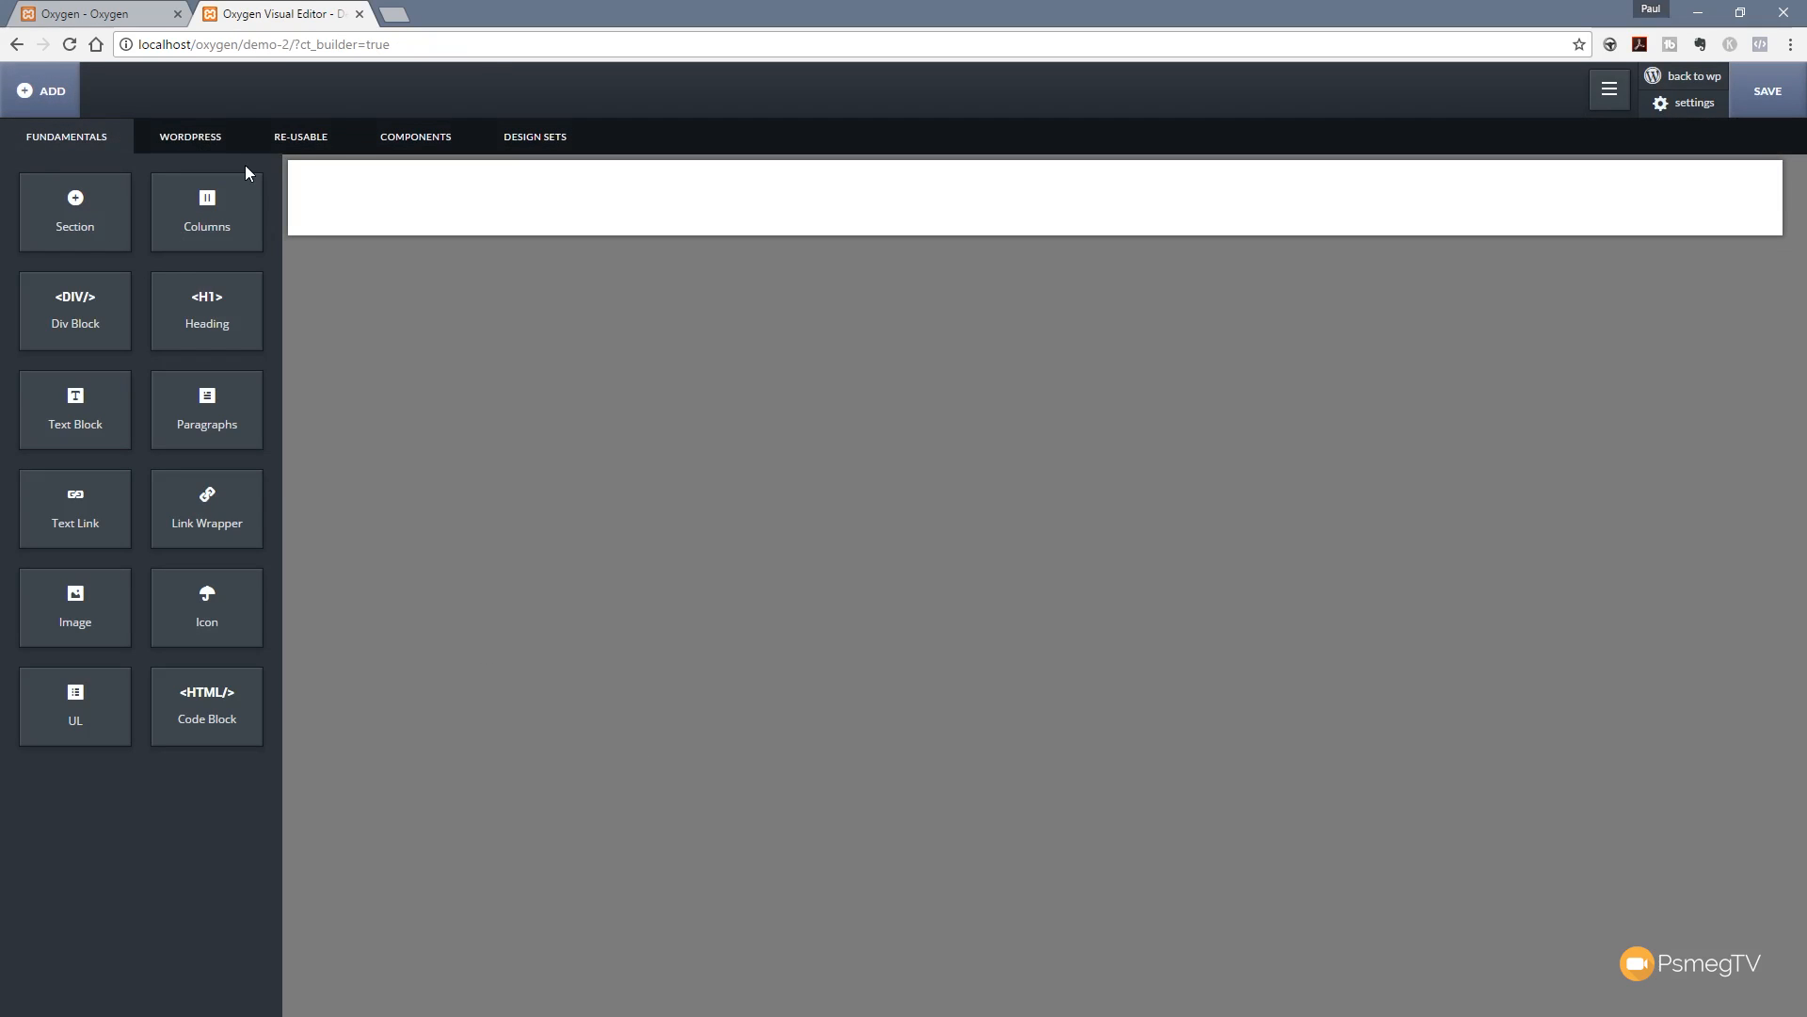
left_click(284, 143)
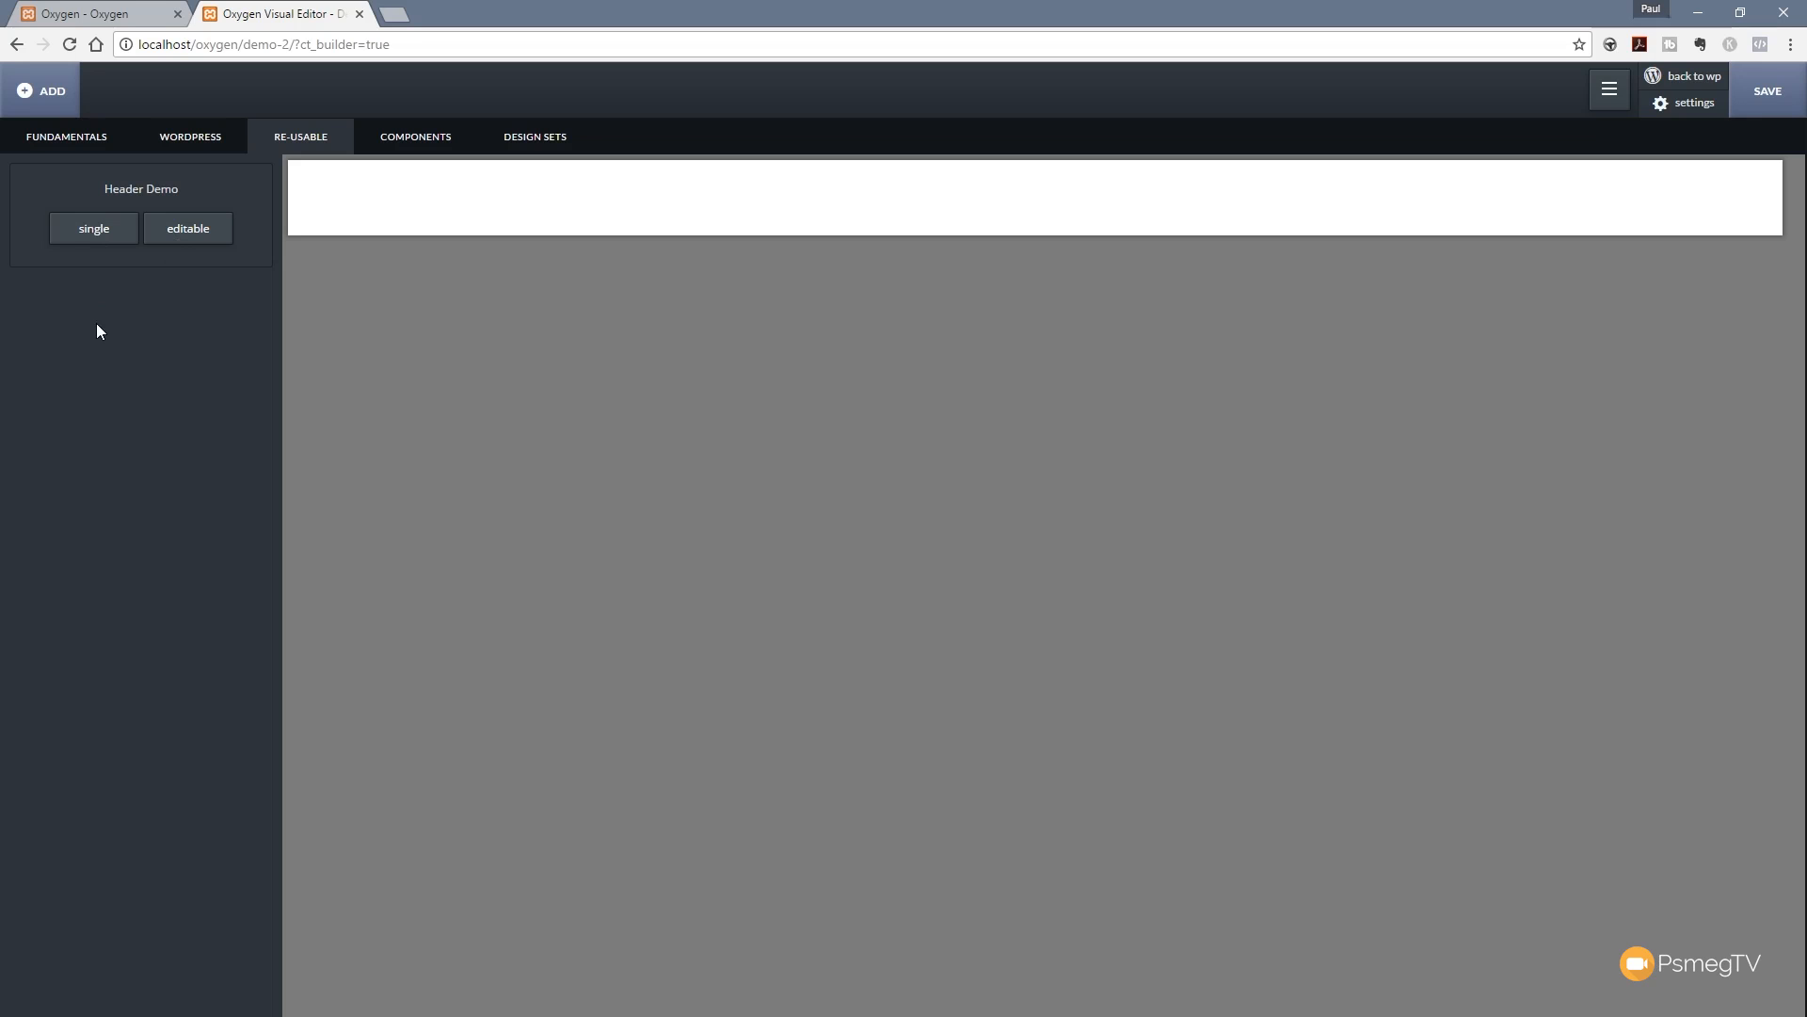
left_click(84, 237)
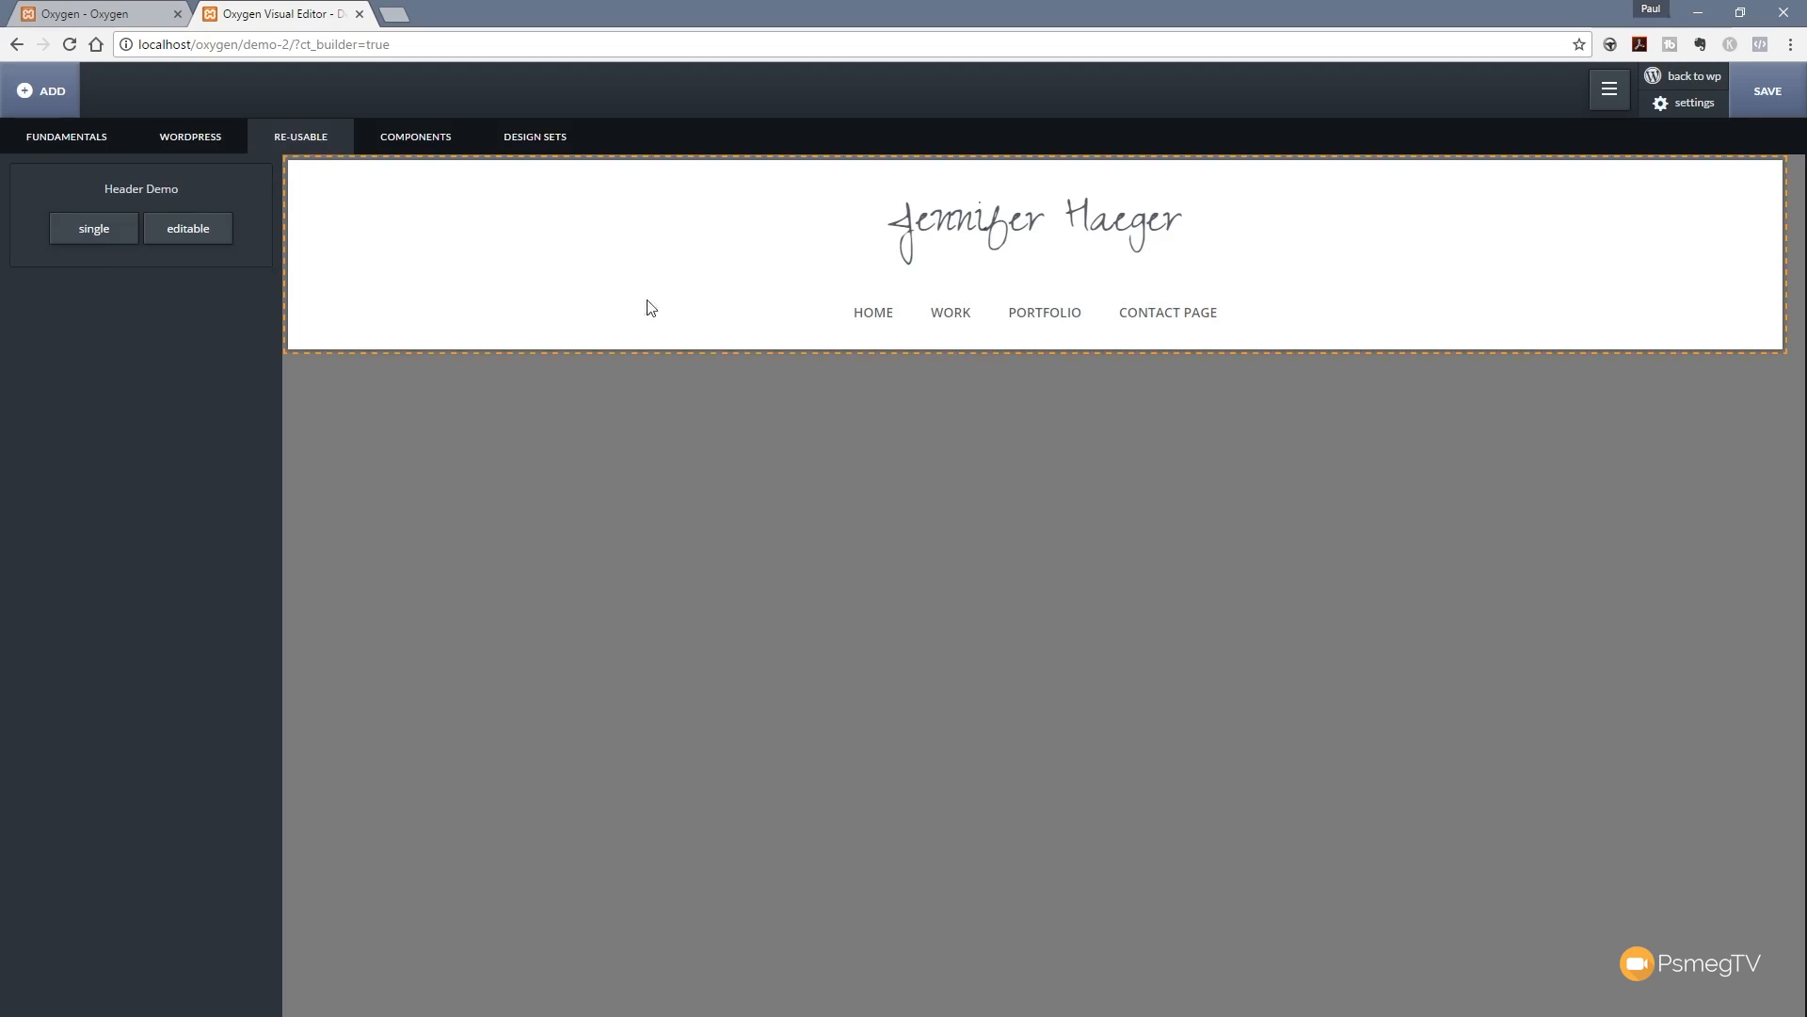
left_click(445, 219)
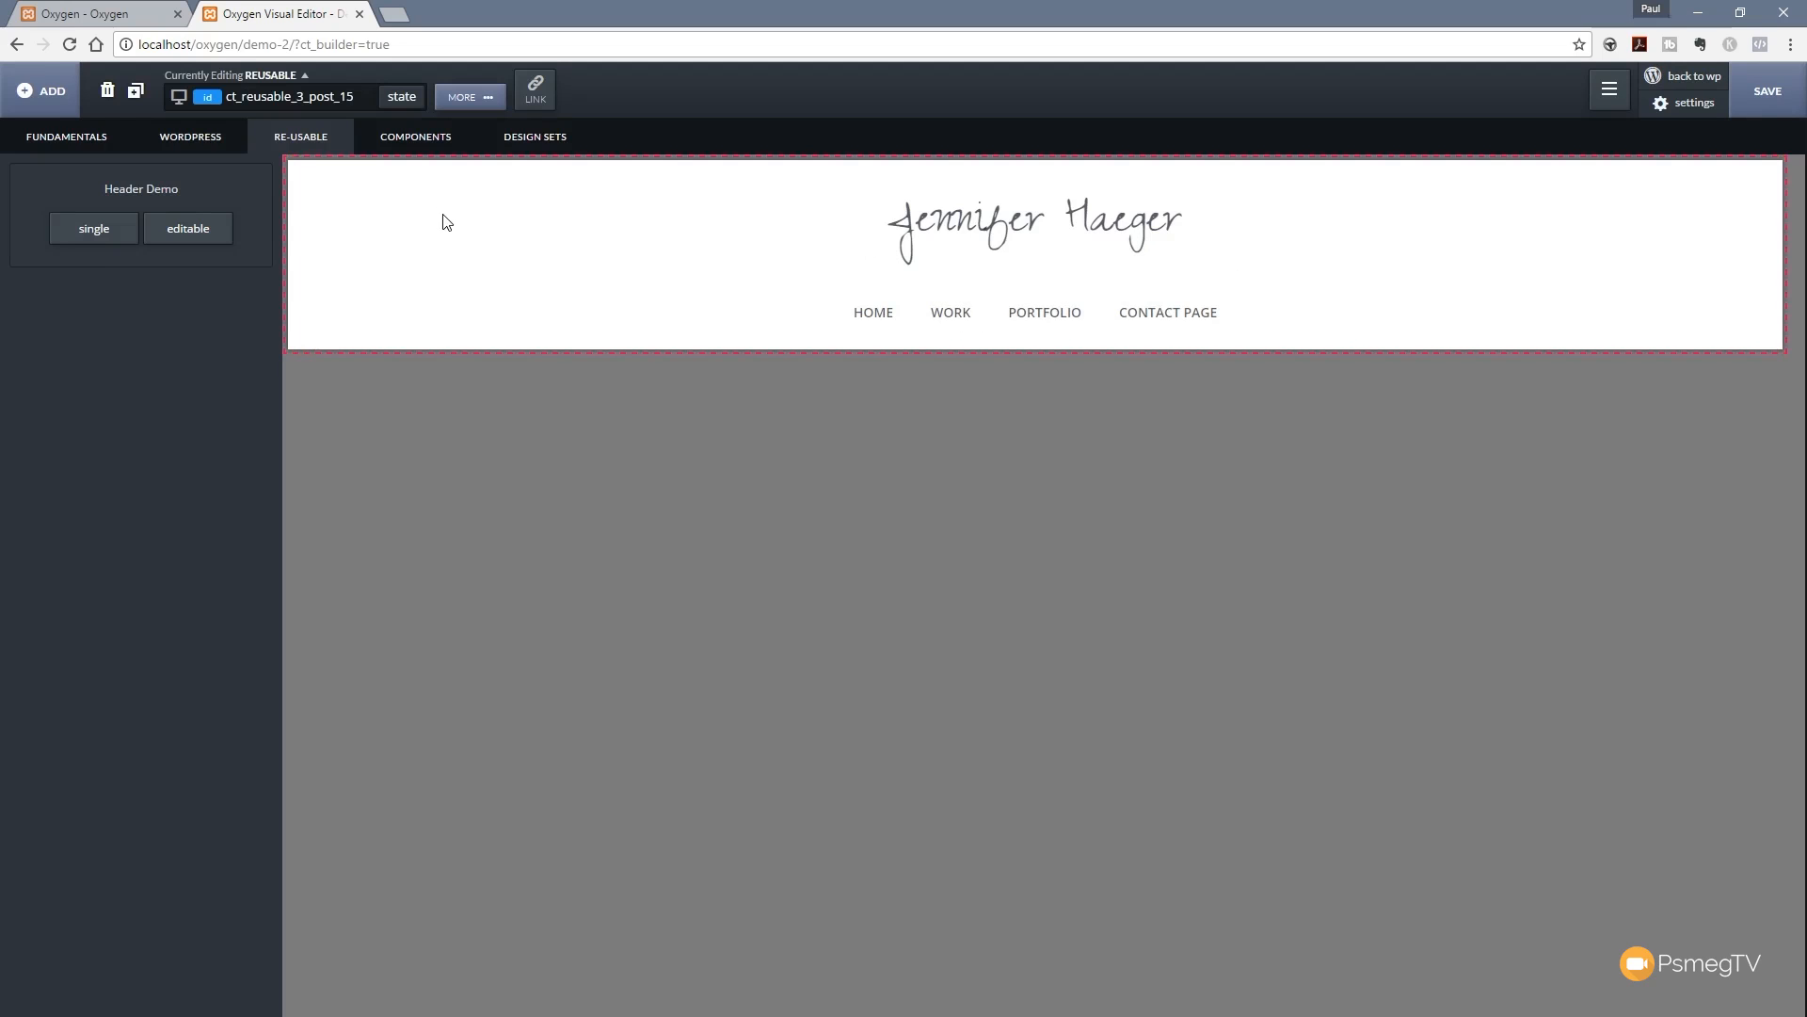
Step: Show the DOM tree and add an editable copy of Header Demo below the single one, then select inside that copy
left_click(1610, 90)
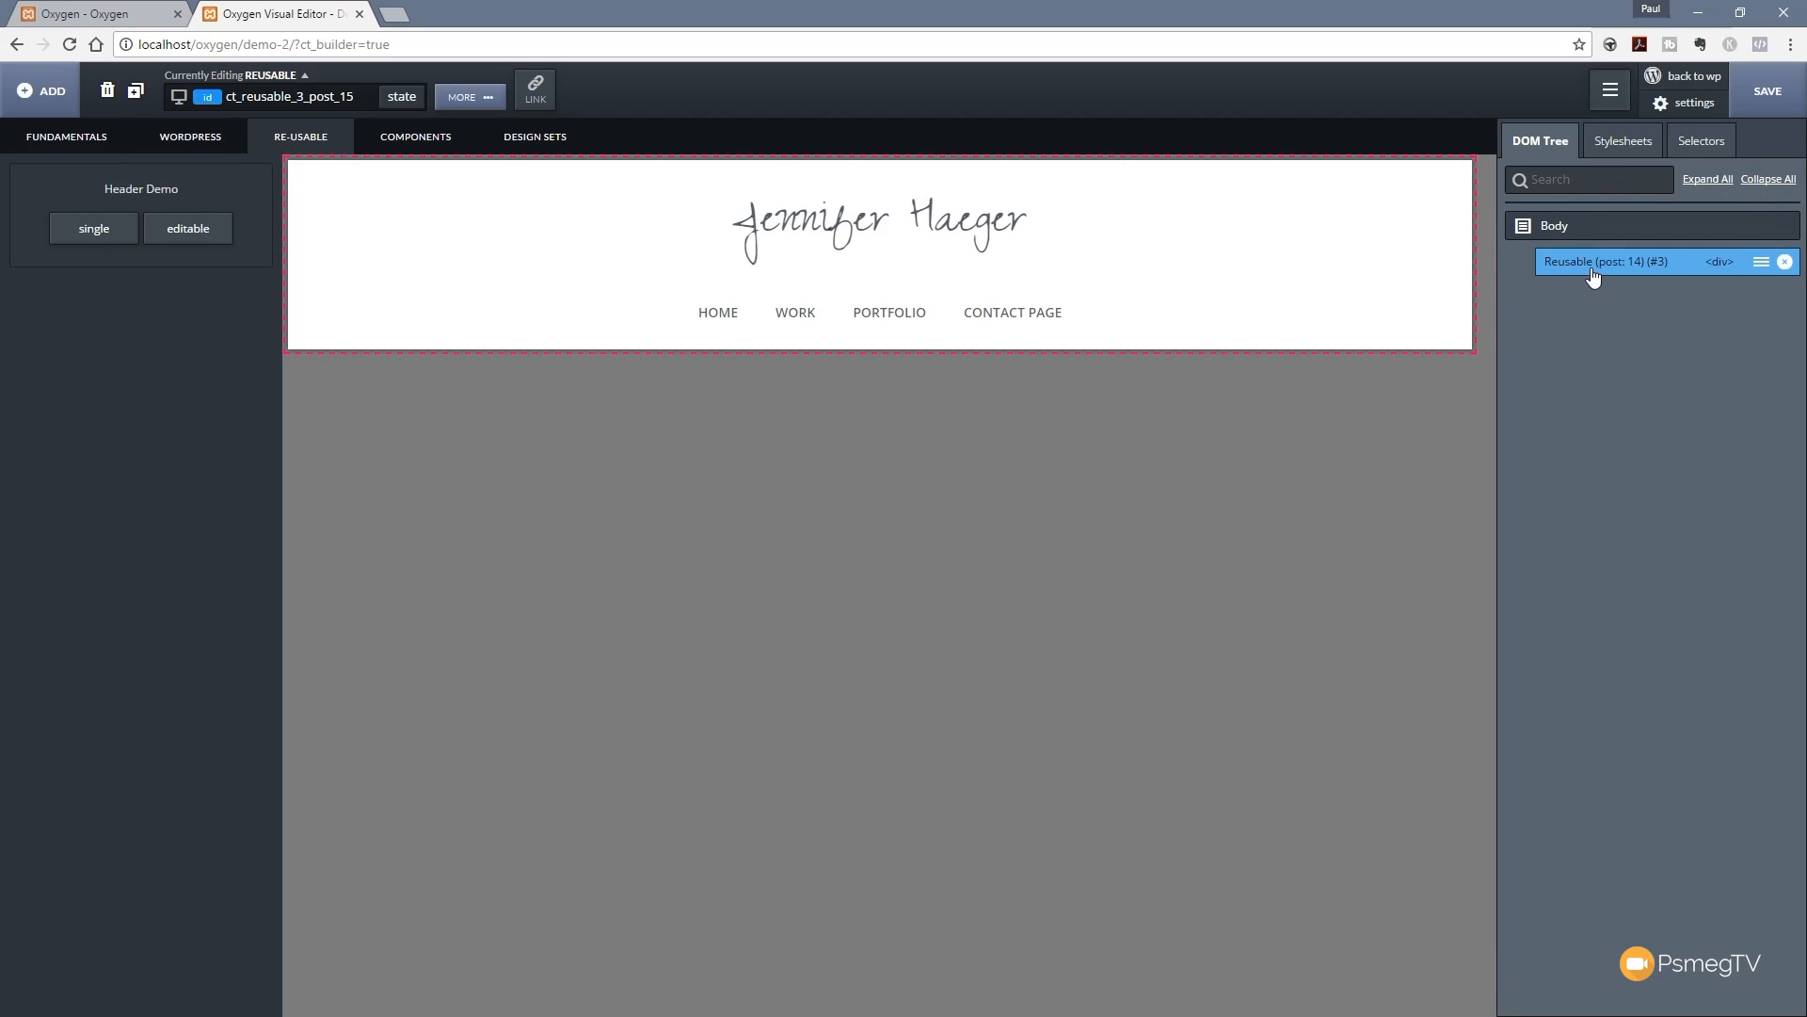
left_click(1762, 262)
left_click(172, 235)
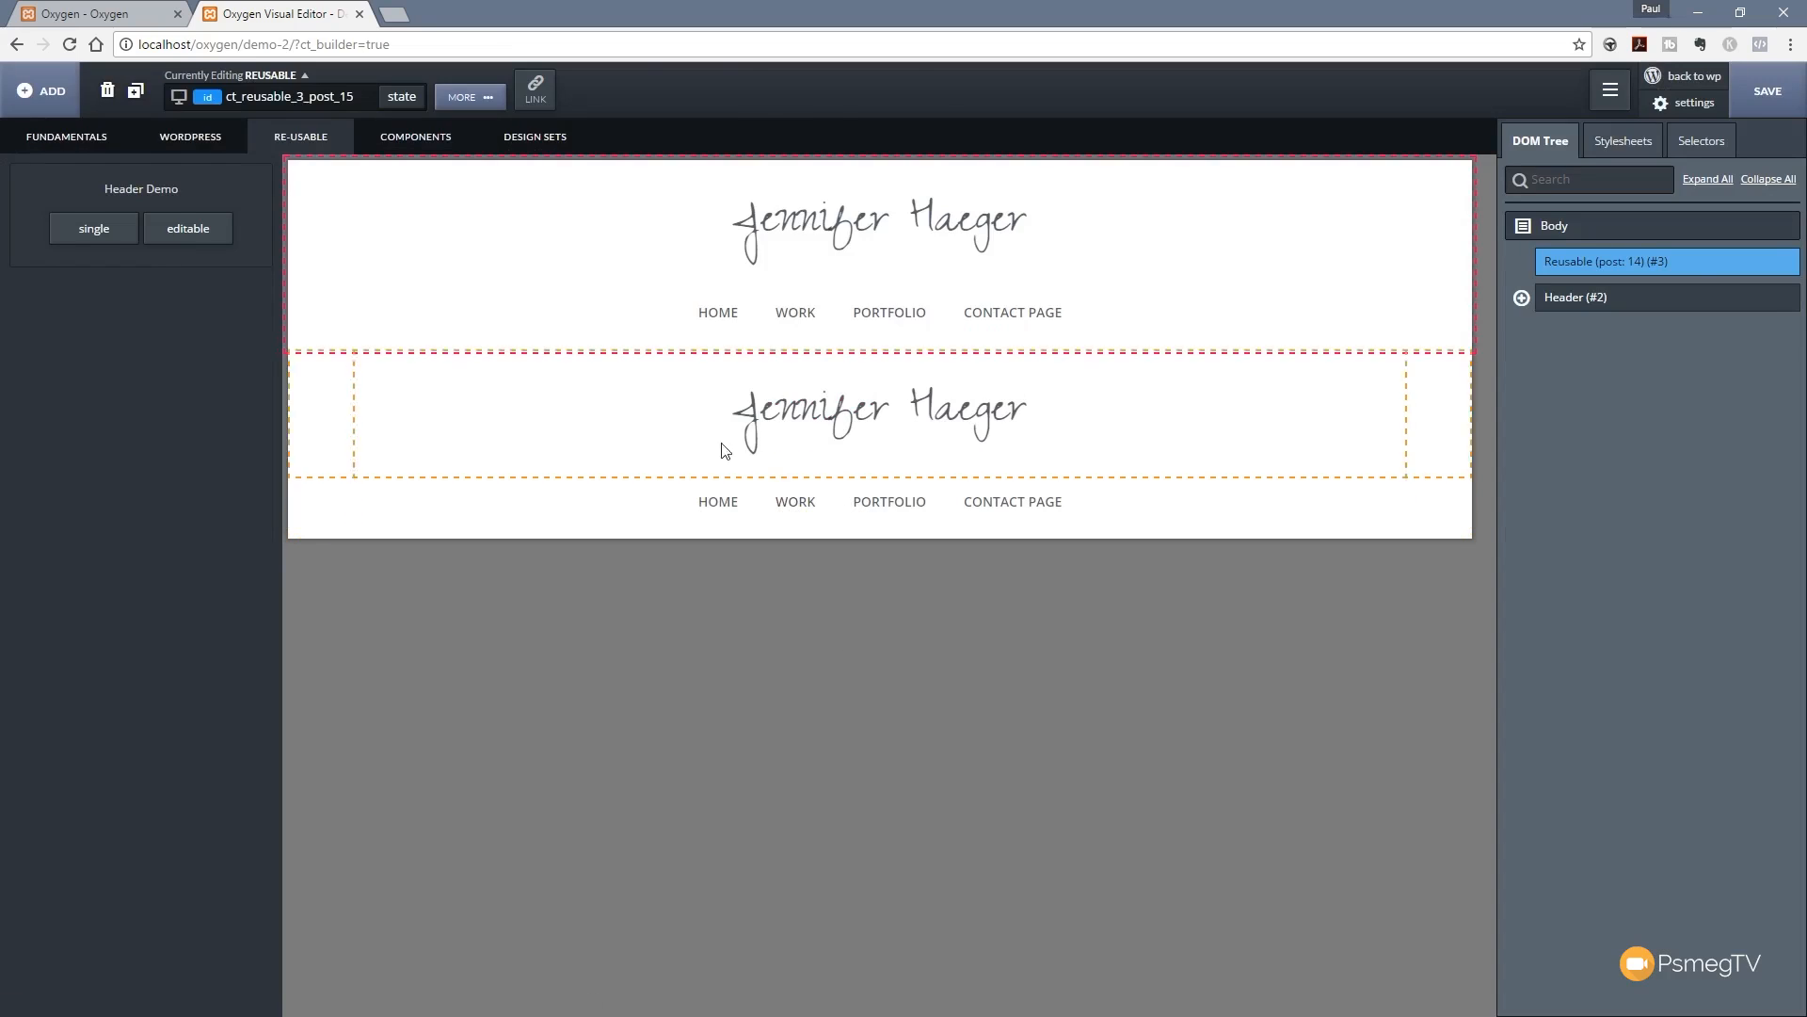
left_click(634, 420)
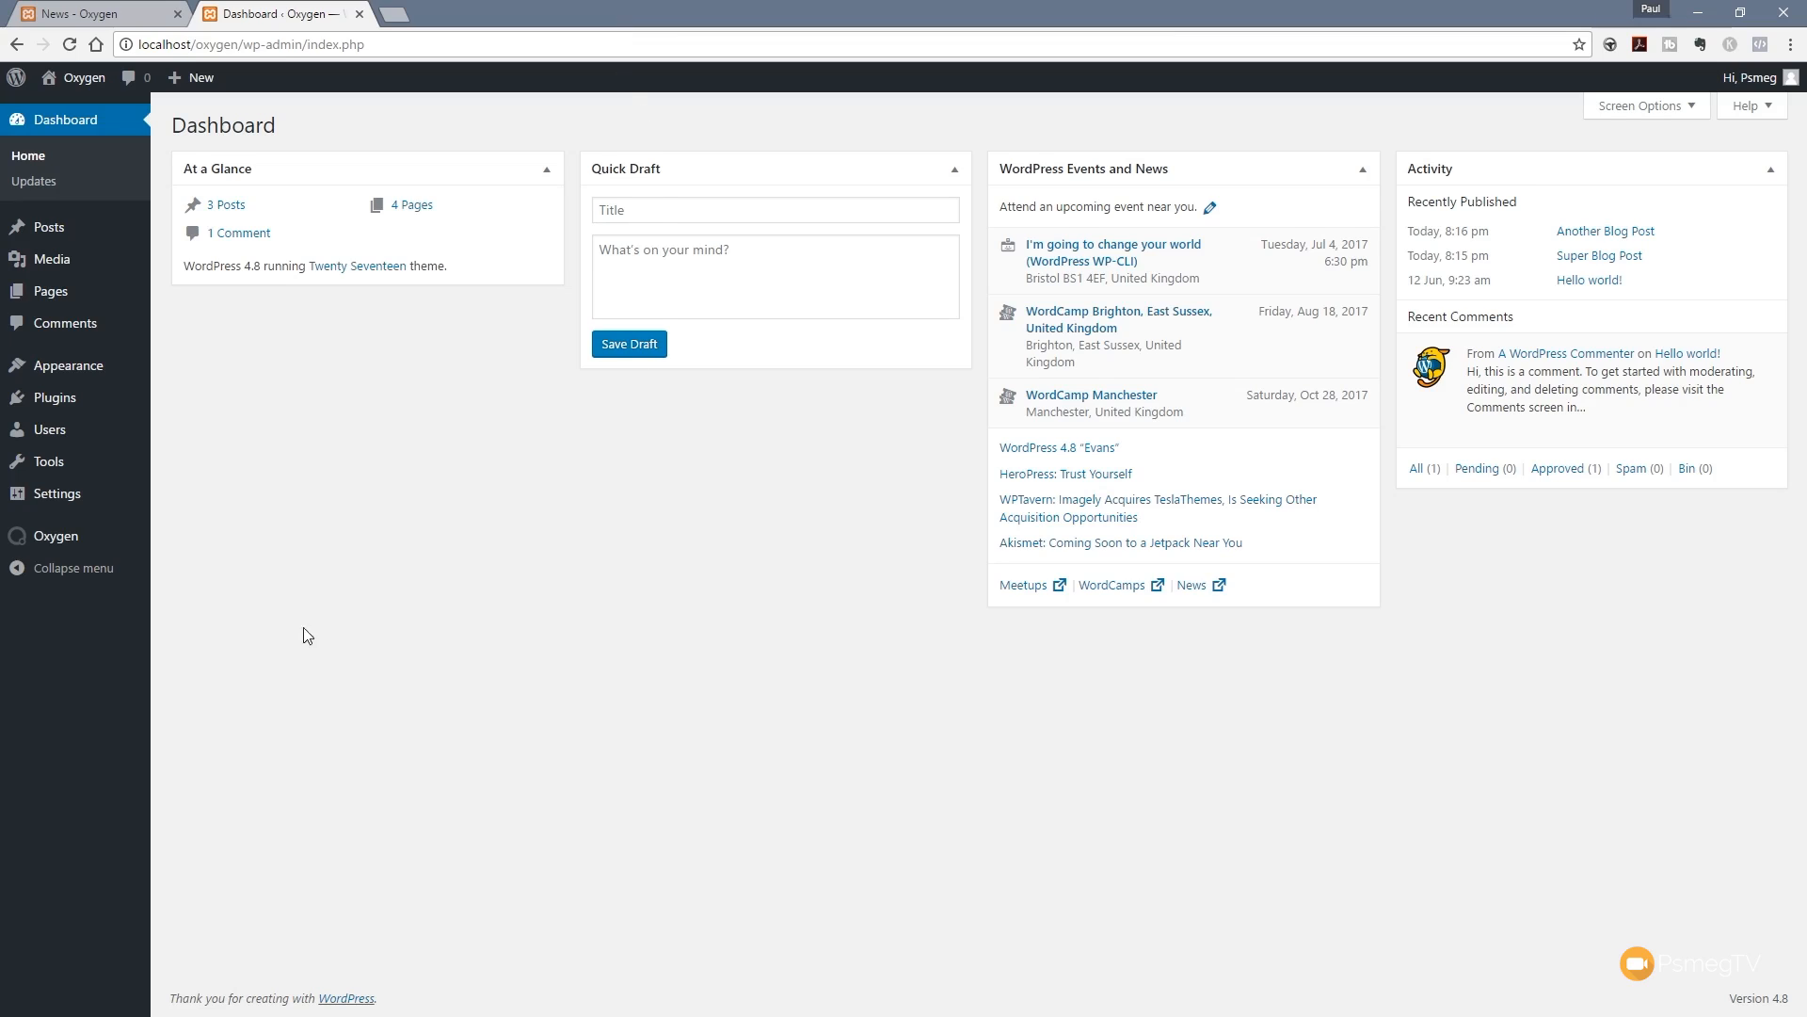
Step: Create a new Oxygen template titled News and set its type to Archive
mouse_move(75, 551)
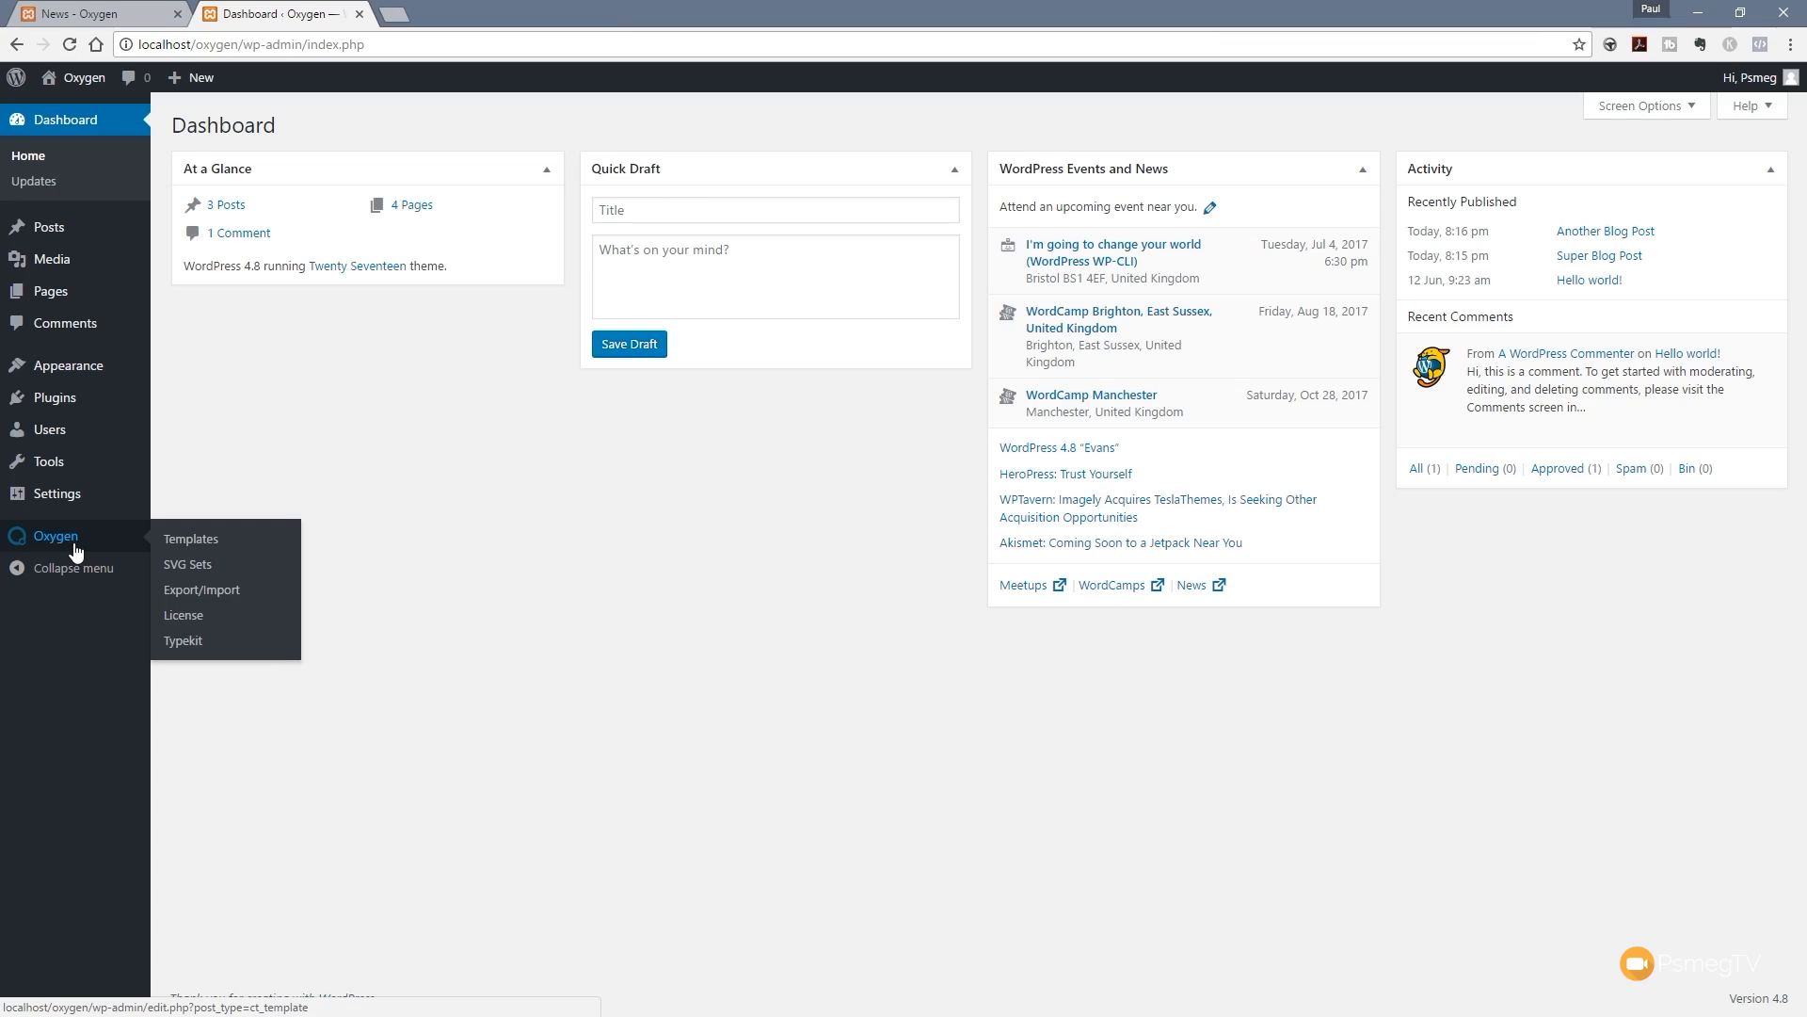
left_click(190, 542)
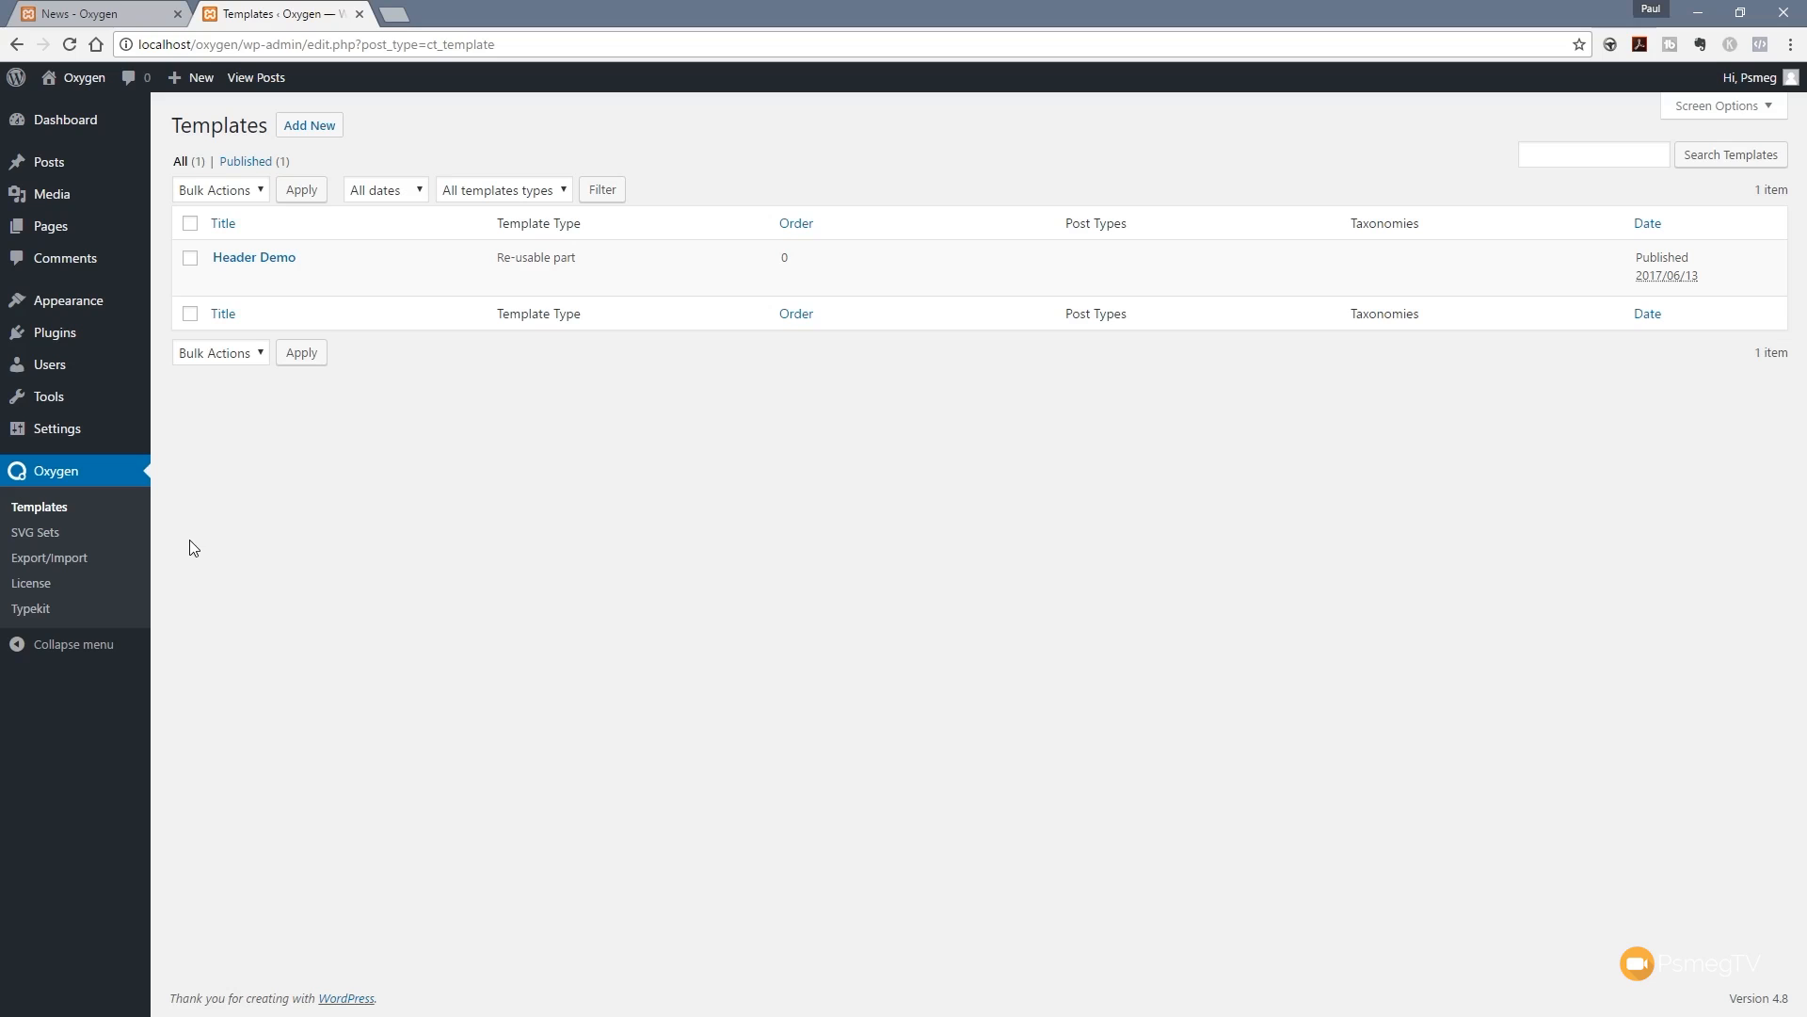
left_click(330, 129)
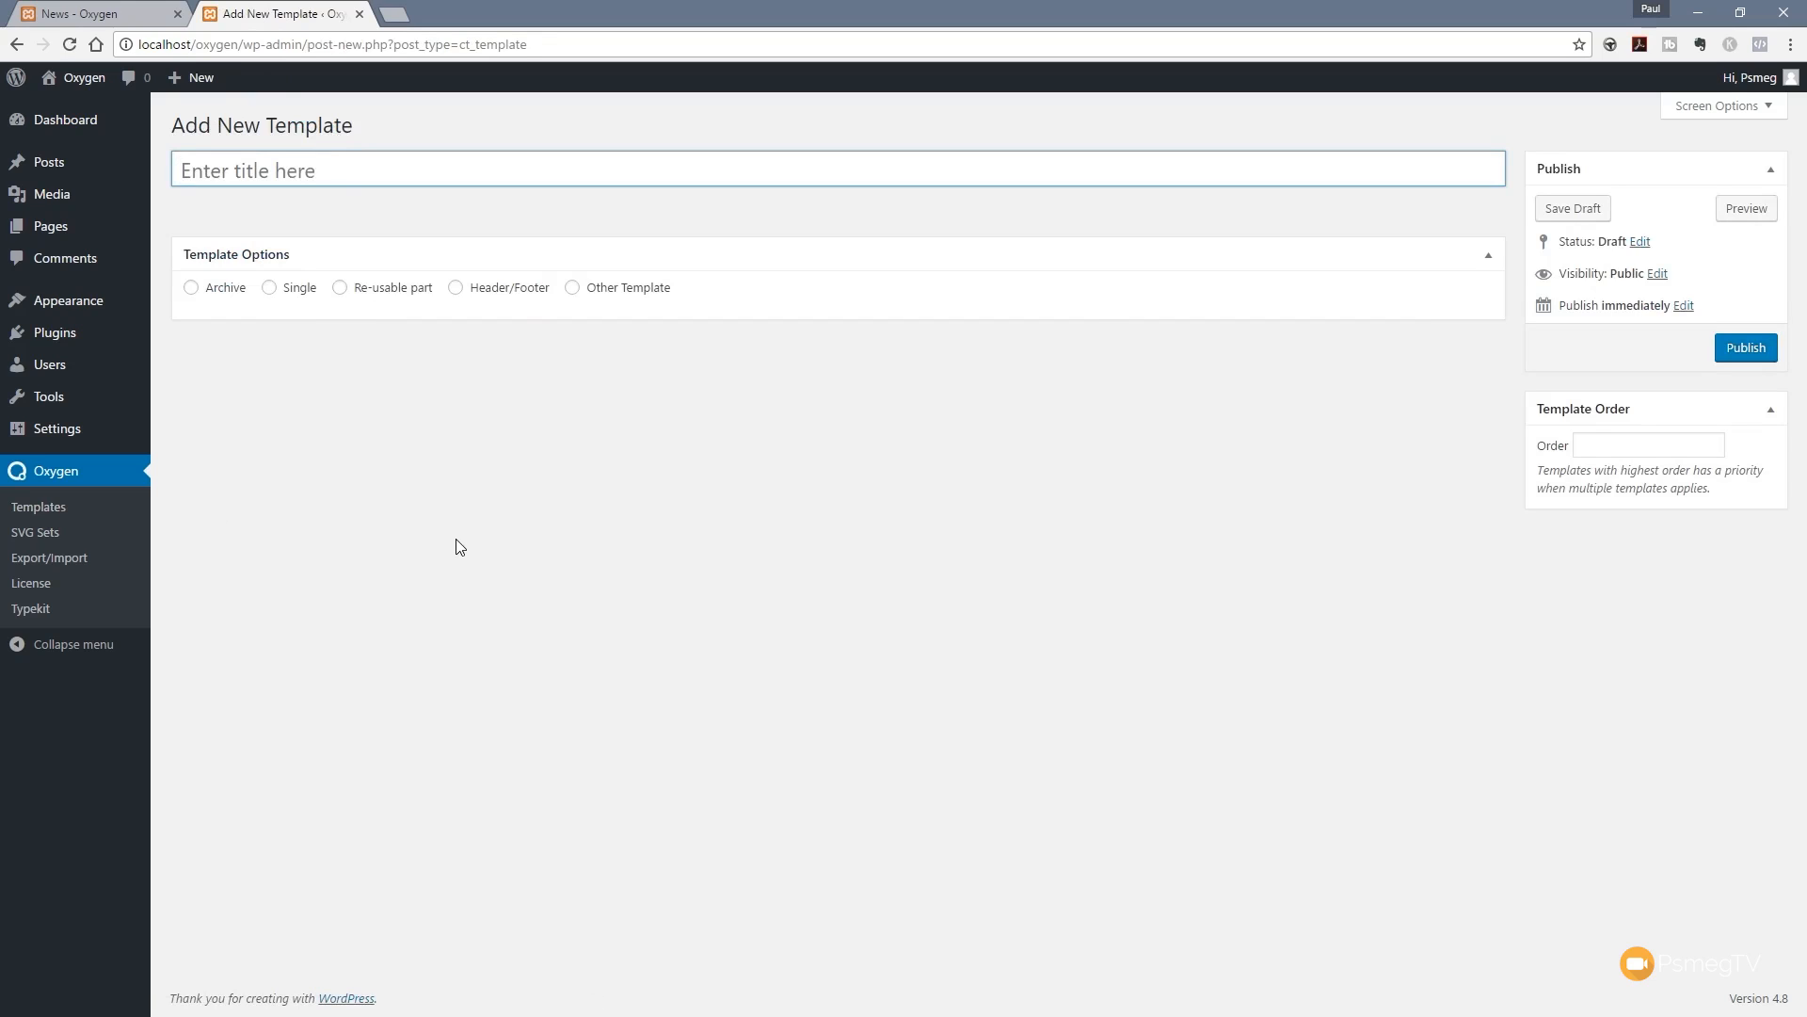
type("News")
left_click(191, 288)
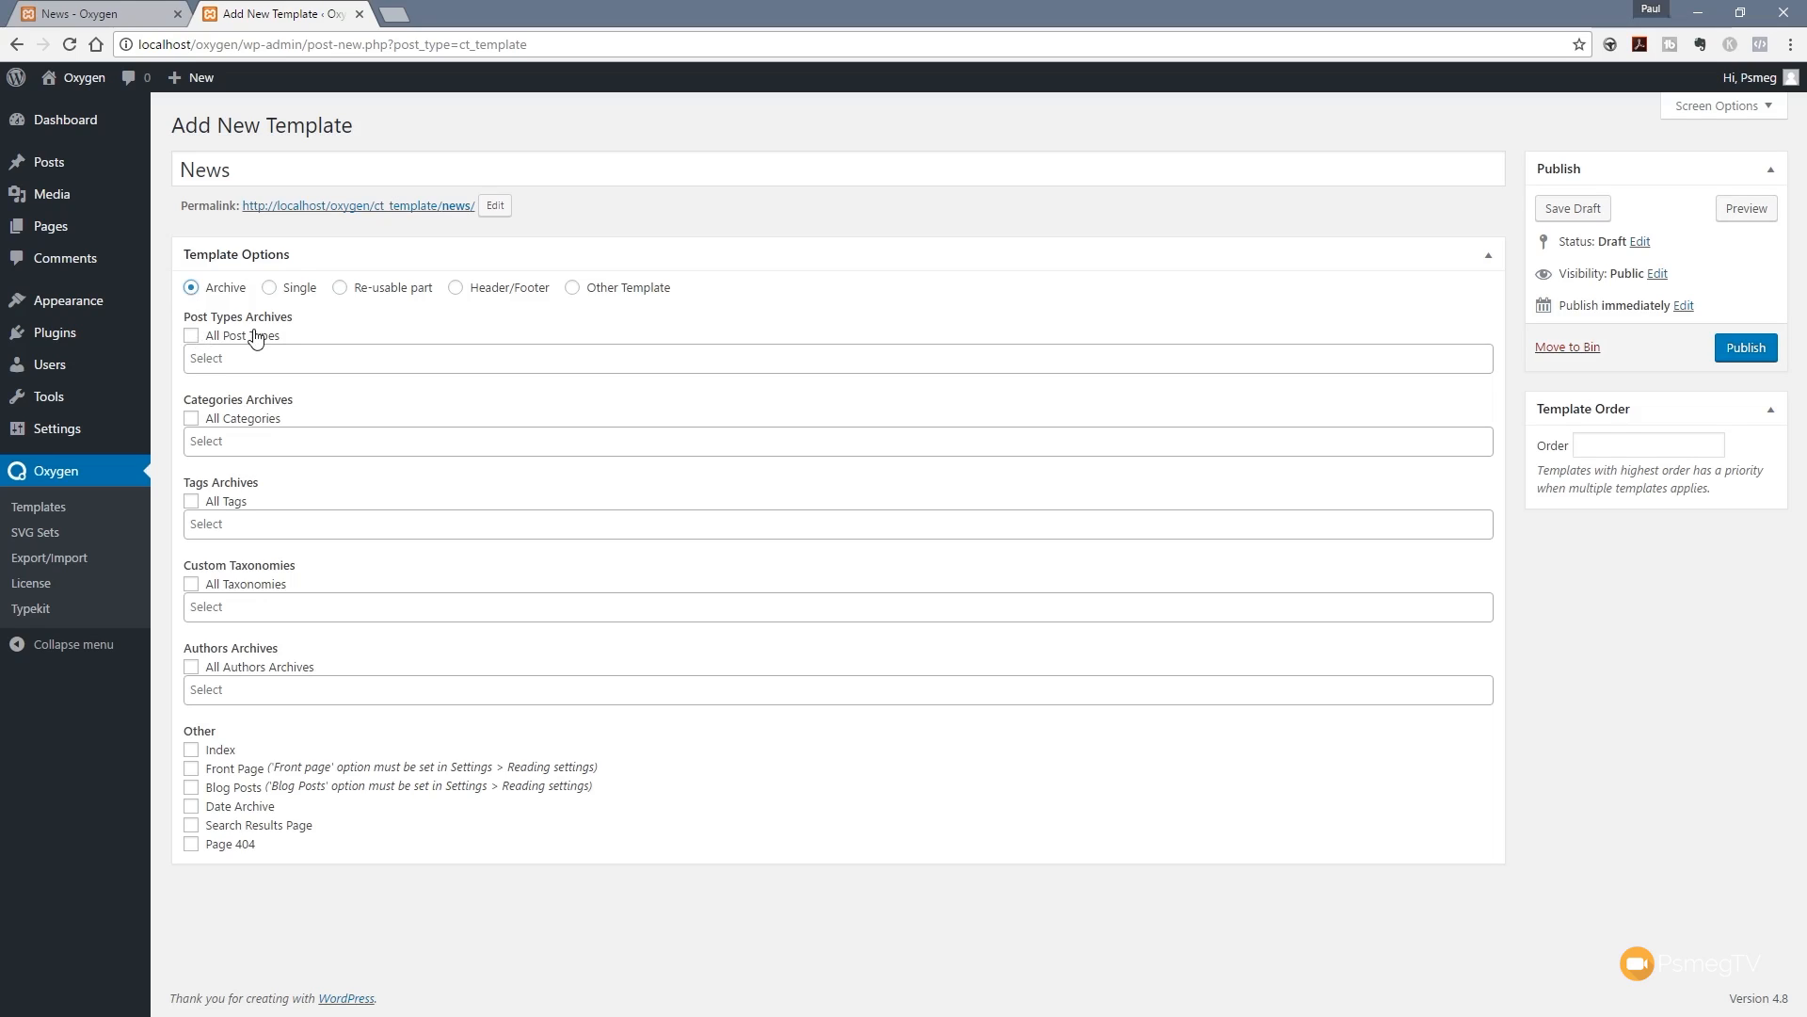
Step: Apply the News template to all post types, categories, tags, taxonomies and authors archives
left_click(192, 335)
left_click(192, 418)
left_click(191, 501)
left_click(191, 584)
left_click(191, 666)
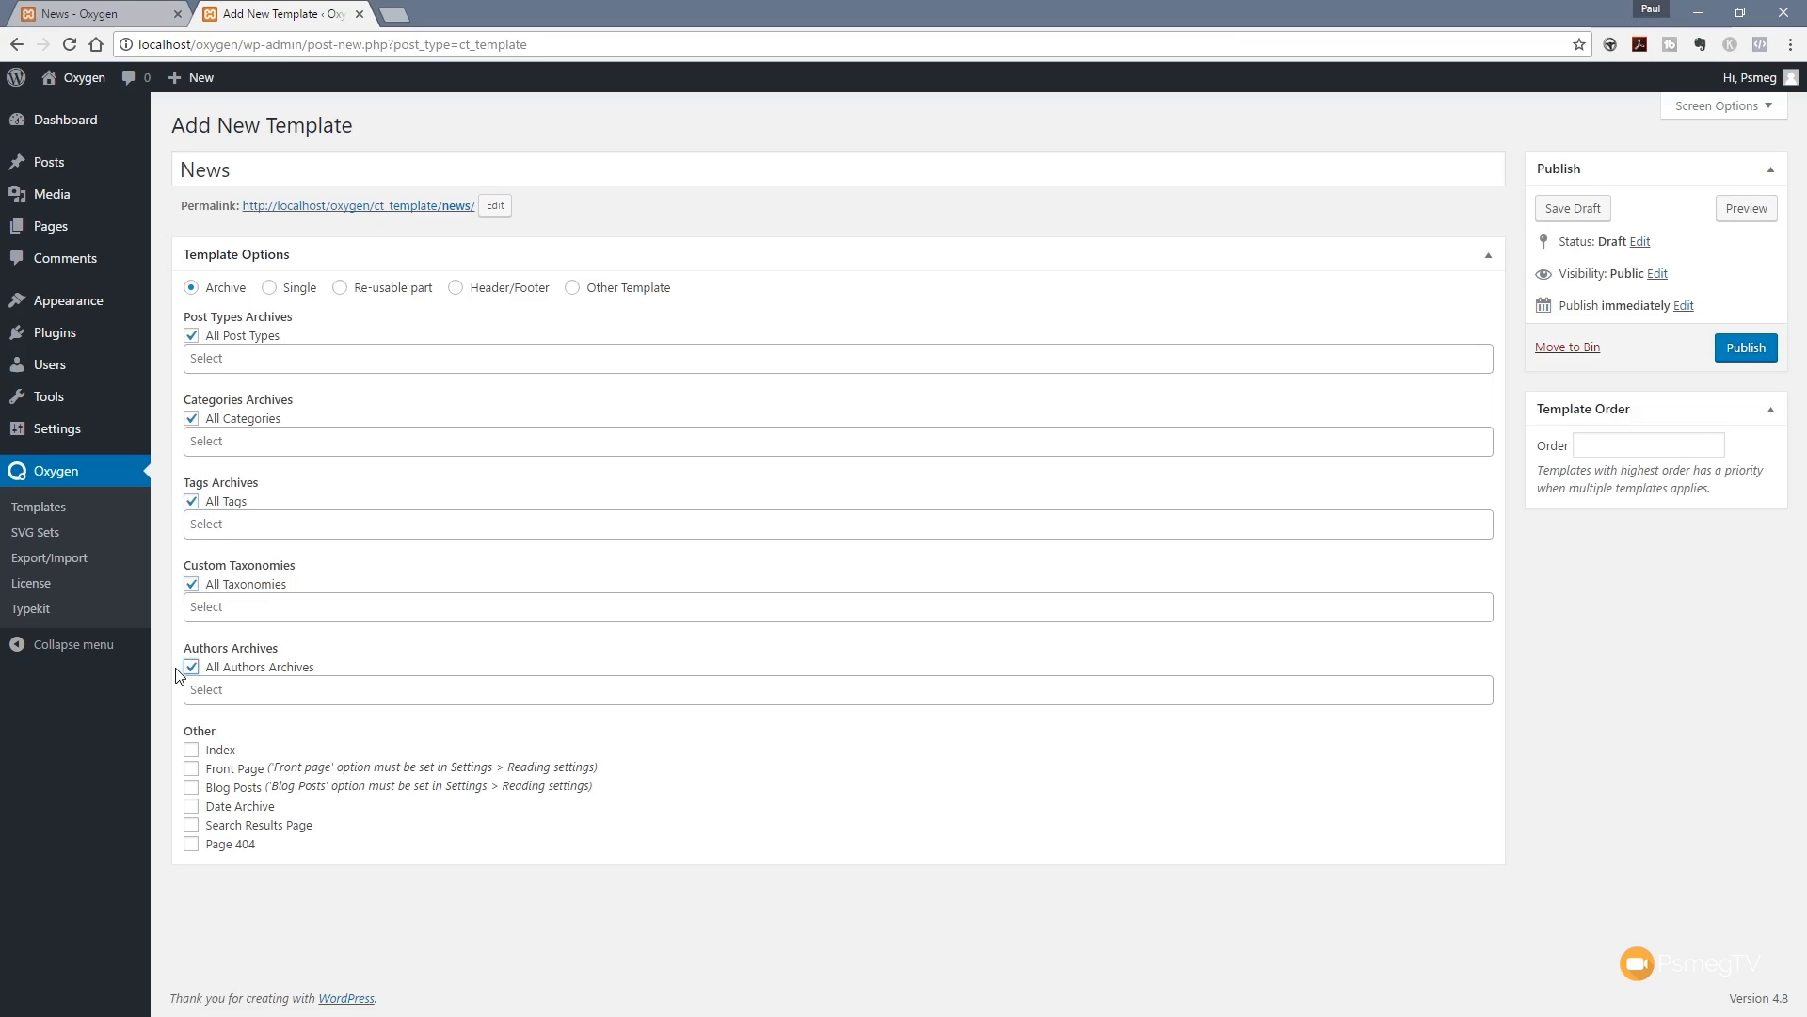
Step: Include the Search Results Page, Date Archive and Blog Posts in the News template and publish it
left_click(191, 824)
left_click(191, 806)
left_click(191, 787)
left_click(1759, 349)
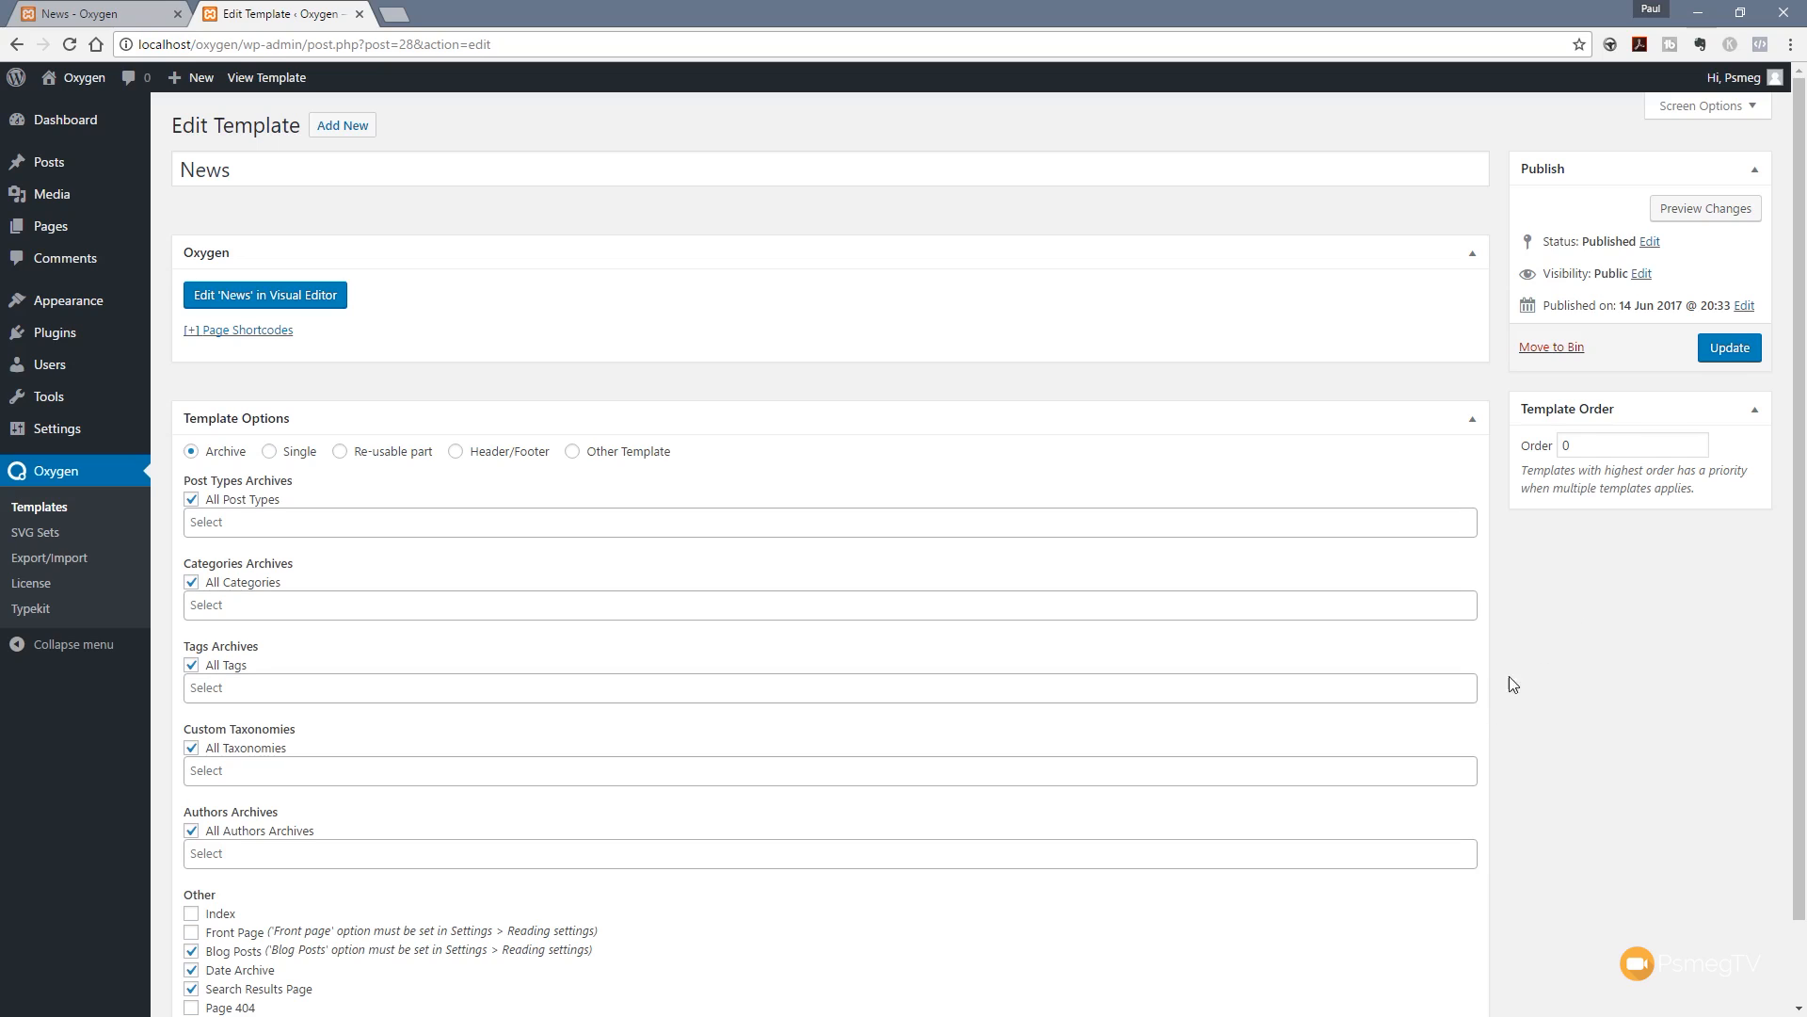
Step: Create a new WordPress page titled News and publish it
mouse_move(91, 232)
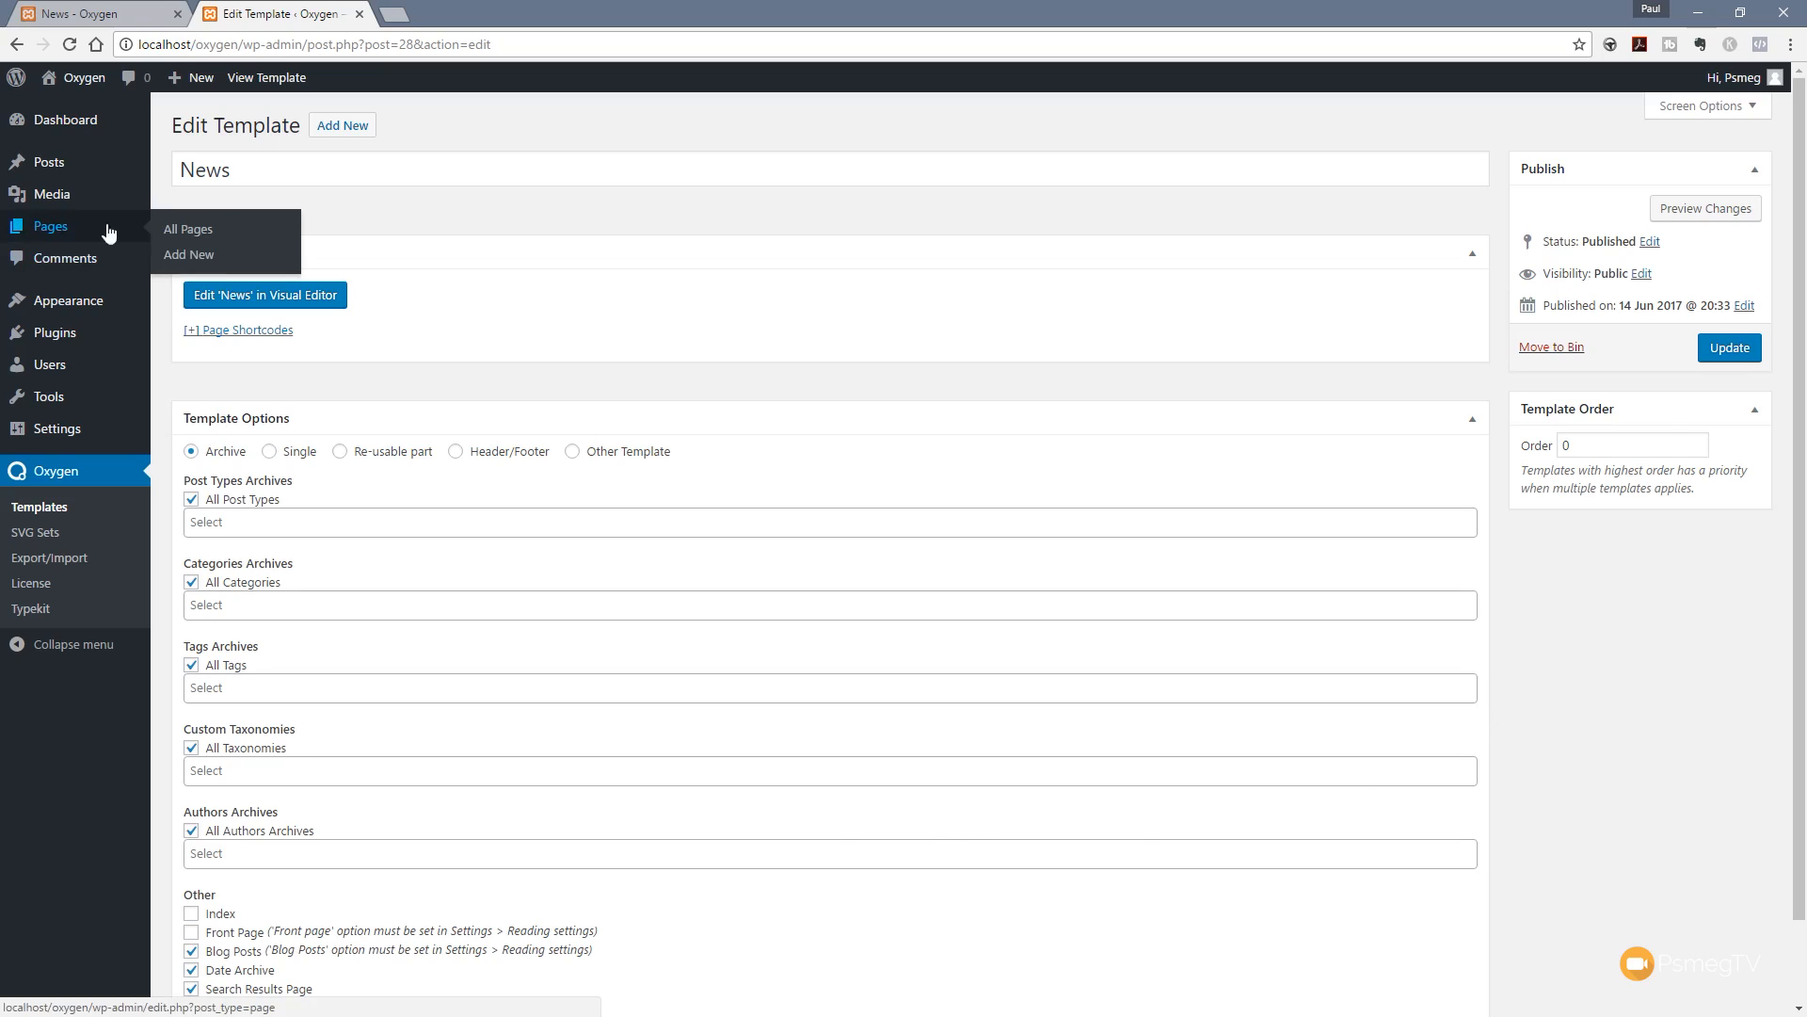
left_click(189, 255)
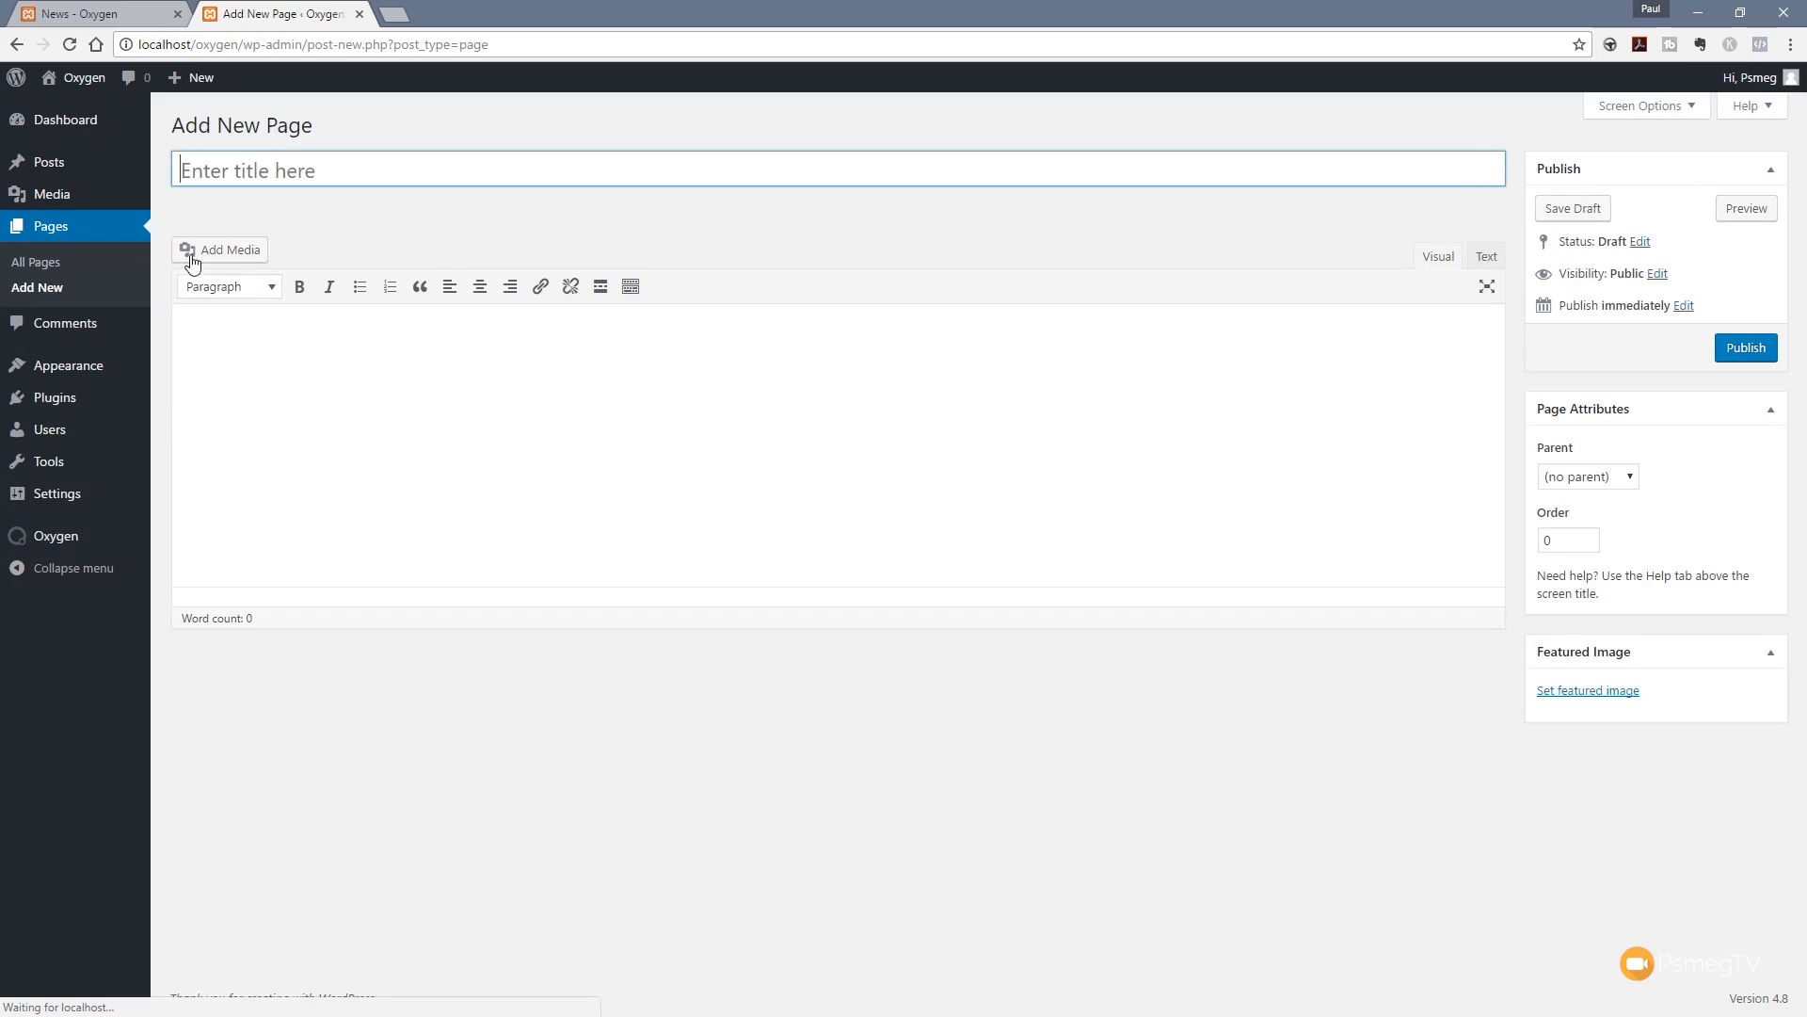
type("News")
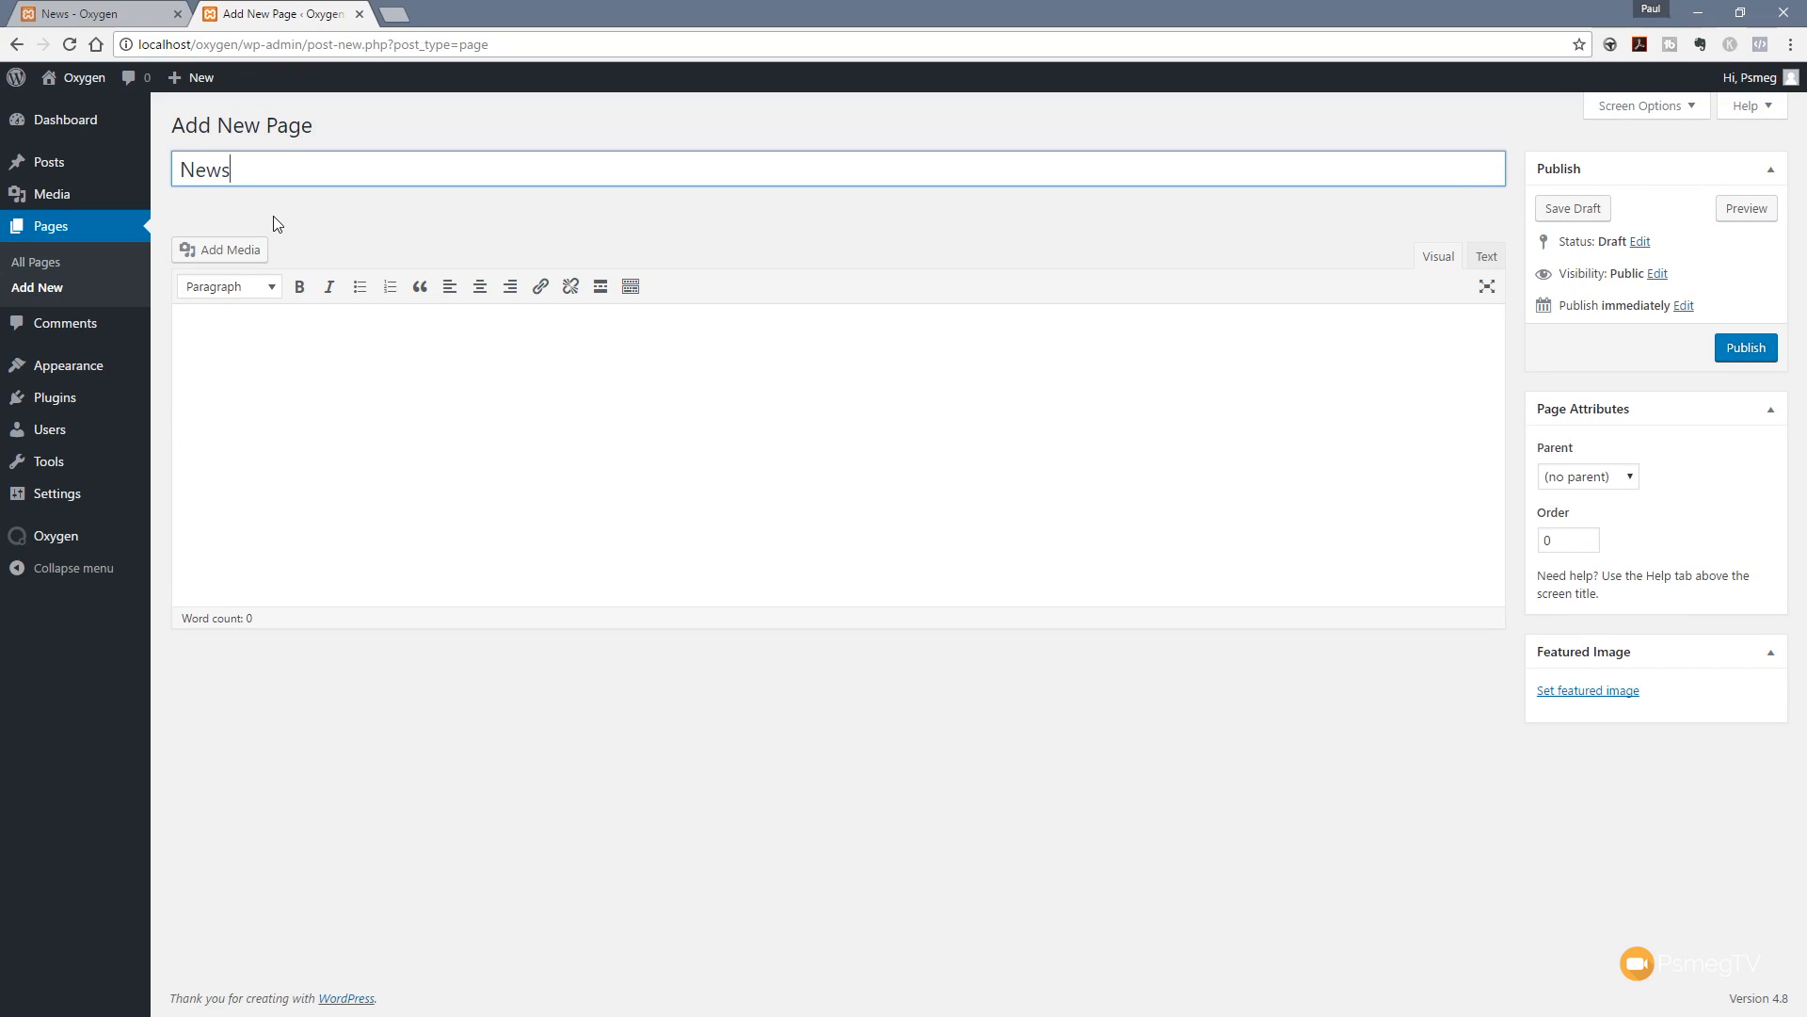
left_click(1749, 348)
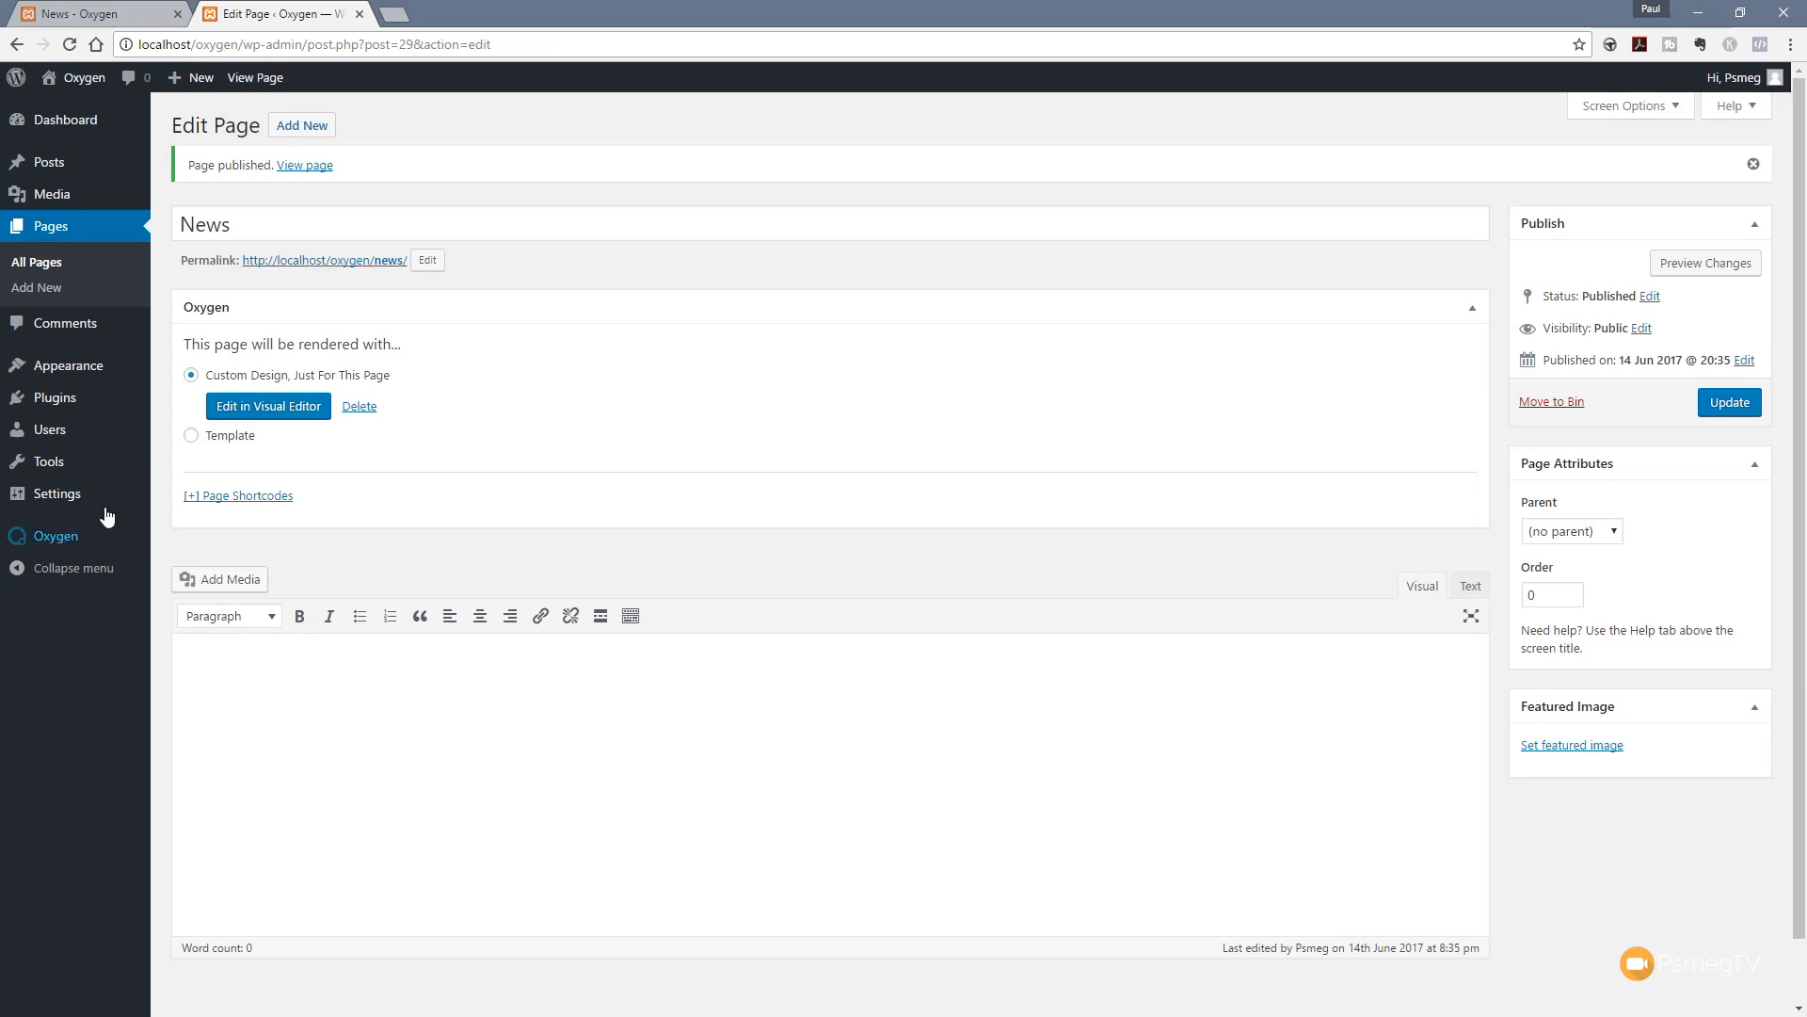
Step: In the reading settings, make the front page display a static page, choose News as the posts page and save the changes
mouse_move(91, 509)
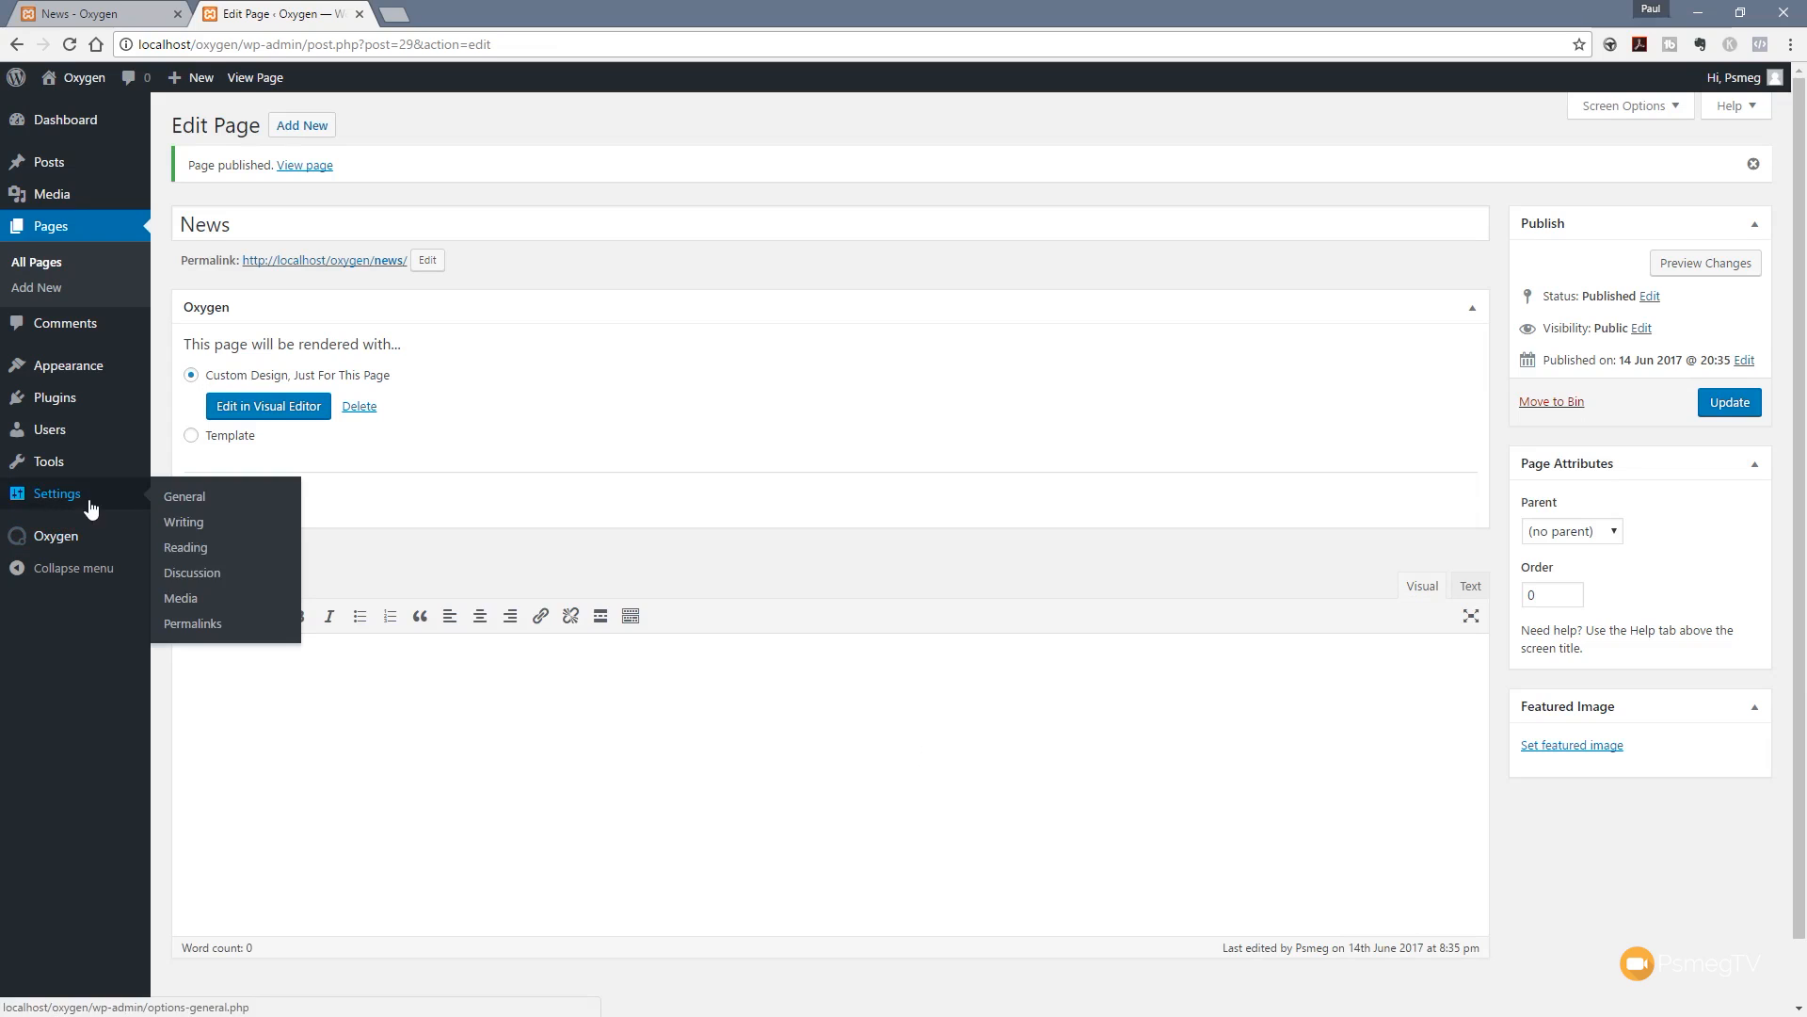
left_click(199, 556)
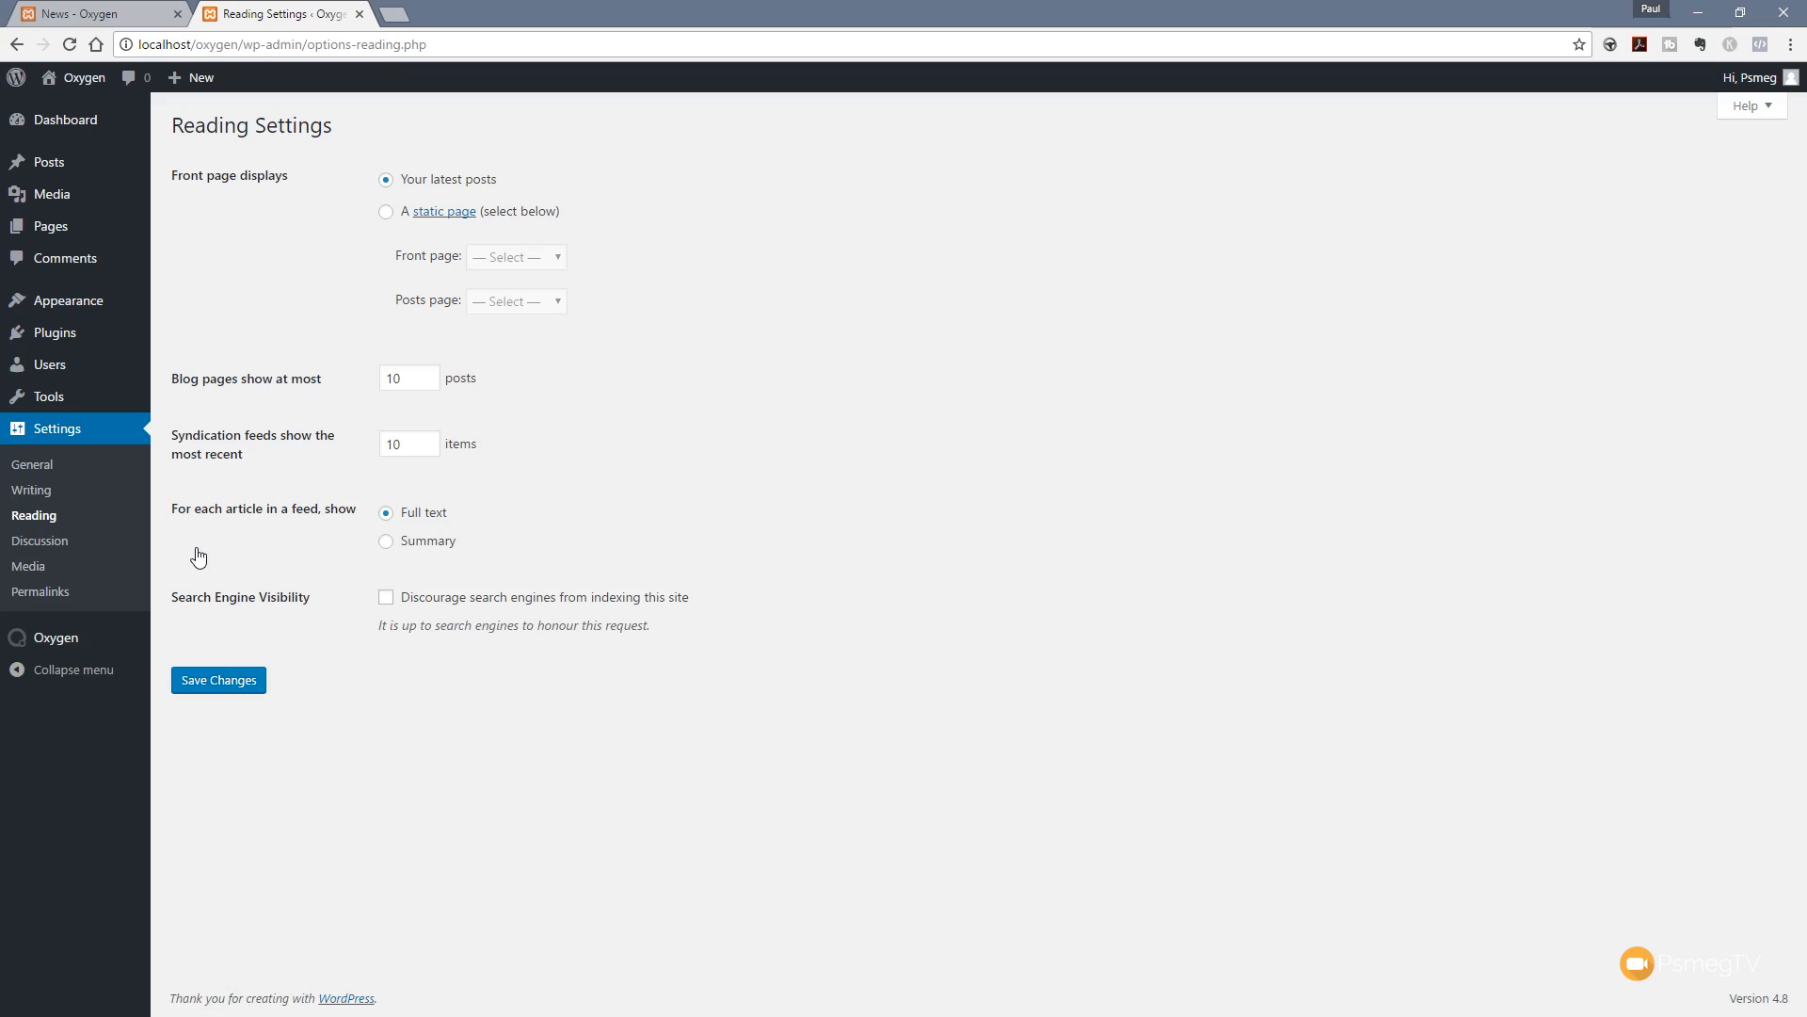
left_click(386, 214)
left_click(537, 258)
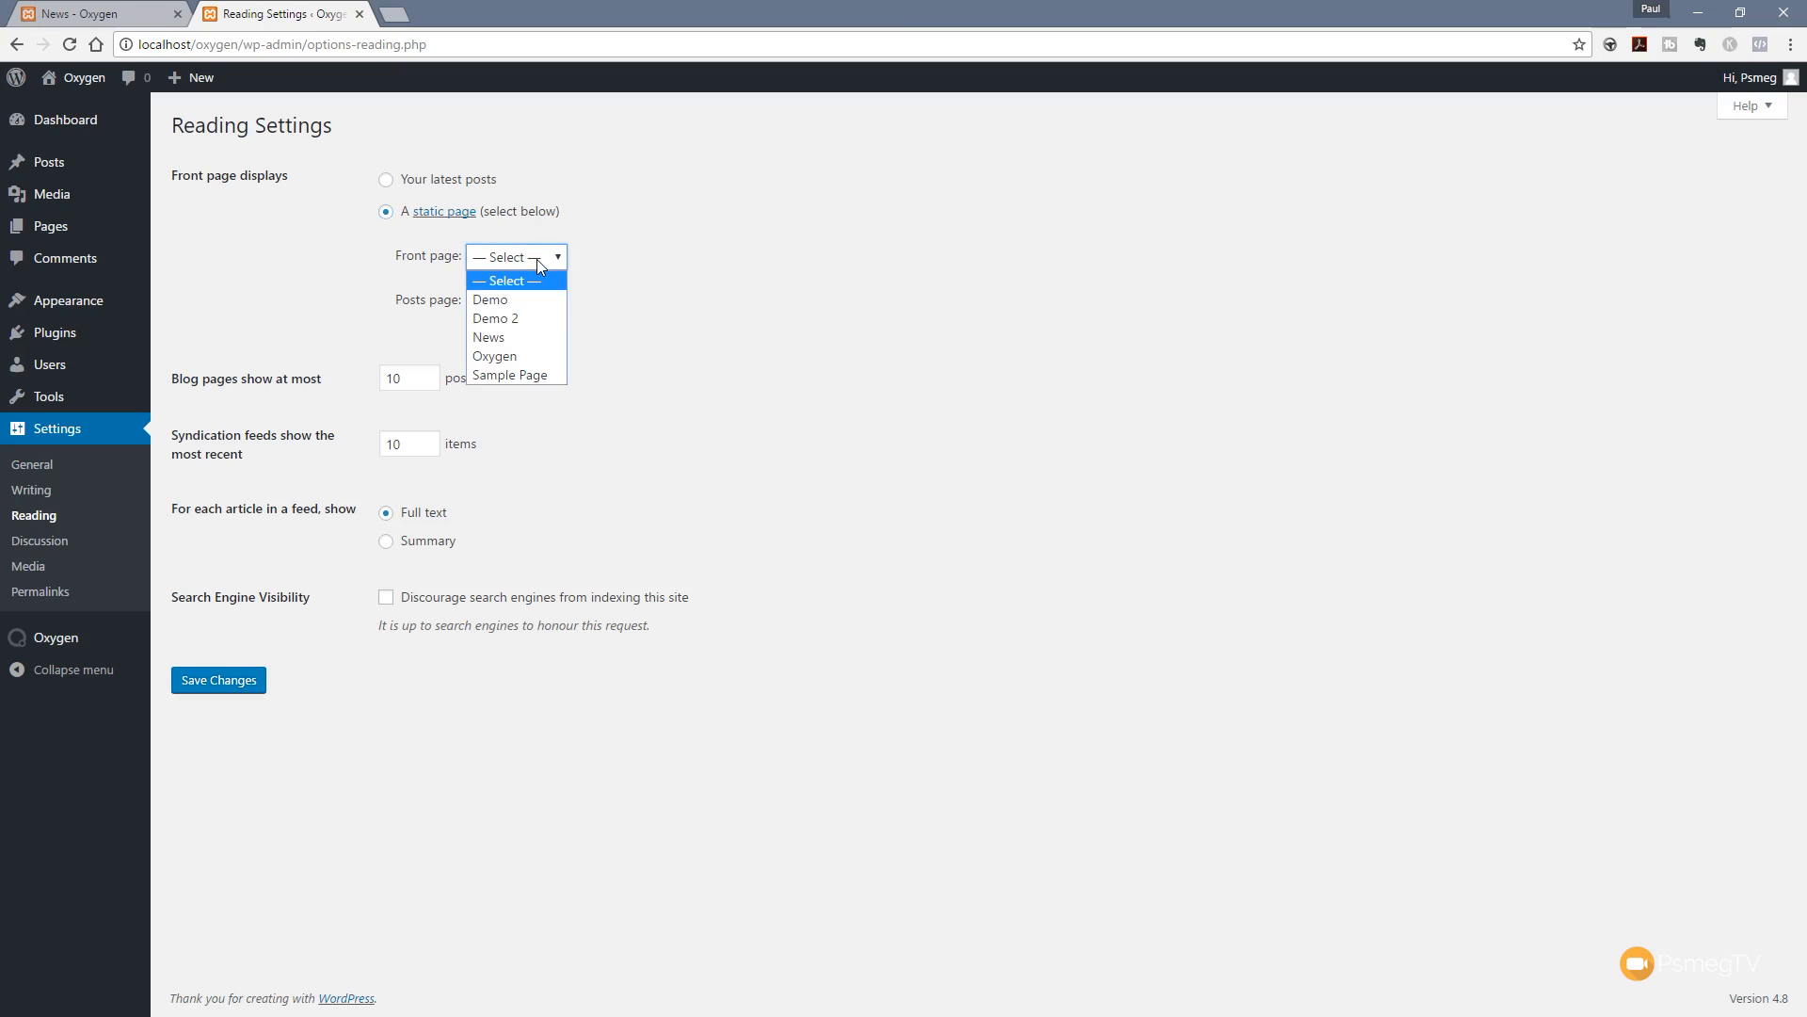
left_click(753, 348)
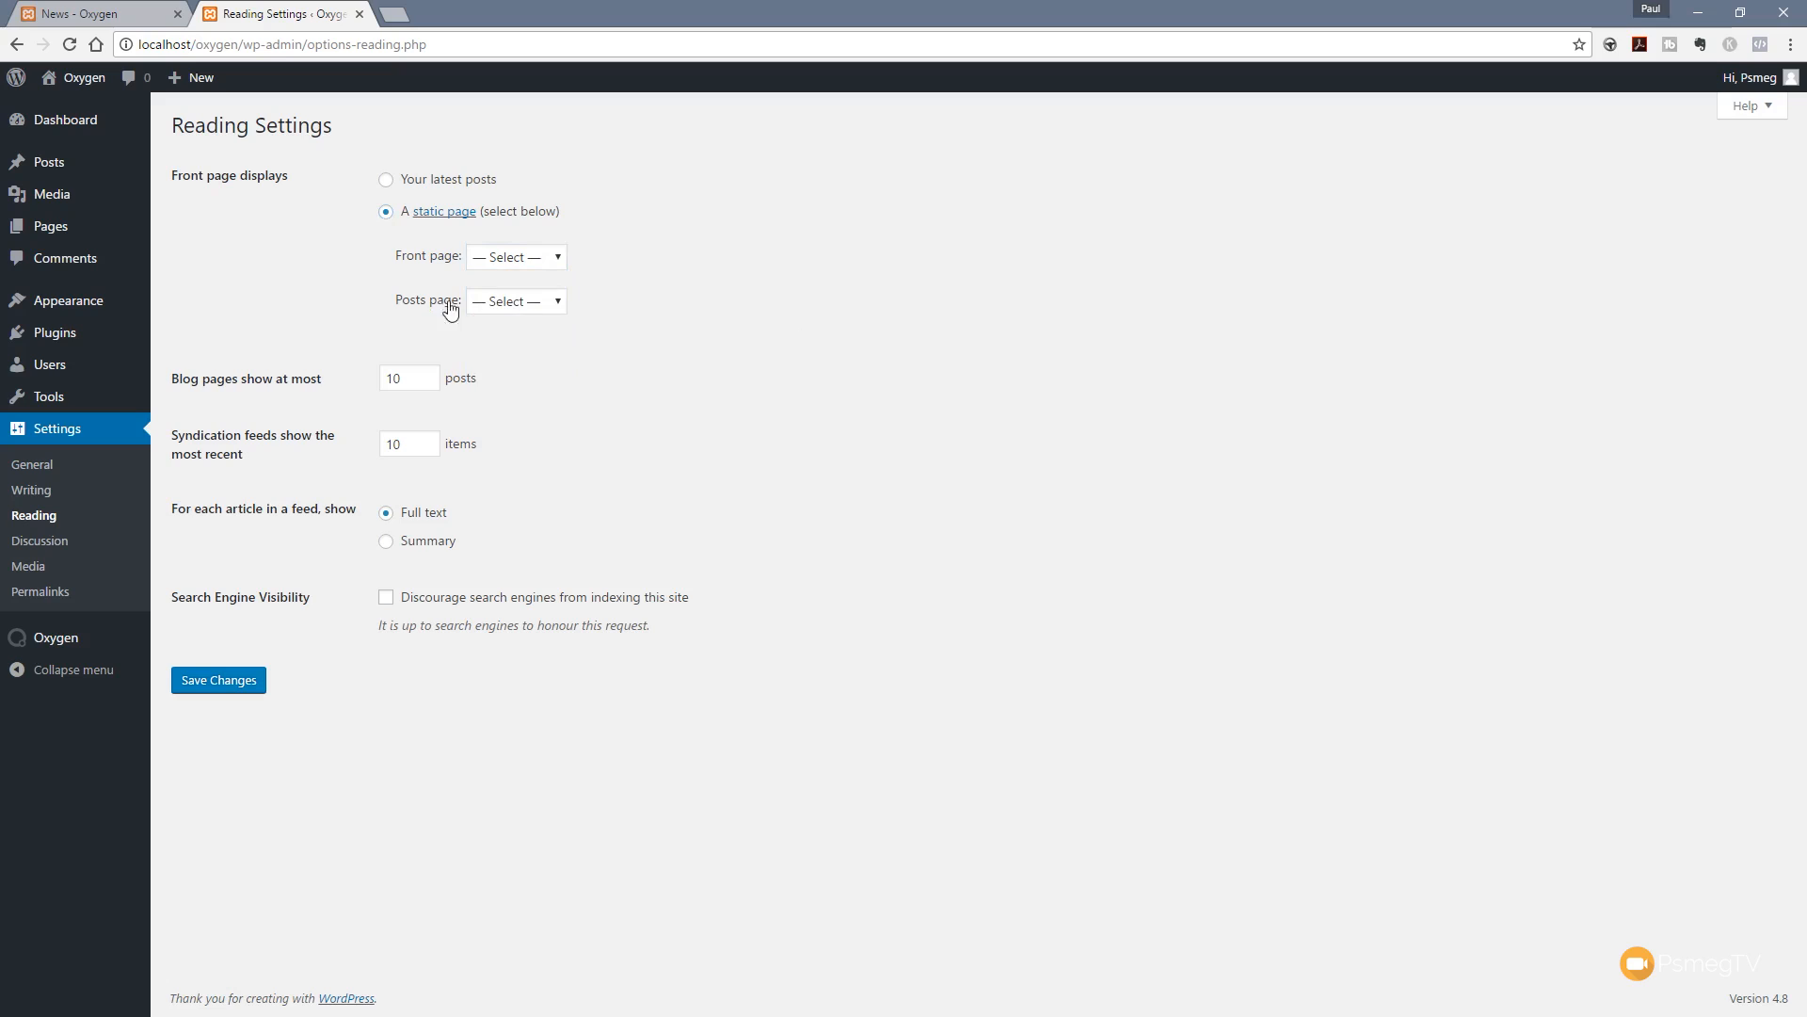
left_click(499, 301)
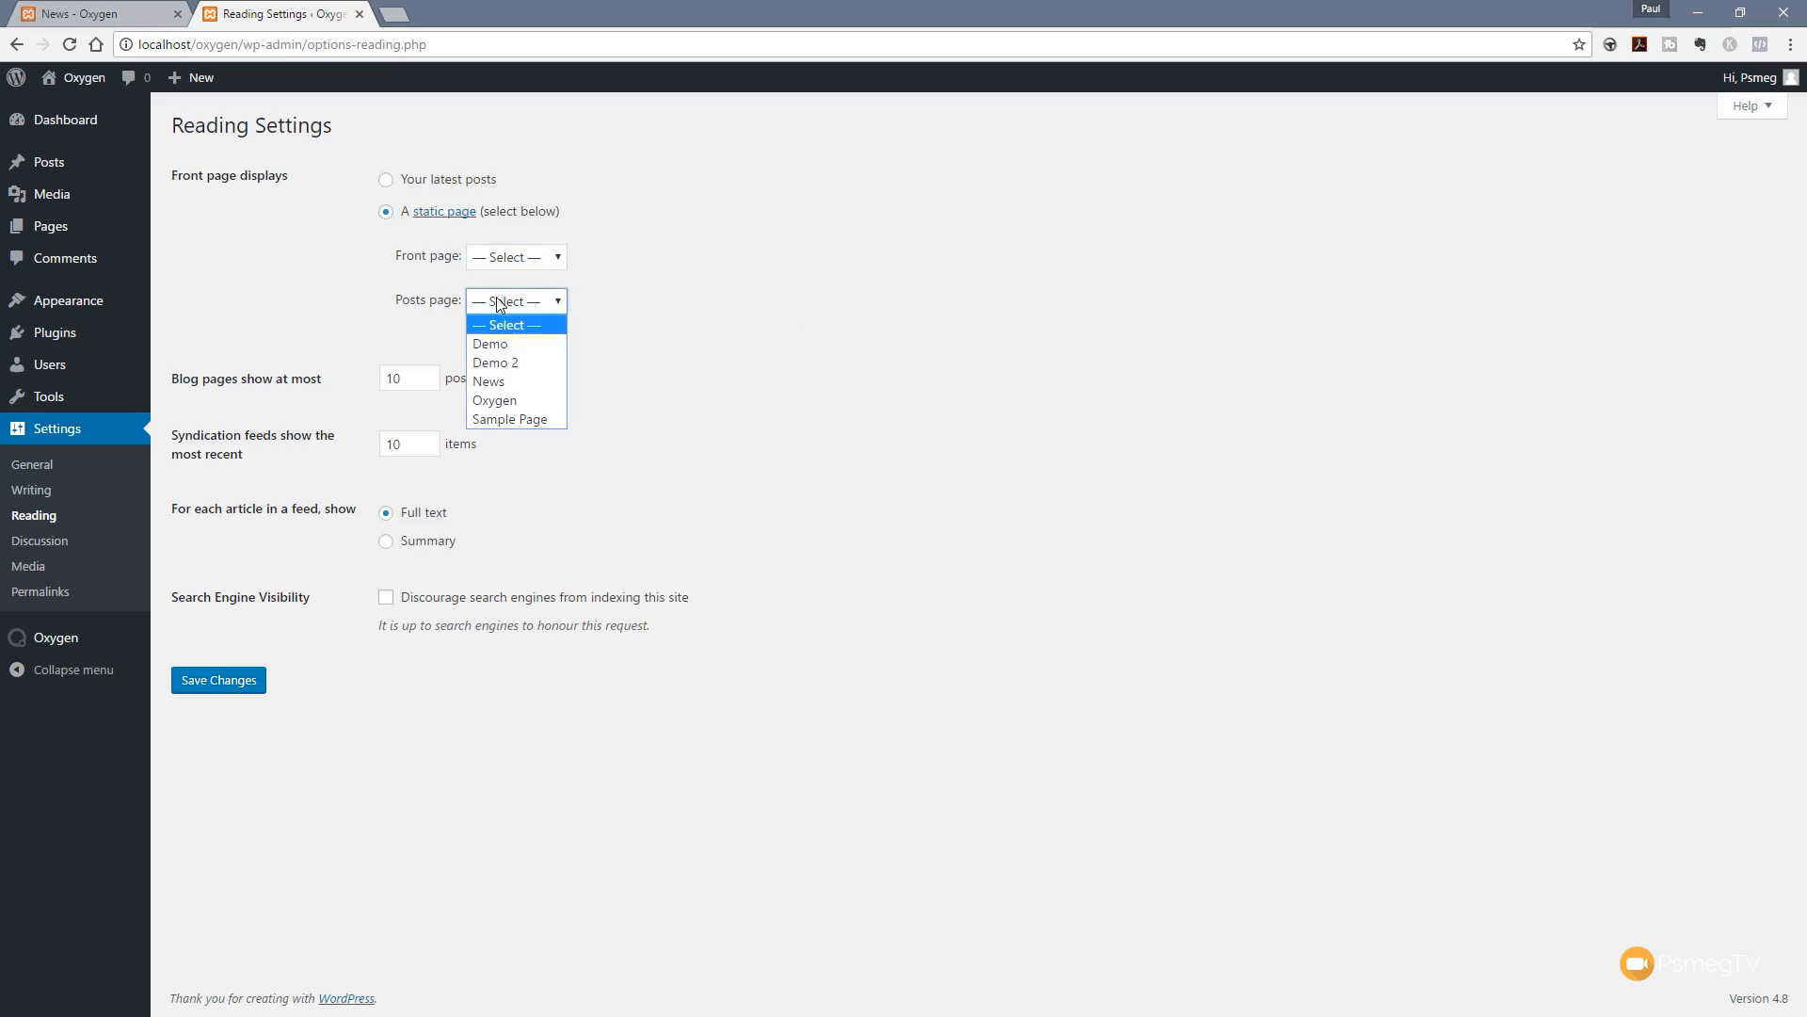
left_click(508, 383)
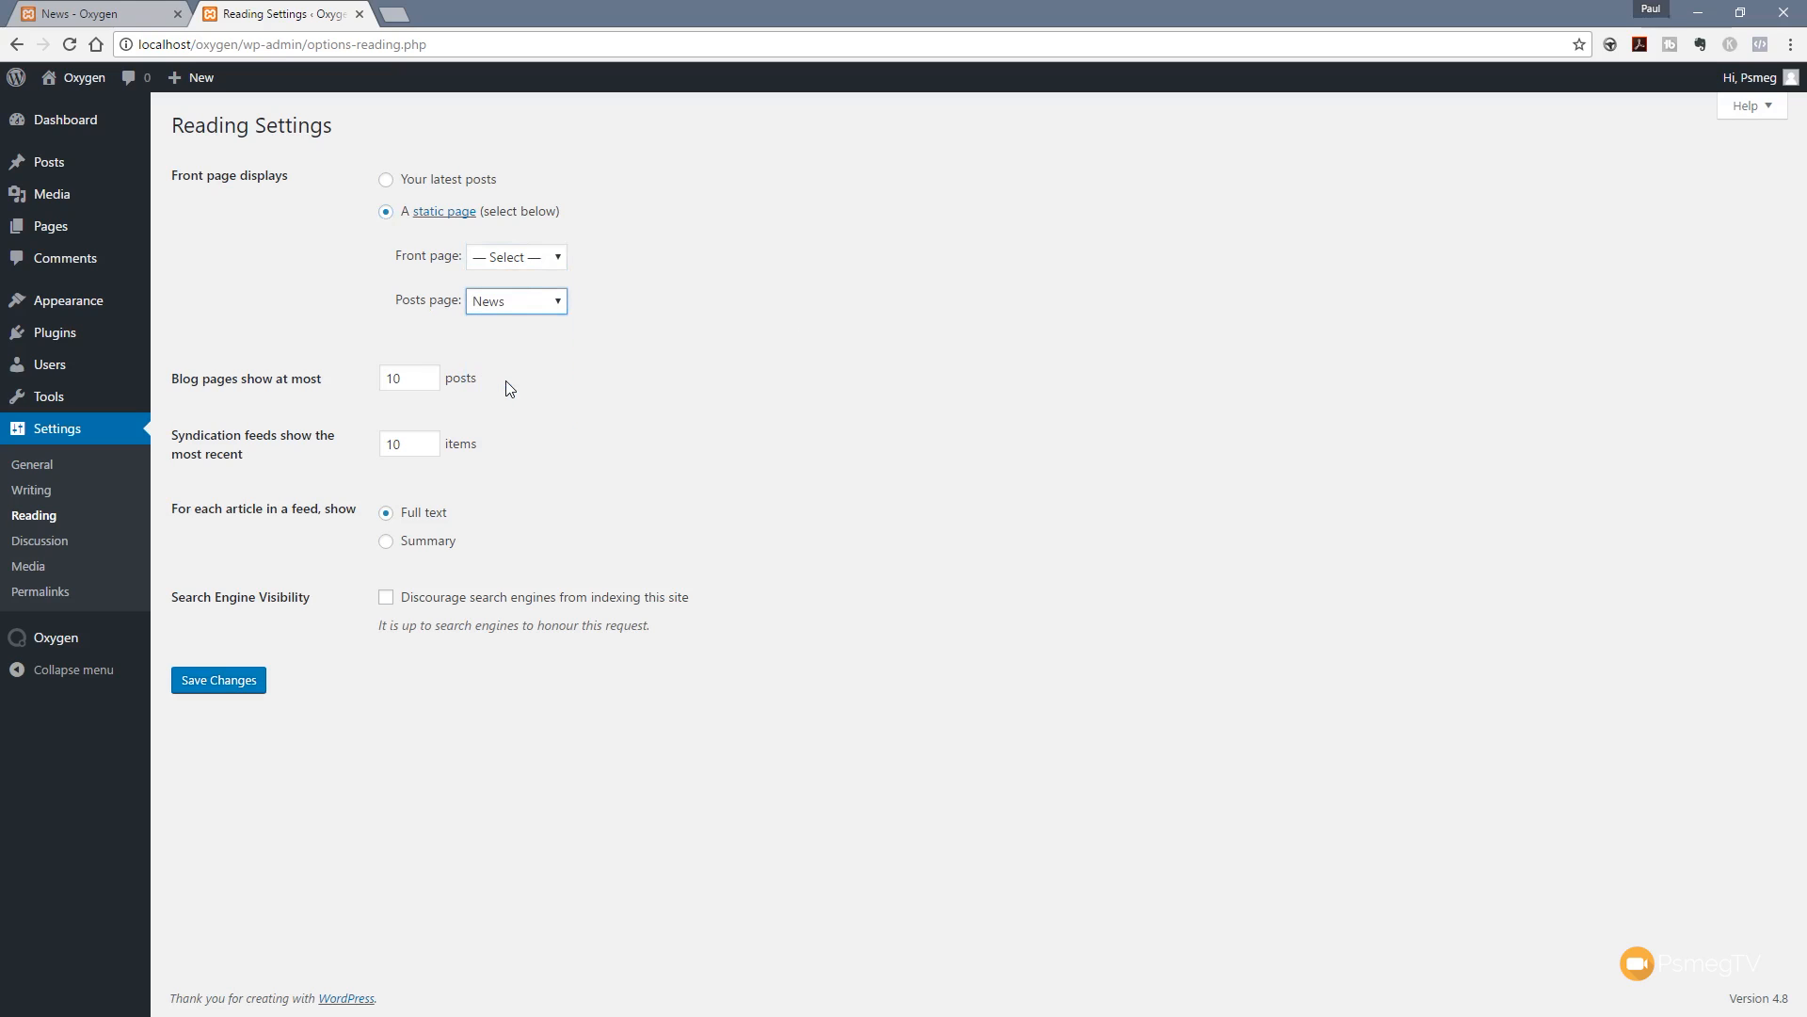
left_click(226, 683)
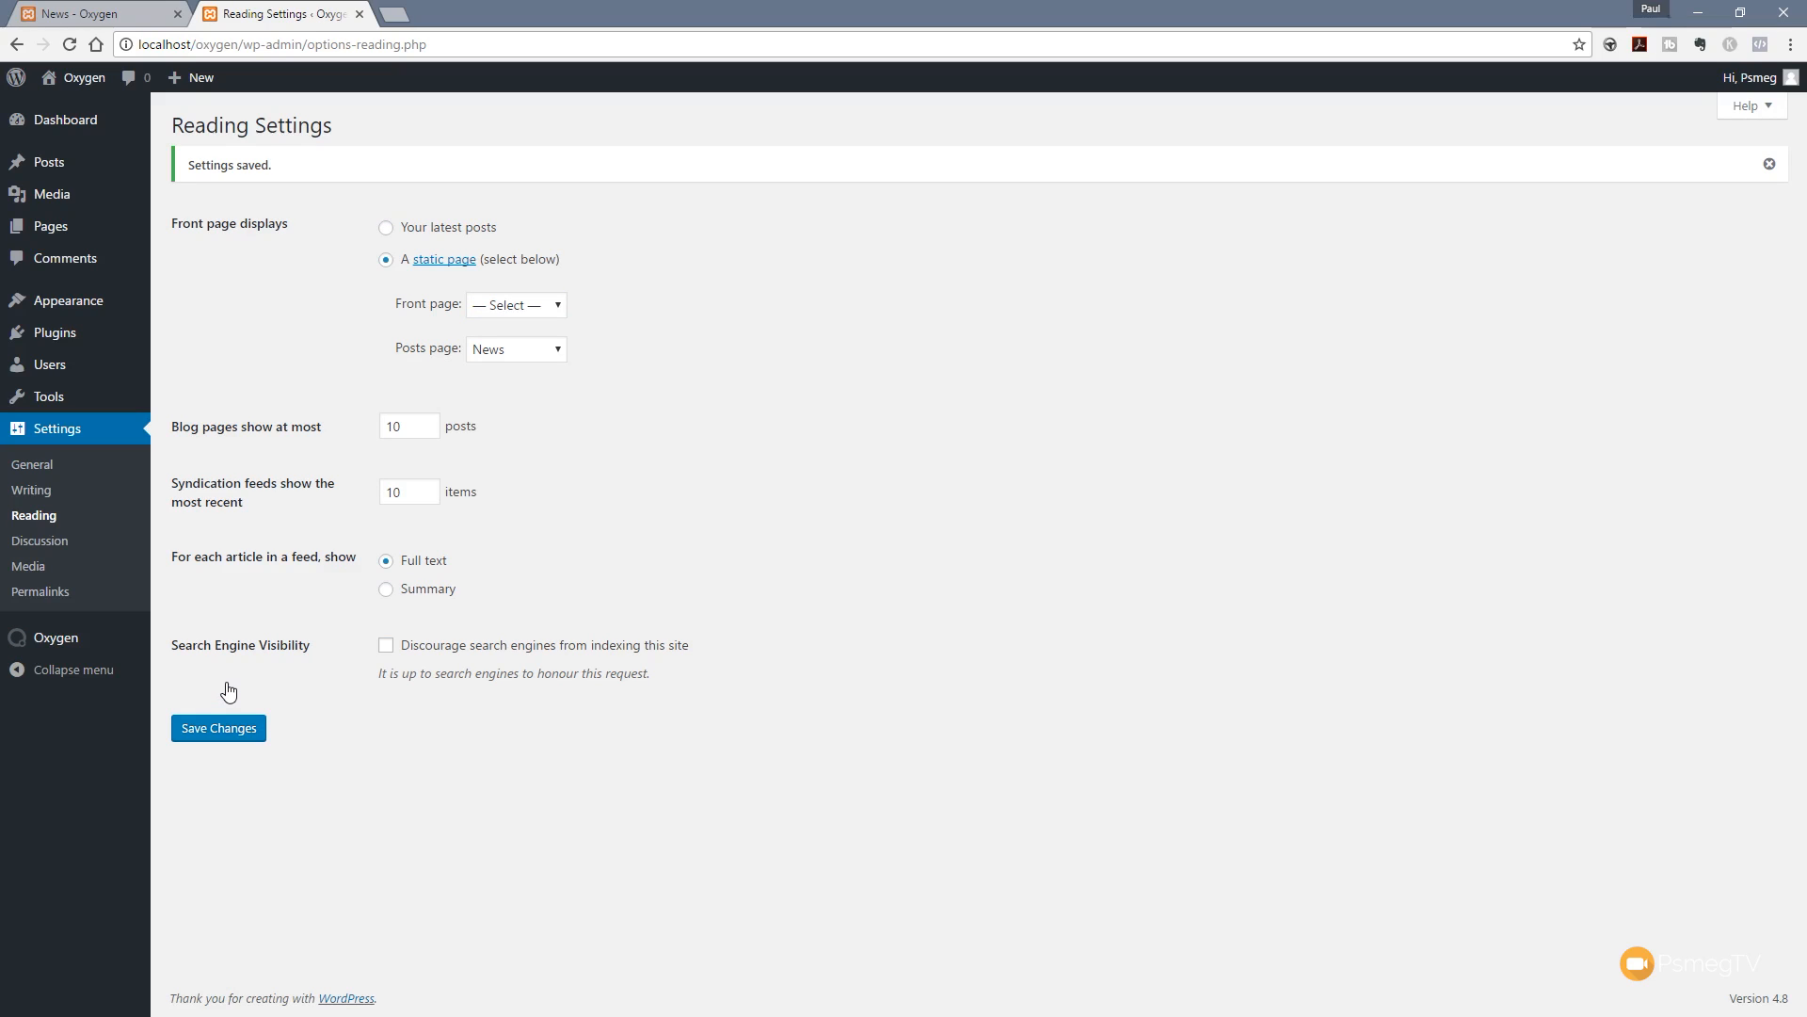
Step: Open the News template from the Oxygen templates for editing in the visual editor
mouse_move(36, 645)
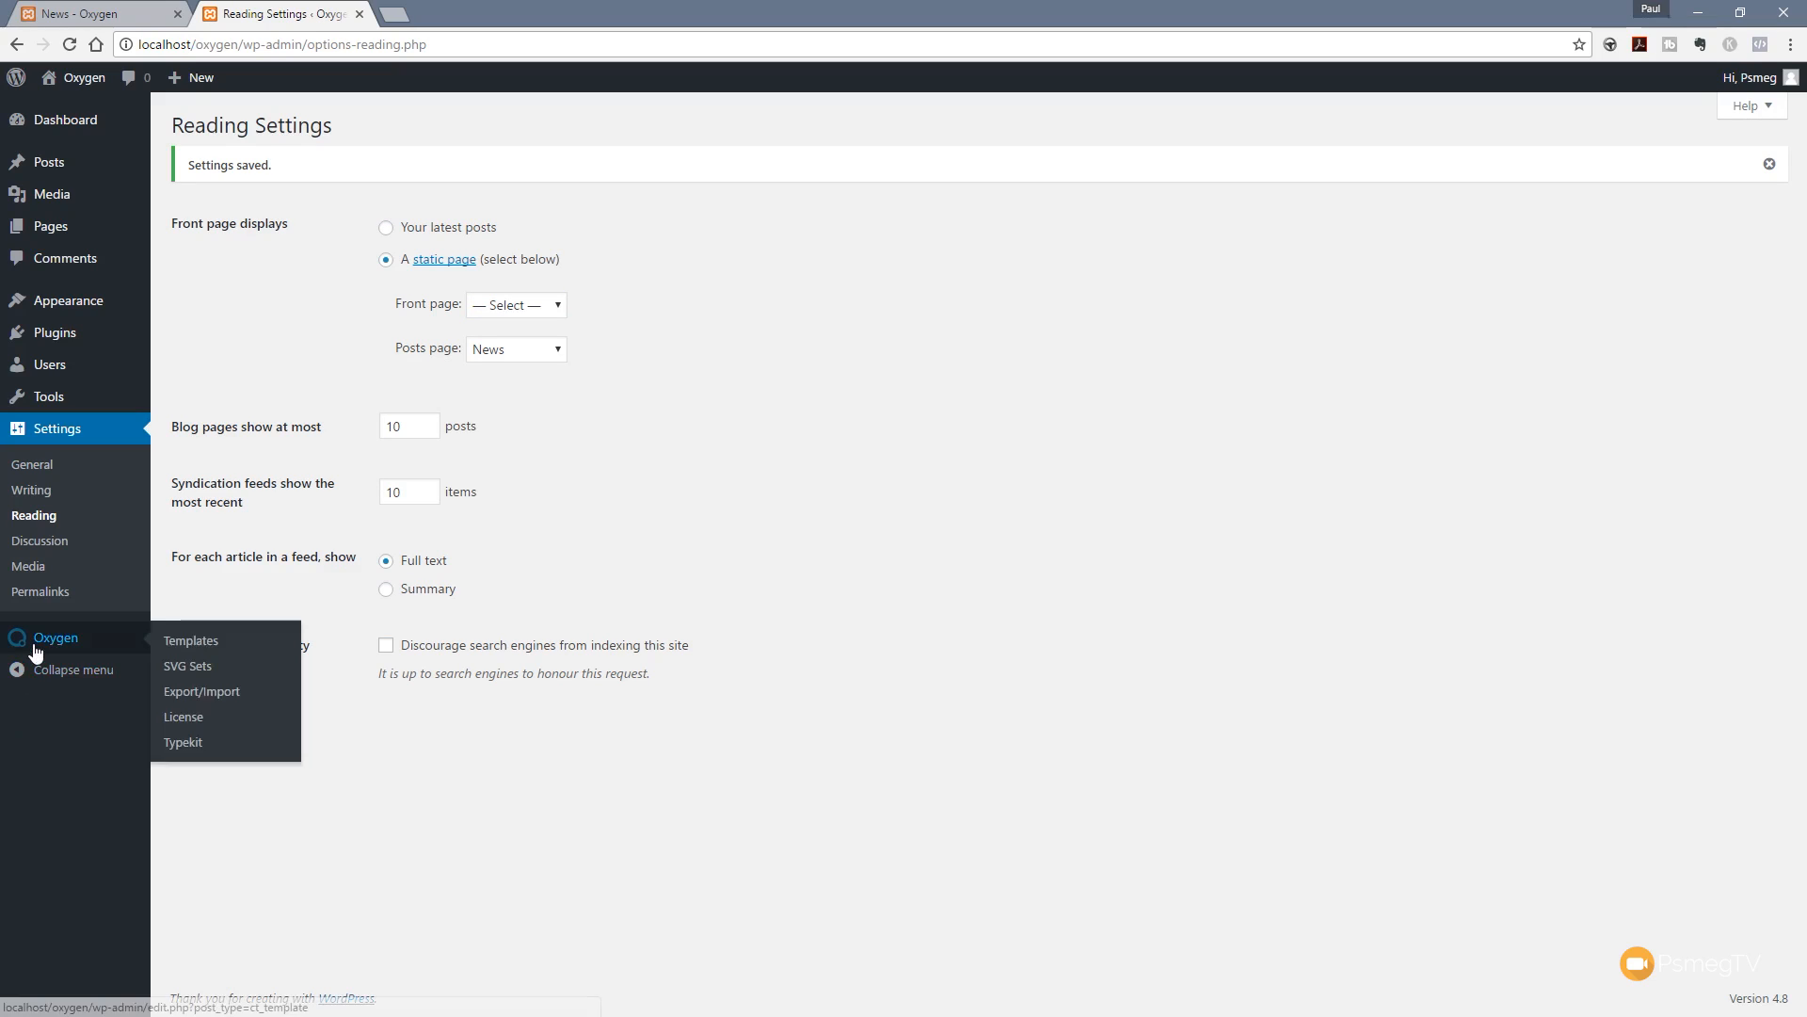
left_click(198, 640)
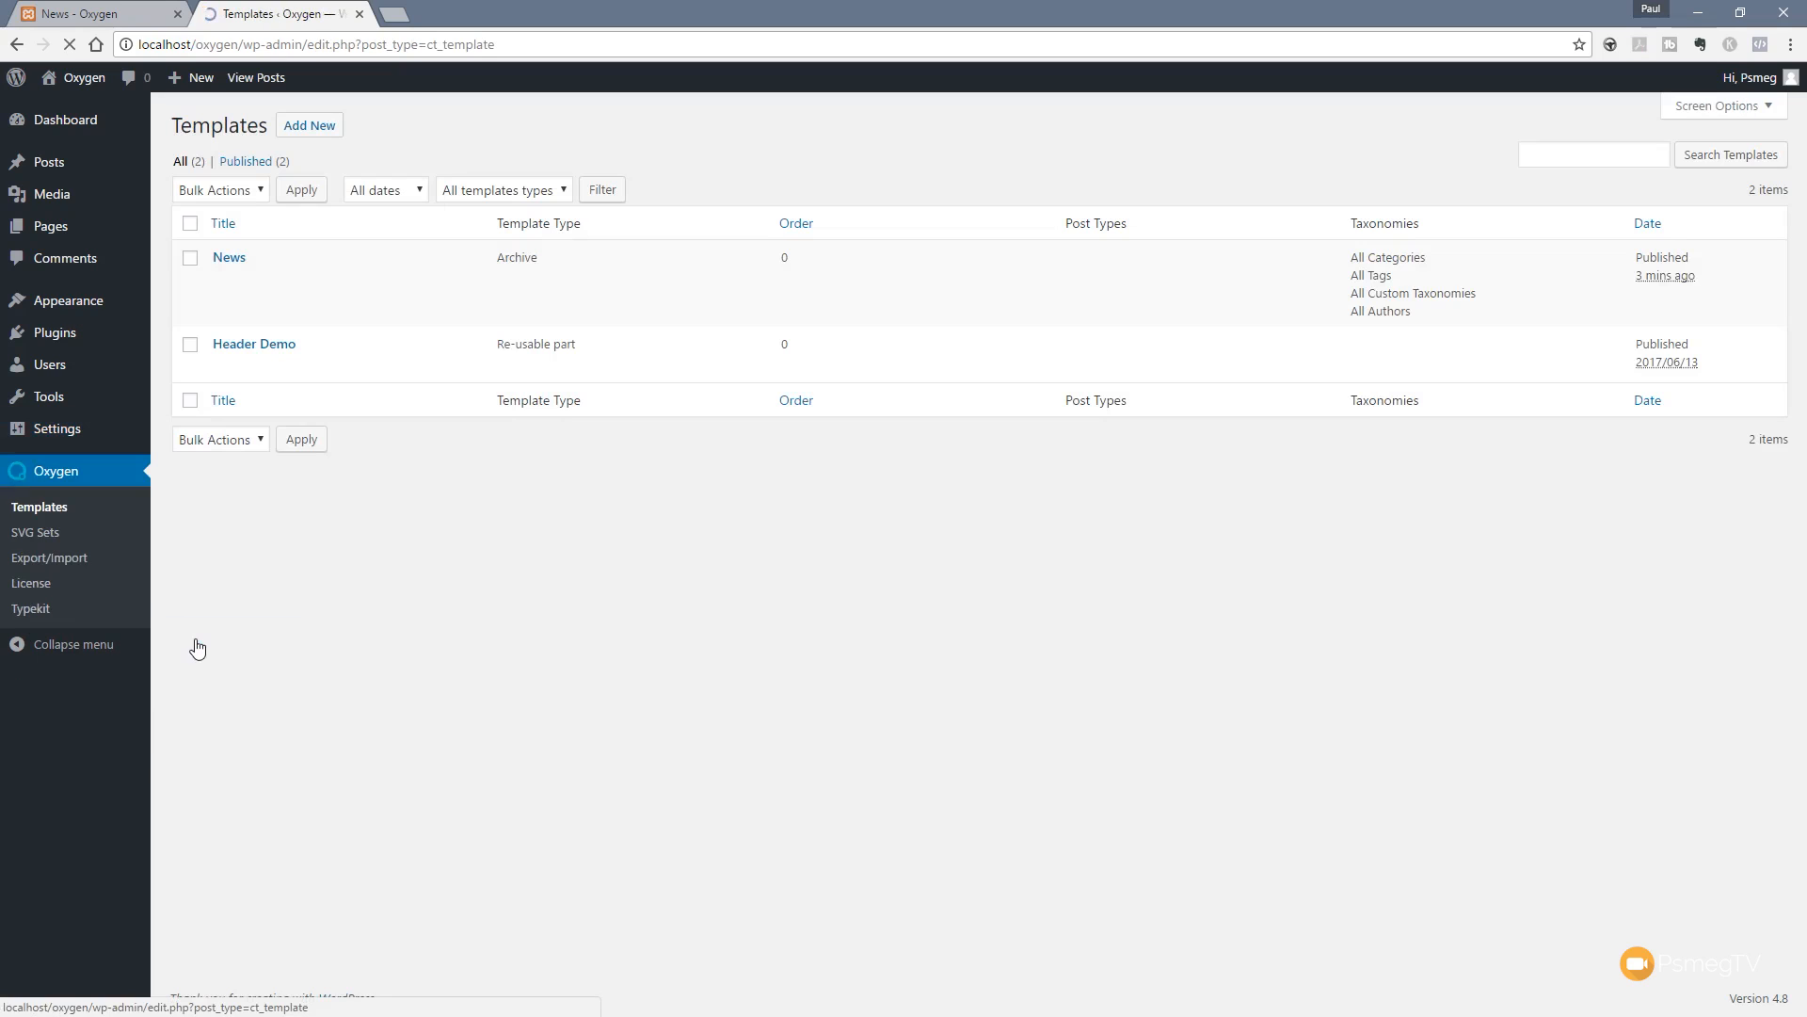
left_click(224, 259)
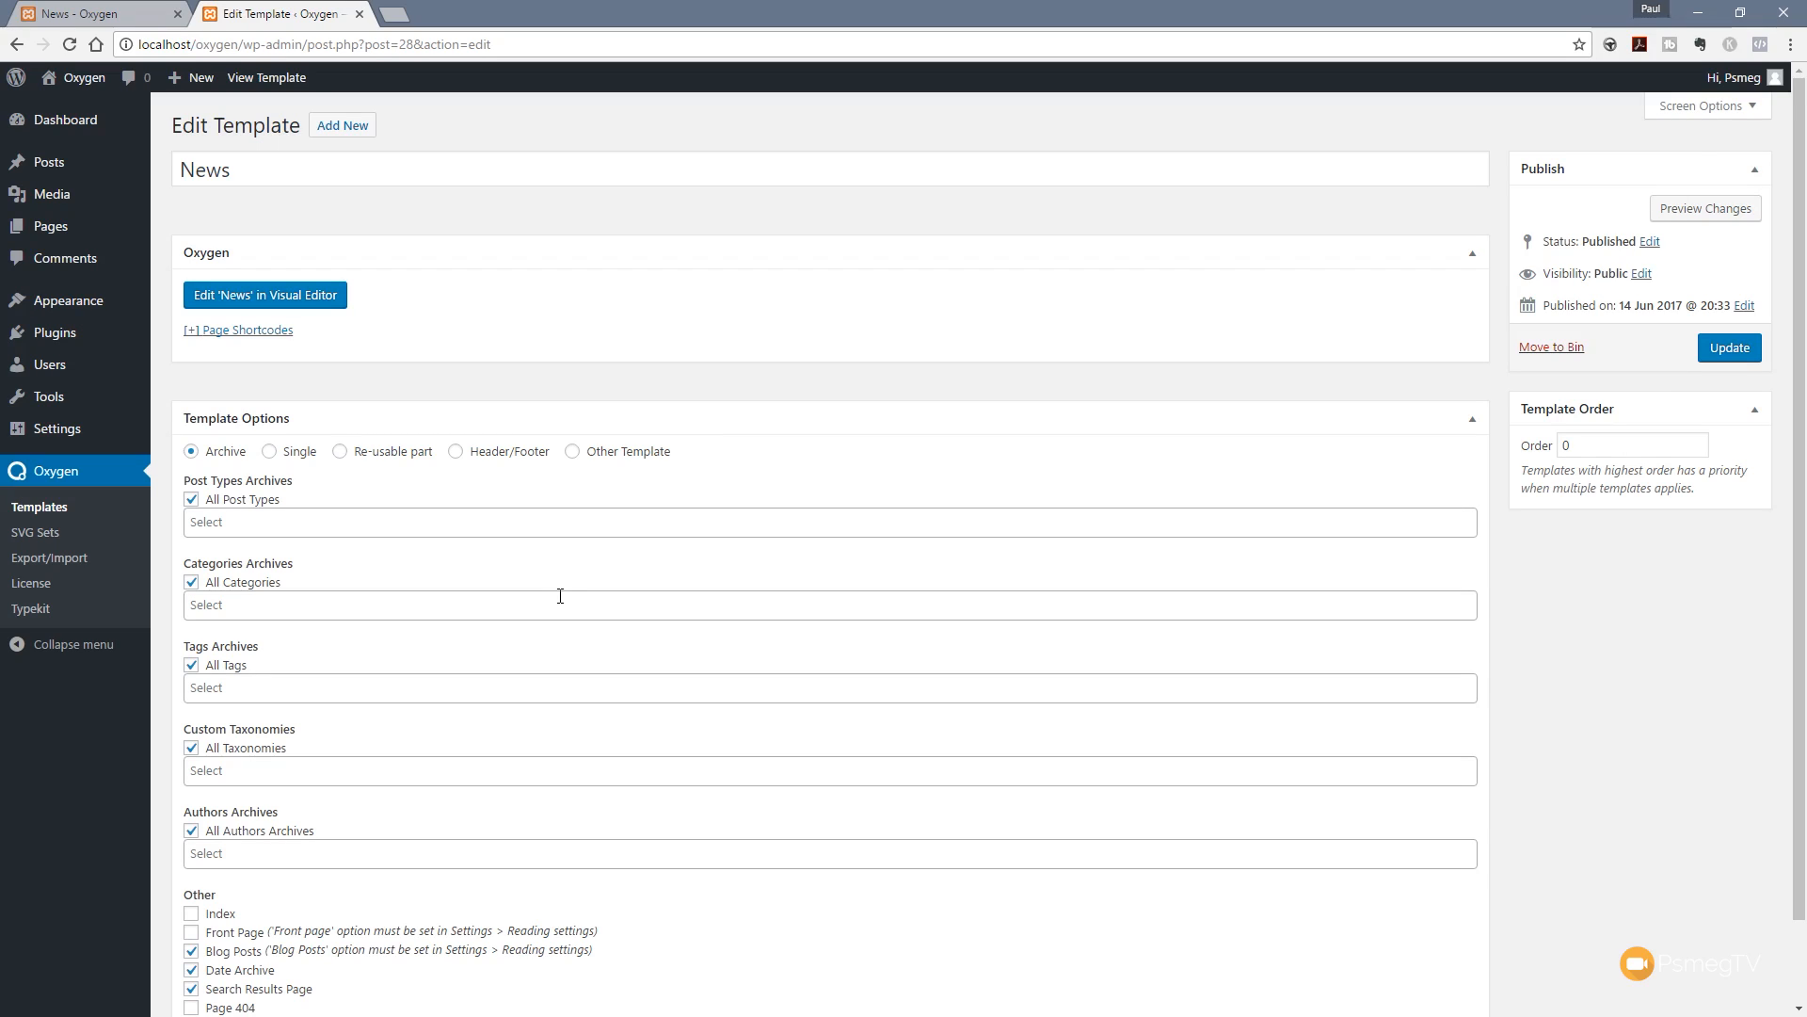
left_click(251, 306)
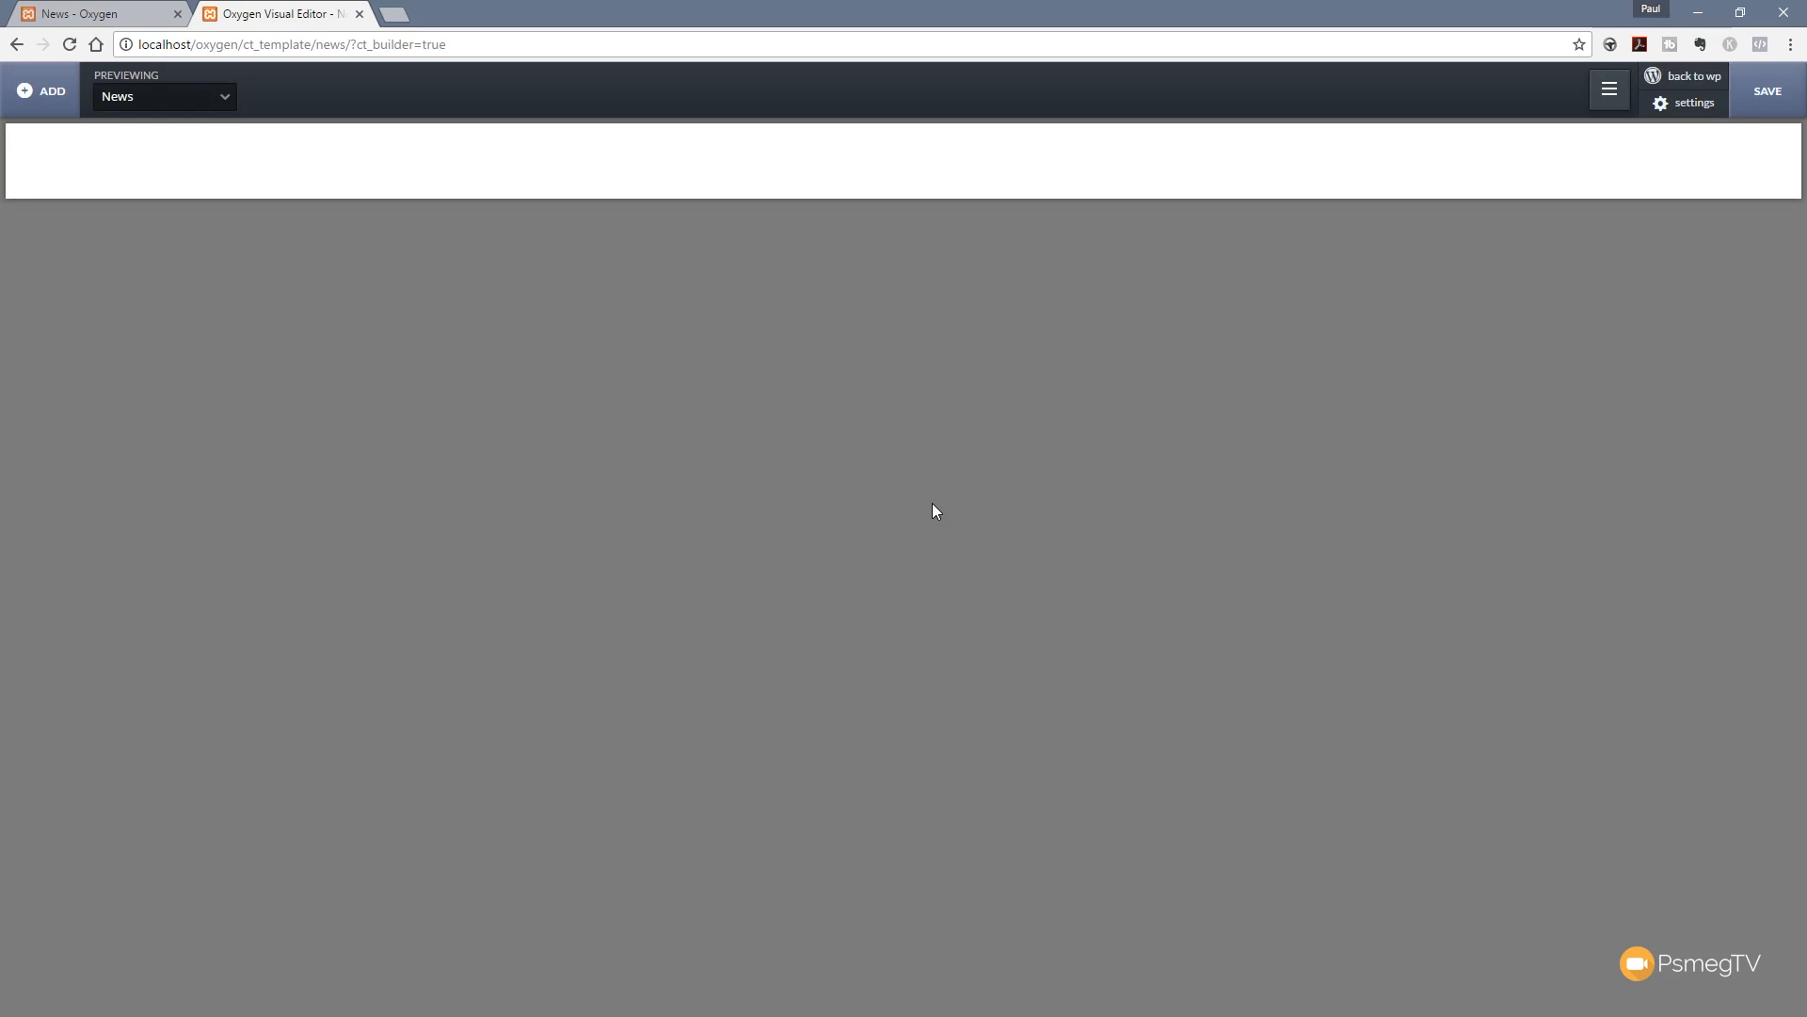
Step: Display the DOM tree, browse the WordPress Content components and add the Archive component to the News template
left_click(1610, 94)
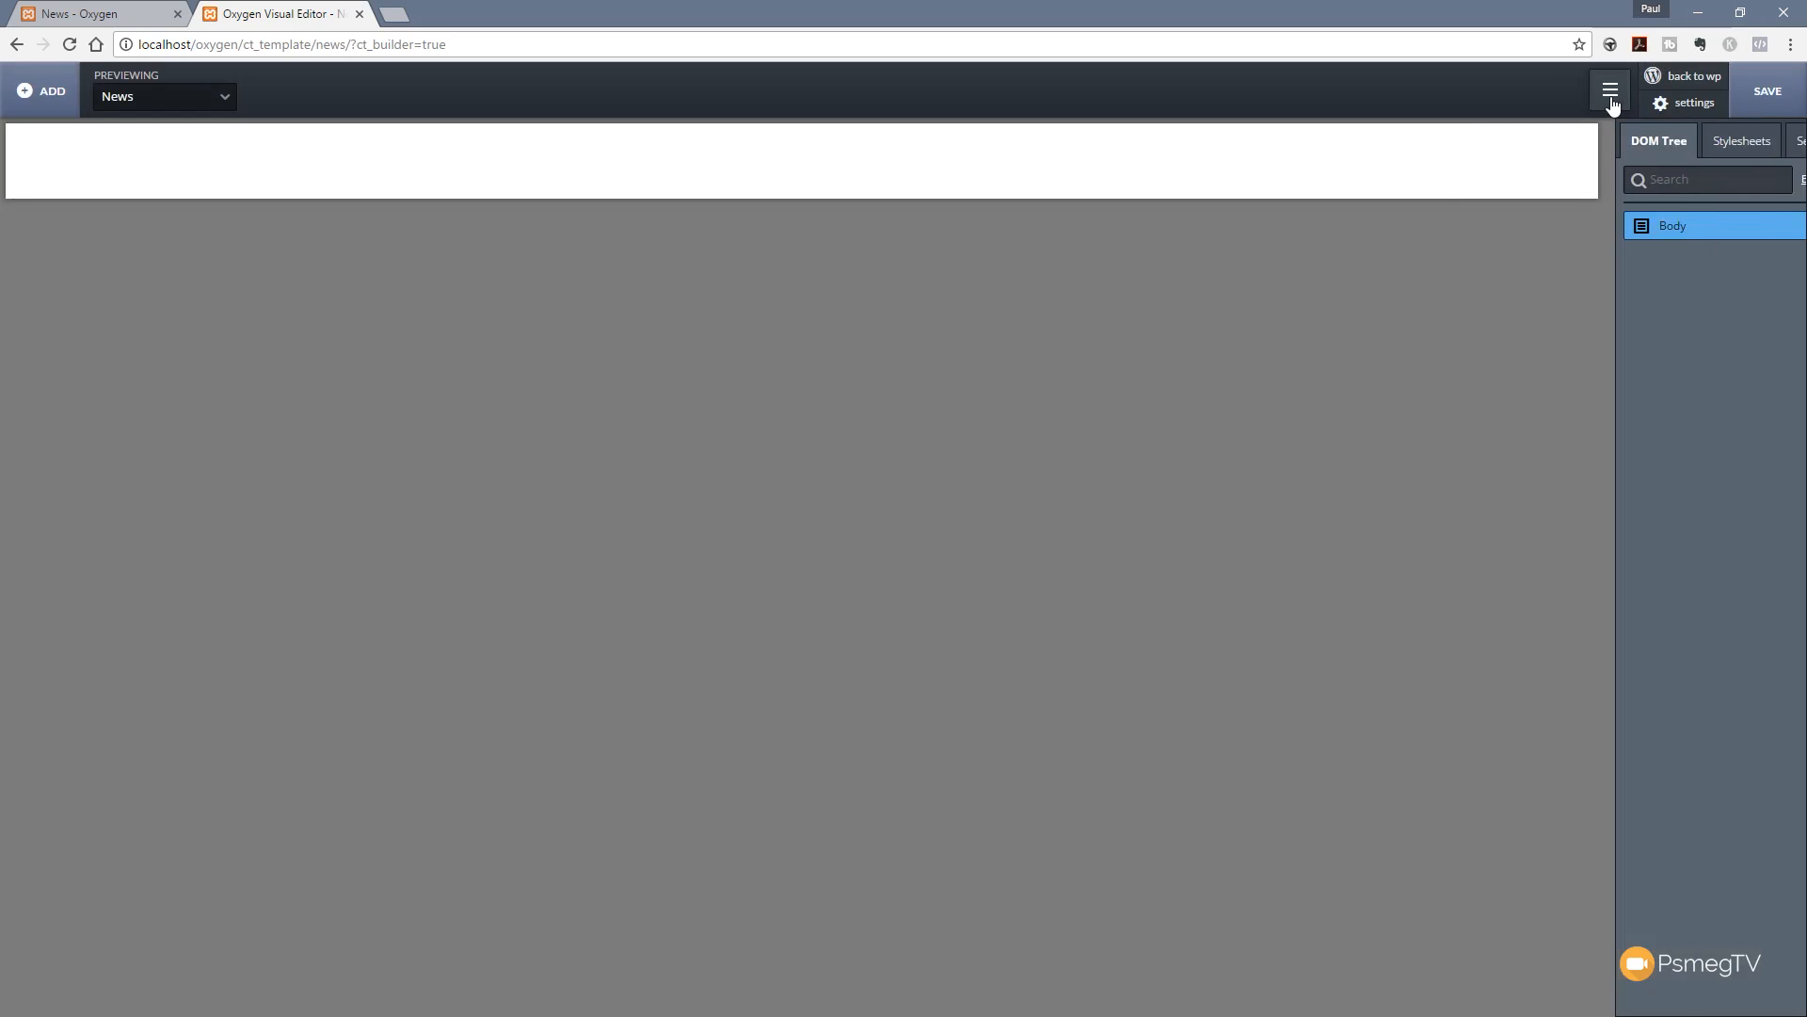
left_click(28, 94)
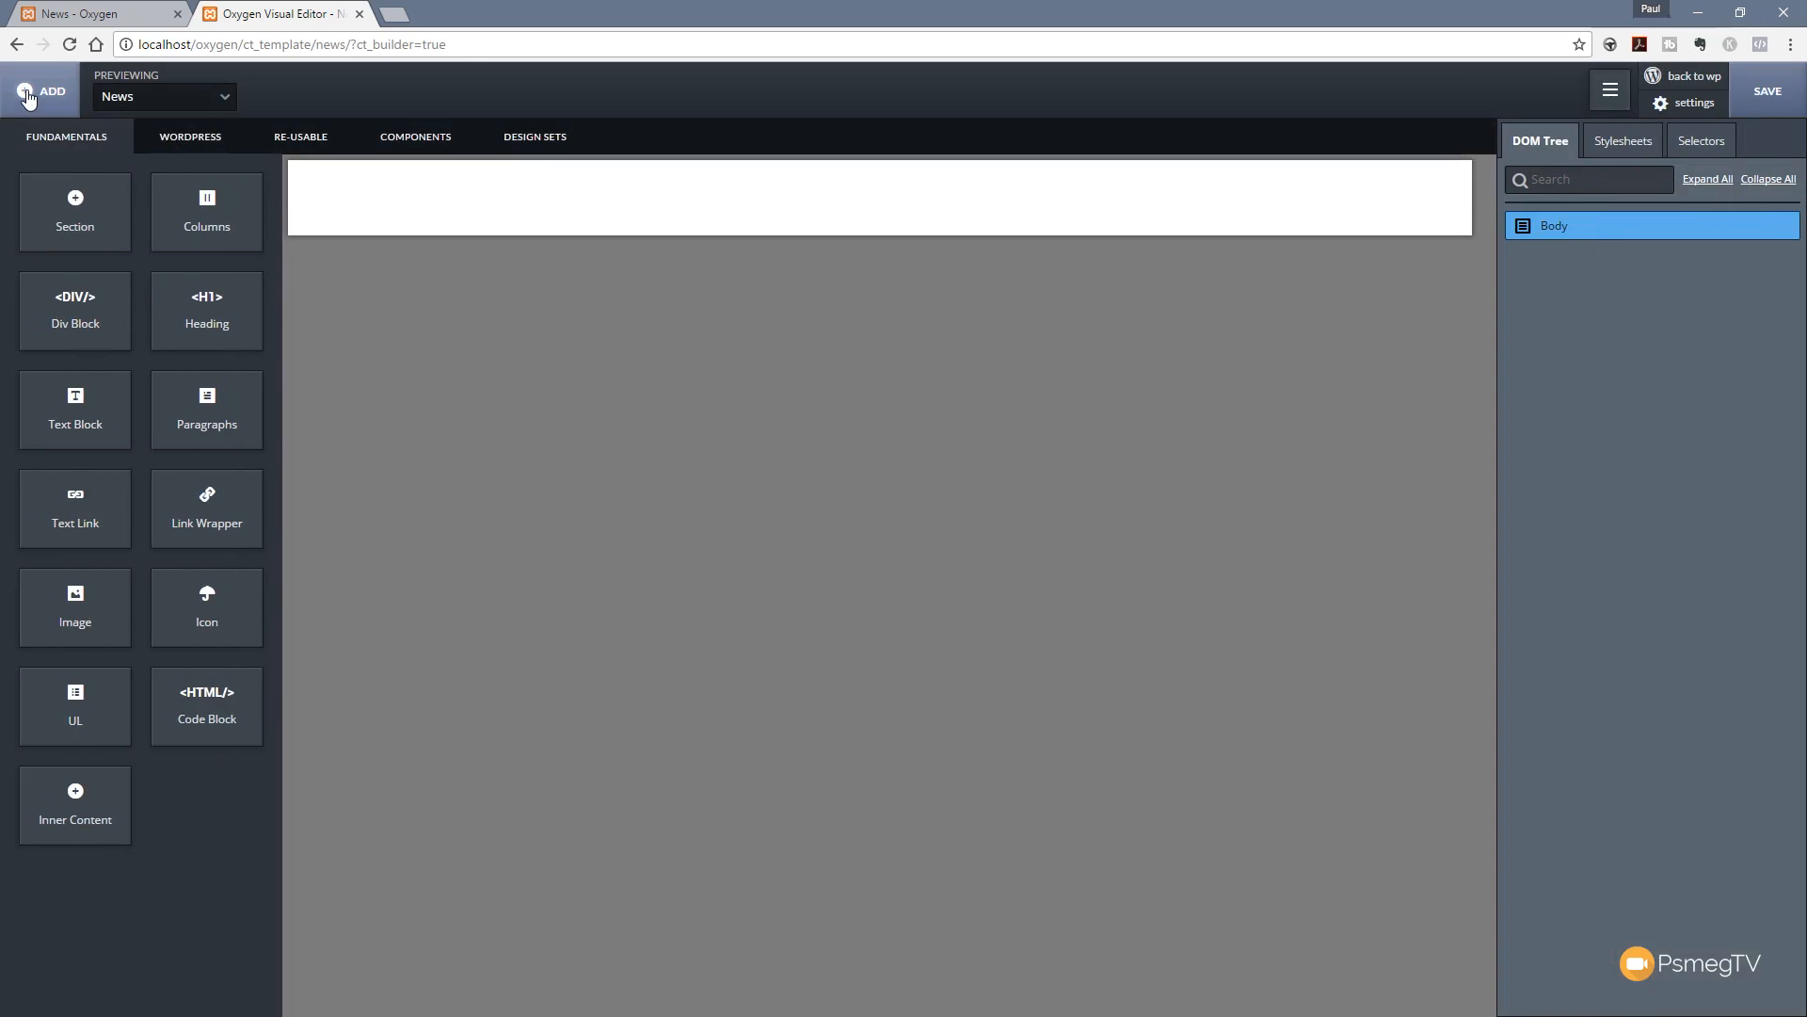
left_click(403, 145)
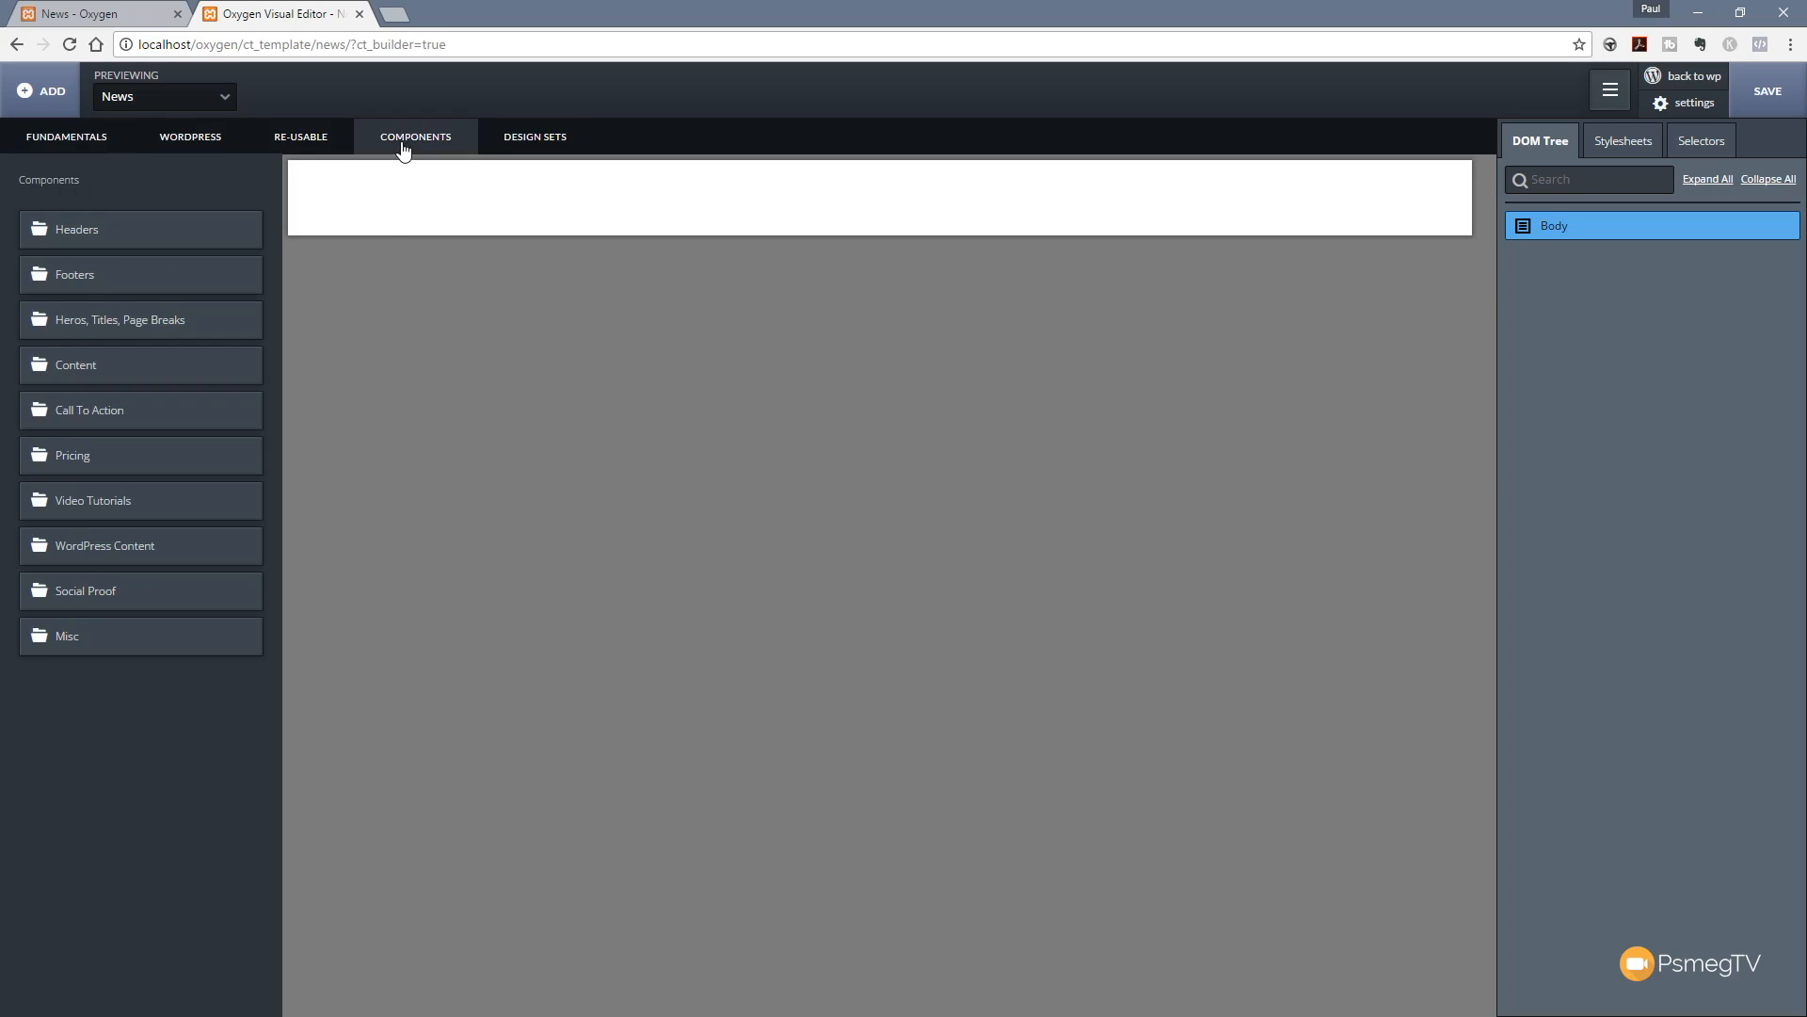
left_click(143, 548)
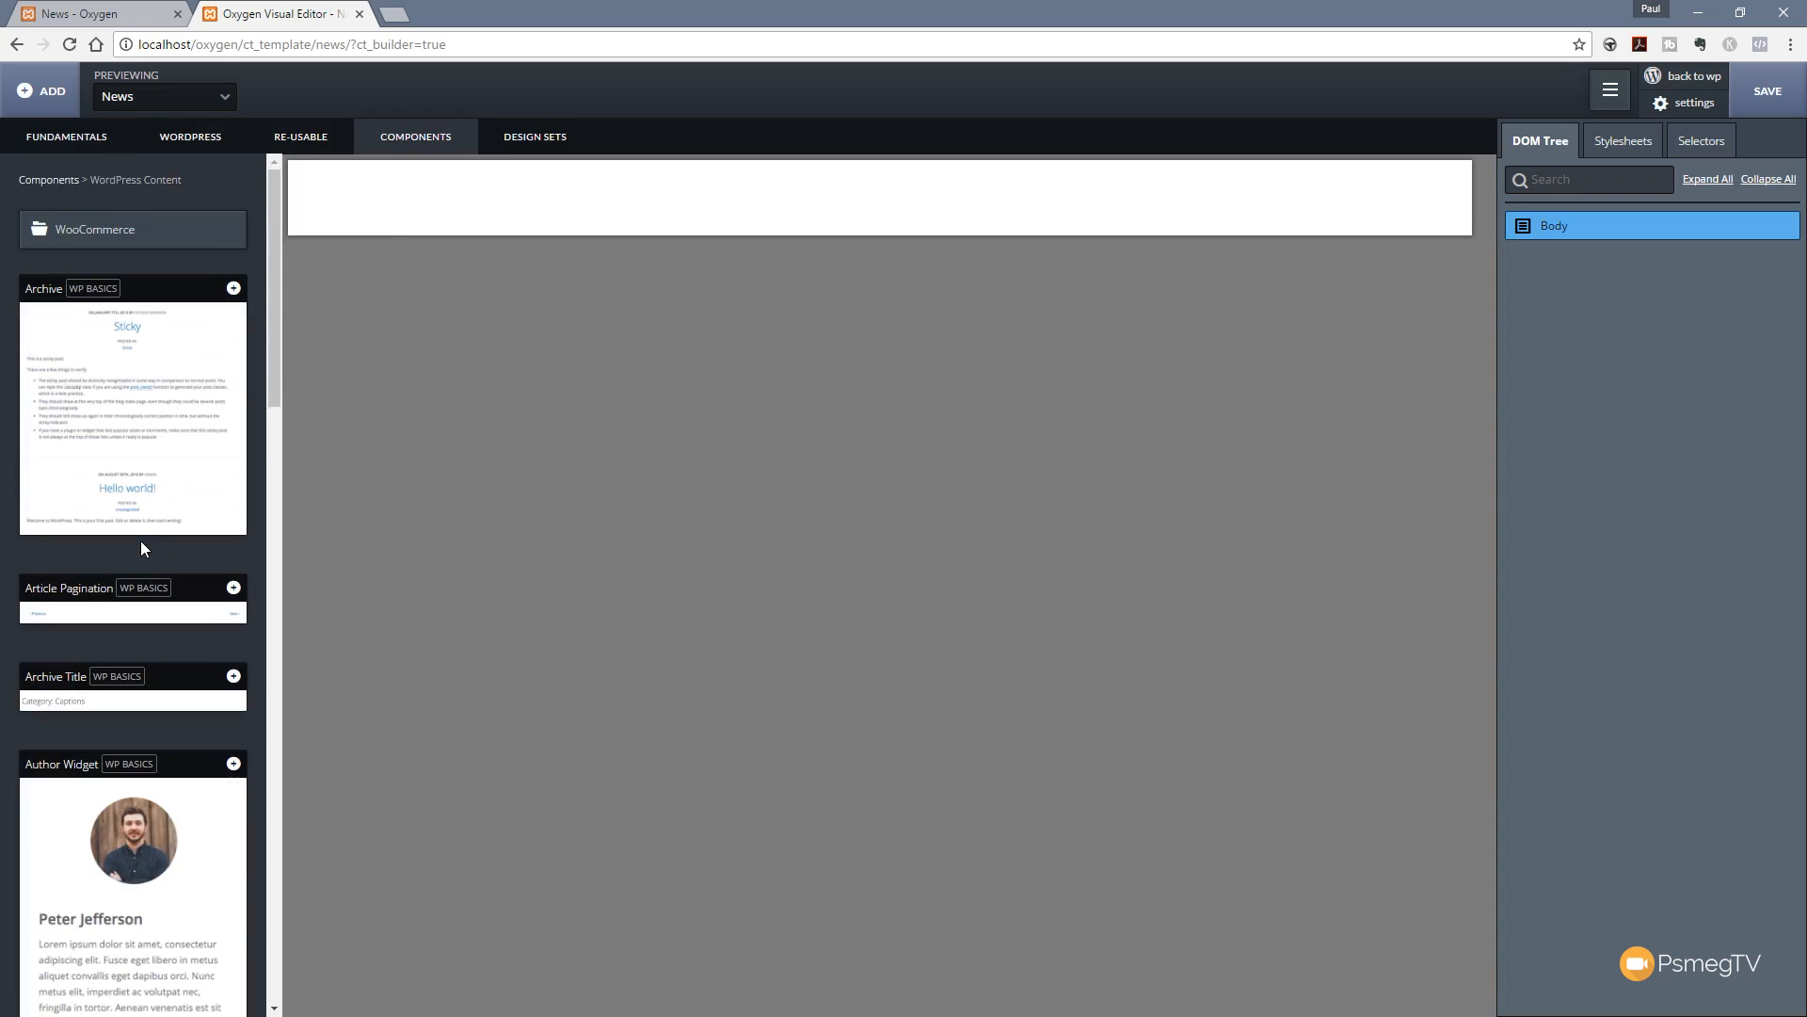
scroll(202, 393, "down", 6)
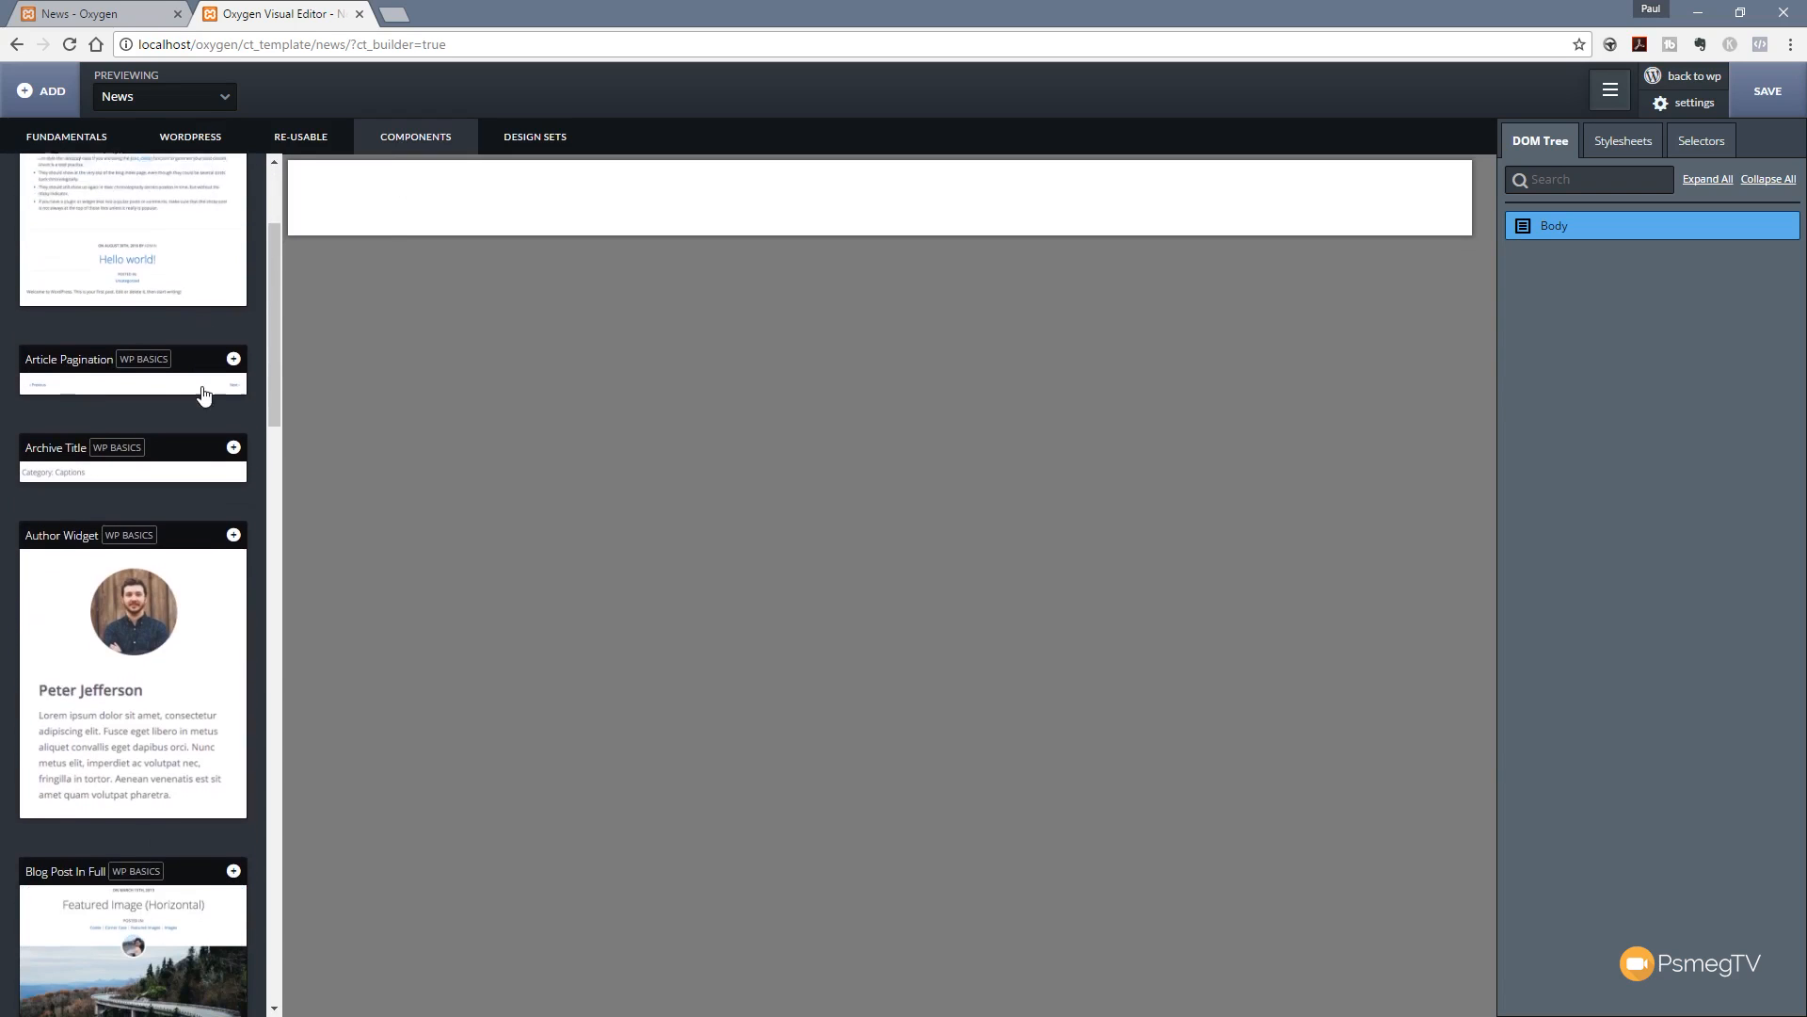
scroll(203, 394, "down", 2)
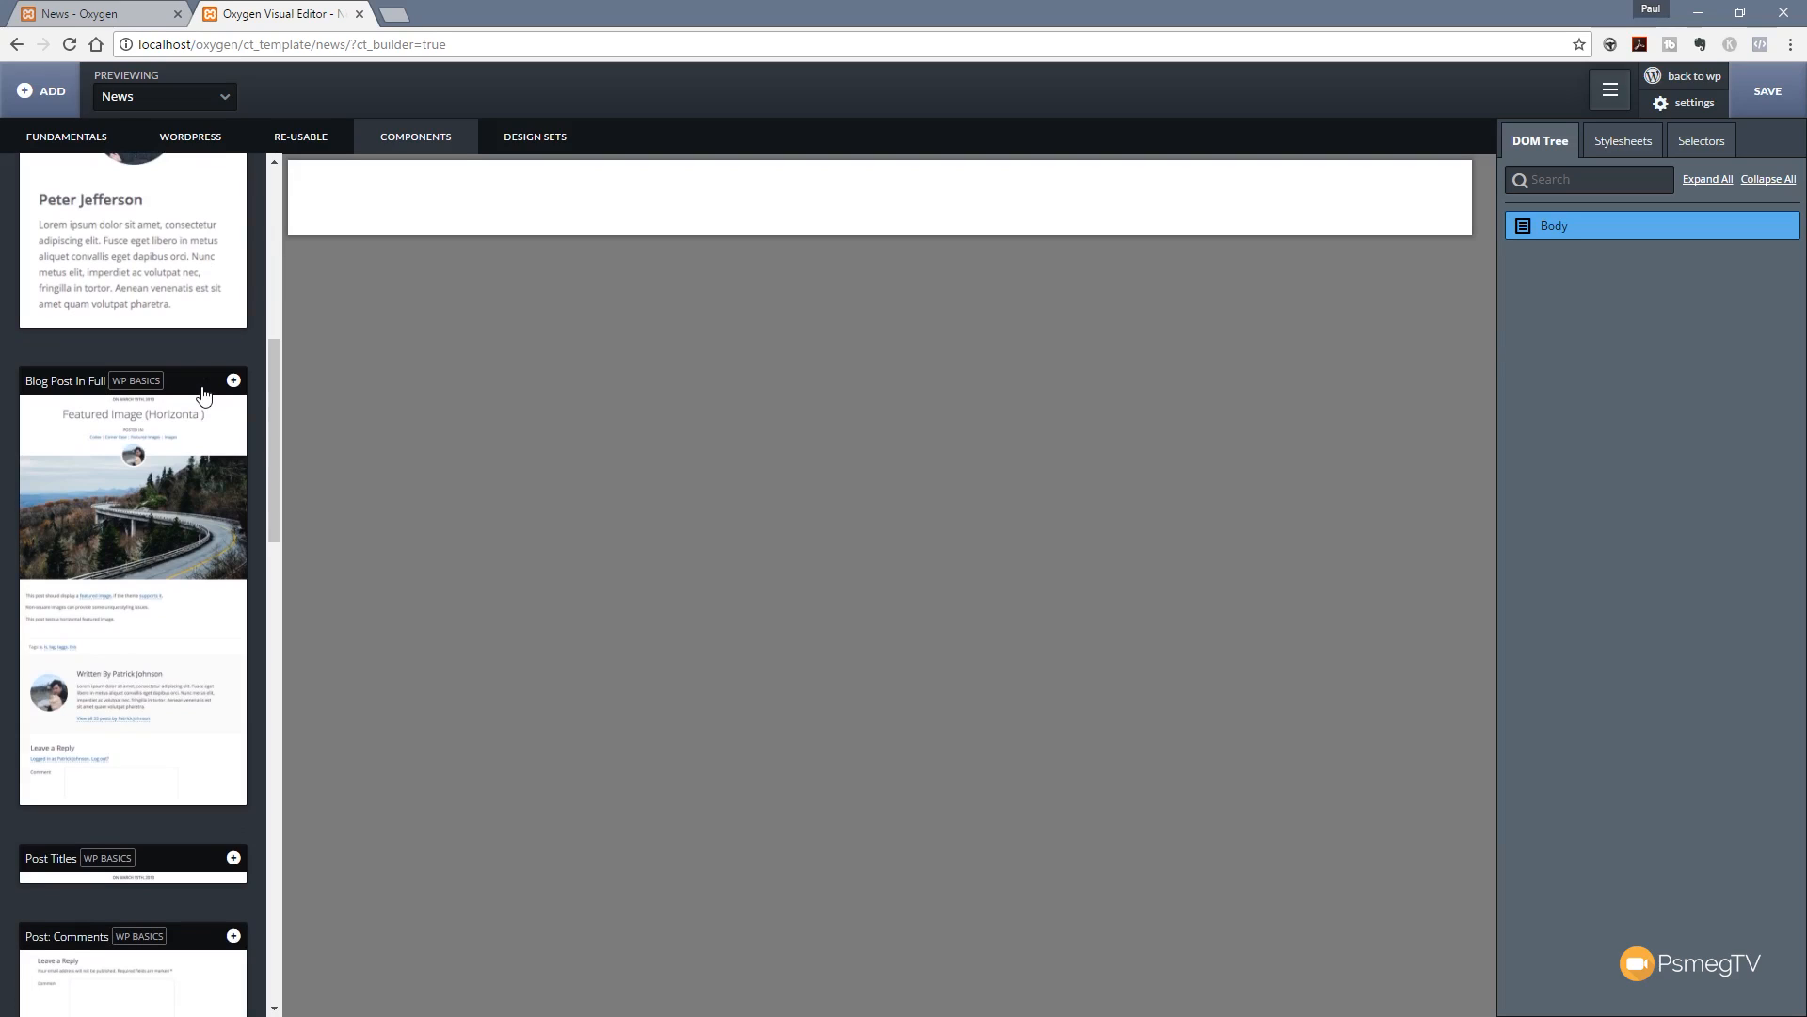
scroll(203, 394, "up", 8)
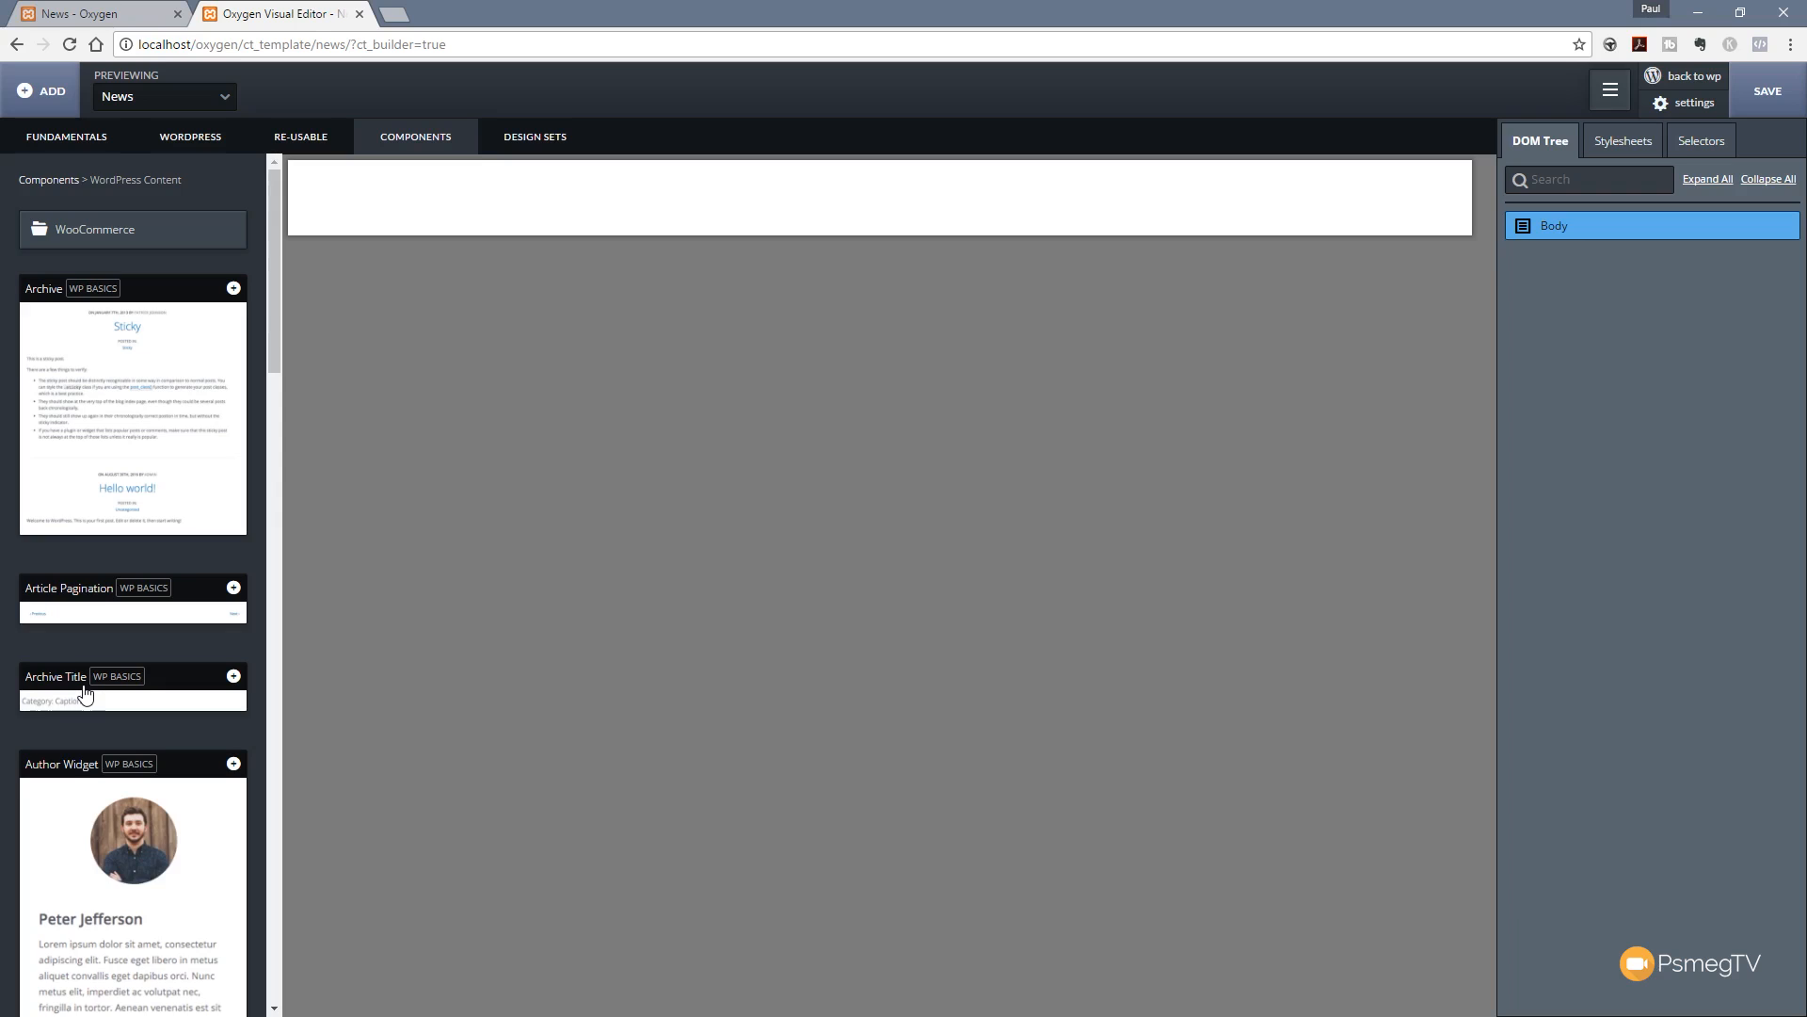
scroll(150, 659, "down", 8)
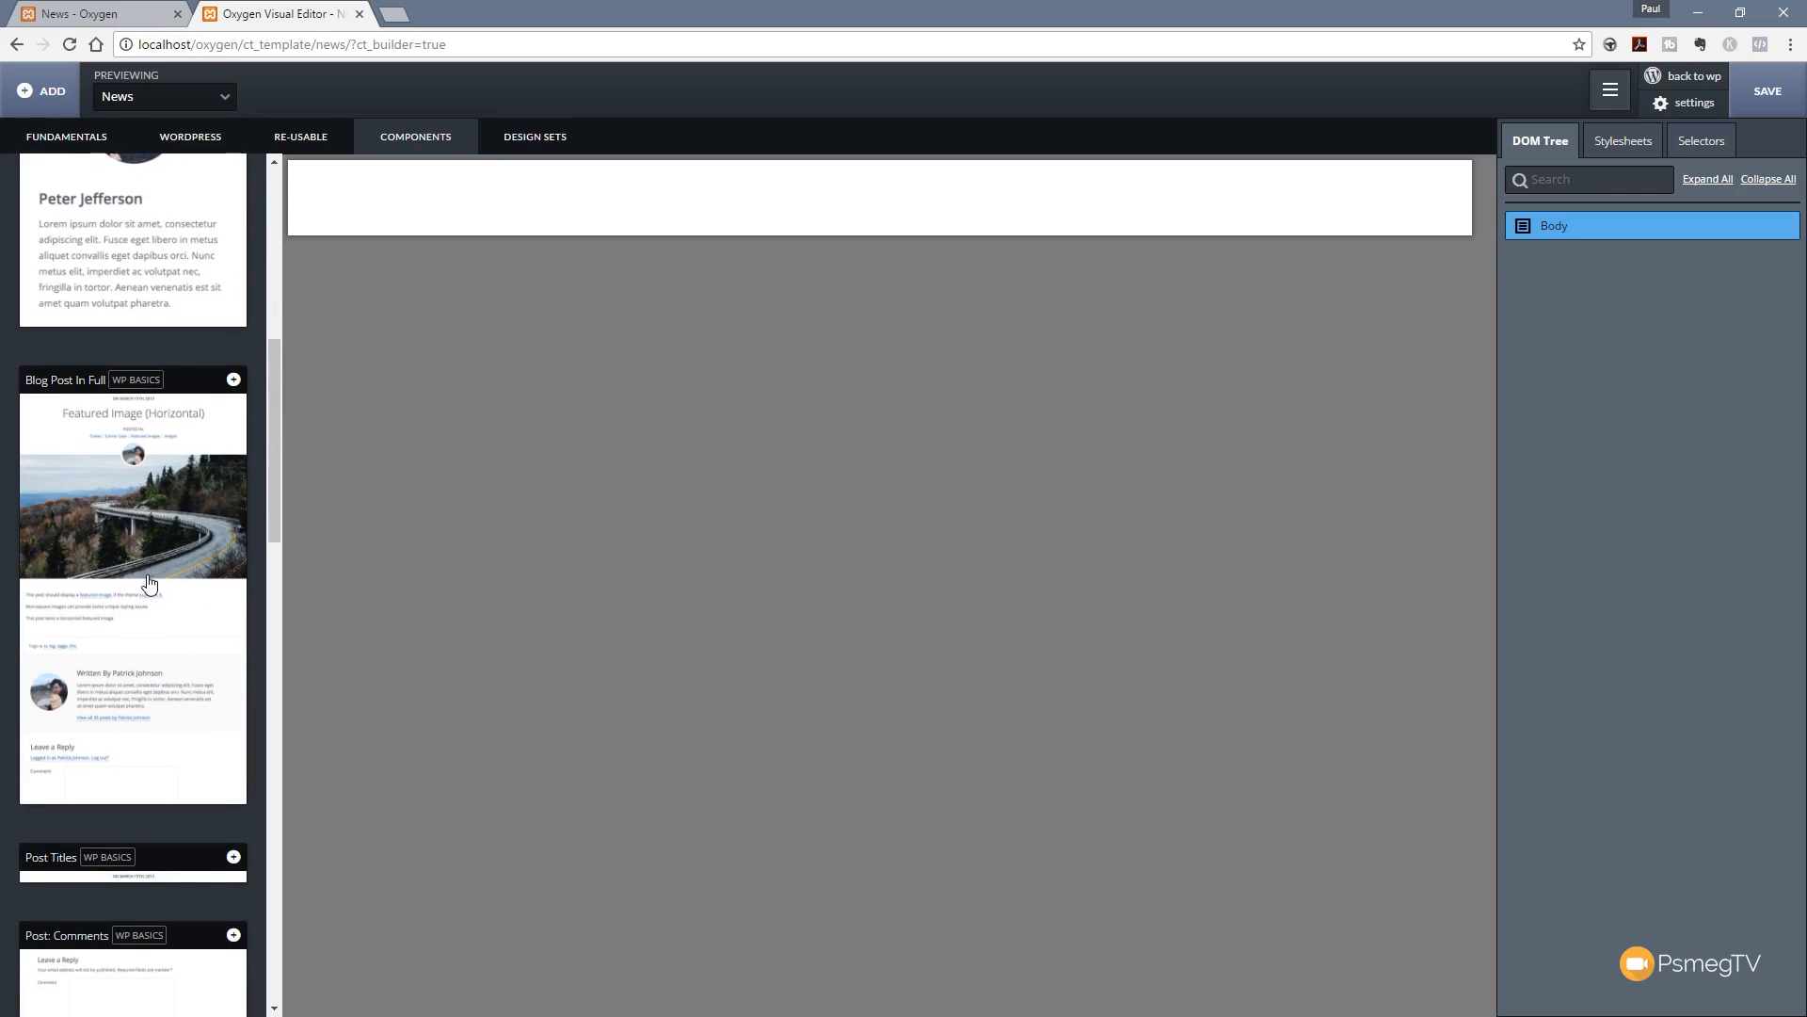
scroll(149, 584, "down", 15)
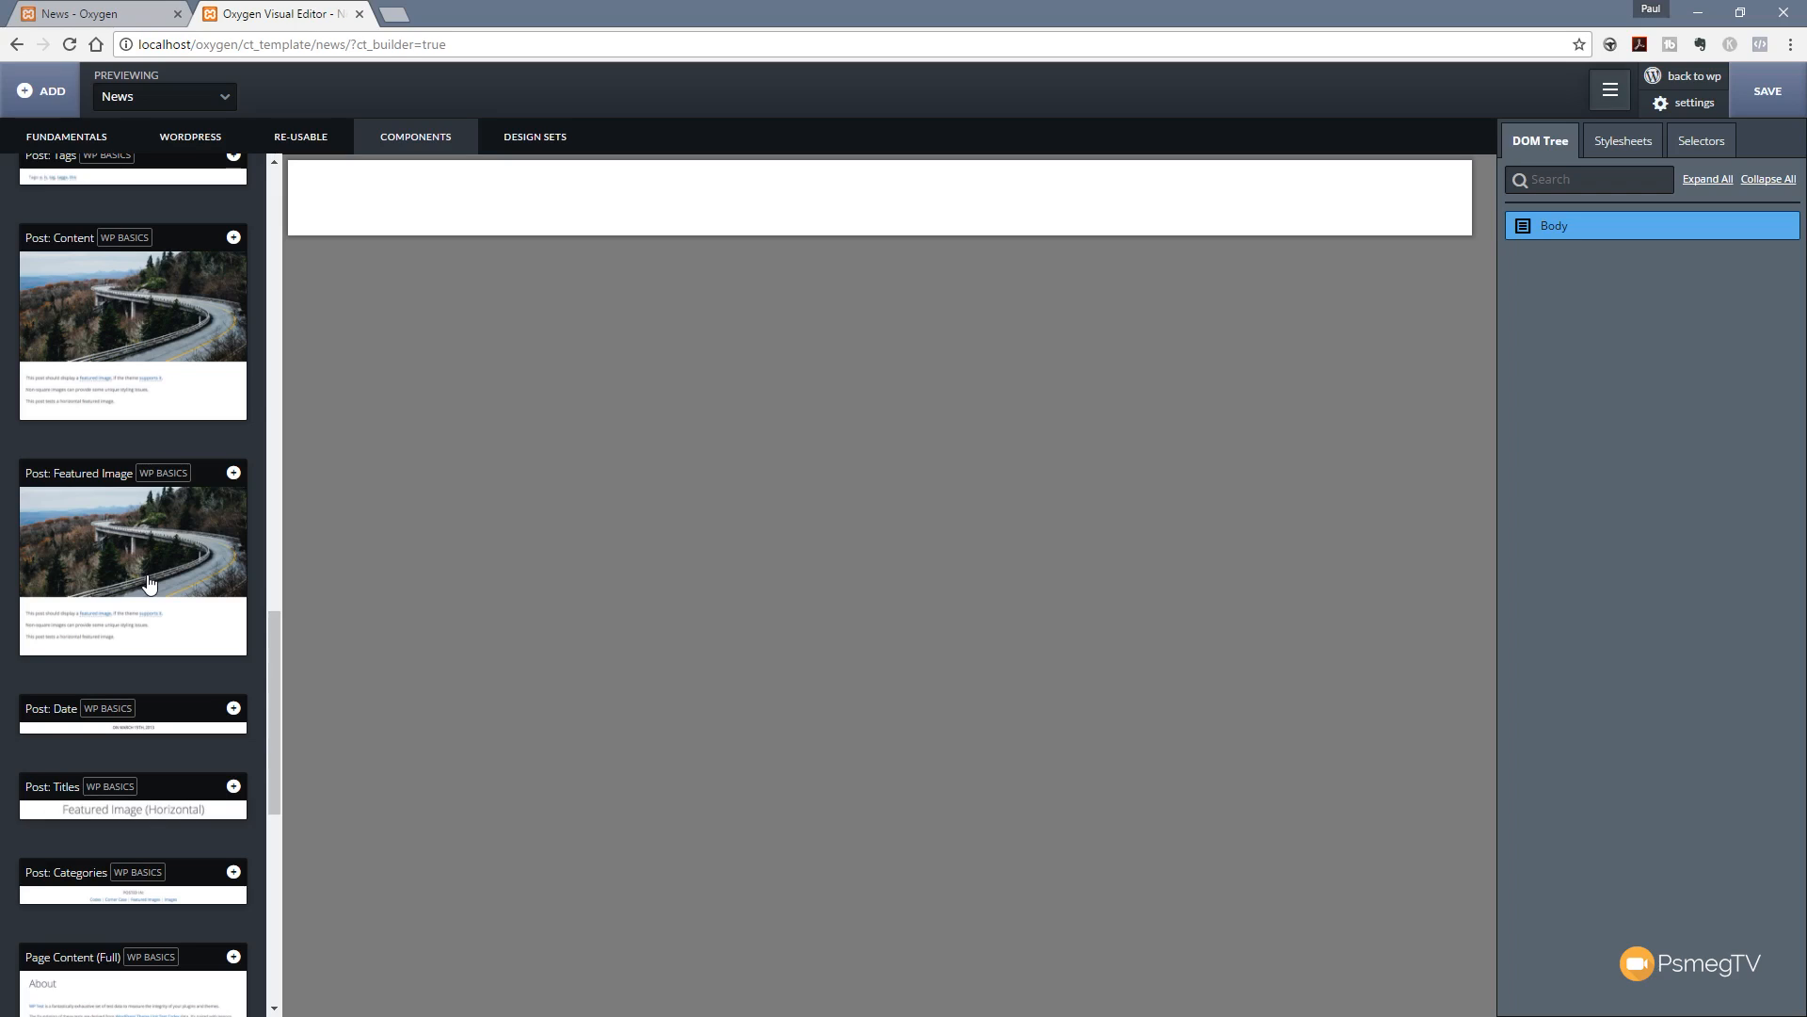
scroll(196, 475, "up", 12)
scroll(196, 475, "up", 5)
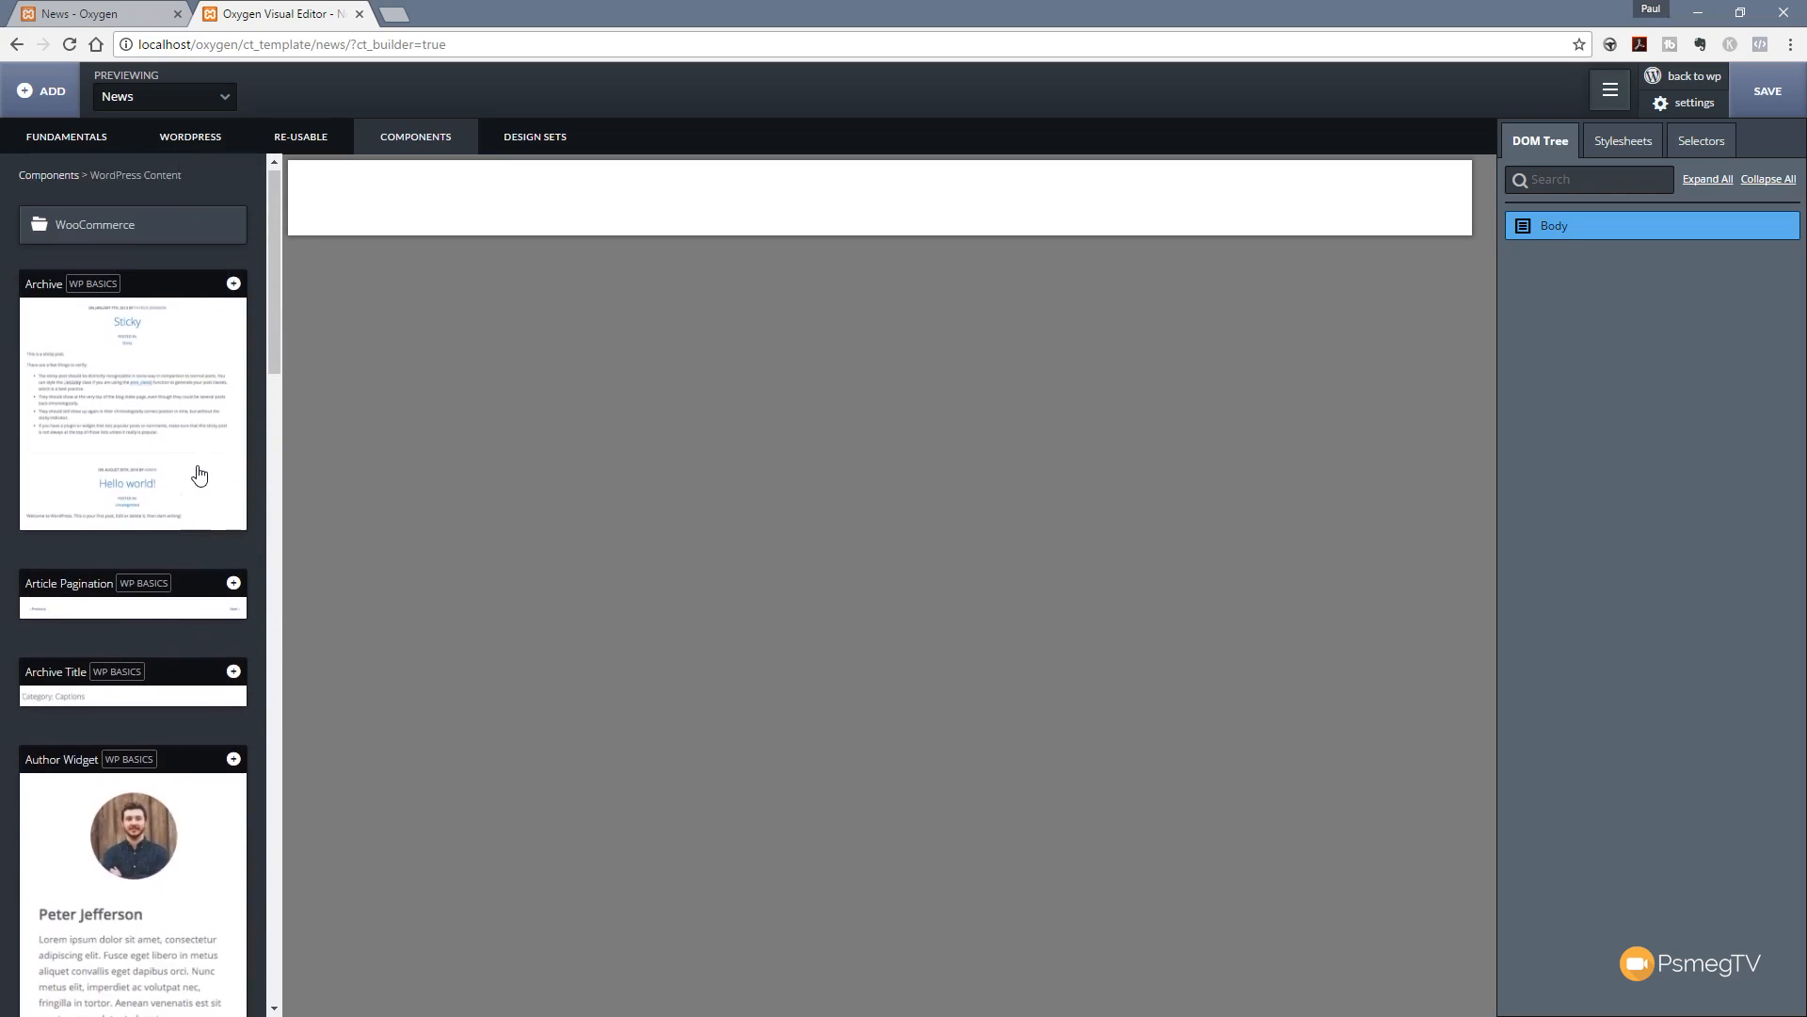
left_click(234, 289)
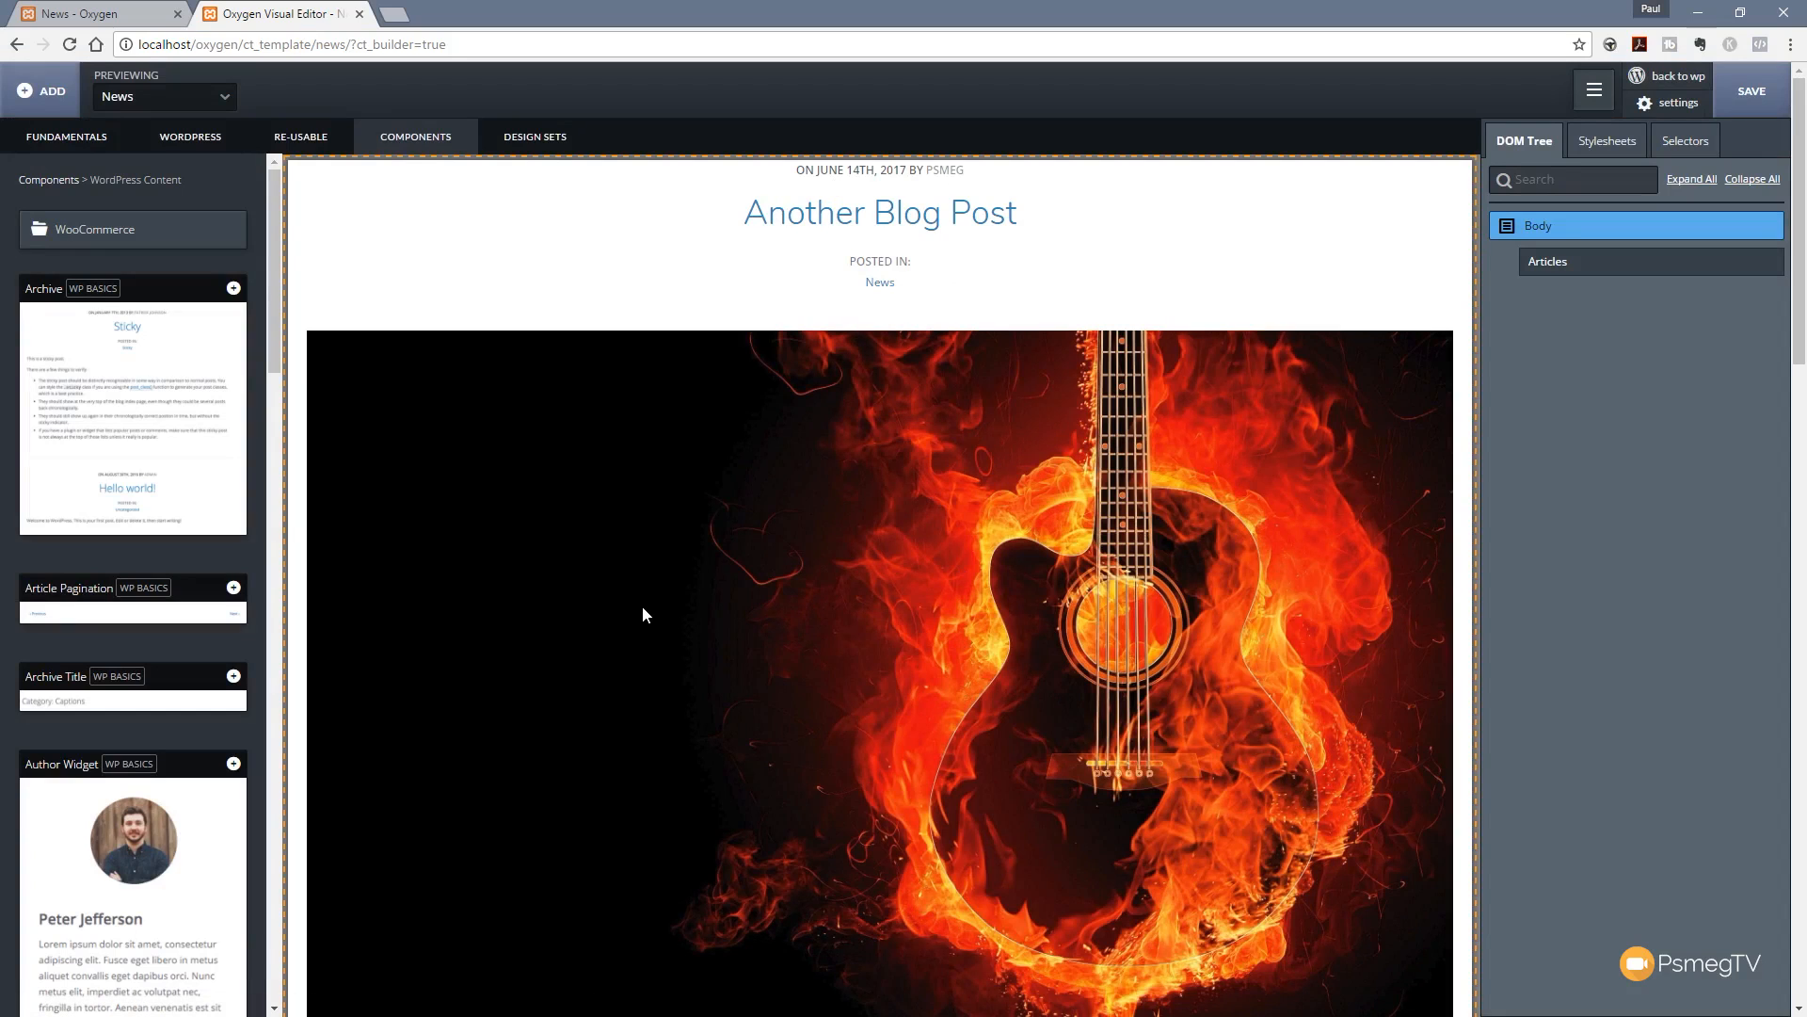
Step: Look over the posts in the archive layout, select the Articles code block and check the available preview options
scroll(643, 608, "down", 6)
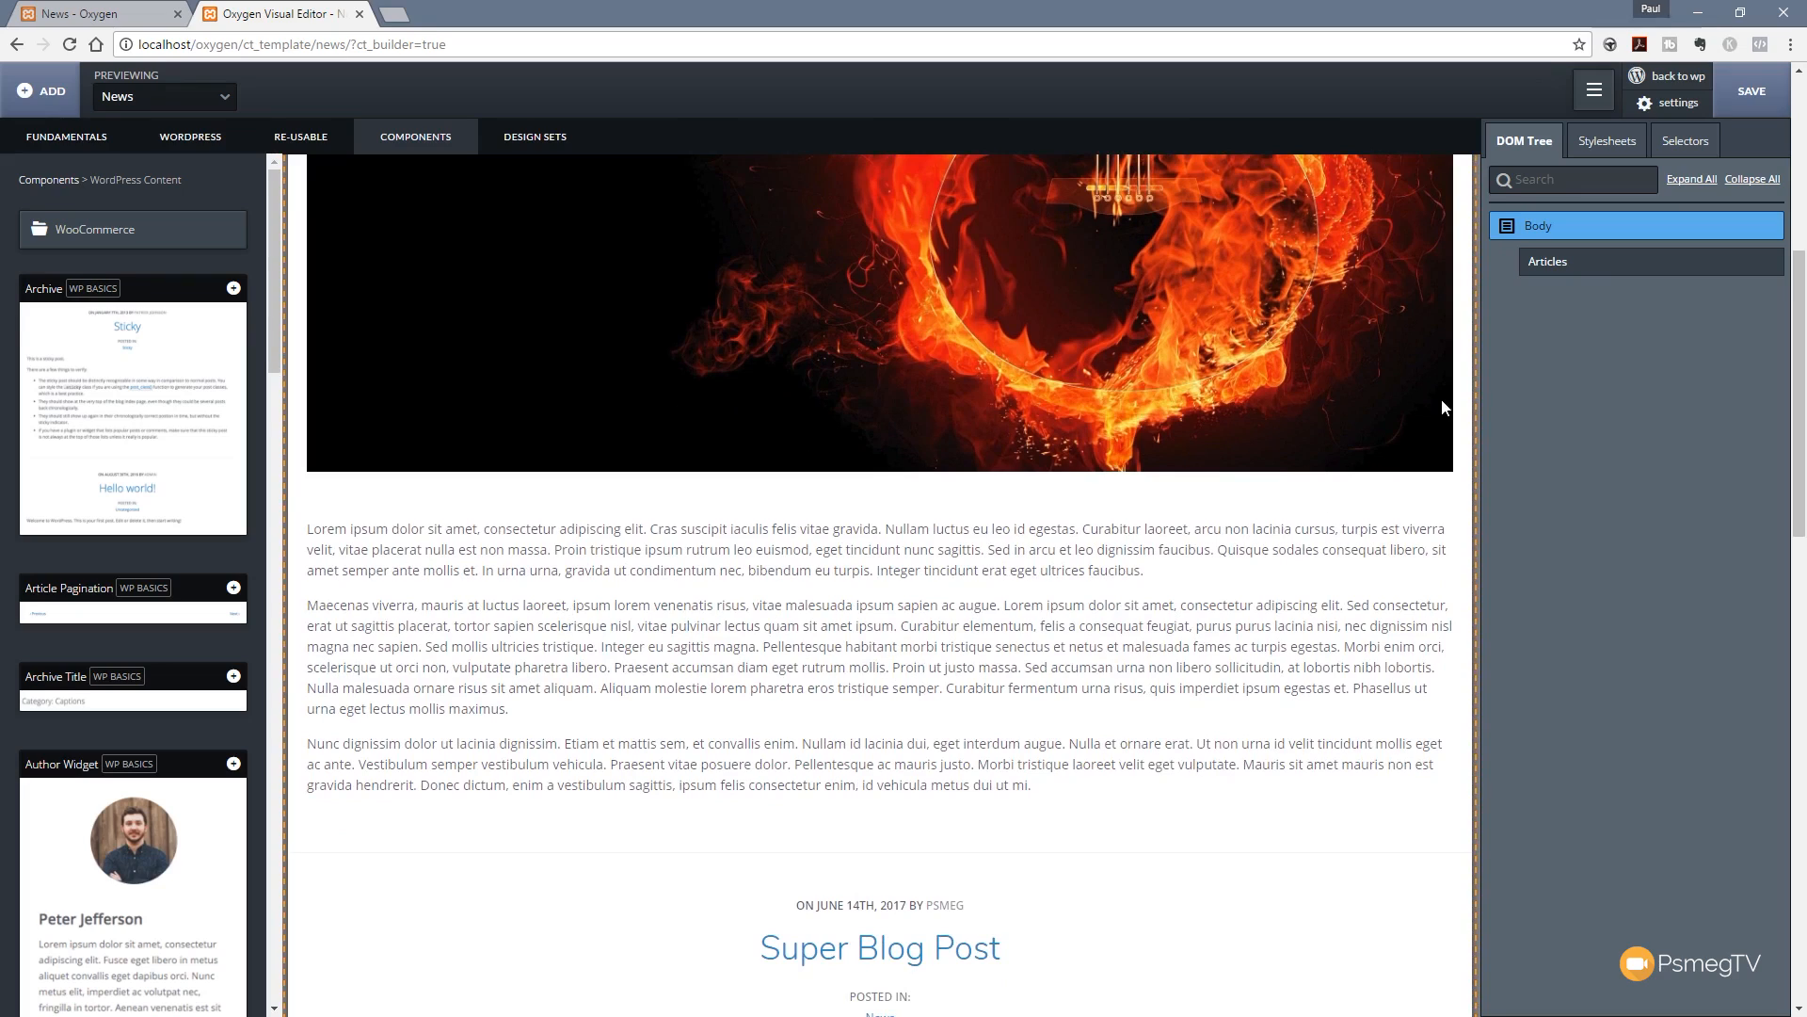
left_click(1578, 270)
mouse_move(1585, 272)
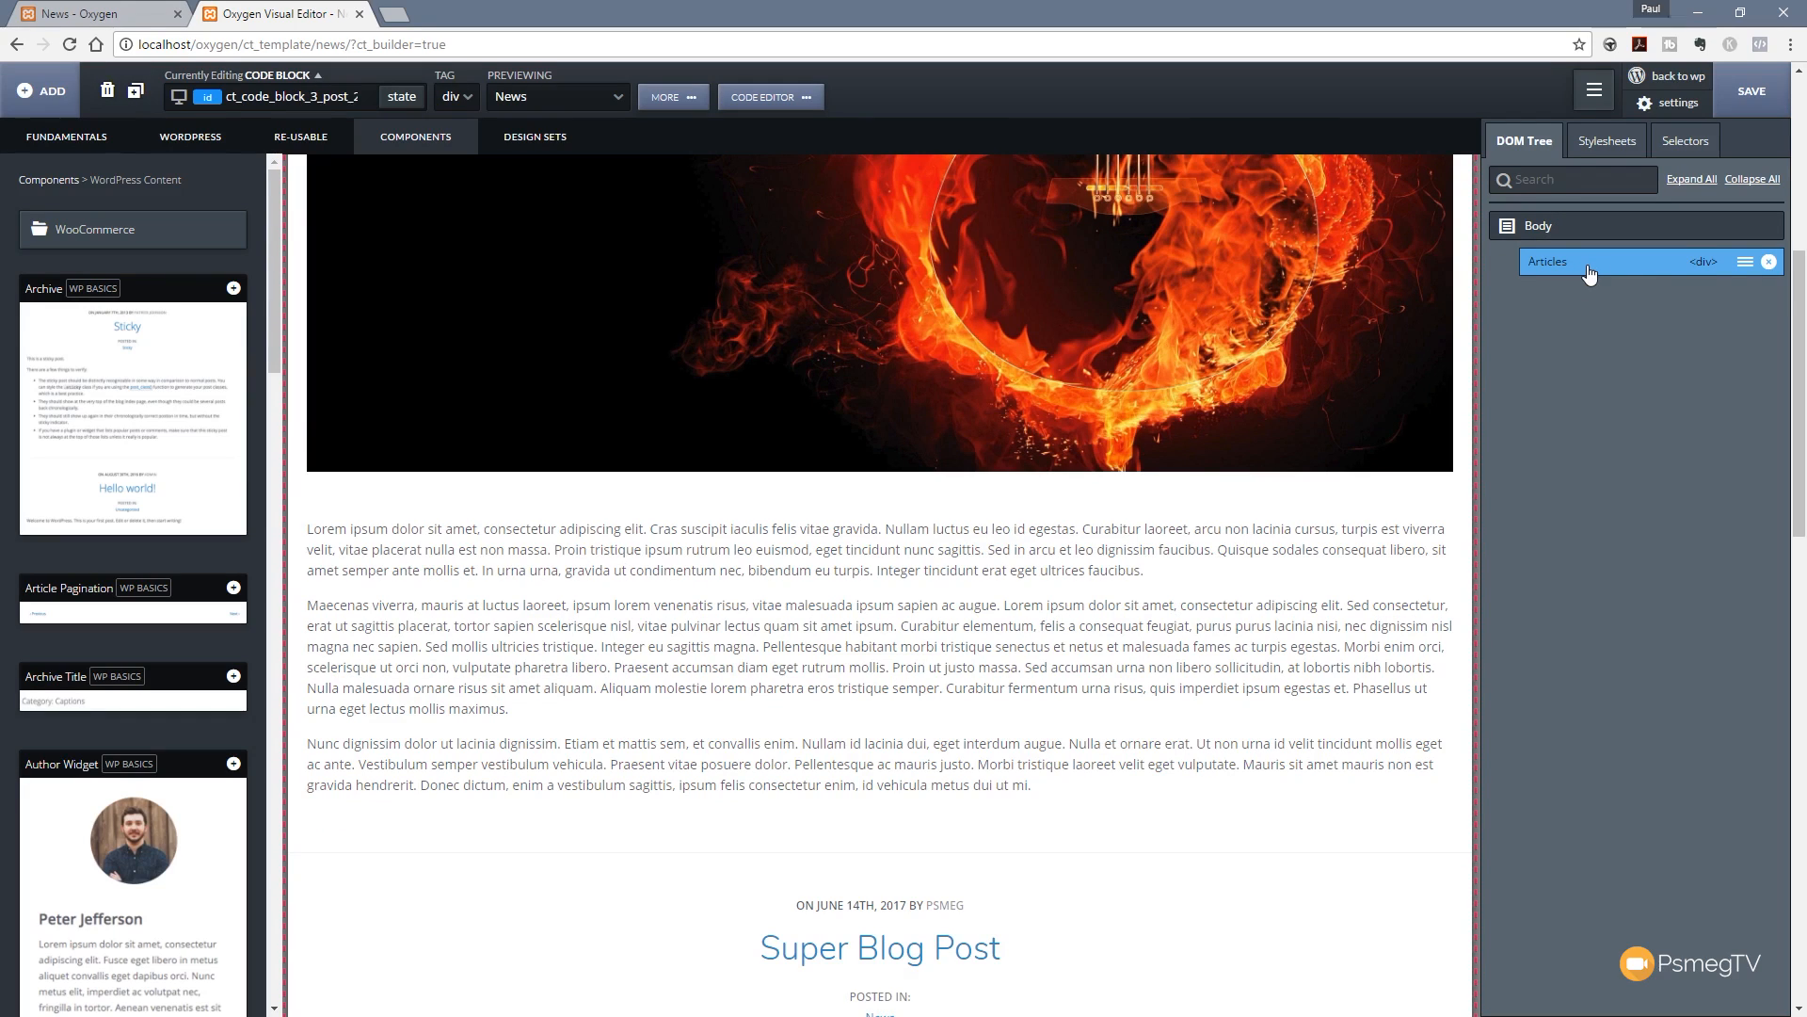
left_click(1745, 266)
scroll(589, 567, "up", 8)
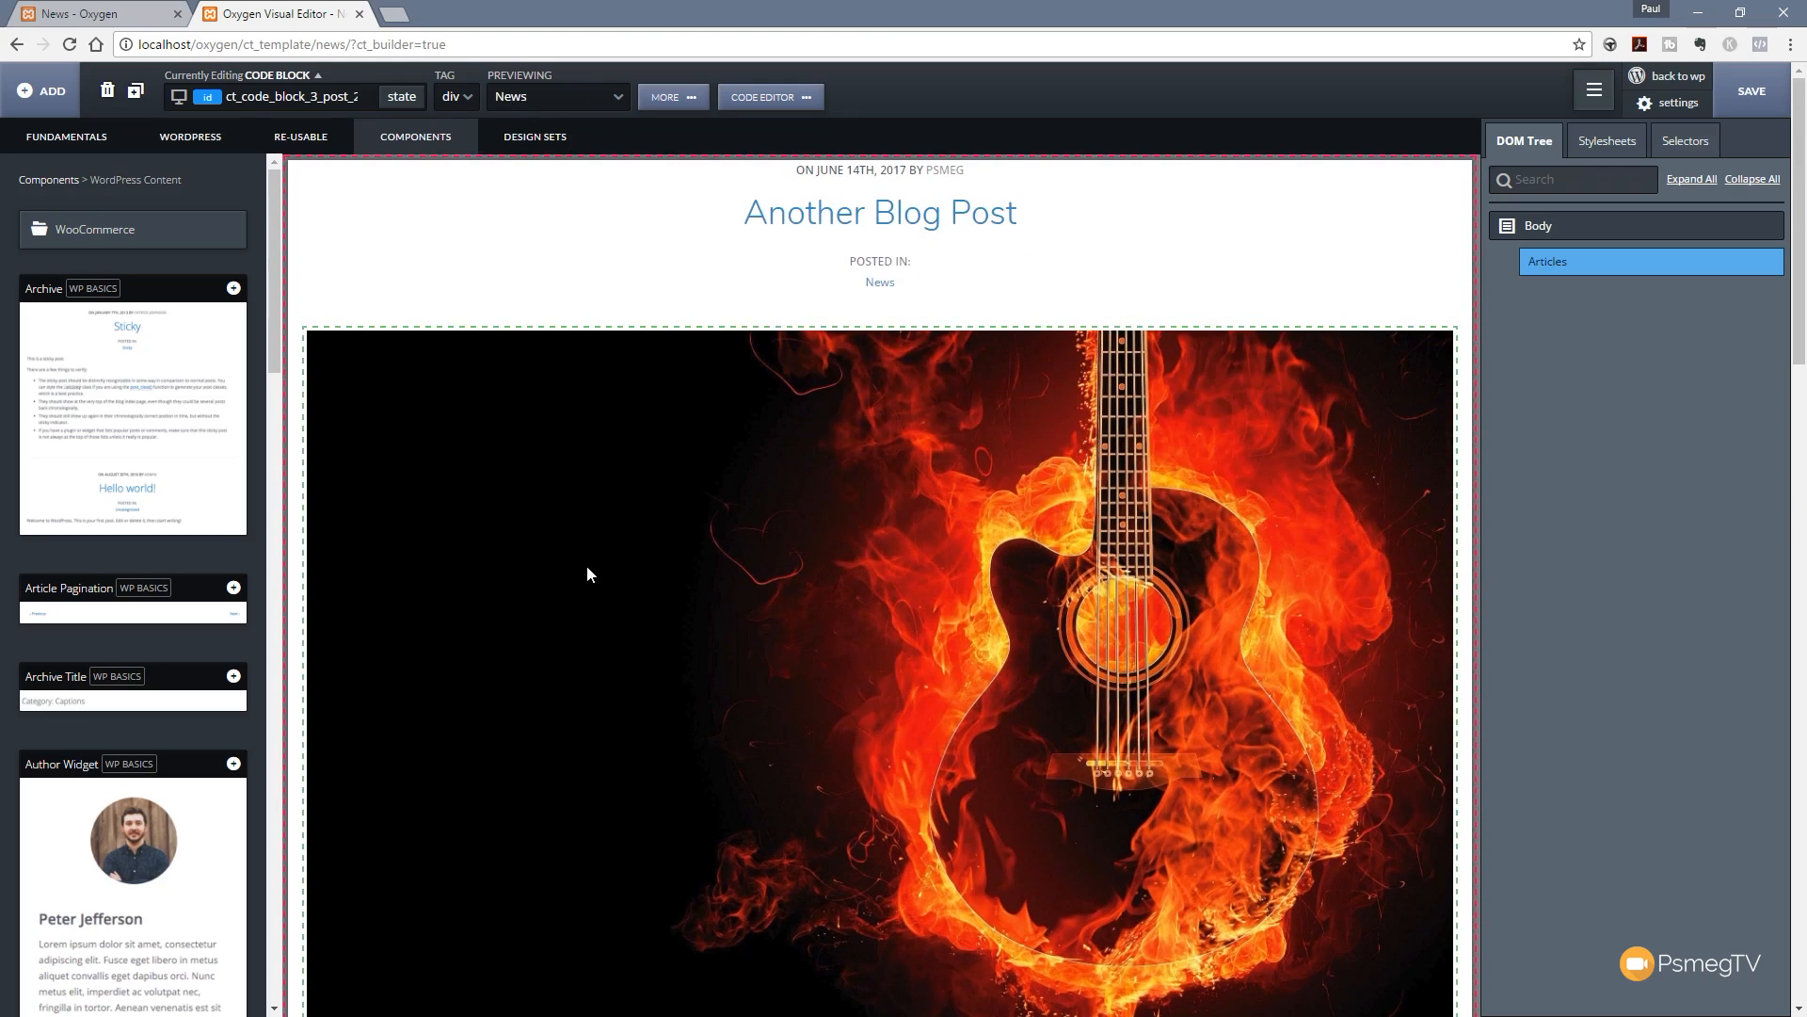
left_click(573, 107)
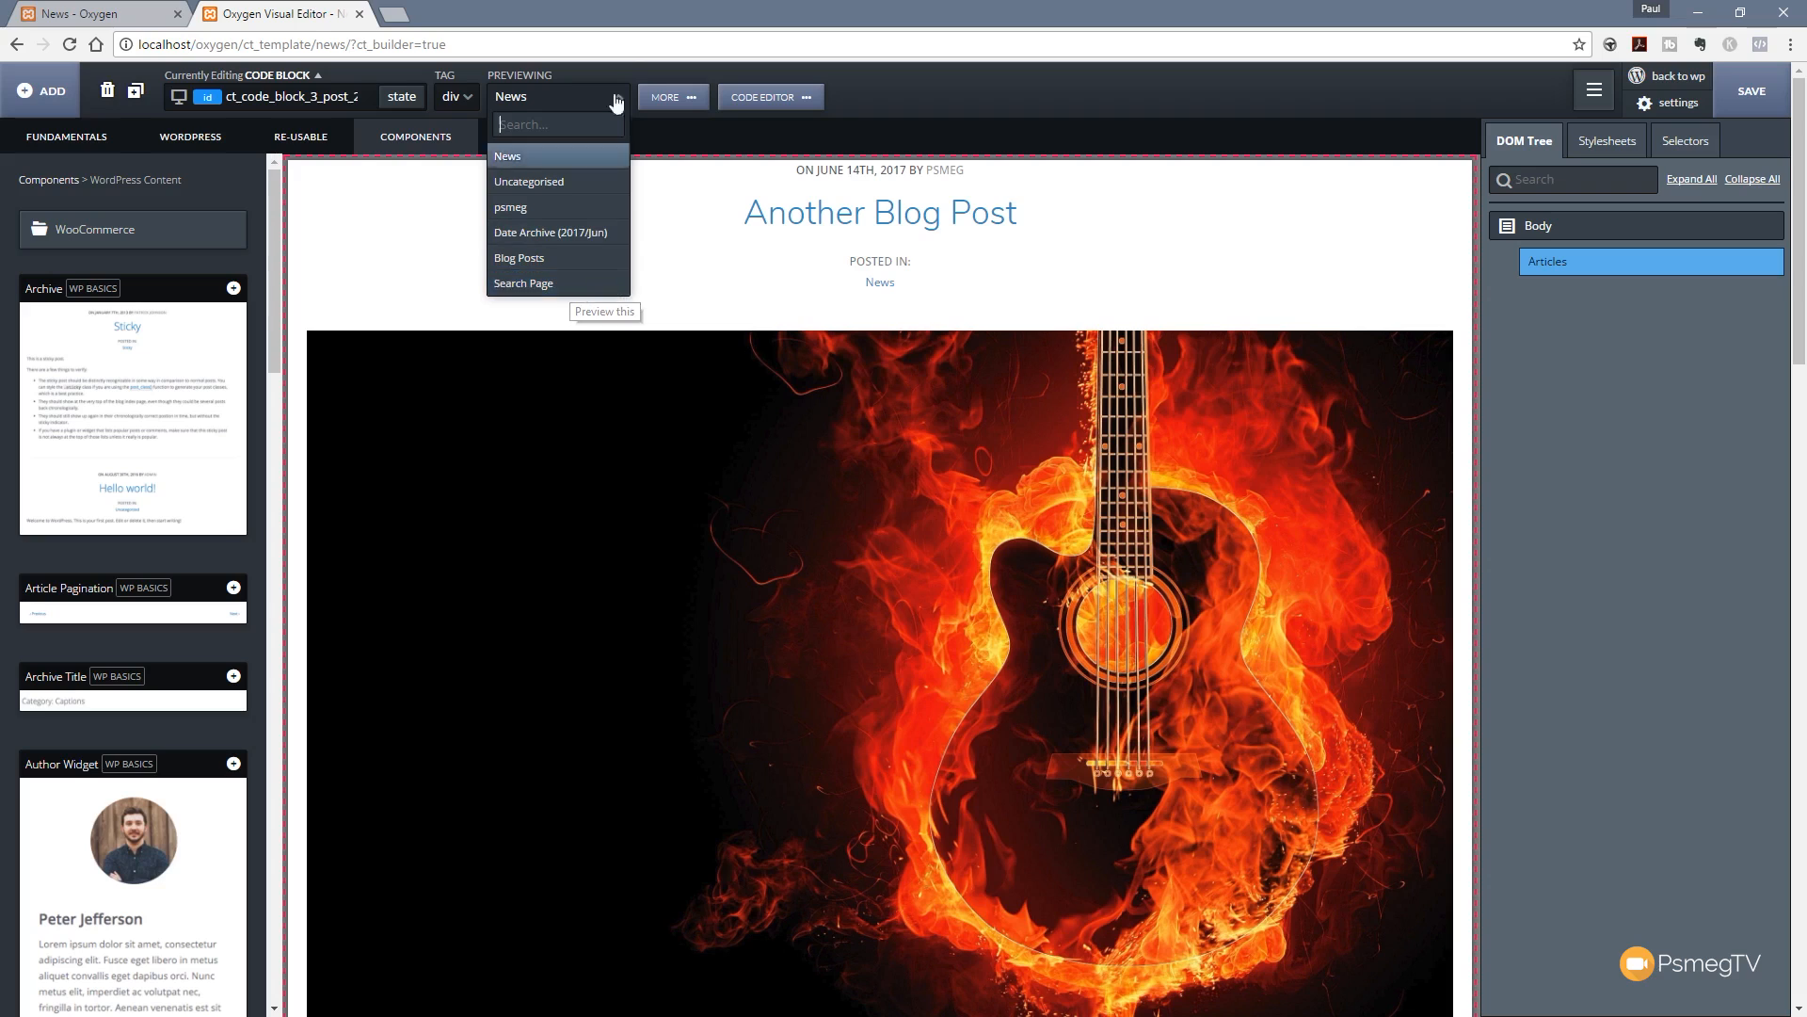
left_click(1026, 76)
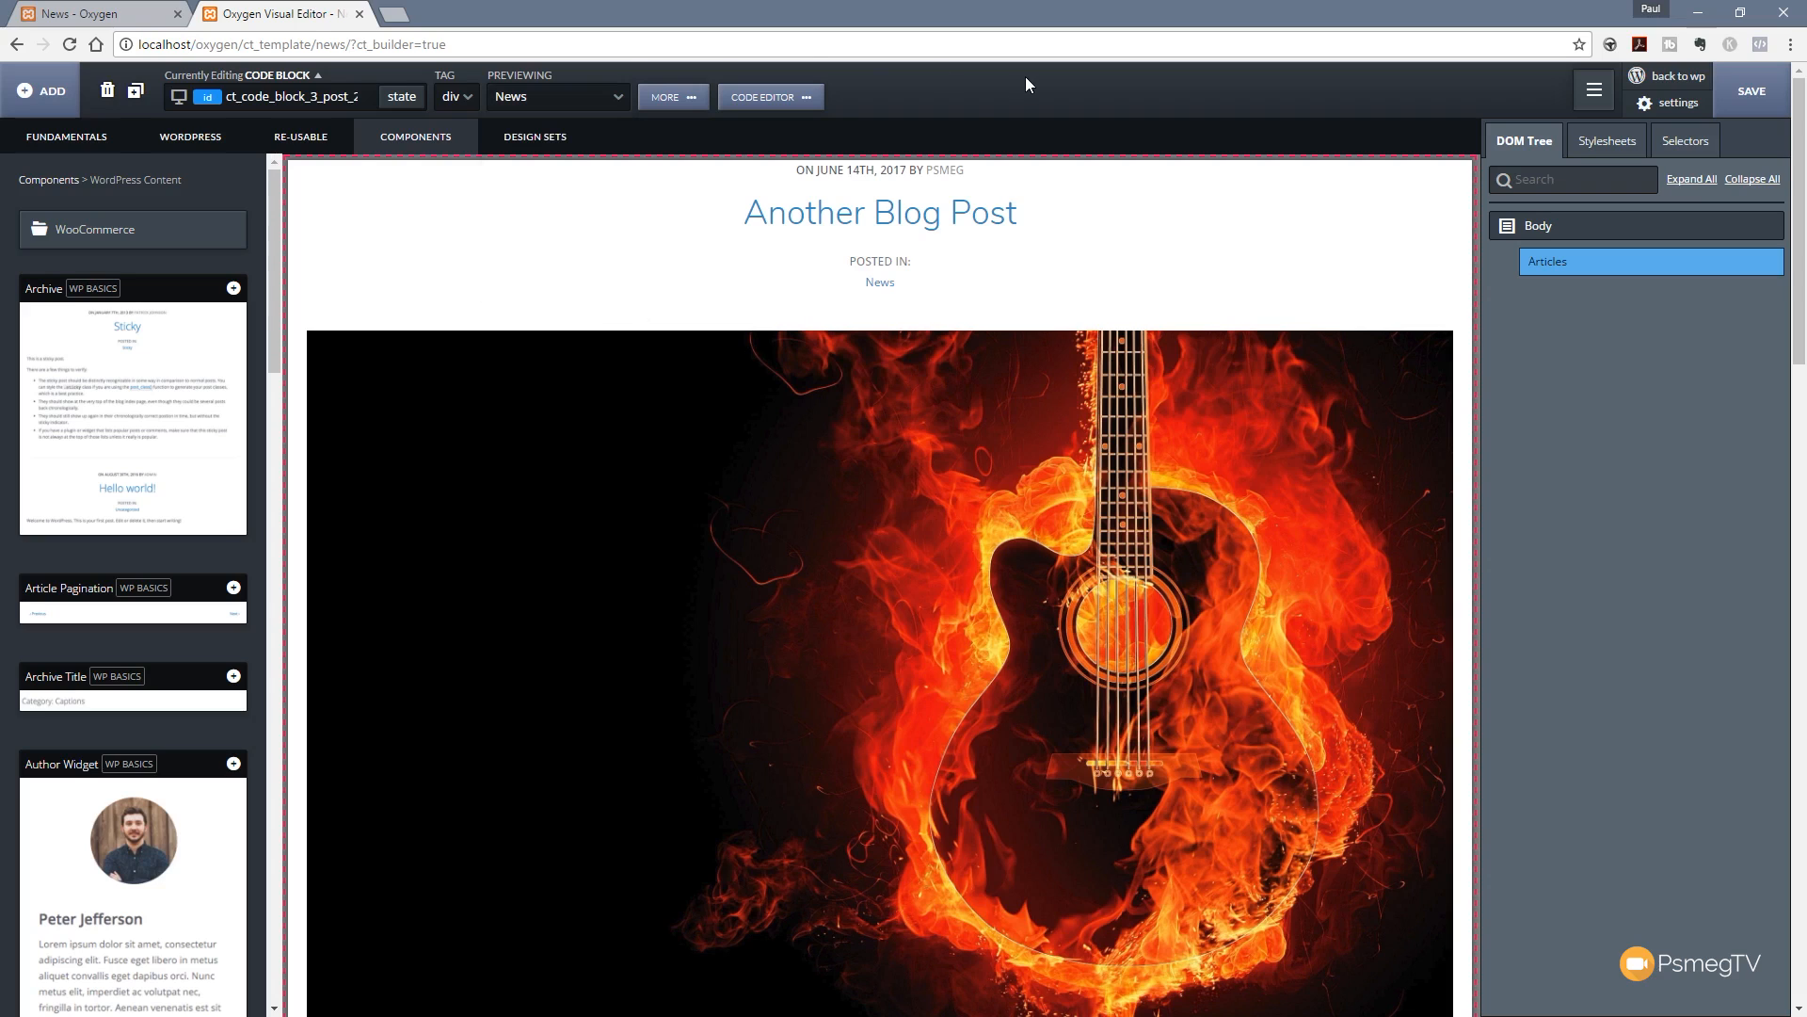
Step: Target the blog post titles with the page-title heading selector and set their font size to 46 px with centred alignment
left_click(666, 100)
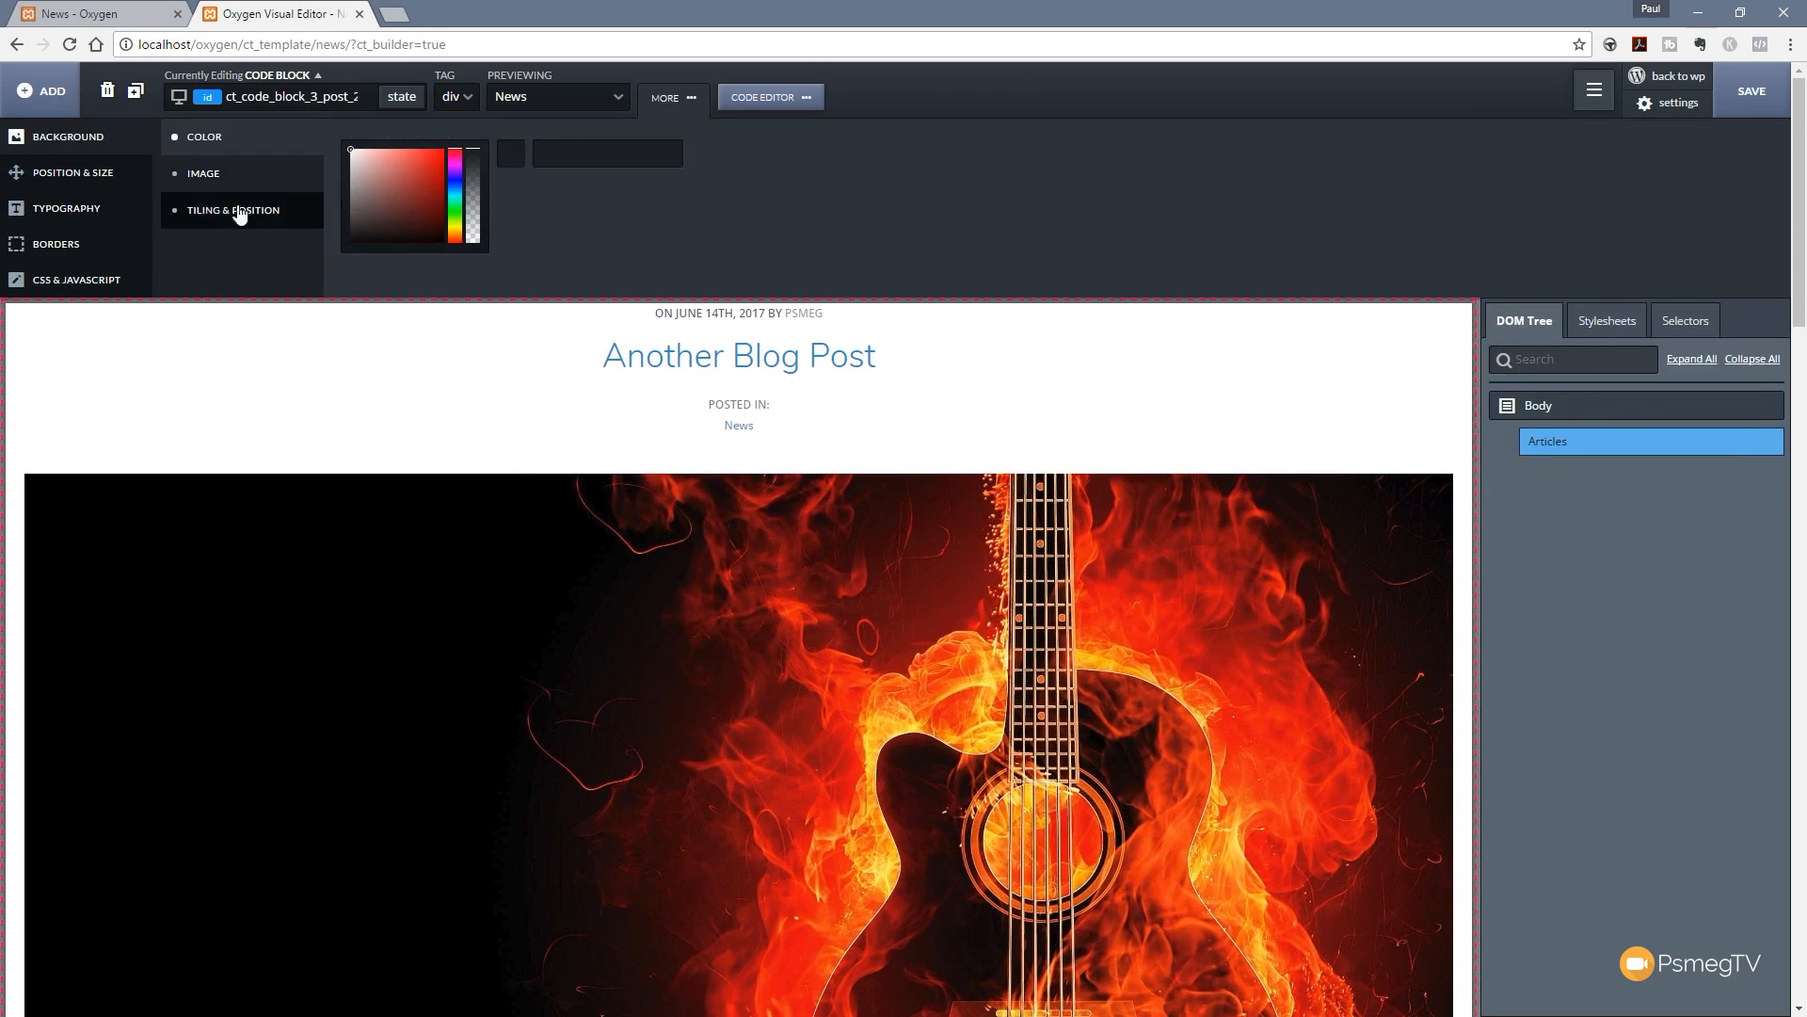
left_click(732, 374)
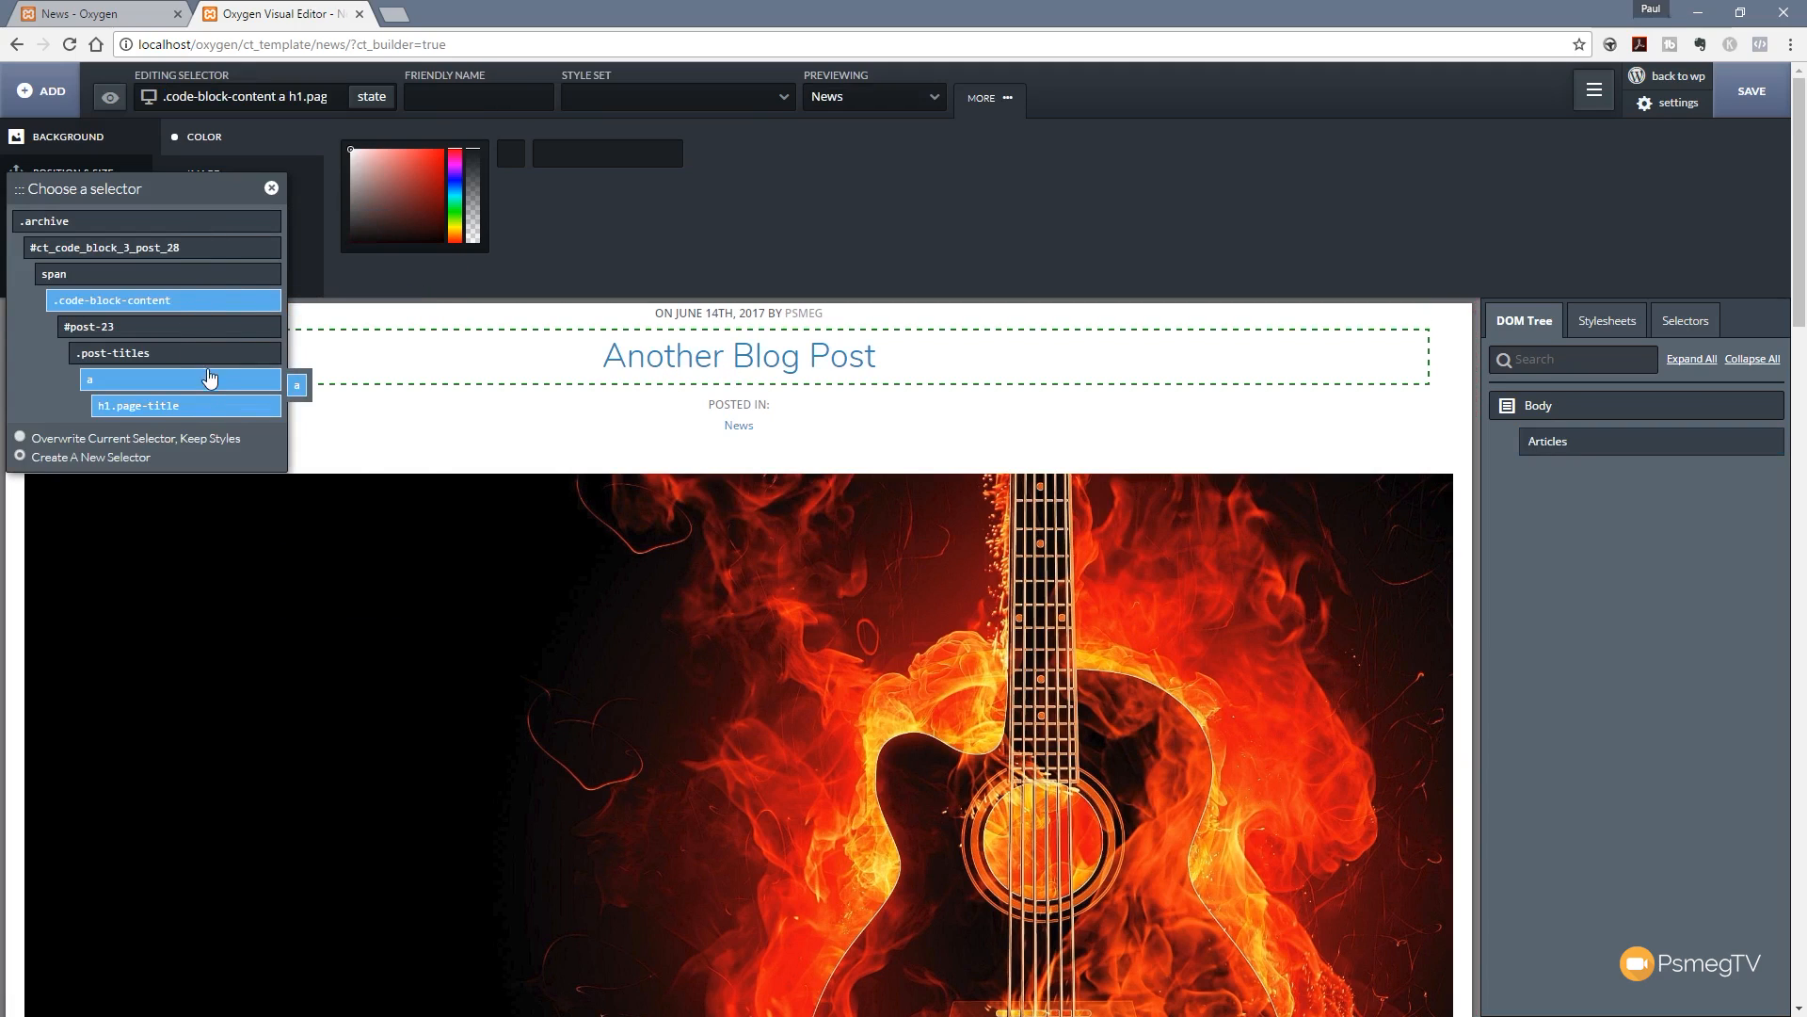
mouse_move(208, 360)
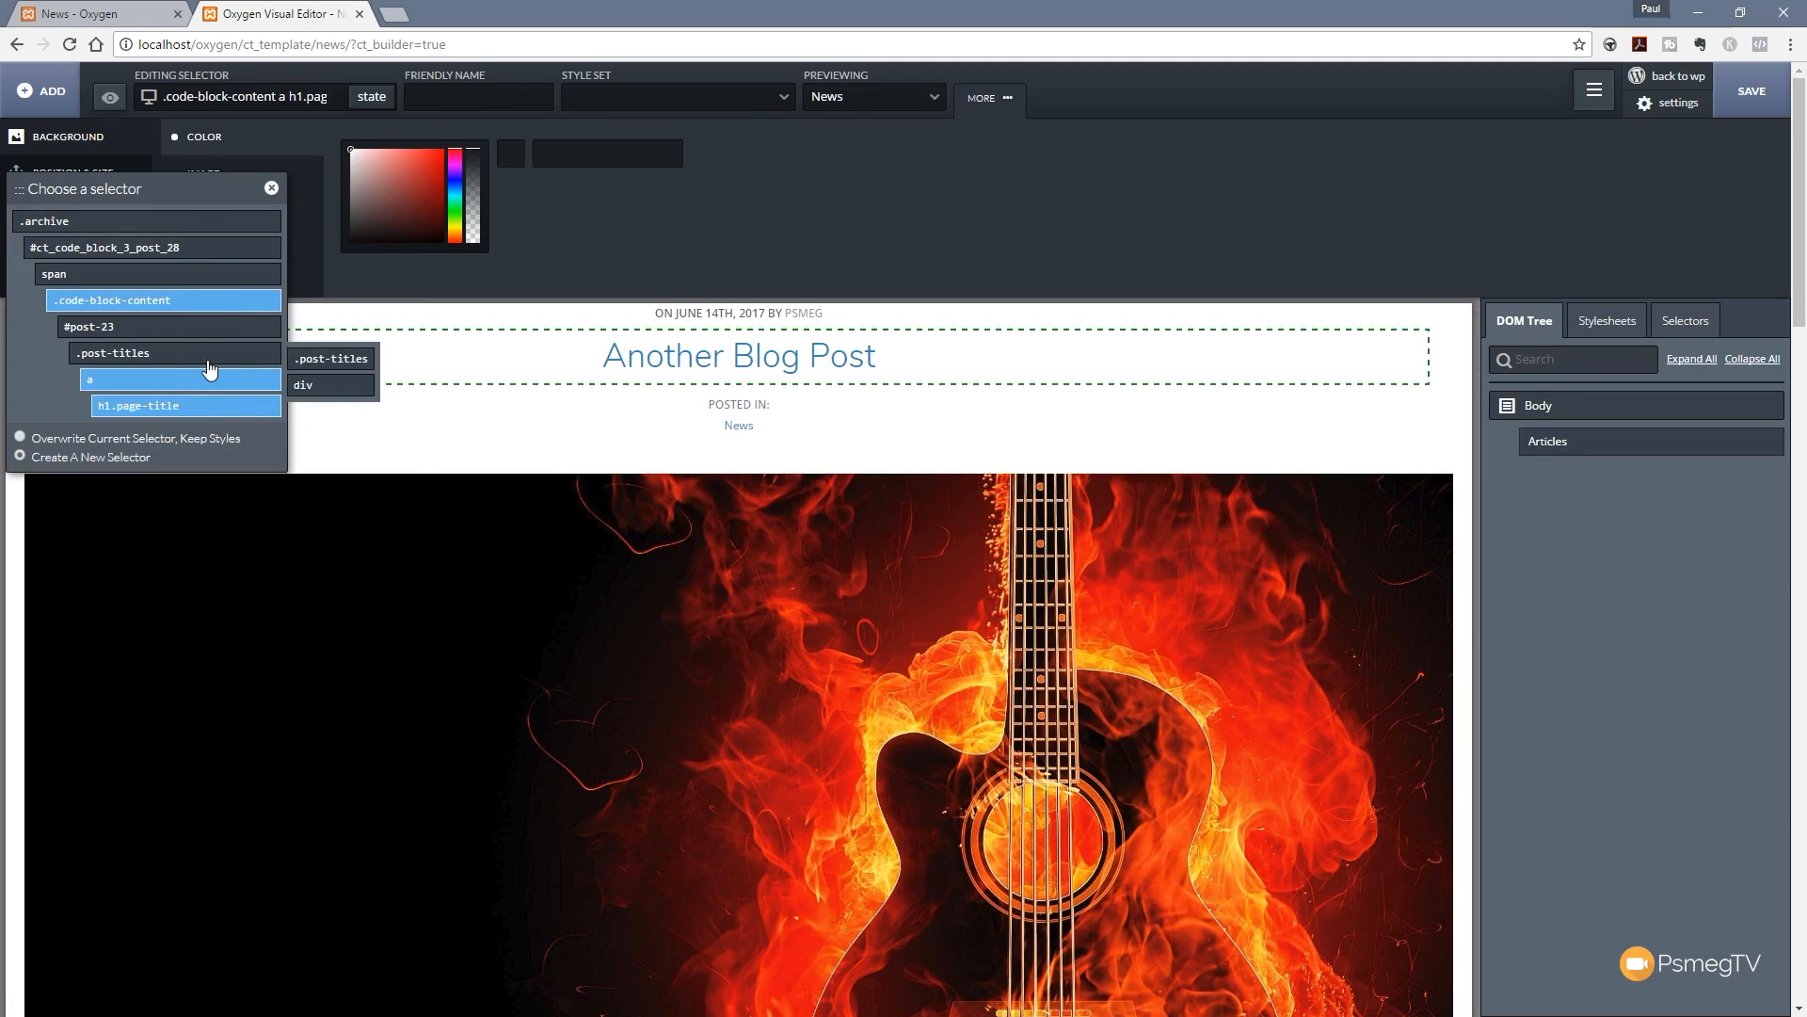
mouse_move(141, 414)
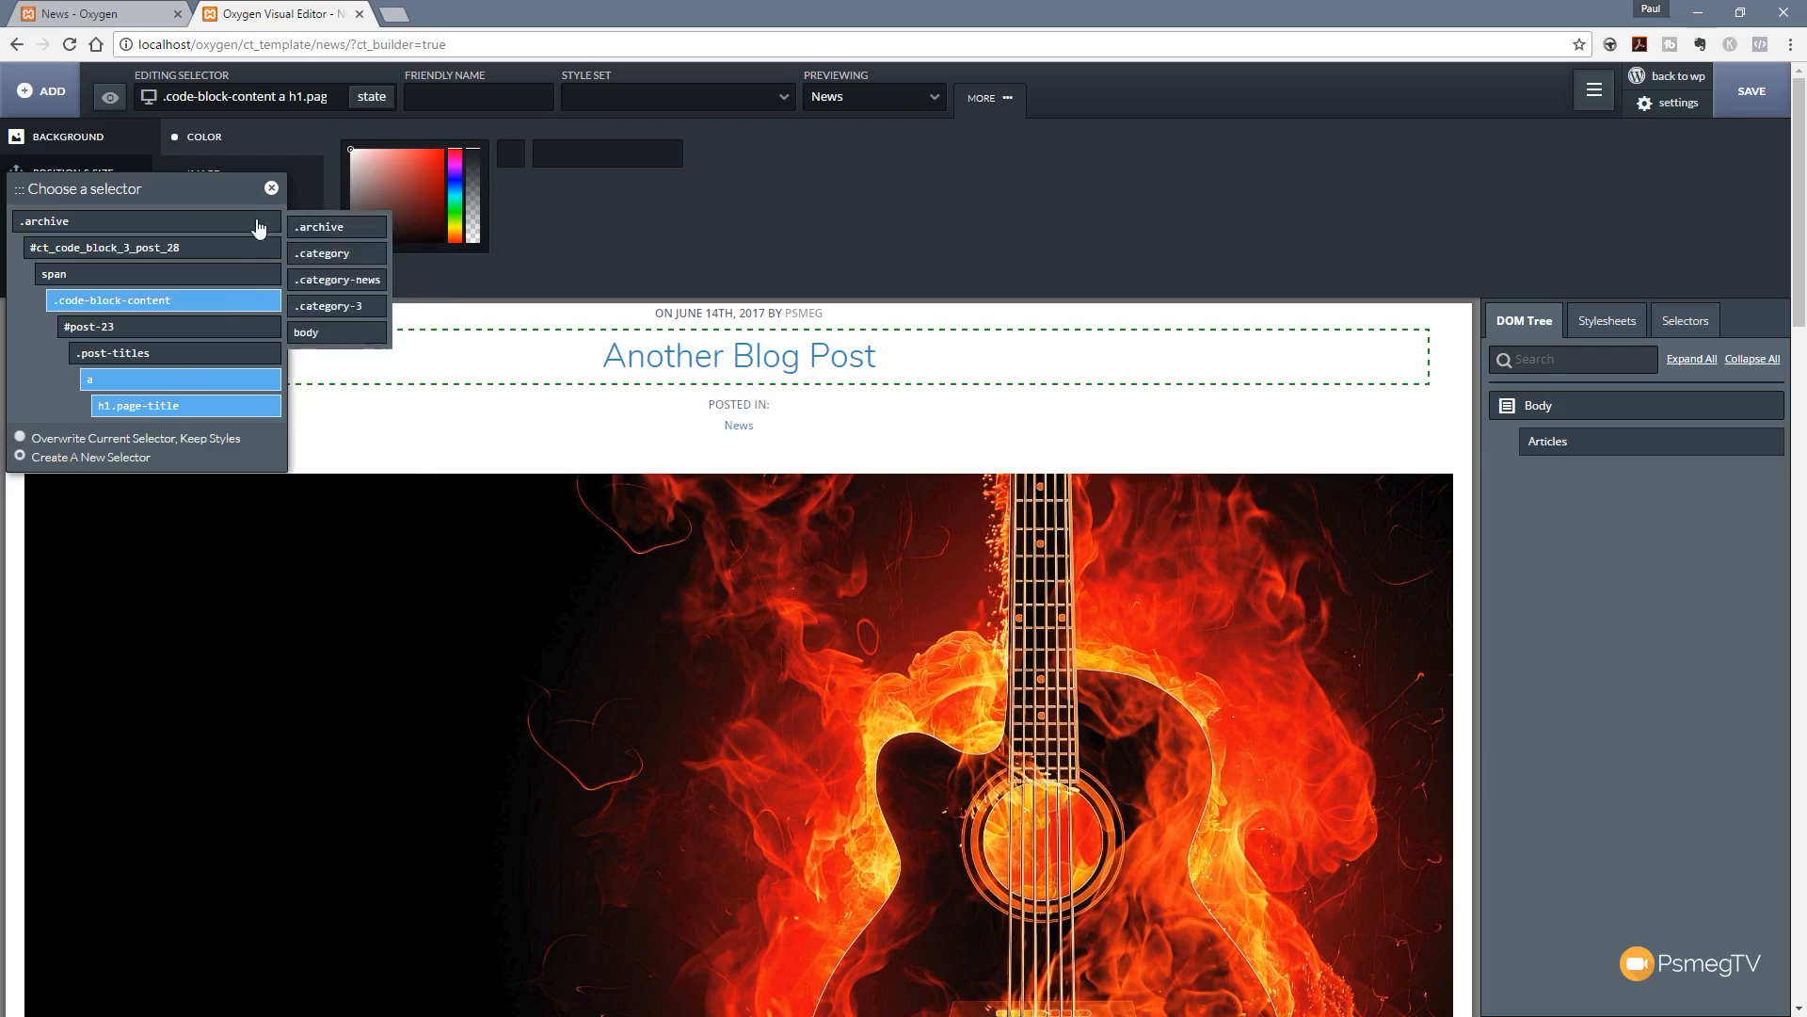
left_click(271, 187)
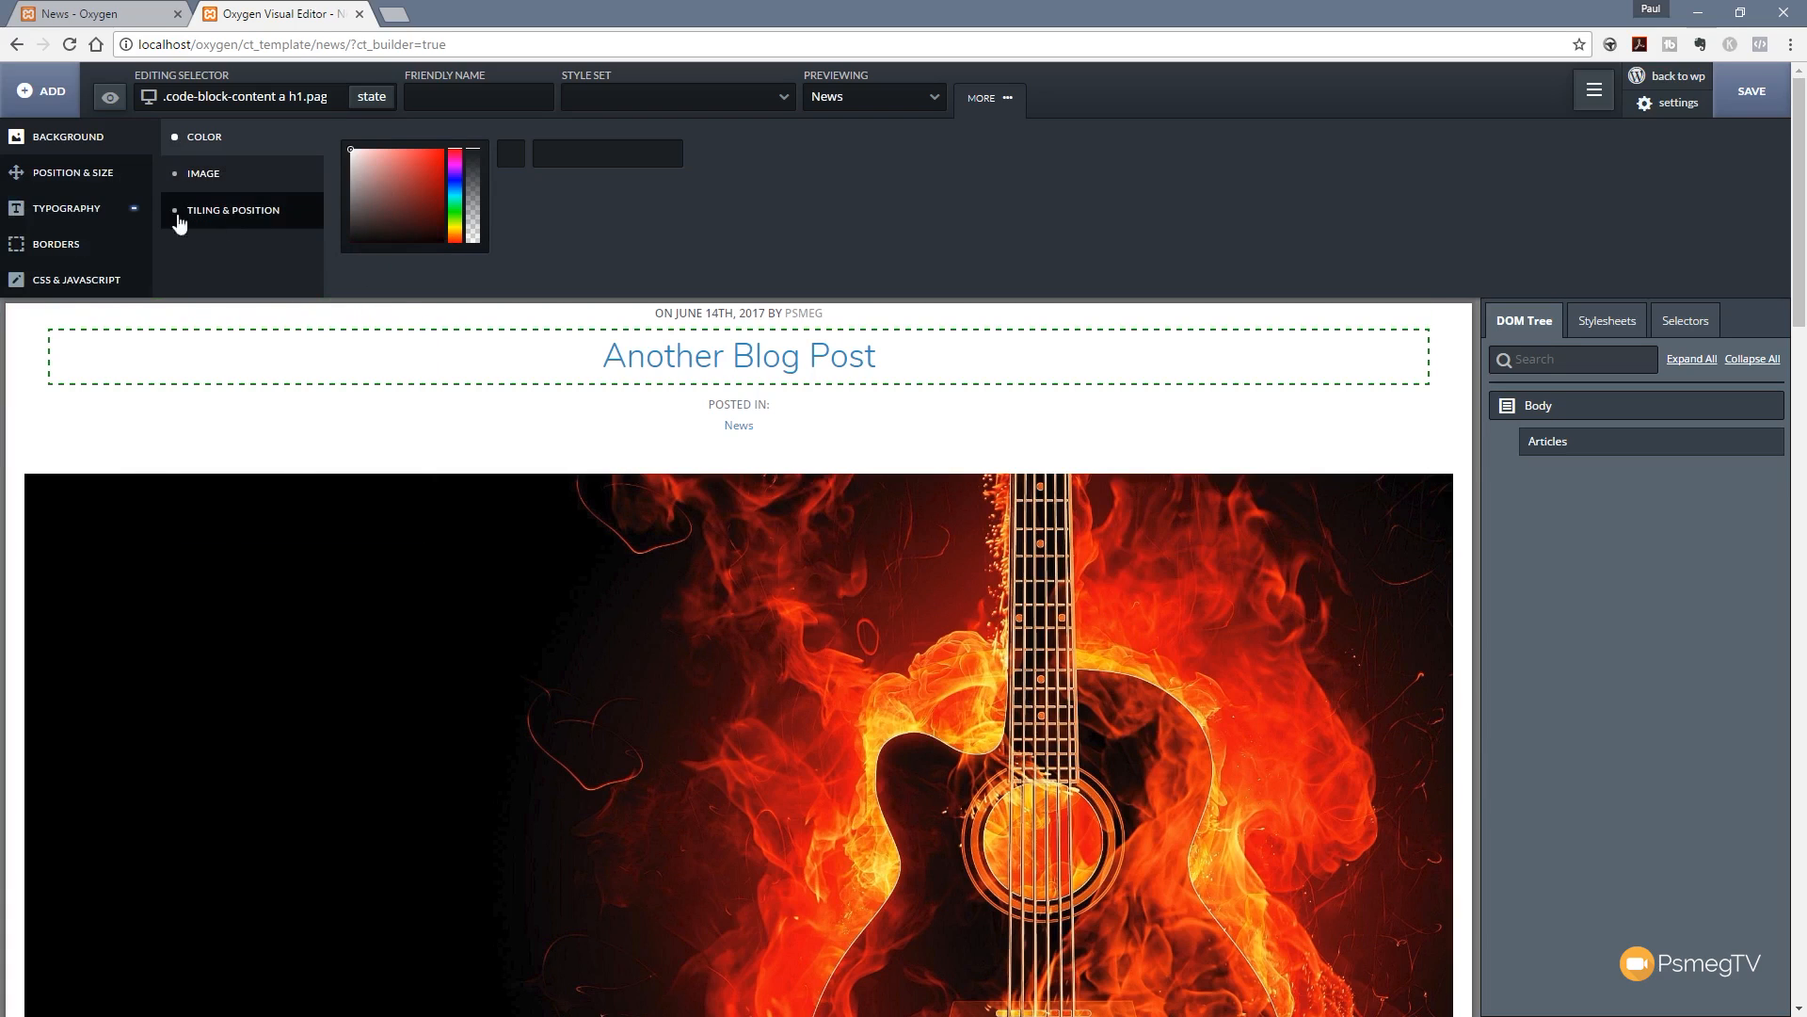
left_click(85, 211)
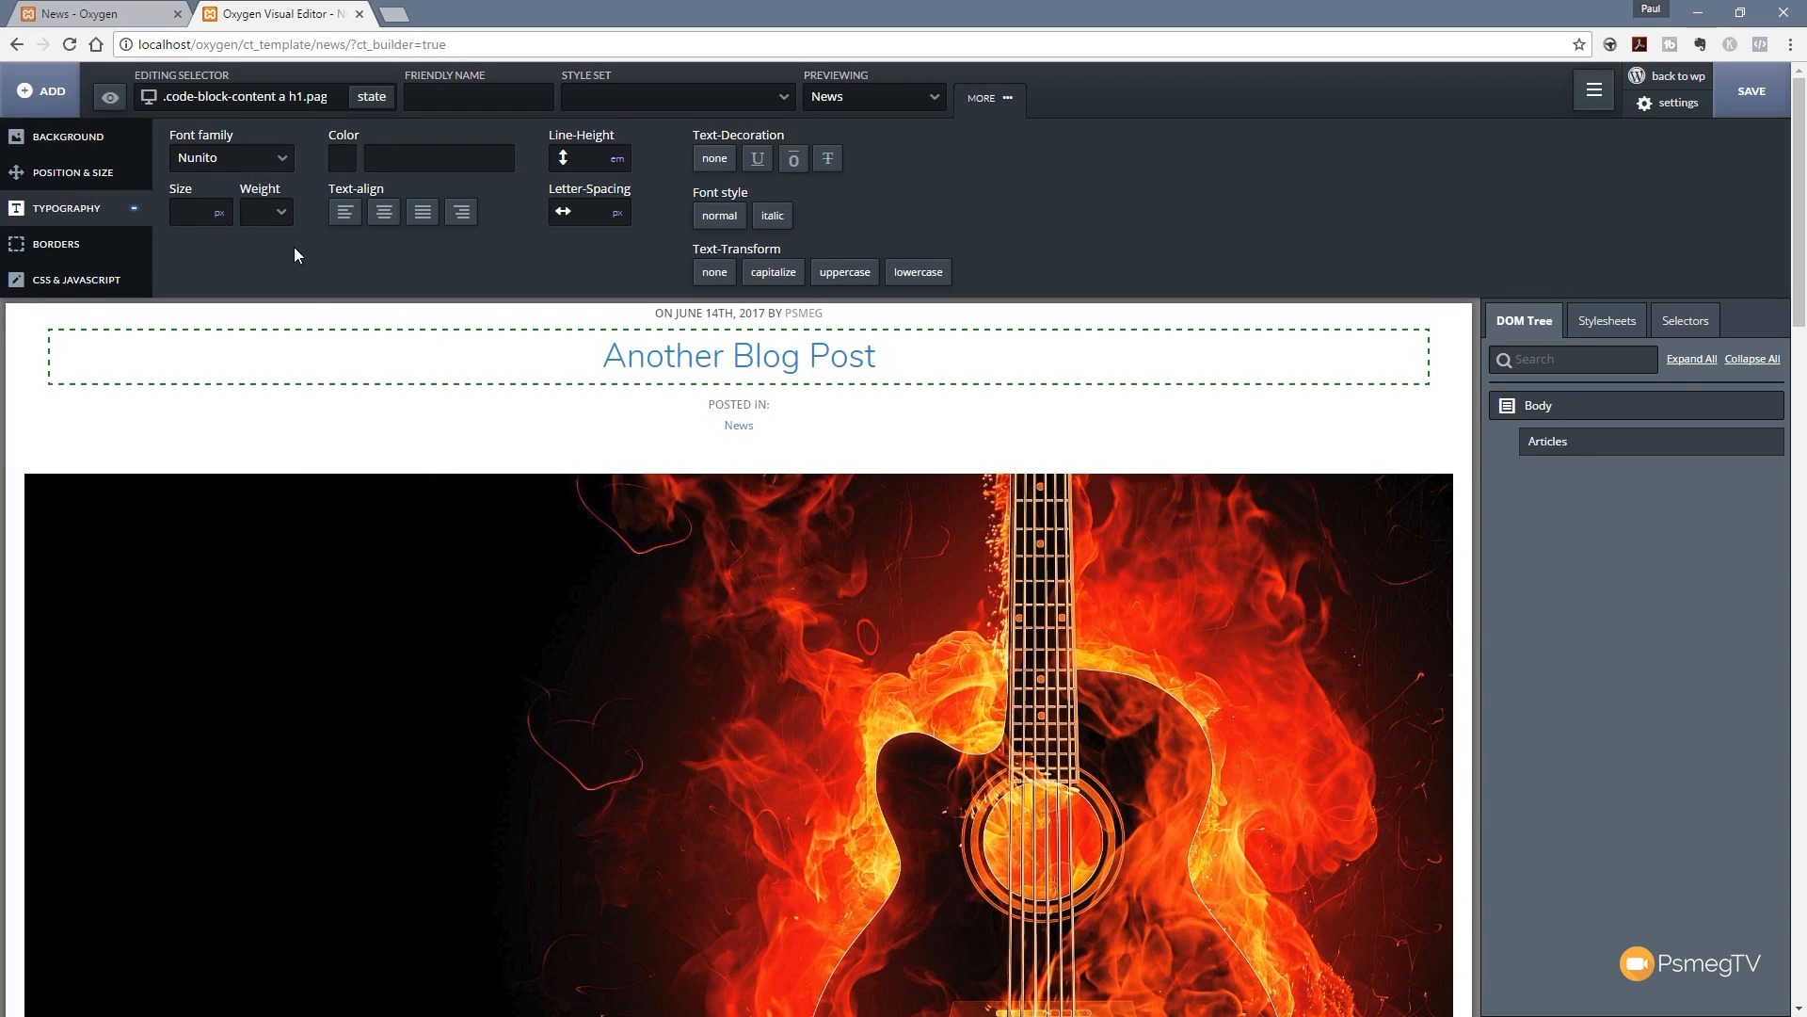
type("46")
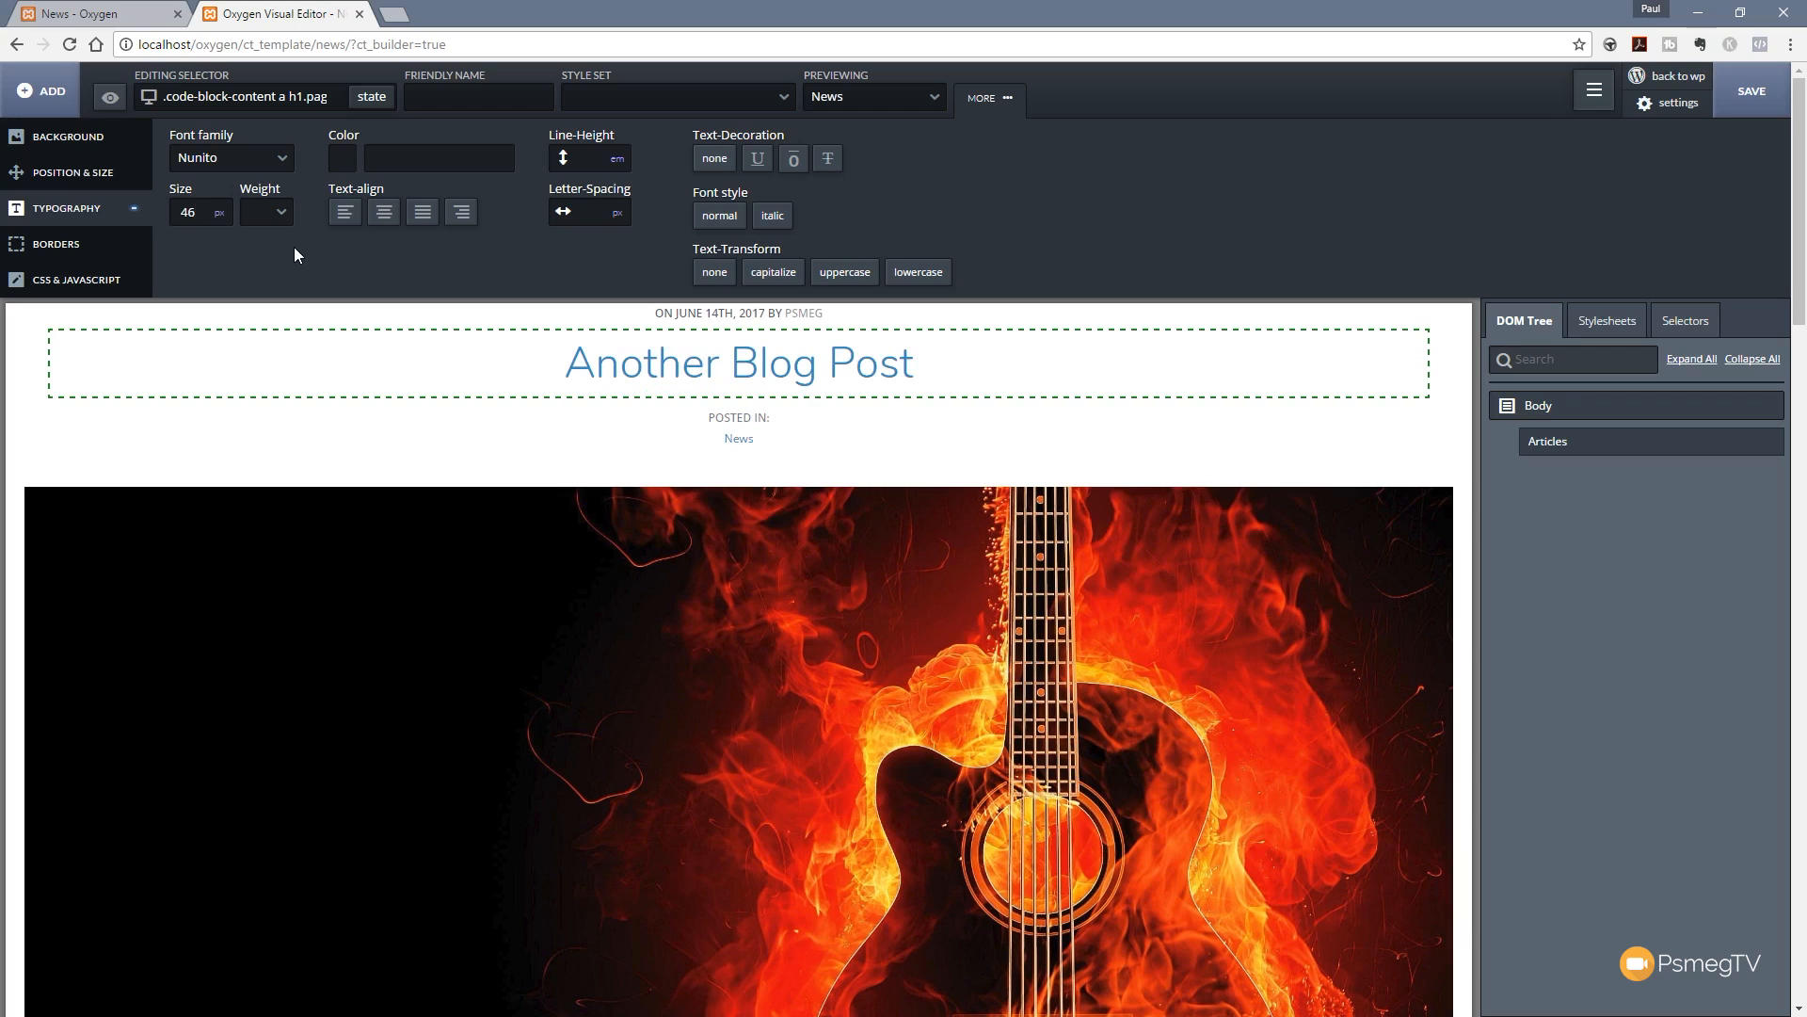
left_click(383, 212)
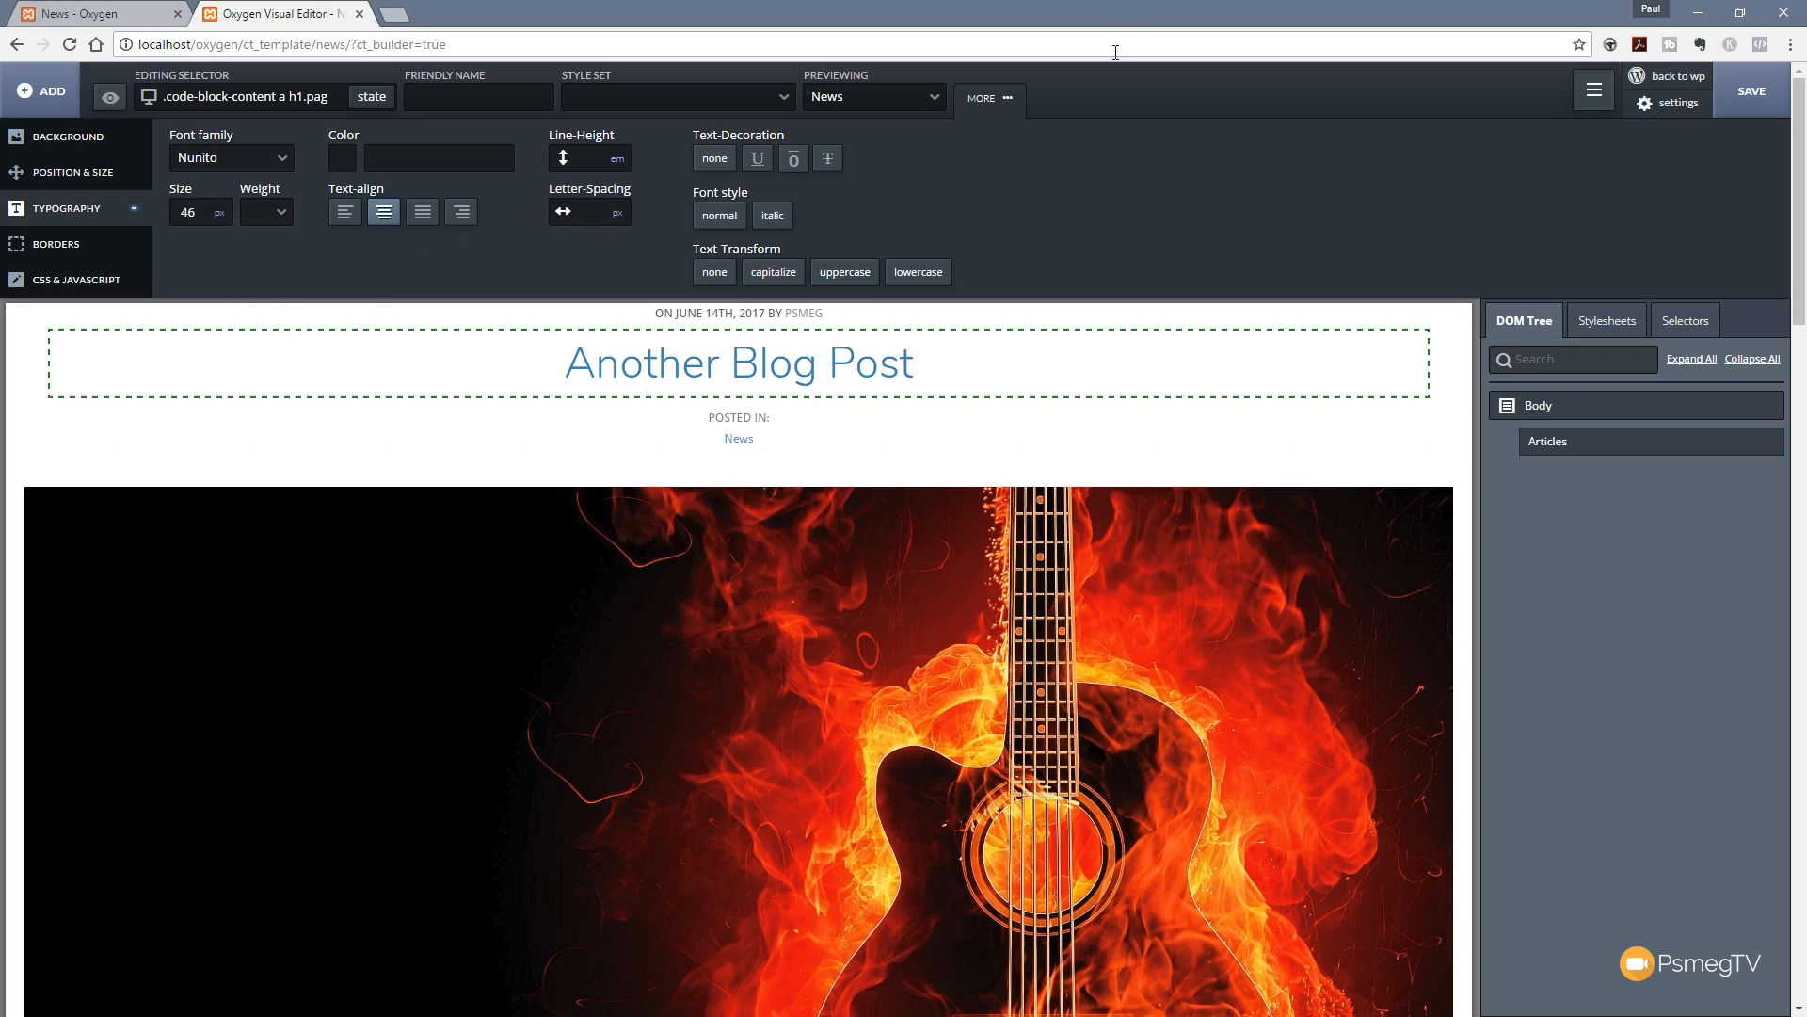
Step: Left-align the blog post titles, then left-align the date and category lines through the post-titles selector
left_click(354, 219)
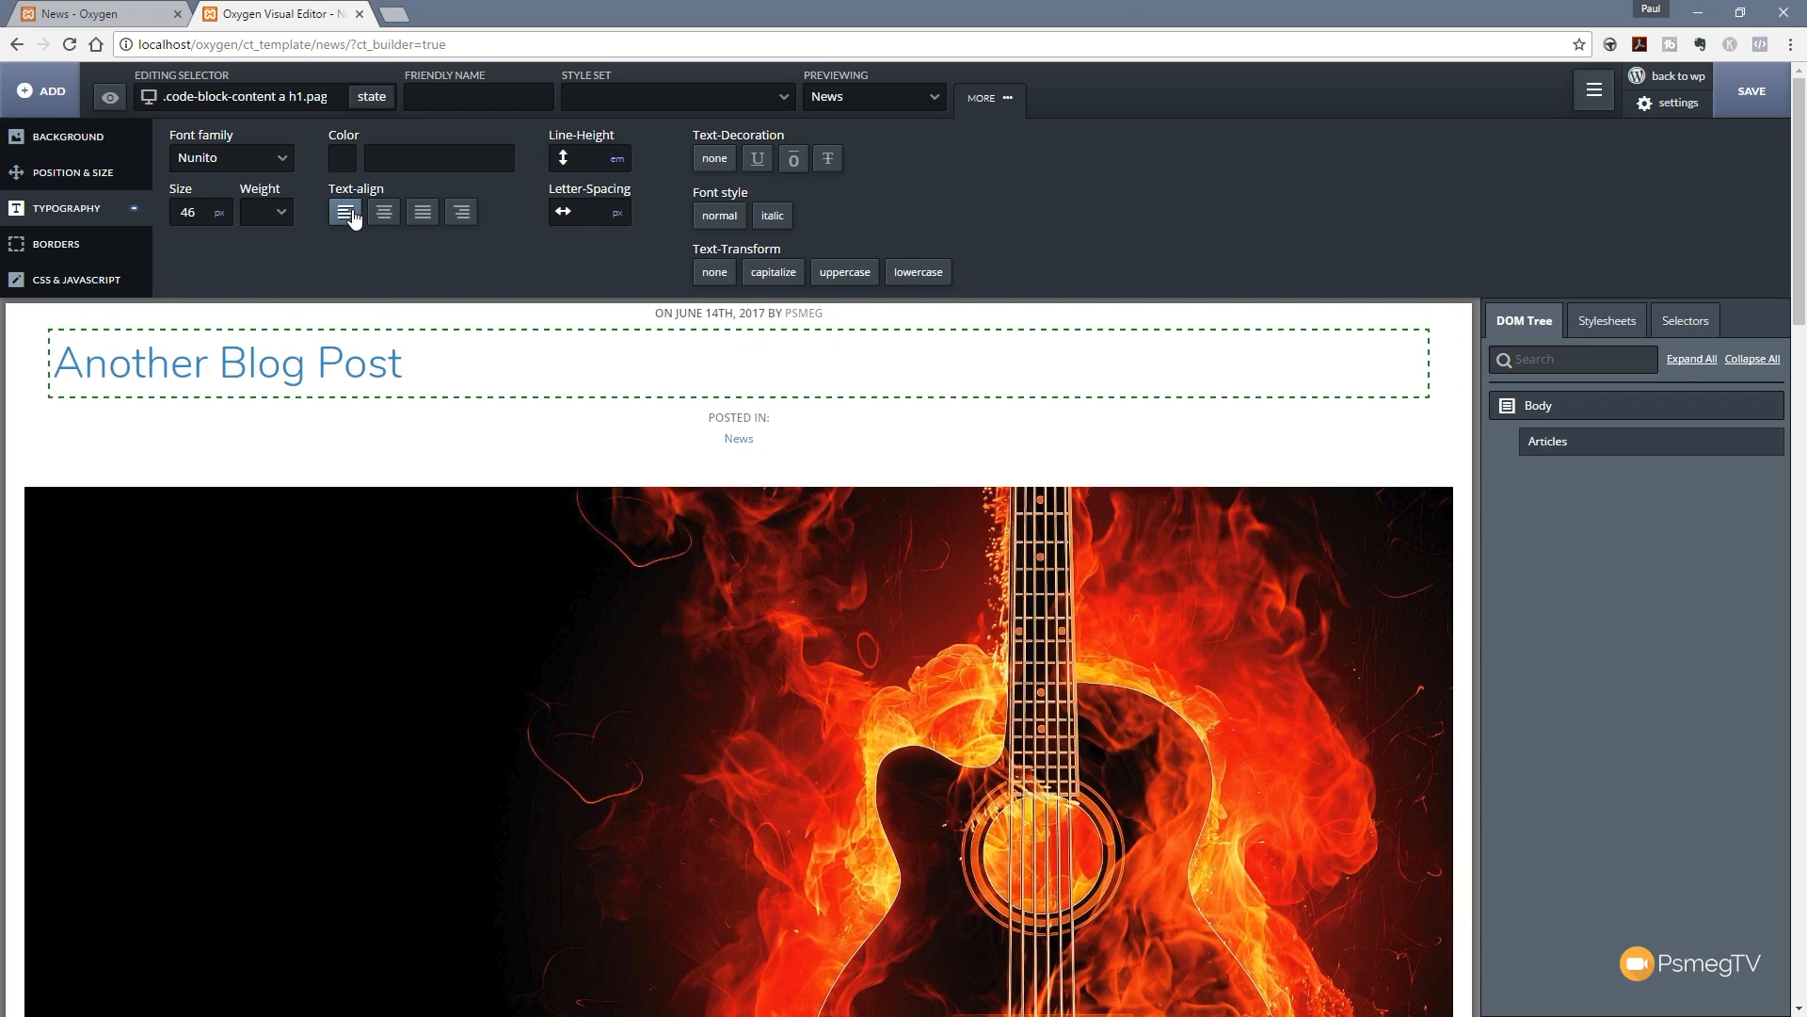
left_click(628, 440)
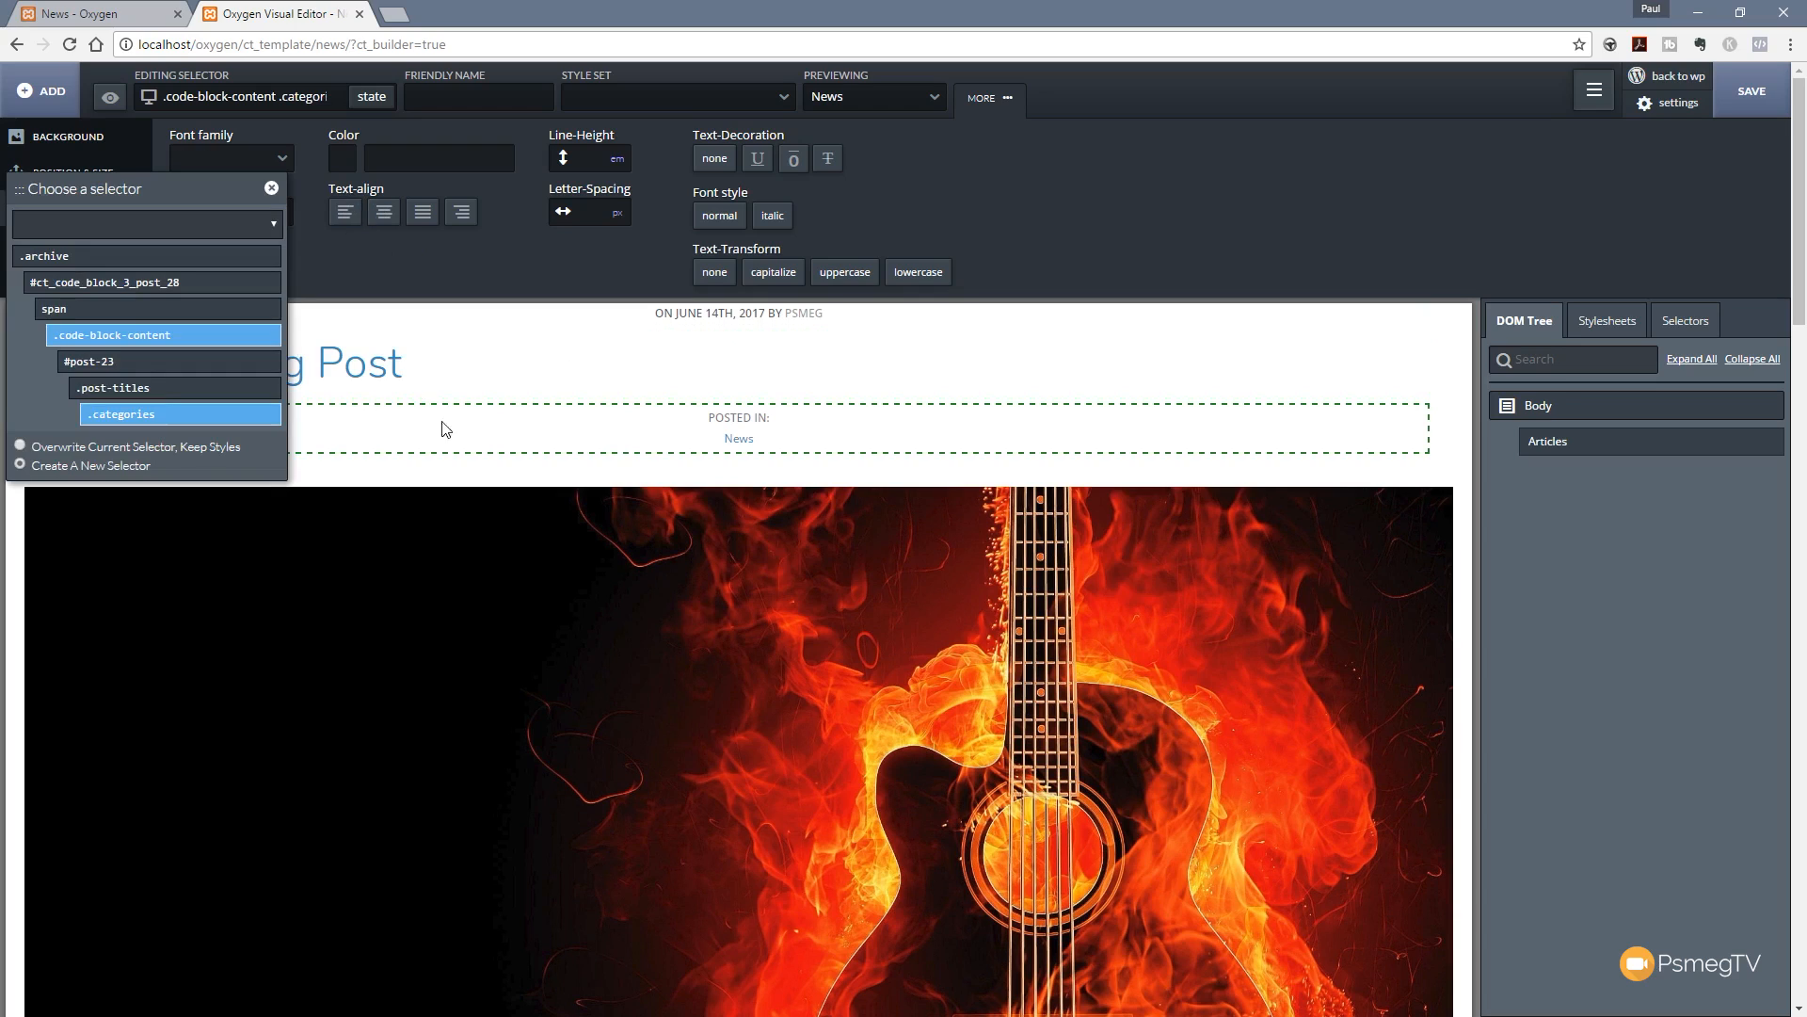
left_click(575, 309)
left_click(346, 212)
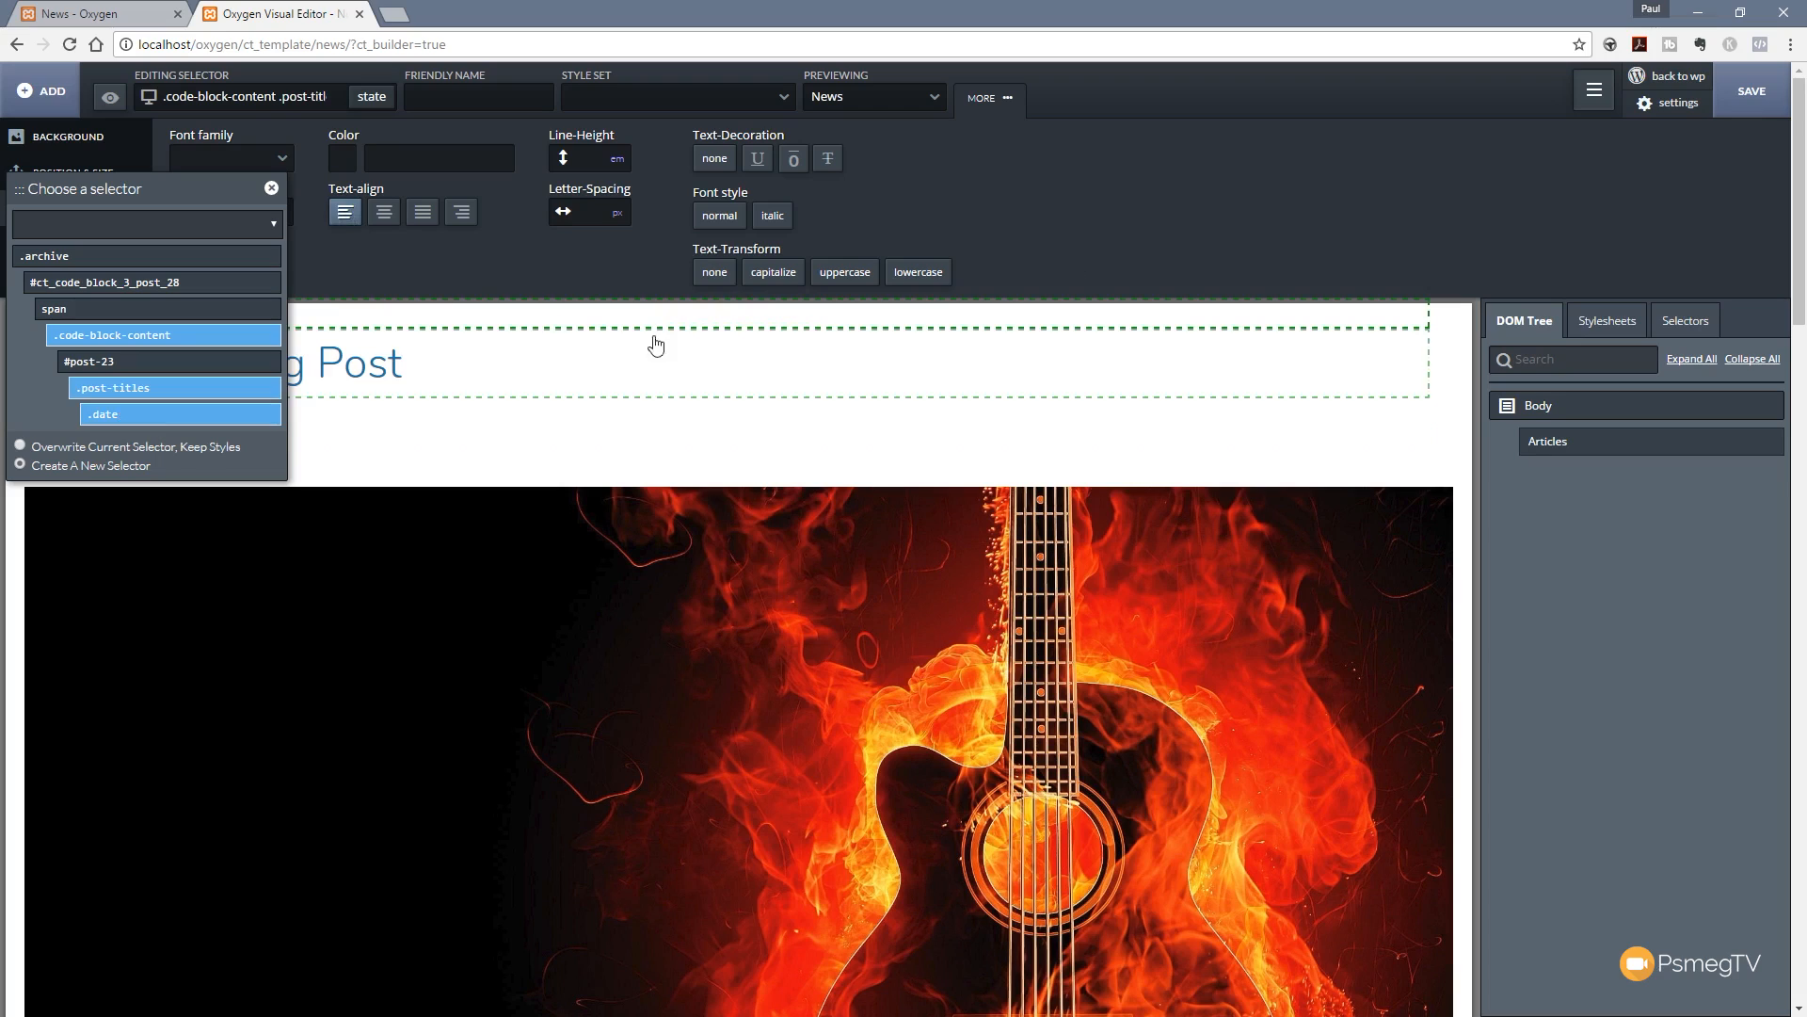
left_click(271, 188)
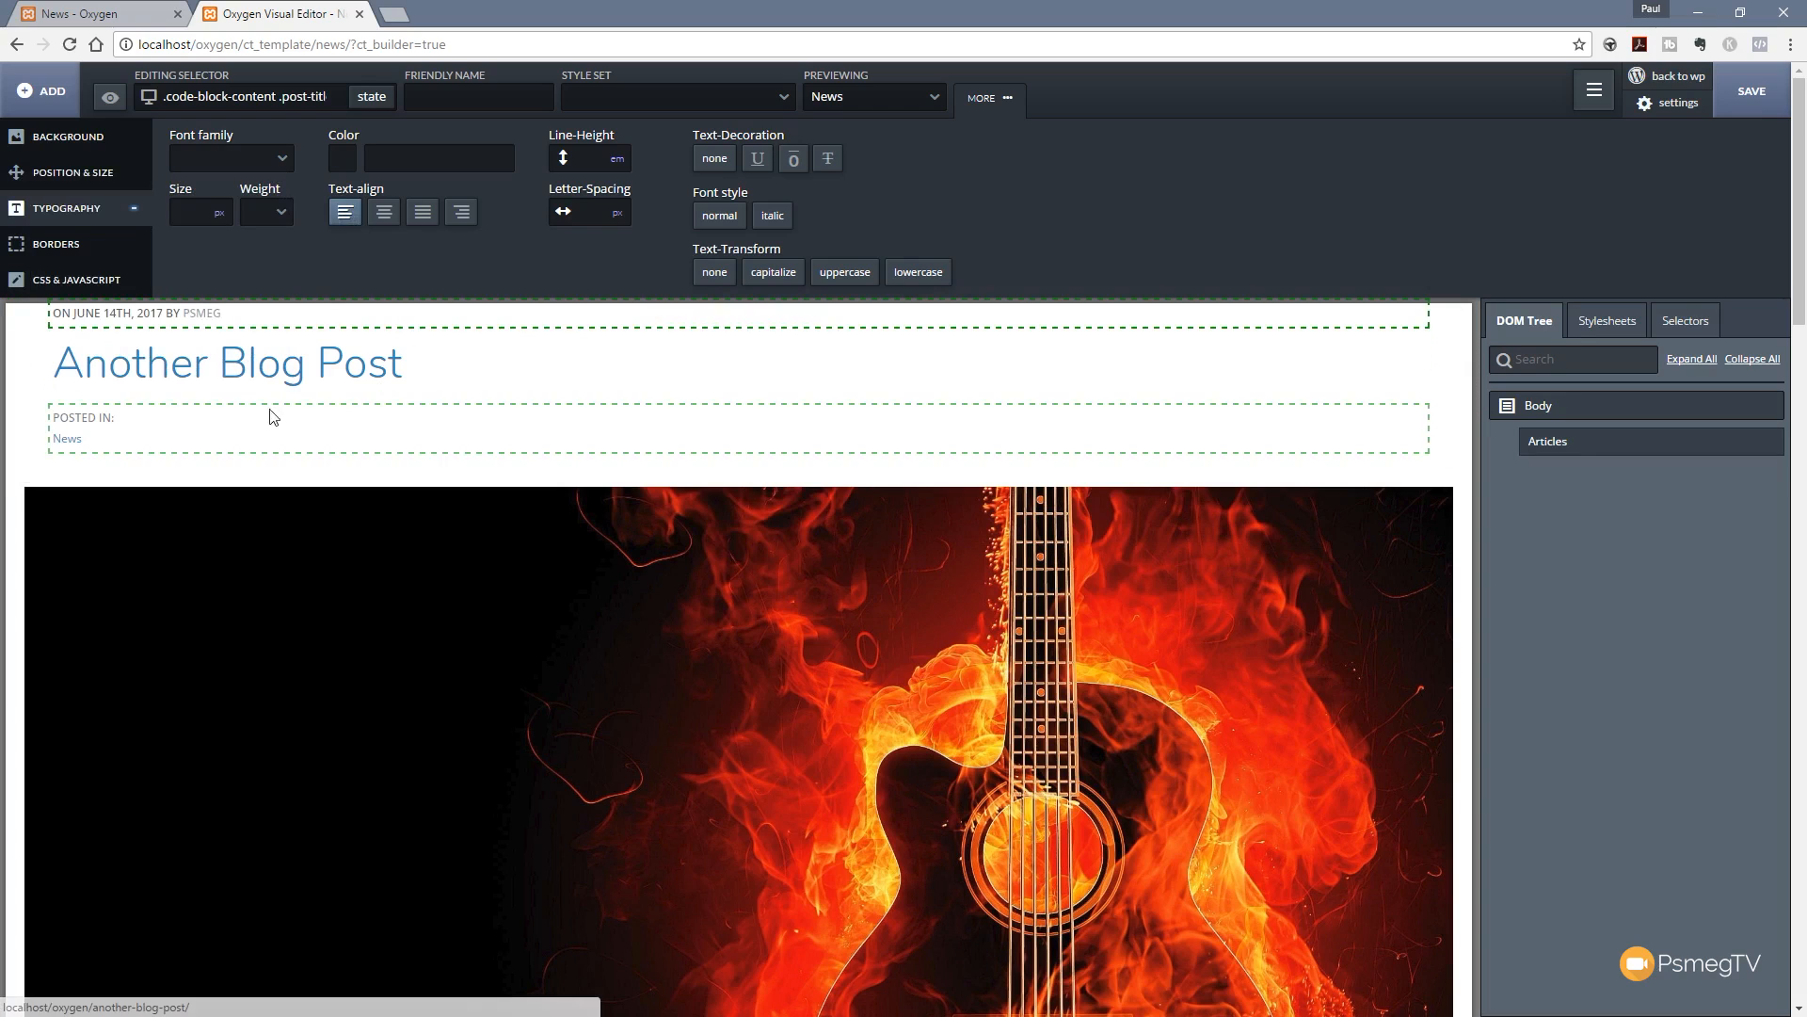
Step: Set the blog post titles to uppercase through their page-title heading selector
left_click(254, 372)
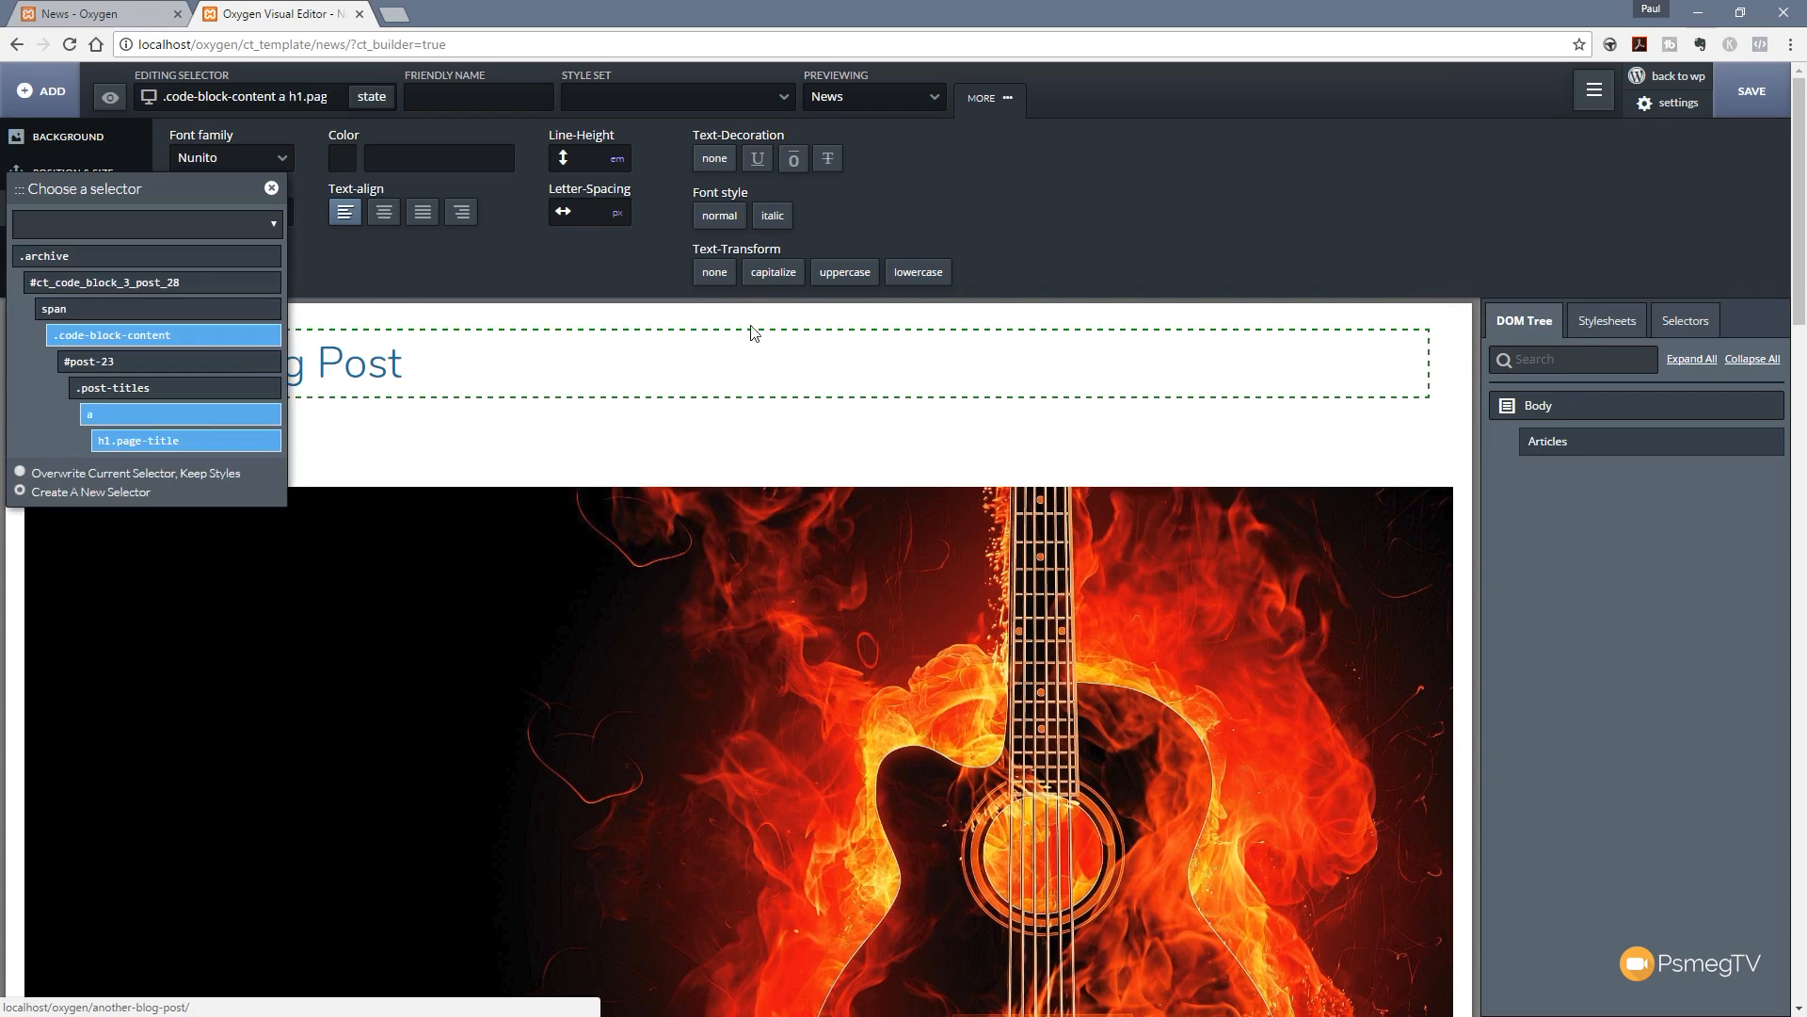
left_click(844, 272)
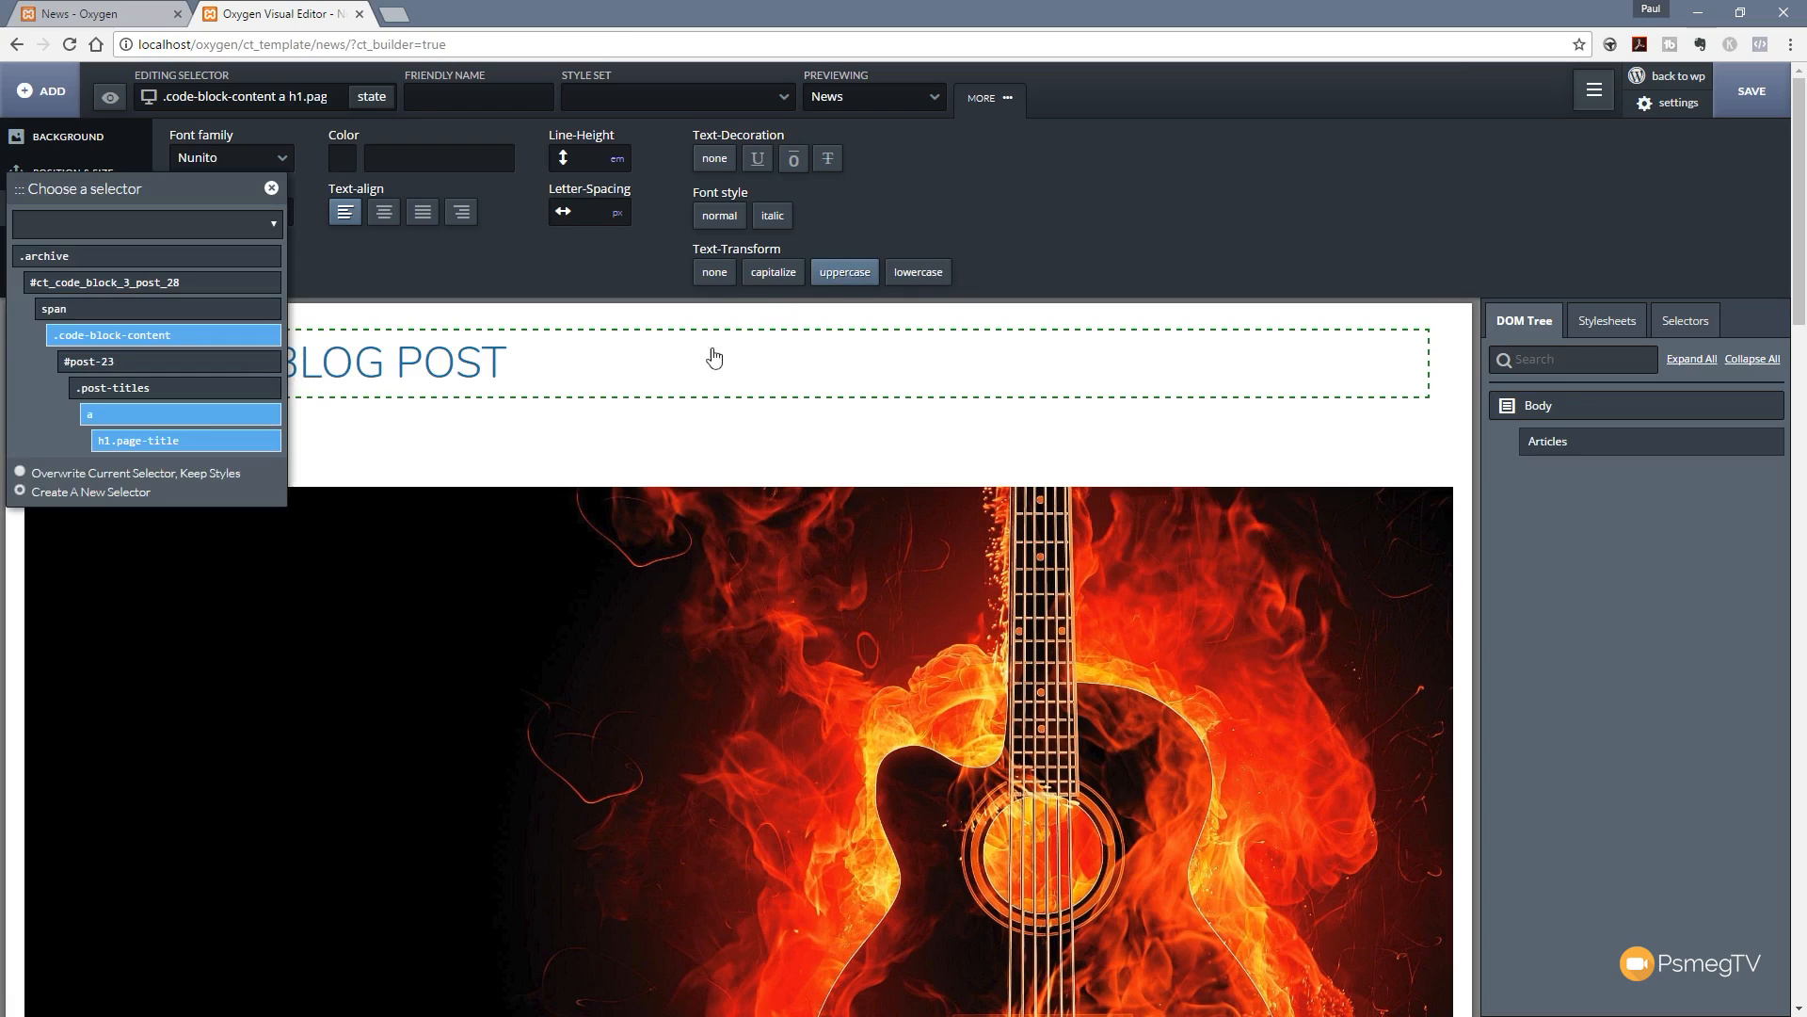
left_click(272, 189)
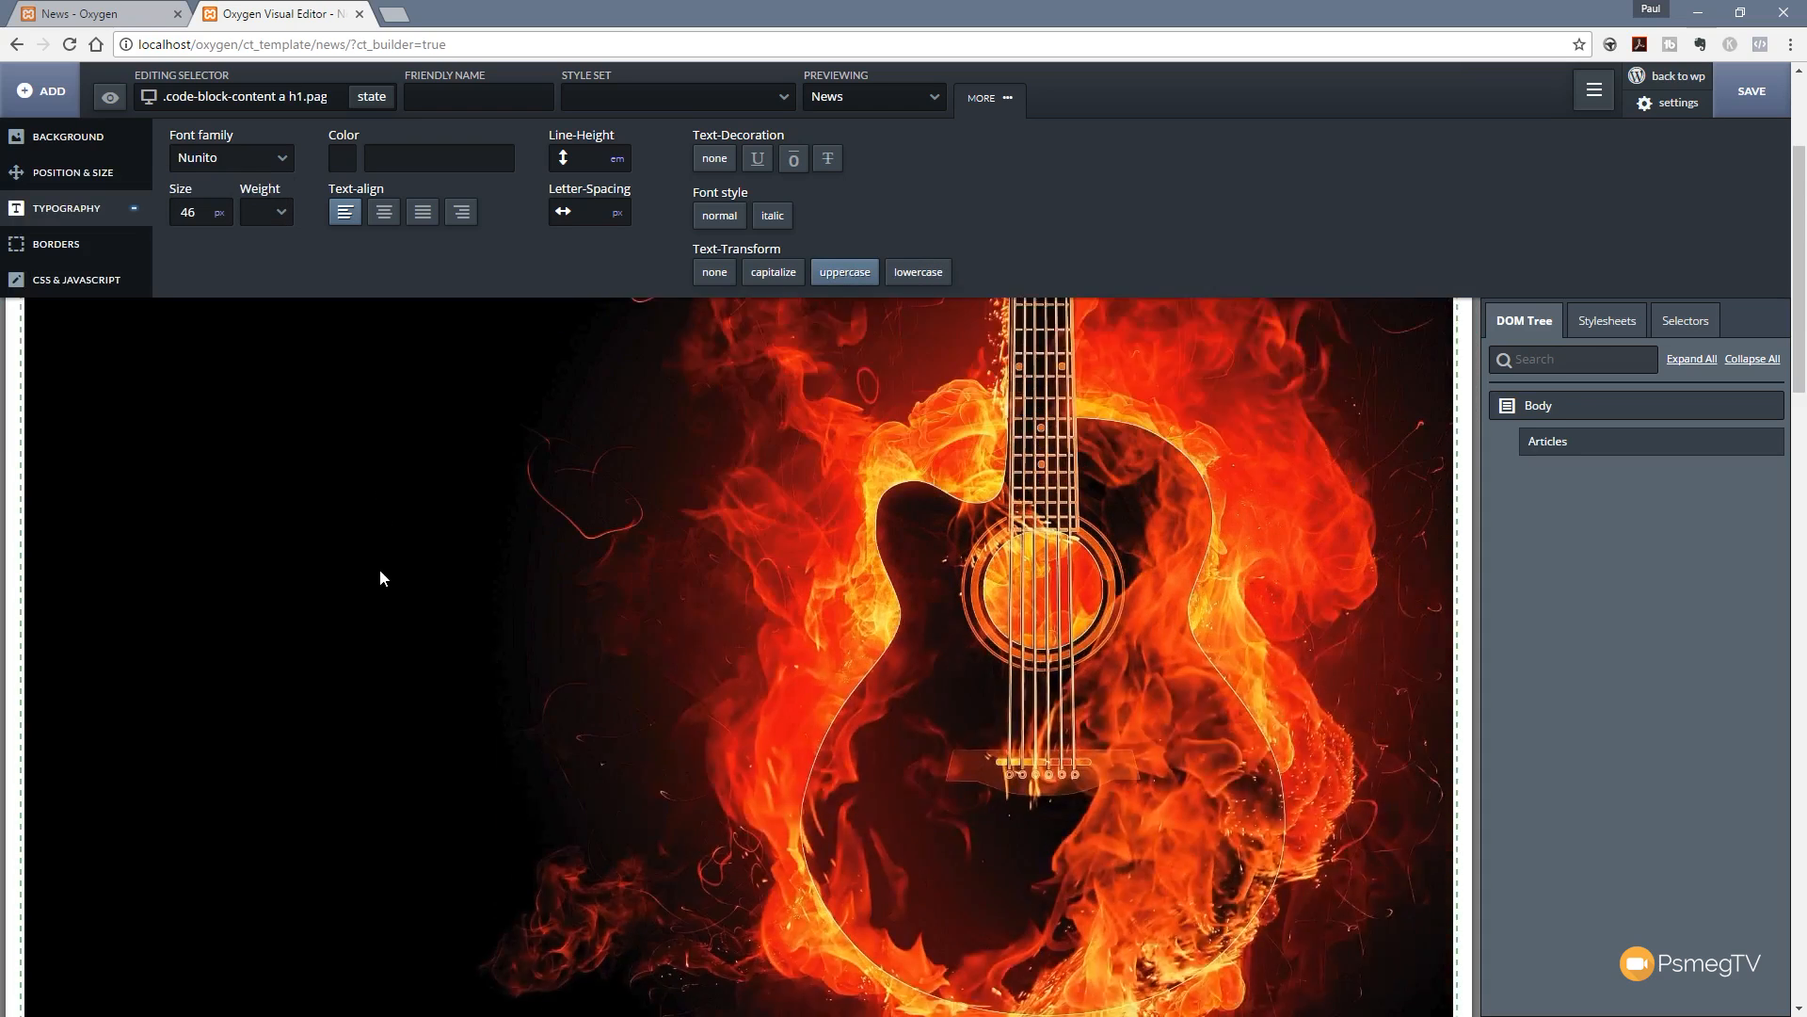
Step: Review the restyled posts in the archive layout, save the News template and check the posts on the live News page
scroll(378, 568, "down", 10)
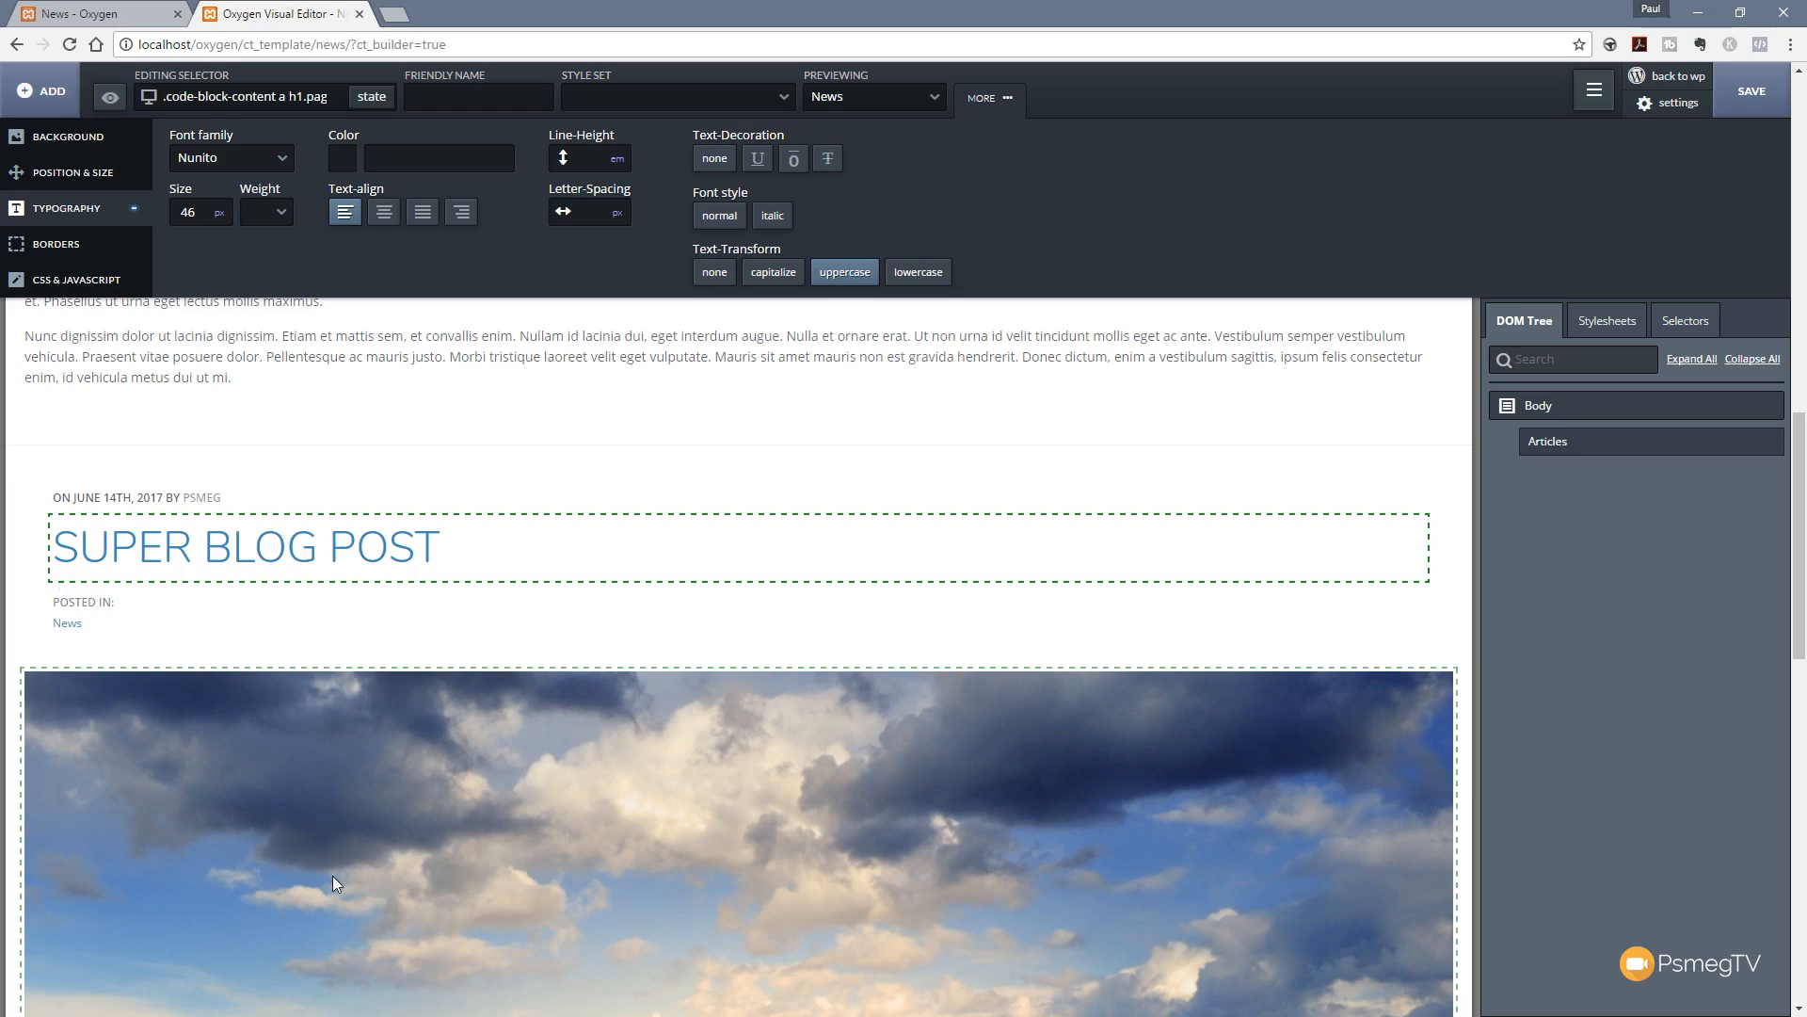
scroll(379, 811, "up", 10)
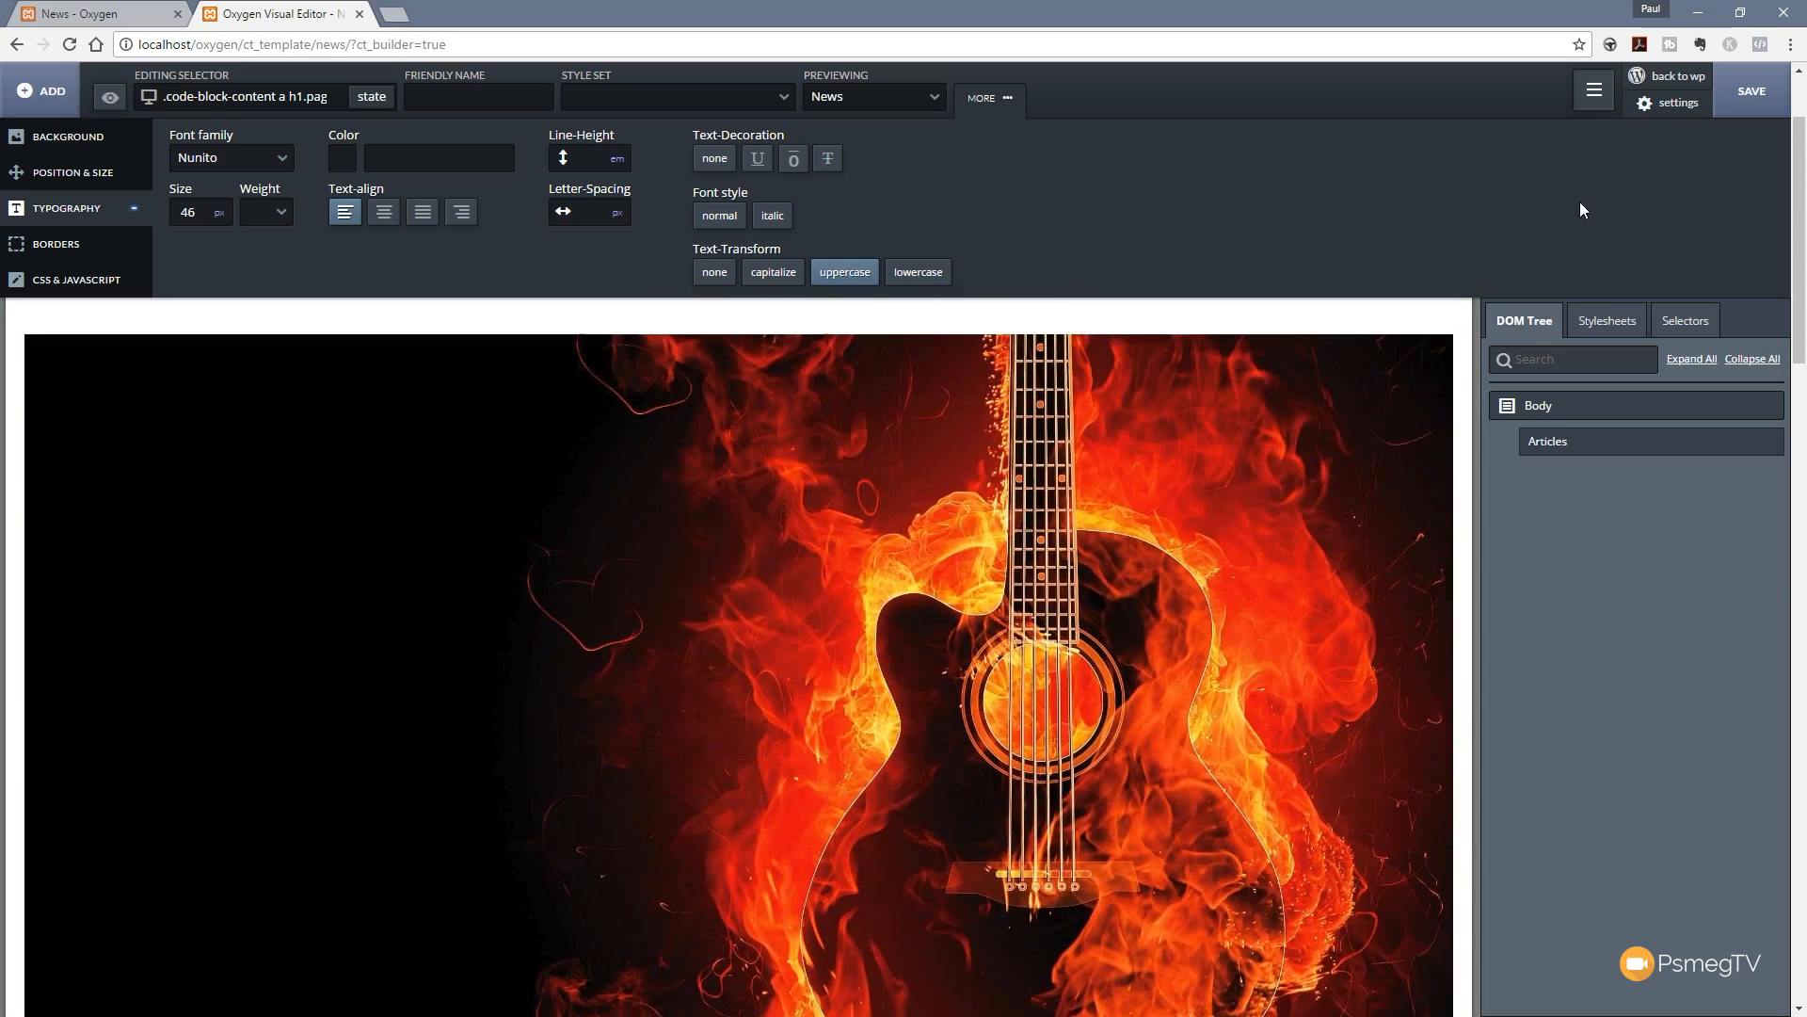
left_click(1732, 94)
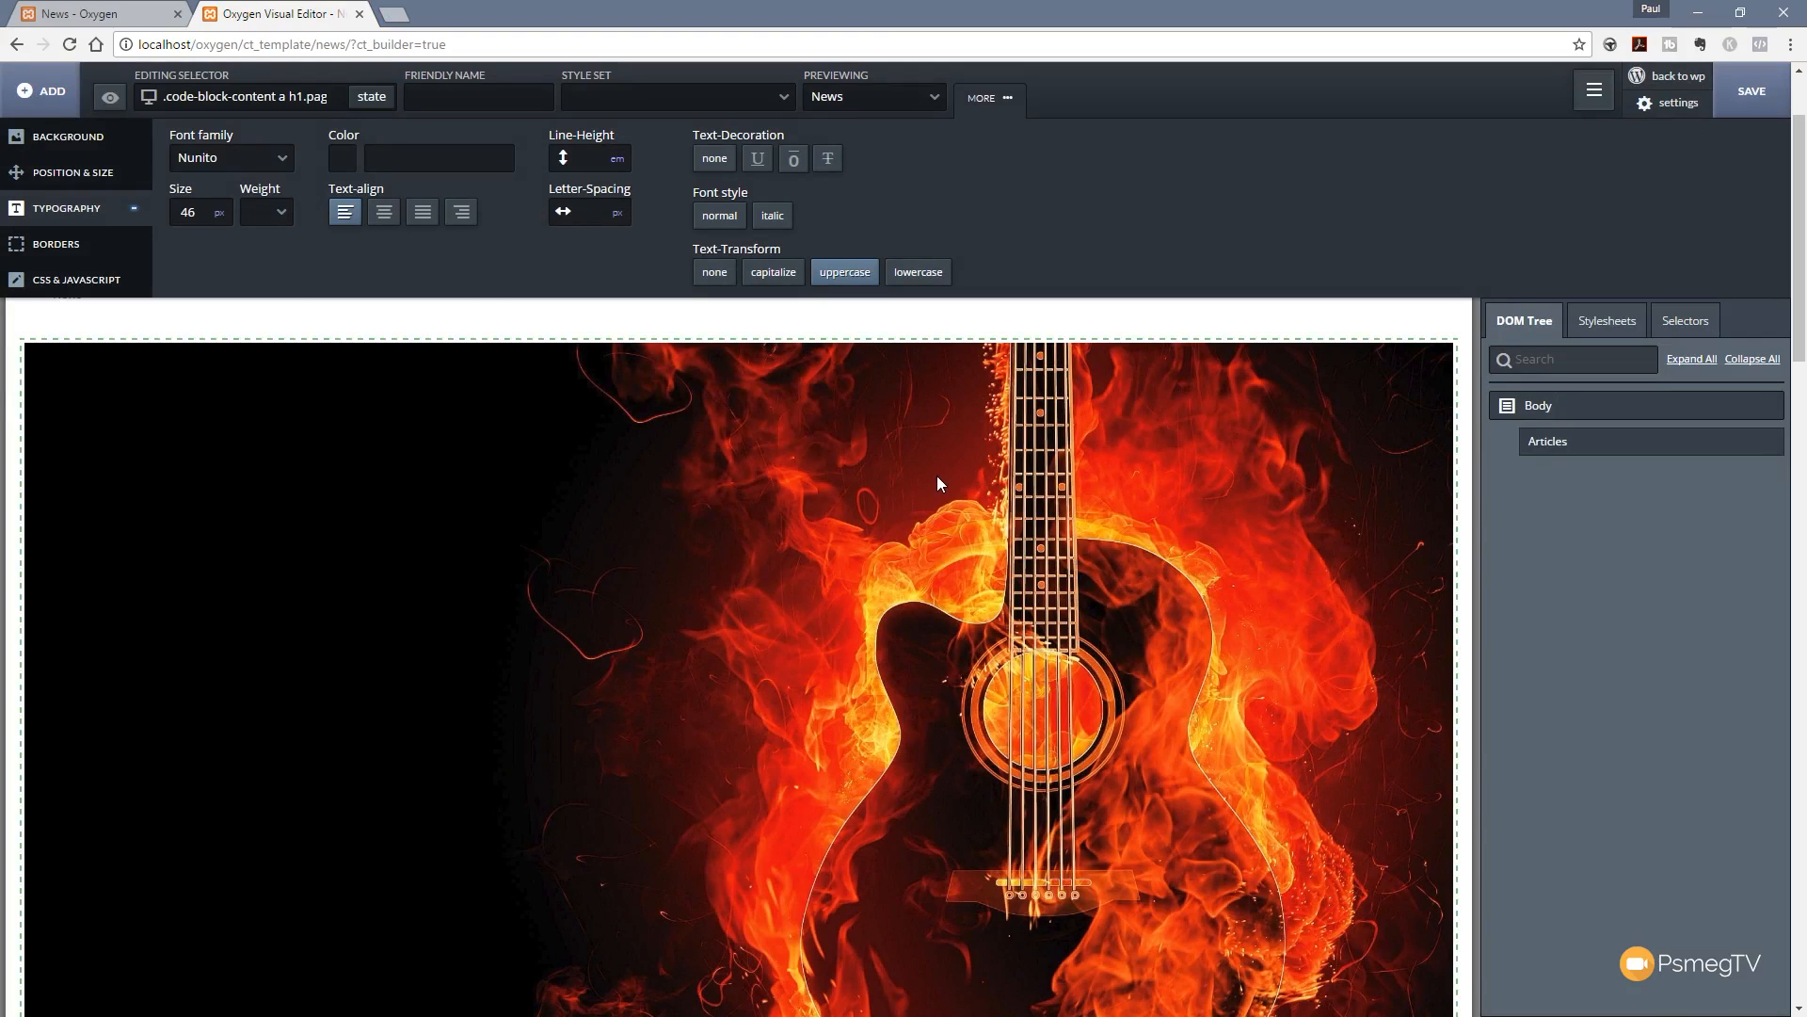
key("ctrl+shift+Tab")
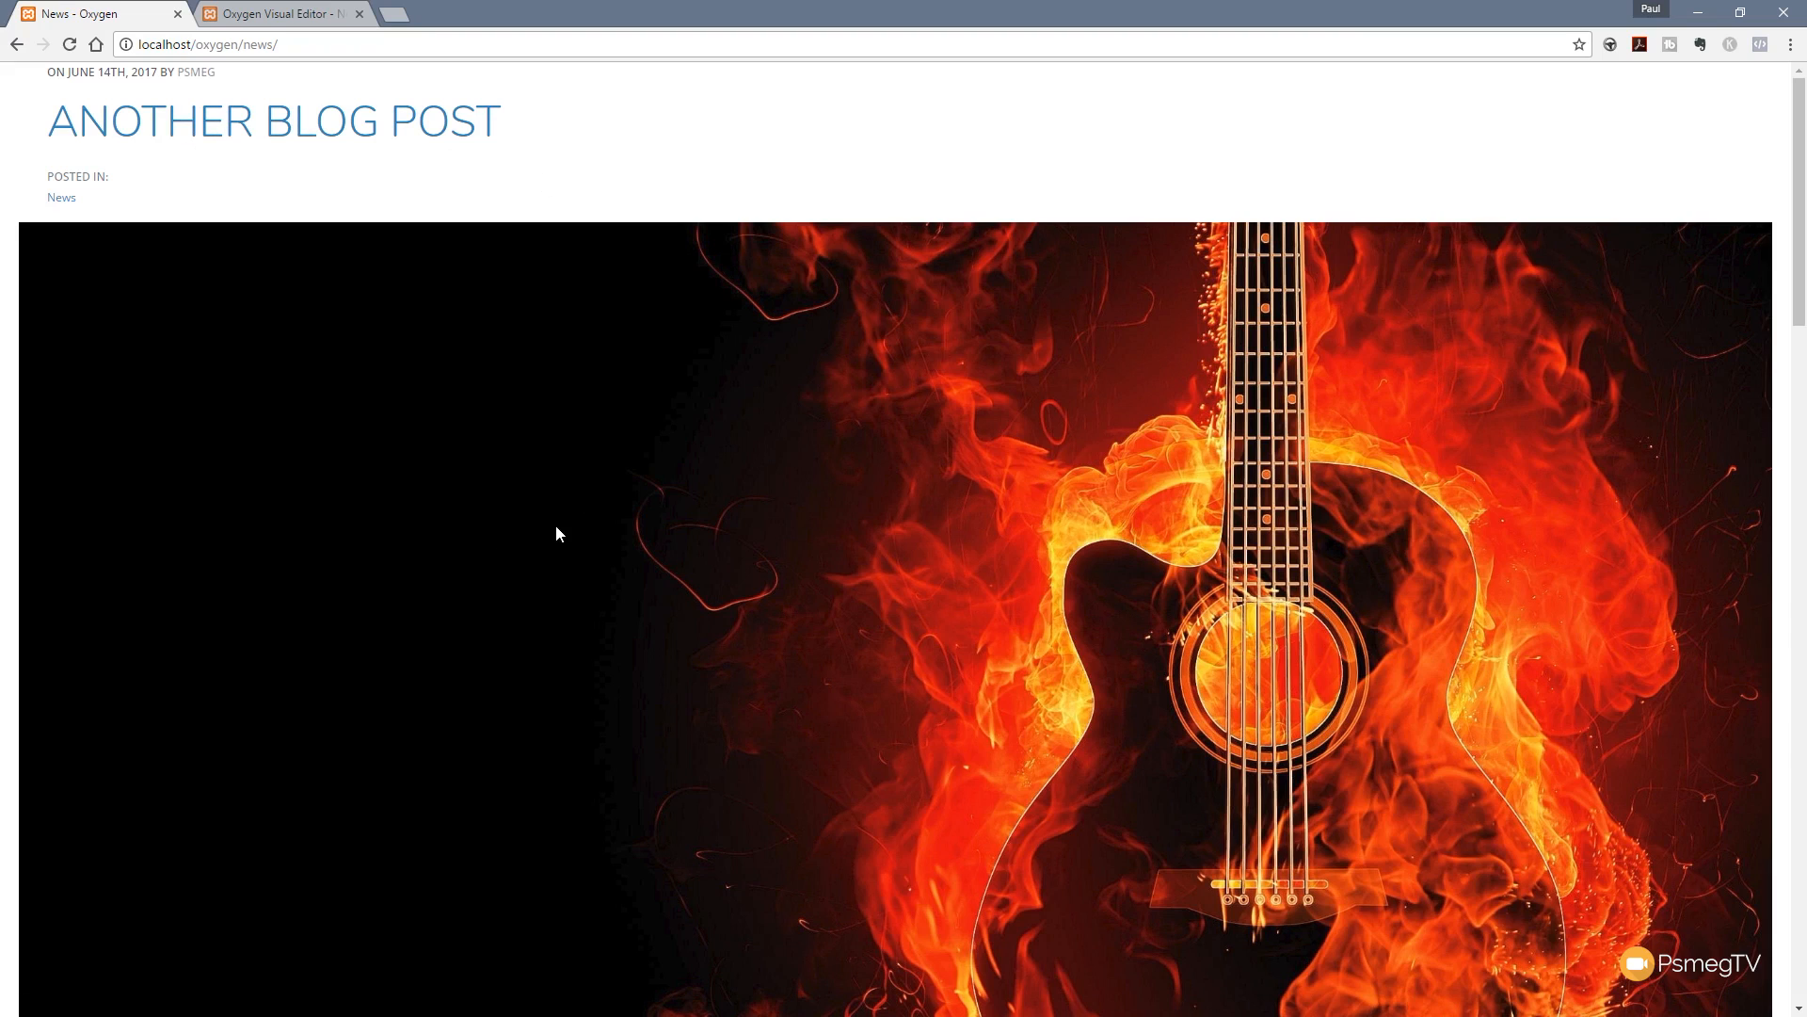
scroll(556, 527, "down", 10)
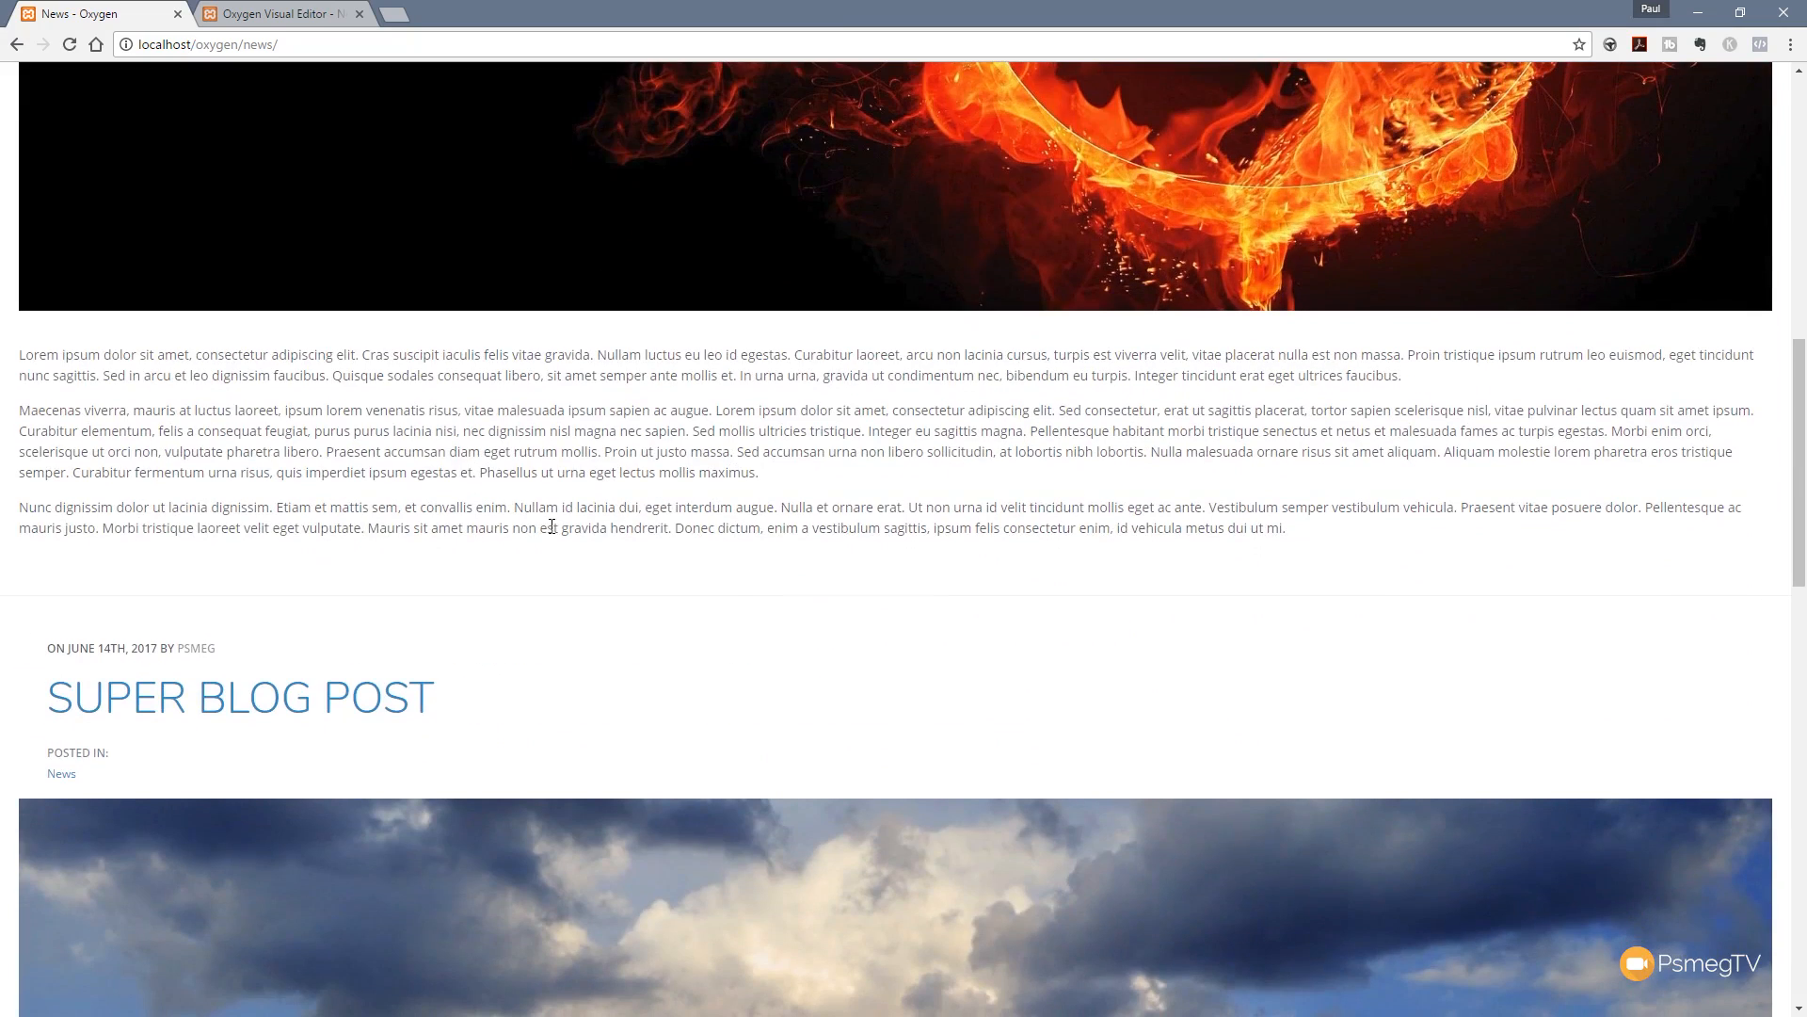
scroll(708, 517, "up", 8)
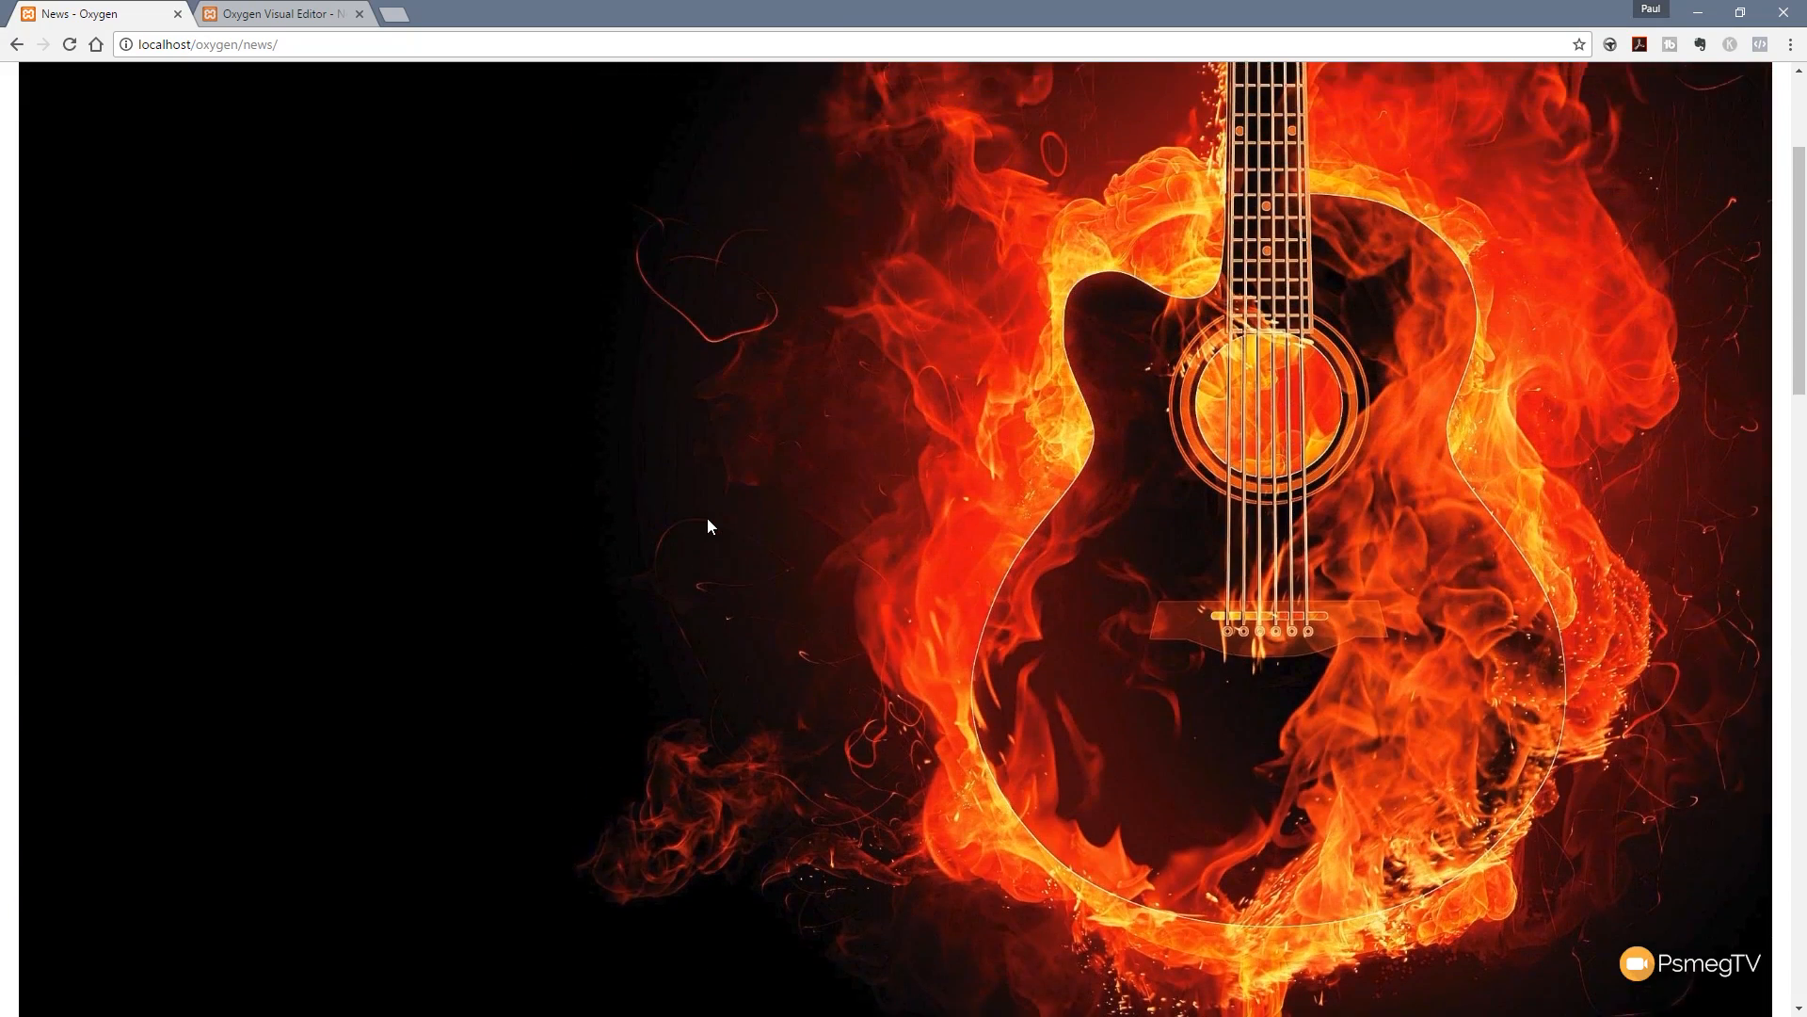
scroll(708, 519, "up", 3)
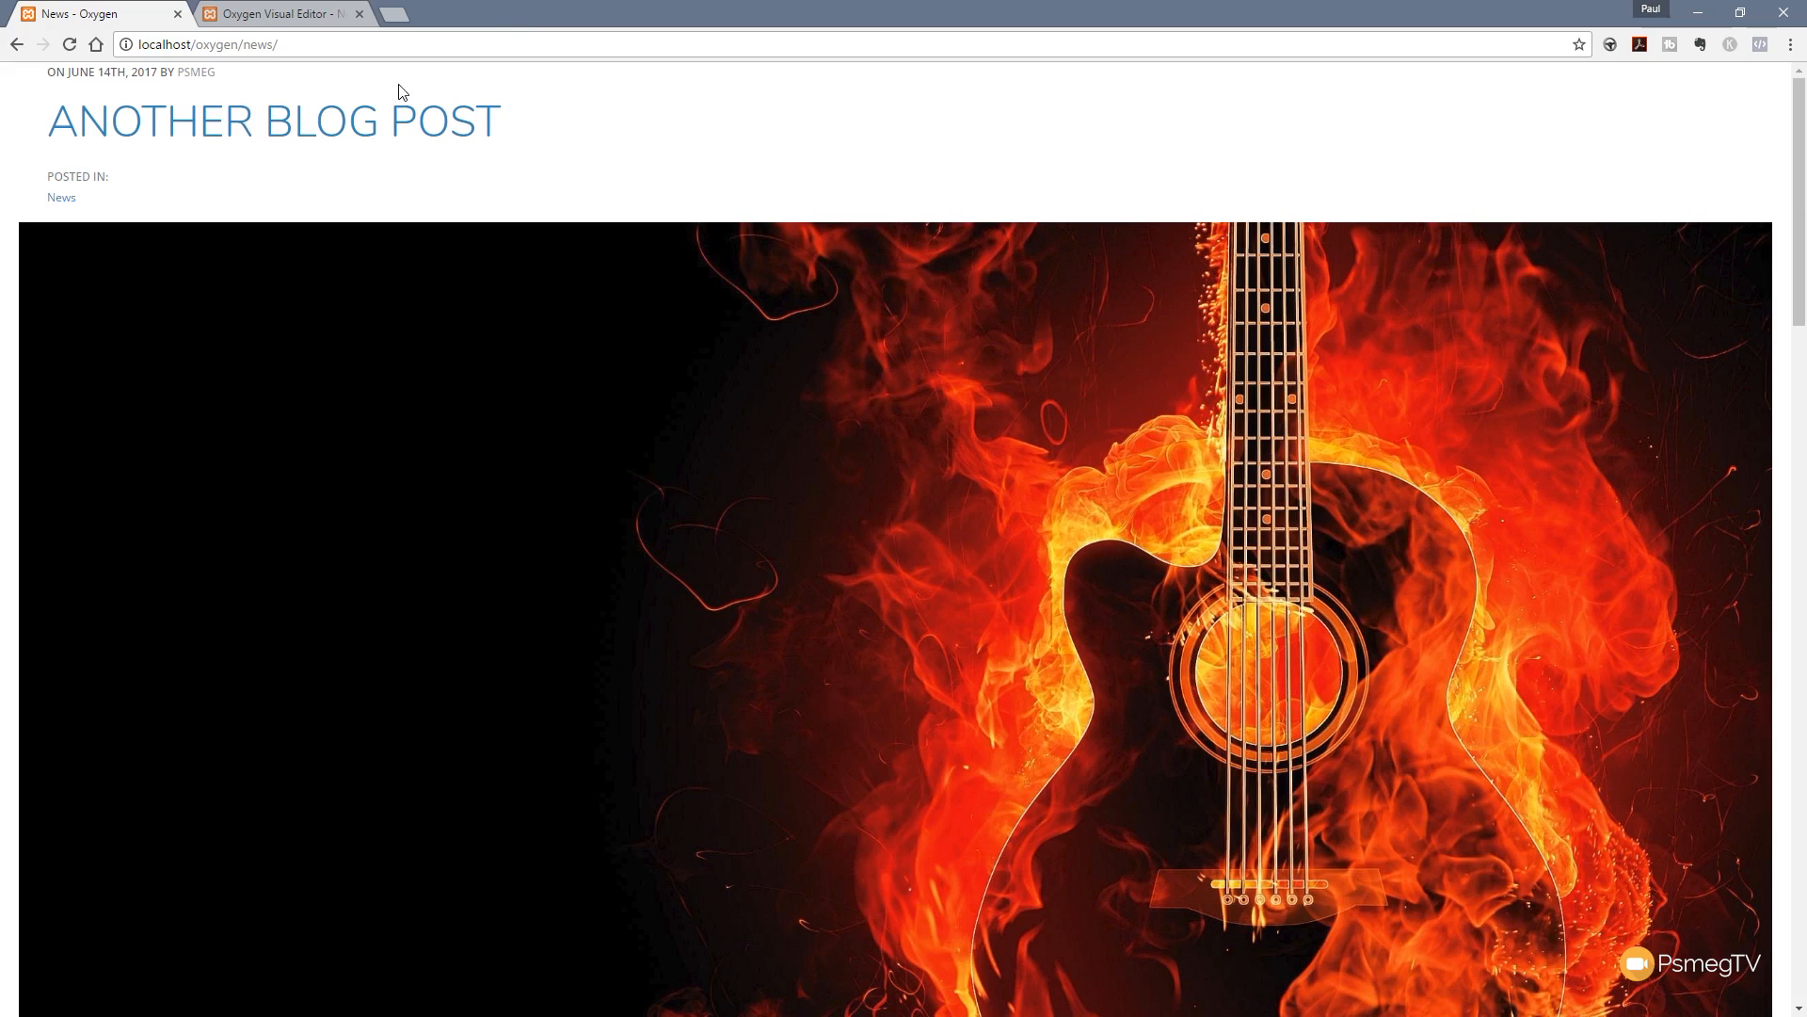
Step: Target the posts' featured image in the News template, float it left and set its maximum width to 500 px
left_click(283, 14)
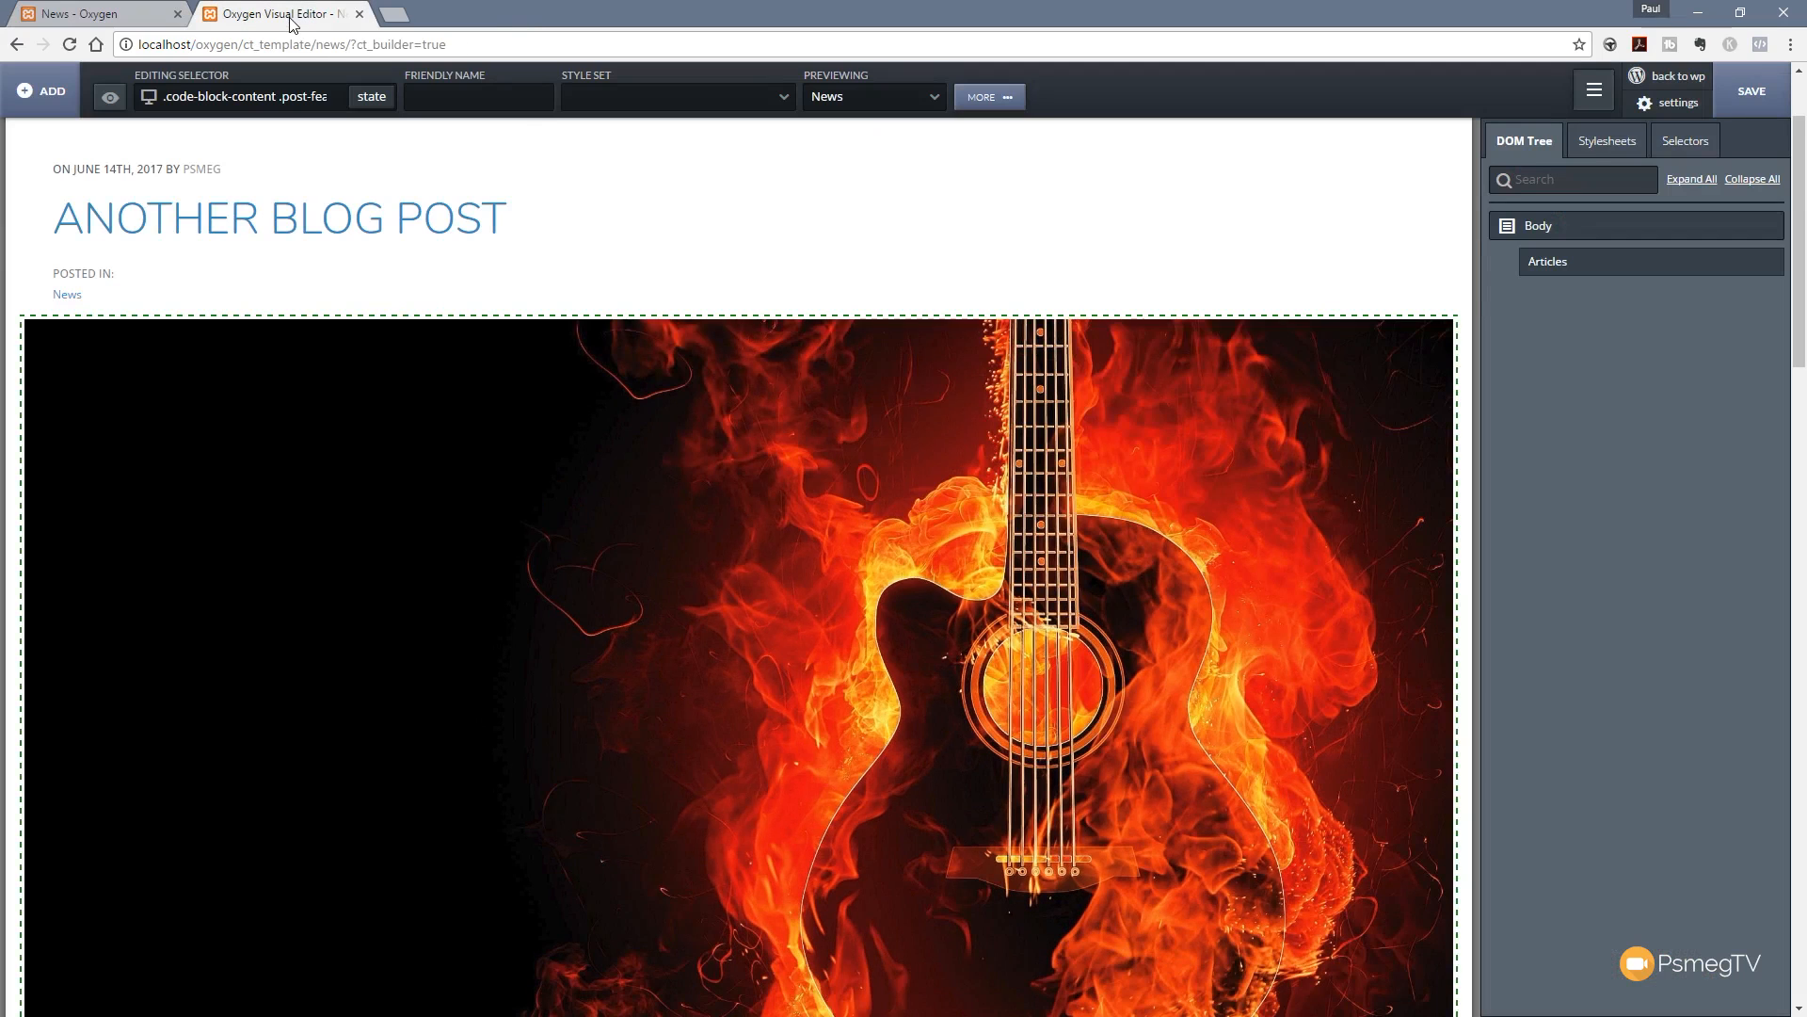
left_click(432, 544)
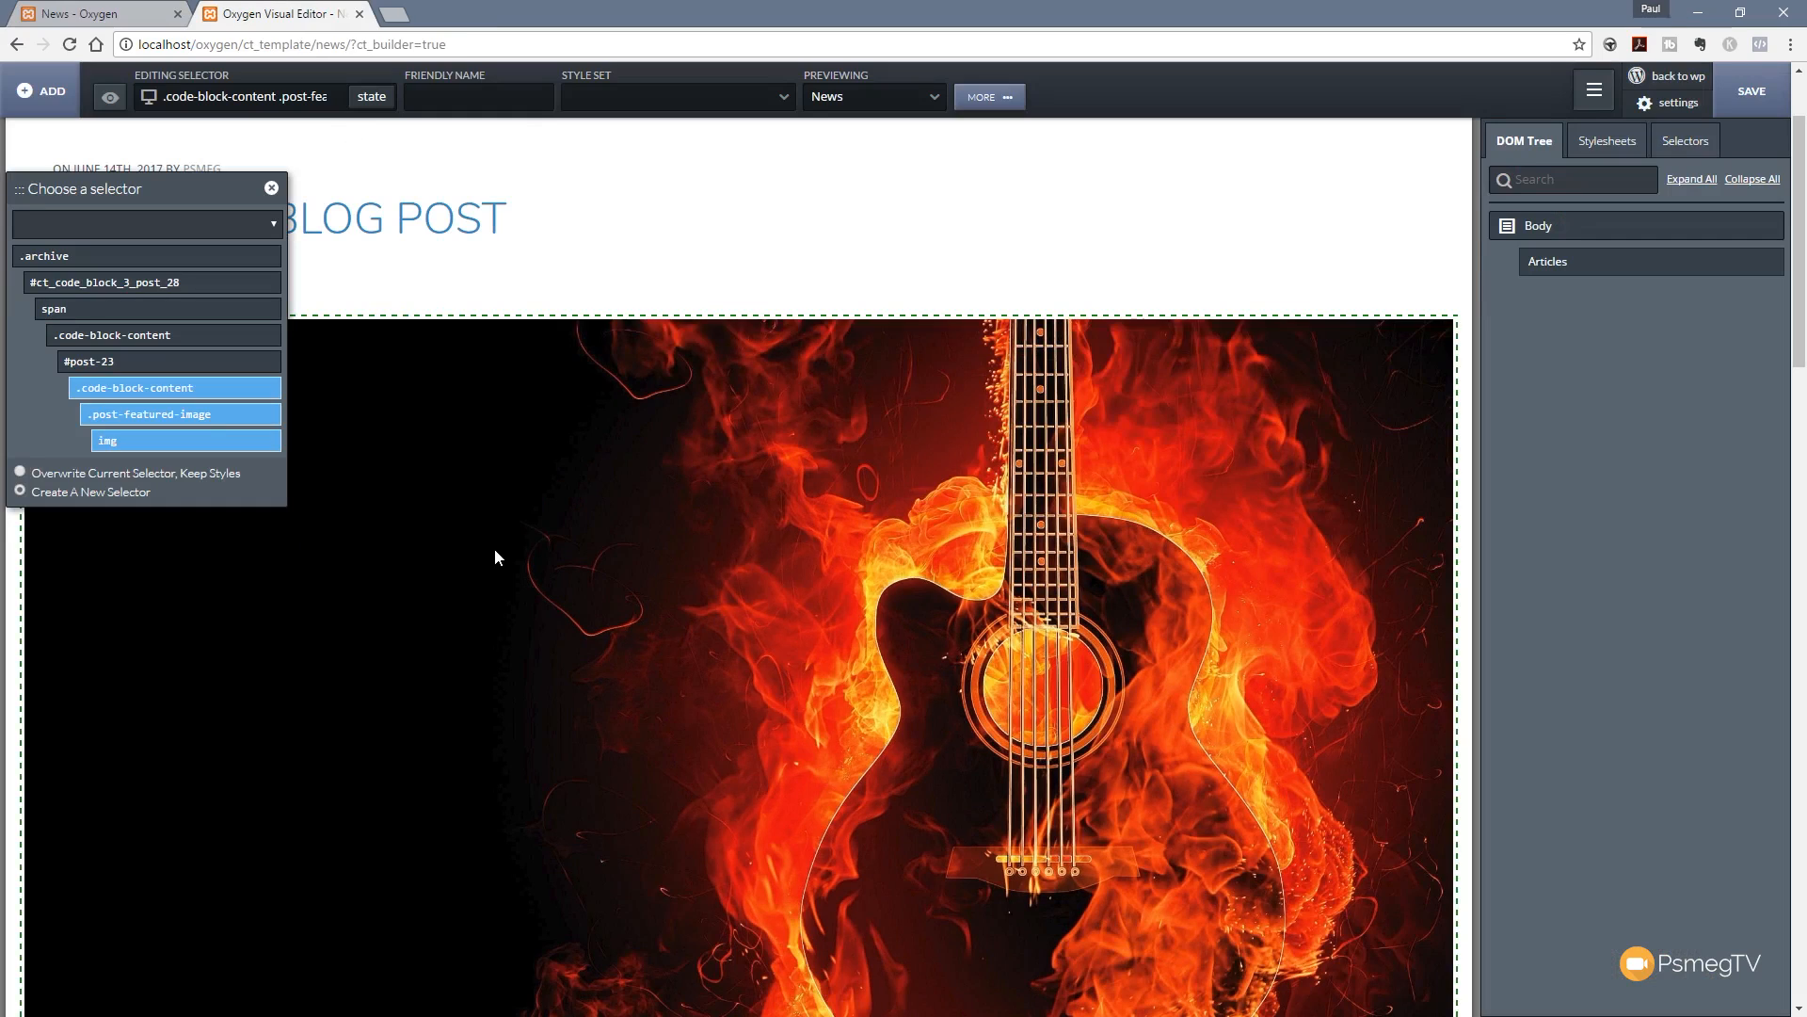
mouse_move(189, 444)
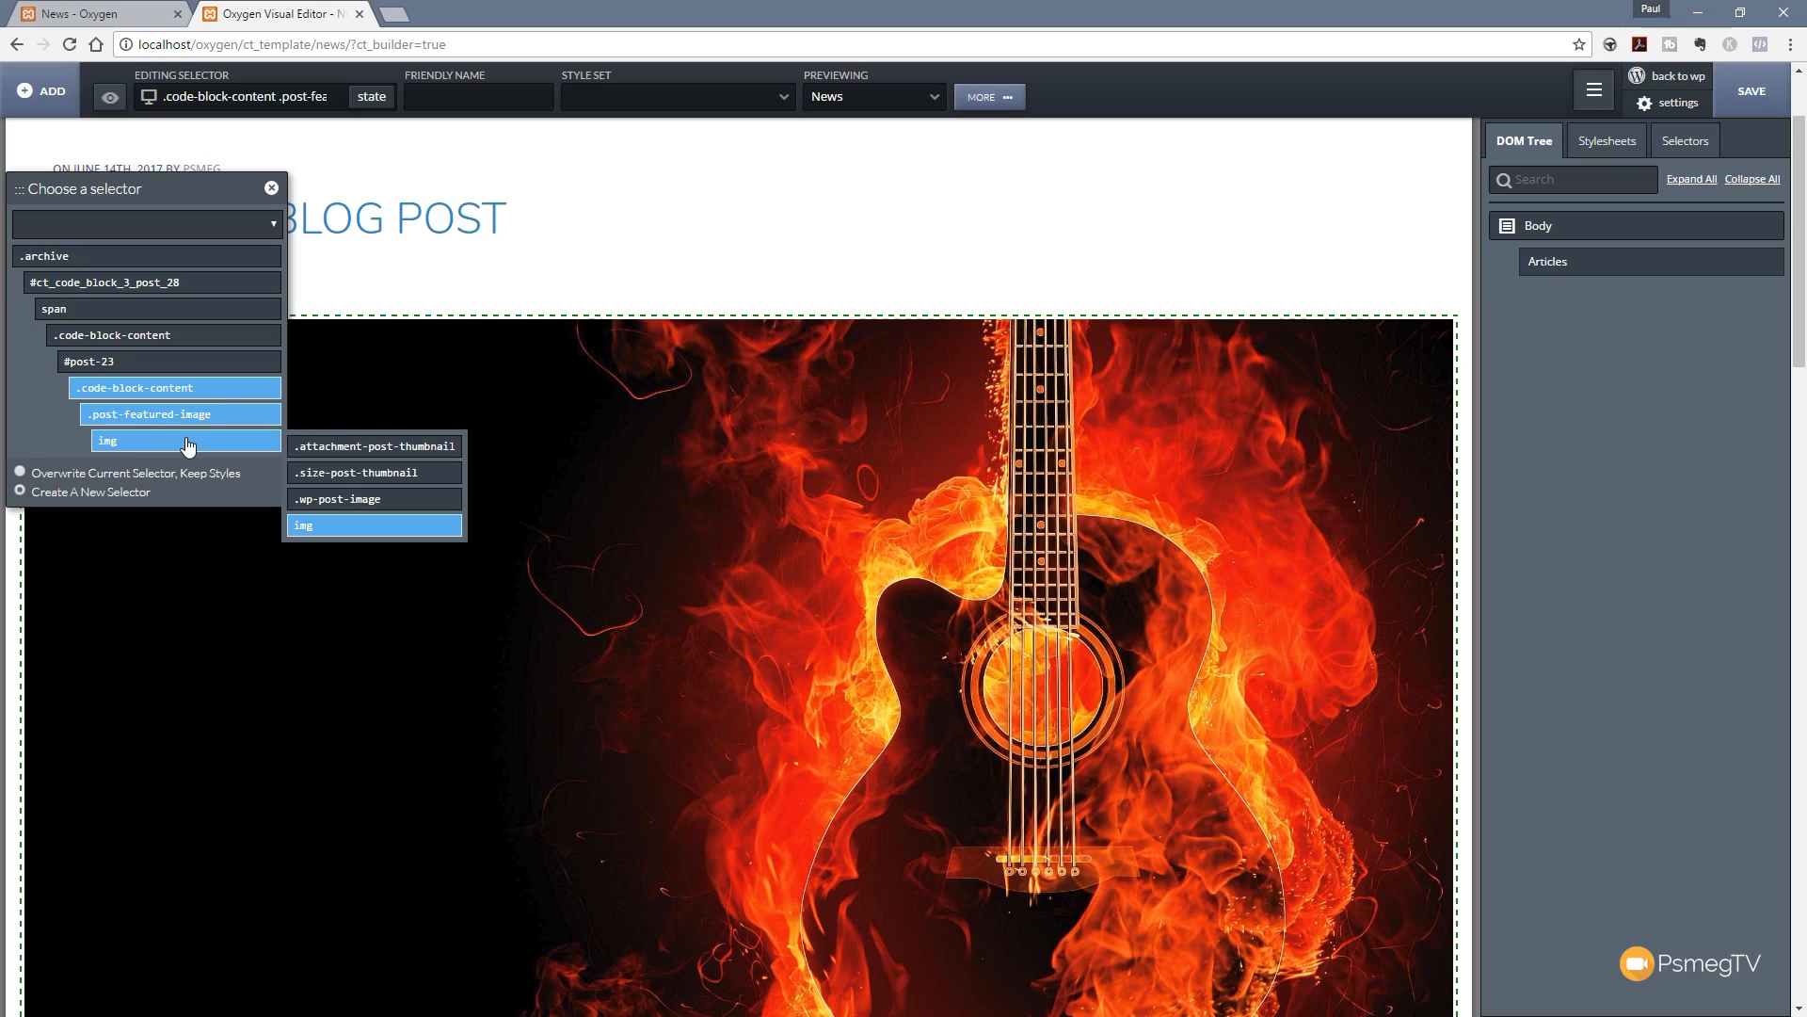
left_click(271, 189)
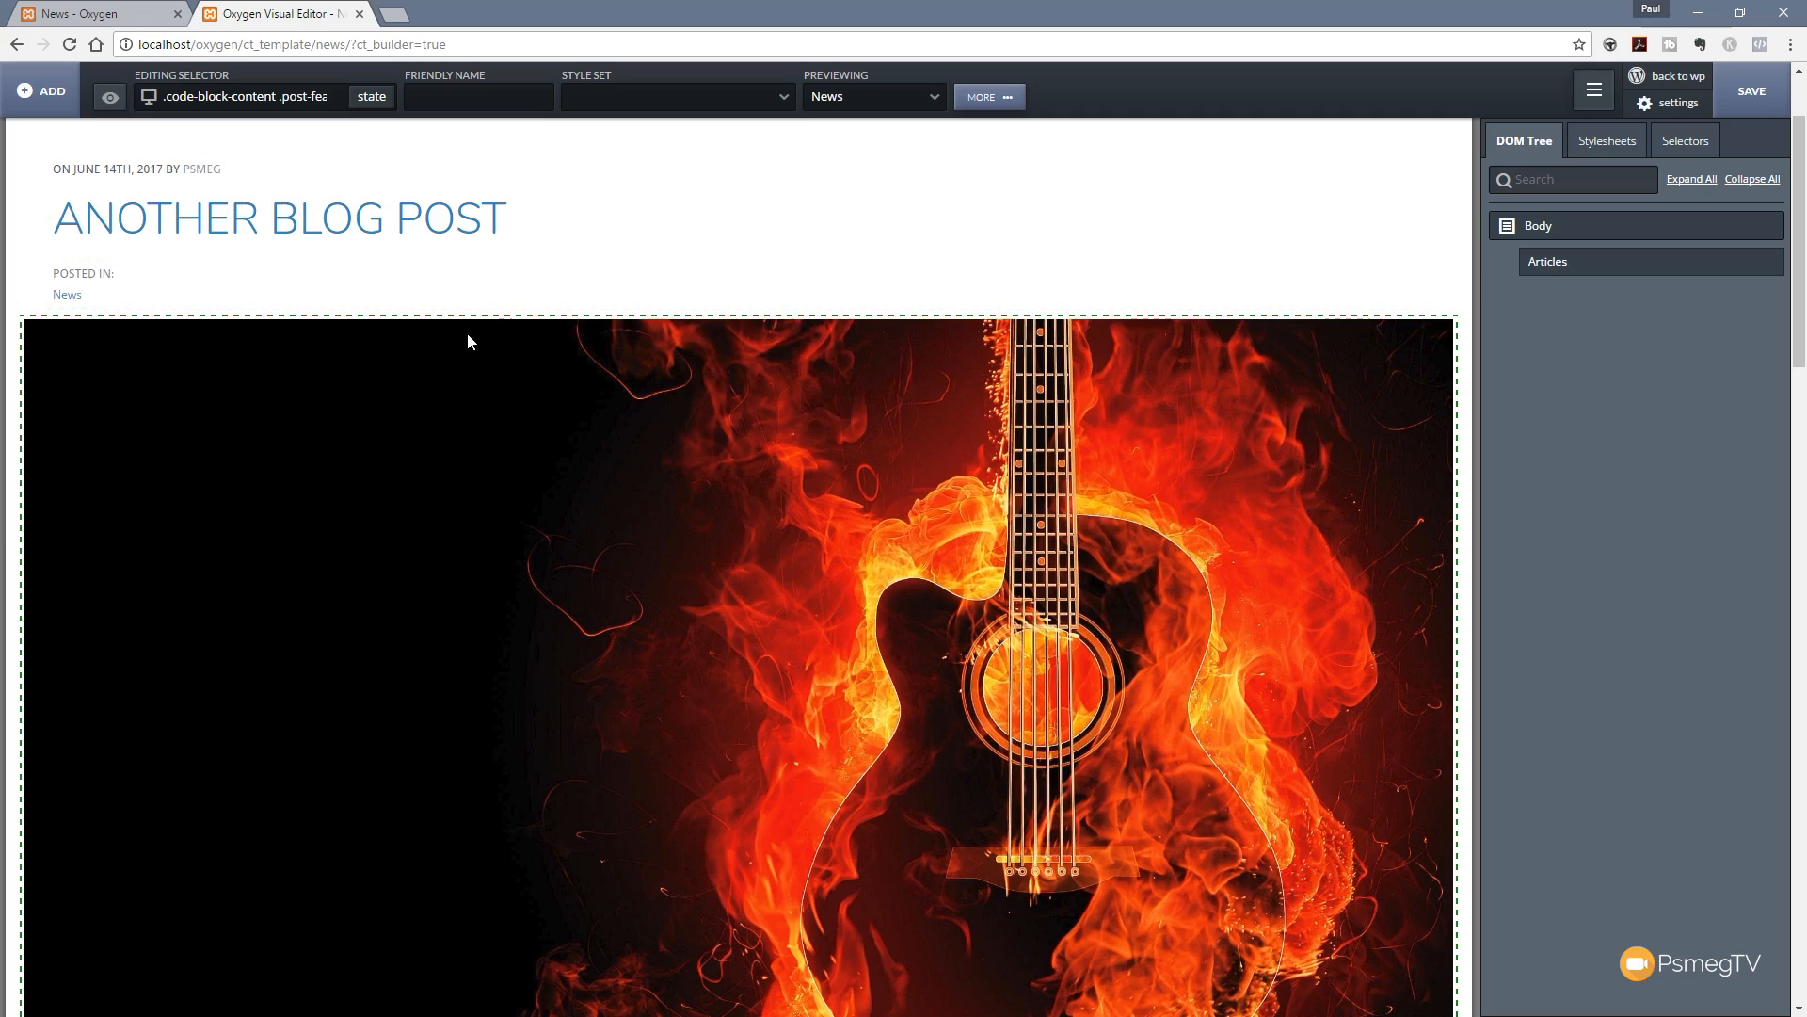
left_click(993, 114)
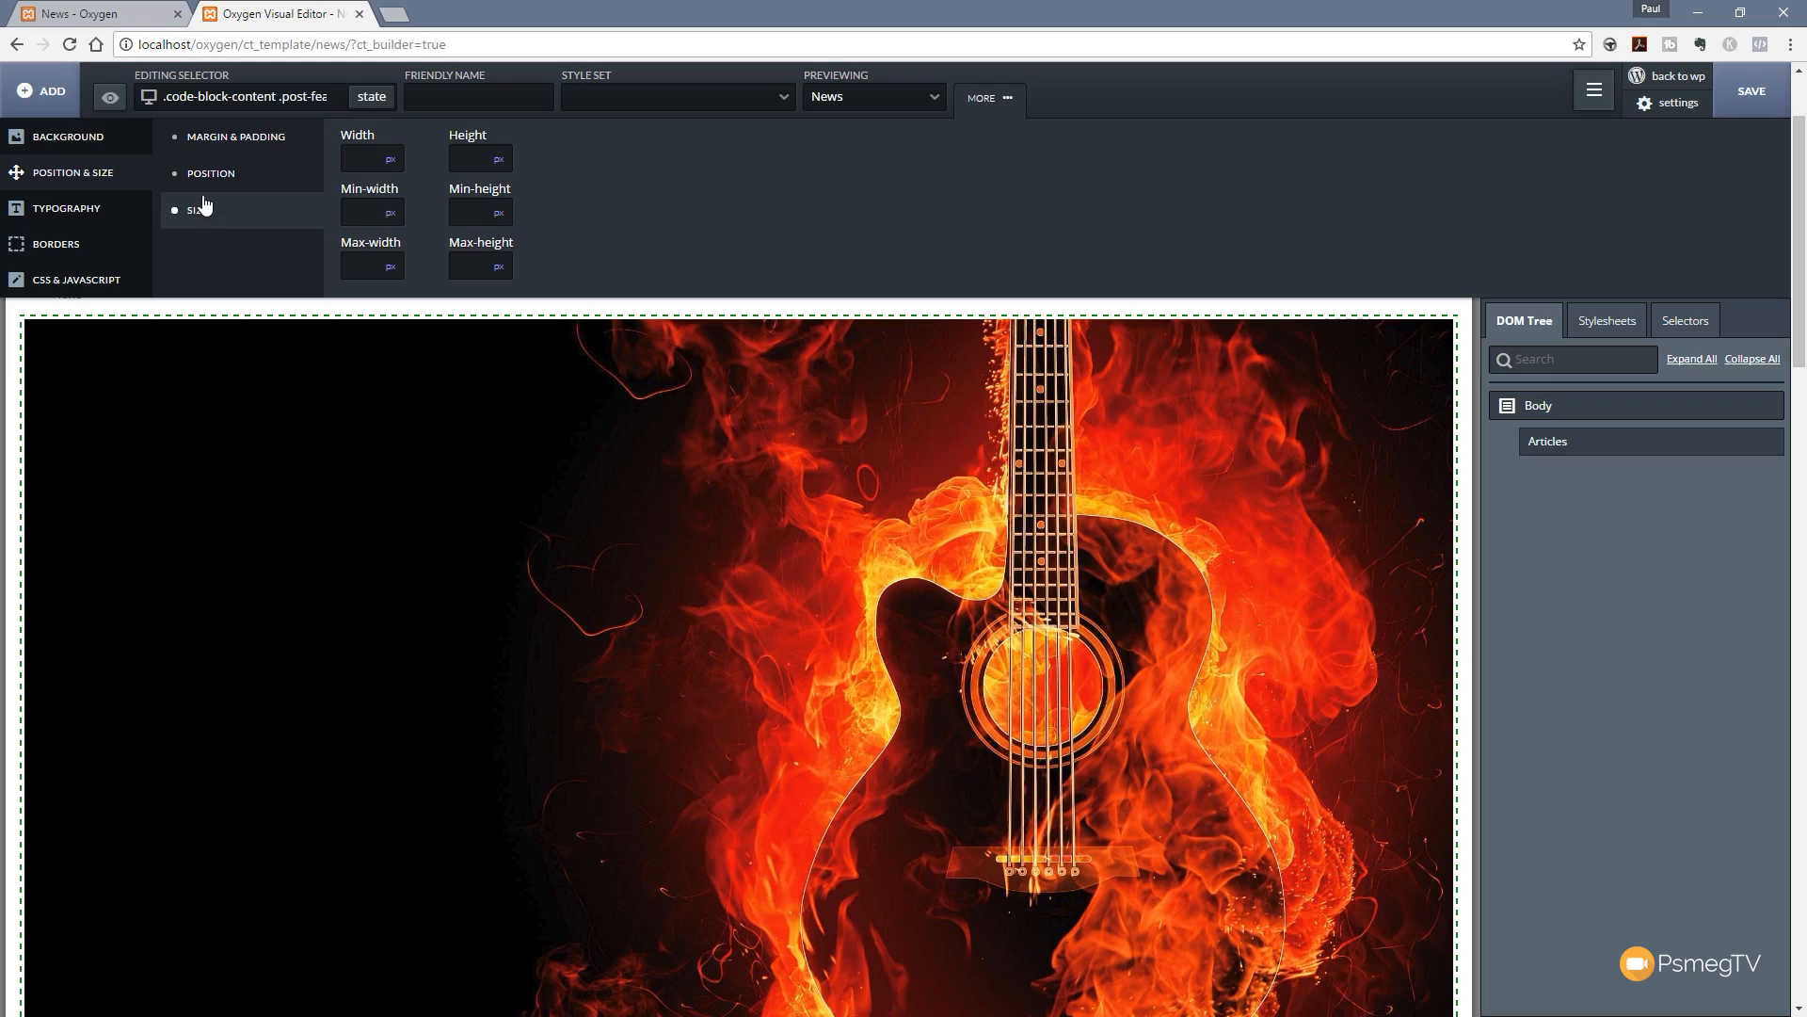
left_click(236, 178)
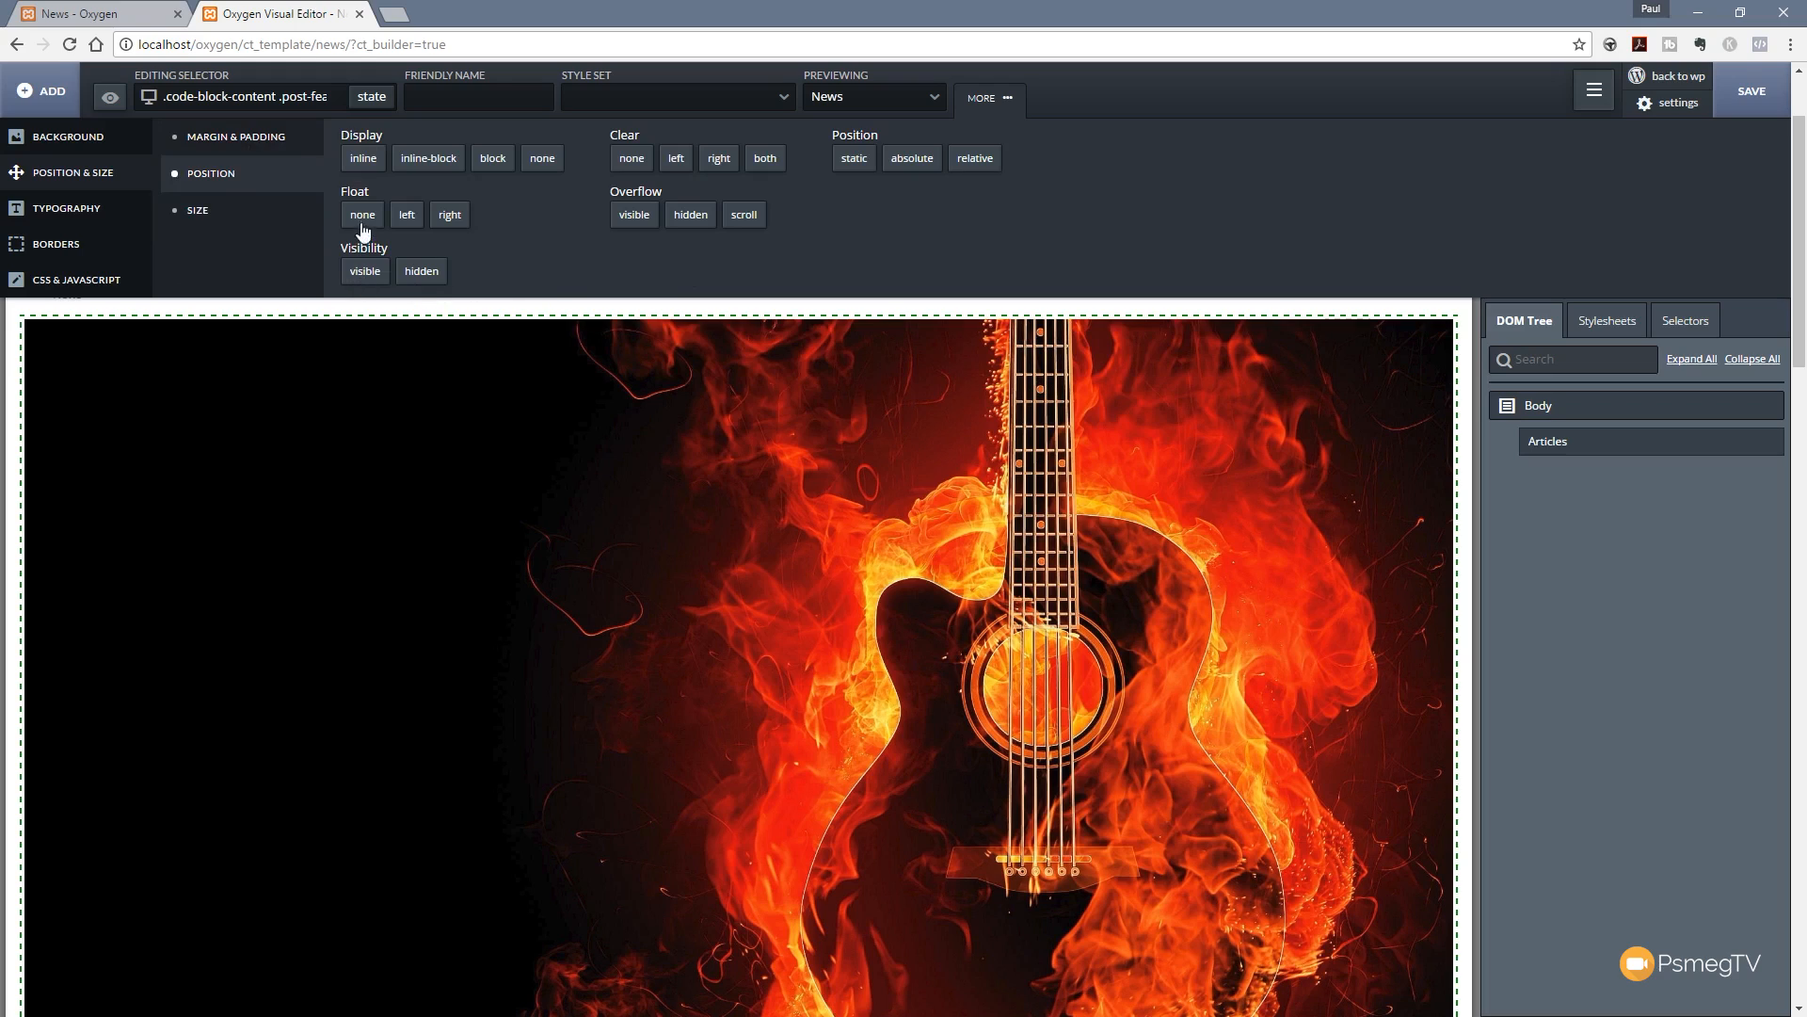
left_click(407, 219)
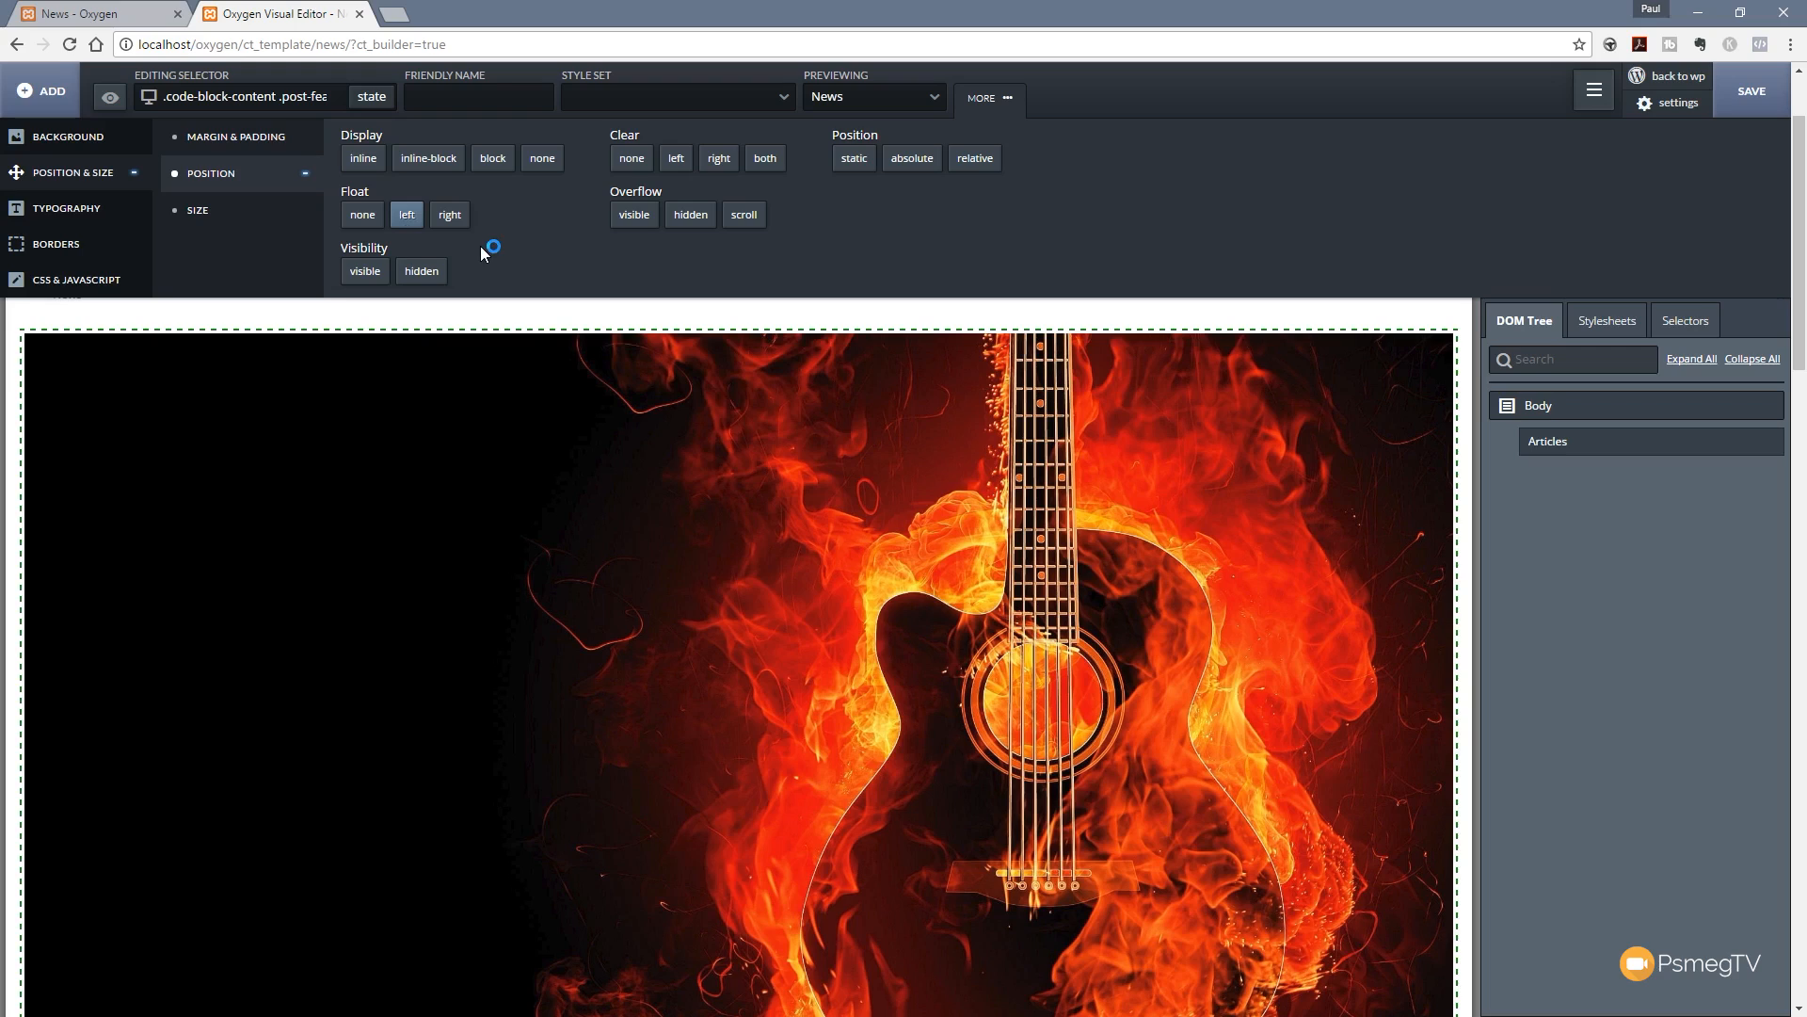
left_click(202, 212)
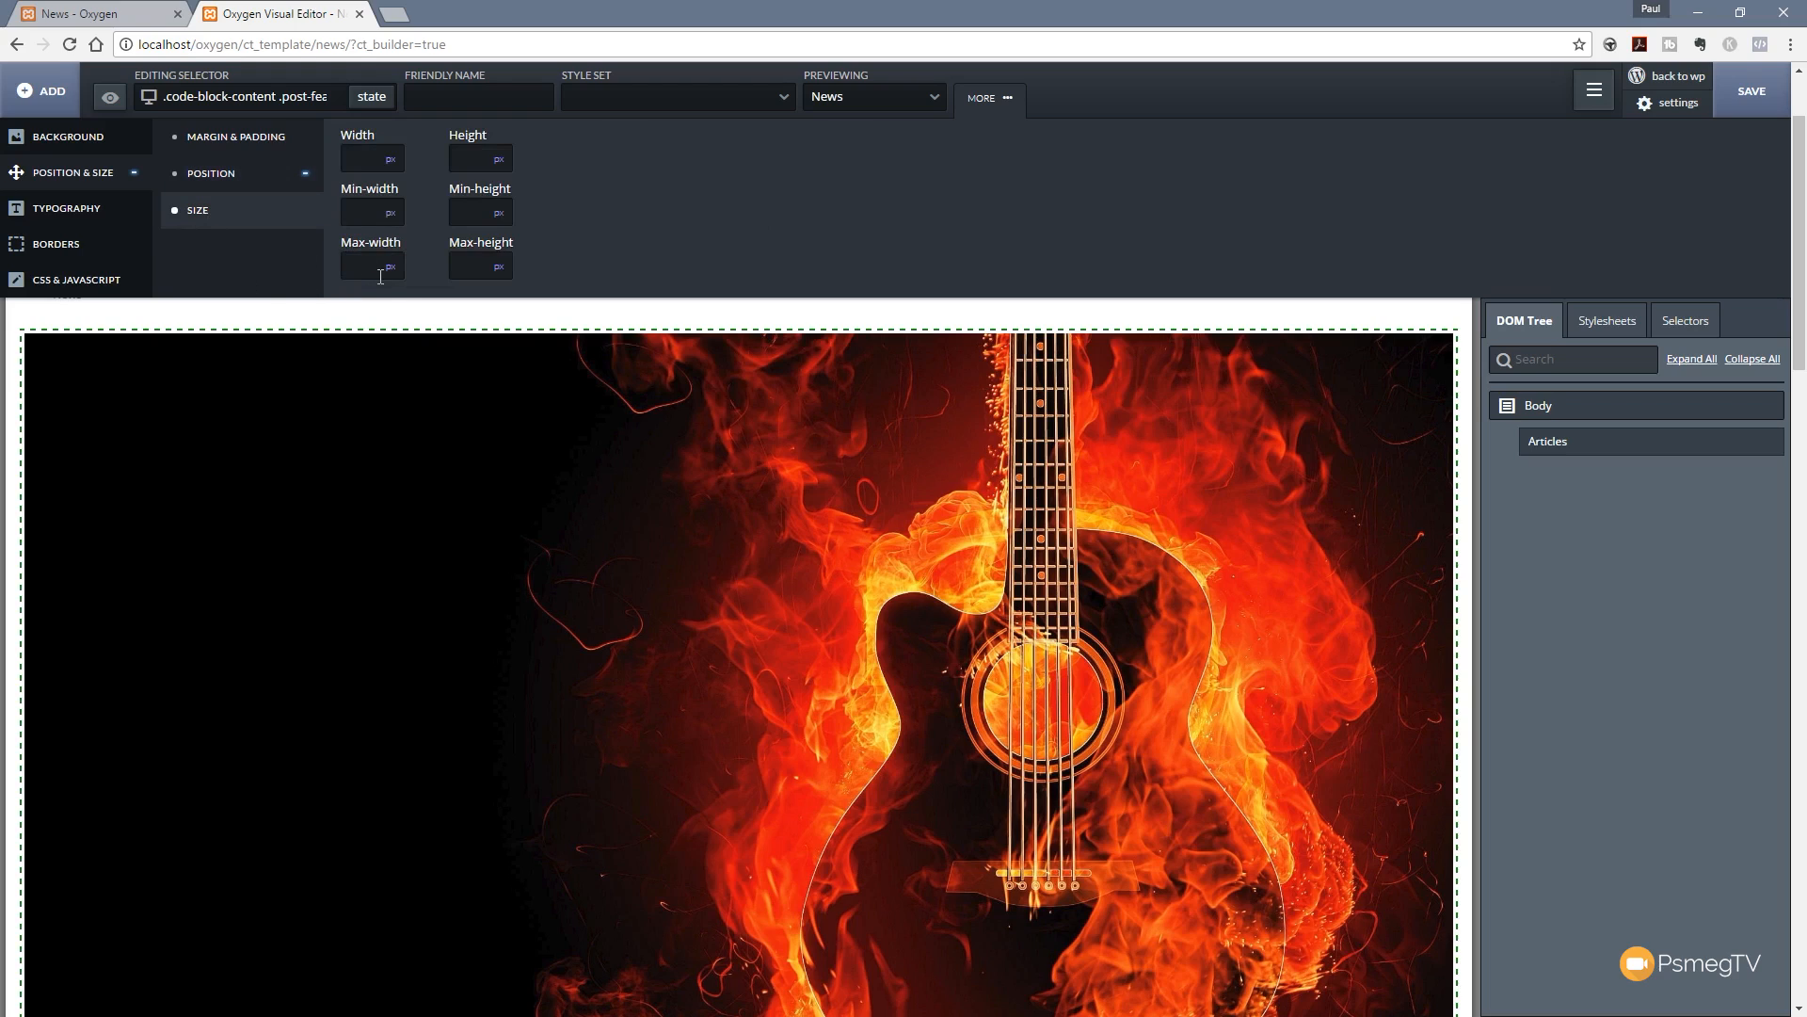
type("500")
Step: Give the featured image margins of 10 px at the top, 50 px on the right and 50 px at the bottom
left_click(258, 142)
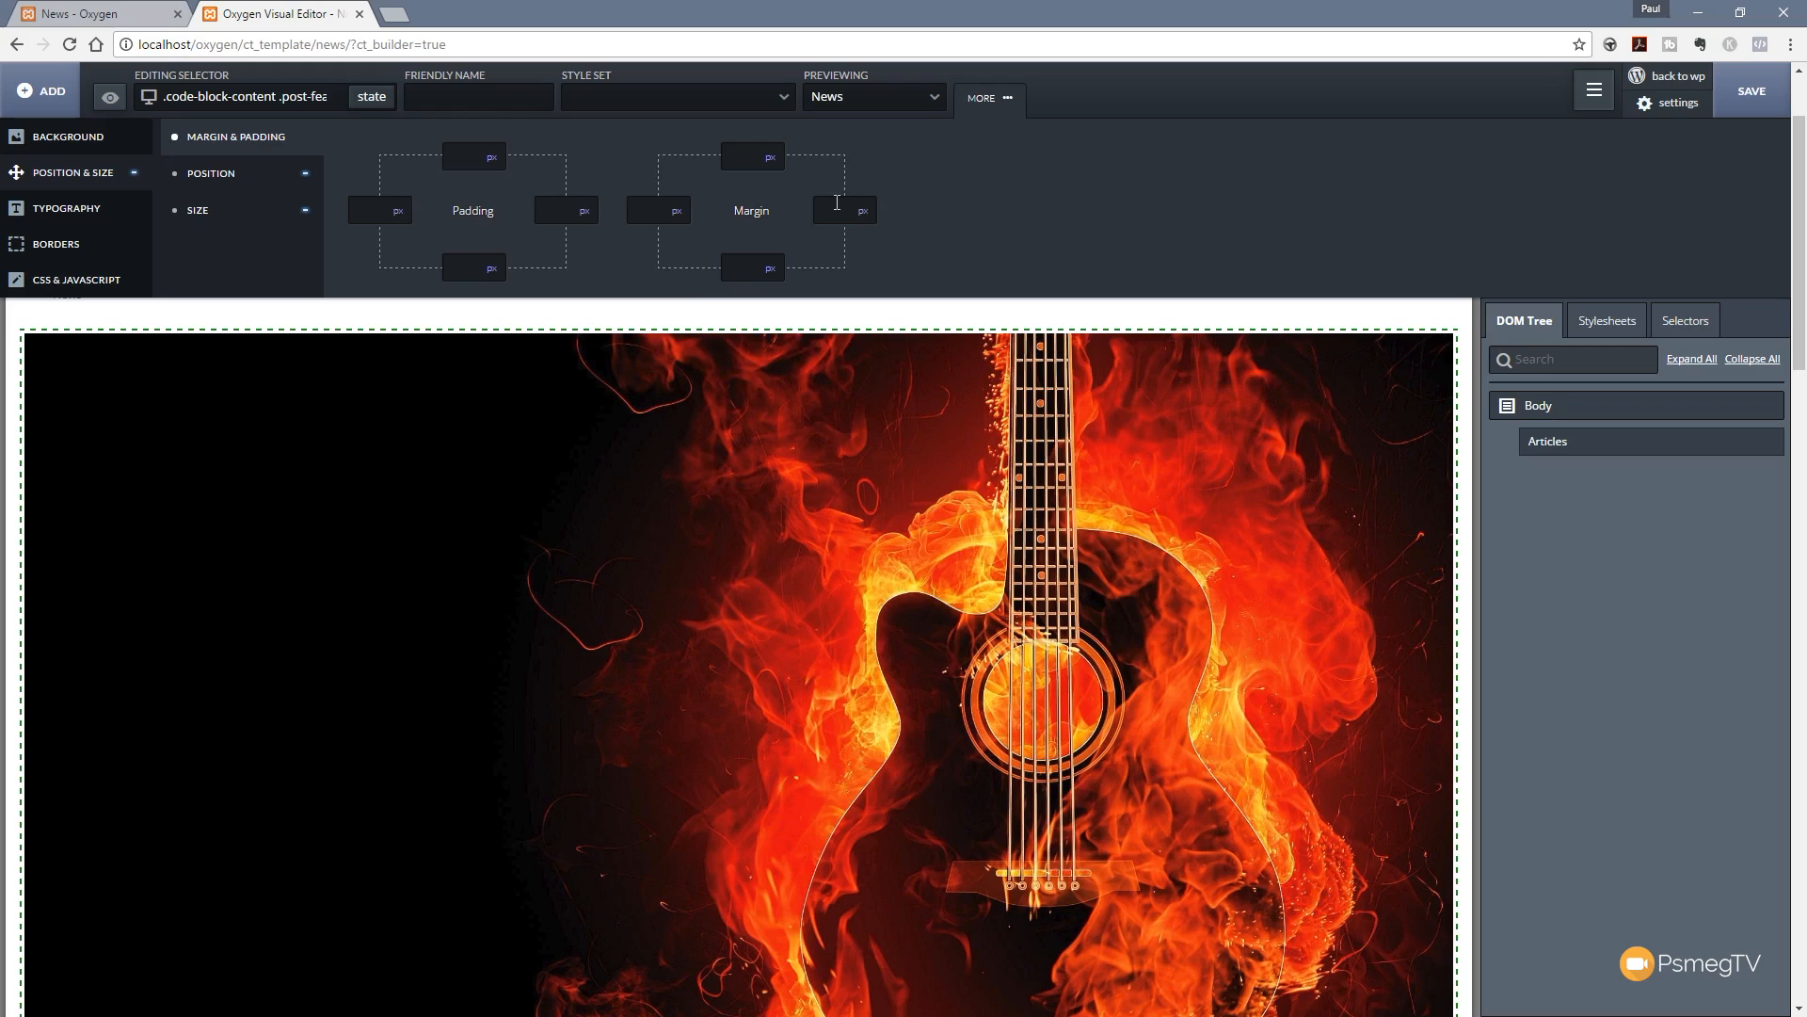
left_click(746, 157)
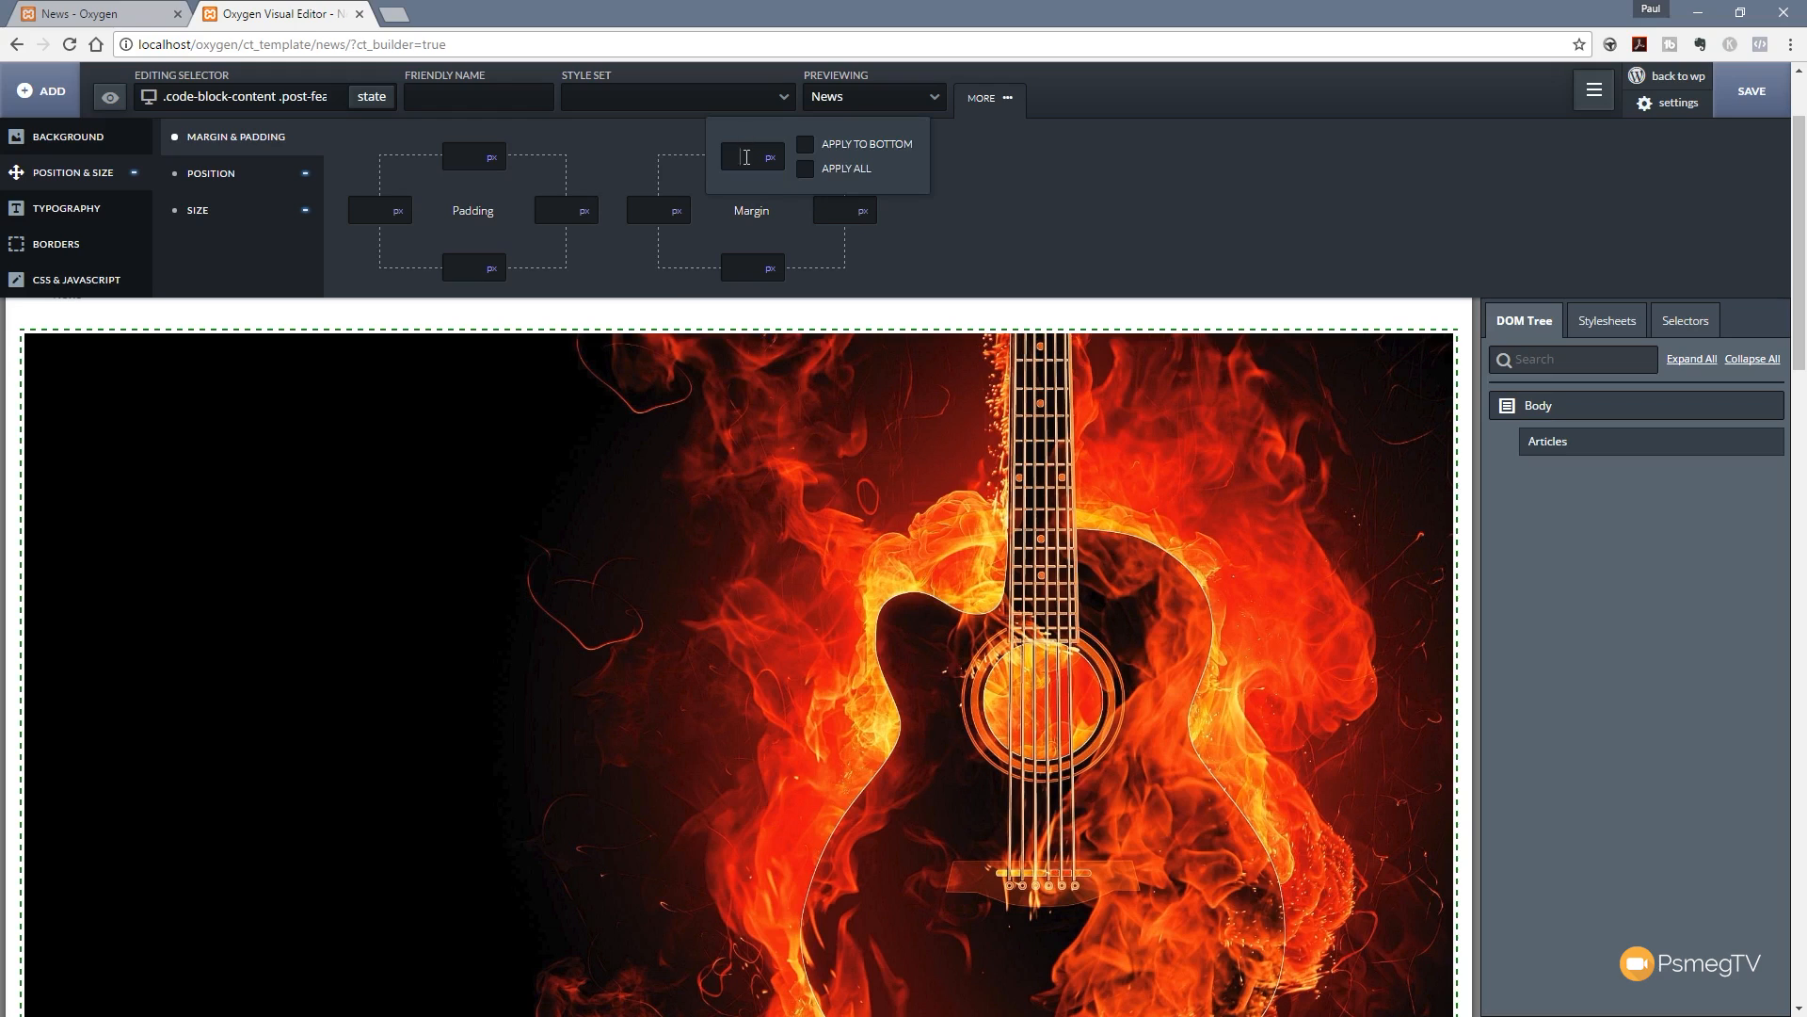
type("10")
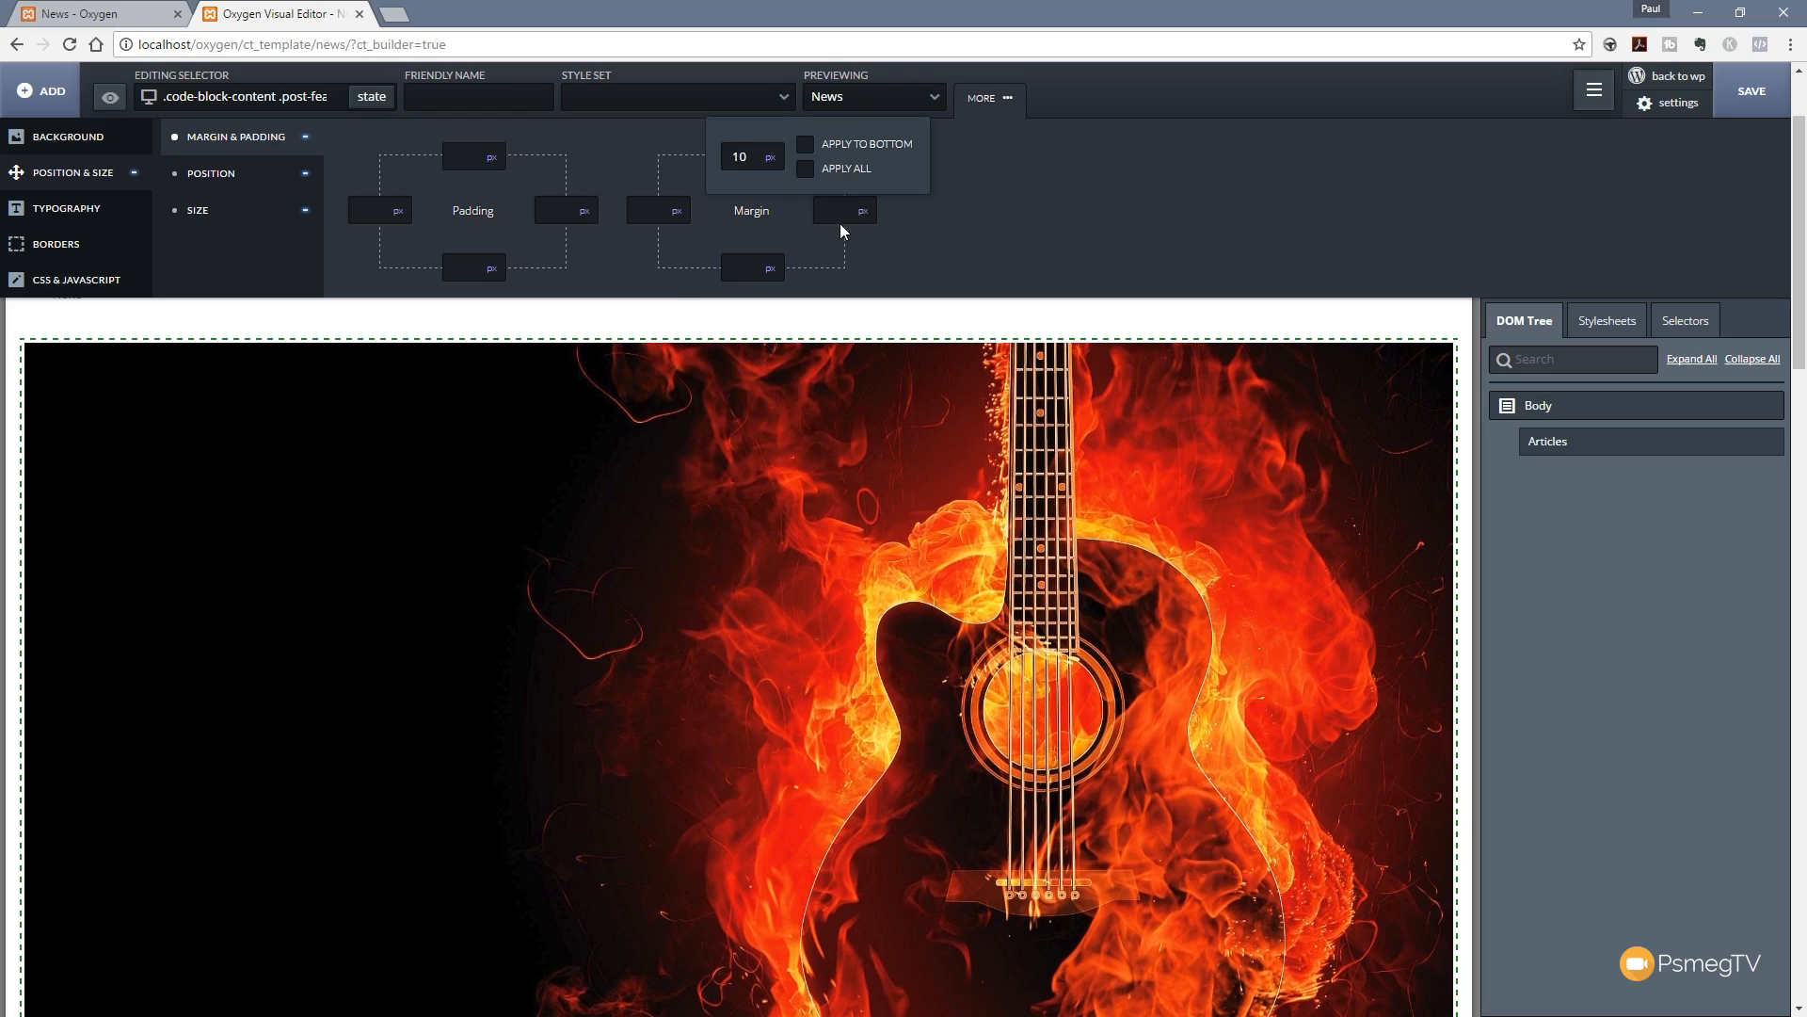
left_click(841, 212)
type("50")
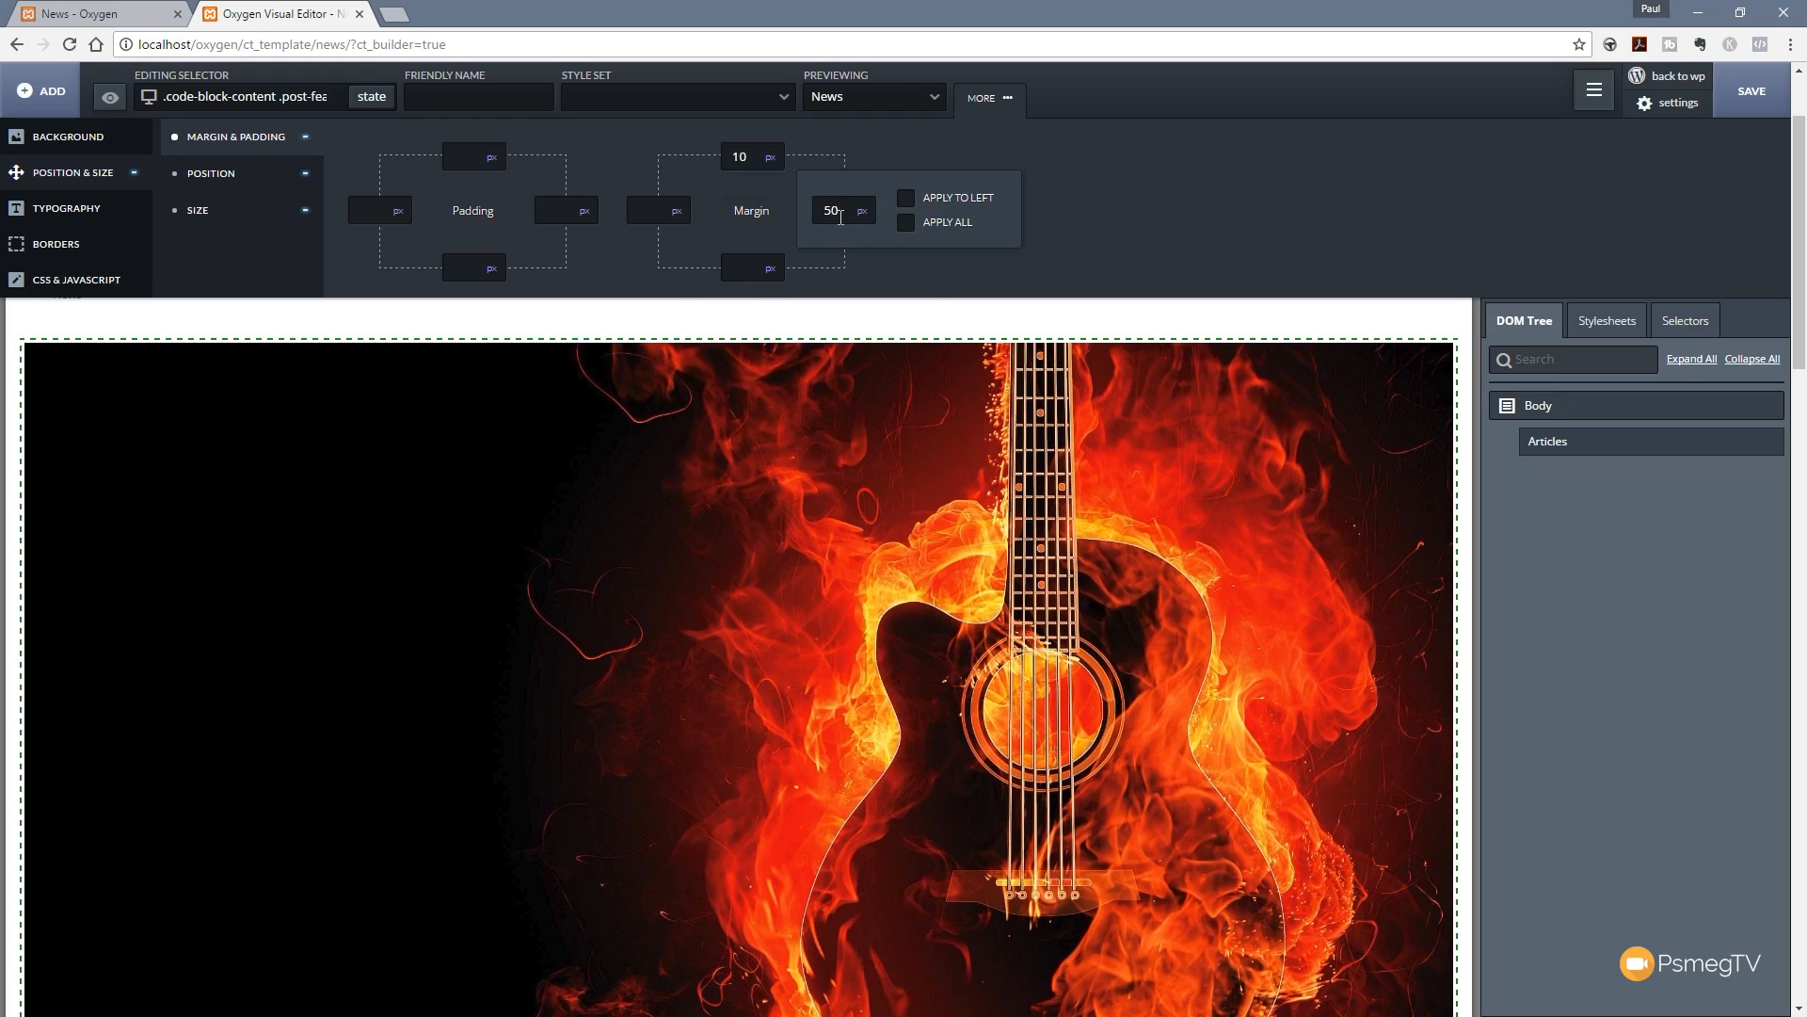
left_click(748, 267)
type("50")
left_click(1002, 239)
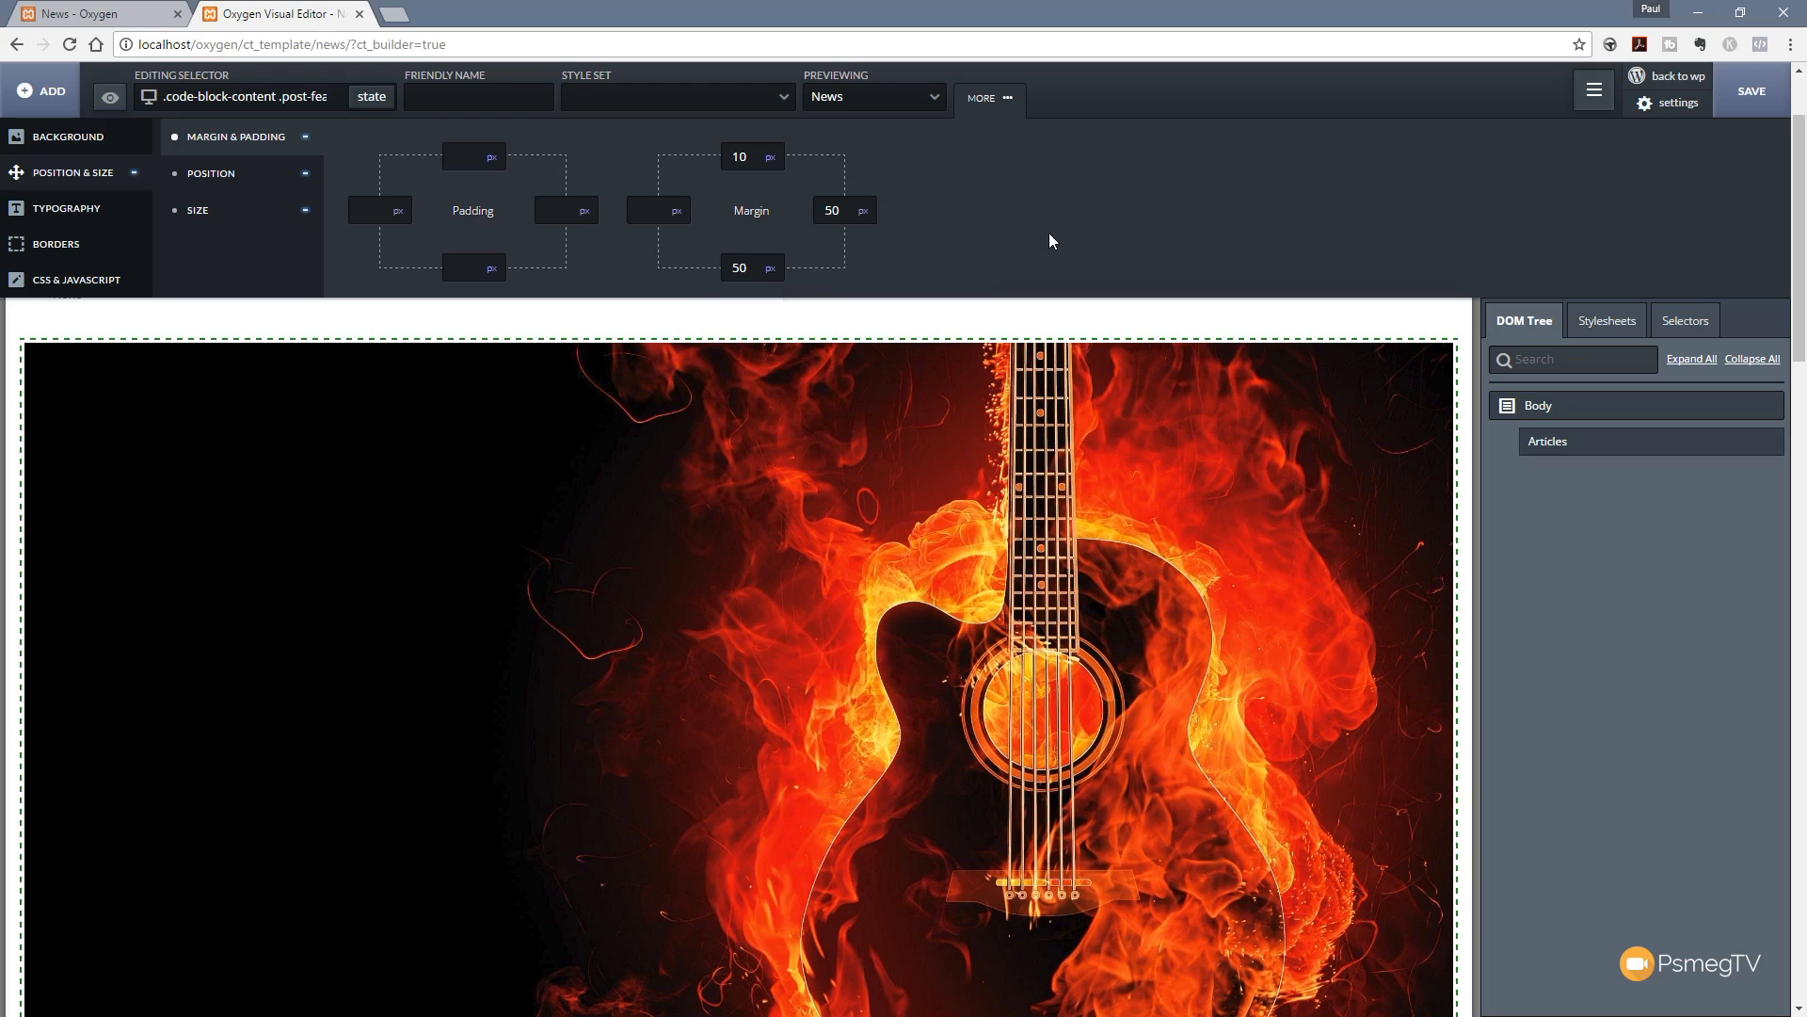
Step: Save the News template and reload the live News page to check the featured image styling
left_click(1759, 102)
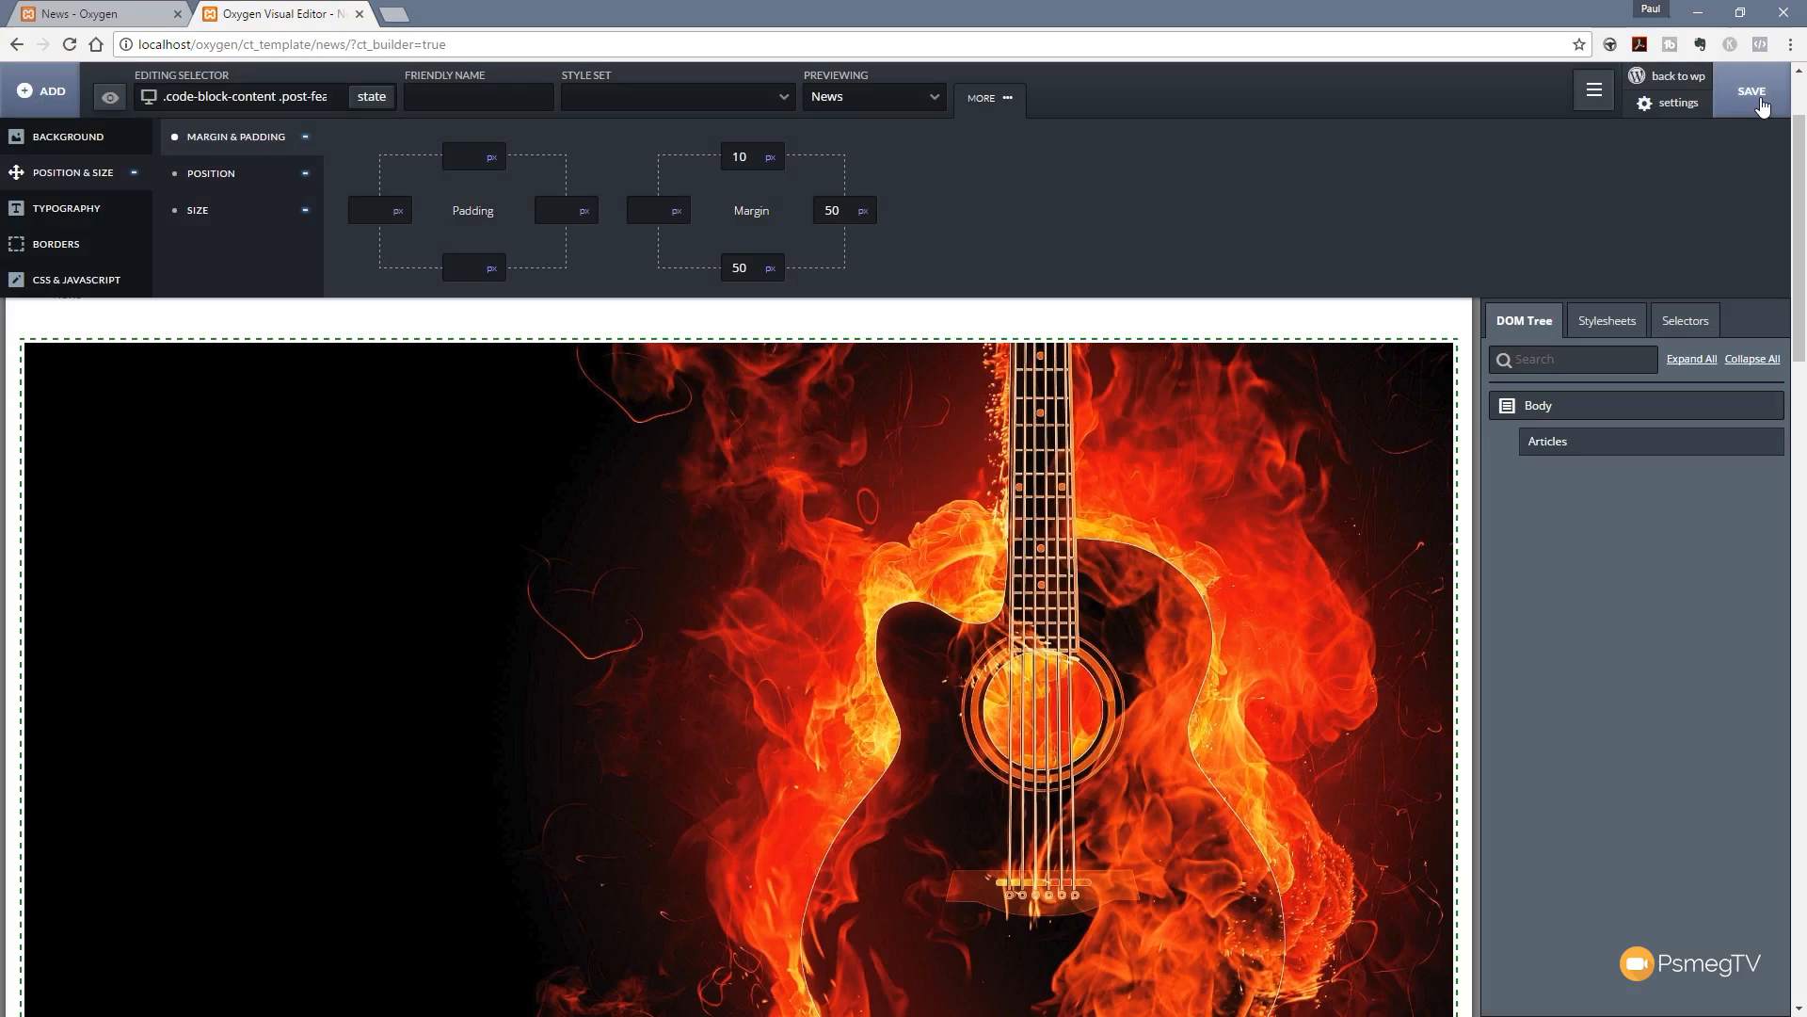
left_click(126, 17)
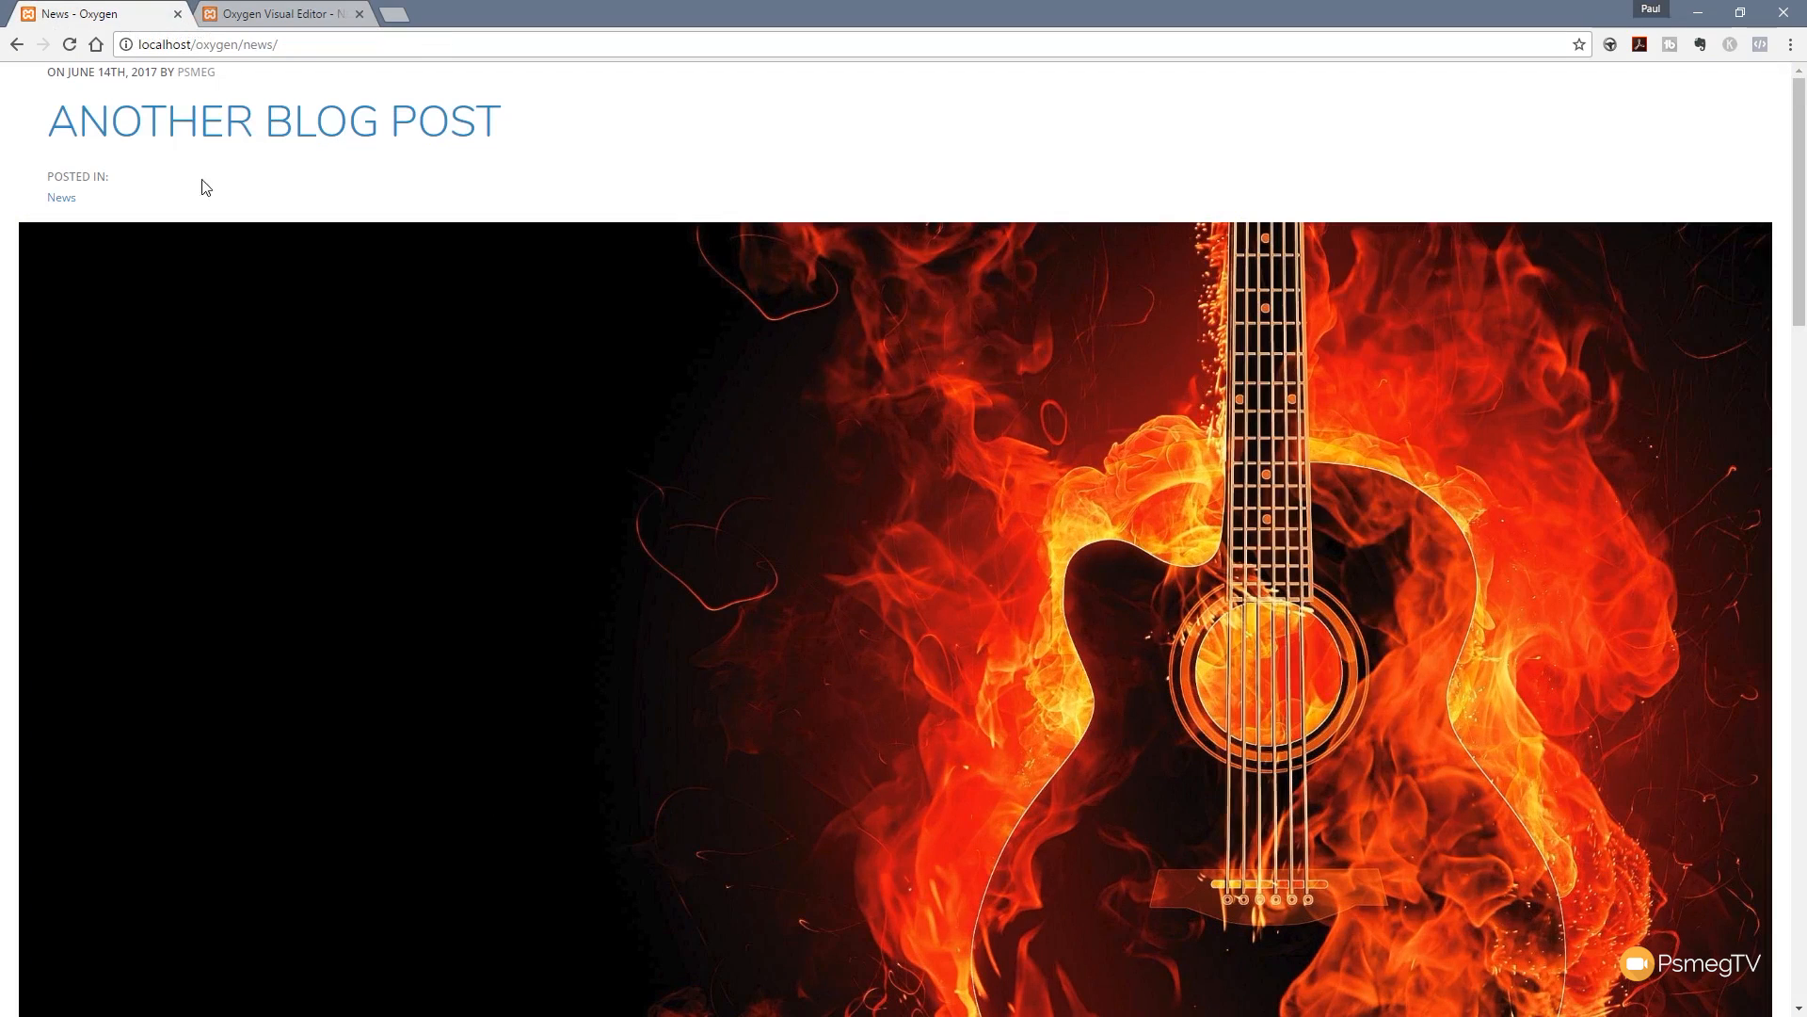
left_click(66, 46)
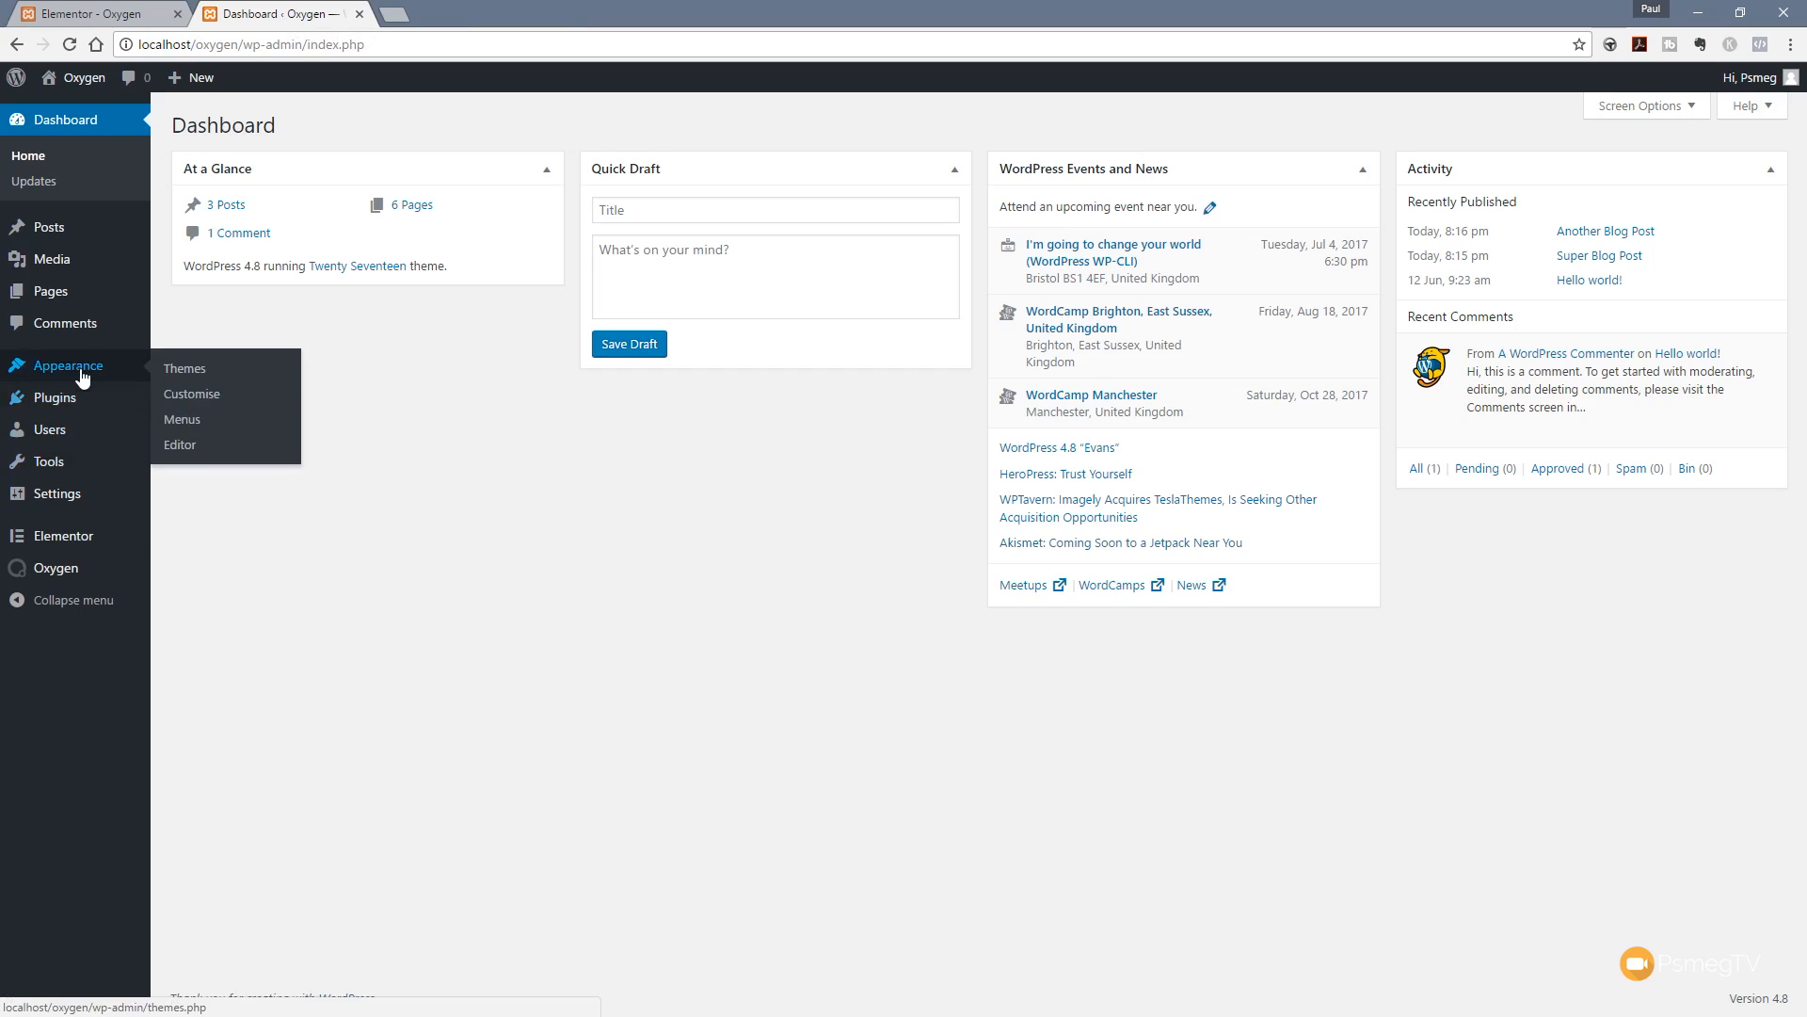
Step: Open the Elementor page from the WordPress page list in the Oxygen visual editor
left_click(184, 295)
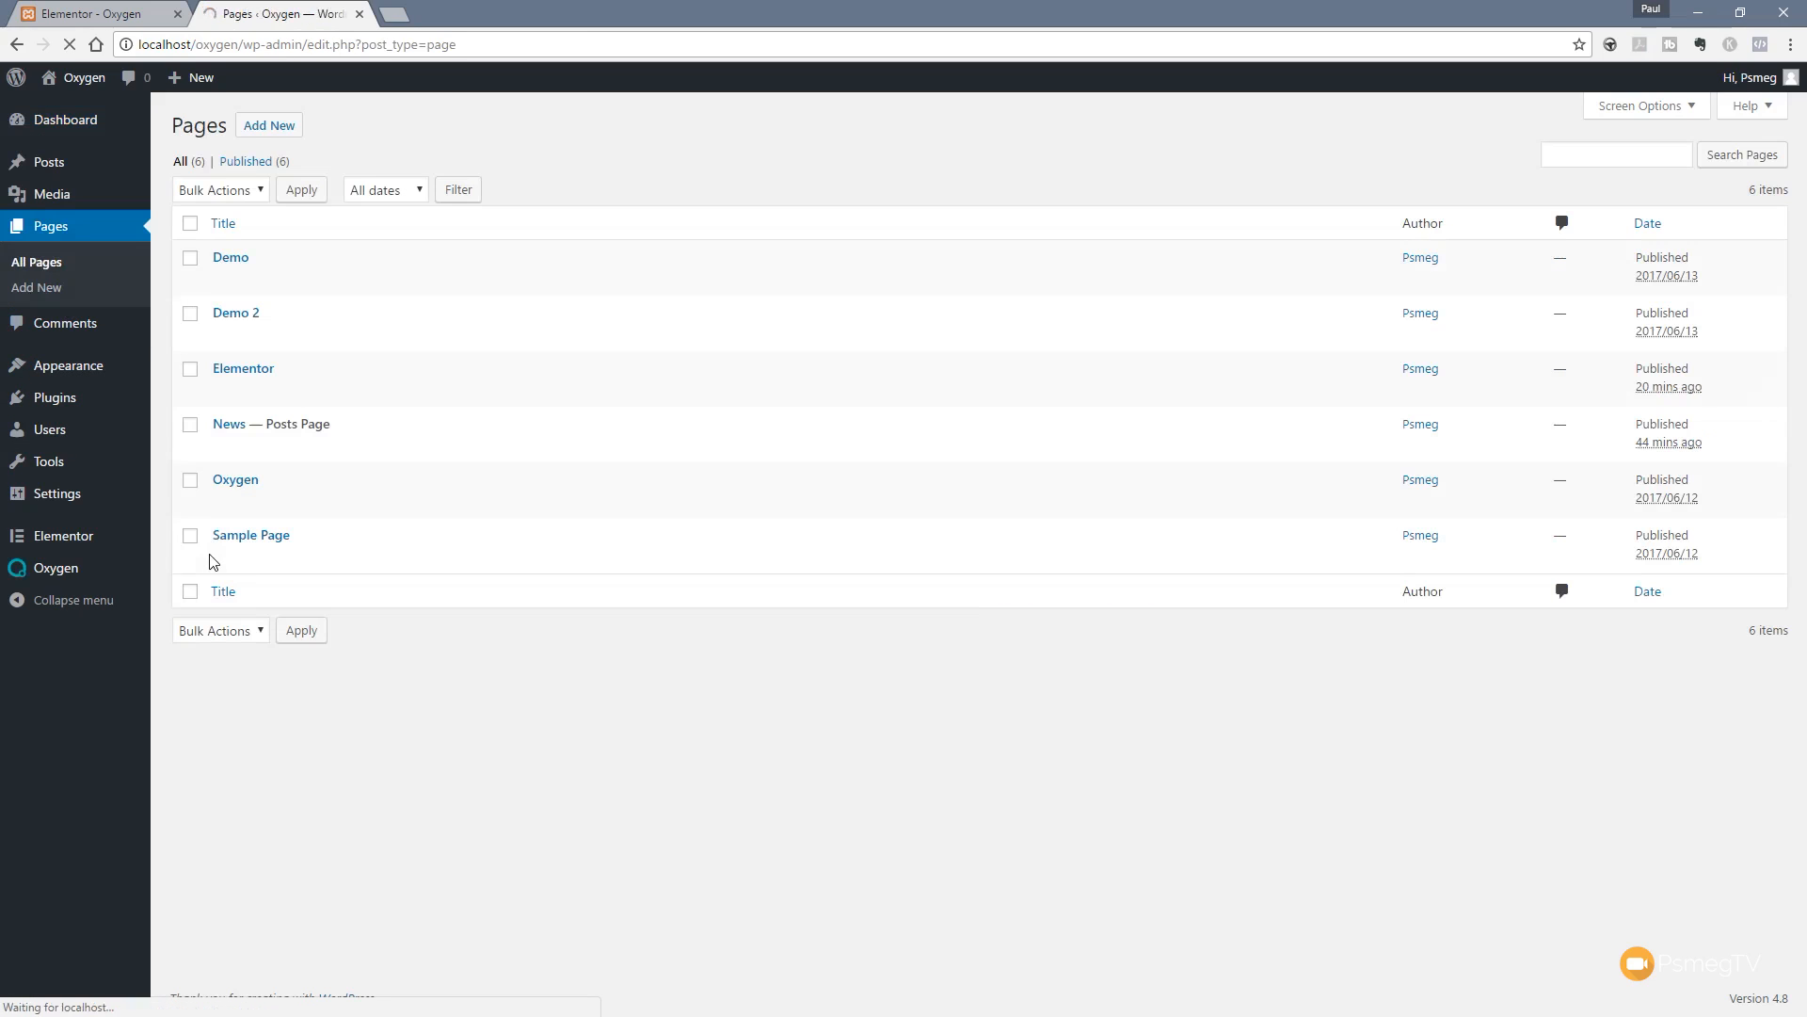
left_click(241, 372)
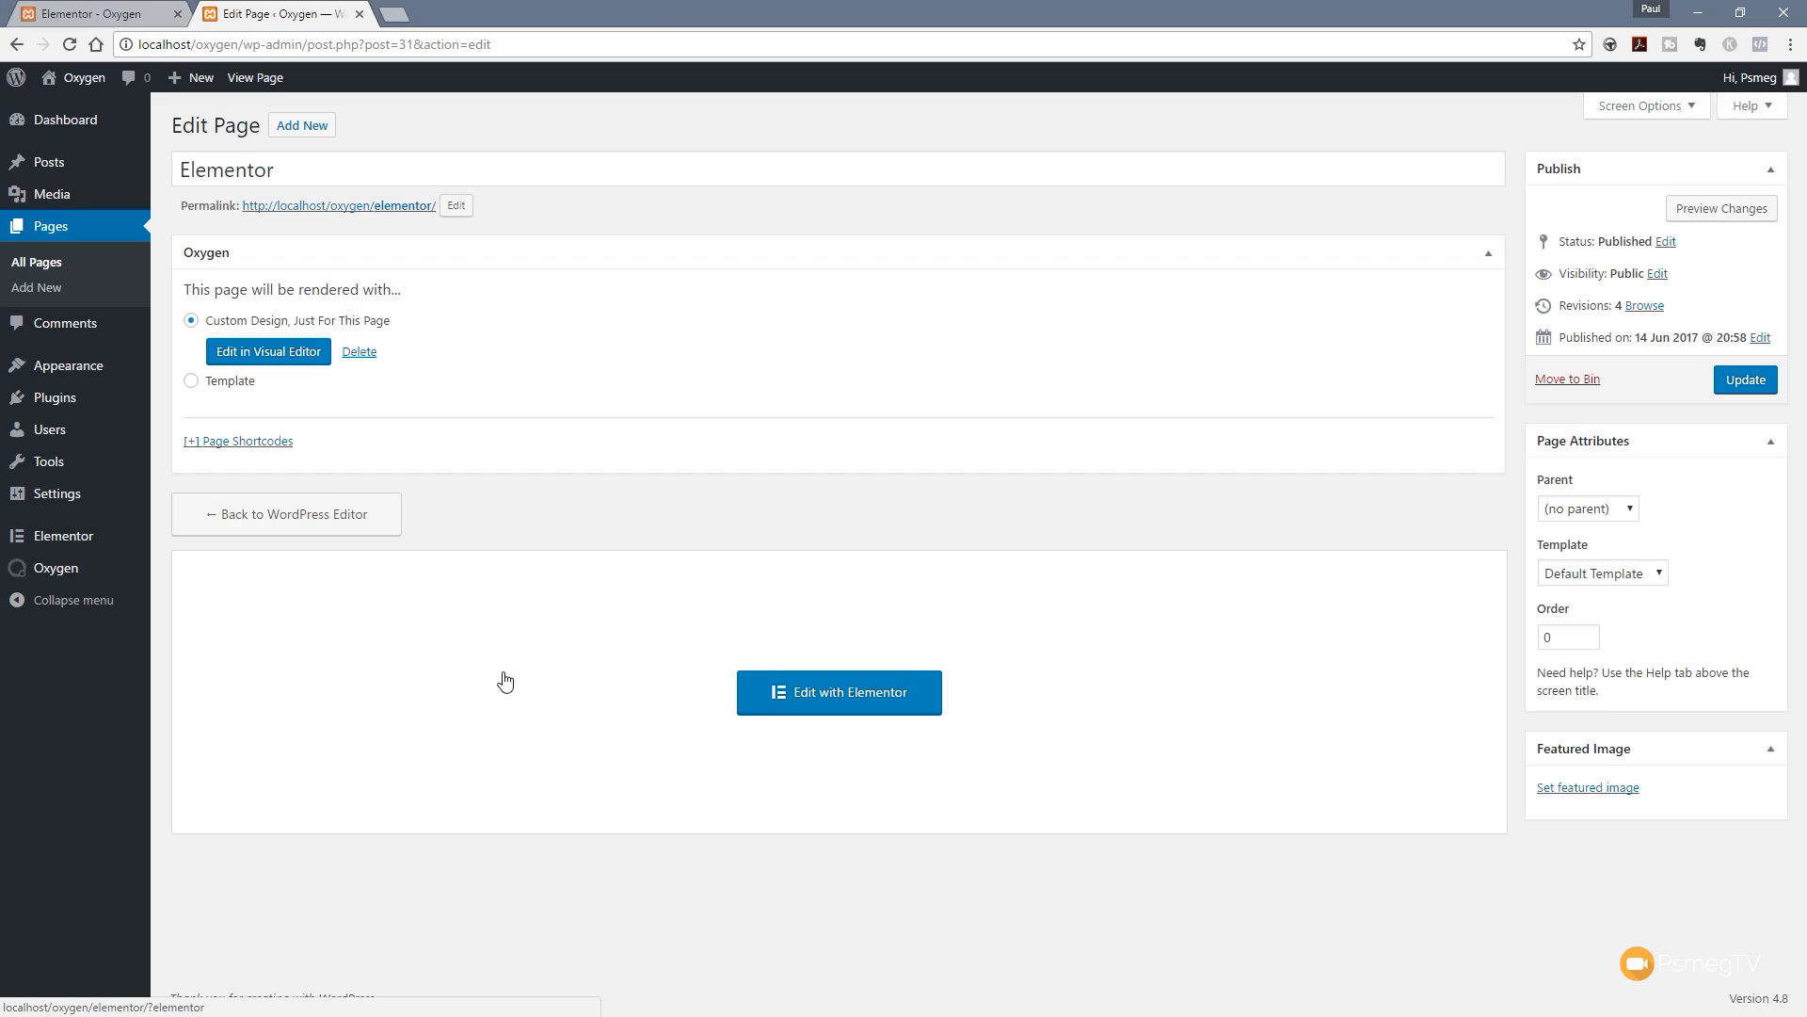
left_click(285, 362)
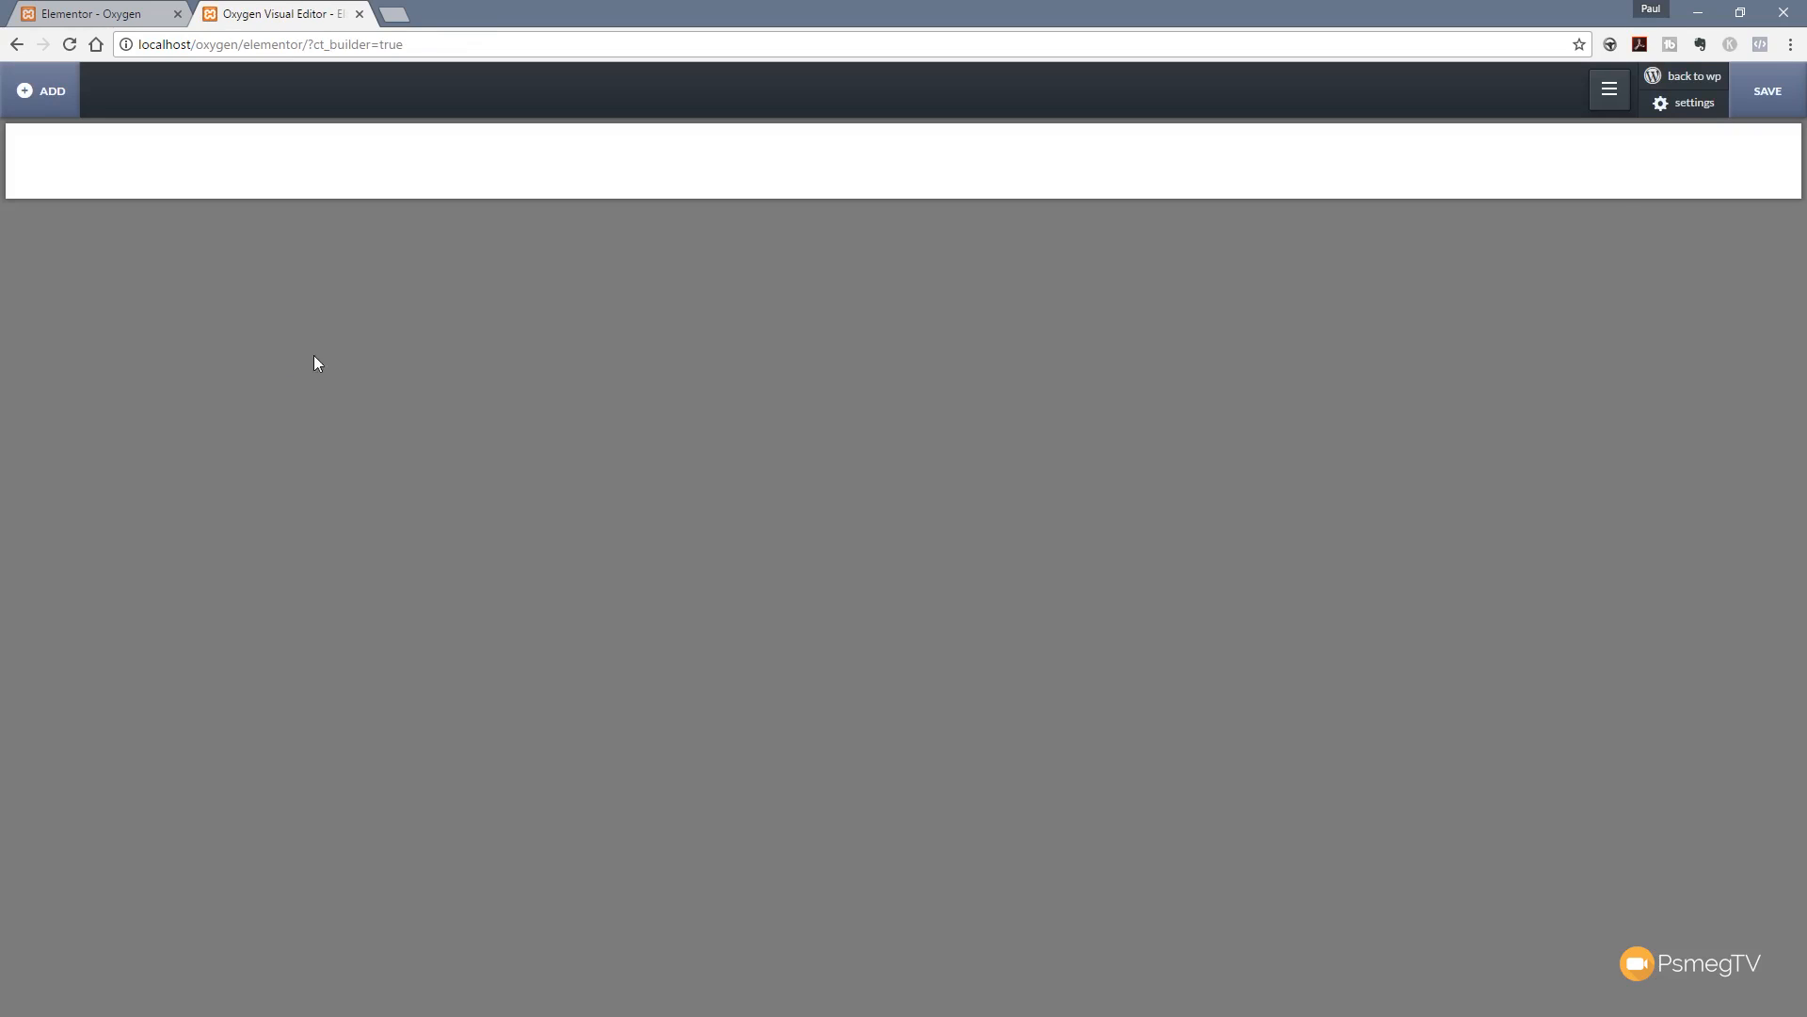
Step: Show the page's DOM tree and add the Header - Style 3 component to the Elementor page
left_click(1608, 90)
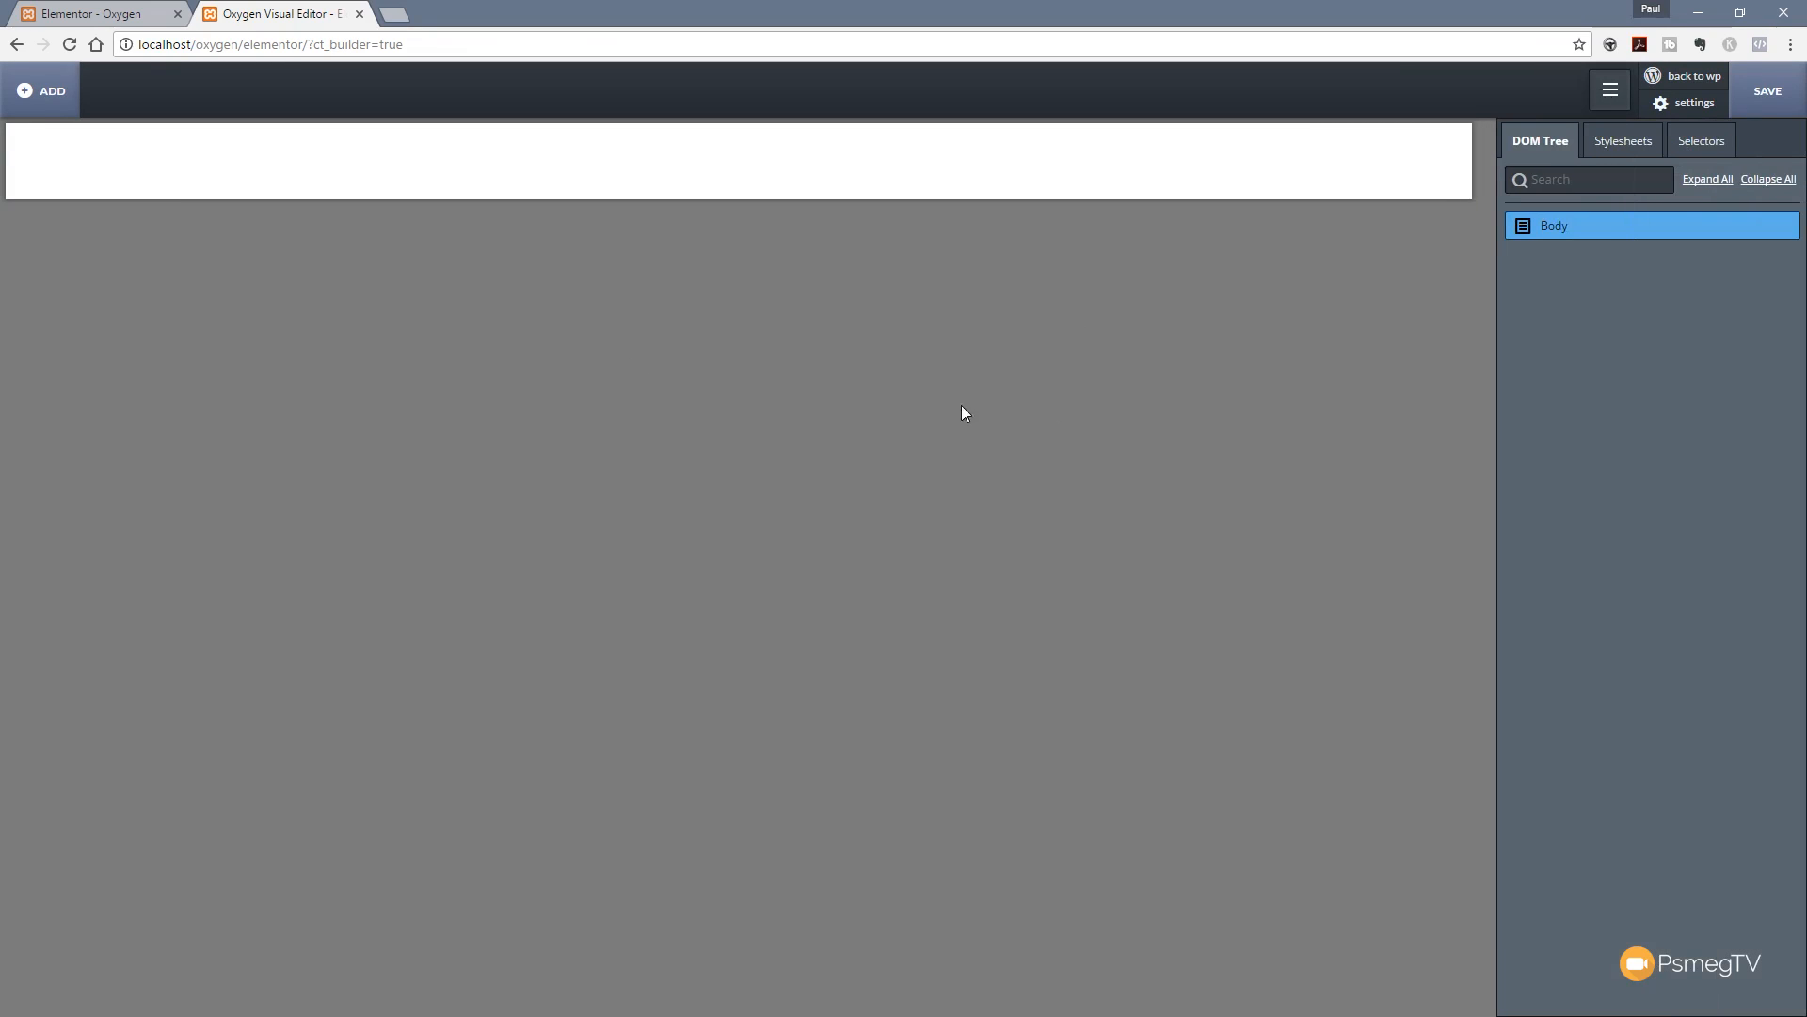
left_click(25, 99)
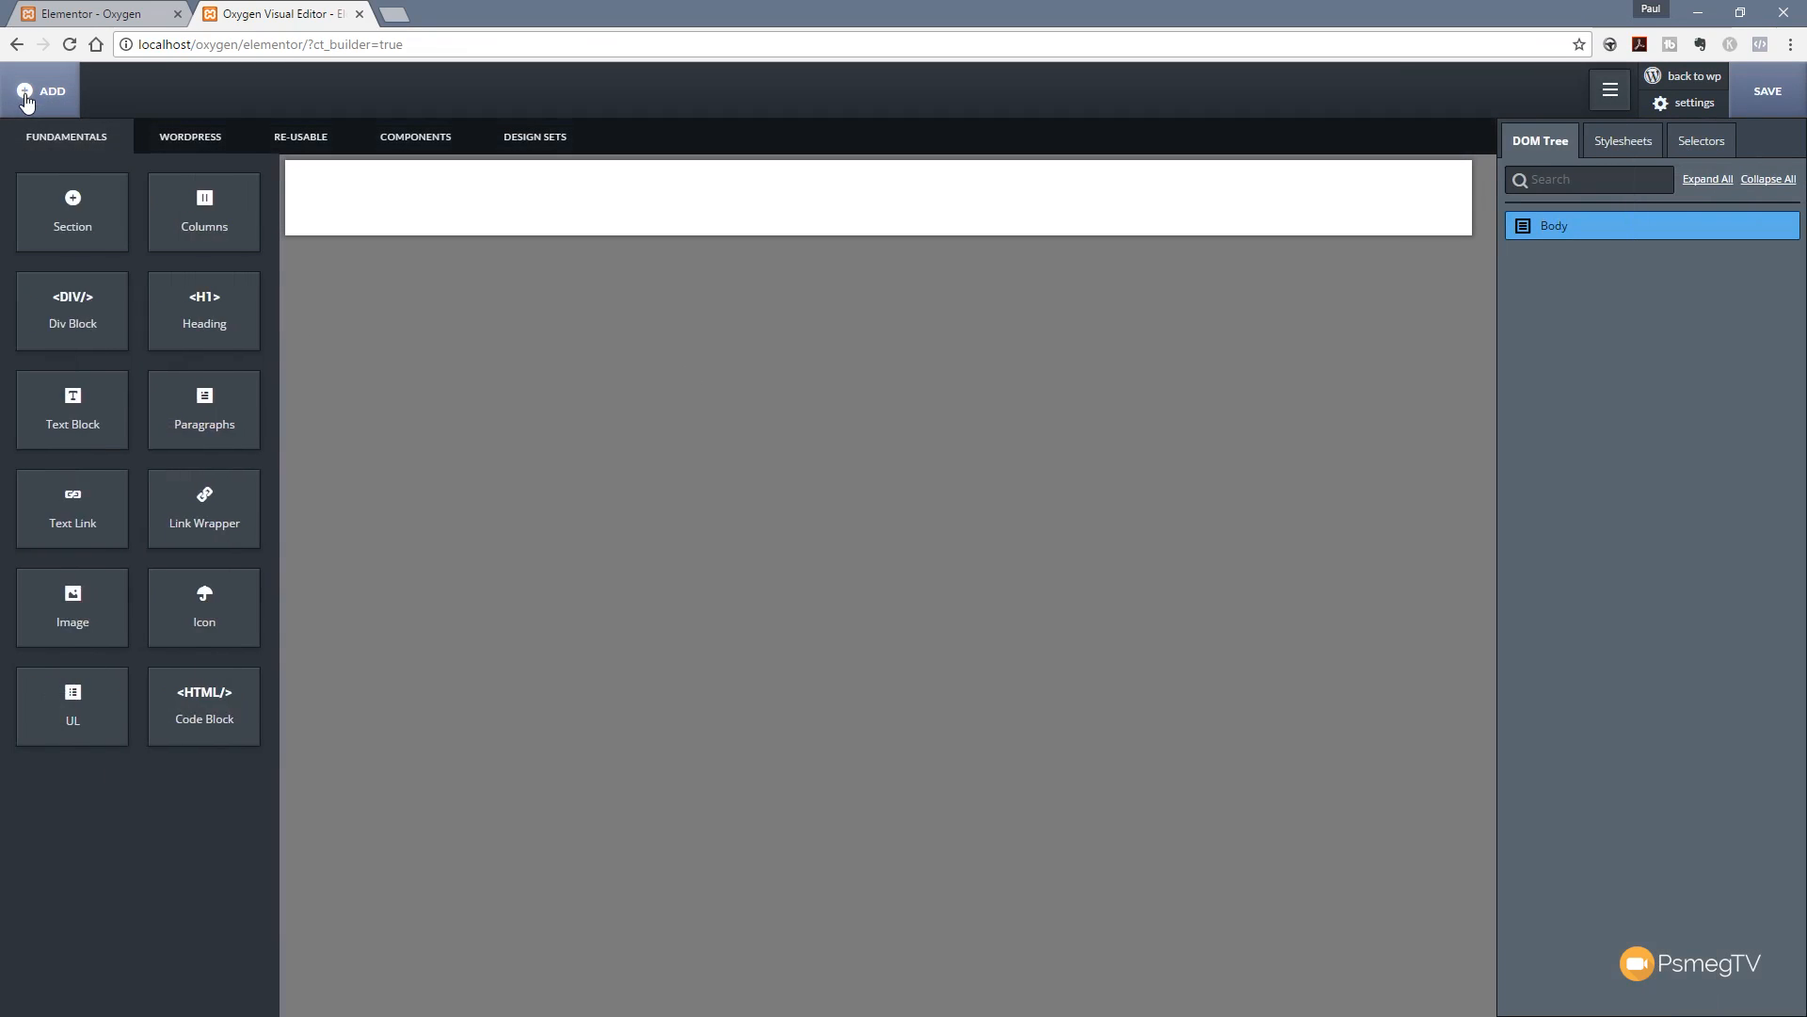
left_click(434, 149)
left_click(114, 235)
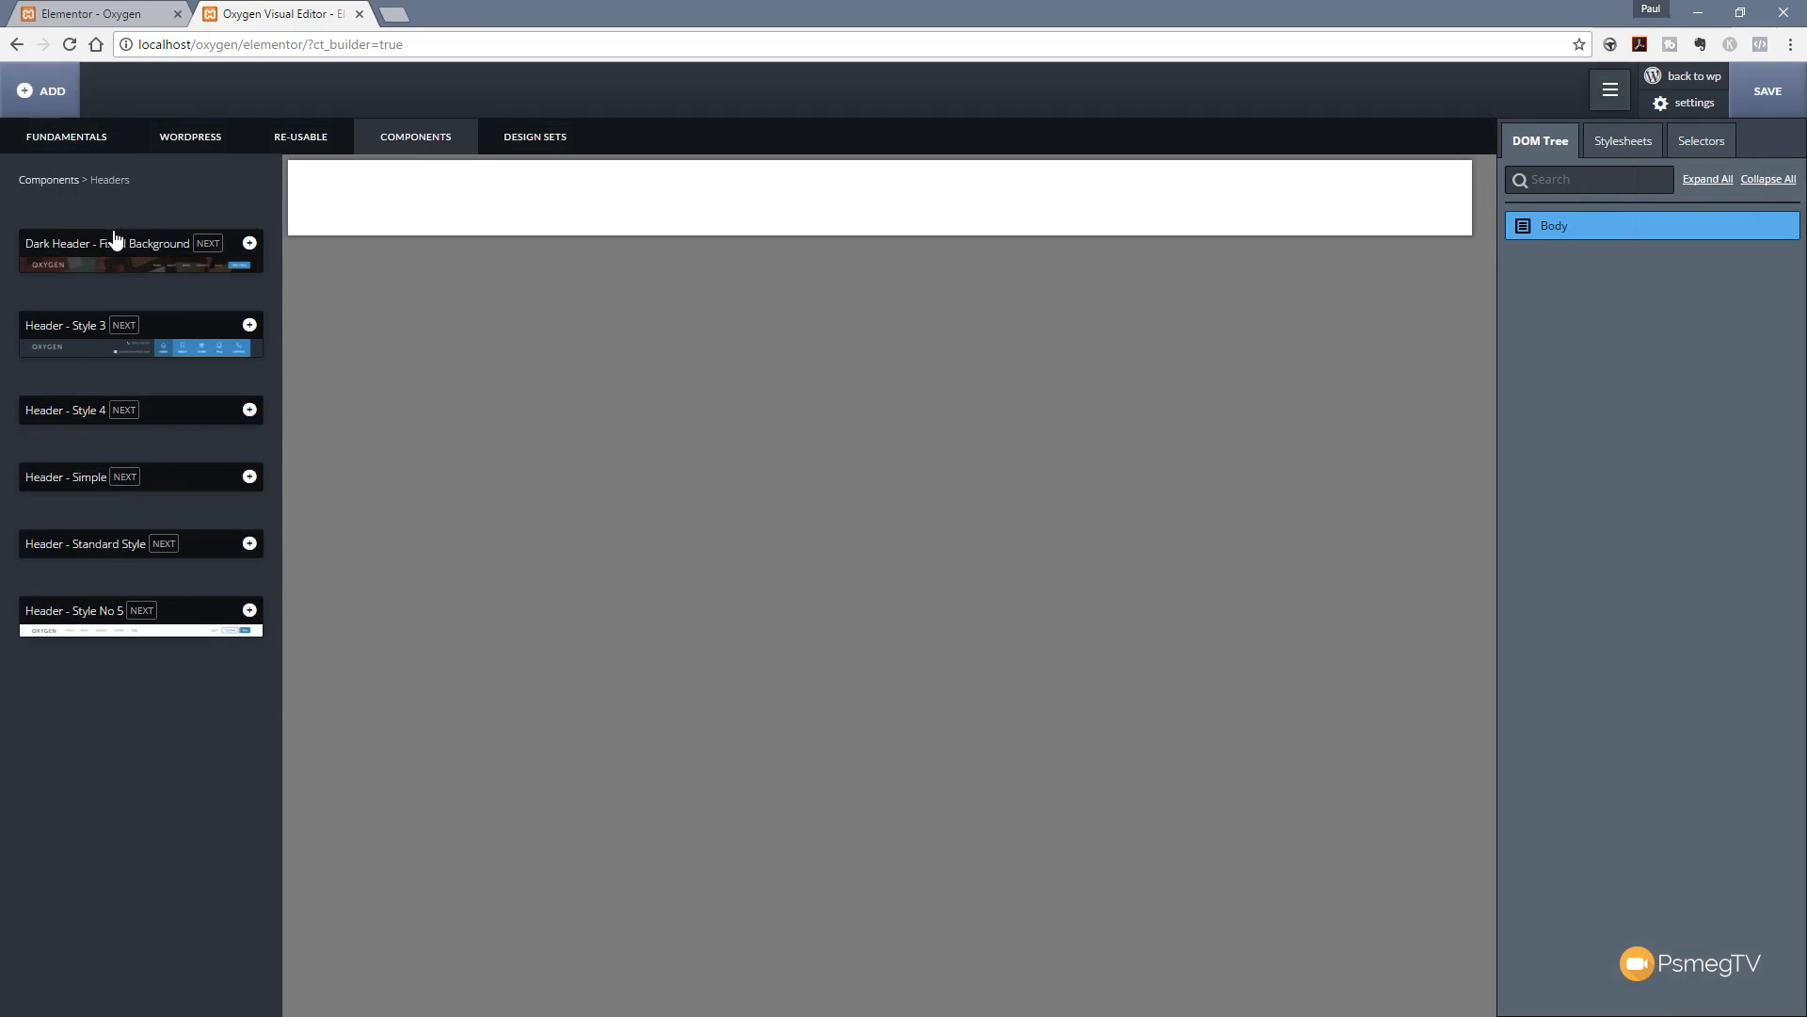
left_click(251, 353)
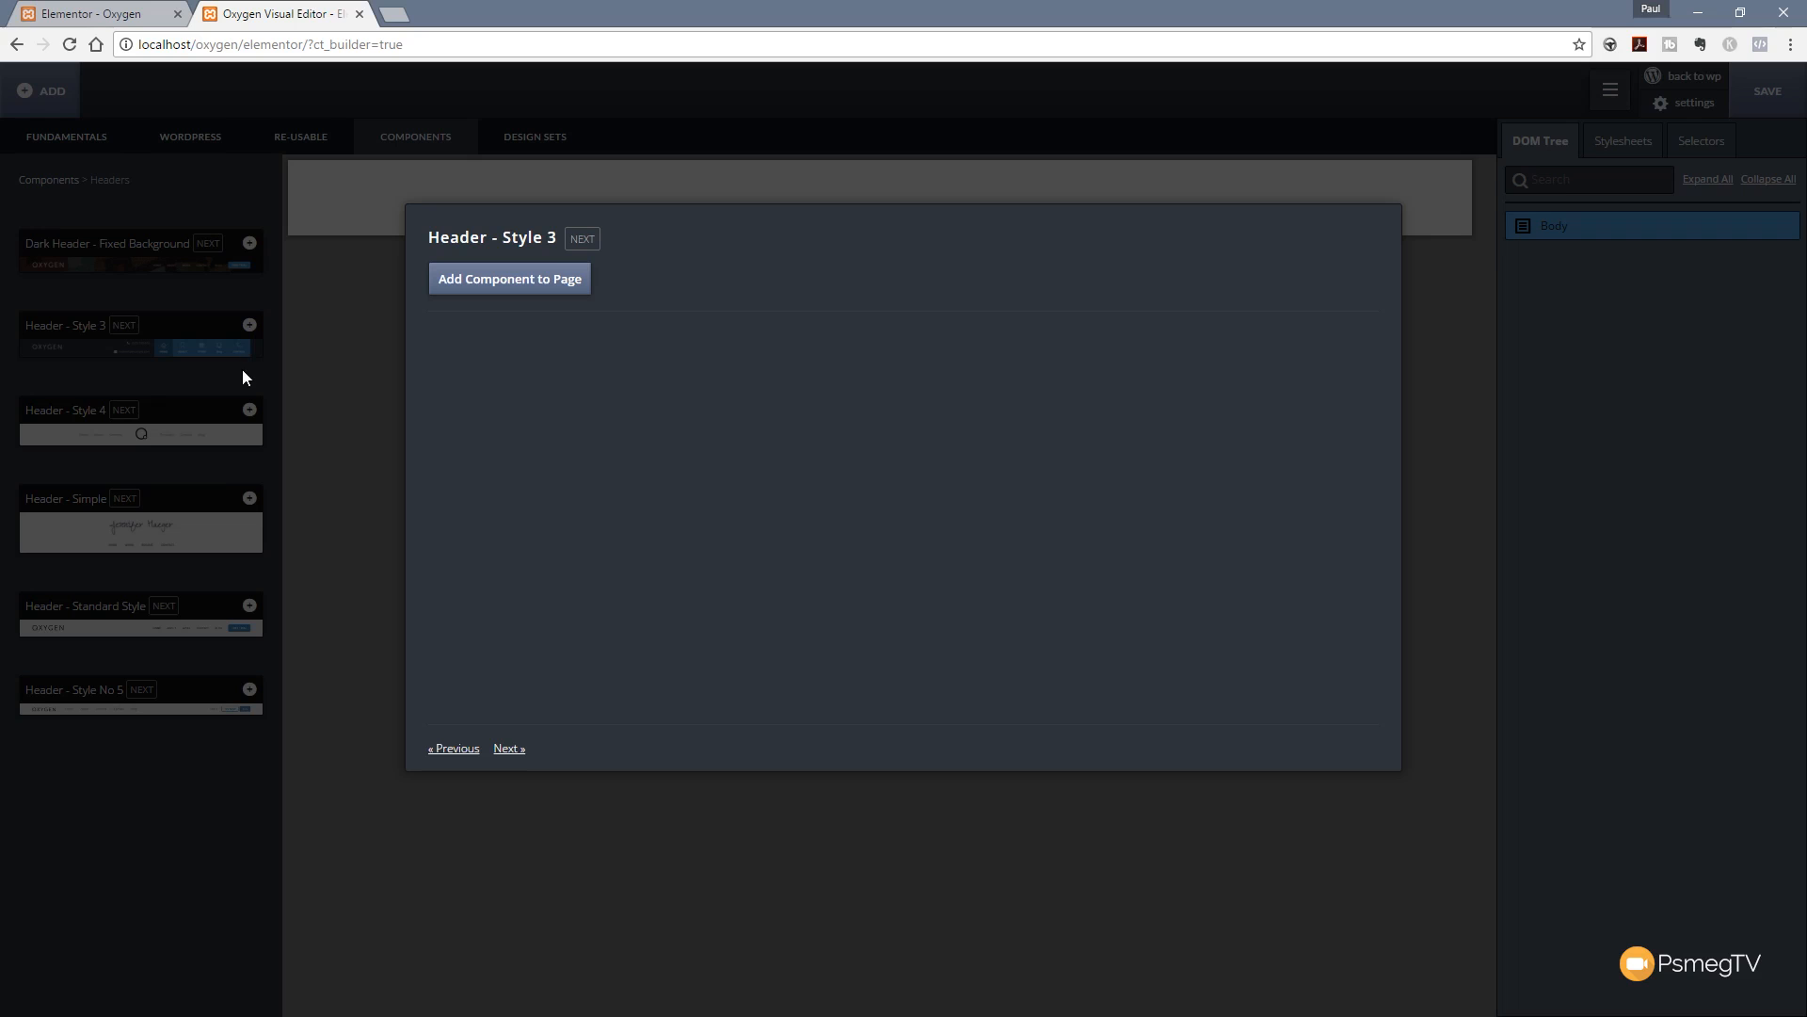
left_click(560, 281)
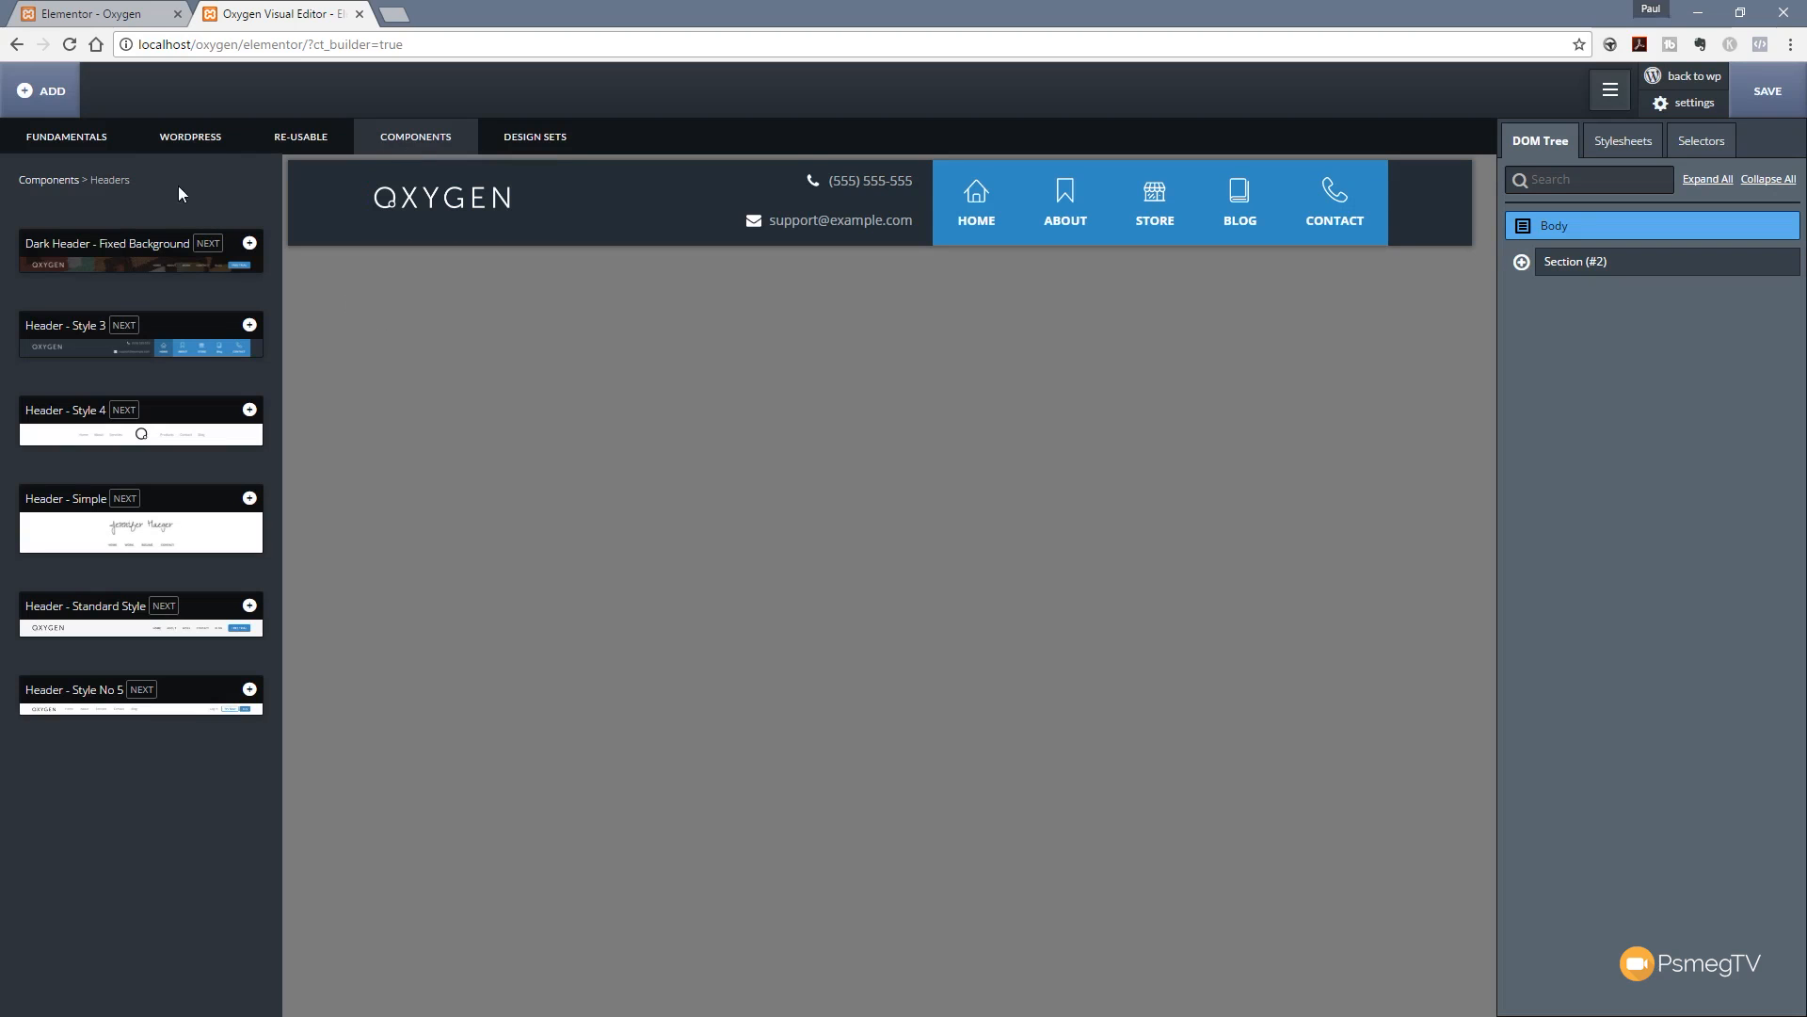
Step: Add the Footer - Style 3 component to the page below the header
left_click(62, 180)
left_click(81, 275)
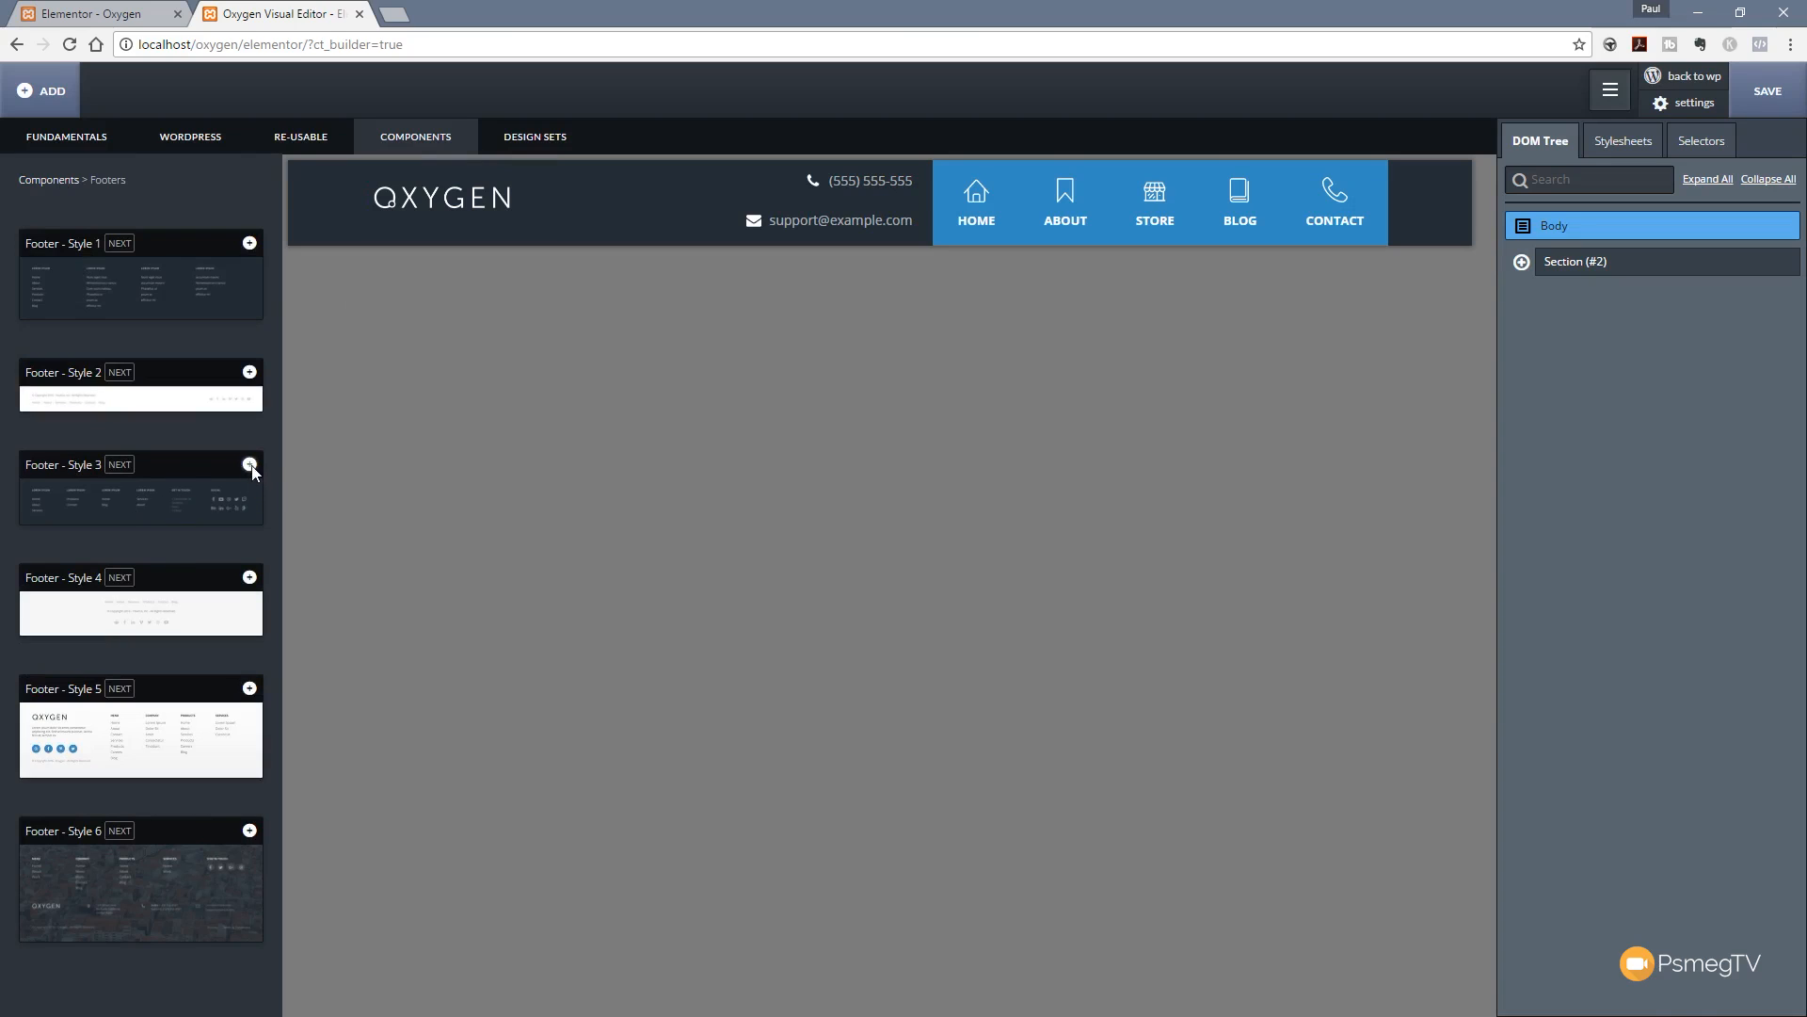
left_click(249, 465)
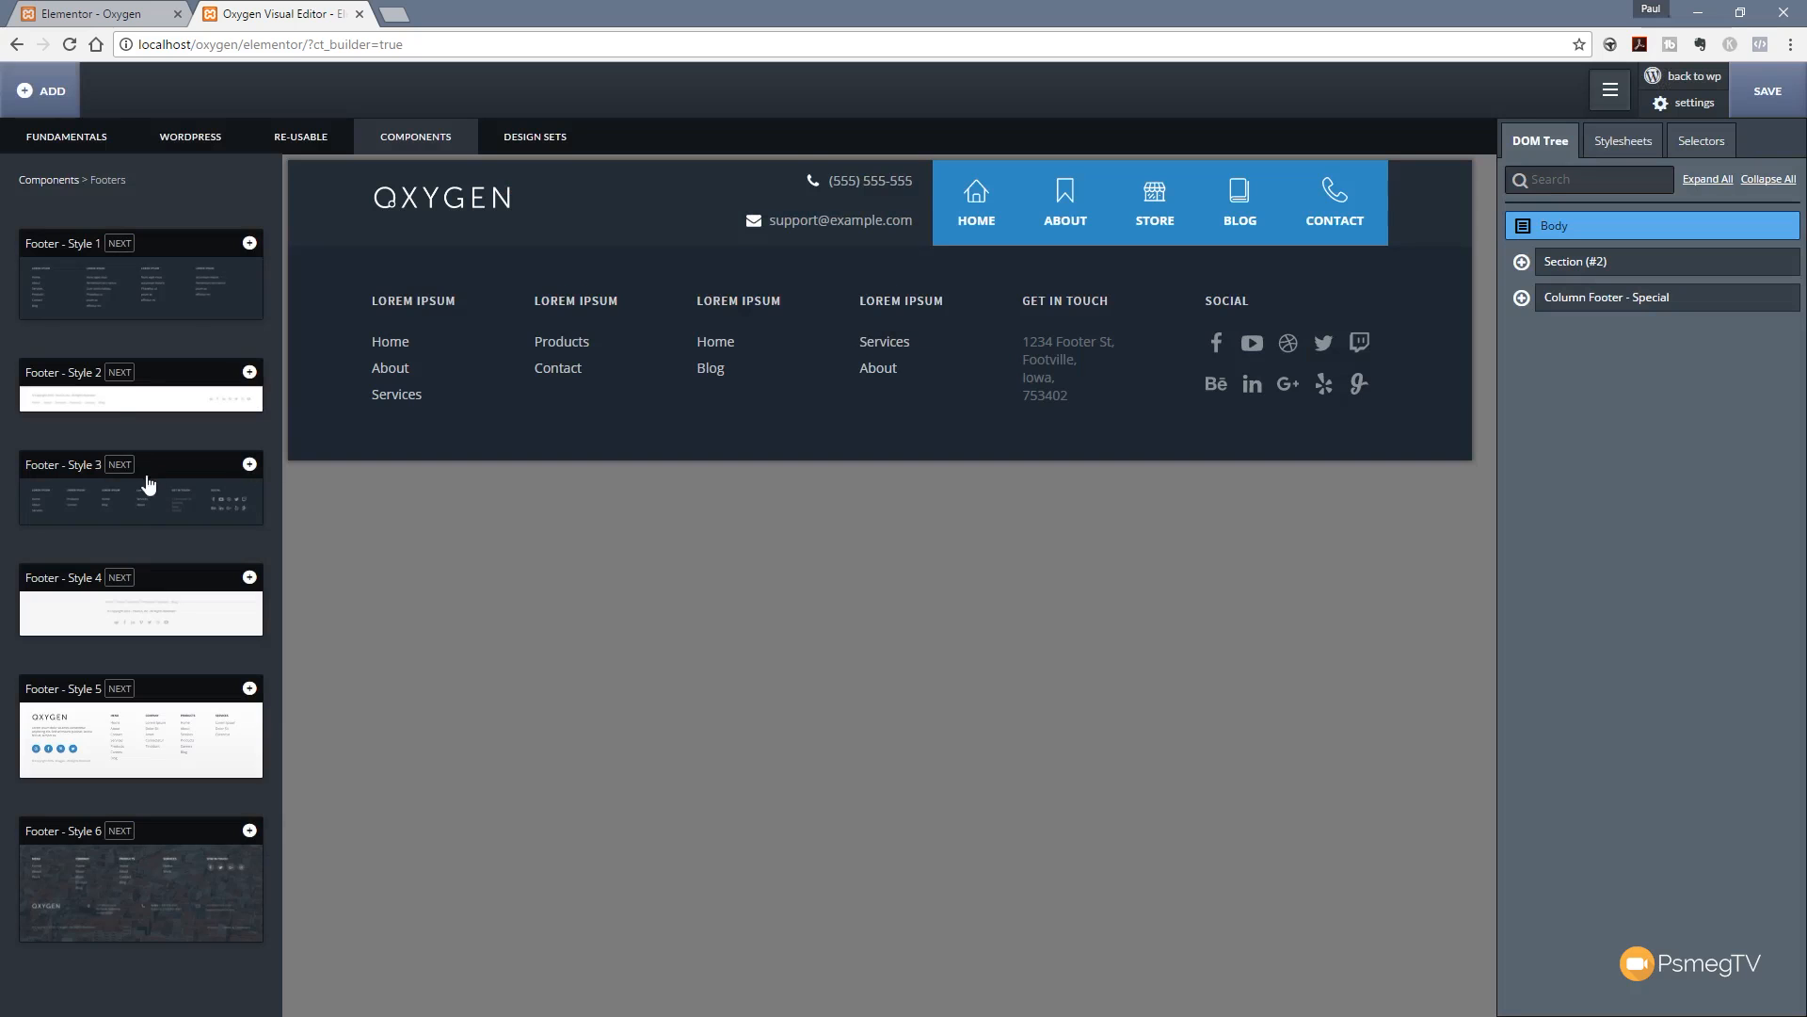
Step: Add a Code Block and move it between the header section and the footer
left_click(74, 145)
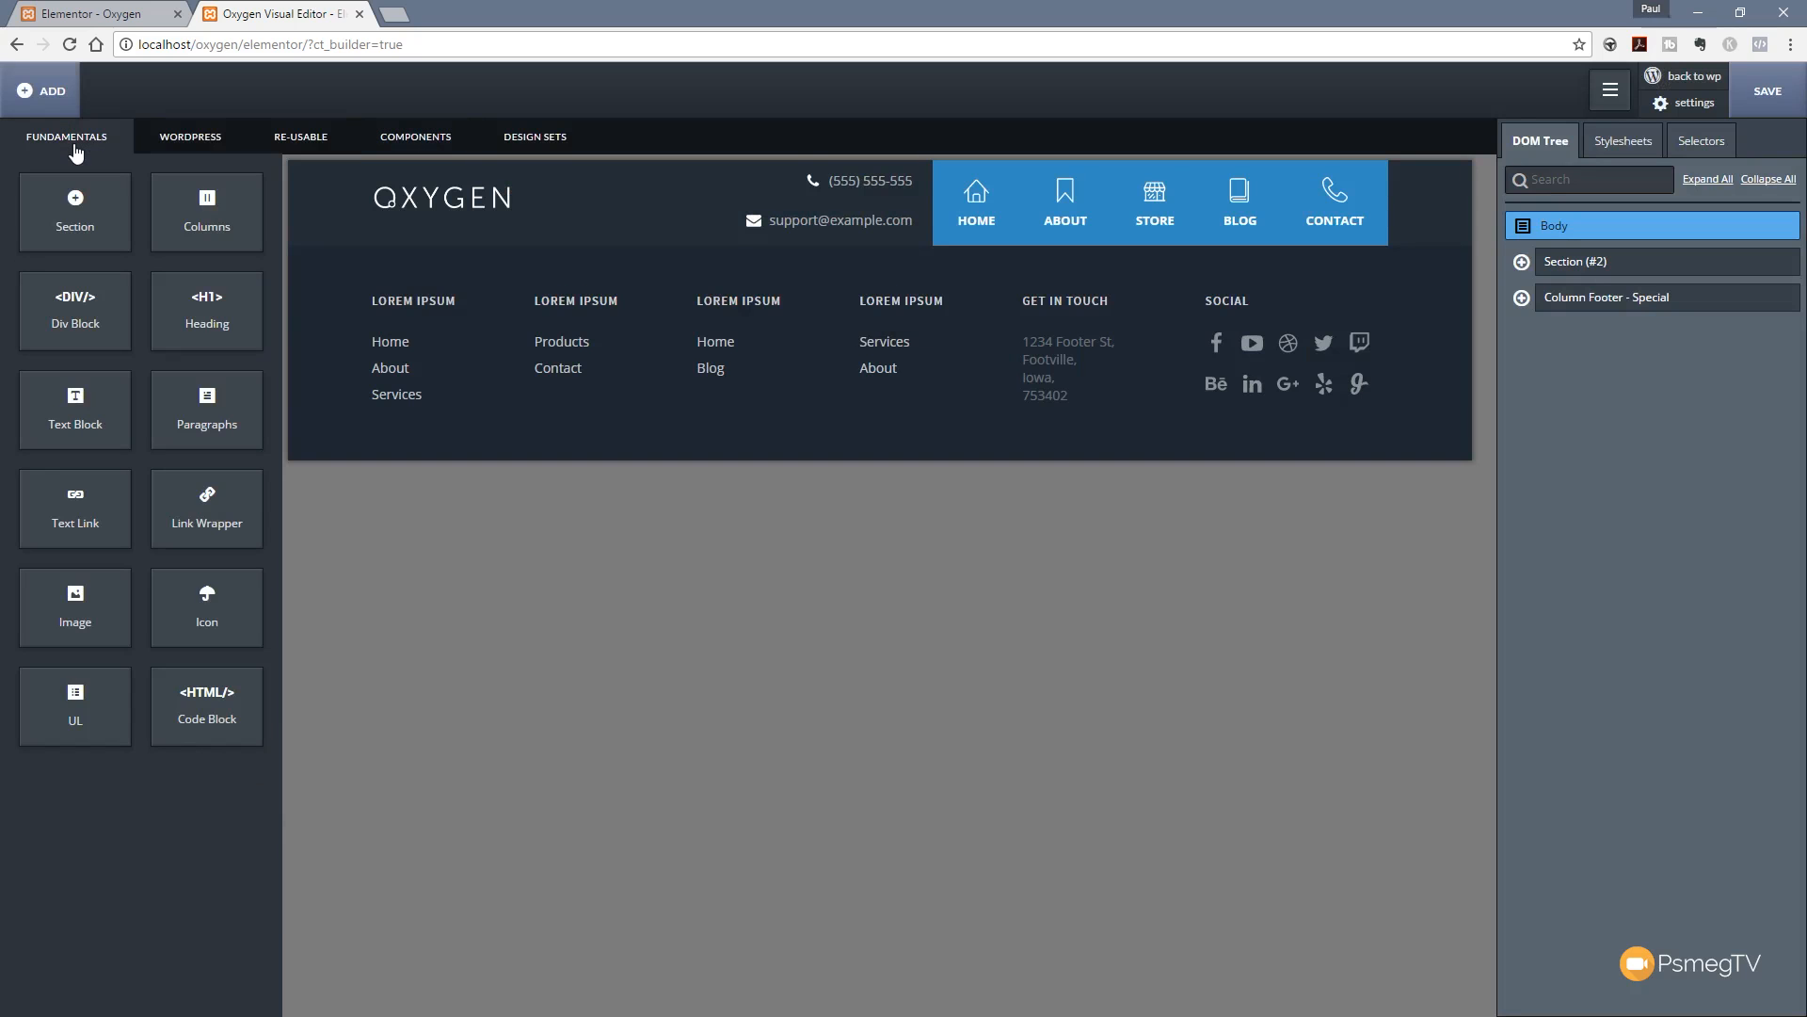
left_click(207, 716)
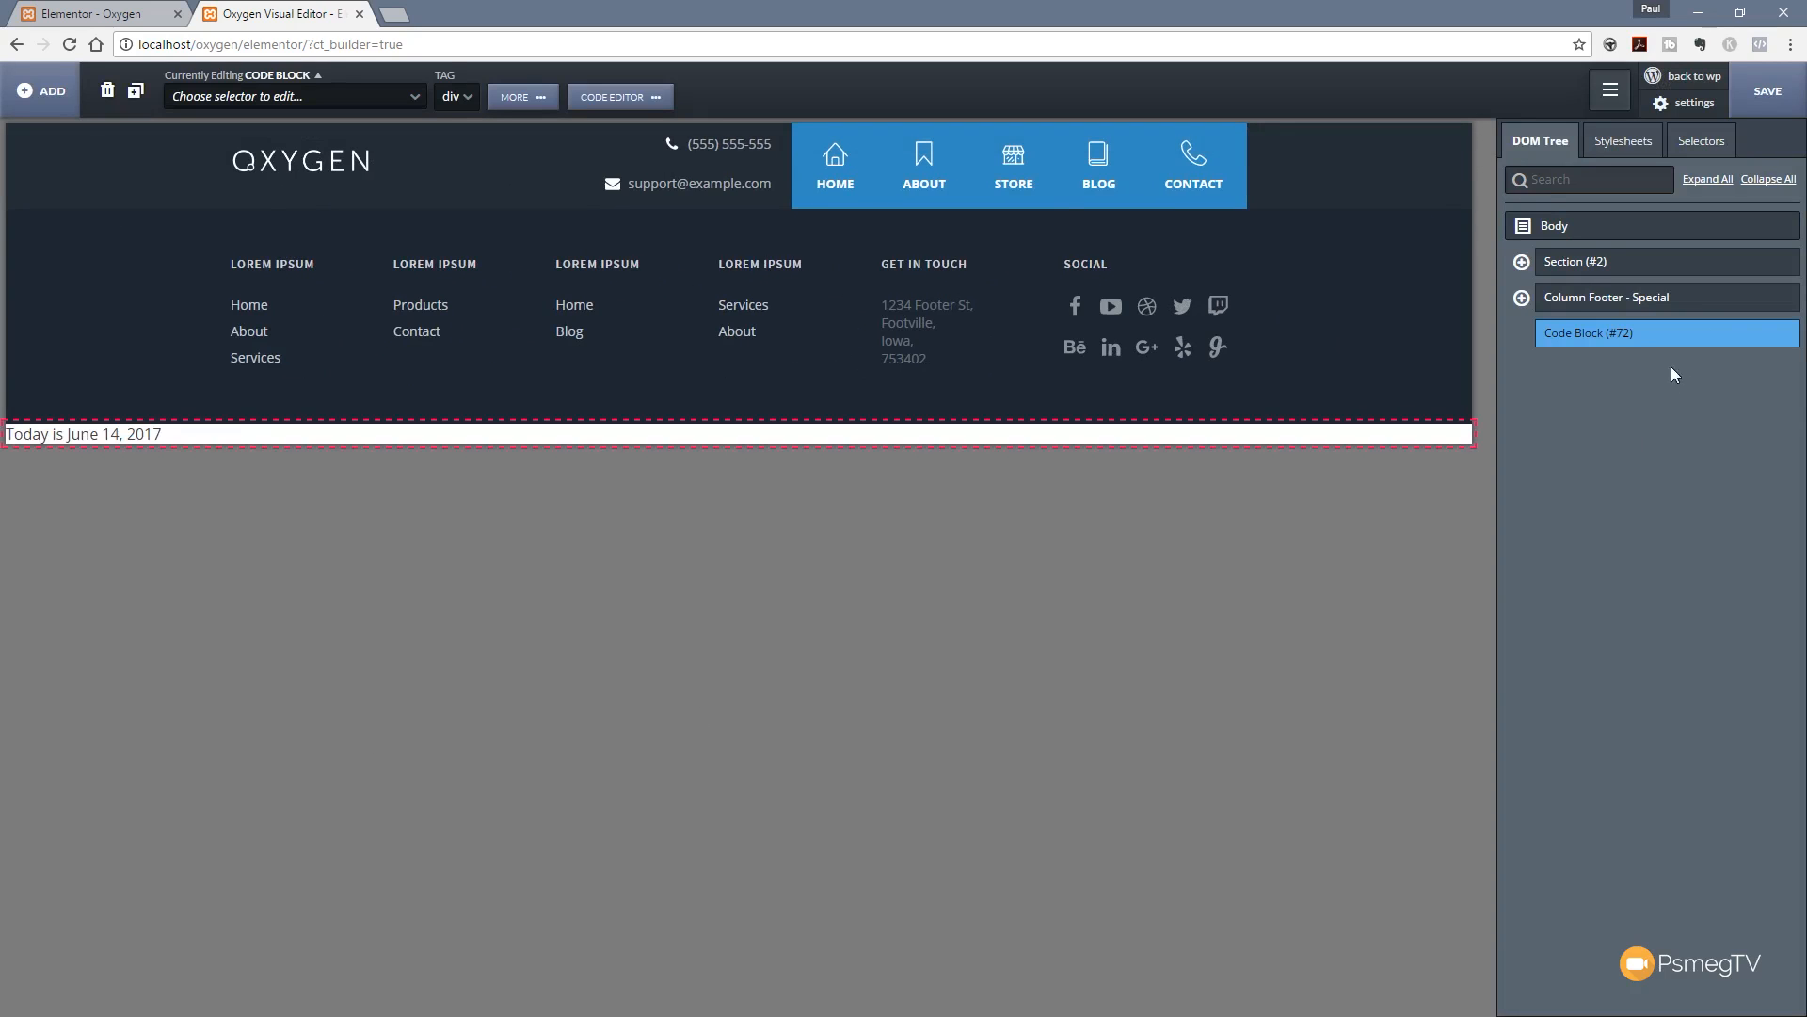
mouse_move(1619, 347)
left_mouse_down()
mouse_move(1626, 282)
mouse_move(1615, 371)
left_mouse_up()
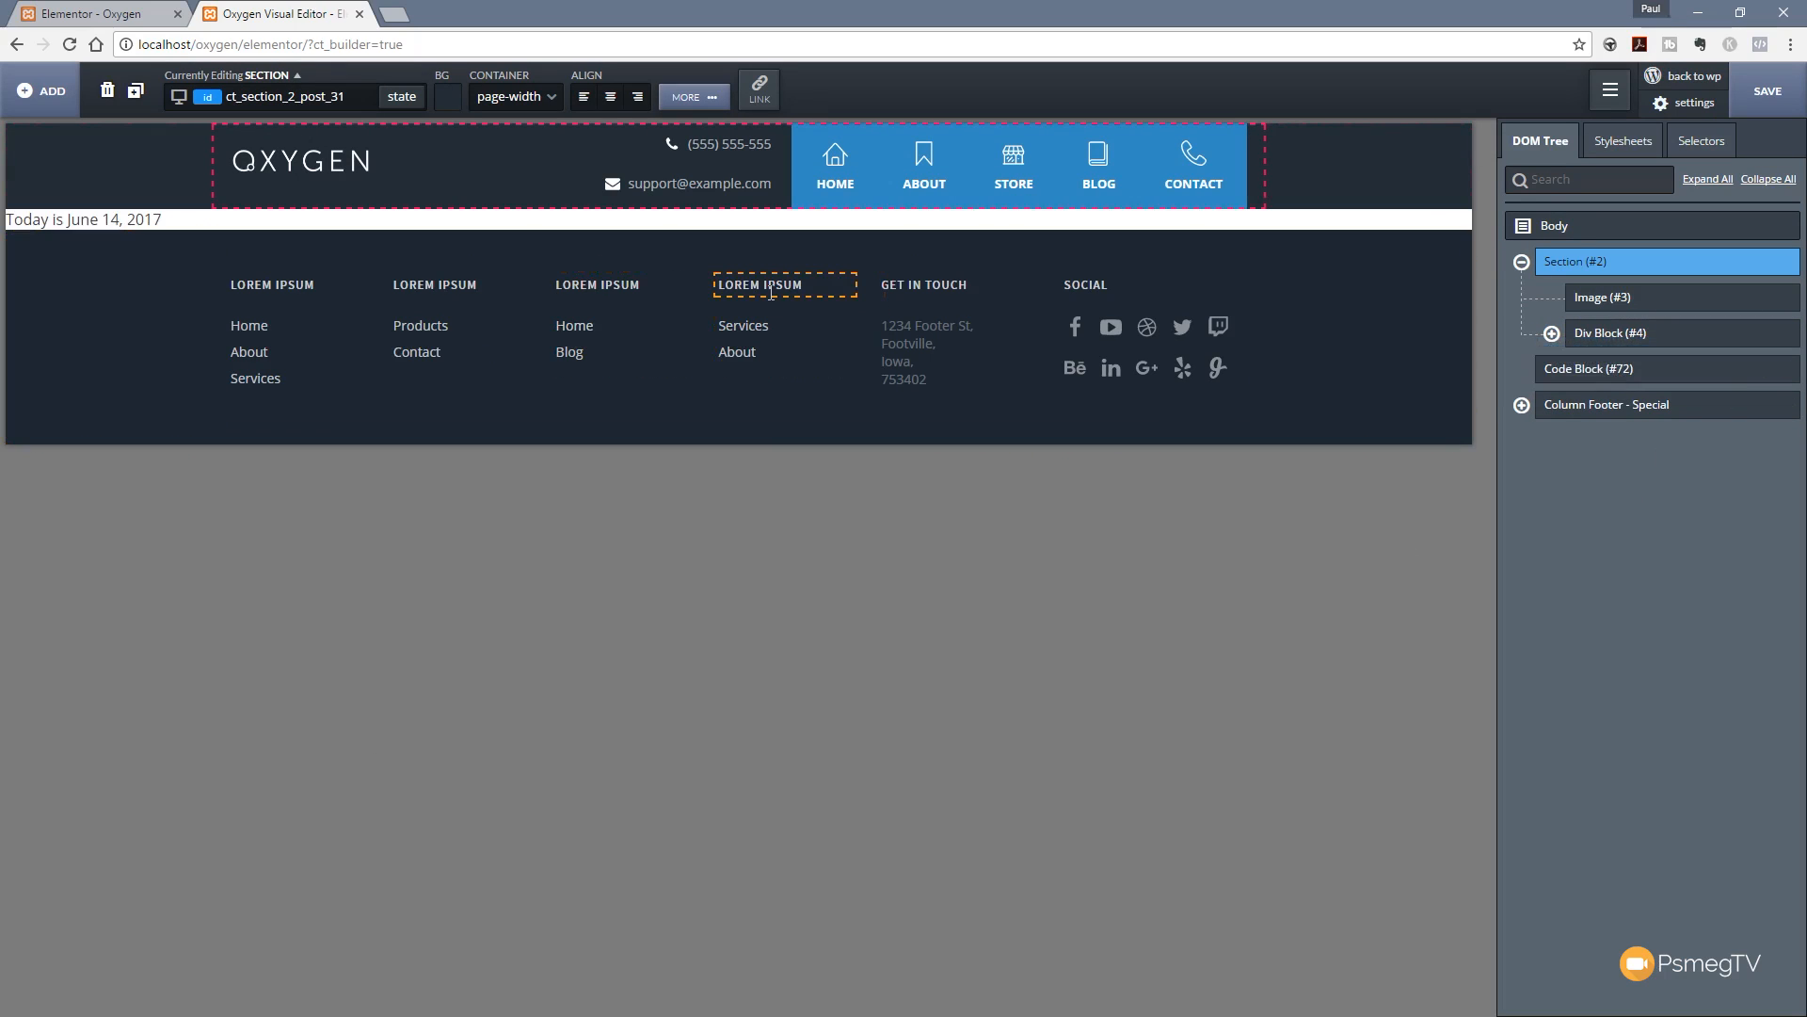
Step: Replace the code block's default PHP & HTML with "<?php while (have_posts()) { the_post(); the_content(); } ?>"
left_click_drag(164, 220, 8, 222)
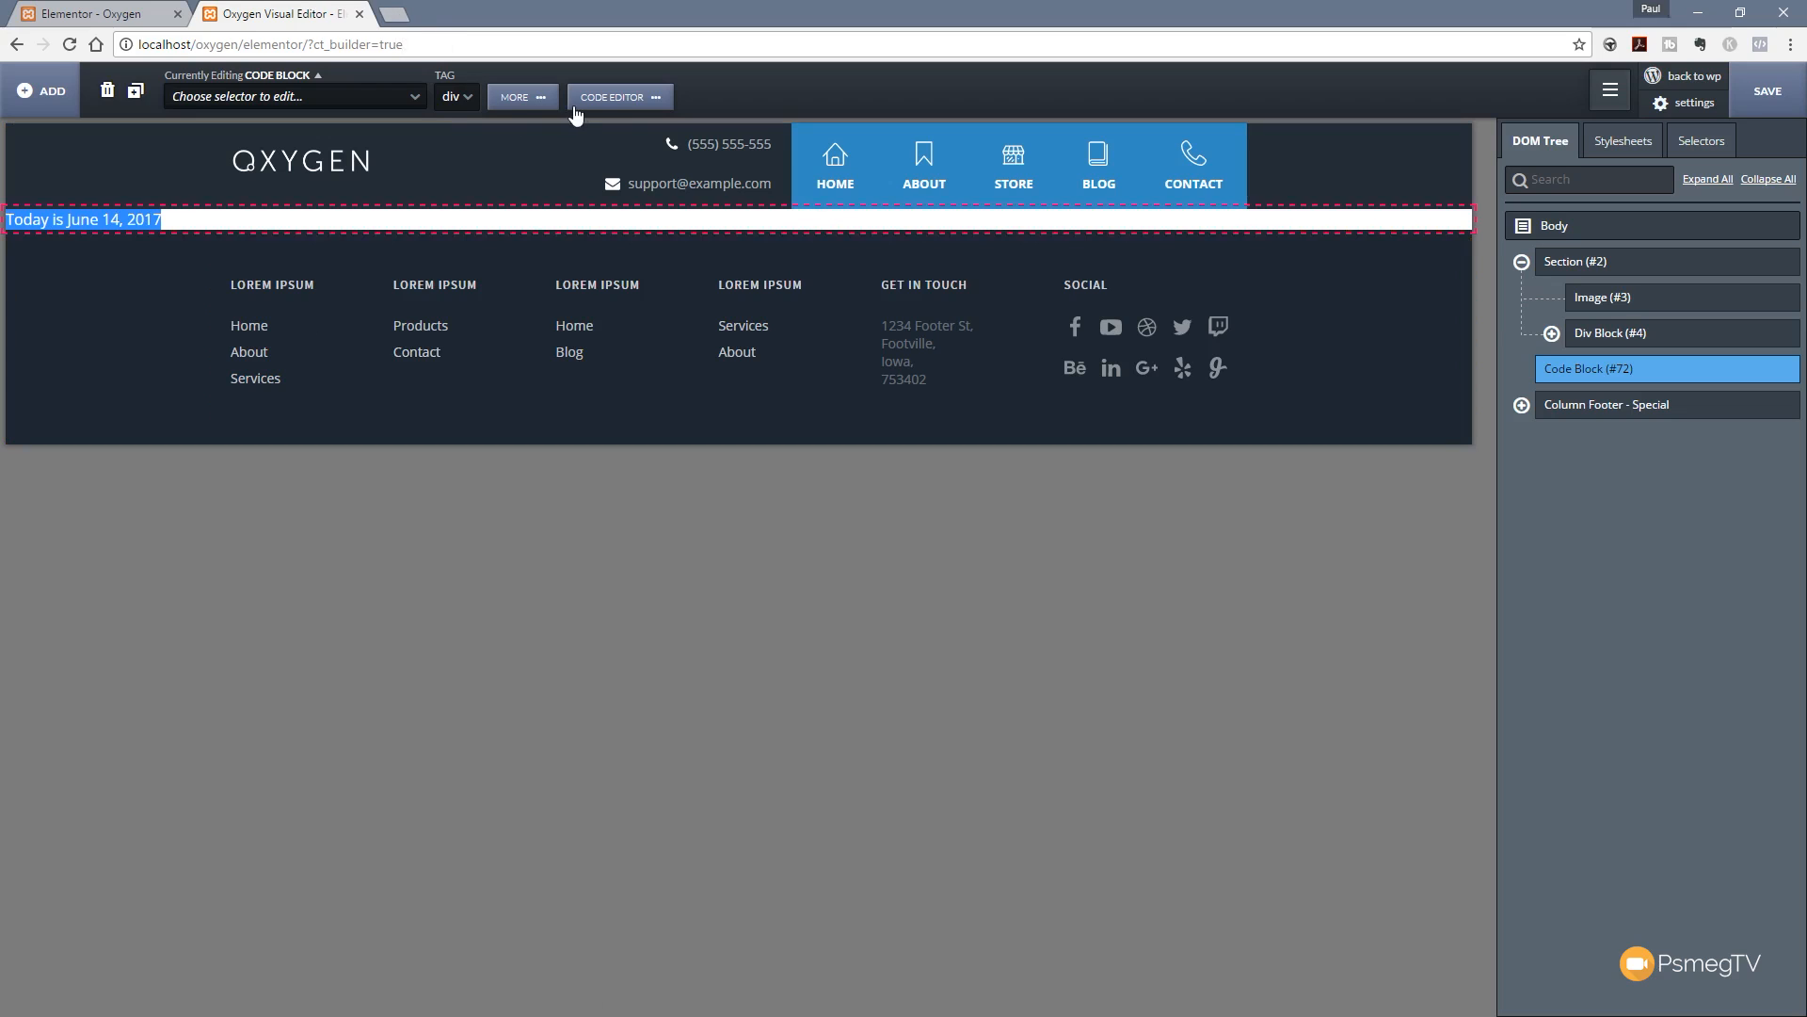
left_click(593, 101)
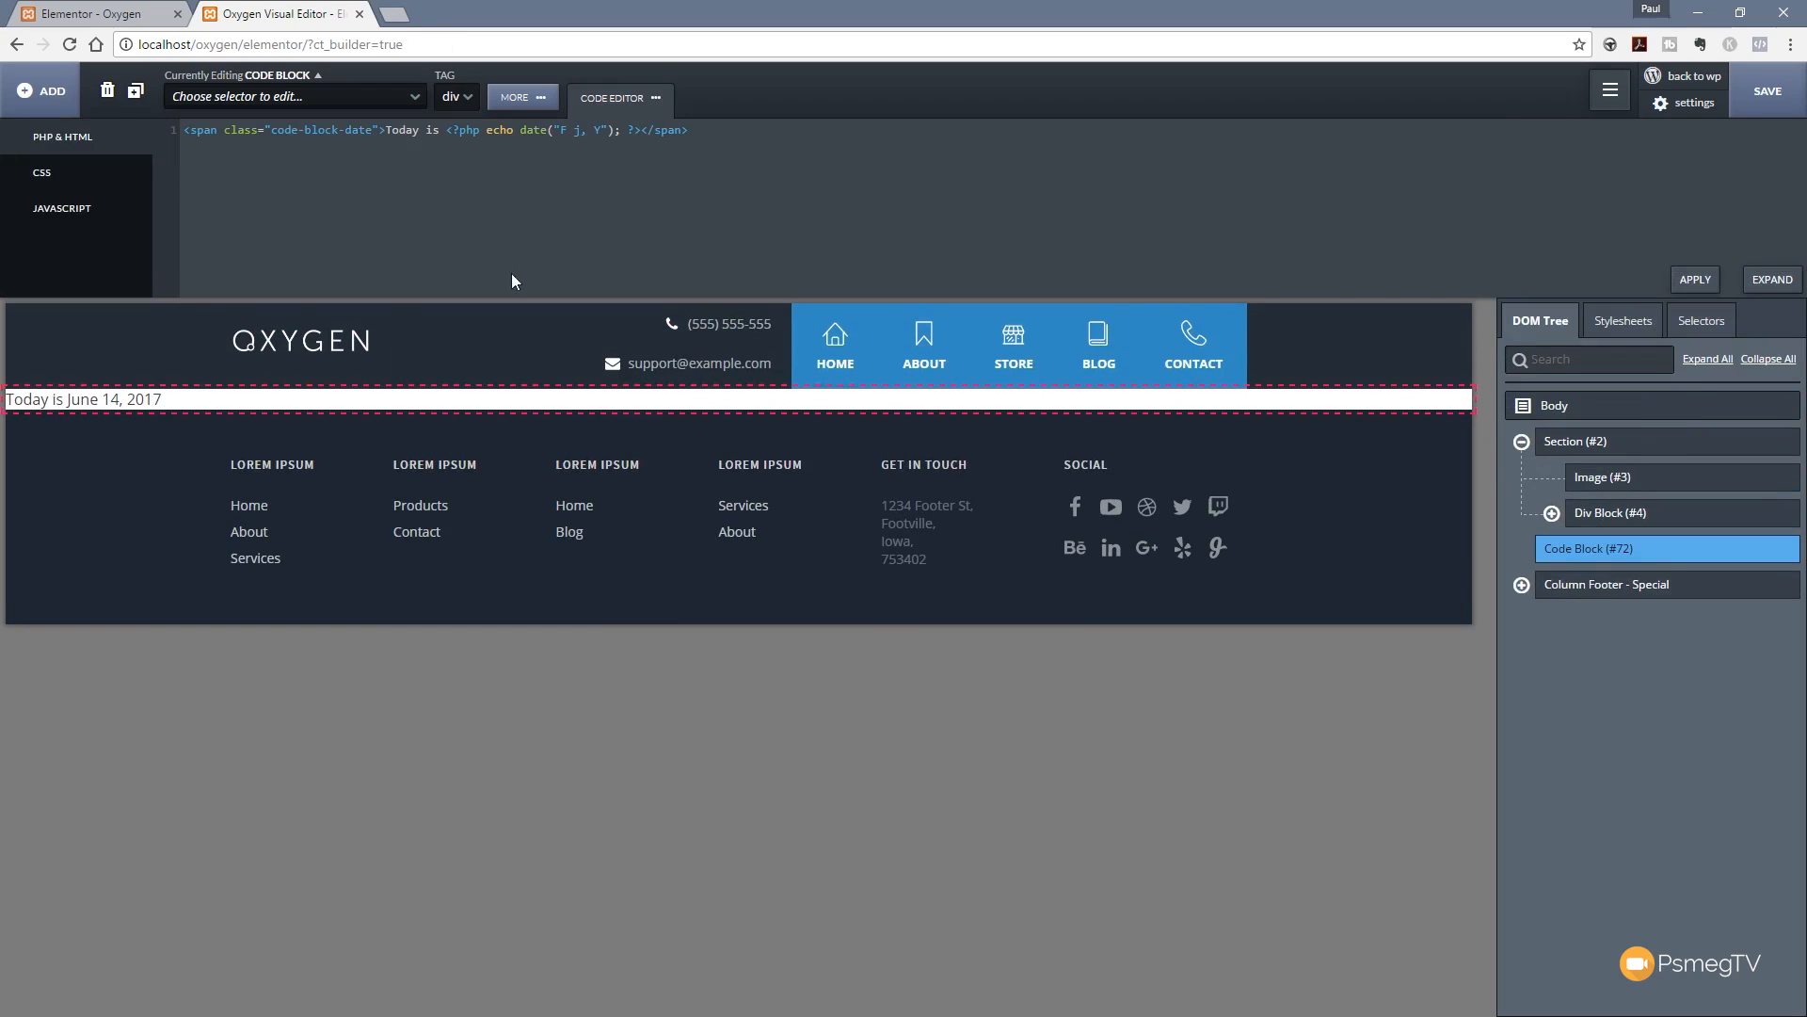
left_click_drag(679, 137, 185, 132)
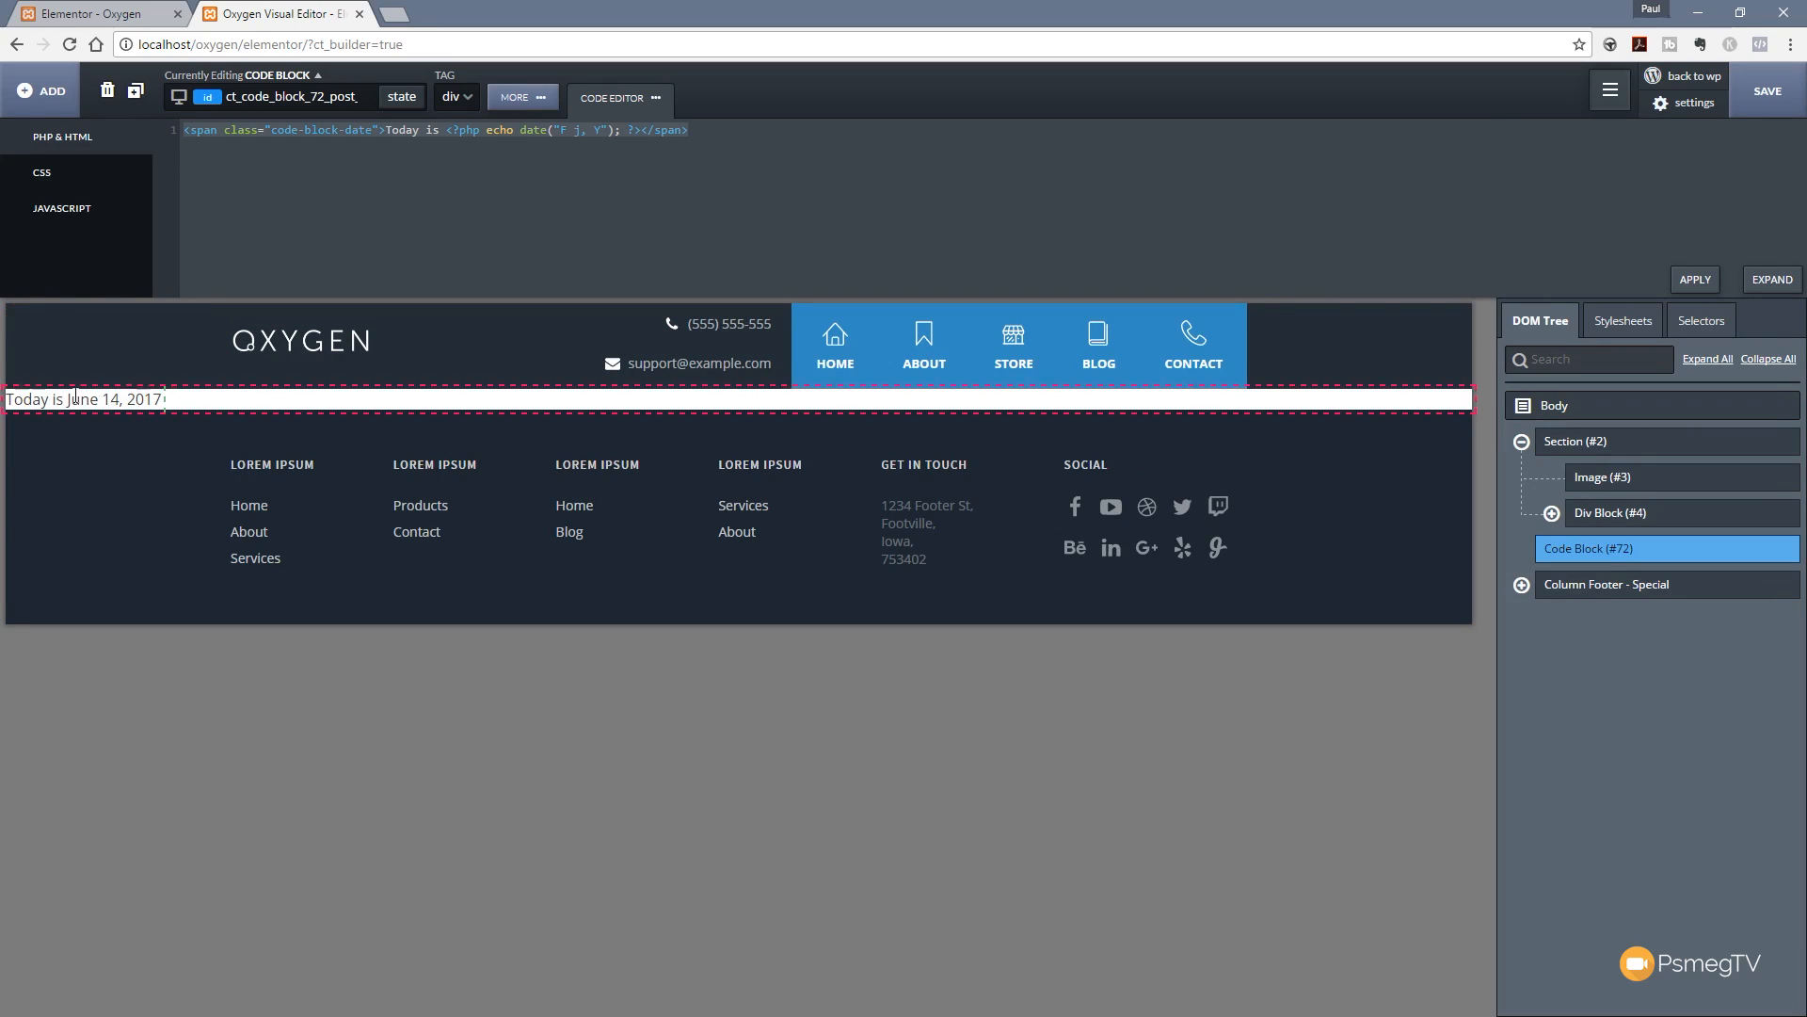
key("Delete")
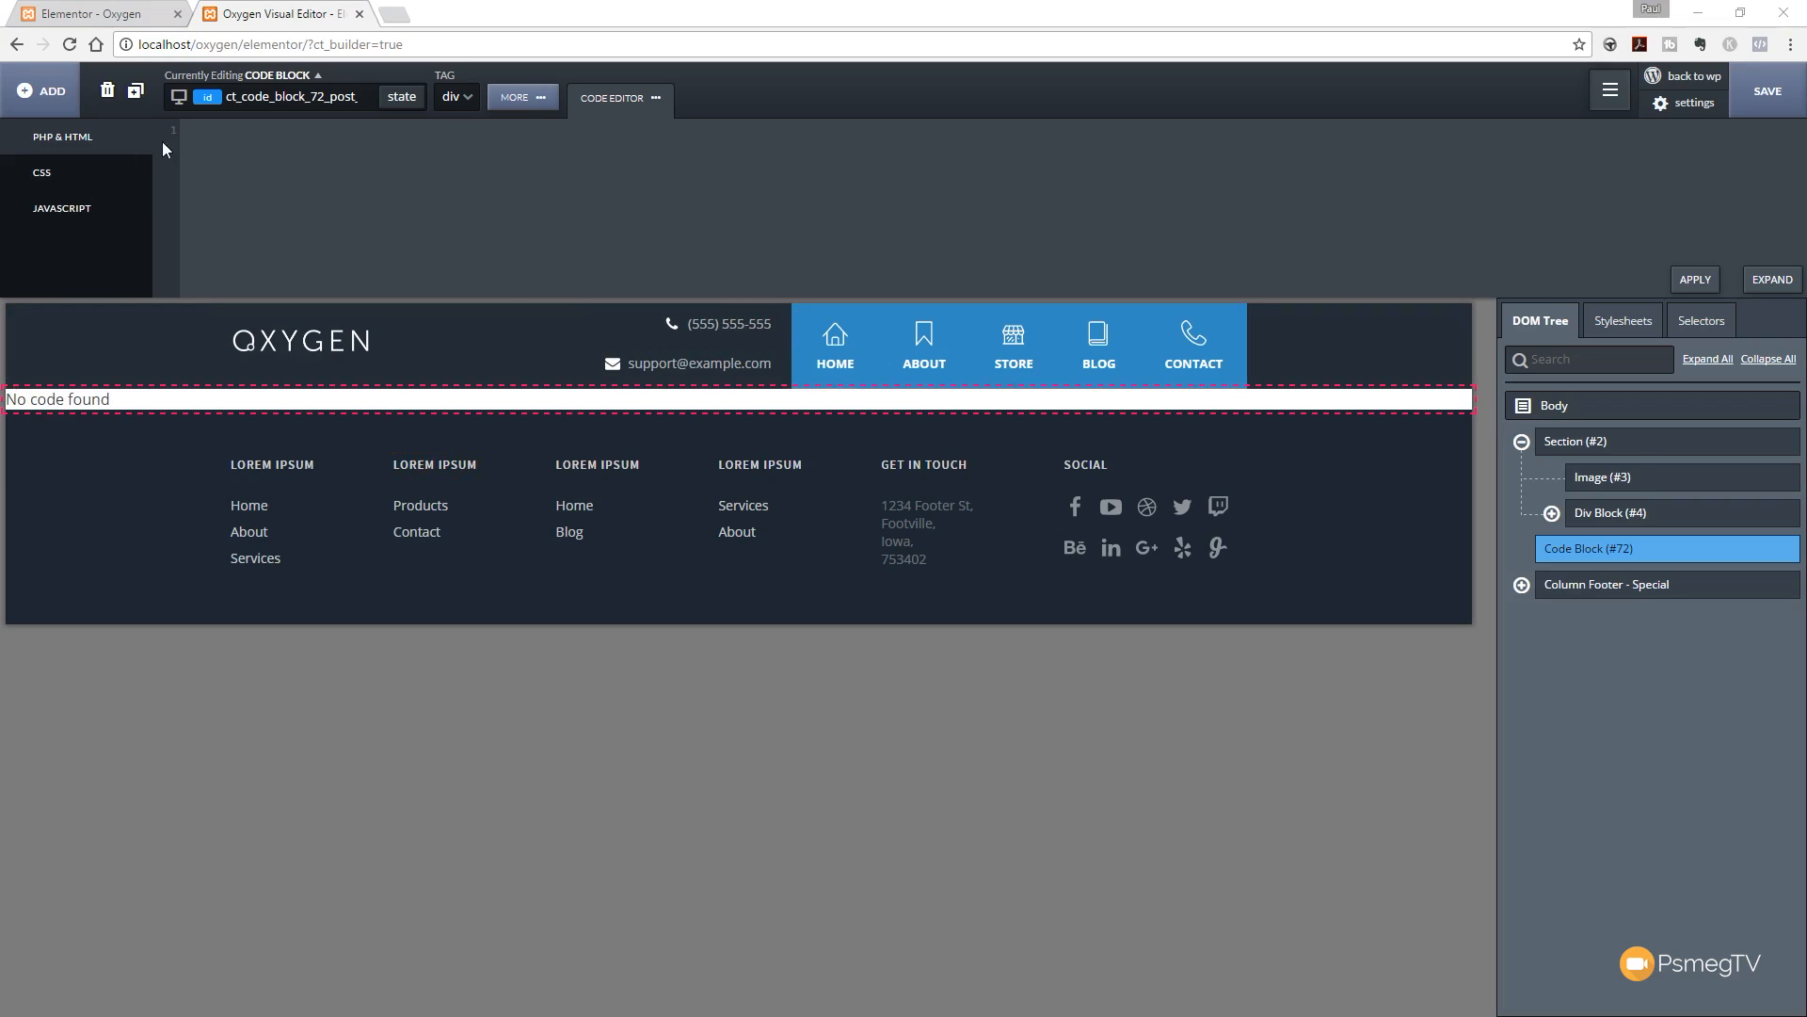
left_click(212, 145)
type("<span class=\"code-block-date\">Today is <?php echo date(\"F j, Y\"); ?></span>")
left_click_drag(691, 135, 168, 132)
type("<?php  while (have_posts()) { the_post(); the_content(); } ?>")
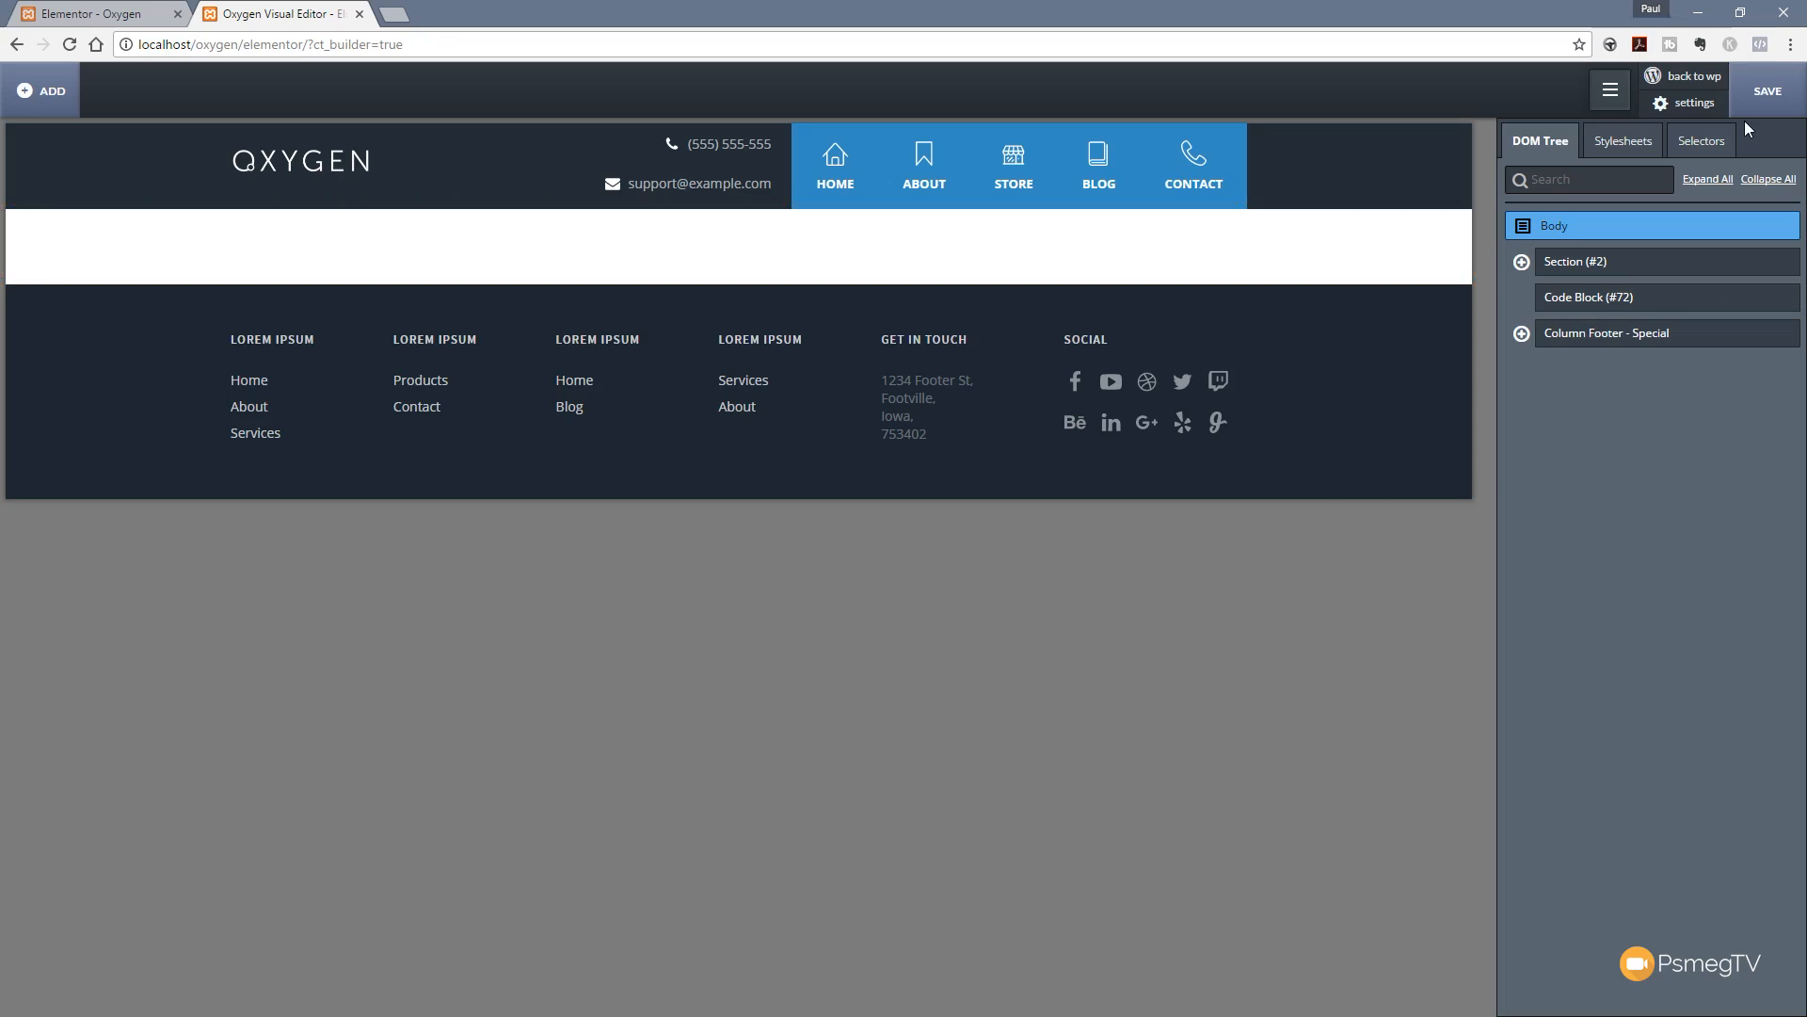
Step: Save the Oxygen design, return to the WordPress page editor and open the page for editing in Elementor
left_click(1772, 94)
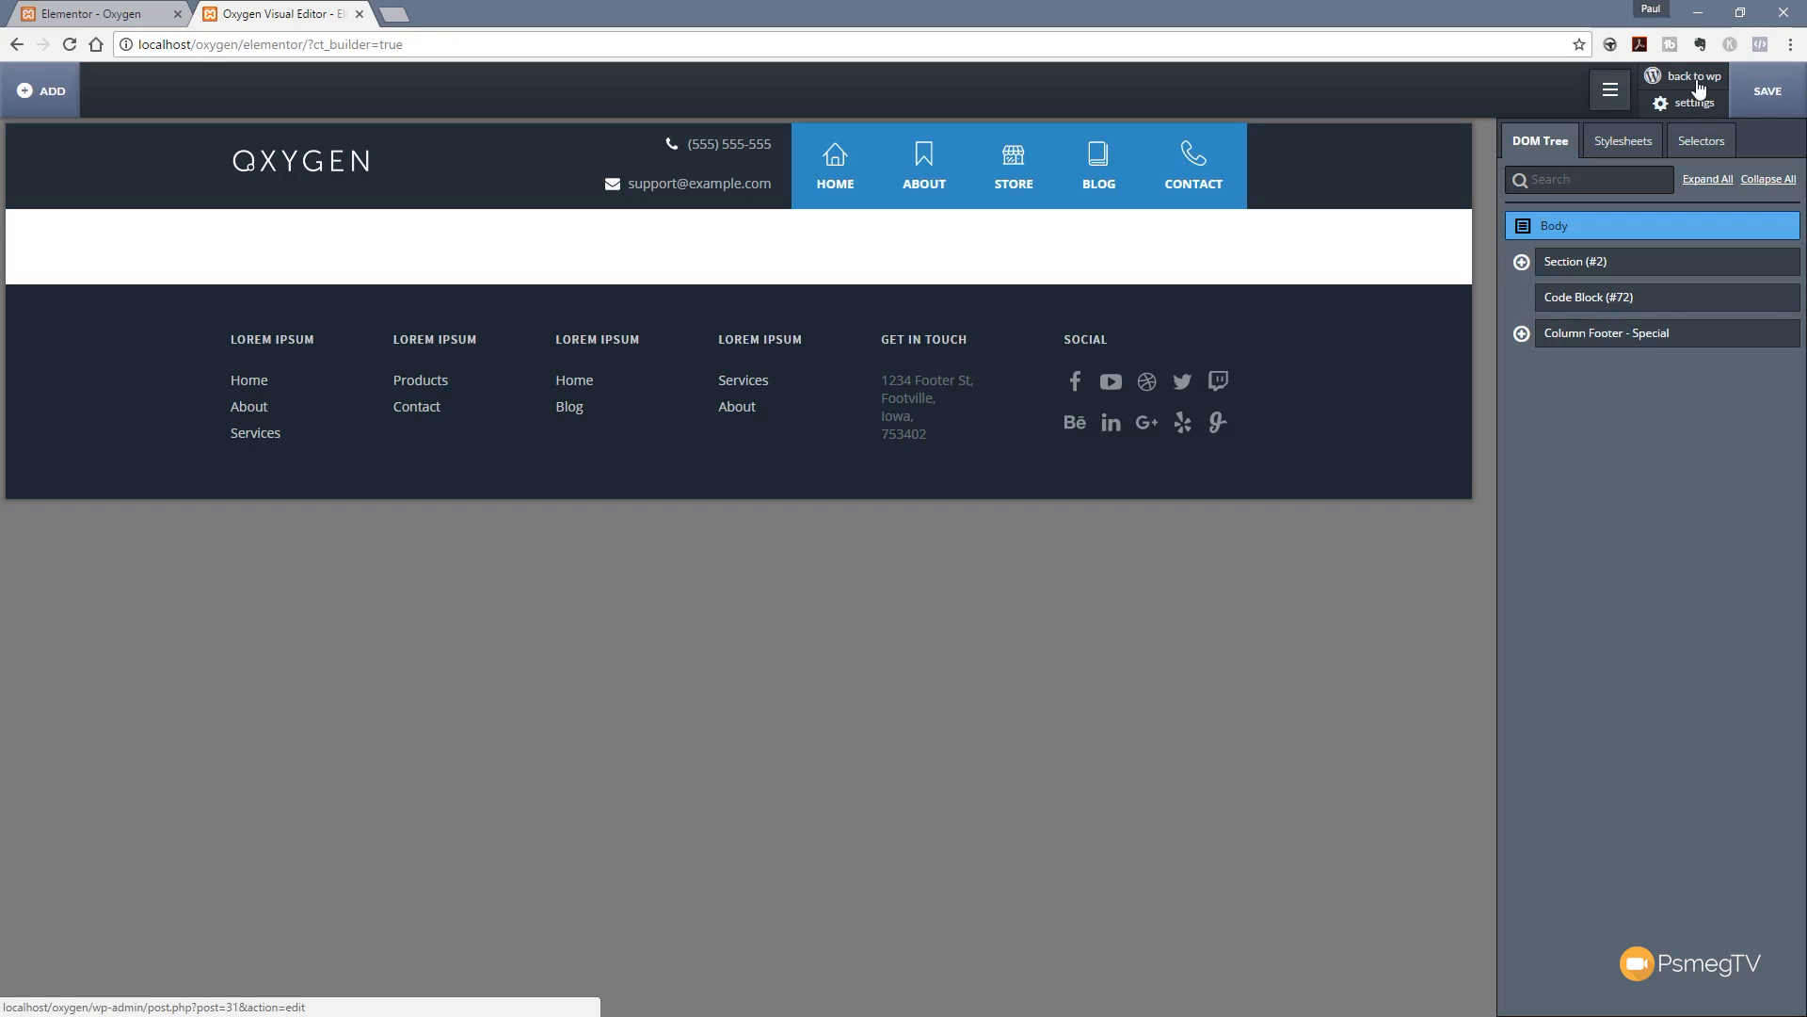
left_click(1700, 87)
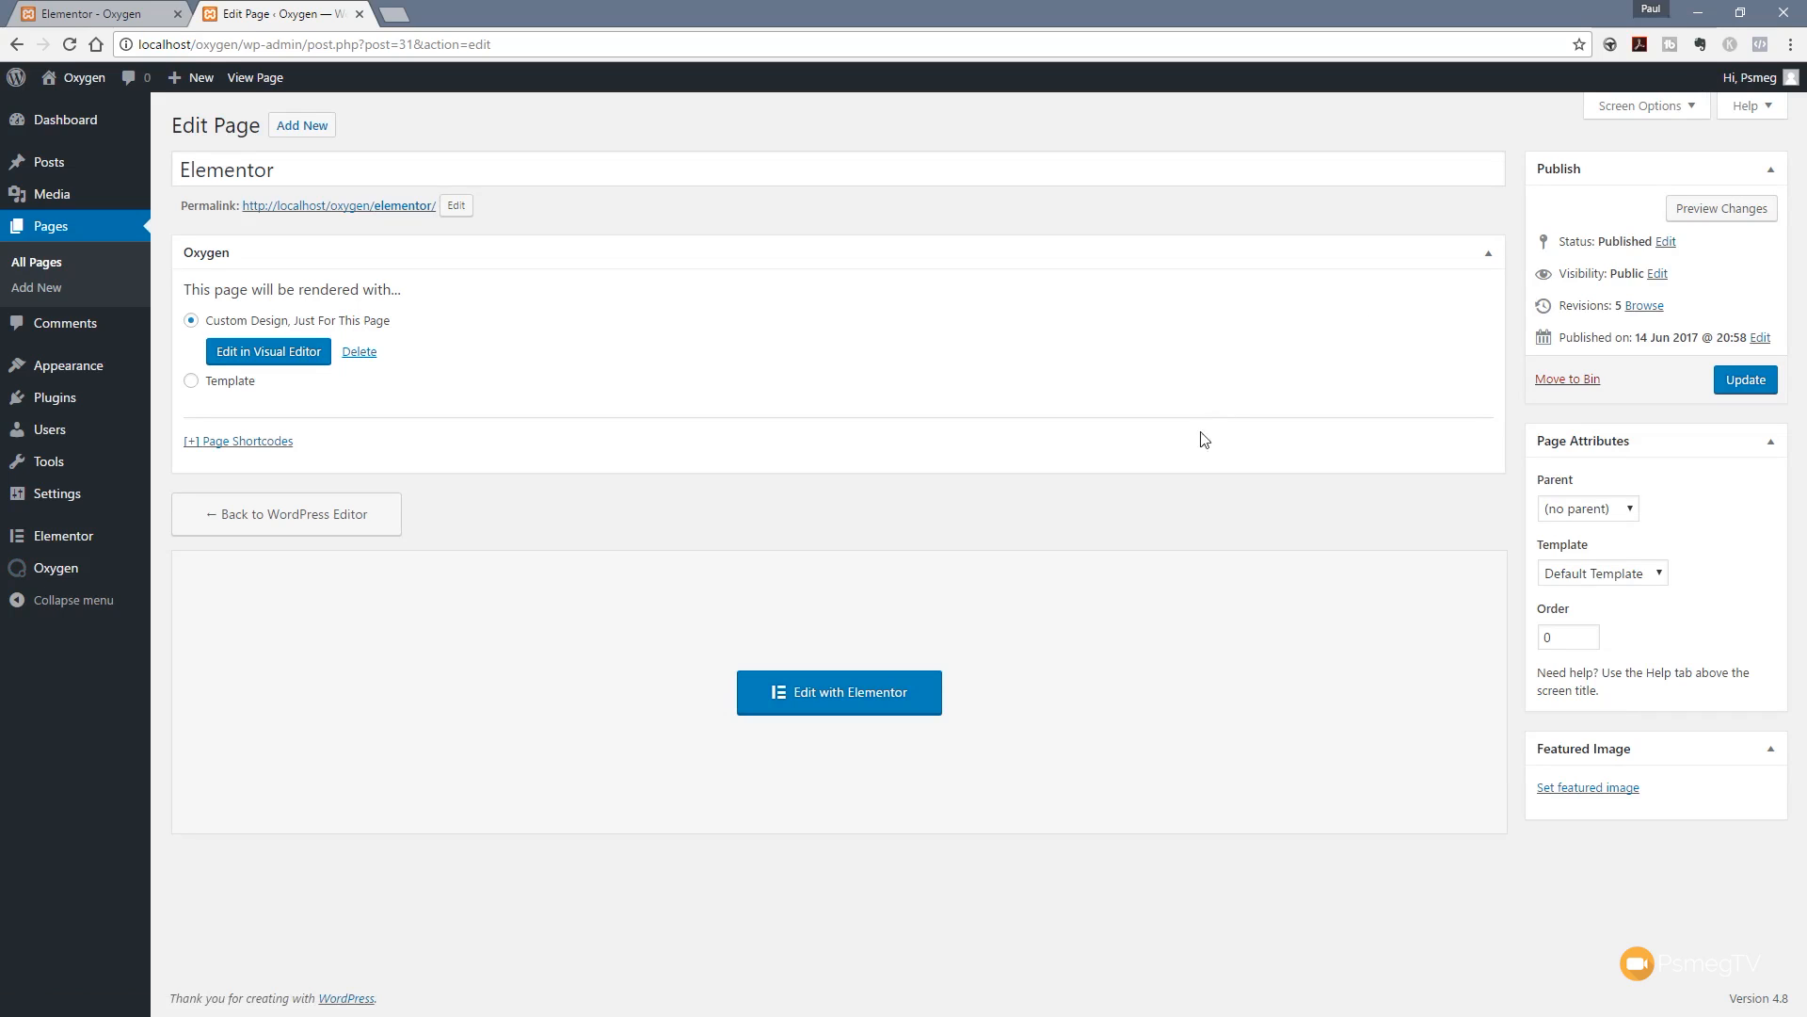
left_click(826, 697)
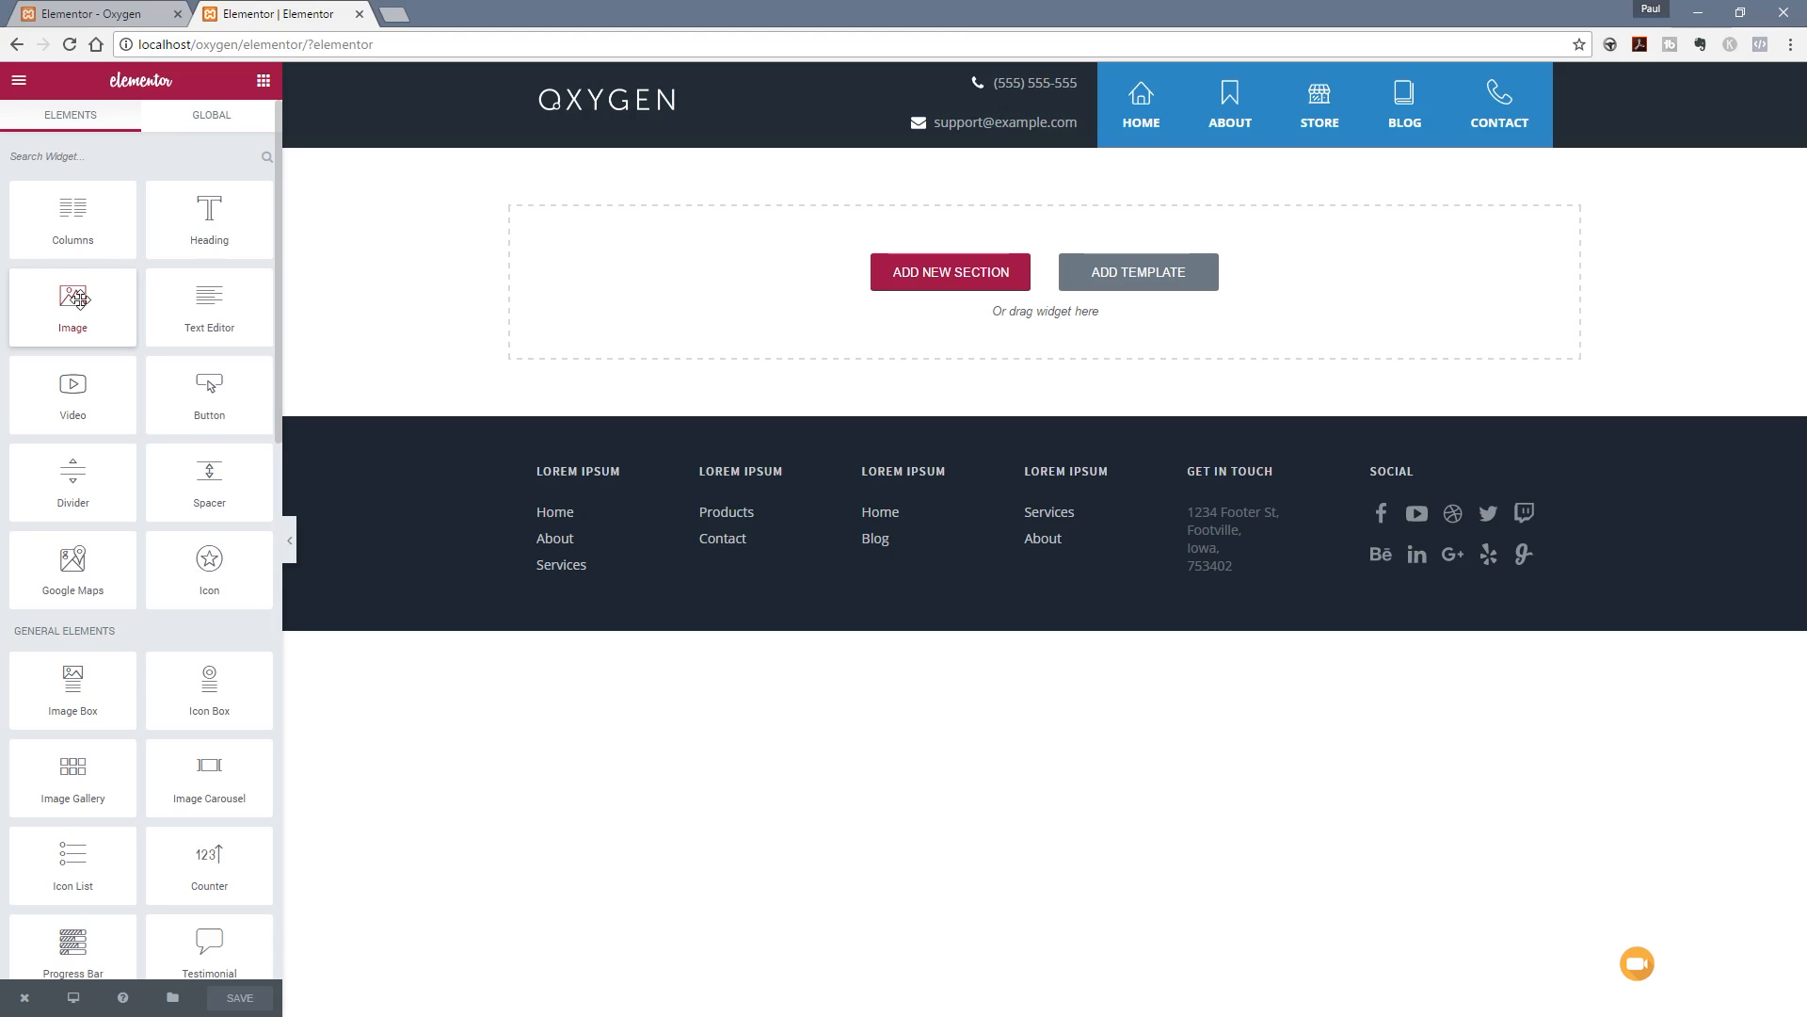
Step: Add a single-column section between the header and footer and place an Image widget in it
left_click(937, 278)
left_click(795, 315)
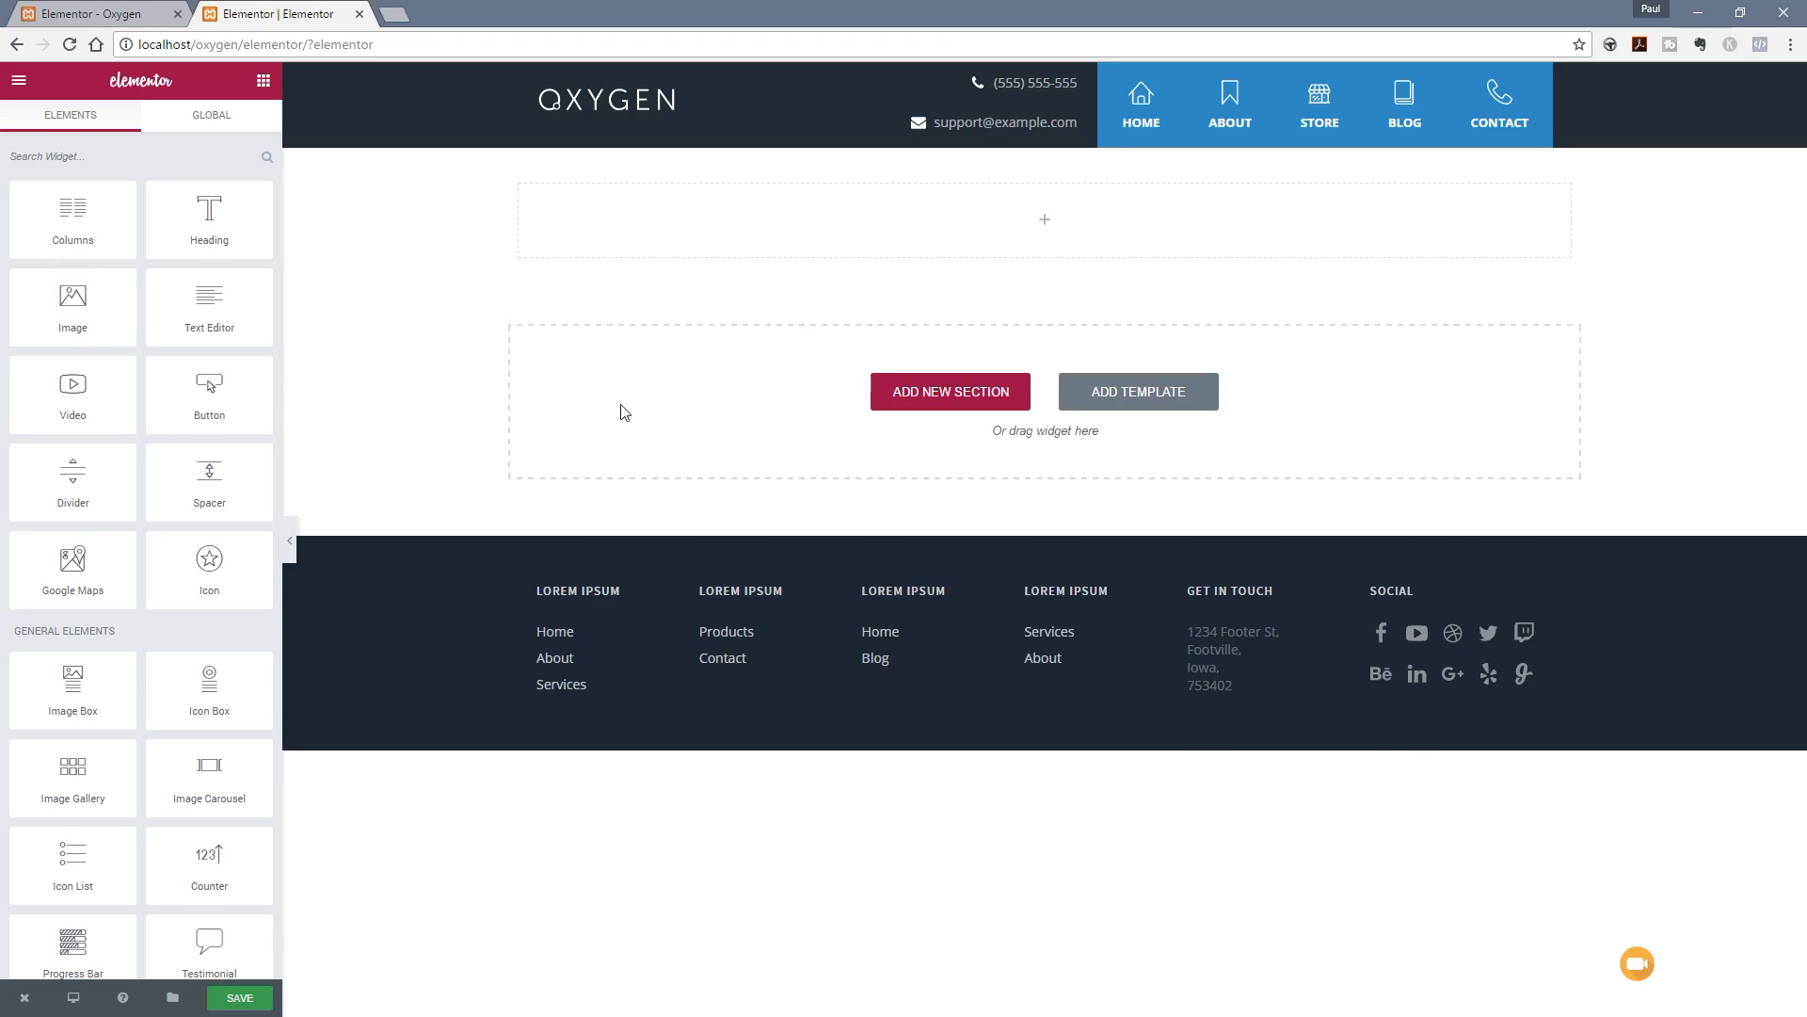
left_click_drag(79, 308, 1008, 235)
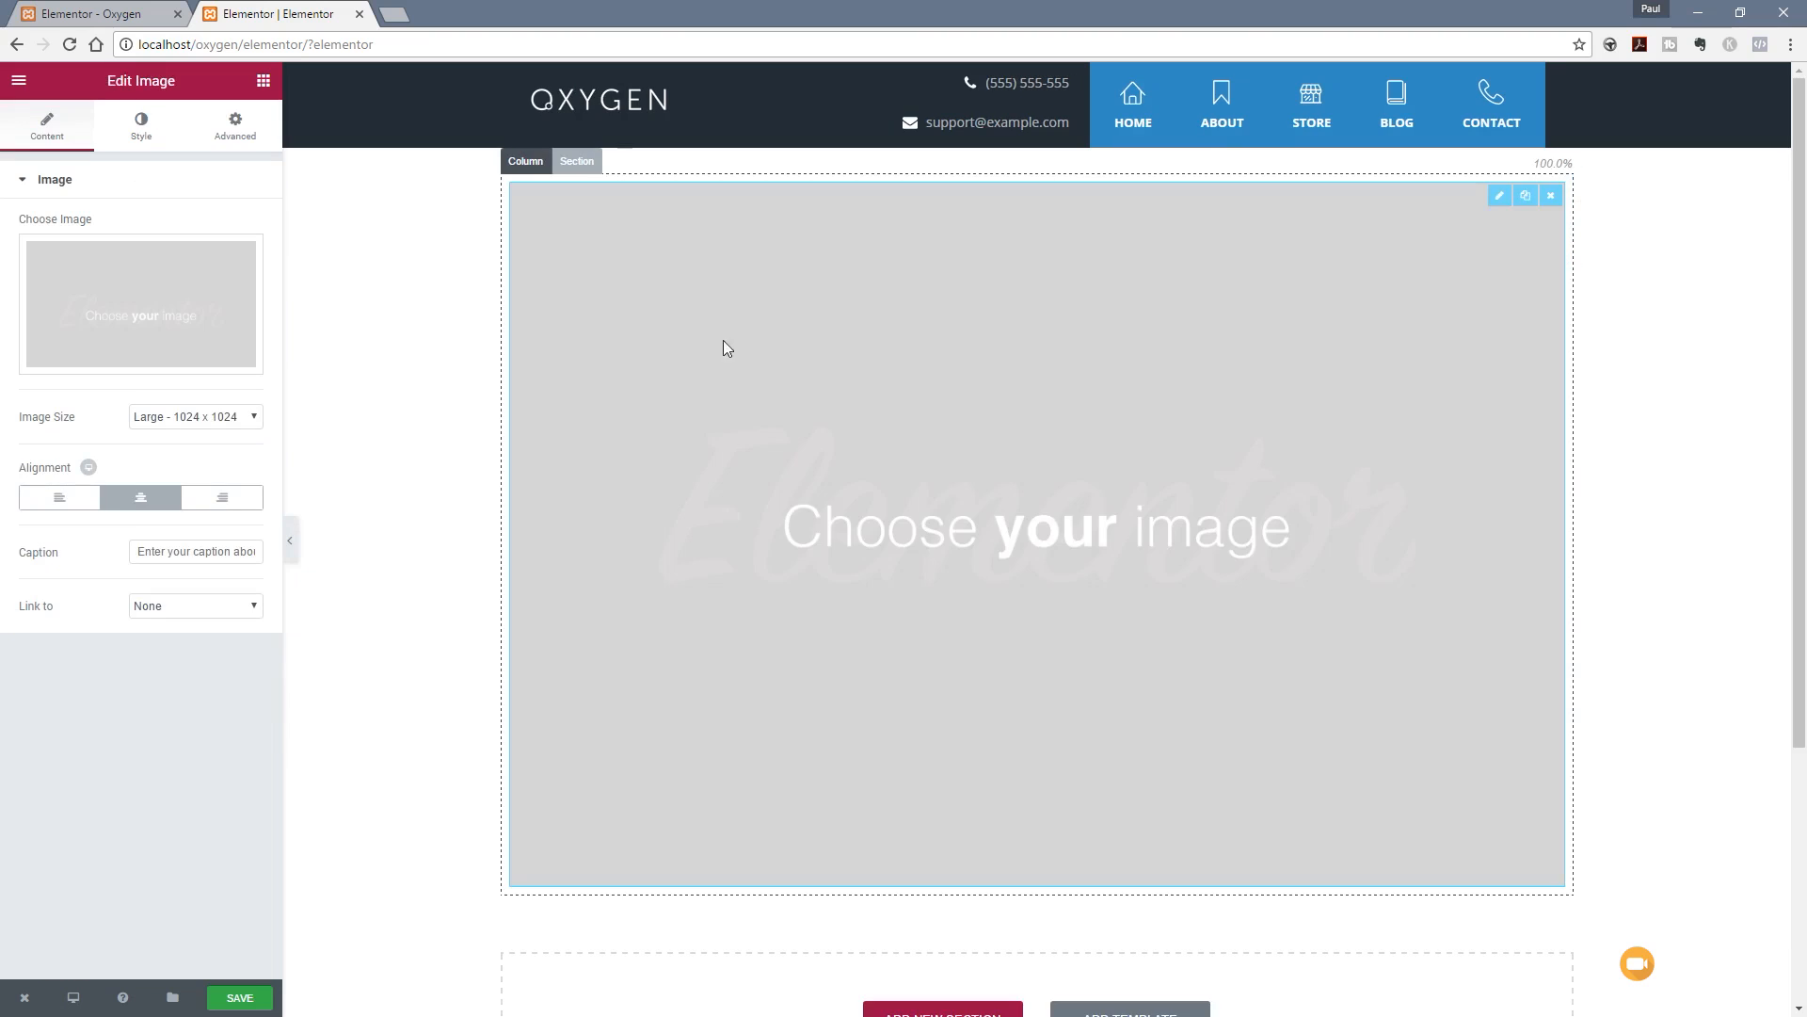
Step: Add a new section with three equal columns below the image section
scroll(751, 773, "down", 4)
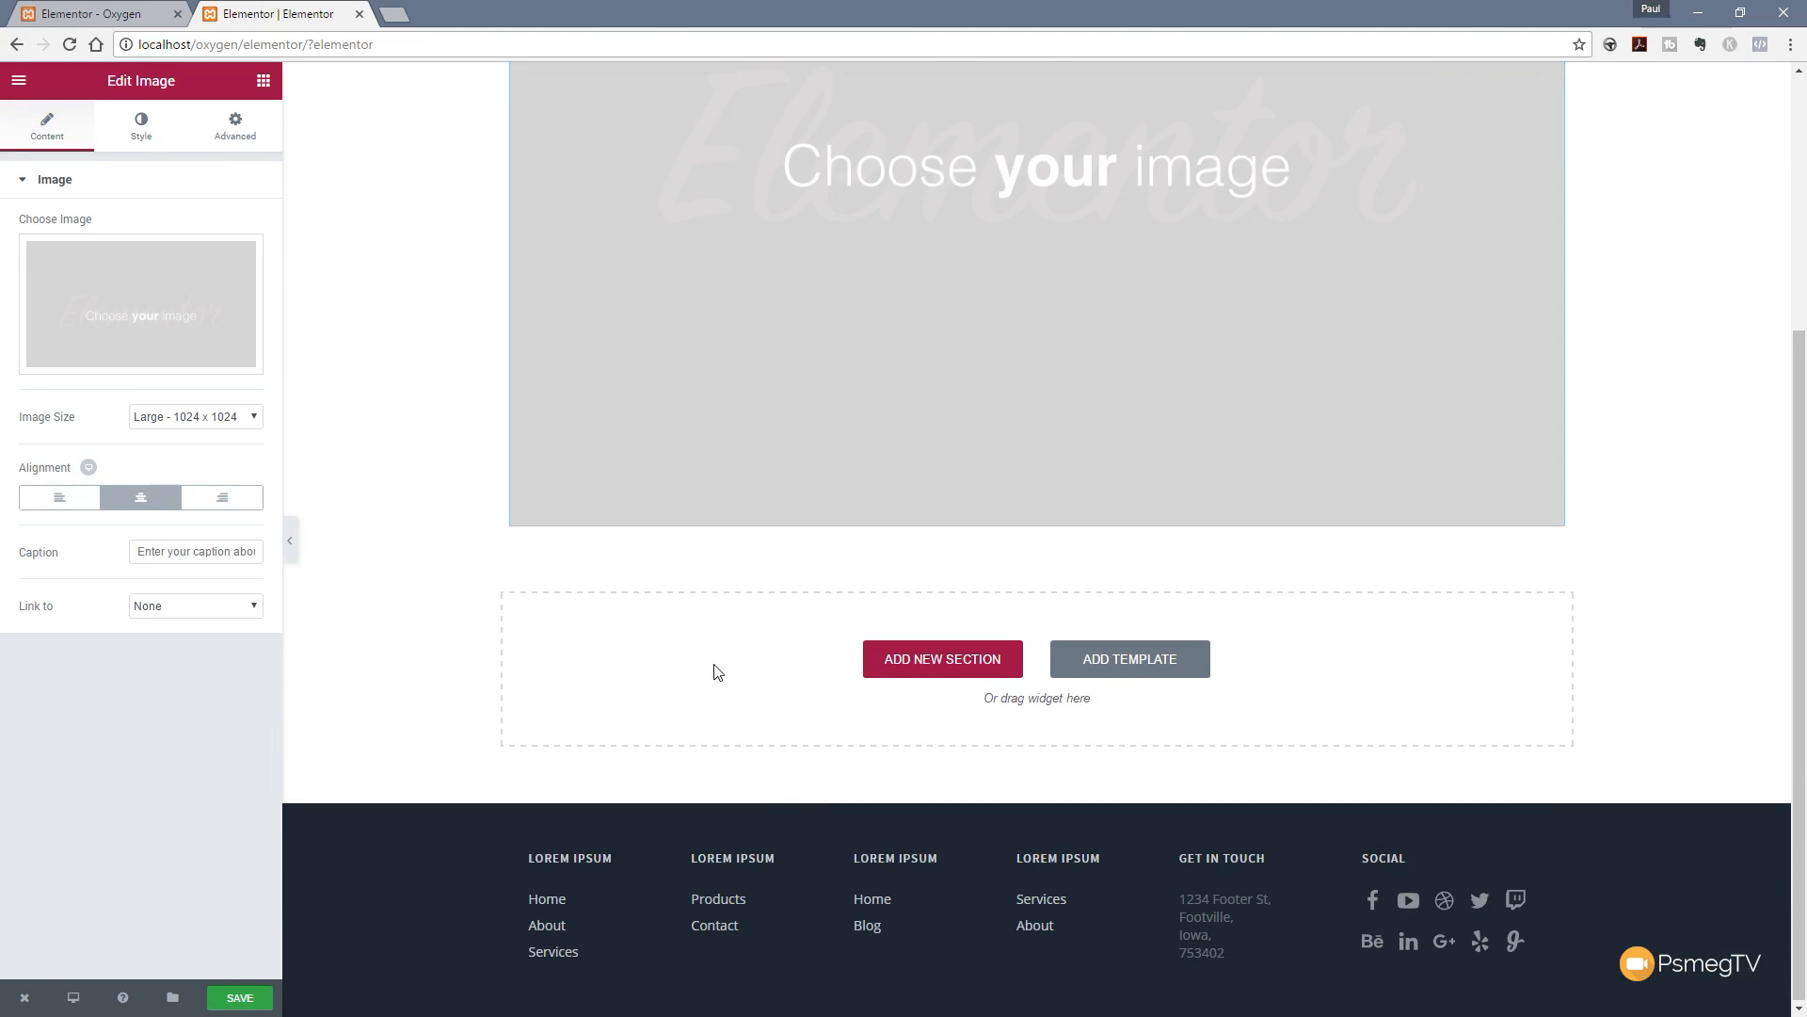
left_click(899, 656)
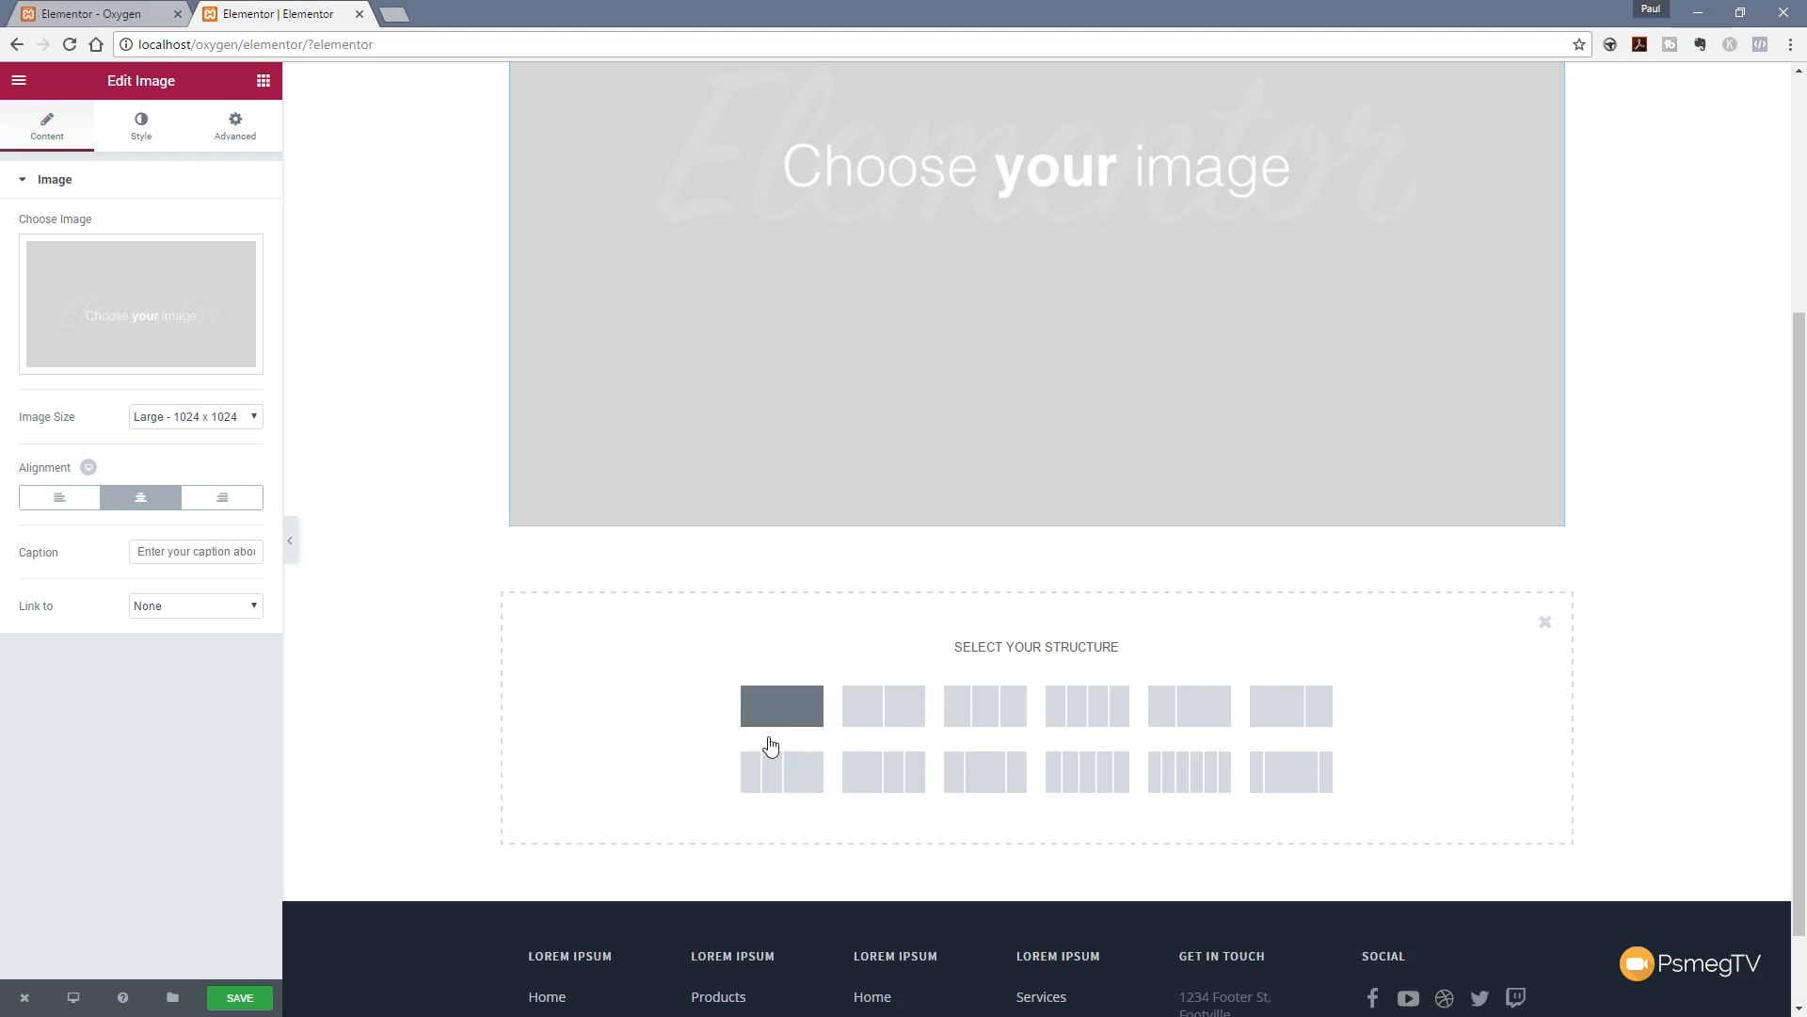
left_click(975, 711)
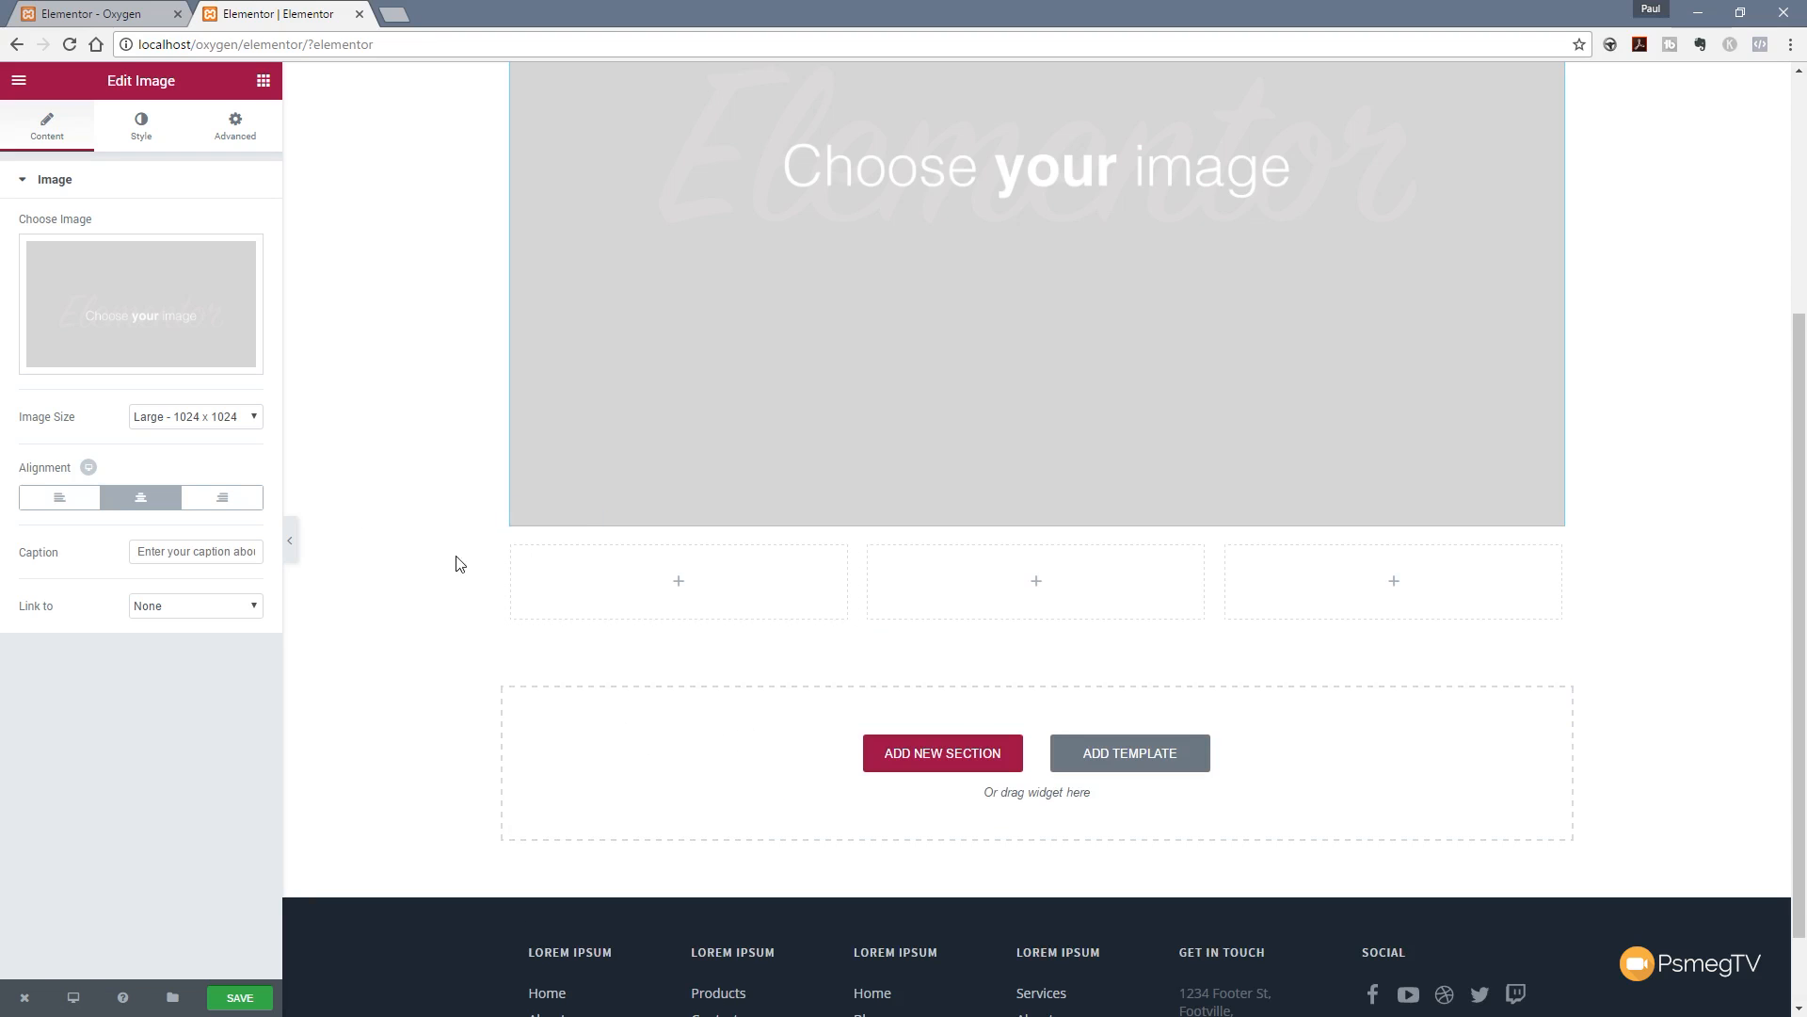
Step: Insert road-220058.jpg from the media library into the large Image widget and set its image size to Full
scroll(452, 560, "up", 3)
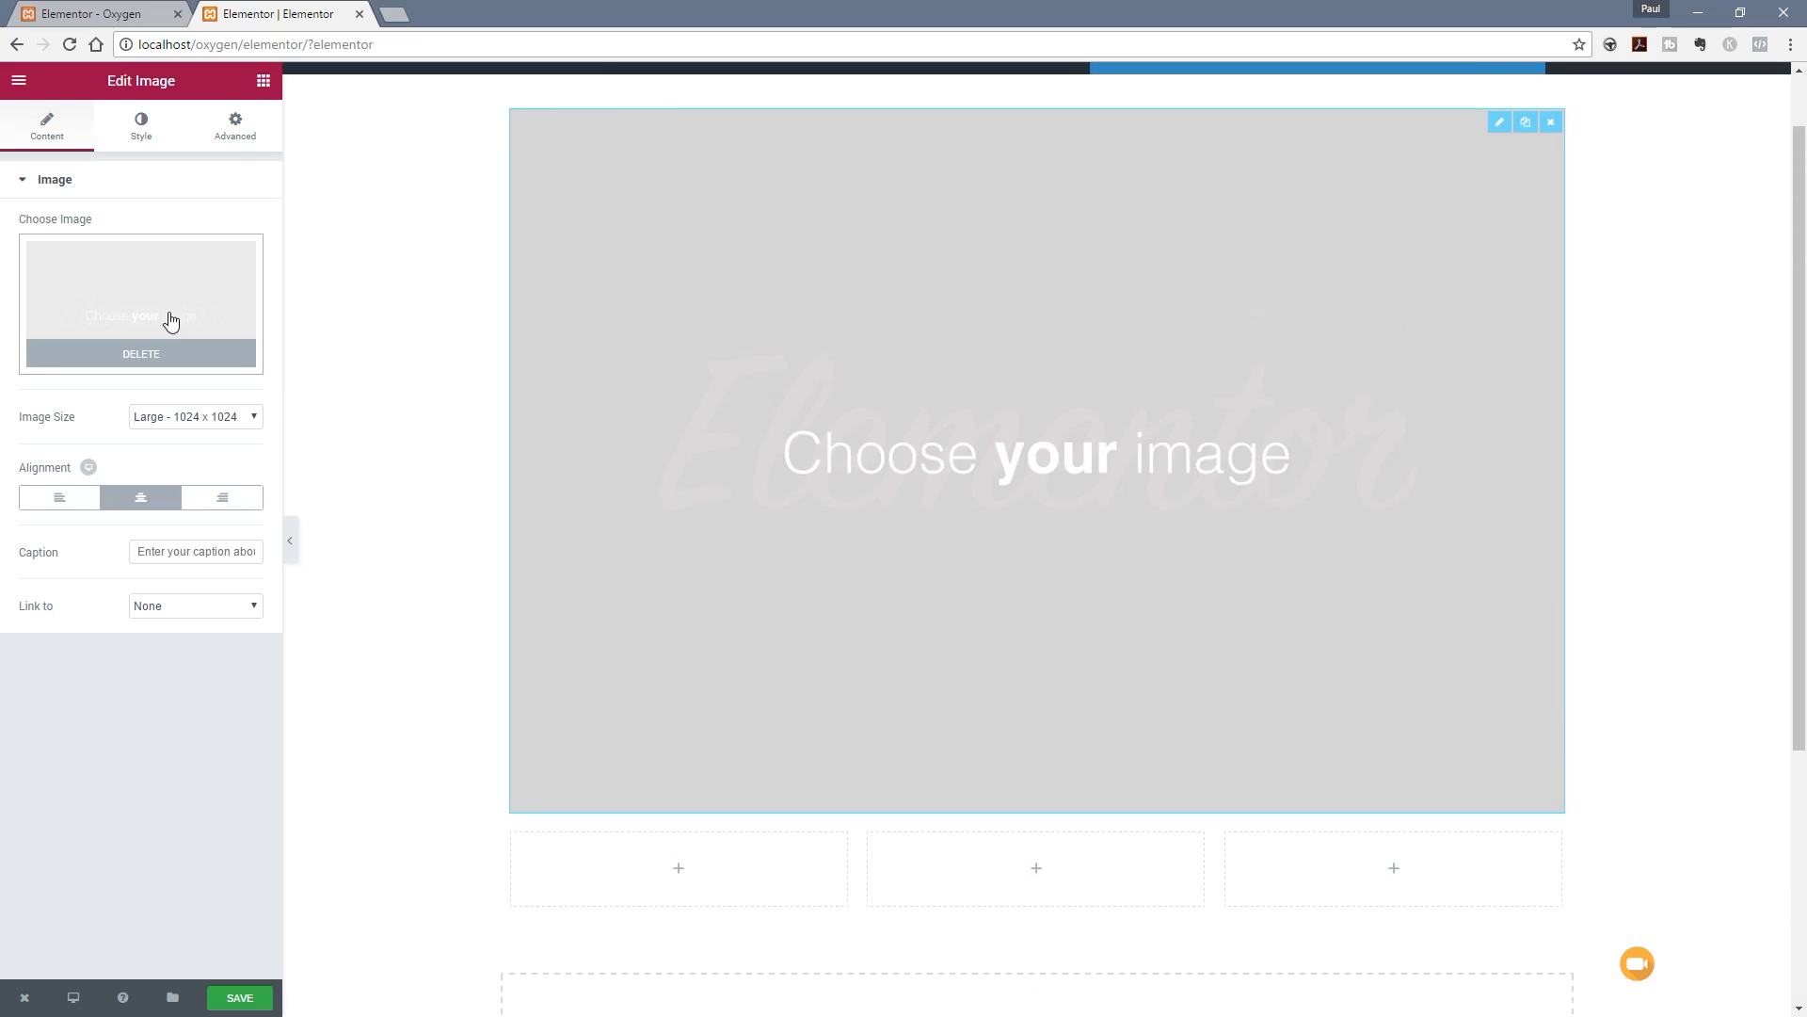
left_click(143, 325)
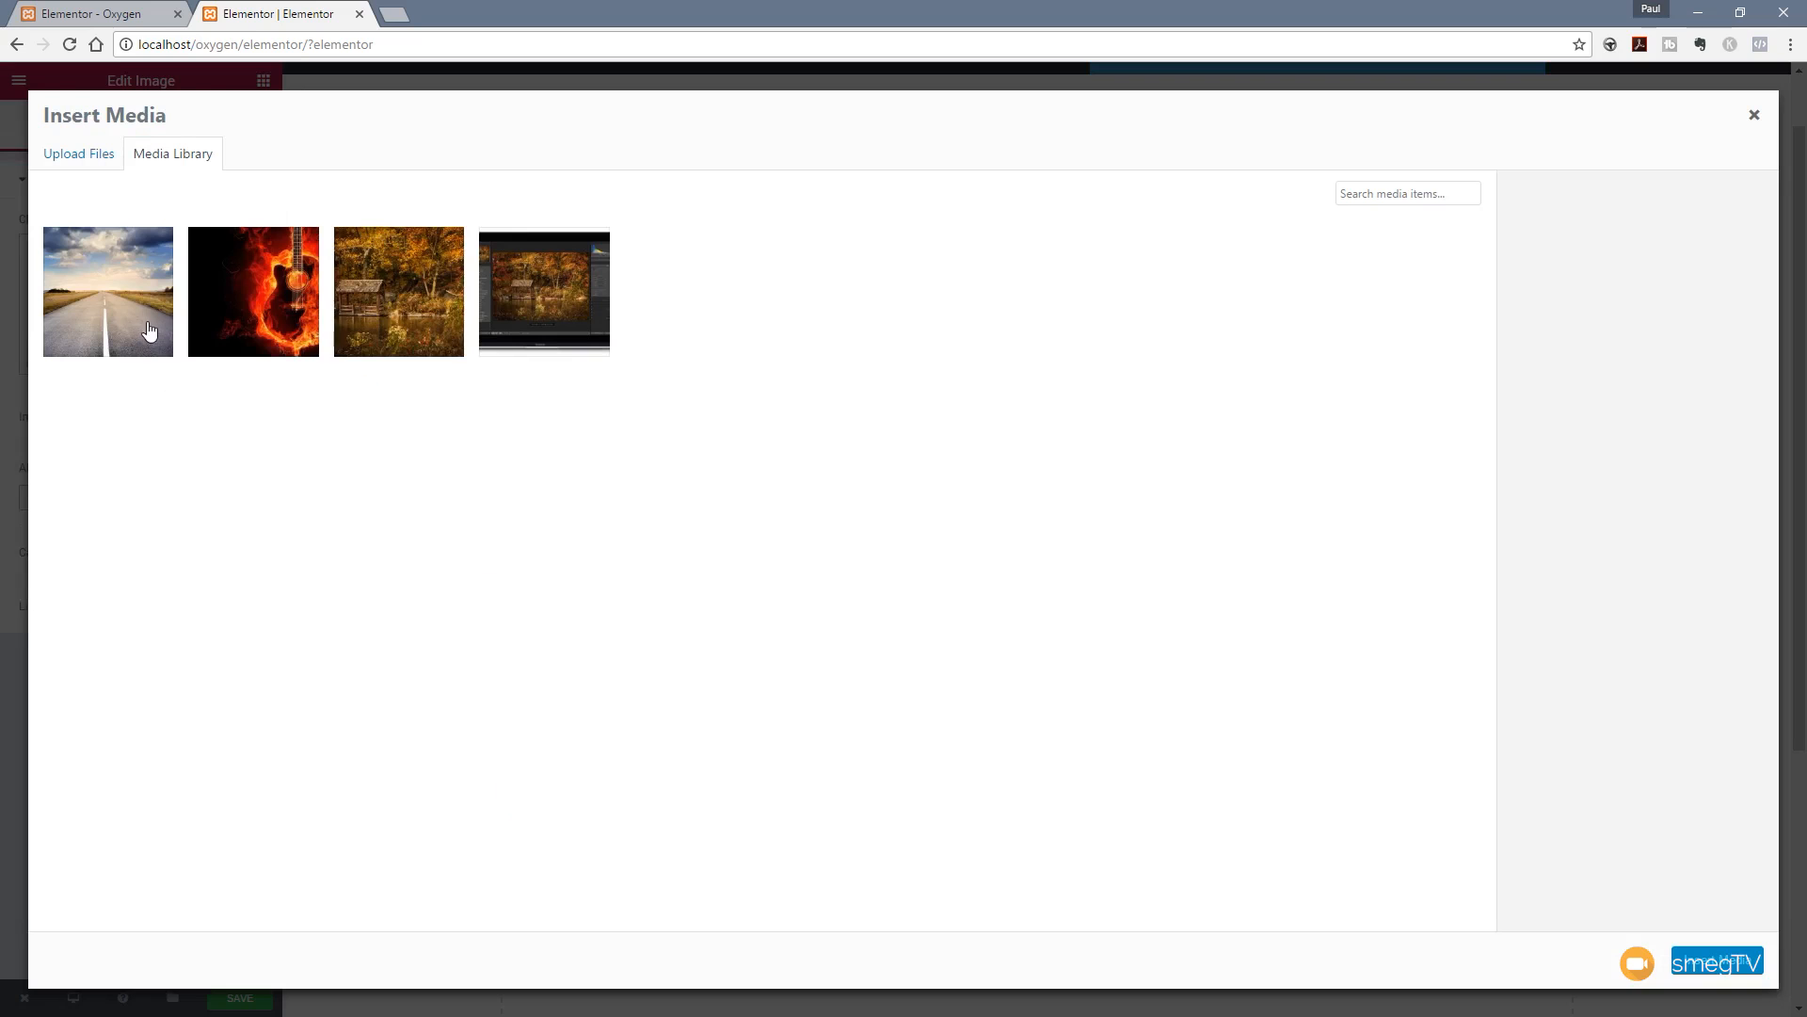
left_click(146, 306)
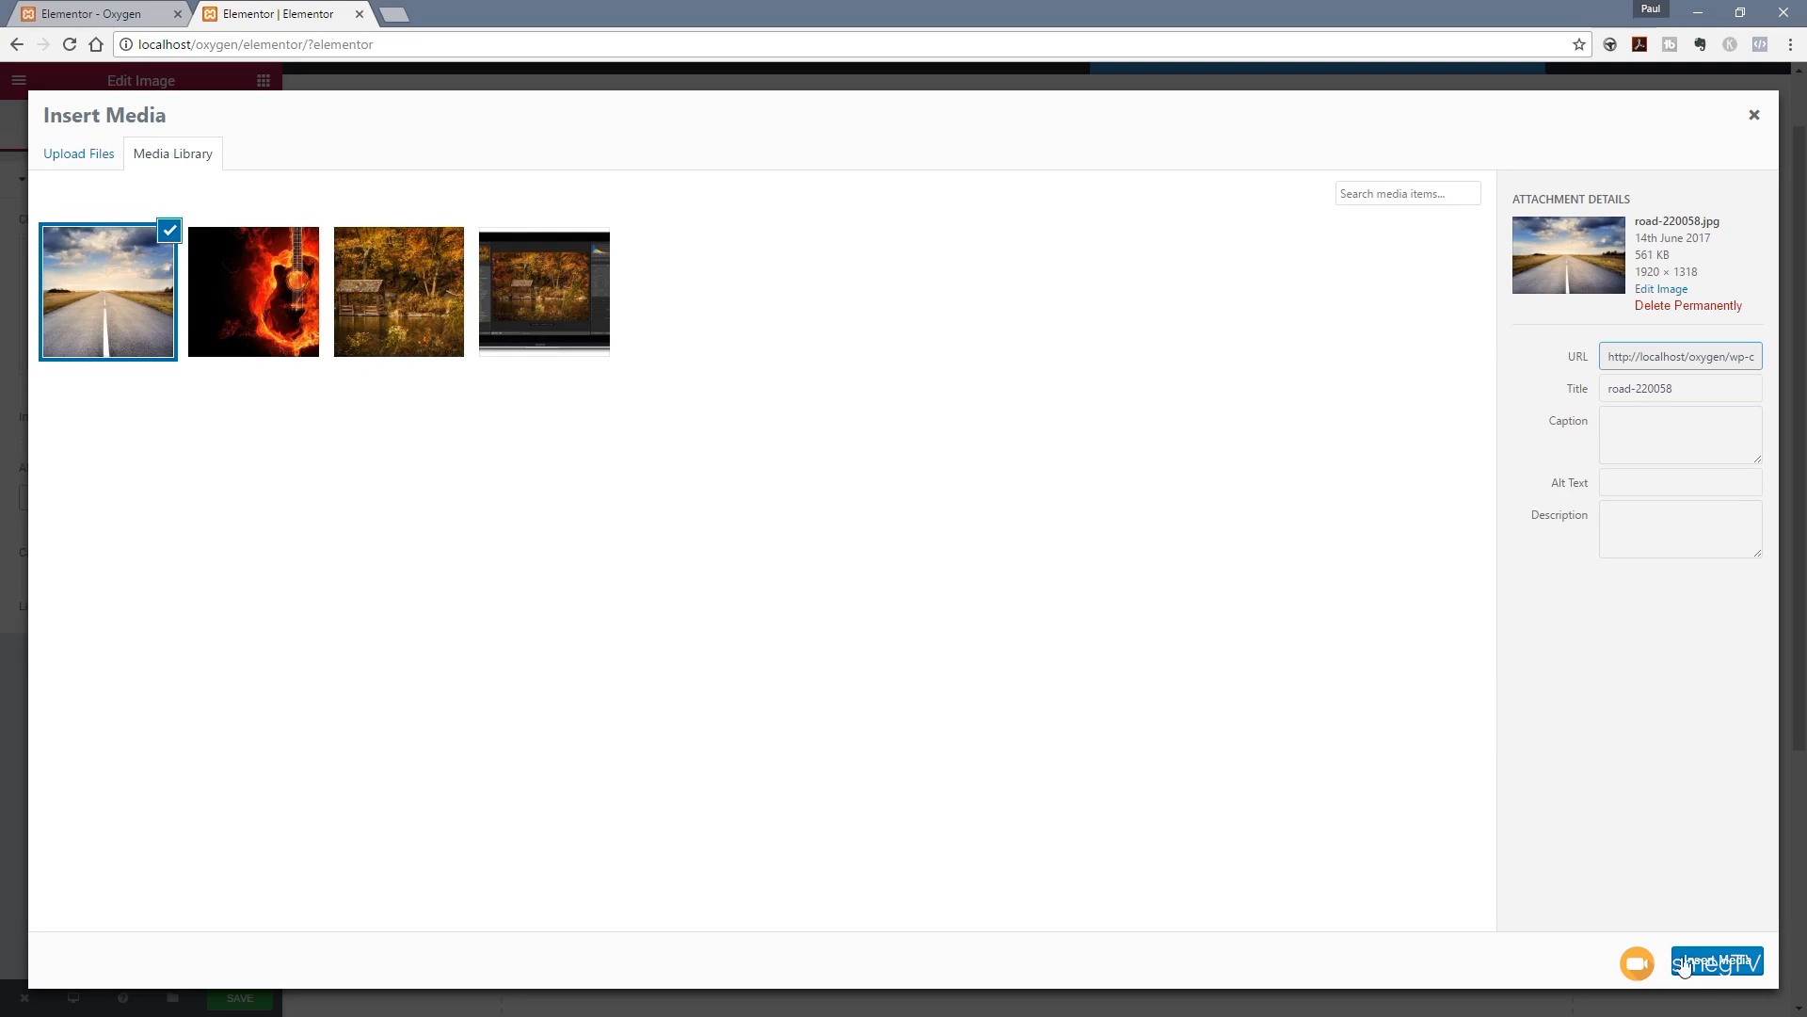
left_click(1662, 960)
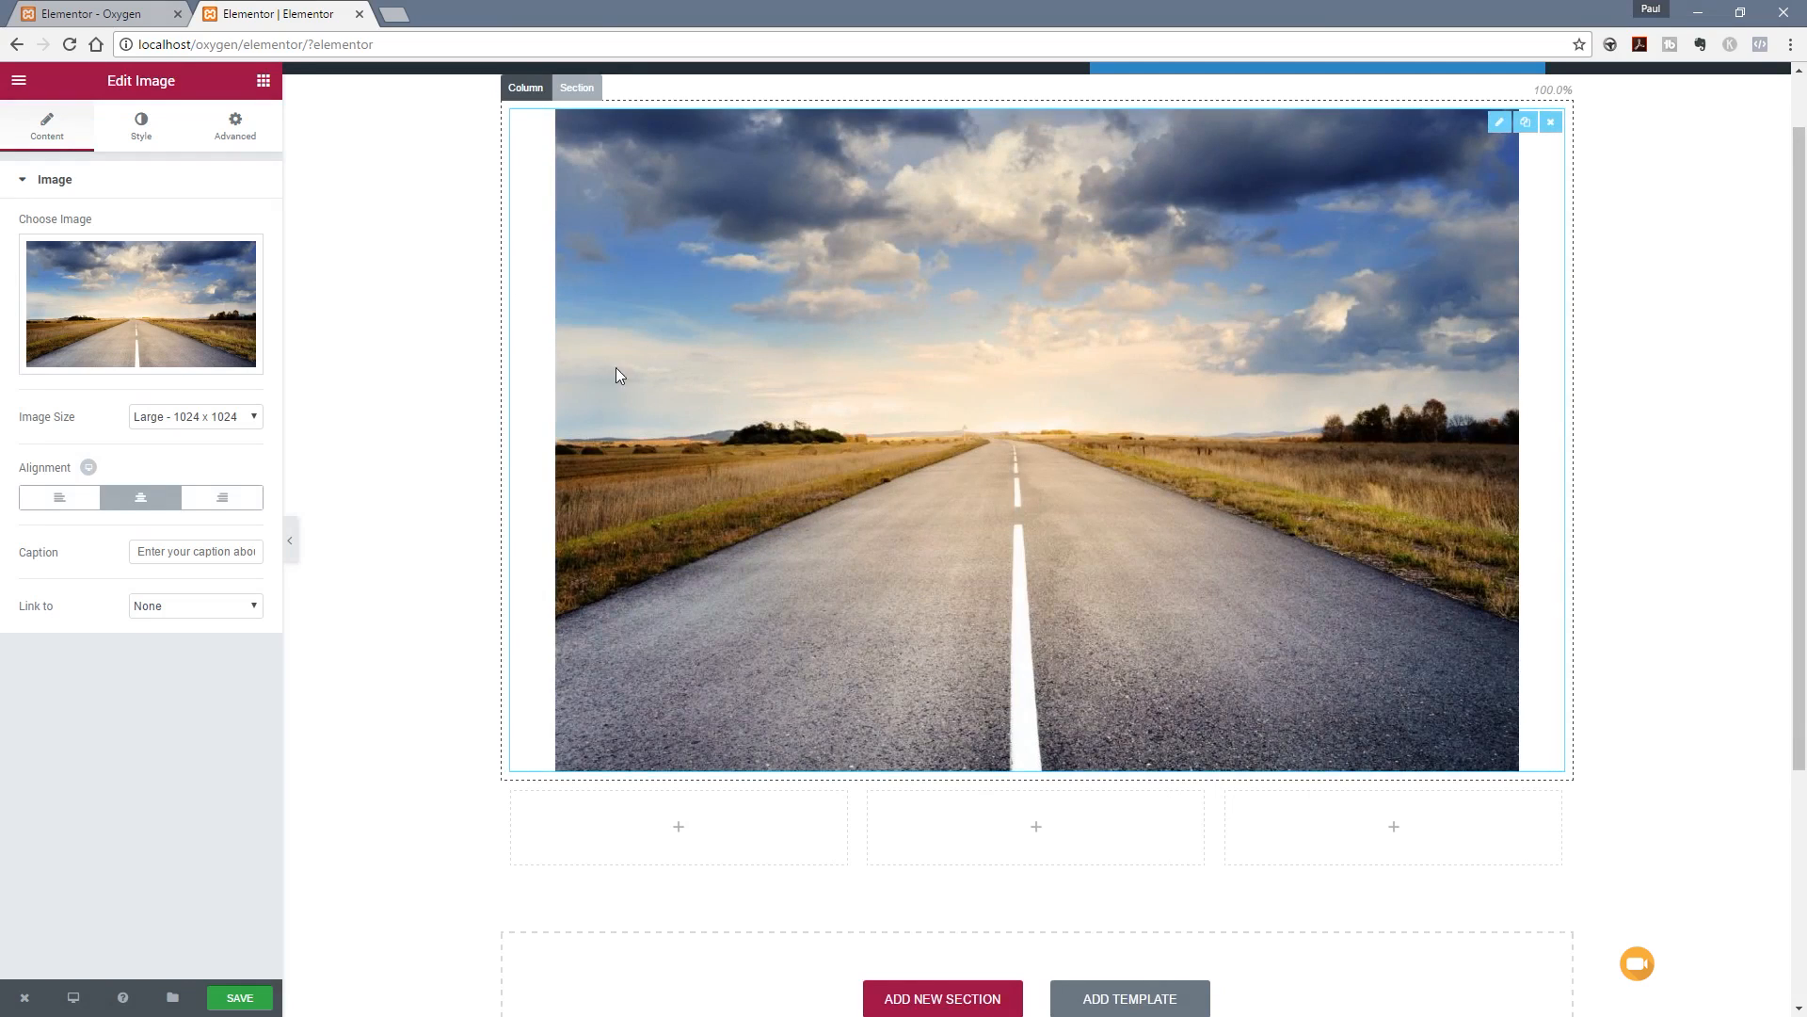
left_click(198, 421)
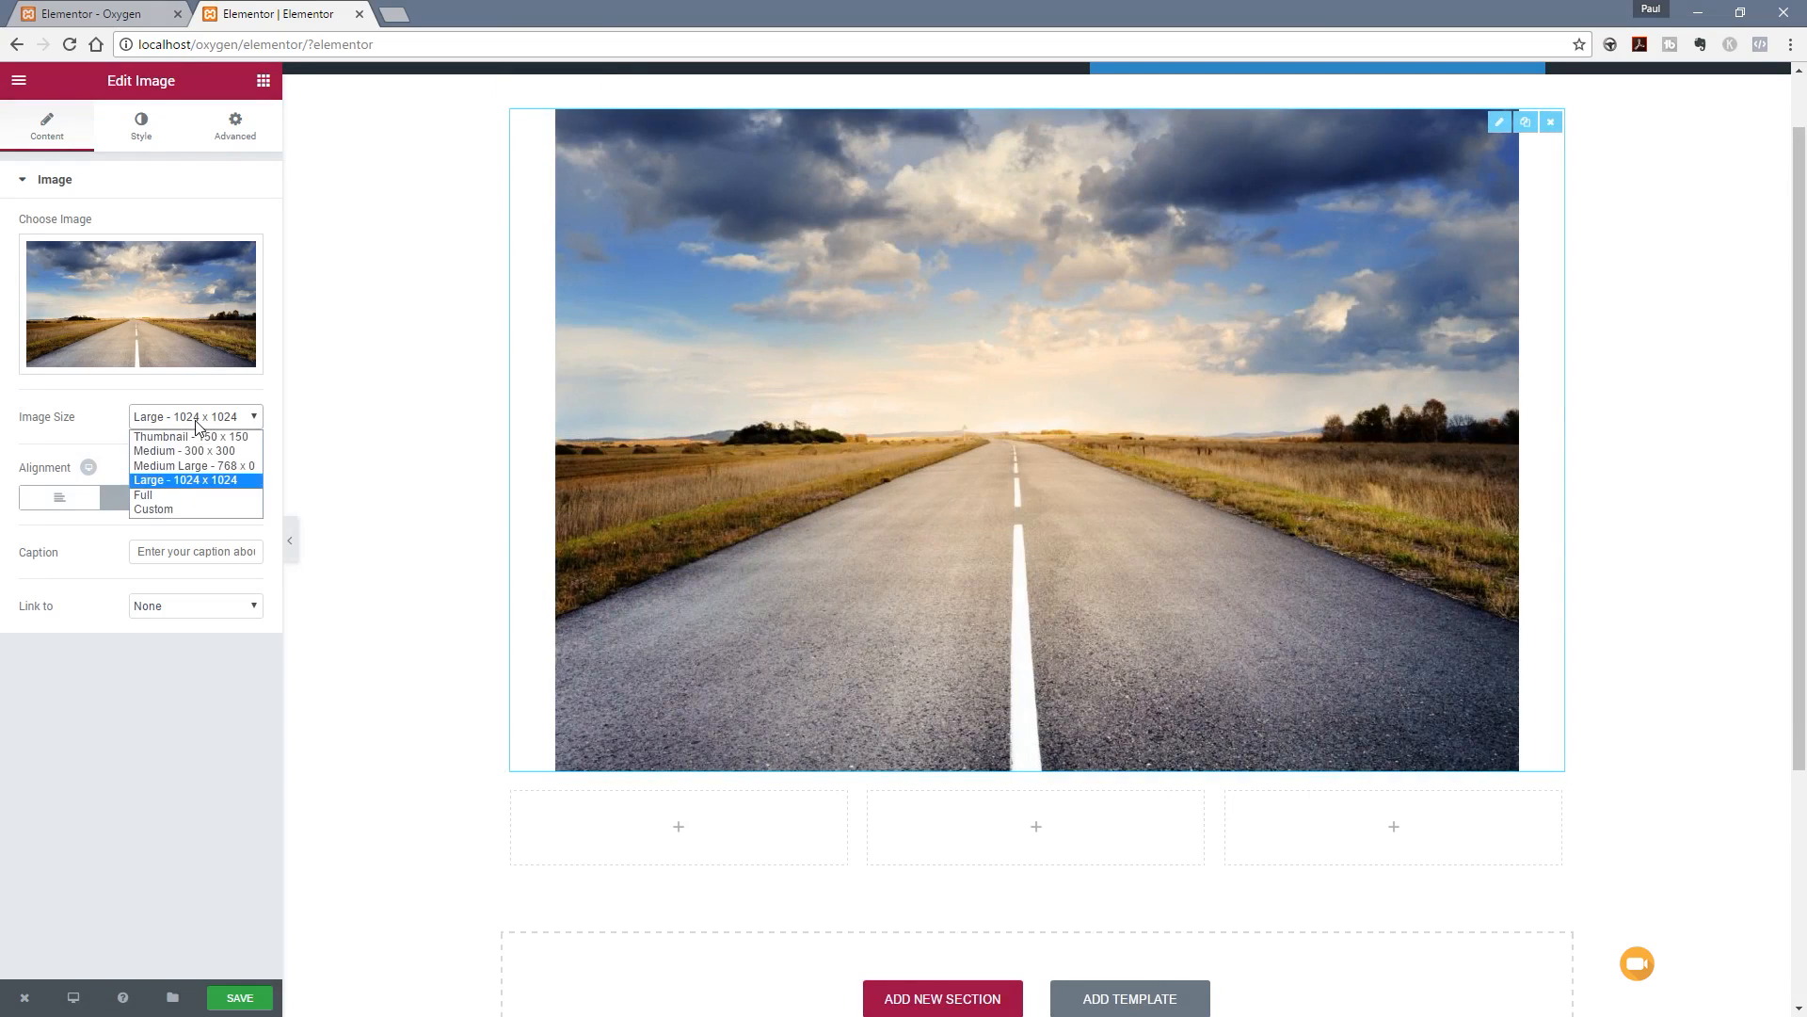
left_click(180, 495)
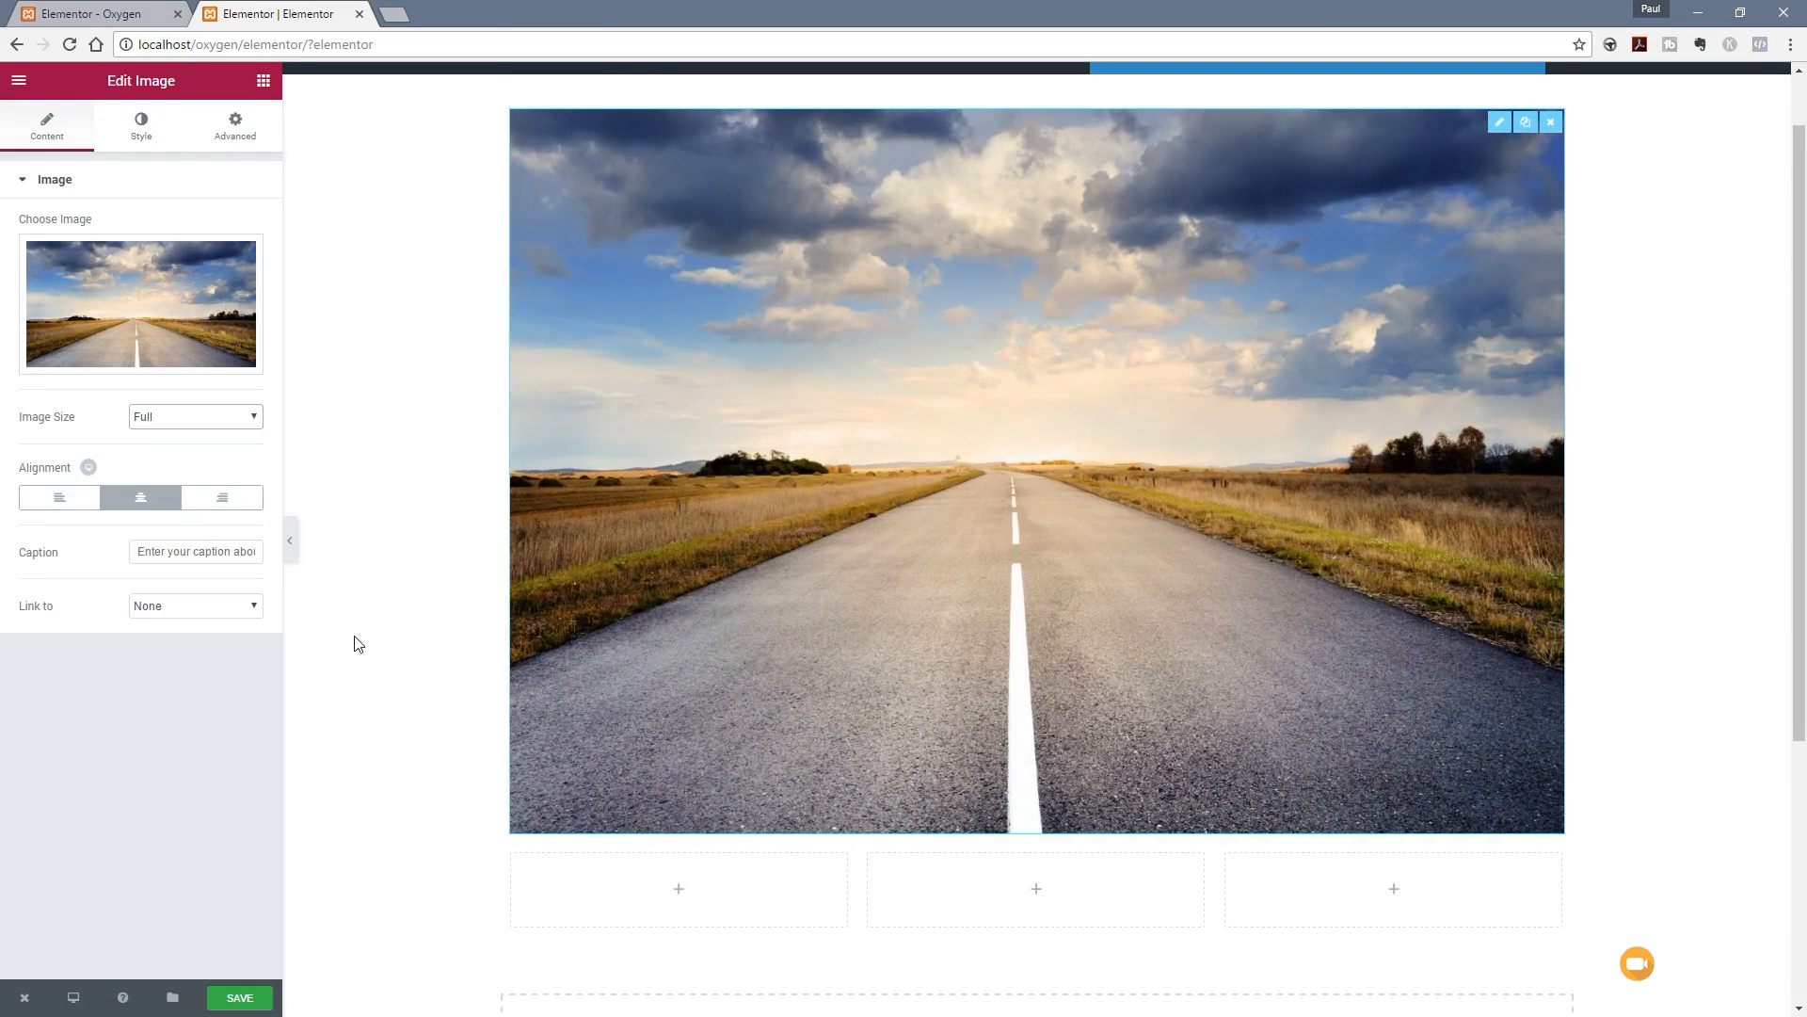
Step: Place an Image widget in the first of the three columns with a Text Editor widget beneath it
scroll(358, 647, "down", 3)
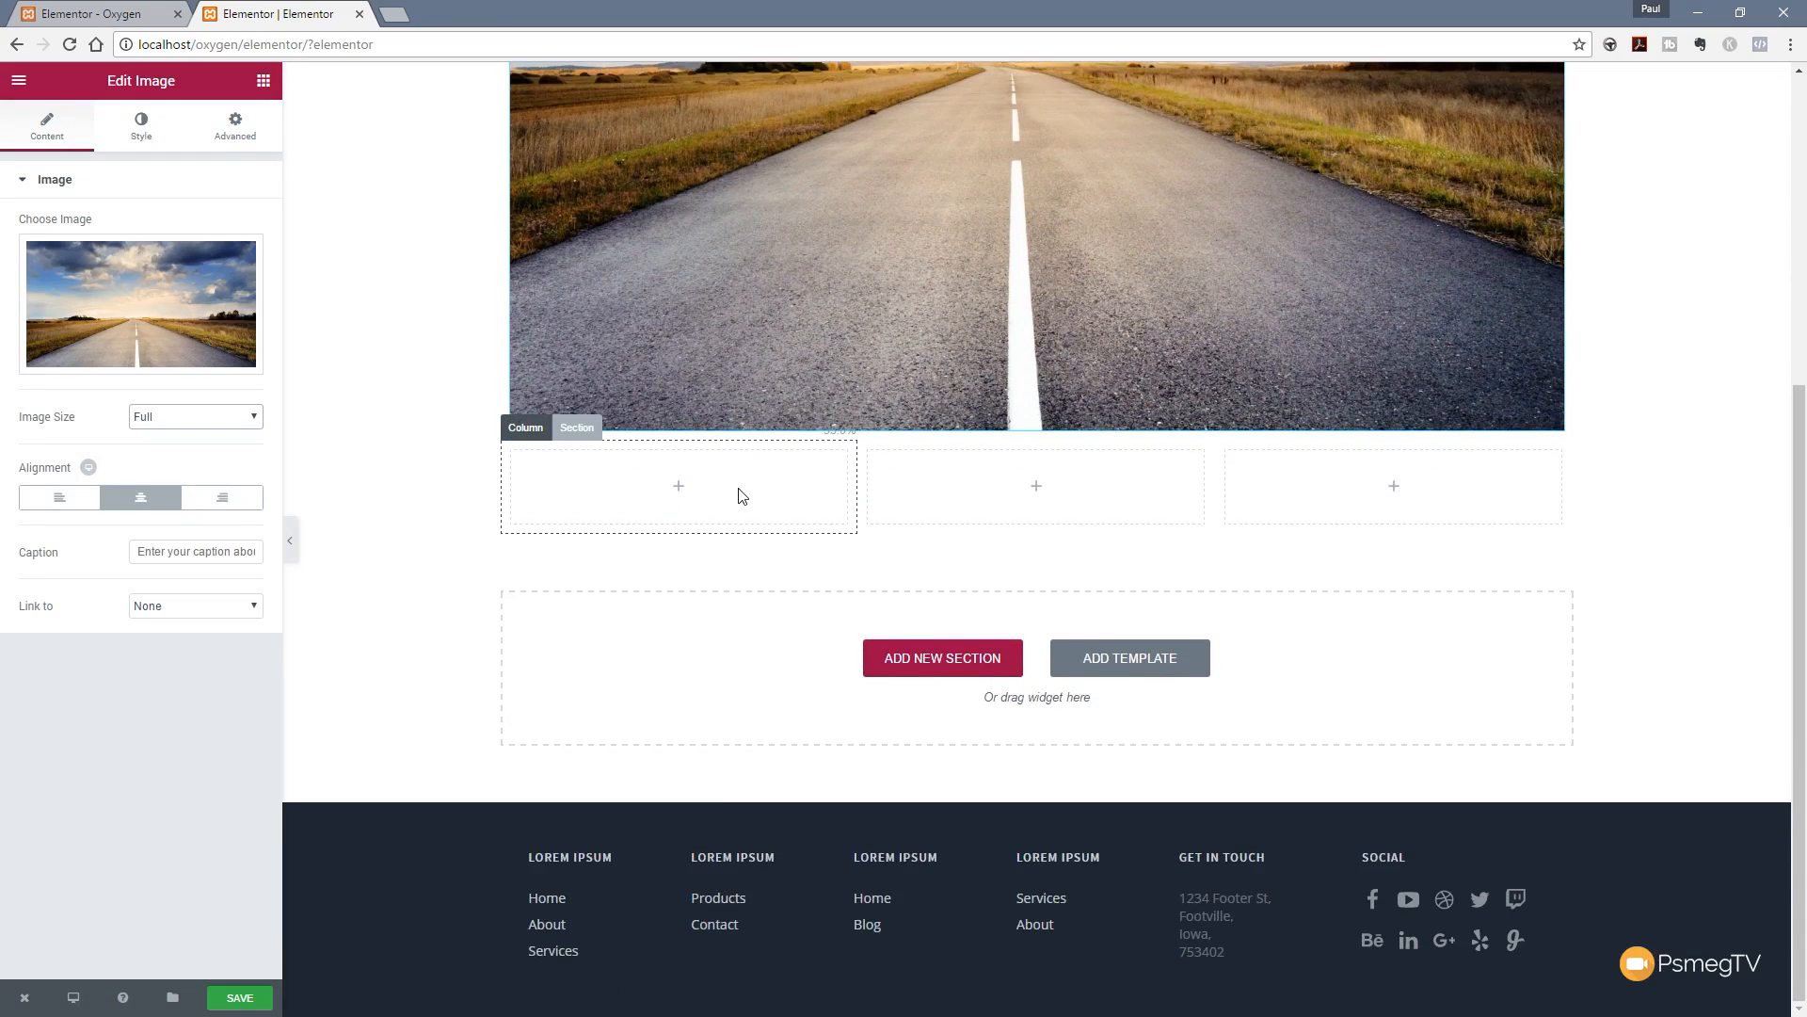
left_click(698, 485)
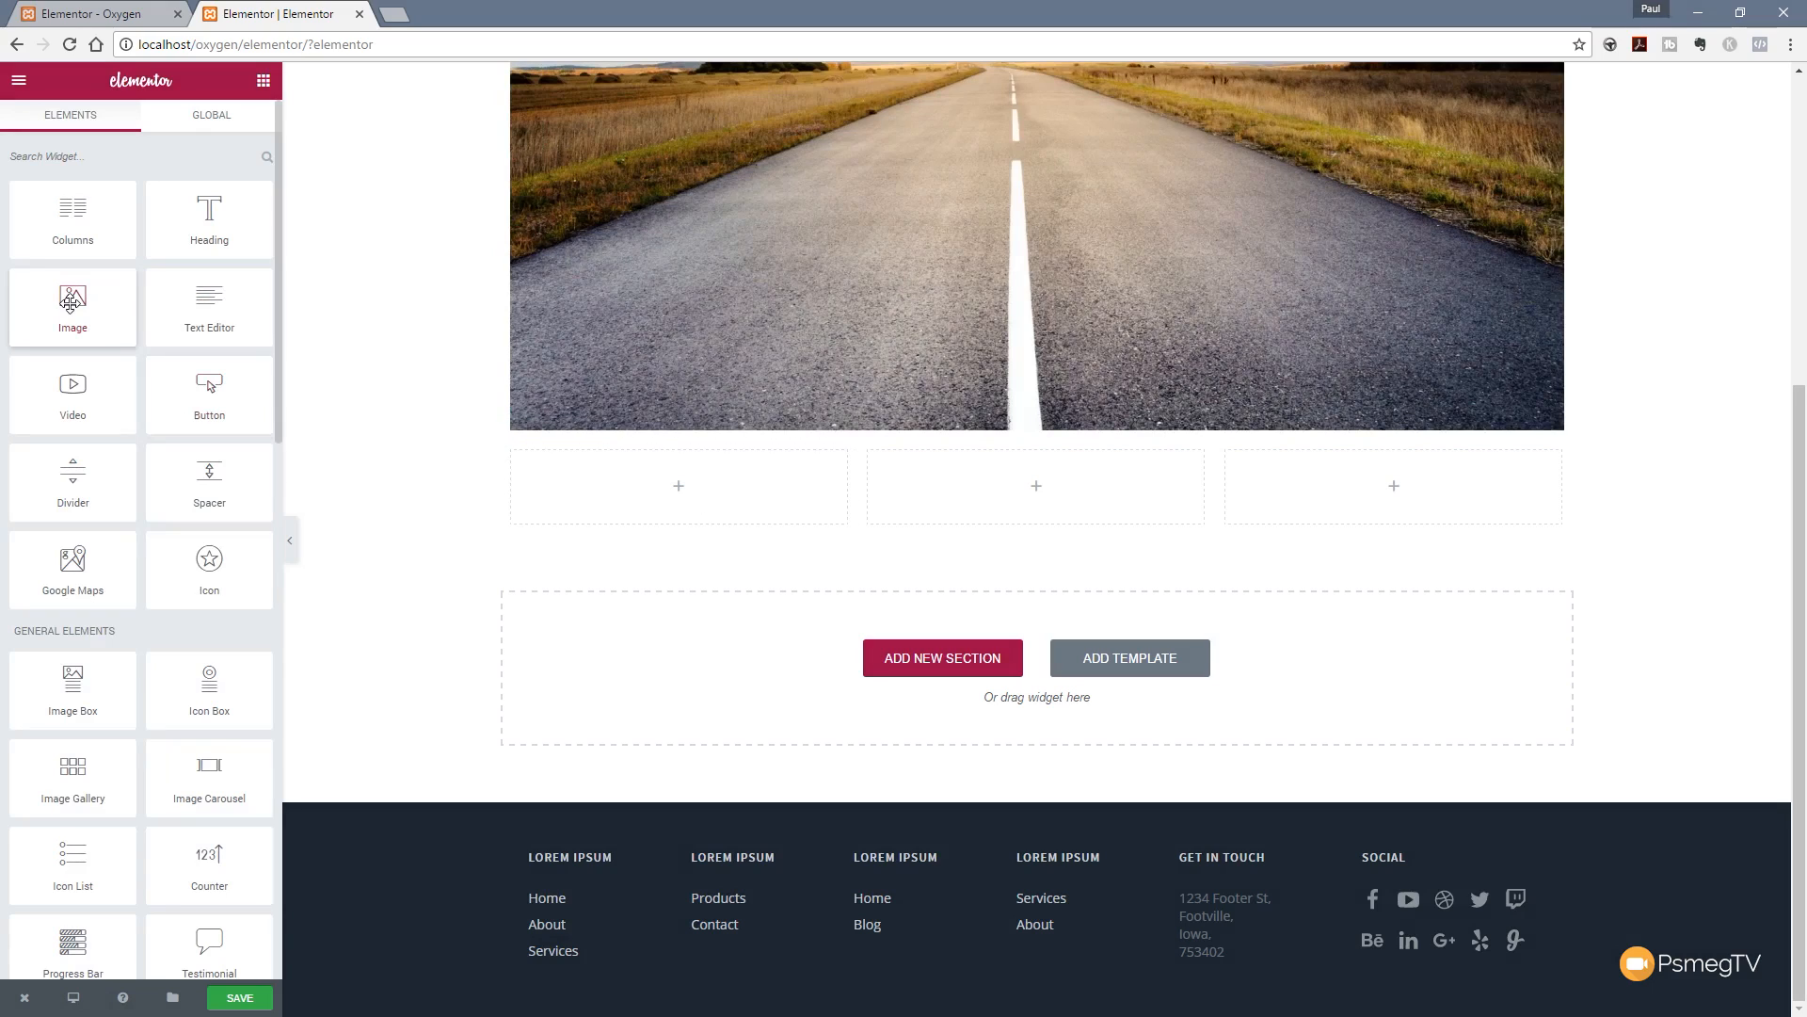
left_click_drag(72, 303, 632, 497)
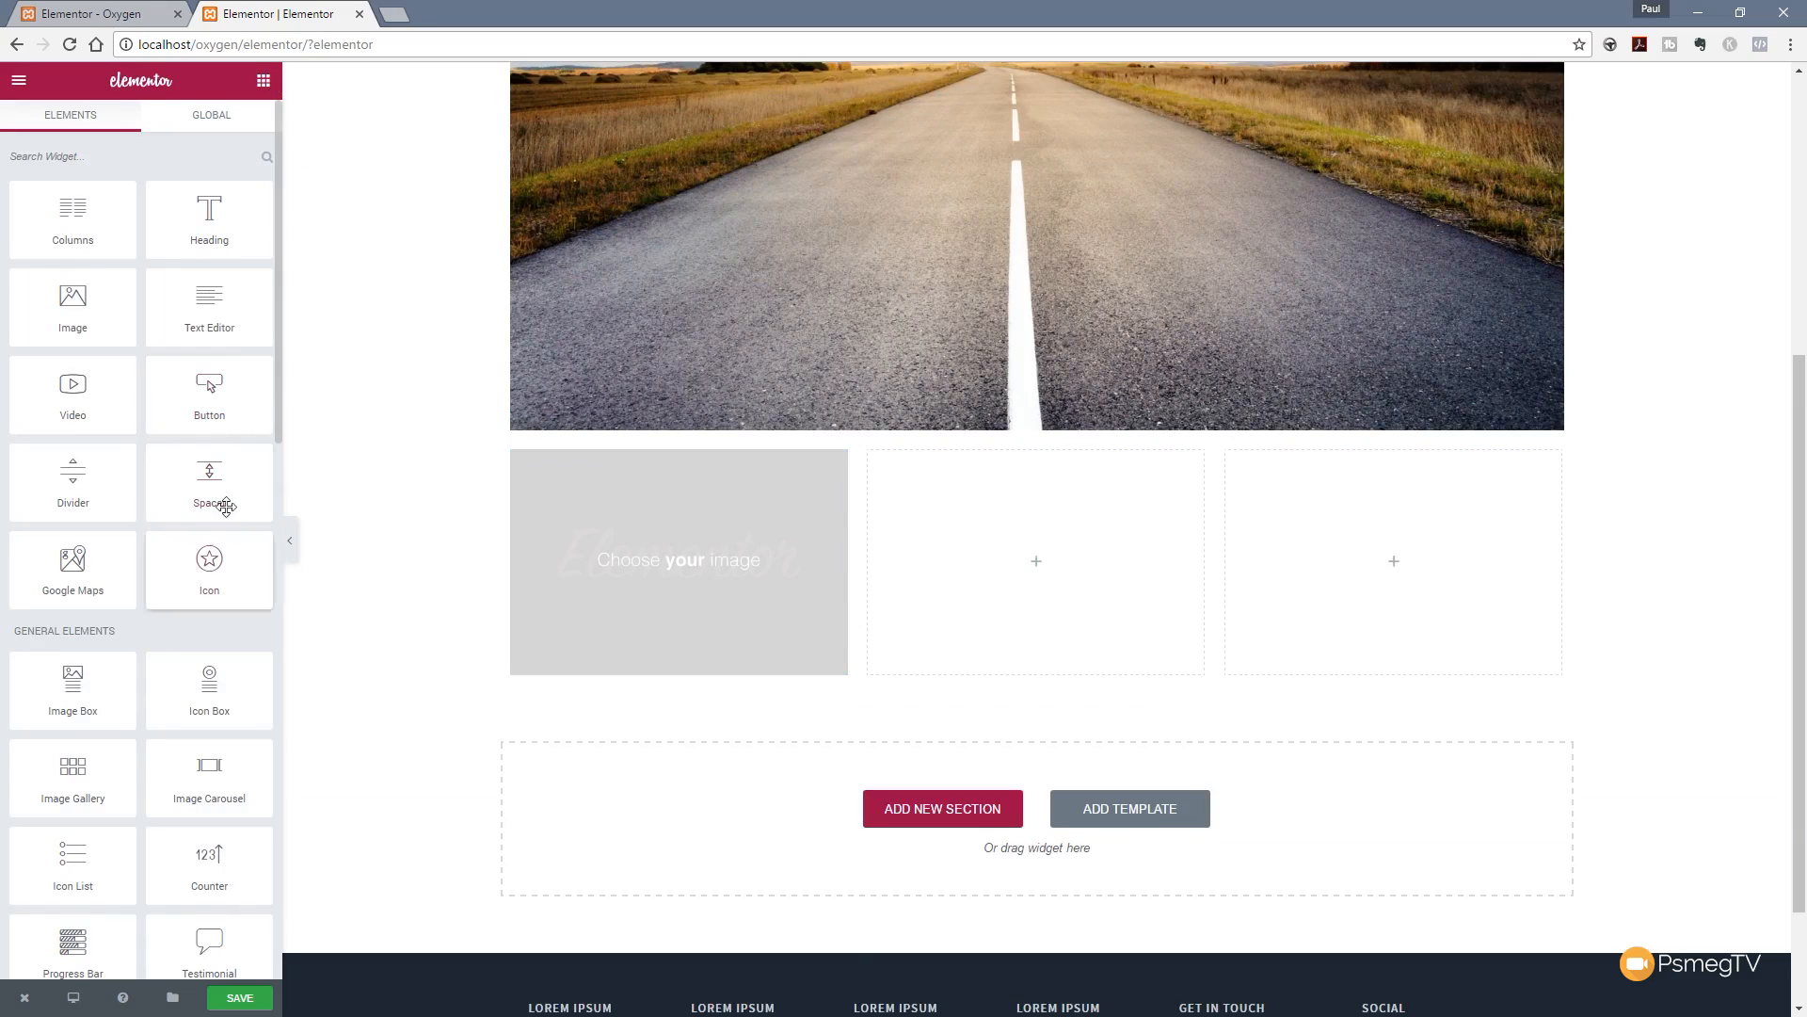
left_click_drag(200, 311, 654, 673)
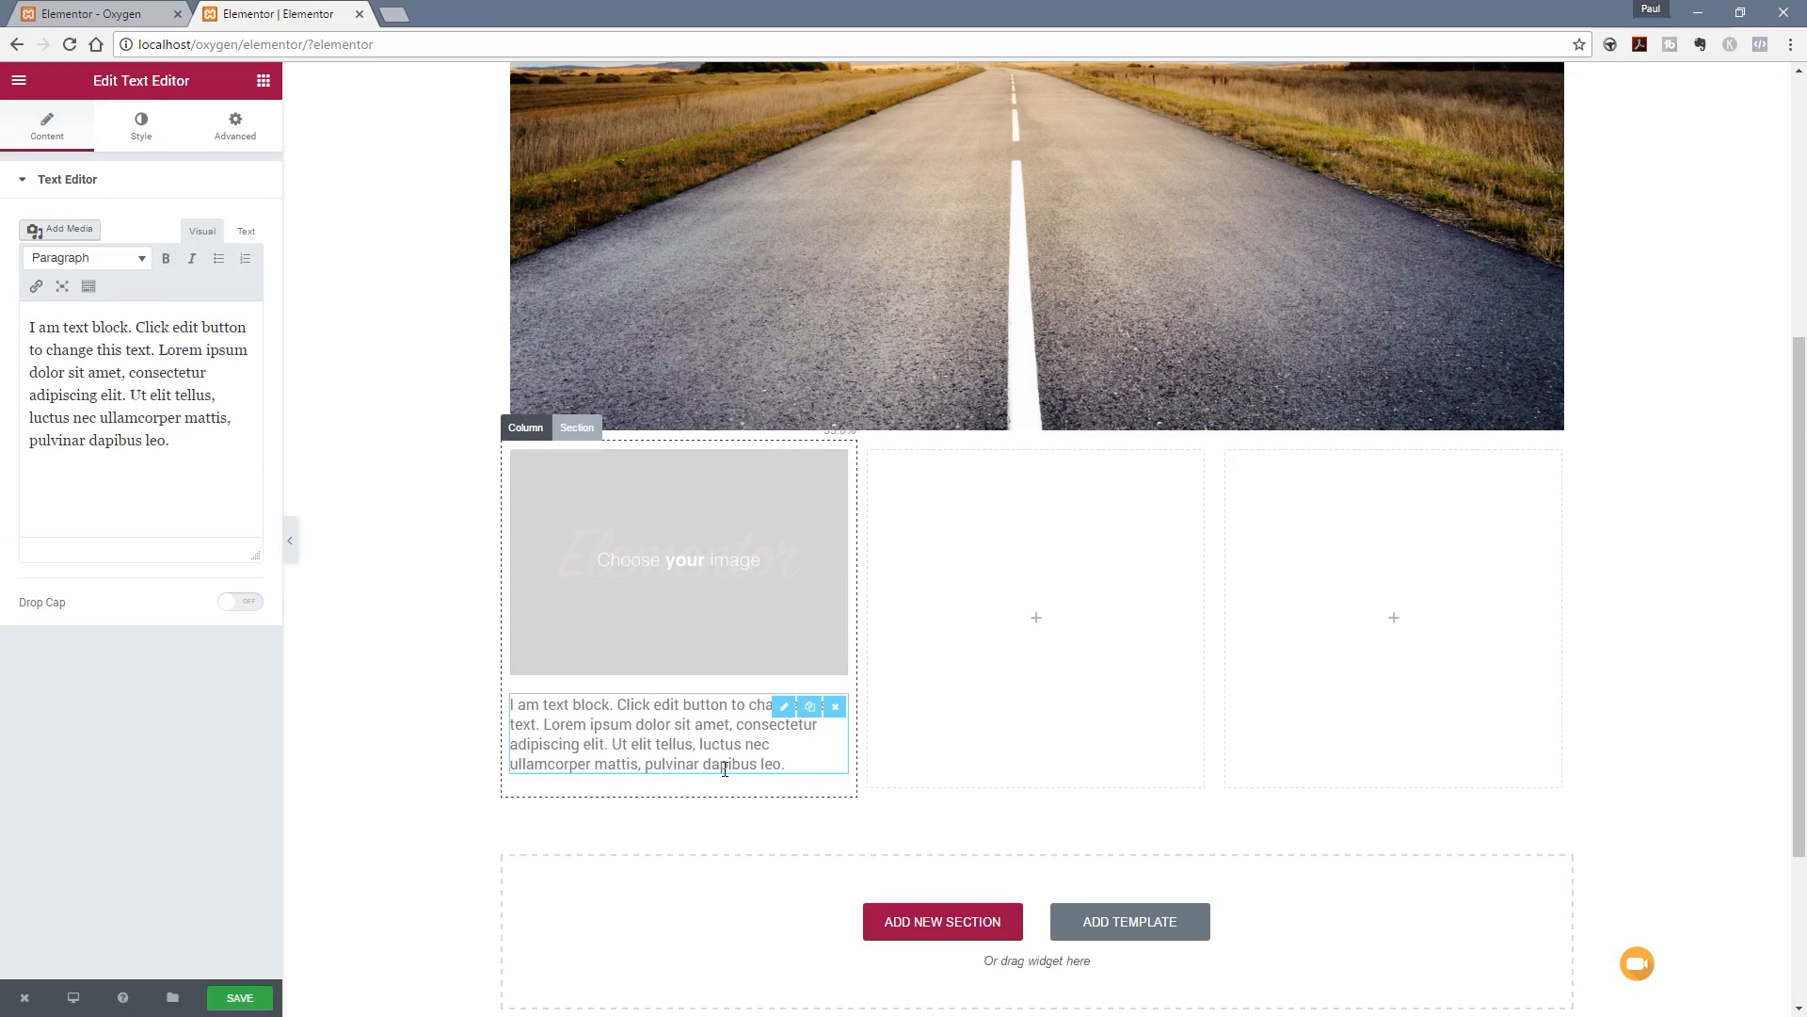
Step: Insert the road photo from the media library into the Image widget in the first of the three columns
left_click(754, 520)
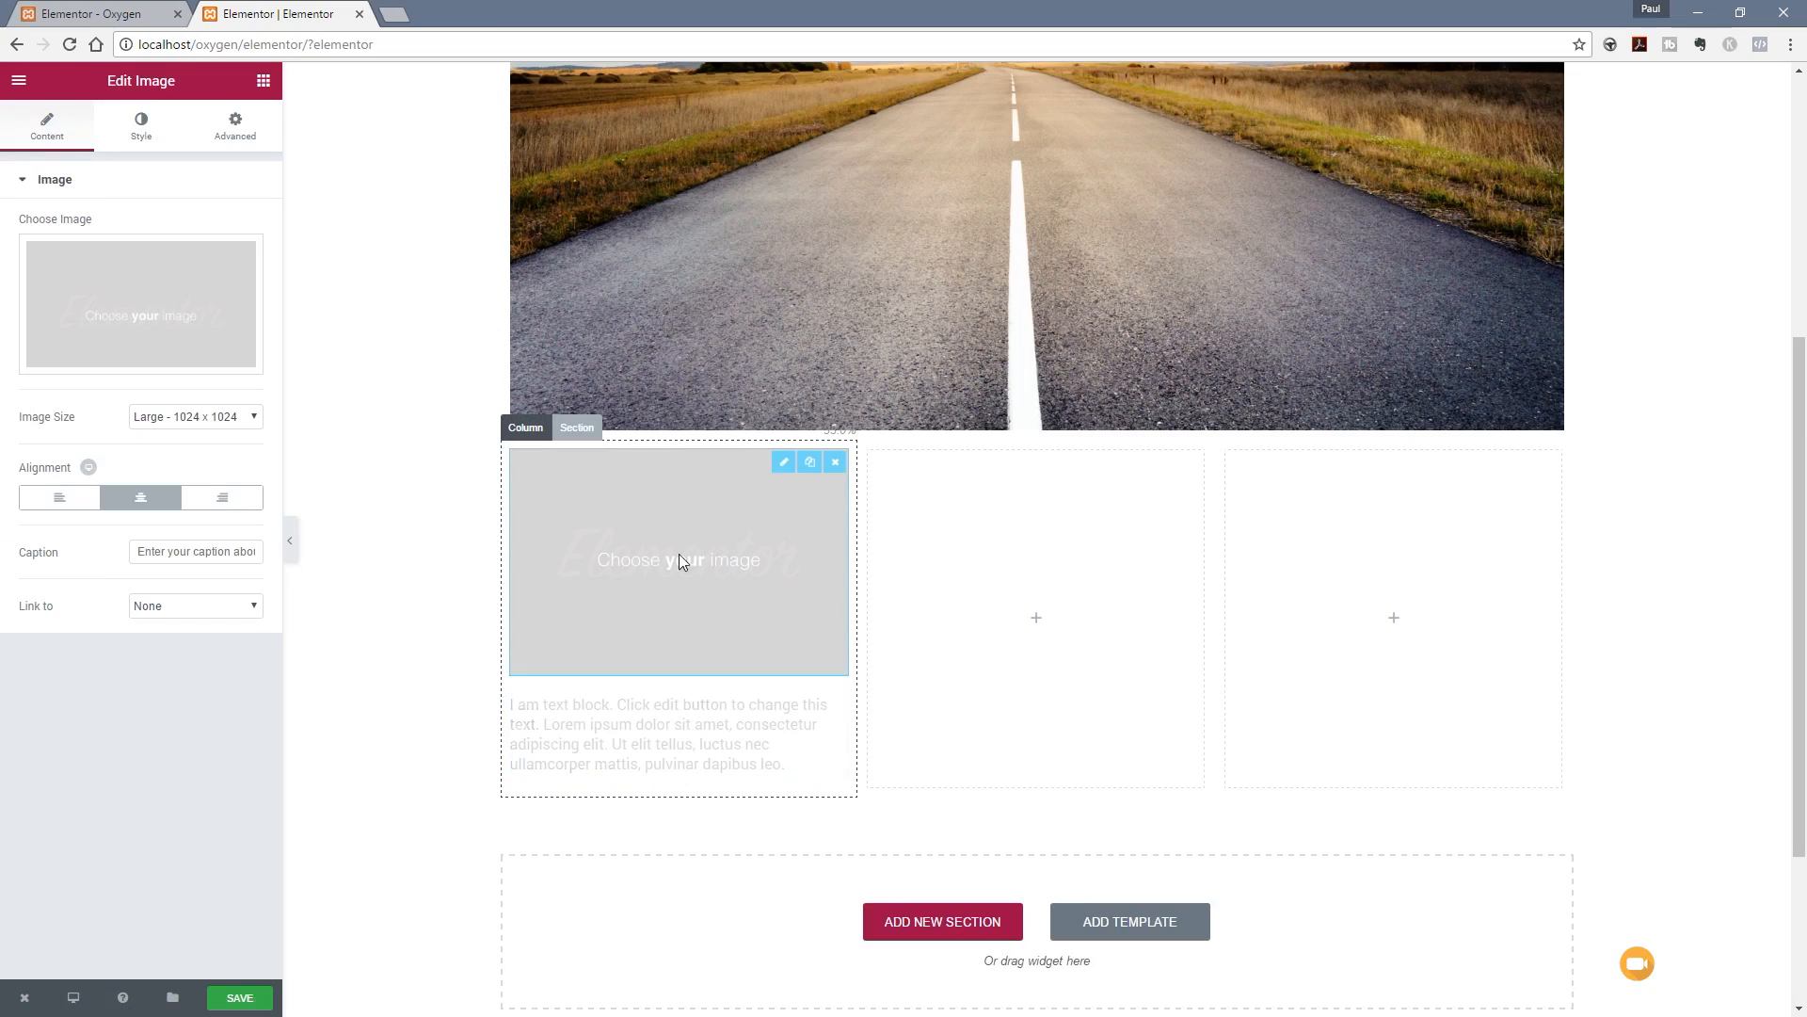
left_click(156, 318)
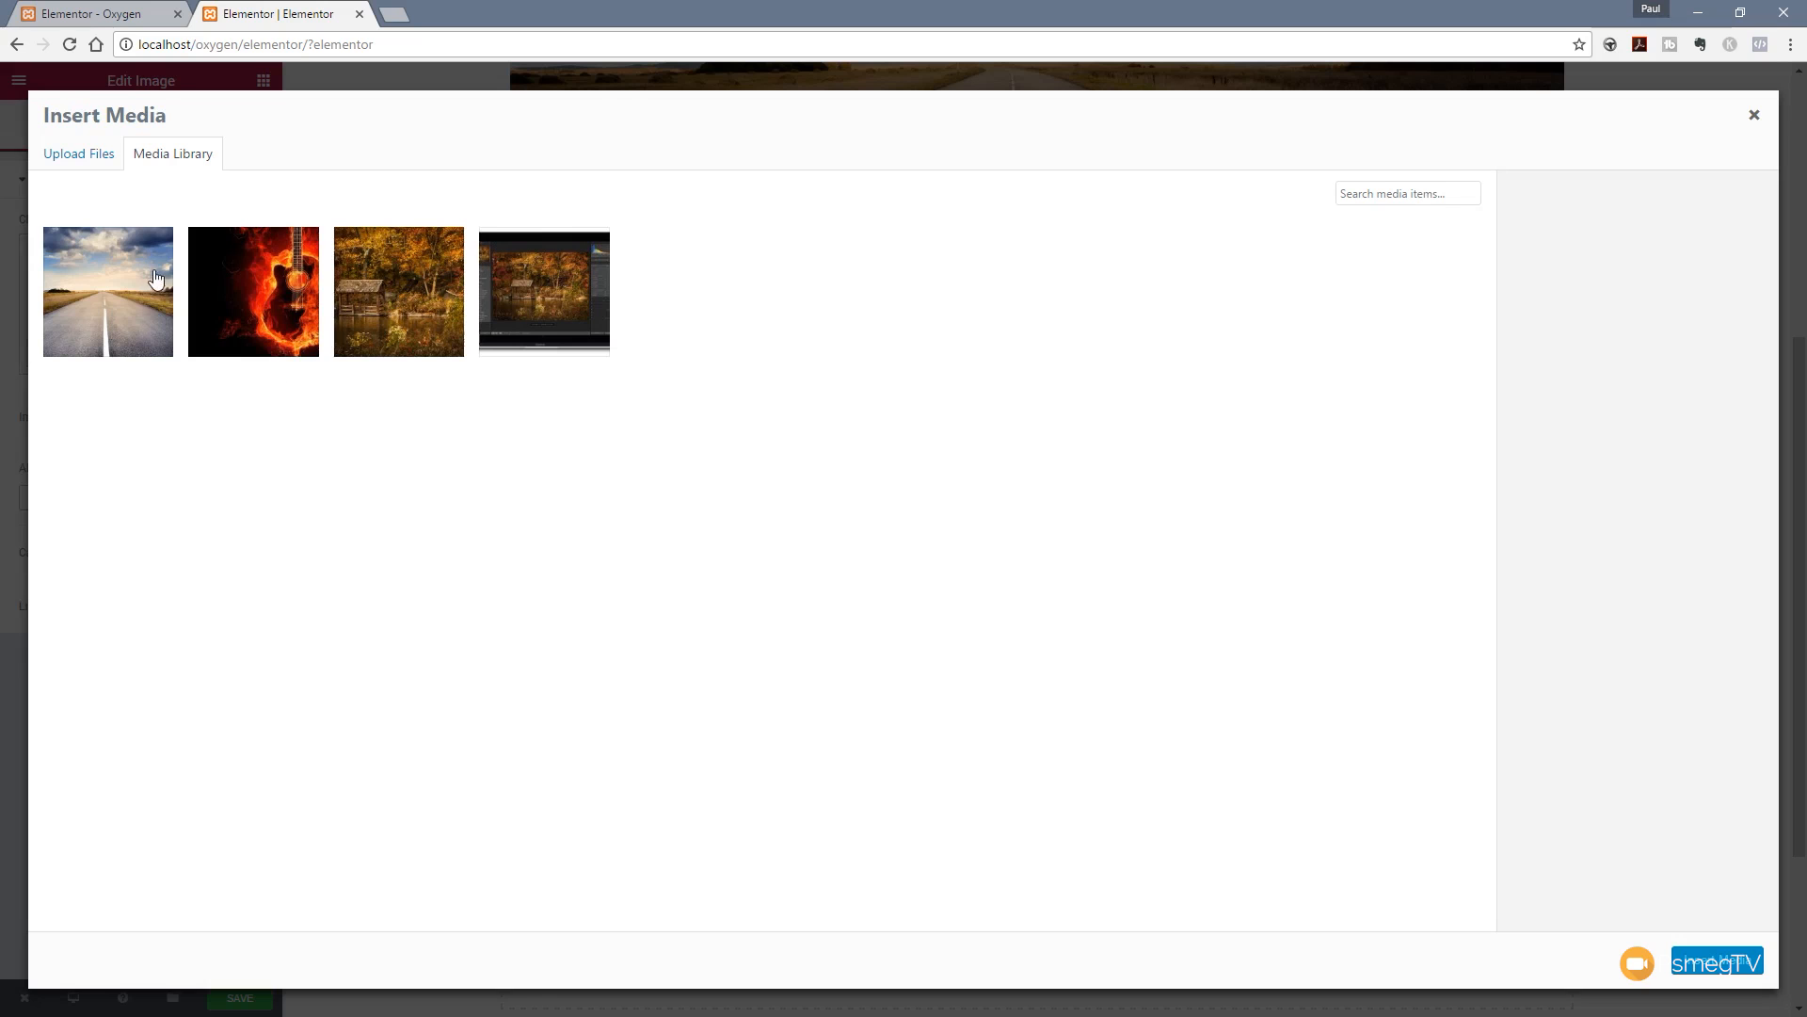
left_click(132, 301)
left_click(1692, 967)
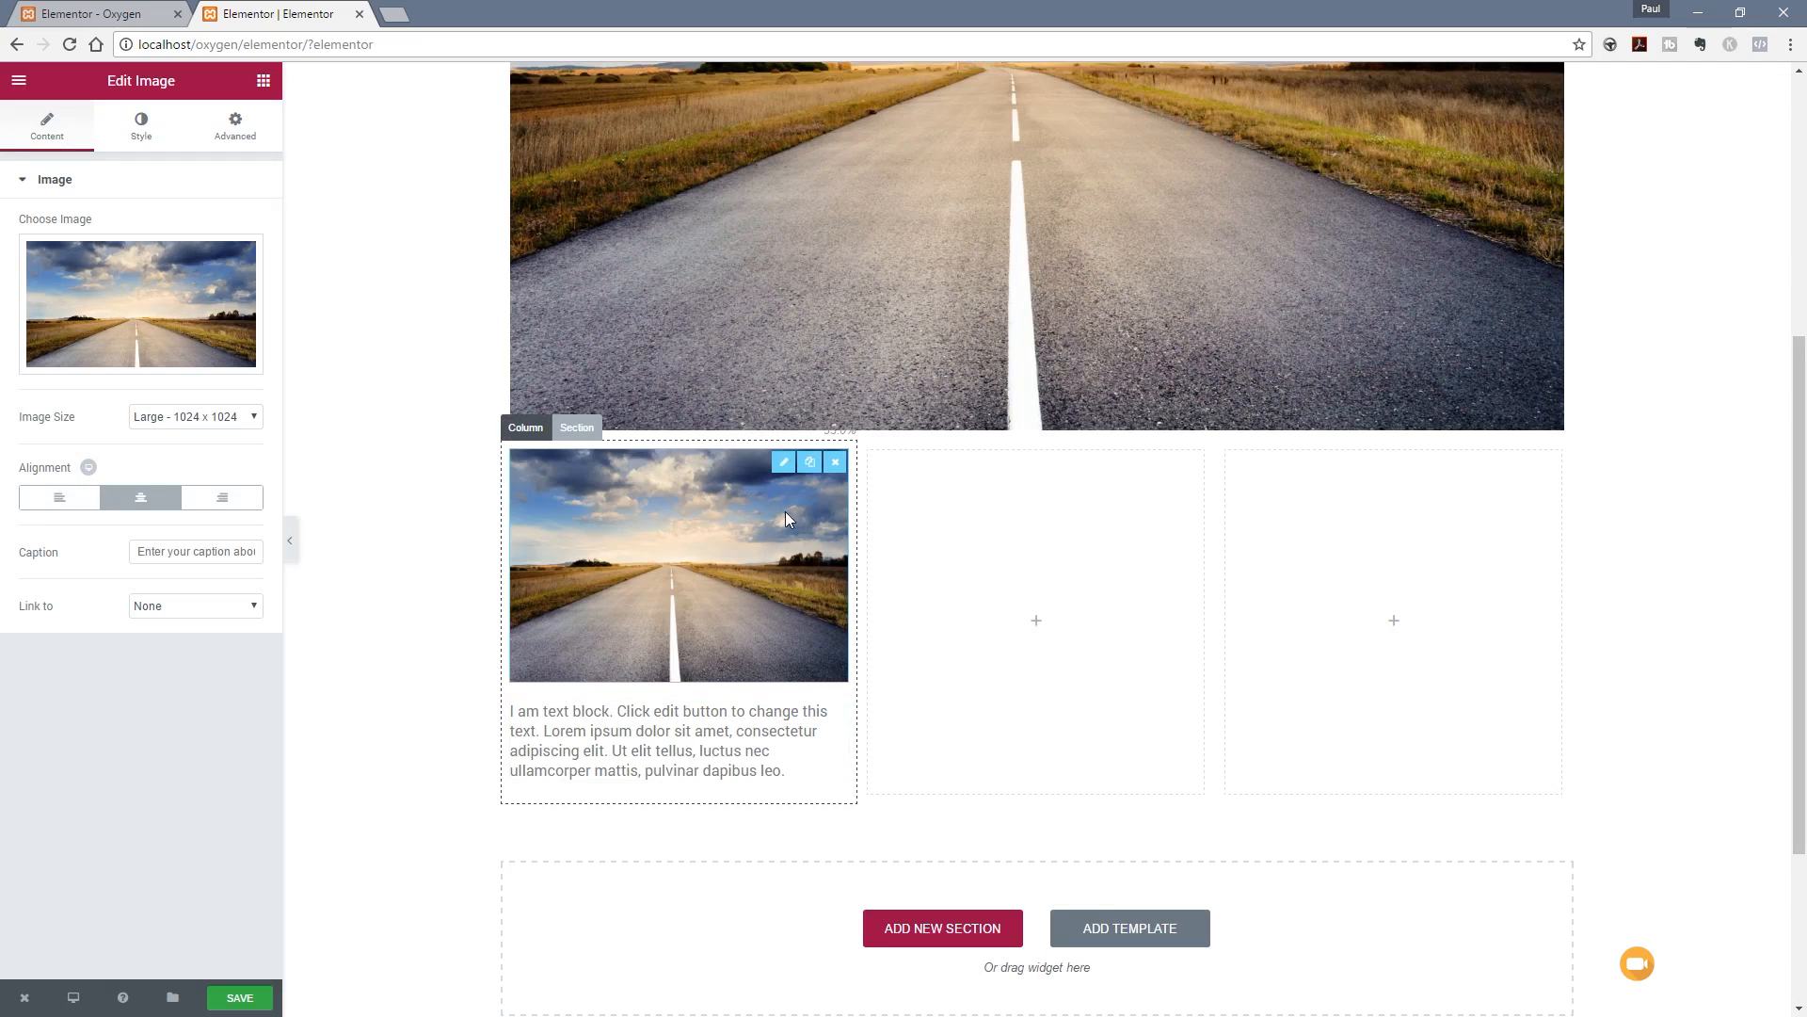
Step: Duplicate the first column's Image widget twice and move one copy into each of the second and third columns
left_click(809, 461)
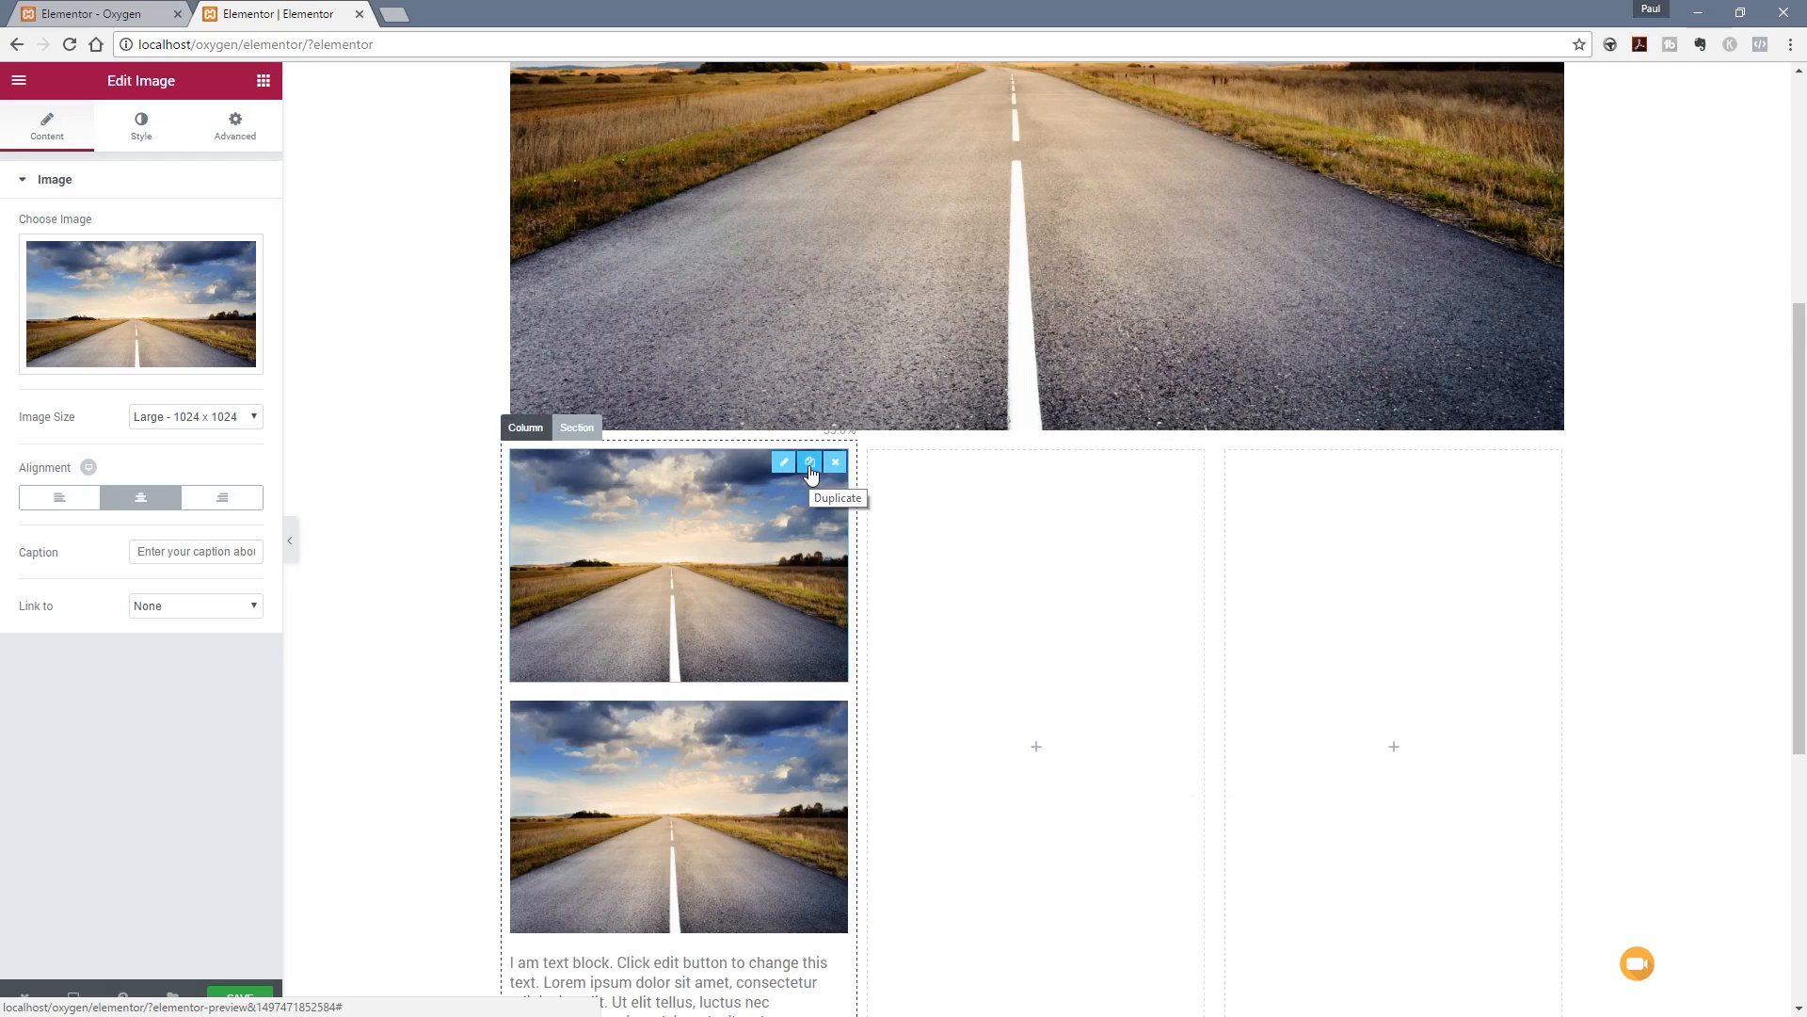
left_click(809, 462)
left_click_drag(777, 468, 983, 481)
left_click_drag(782, 468, 1238, 481)
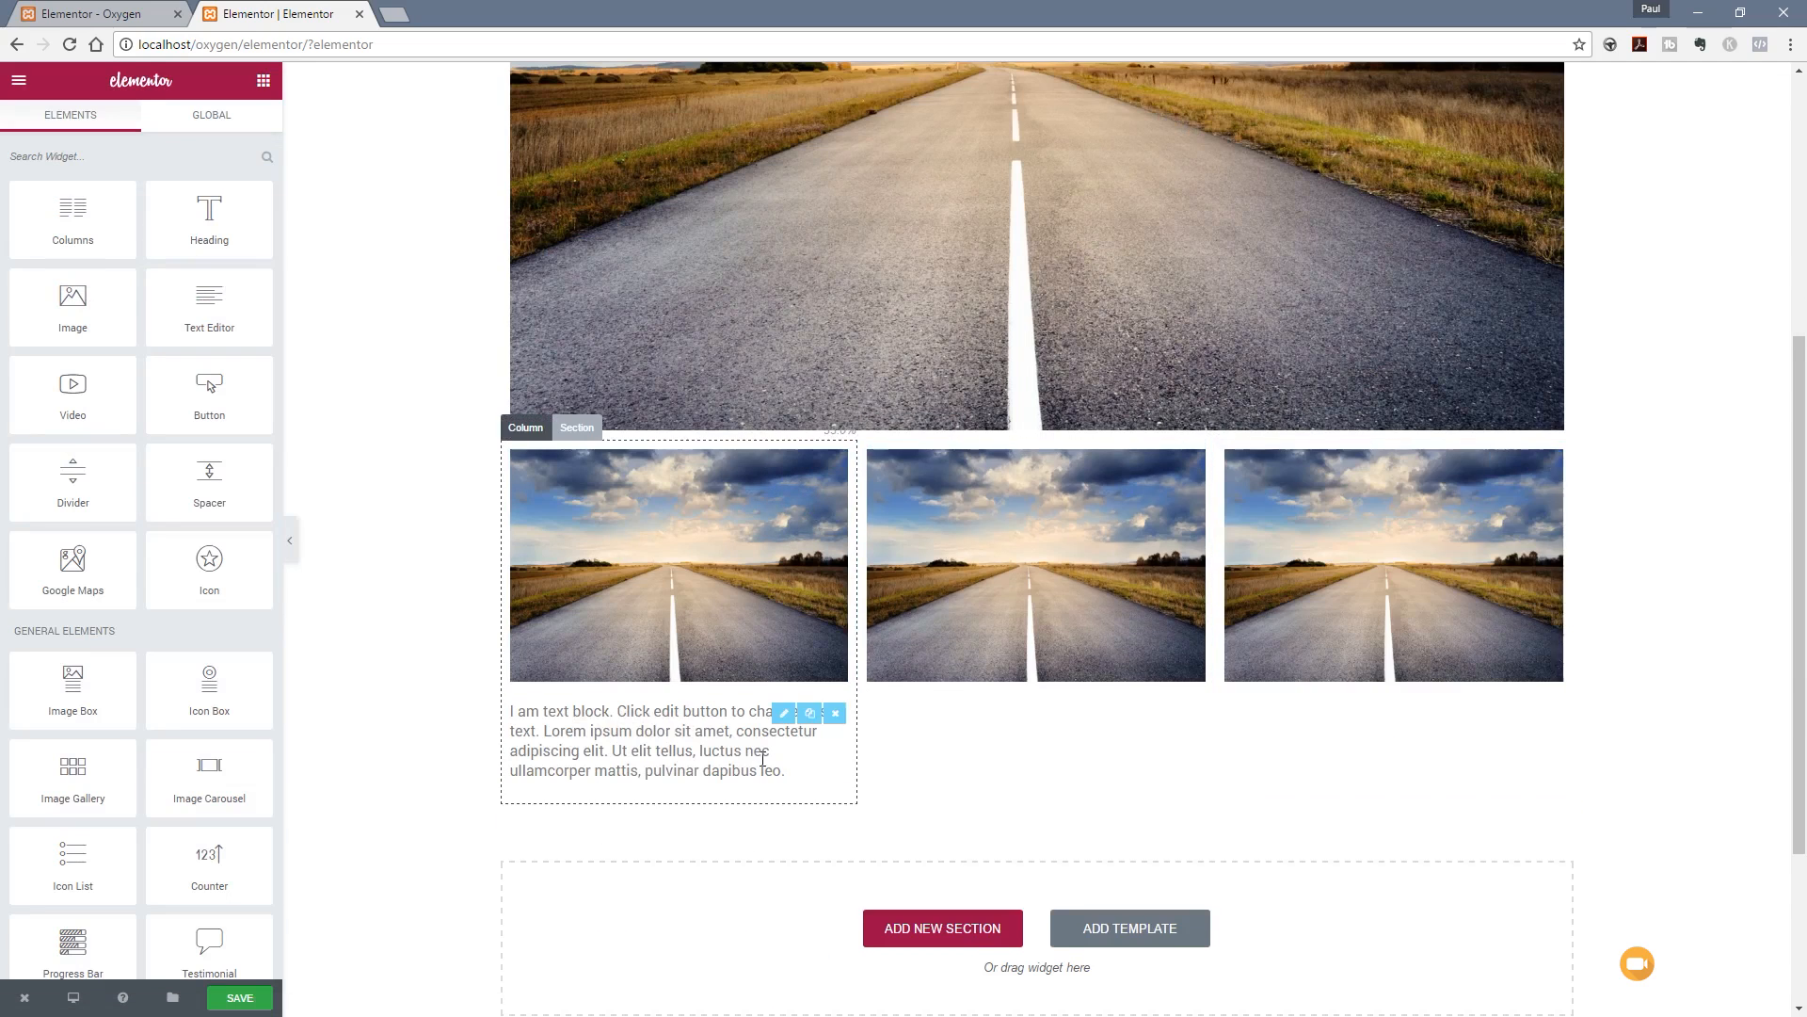
Step: Duplicate the first column's Text Editor widget and place copies beneath the images in the second and third columns
left_click(810, 713)
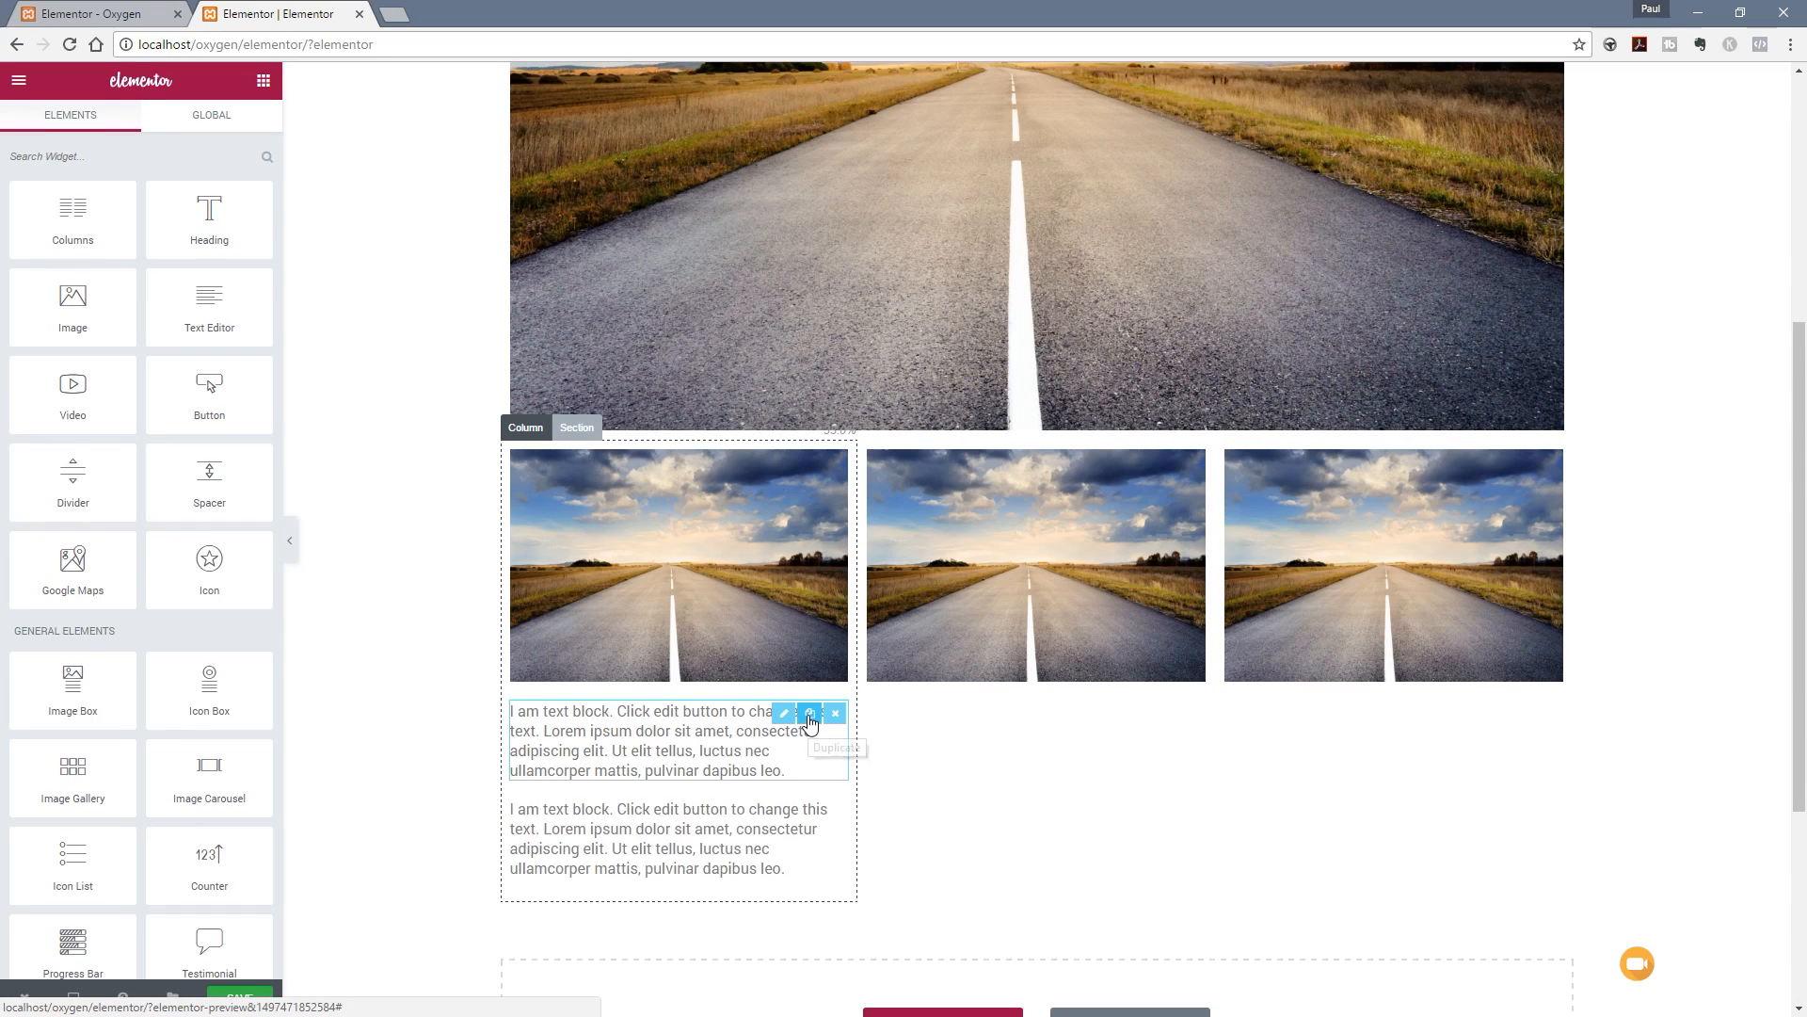
left_click_drag(786, 713, 949, 715)
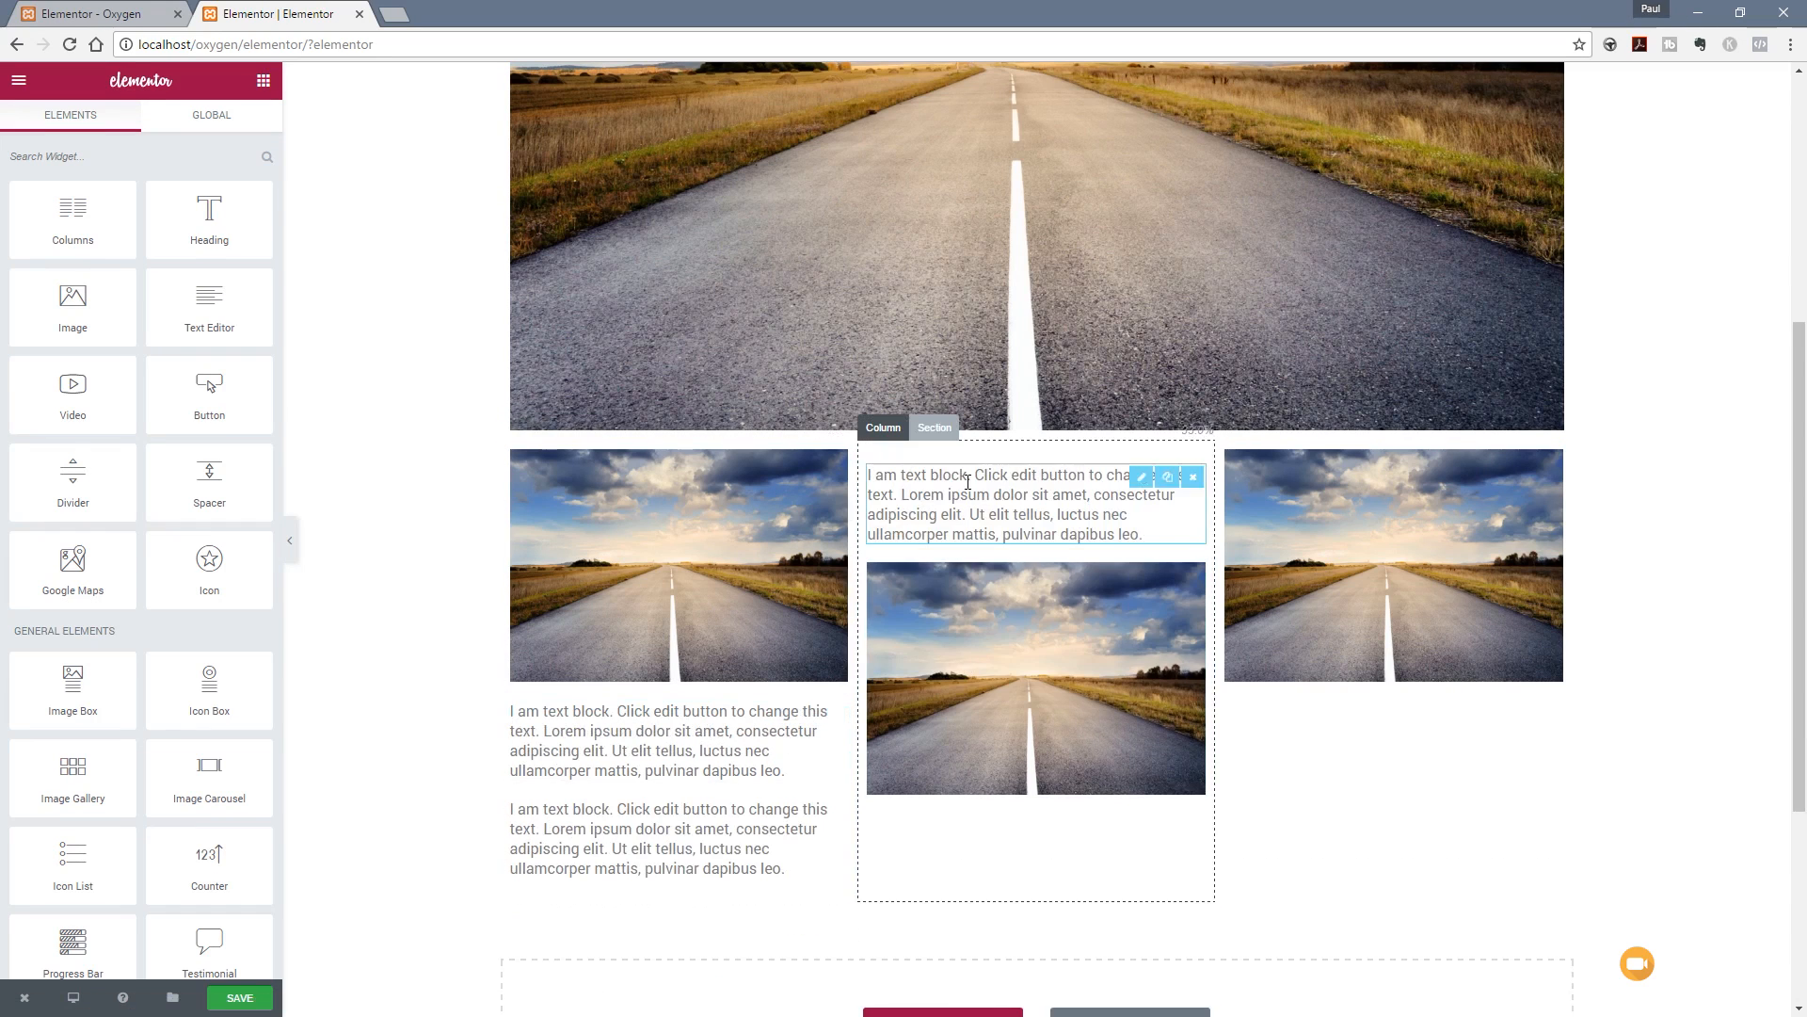
left_click_drag(1142, 478, 932, 725)
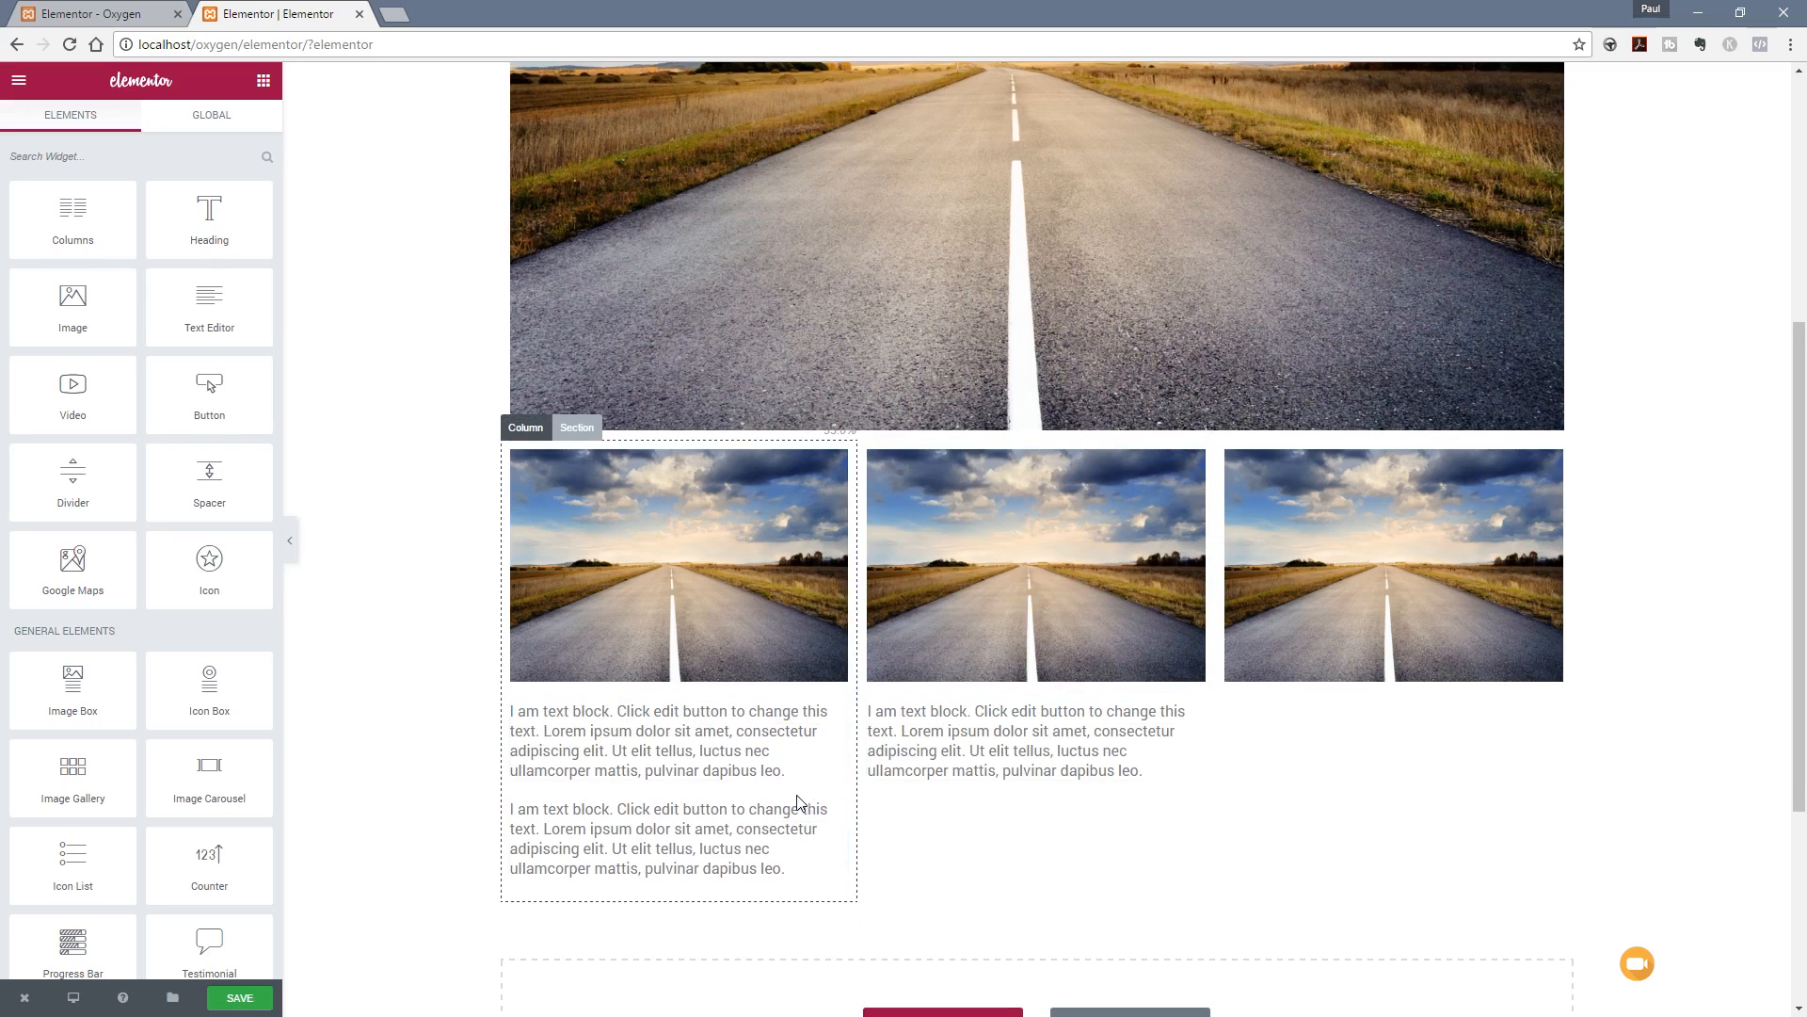
left_click_drag(787, 810, 1345, 710)
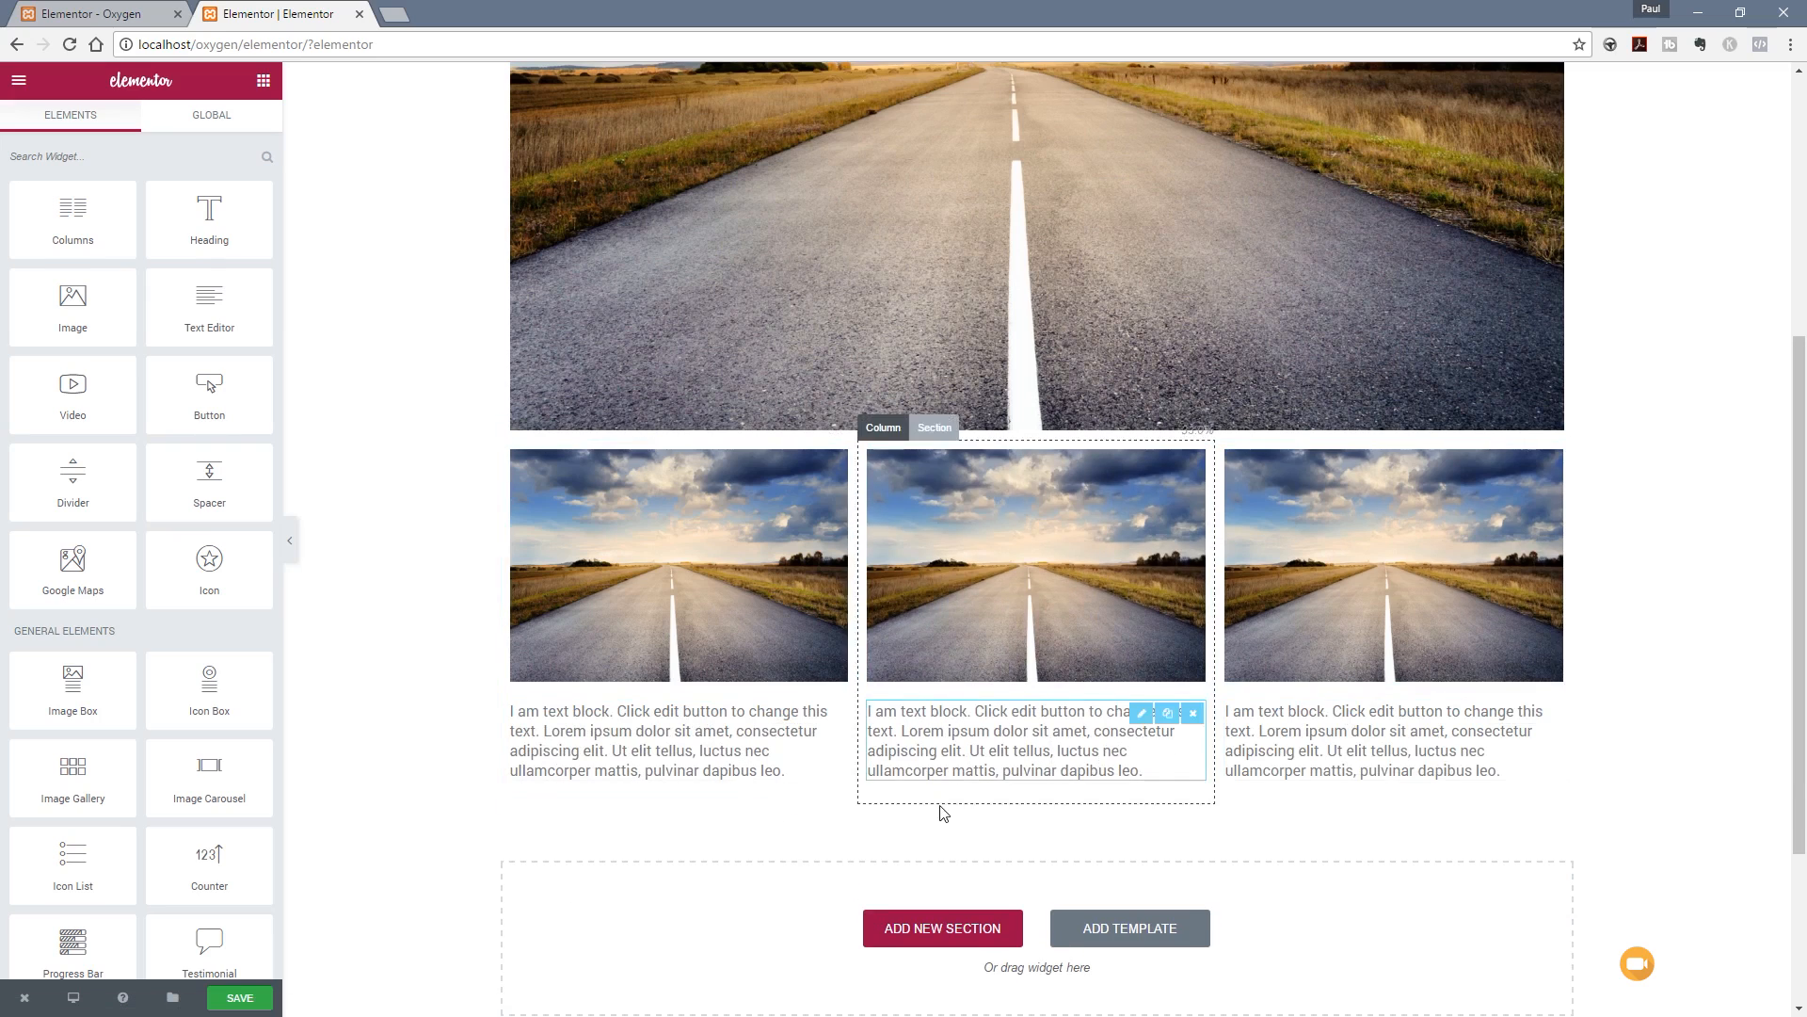
Step: Check the page layout from the header down to the footer and save the page
scroll(1409, 541, "up", 5)
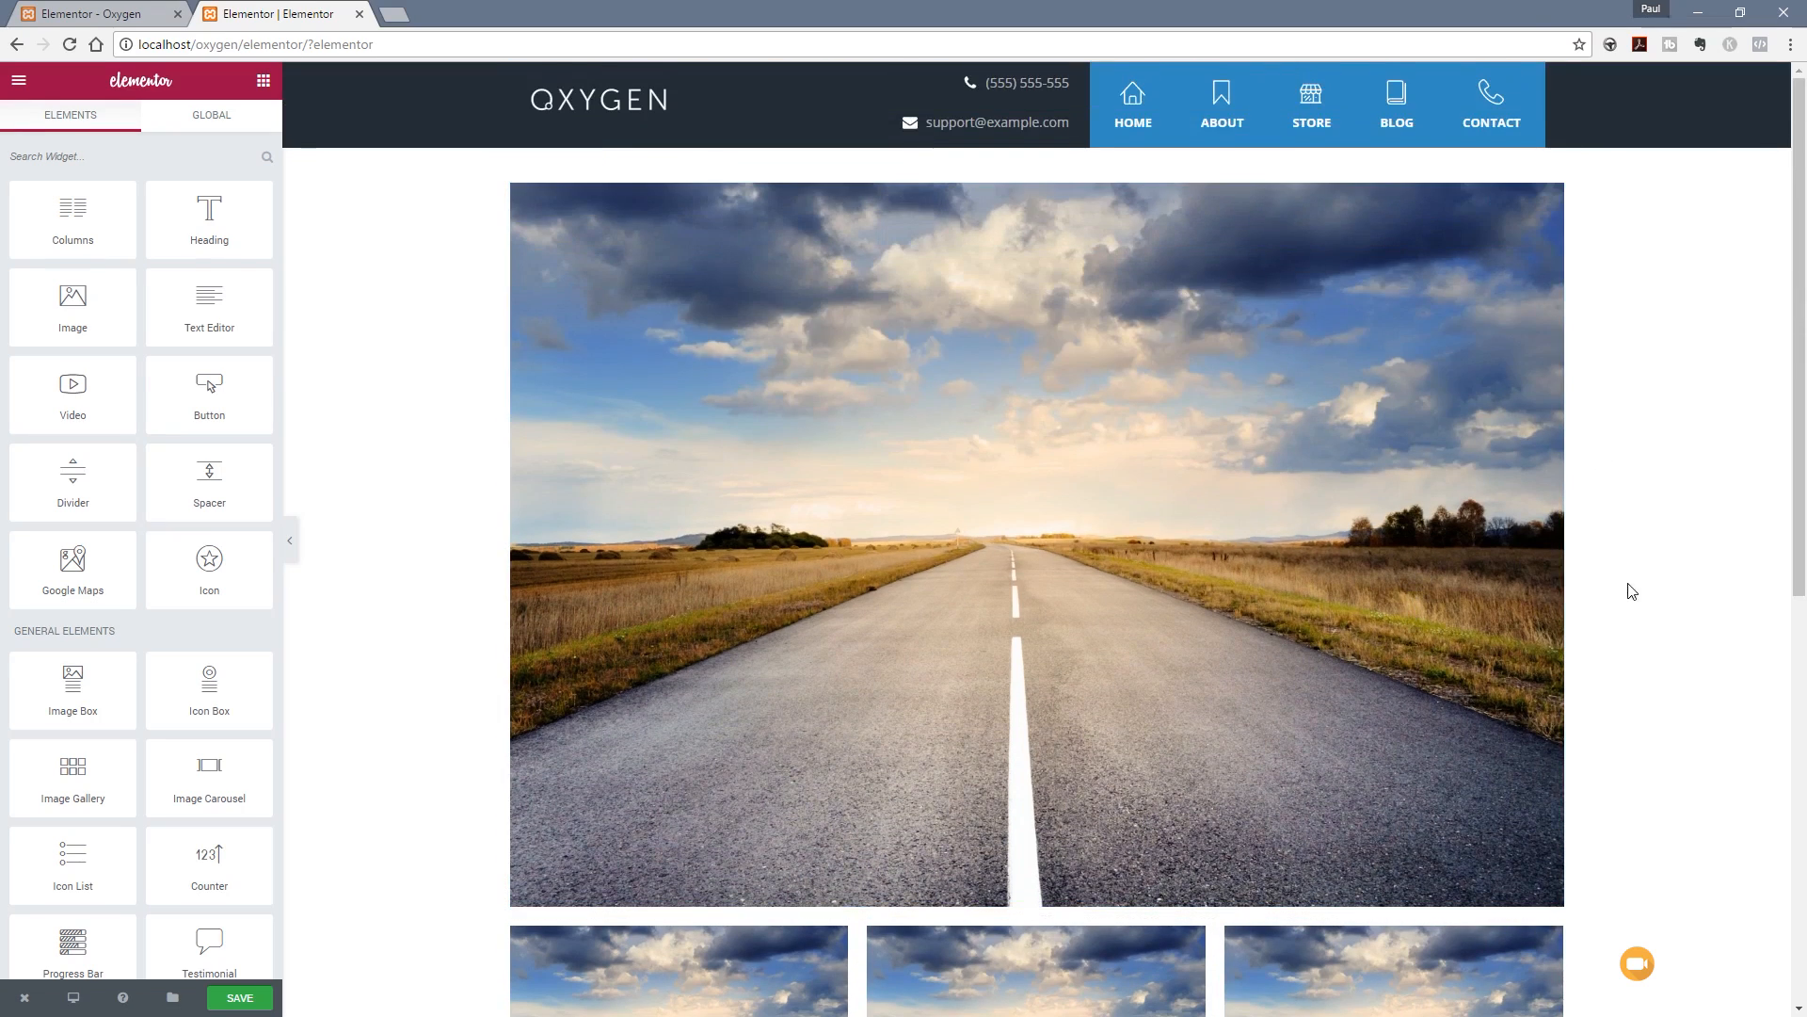
scroll(1630, 593, "down", 3)
scroll(1624, 595, "down", 5)
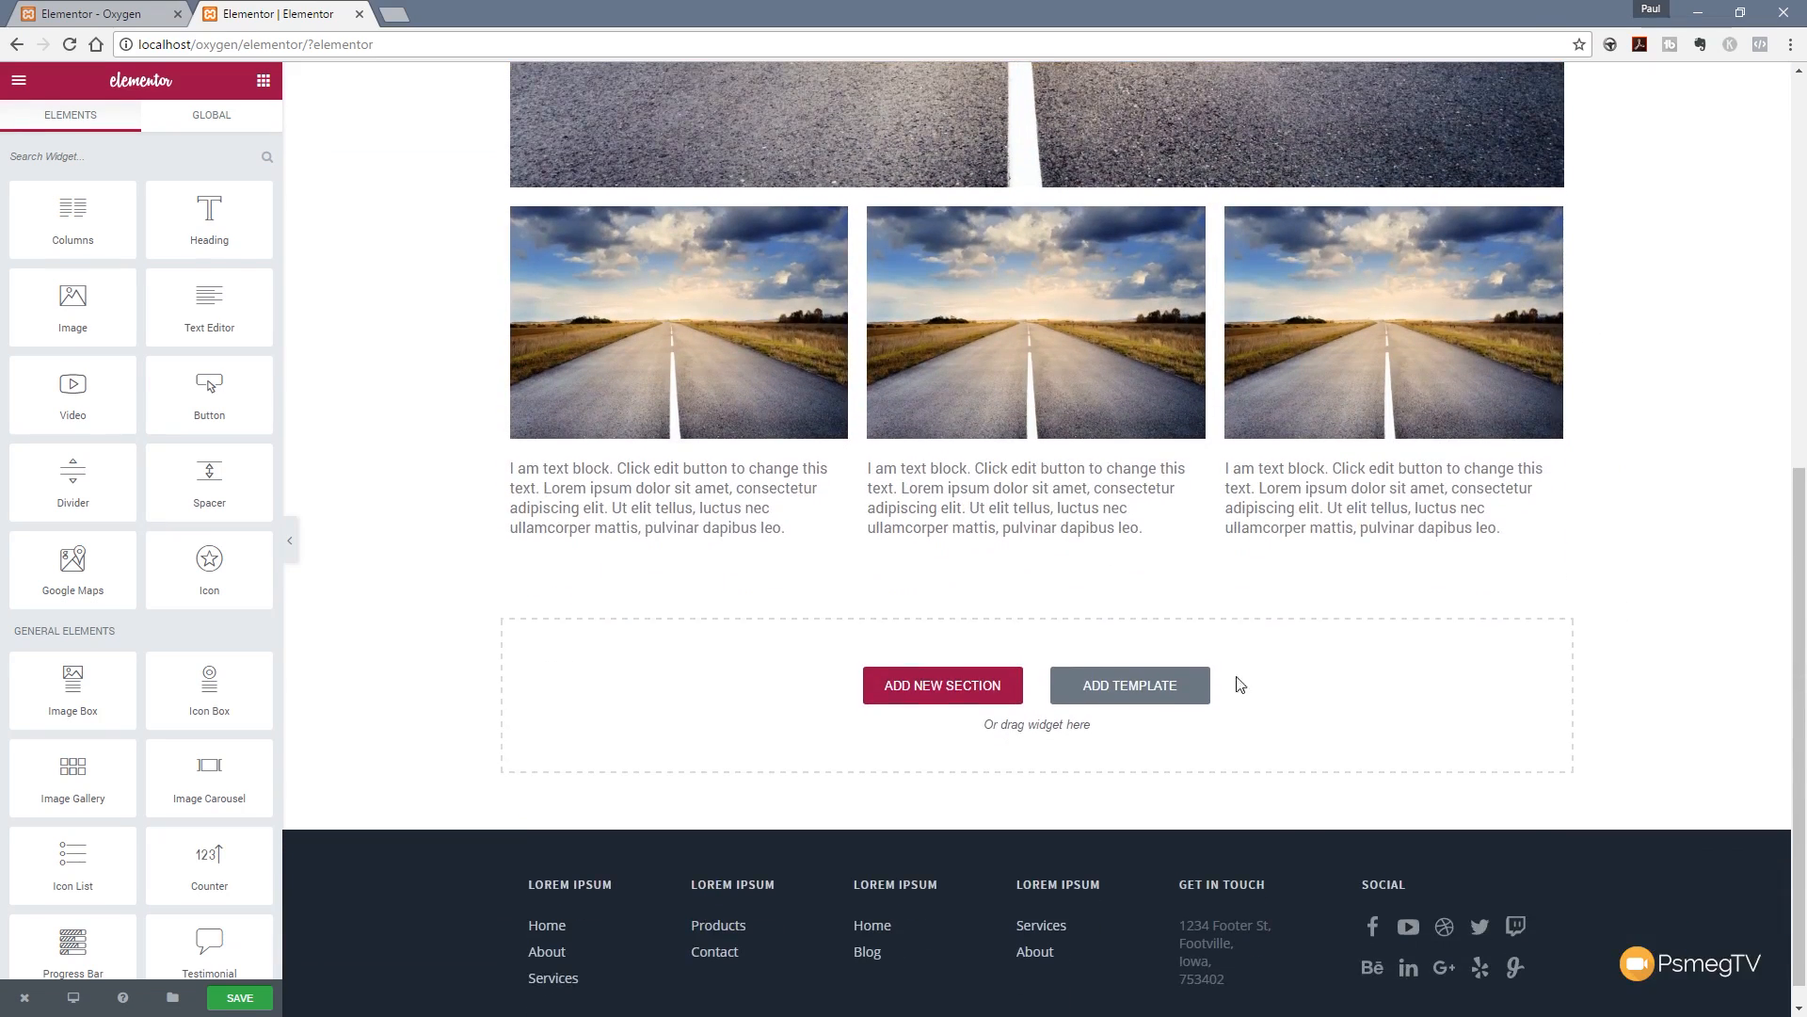
left_click(251, 1004)
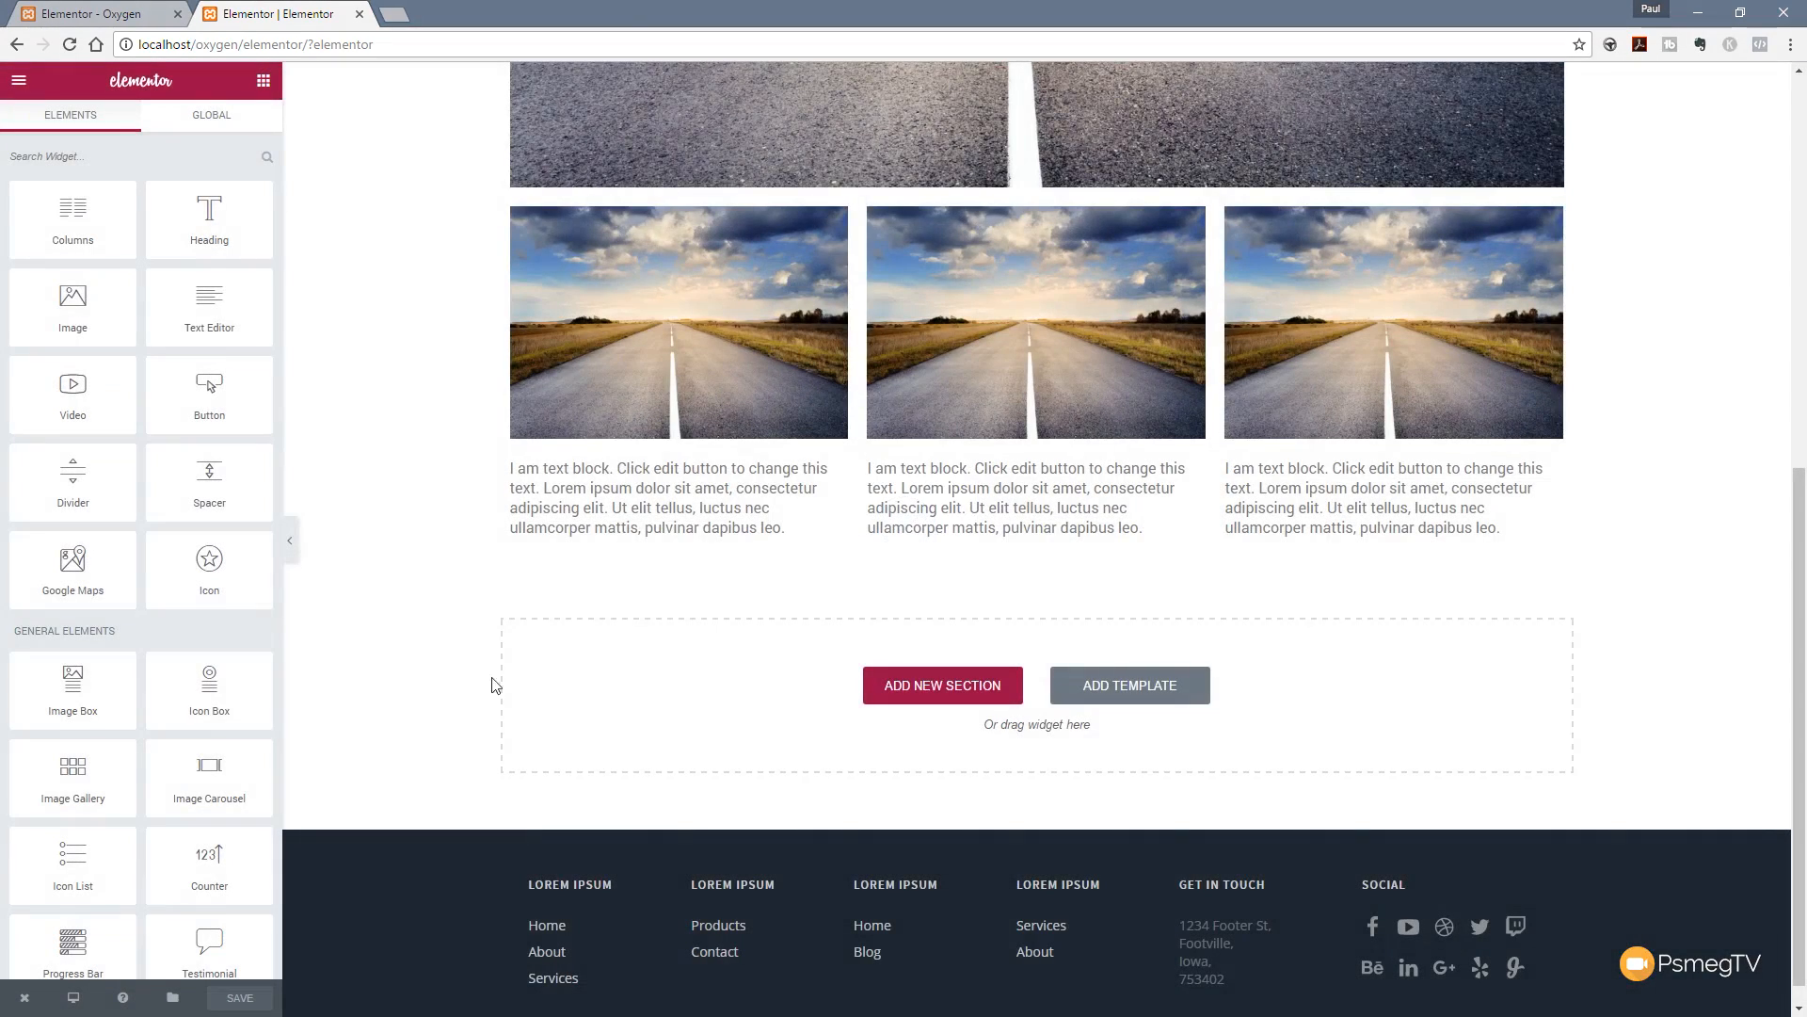
Step: Switch to the published Elementor page and examine its header, images, text columns and footer
scroll(414, 622, "up", 5)
scroll(415, 623, "up", 2)
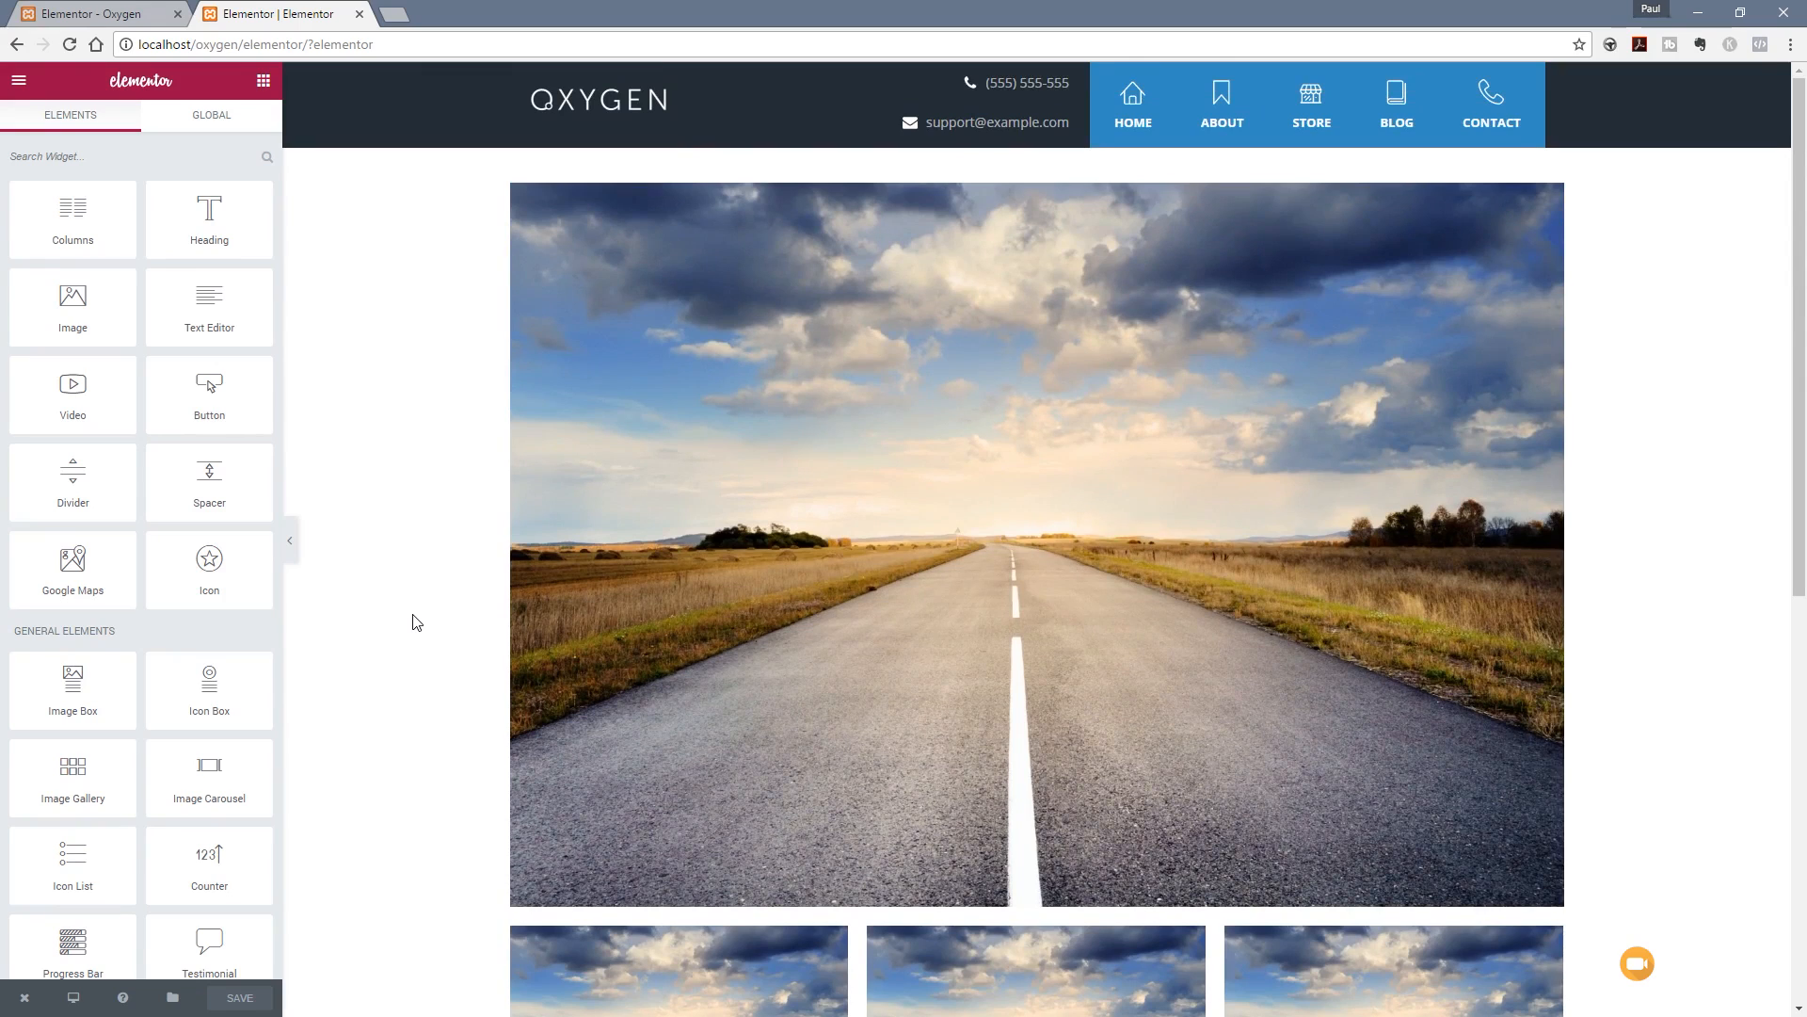
key("ctrl+Tab")
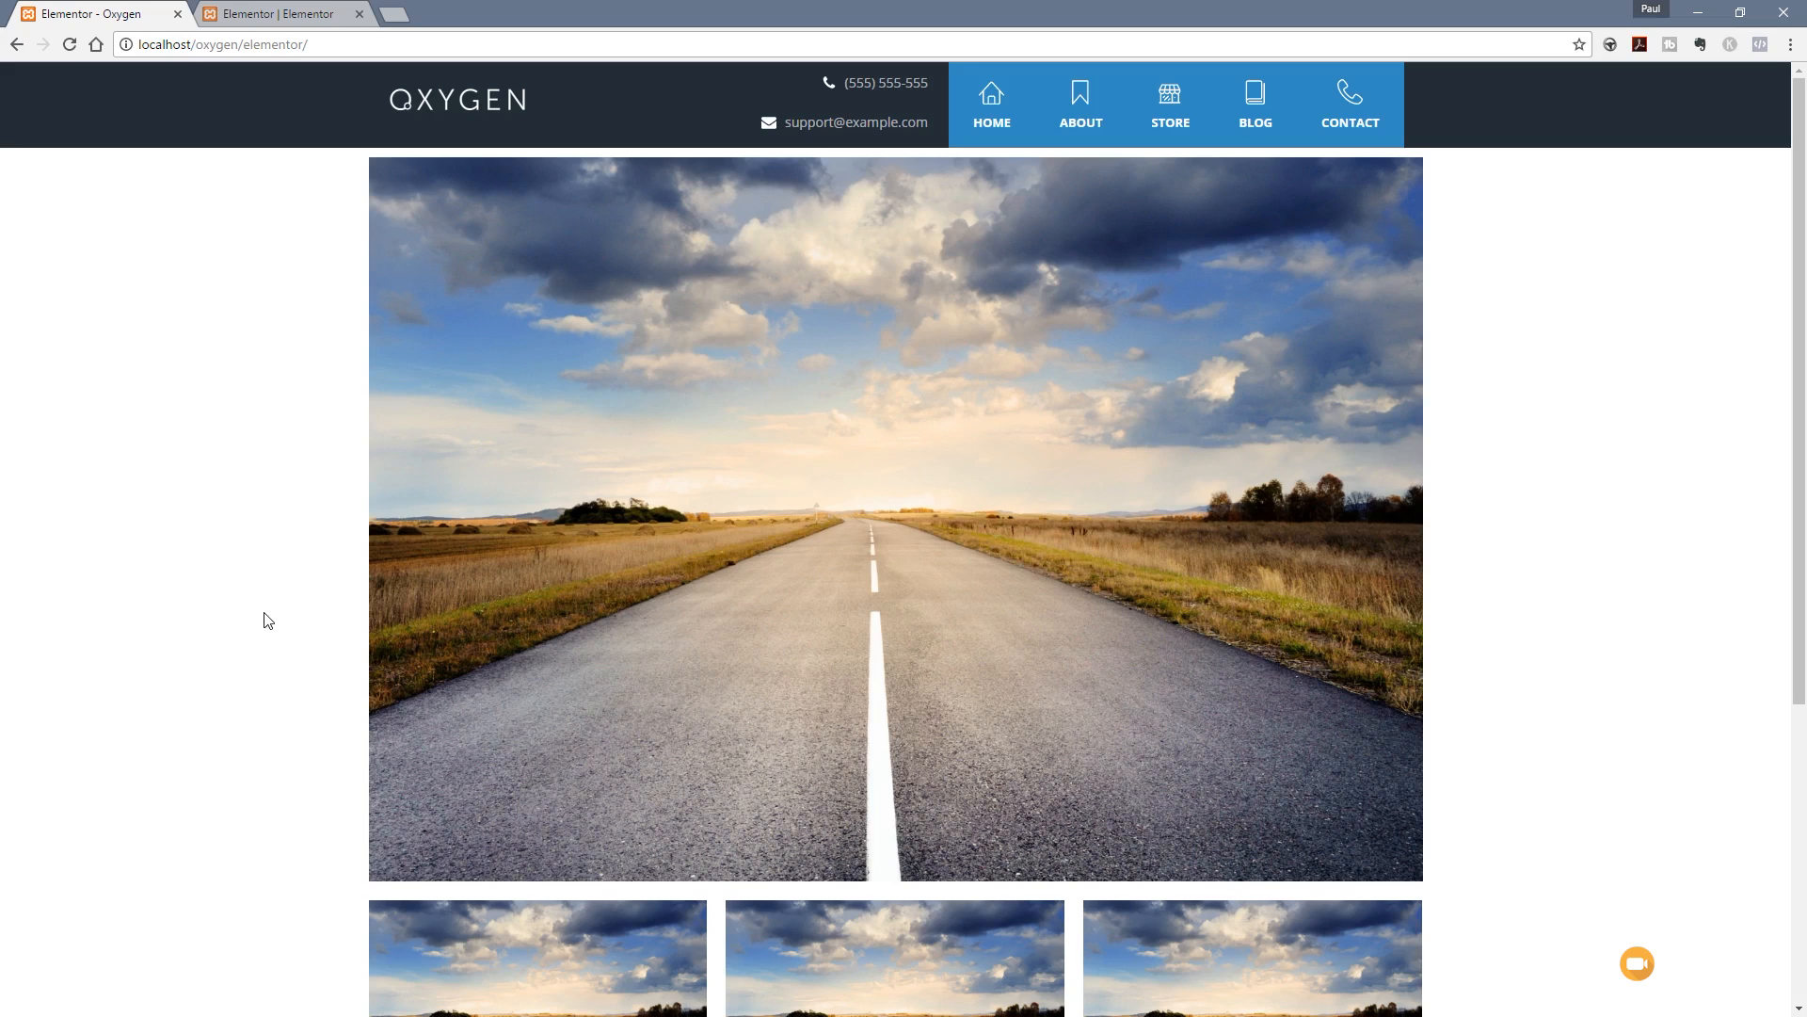
scroll(299, 594, "down", 5)
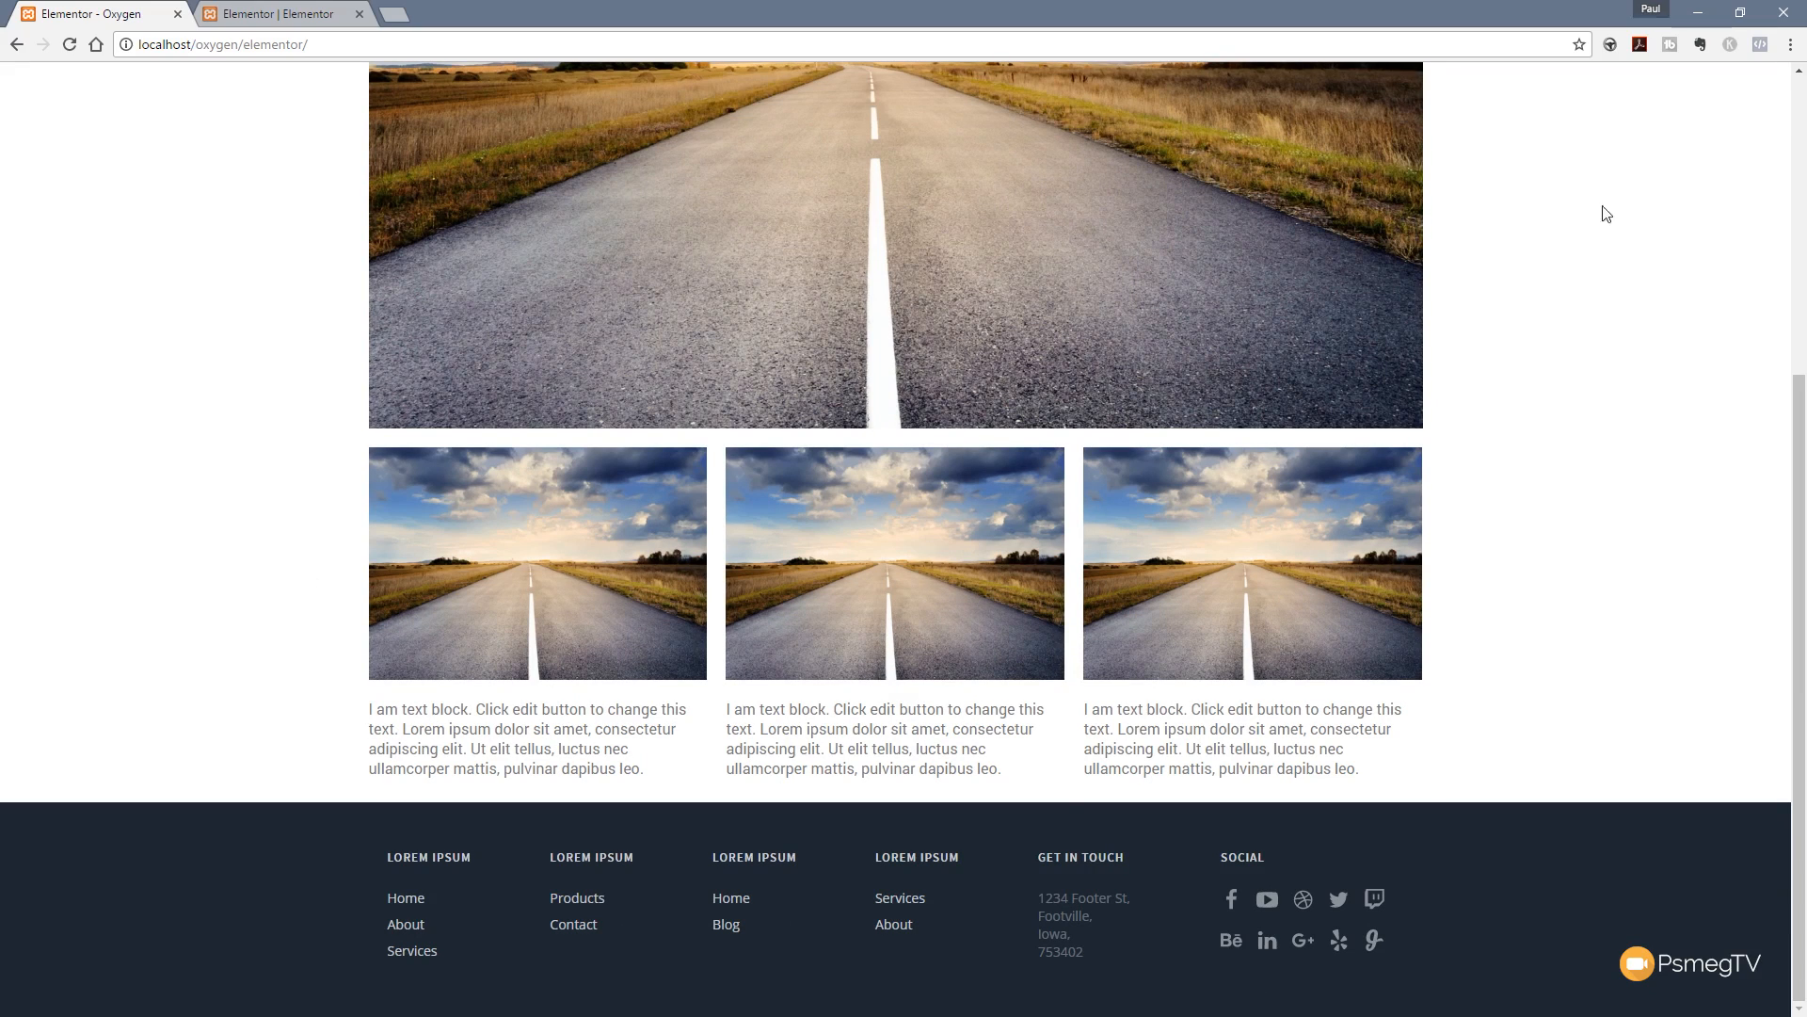
Step: Narrow the browser window to phone width, examine the page's responsive layout from header to footer, and maximize the window again
left_click(1740, 13)
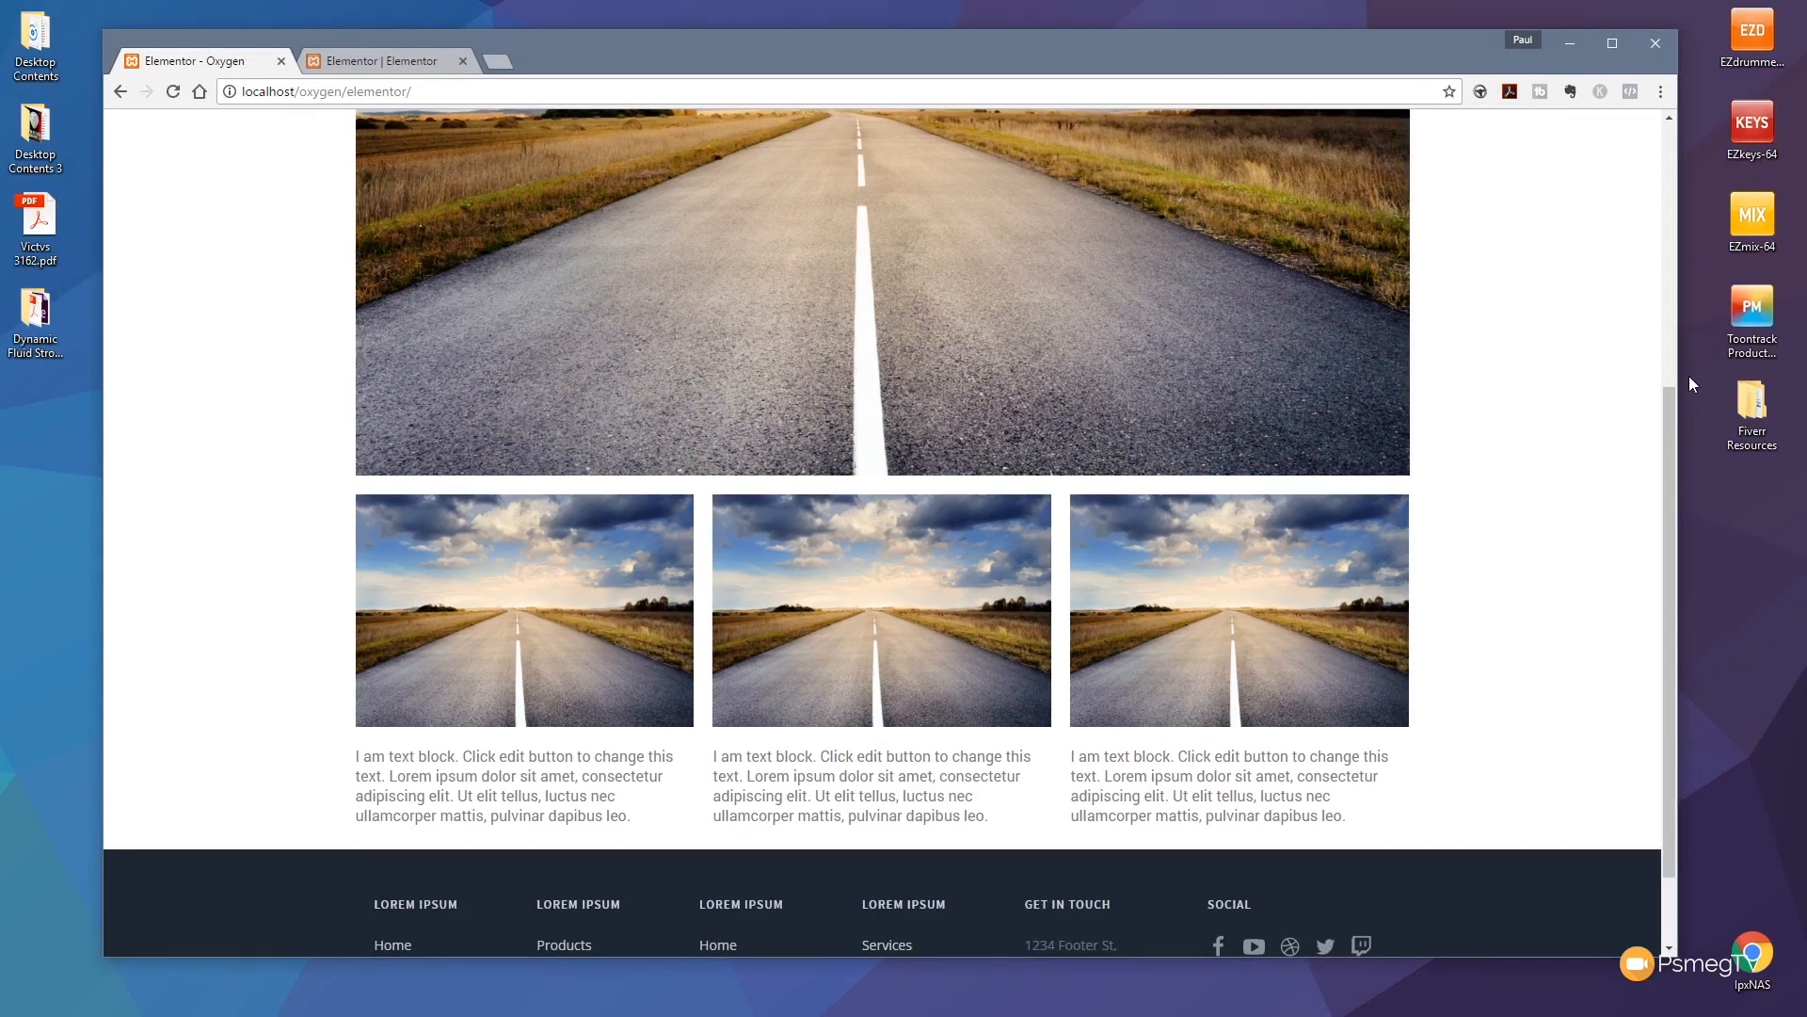
left_click_drag(1676, 377, 644, 353)
scroll(438, 426, "up", 1)
scroll(438, 427, "up", 5)
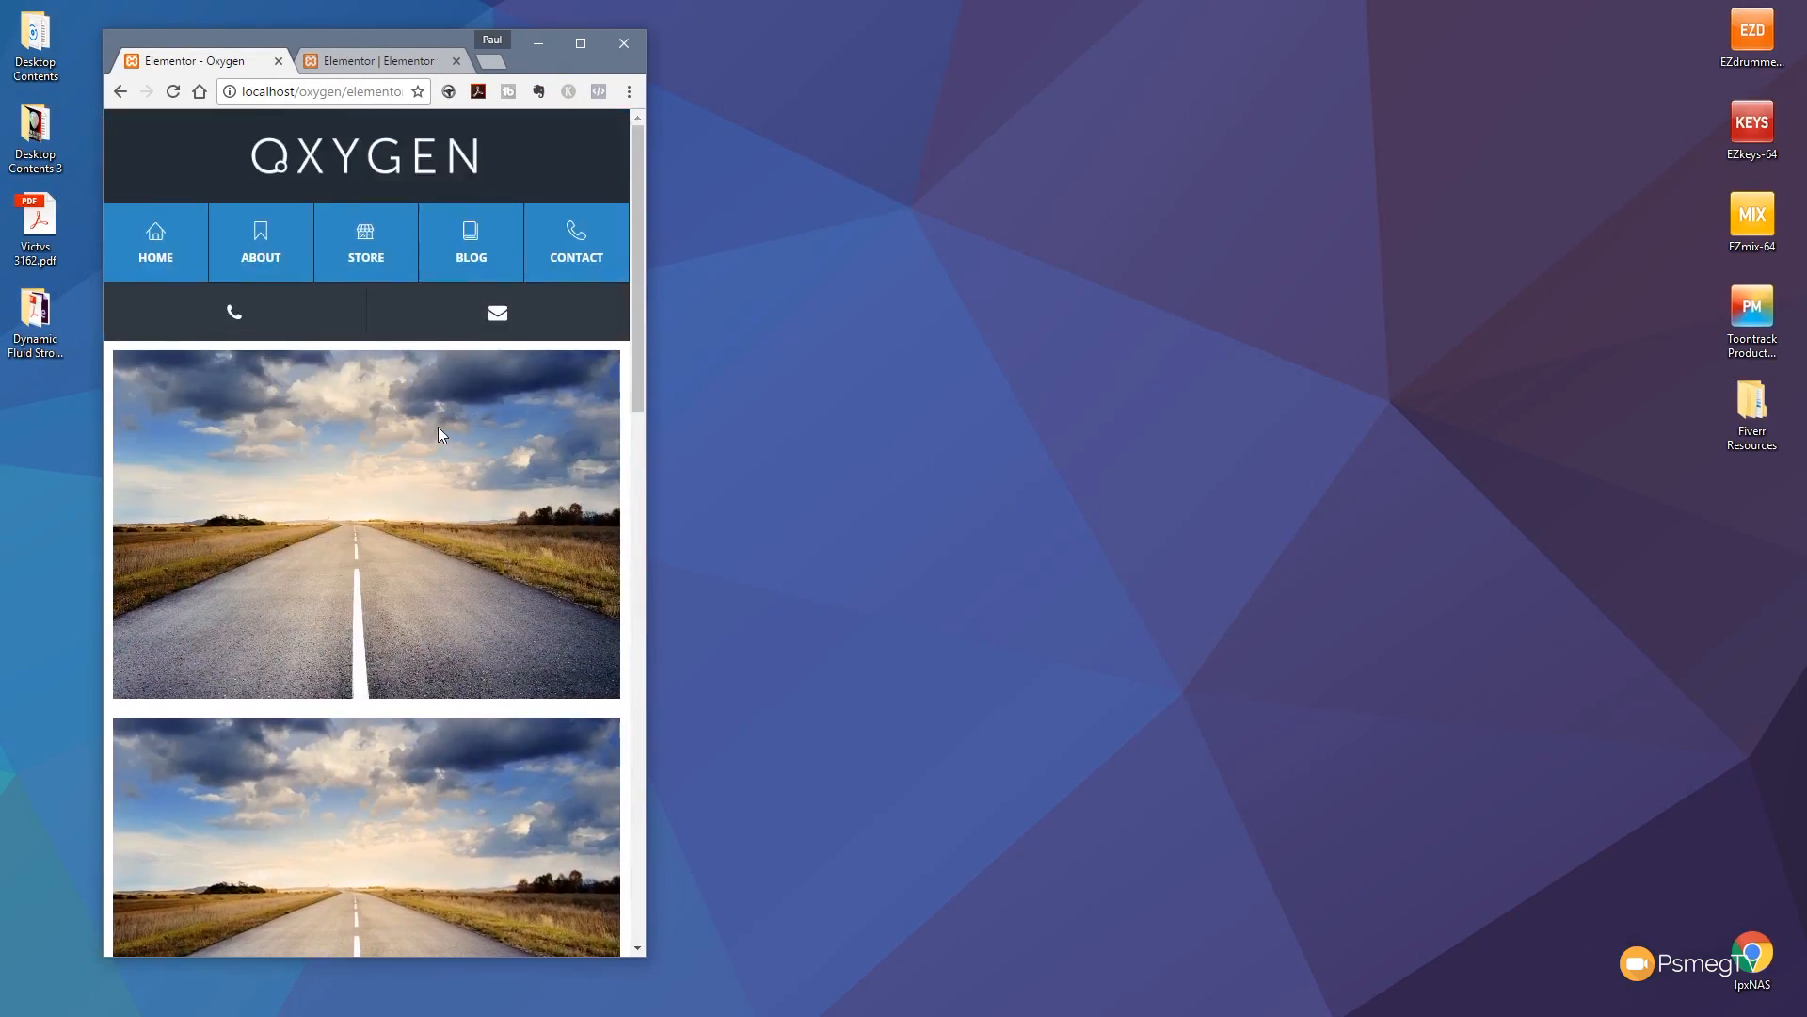
scroll(438, 427, "down", 1)
scroll(438, 426, "up", 1)
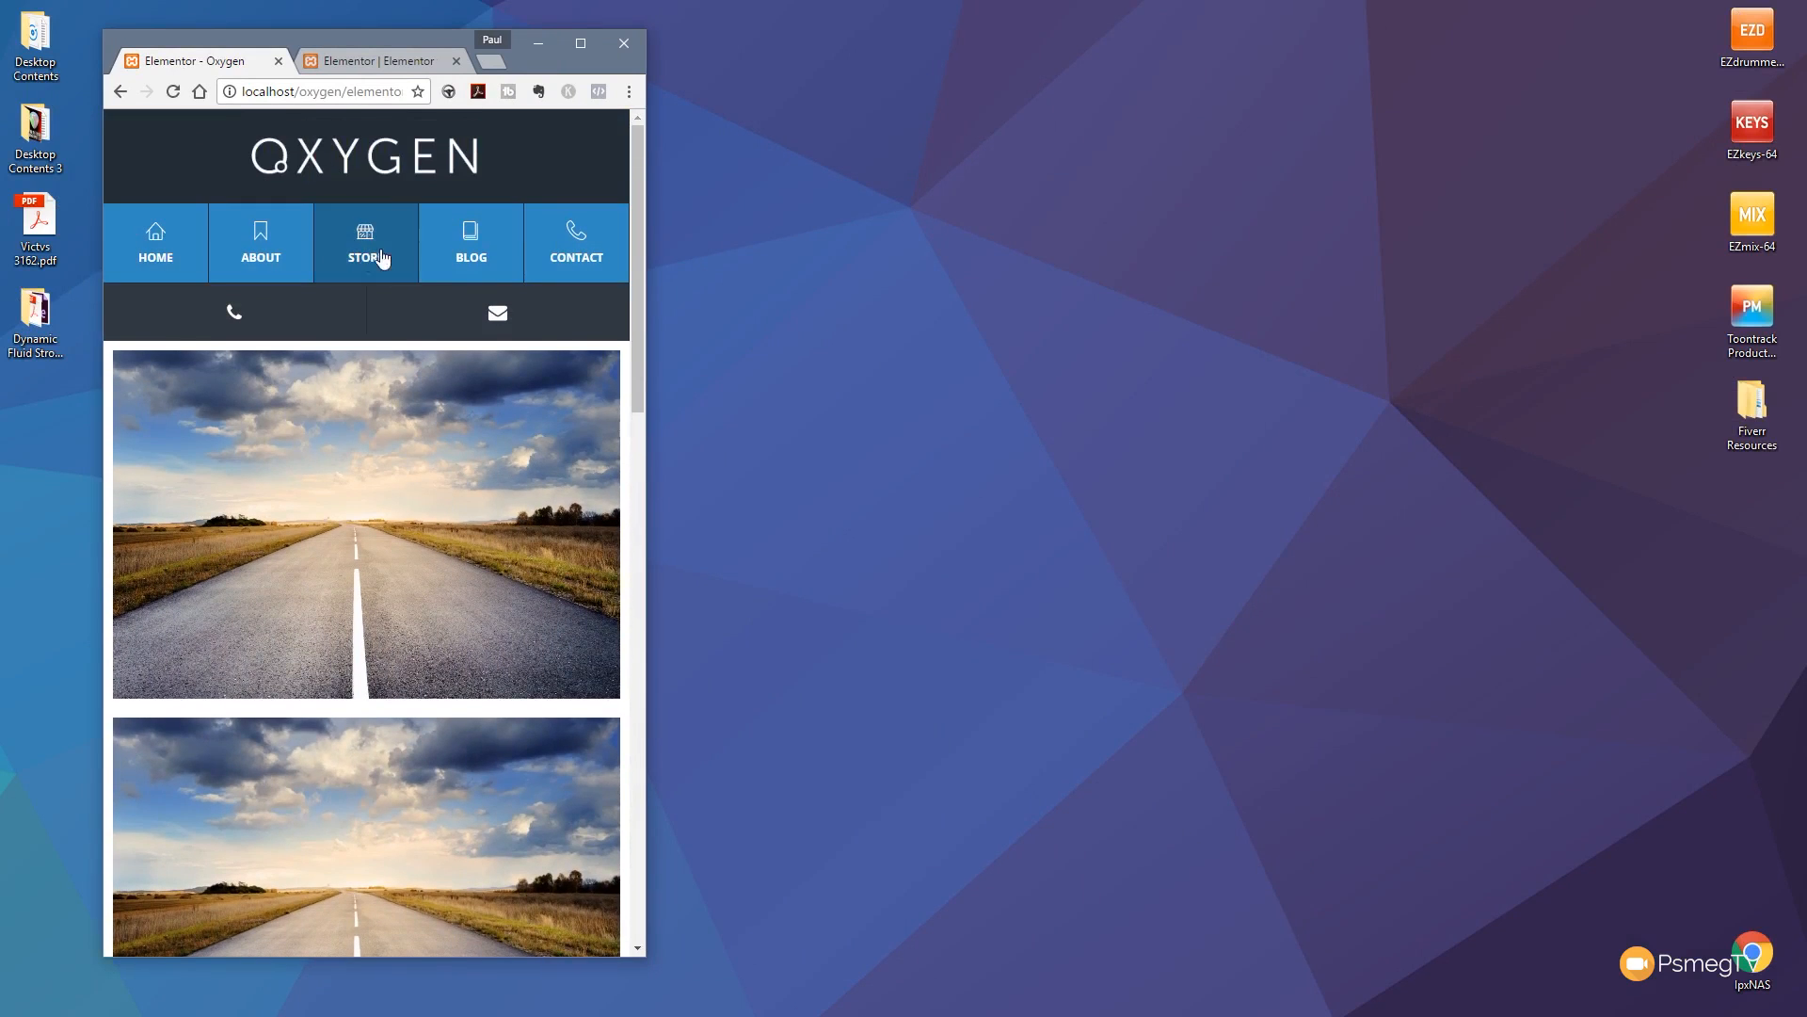
scroll(533, 638, "down", 1)
scroll(532, 631, "down", 10)
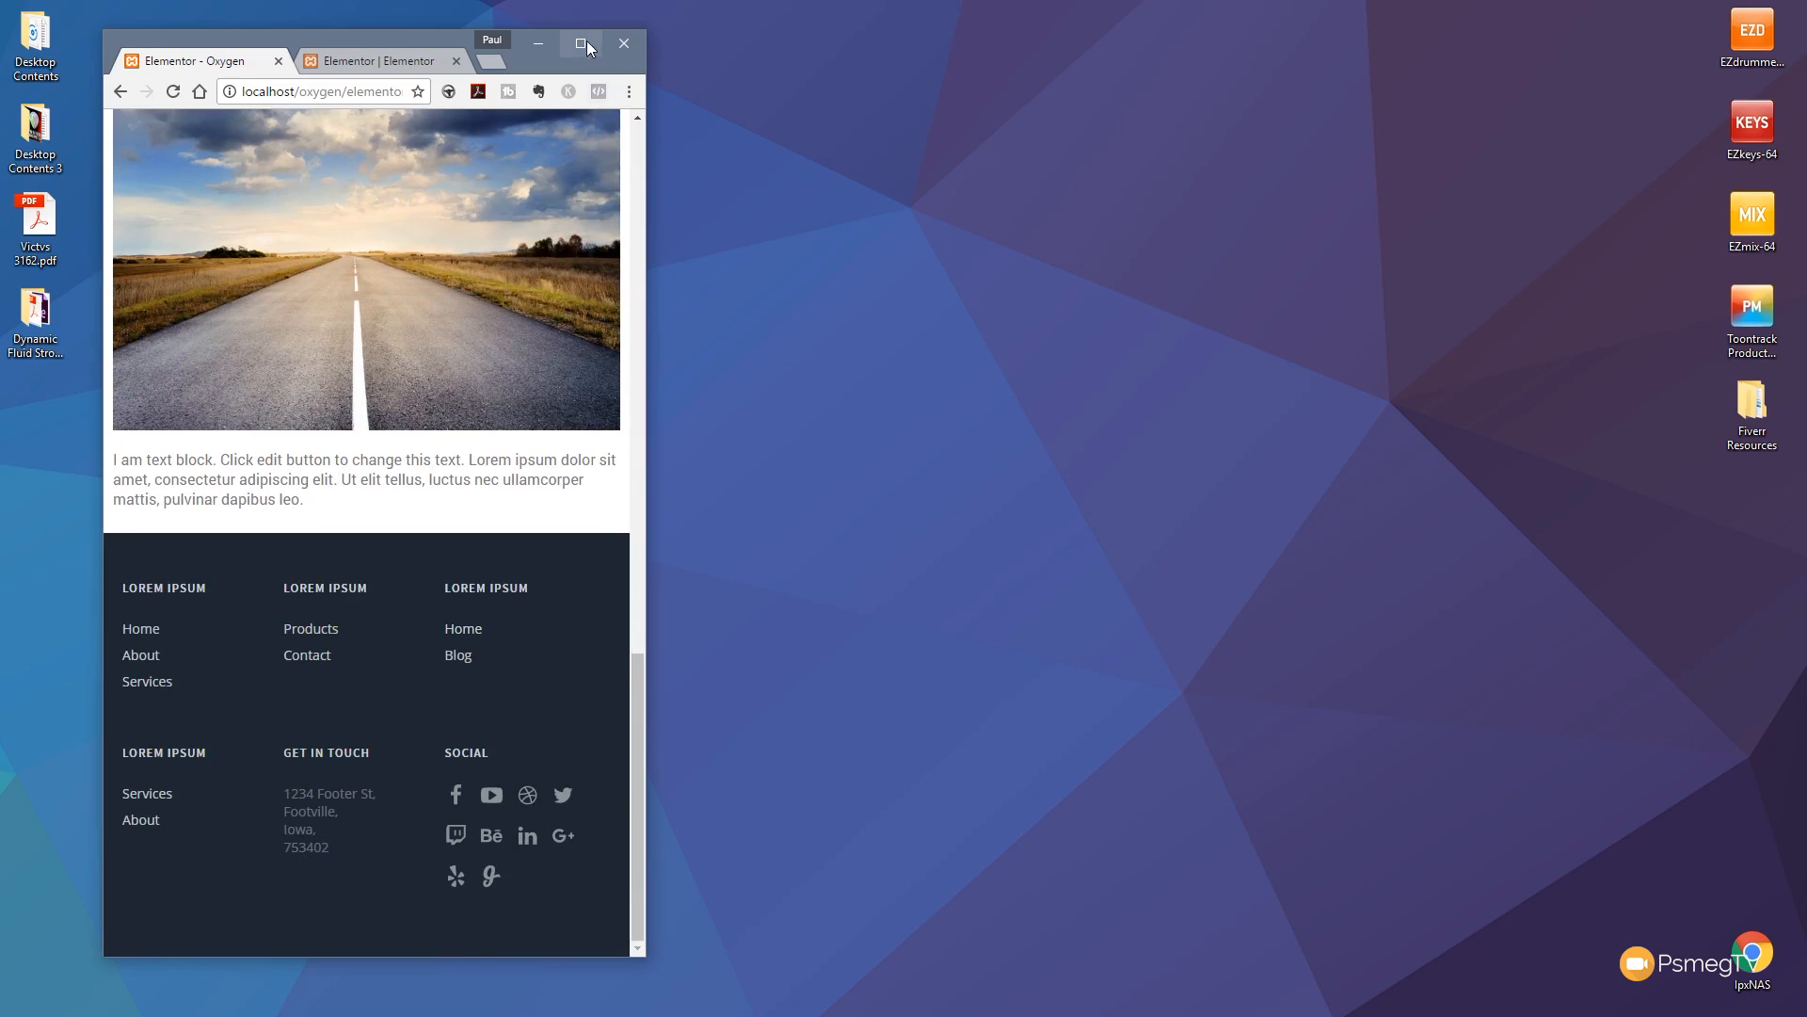
left_click(581, 44)
scroll(209, 364, "up", 10)
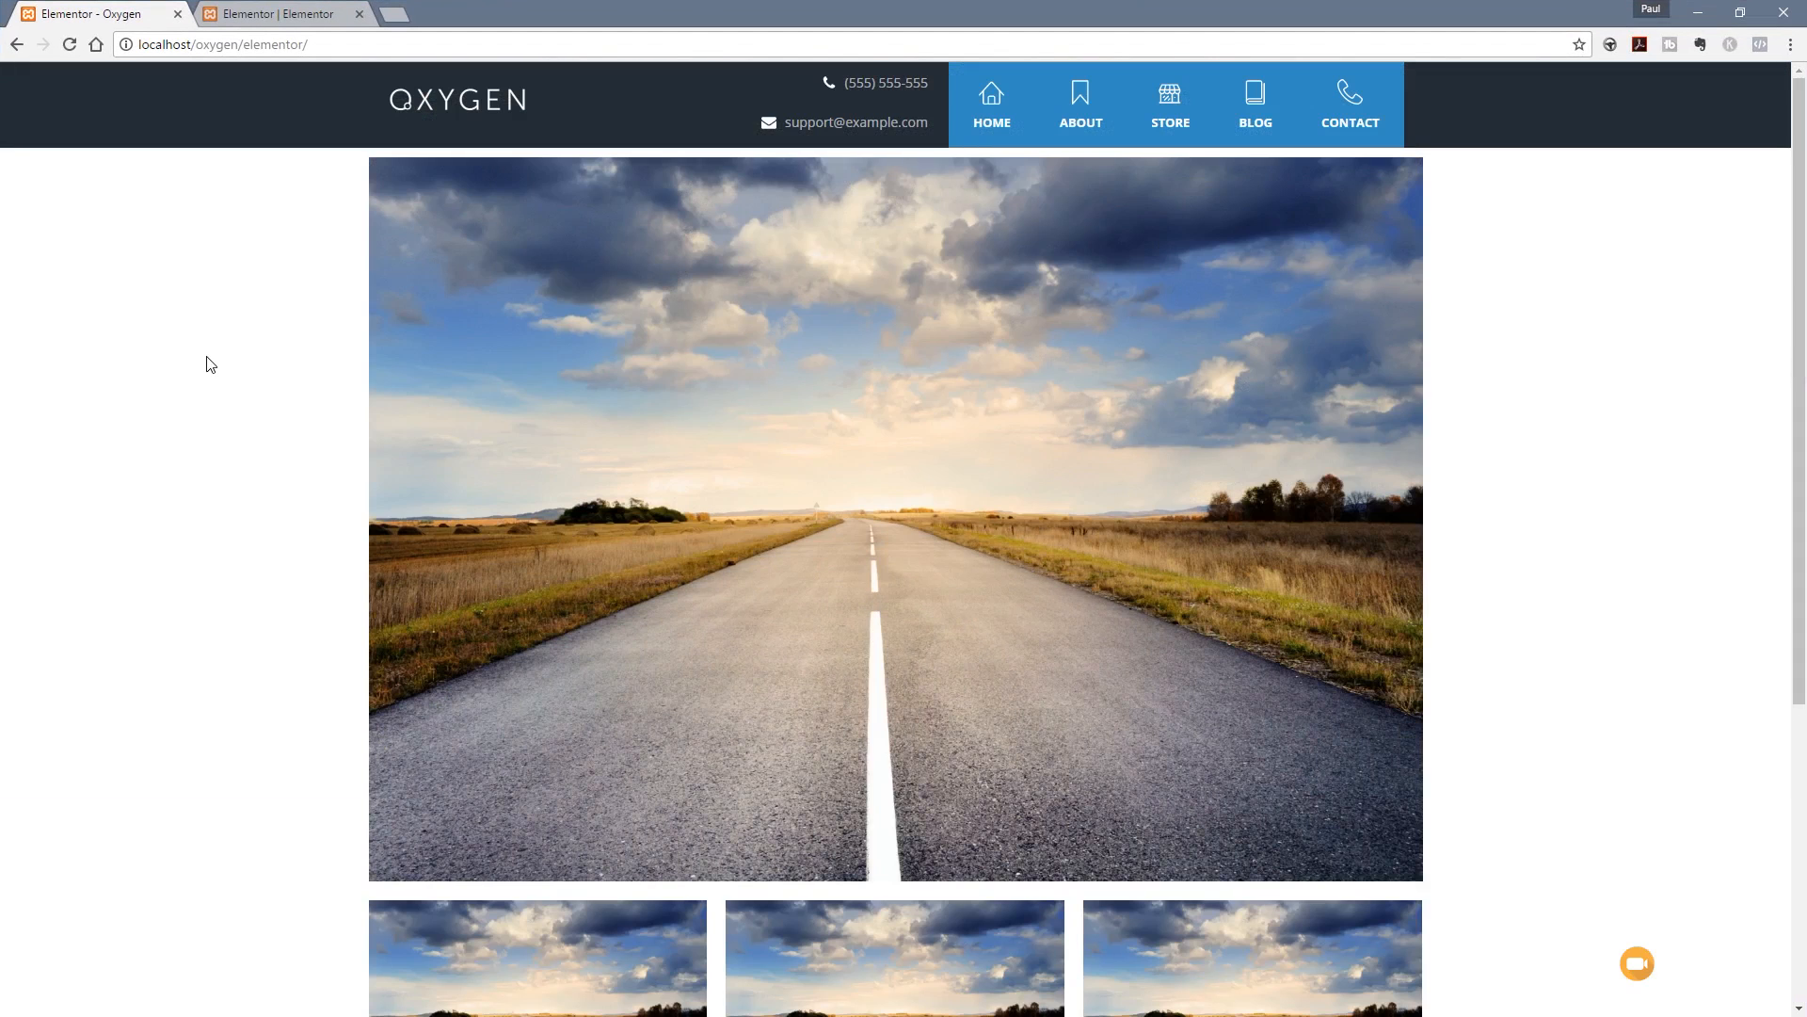